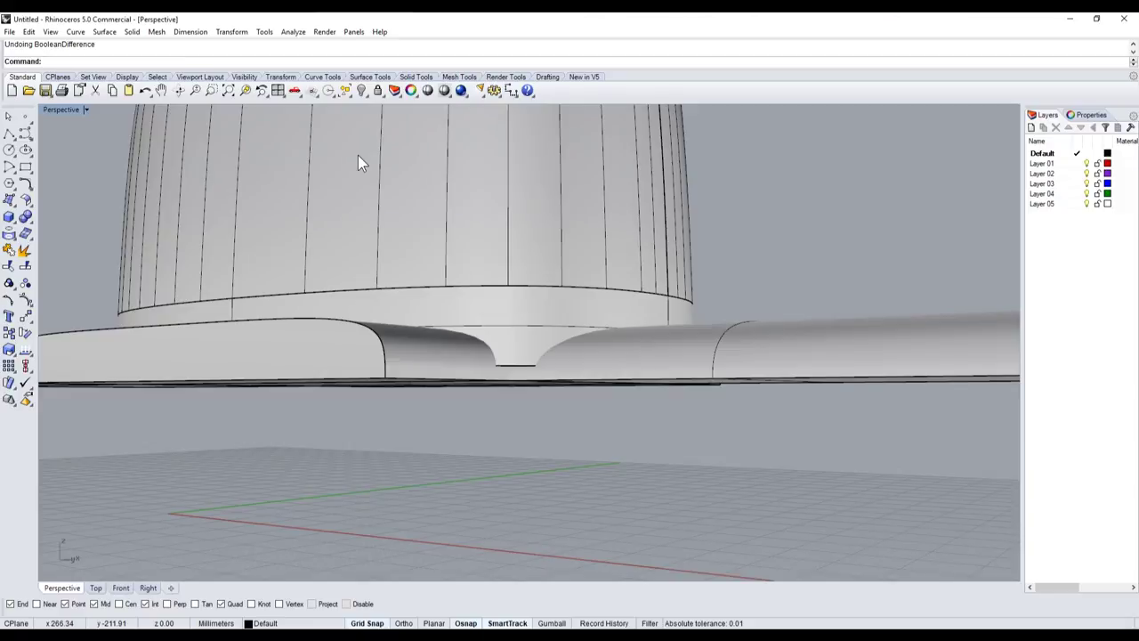
- Inspect the lower flange extrusions and base ring by selecting them while orbiting around the base
{"action": "mouse_move", "coordinate": [361, 159]}
{"action": "right_mouse_down"}
{"action": "mouse_move", "coordinate": [419, 234]}
{"action": "mouse_move", "coordinate": [474, 348]}
{"action": "right_mouse_up"}
{"action": "left_click", "coordinate": [455, 391]}
{"action": "left_click", "coordinate": [461, 399]}
{"action": "left_click", "coordinate": [506, 360]}
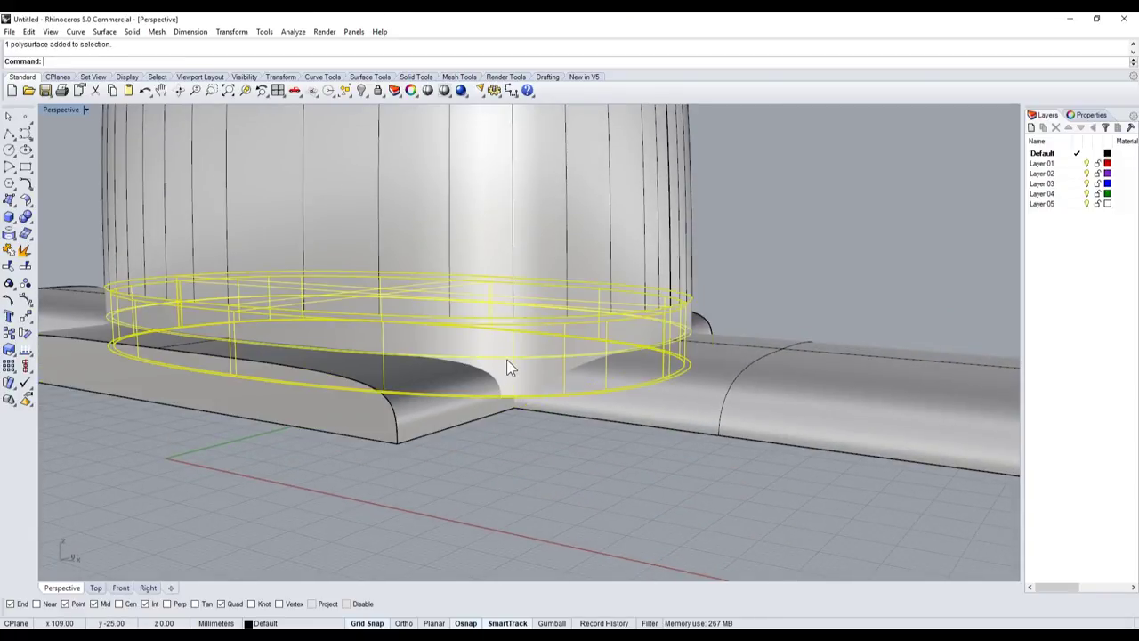
{"action": "left_click", "coordinate": [525, 463]}
{"action": "left_click", "coordinate": [538, 356]}
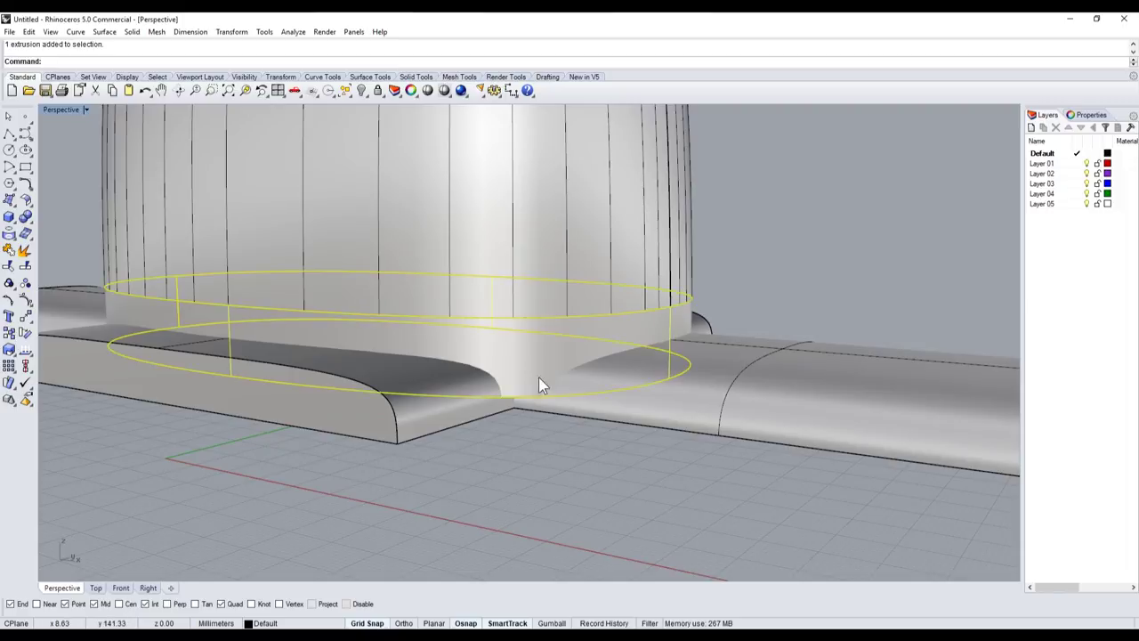
{"action": "left_click", "coordinate": [450, 405]}
{"action": "left_click", "coordinate": [207, 336], "text": "shift"}
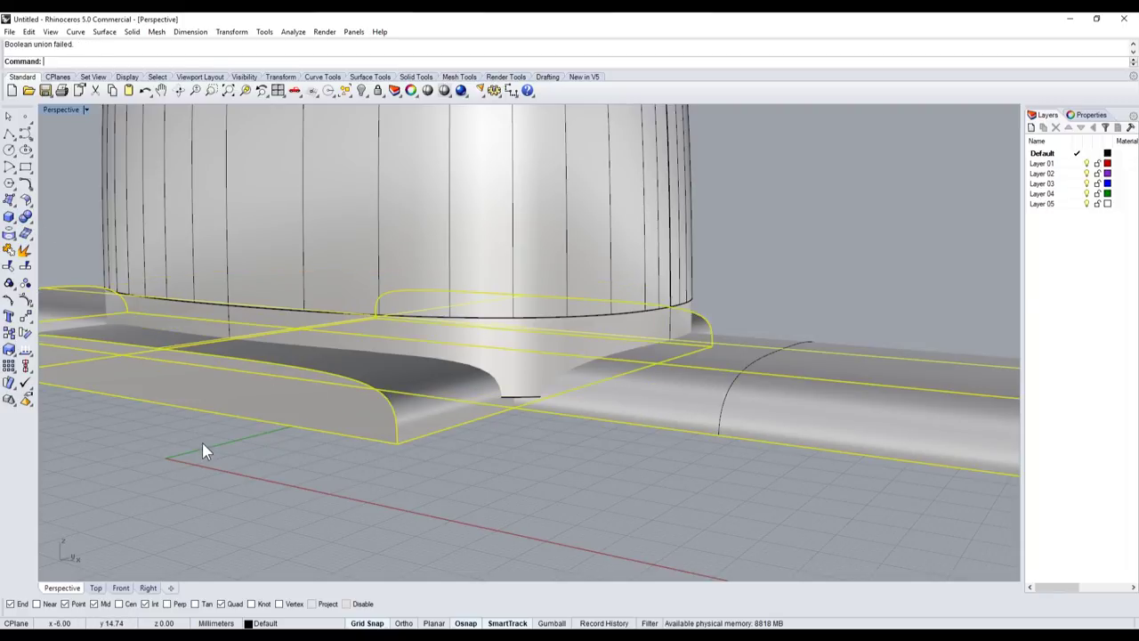
{"action": "right_click_drag", "start_coordinate": [203, 443], "coordinate": [558, 305]}
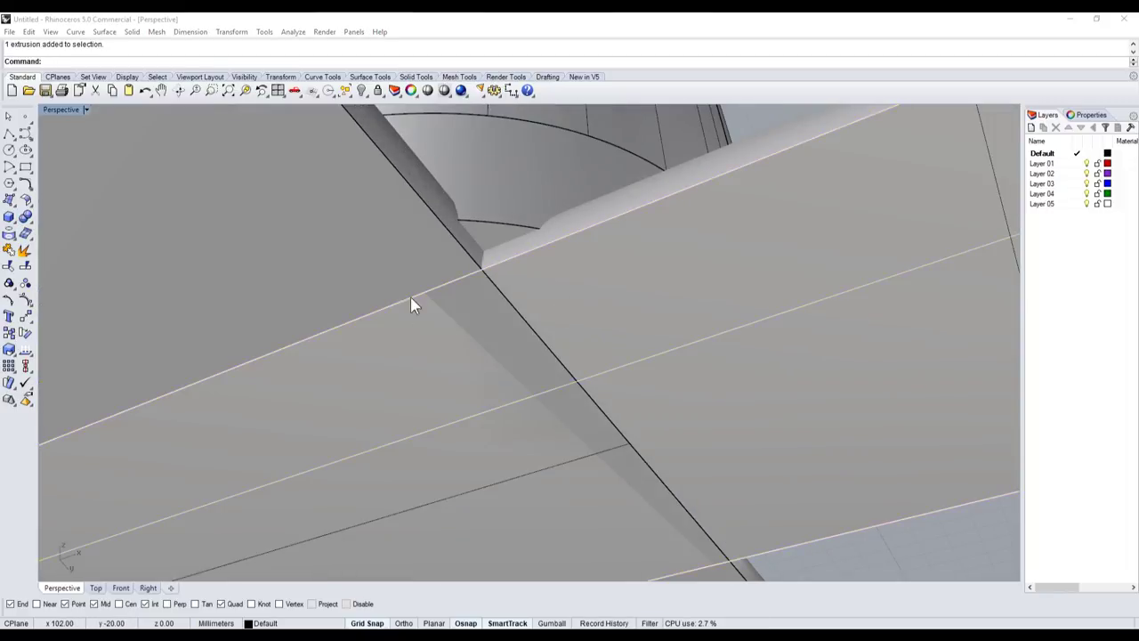
{"action": "right_click_drag", "start_coordinate": [410, 296], "coordinate": [387, 250]}
{"action": "scroll", "coordinate": [390, 251], "scroll_direction": "down", "scroll_amount": 5}
{"action": "scroll", "coordinate": [427, 356], "scroll_direction": "down", "scroll_amount": 3}
{"action": "right_click_drag", "start_coordinate": [404, 391], "coordinate": [395, 427]}
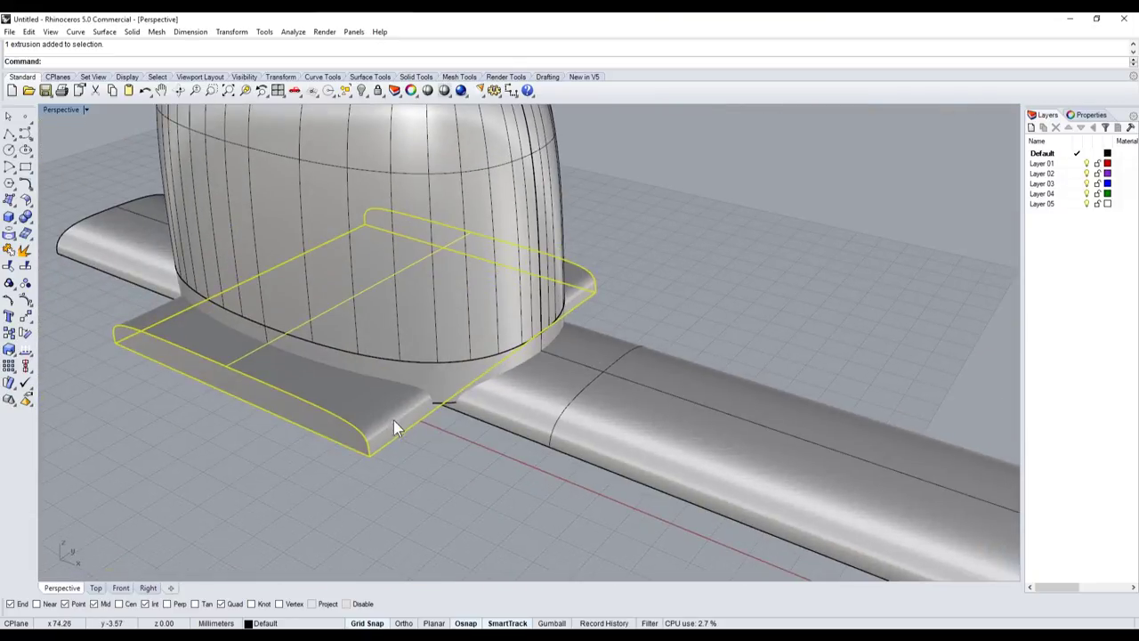
- Check the dome base and its lower body from a lower angle, then clear the selection
{"action": "left_click", "coordinate": [455, 446]}
{"action": "left_click", "coordinate": [453, 379]}
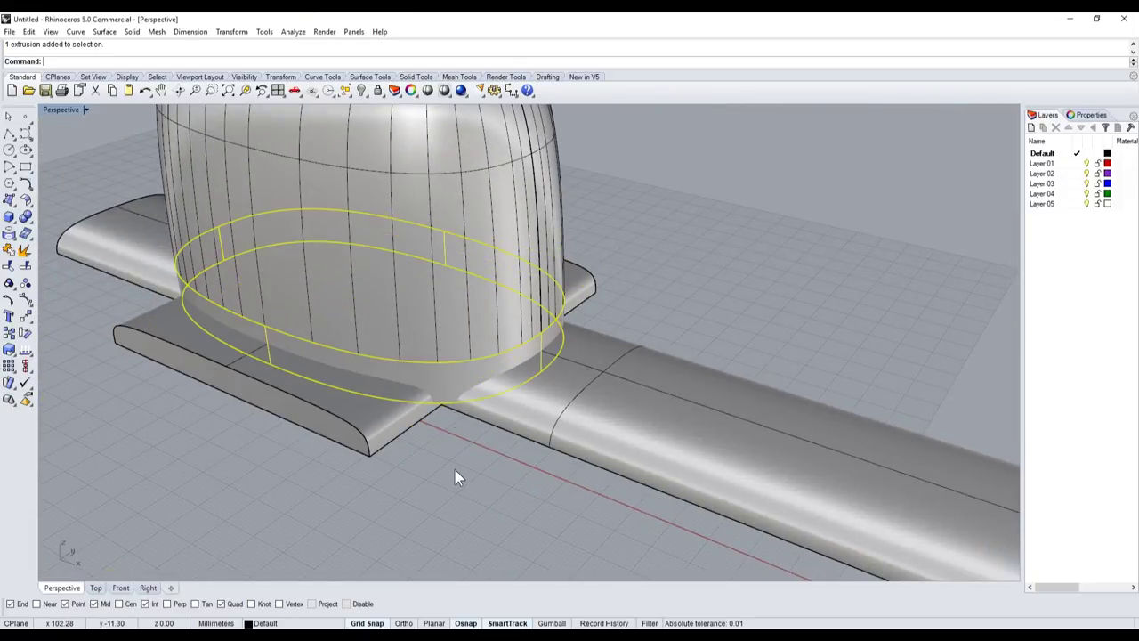
{"action": "left_click", "coordinate": [460, 478]}
{"action": "right_click_drag", "start_coordinate": [460, 478], "coordinate": [464, 426]}
{"action": "scroll", "coordinate": [447, 416], "scroll_direction": "up", "scroll_amount": 3}
{"action": "scroll", "coordinate": [446, 416], "scroll_direction": "up", "scroll_amount": 2}
{"action": "left_click", "coordinate": [436, 332]}
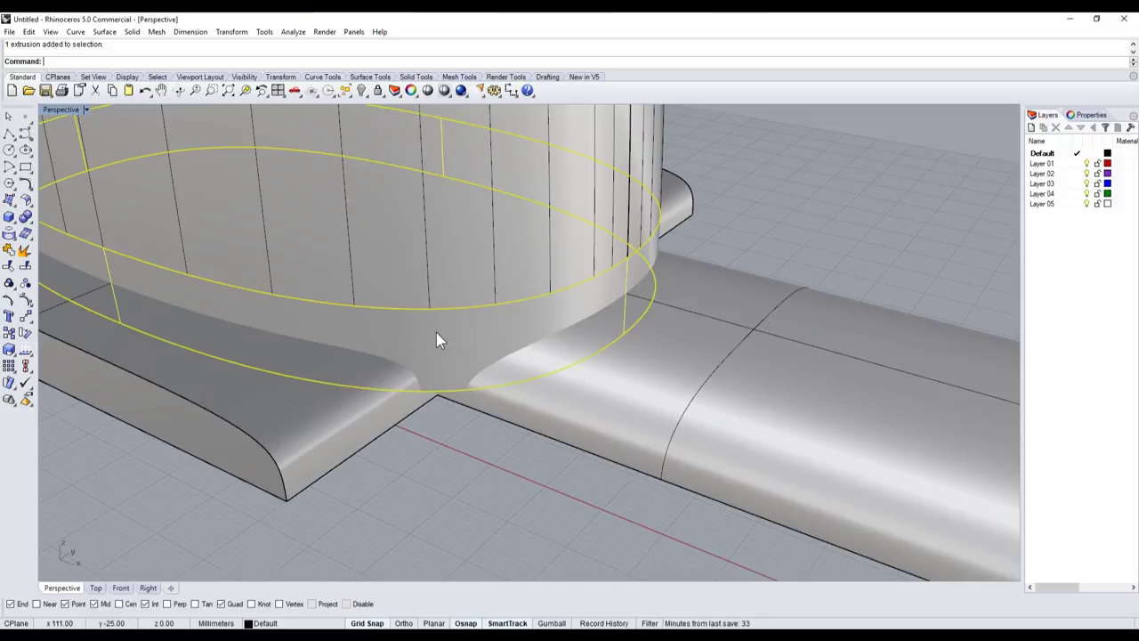
{"action": "left_click", "coordinate": [541, 468]}
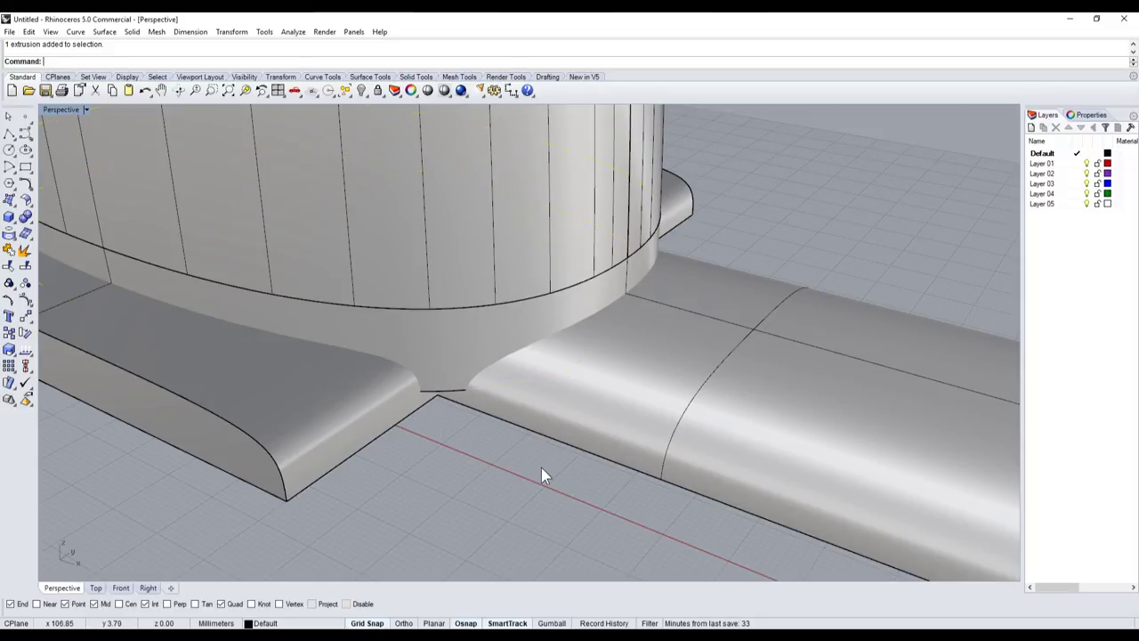
{"action": "left_click", "coordinate": [452, 365]}
{"action": "key", "text": "Escape"}
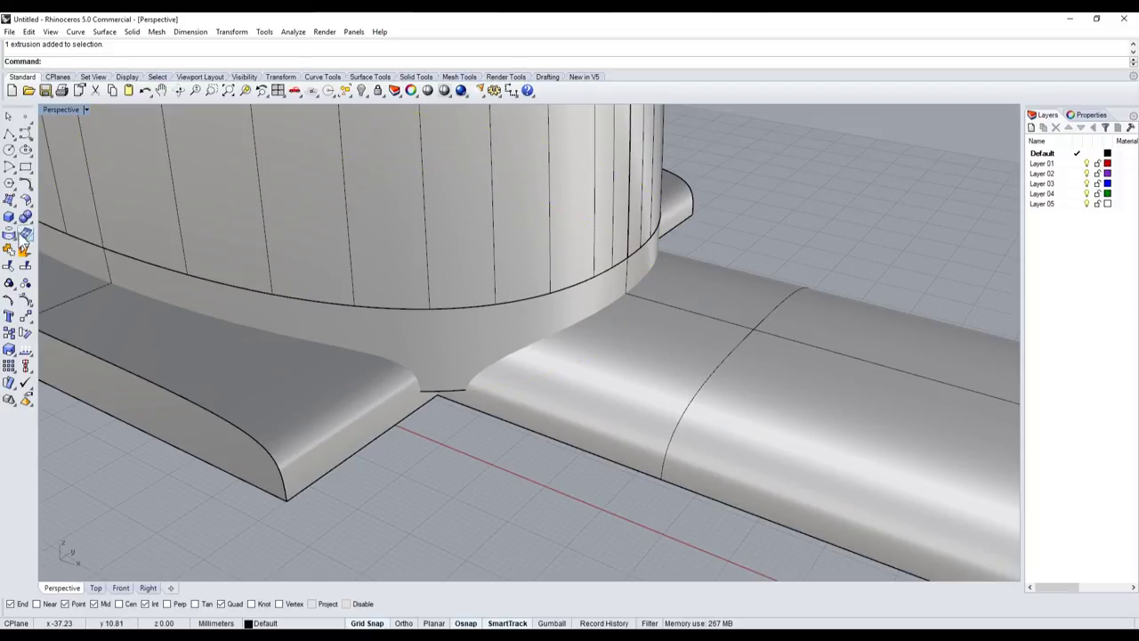
- Shell the base ring to 1 mm, removing the small joint face and the ring face
{"action": "left_click", "coordinate": [17, 226]}
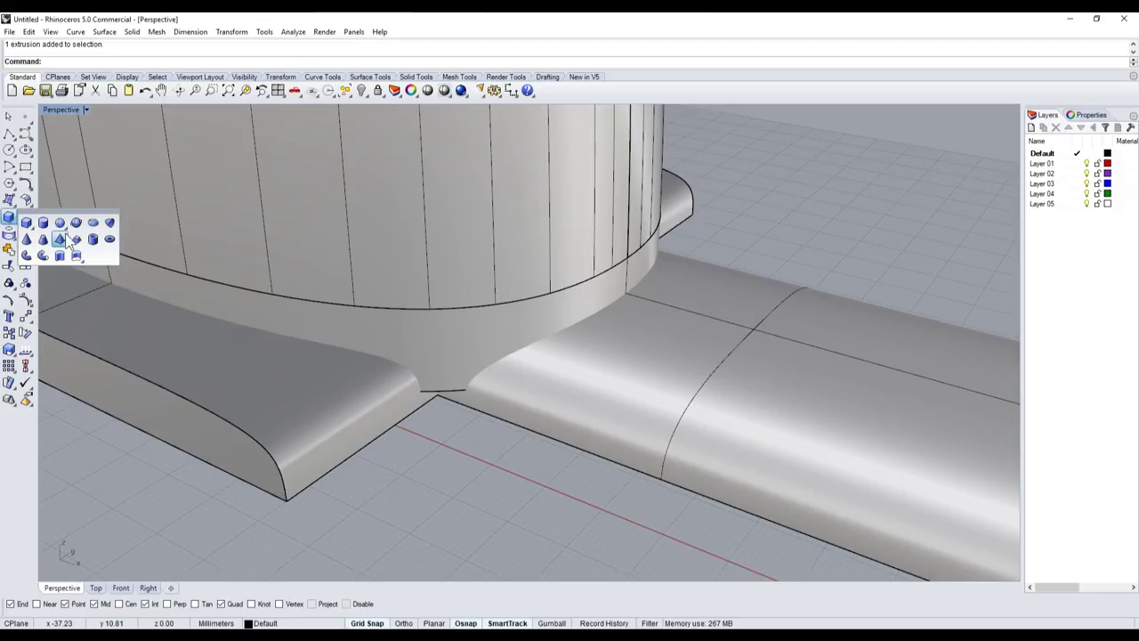
{"action": "left_click", "coordinate": [10, 201]}
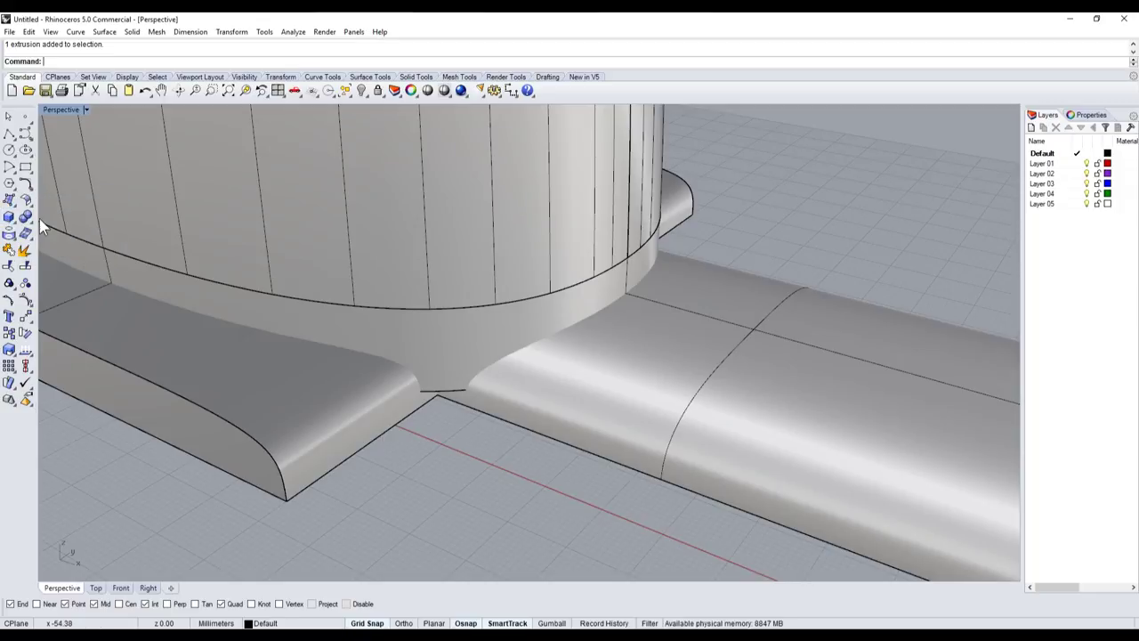
{"action": "left_click", "coordinate": [24, 217]}
{"action": "left_click", "coordinate": [109, 222]}
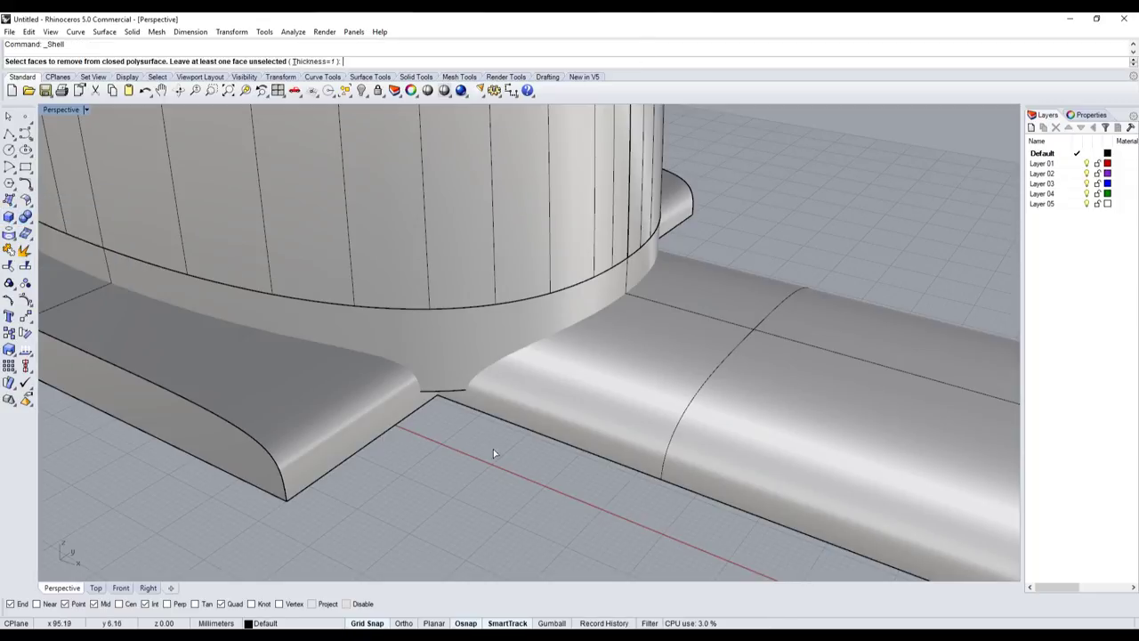
{"action": "right_click_drag", "start_coordinate": [493, 449], "coordinate": [469, 379]}
{"action": "scroll", "coordinate": [470, 378], "scroll_direction": "up", "scroll_amount": 5}
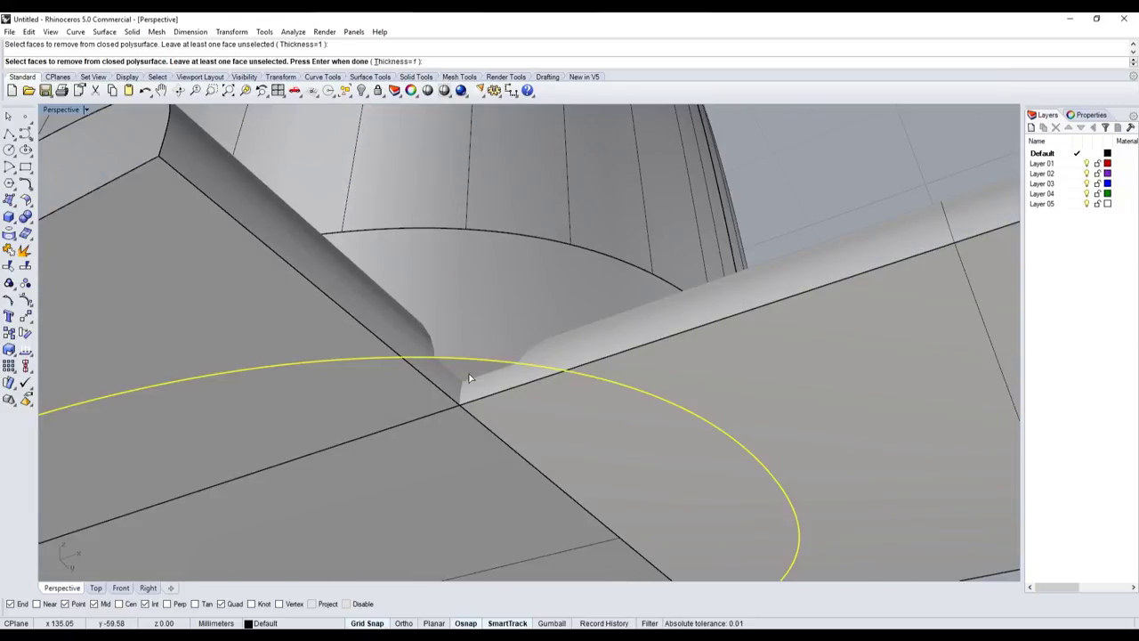
{"action": "left_click", "coordinate": [469, 378]}
{"action": "key", "text": "Return"}
{"action": "mouse_move", "coordinate": [470, 379]}
{"action": "right_mouse_down"}
{"action": "mouse_move", "coordinate": [482, 457]}
{"action": "mouse_move", "coordinate": [471, 275]}
{"action": "right_mouse_up"}
{"action": "left_click", "coordinate": [483, 457]}
{"action": "scroll", "coordinate": [480, 435], "scroll_direction": "down", "scroll_amount": 3}
{"action": "scroll", "coordinate": [466, 308], "scroll_direction": "up", "scroll_amount": 3}
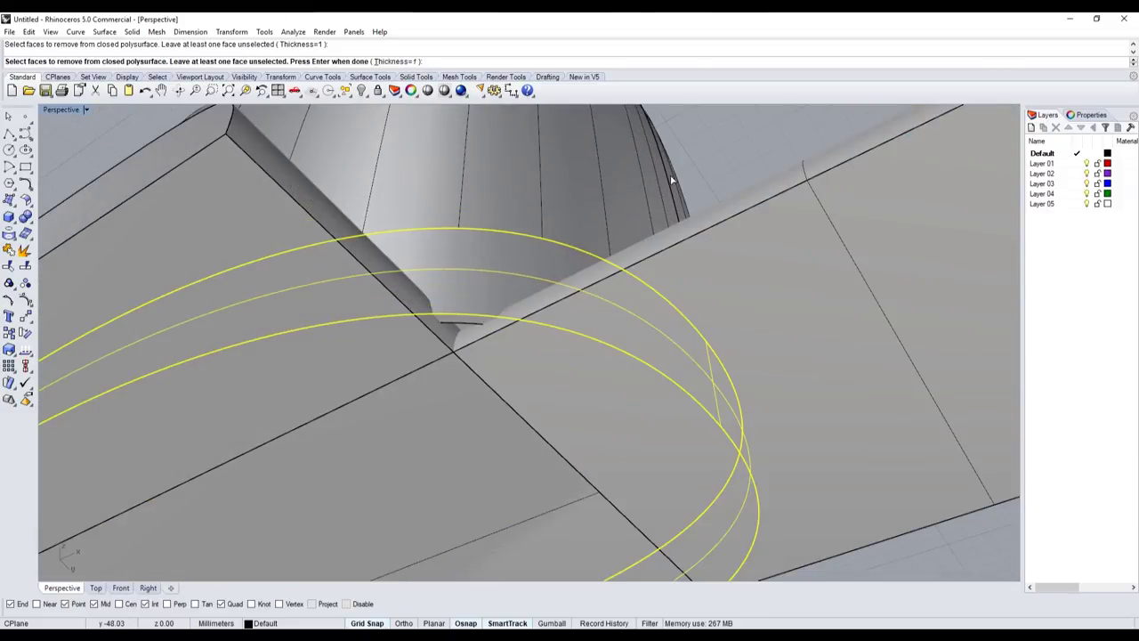
- Subtract the flange block from the base ring with BooleanDifference
{"action": "left_click", "coordinate": [25, 216]}
{"action": "left_click", "coordinate": [57, 214]}
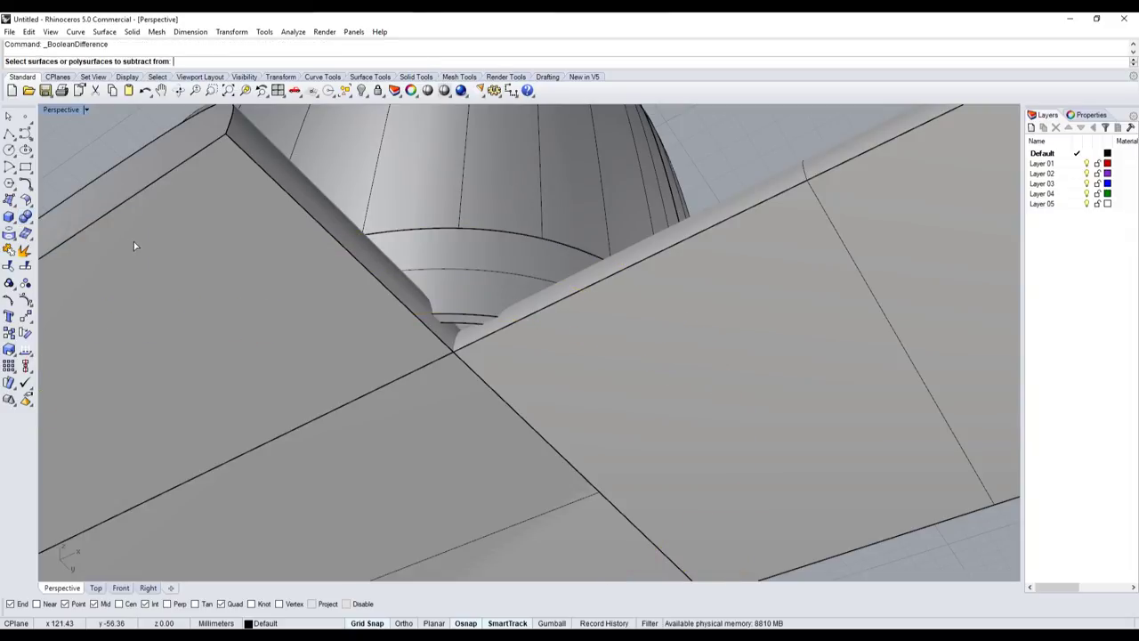
{"action": "left_click", "coordinate": [496, 301]}
{"action": "key", "text": "Return"}
{"action": "left_click", "coordinate": [281, 264]}
{"action": "key", "text": "Return"}
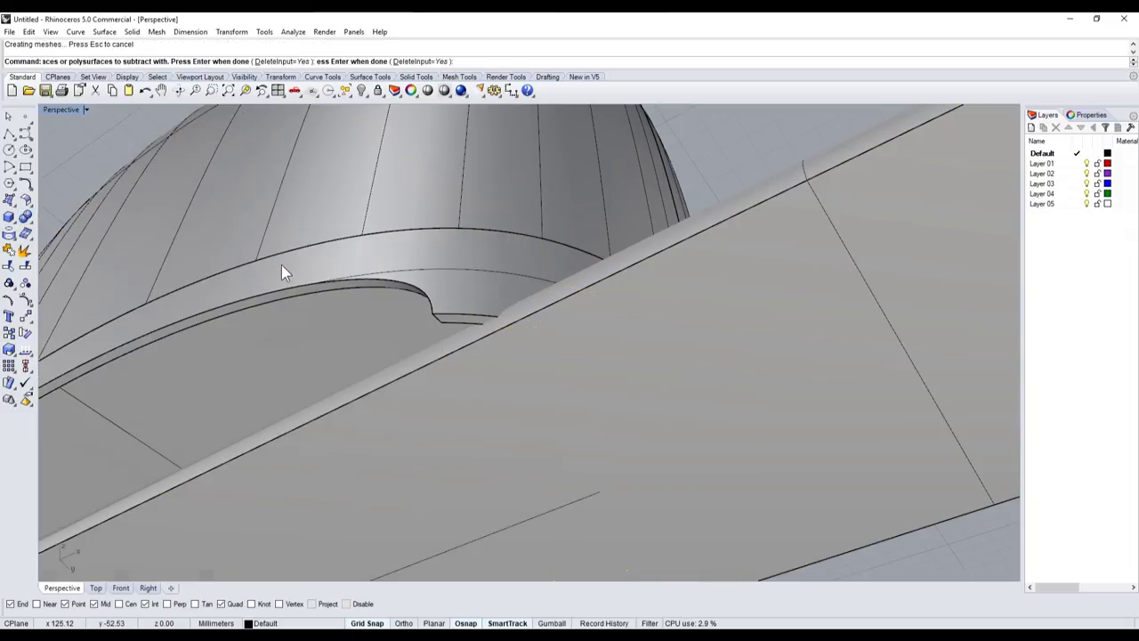
- Repeat the subtraction on the base ring and view the dome's underside
{"action": "right_click_drag", "start_coordinate": [281, 264], "coordinate": [422, 447]}
{"action": "scroll", "coordinate": [421, 447], "scroll_direction": "up", "scroll_amount": 3}
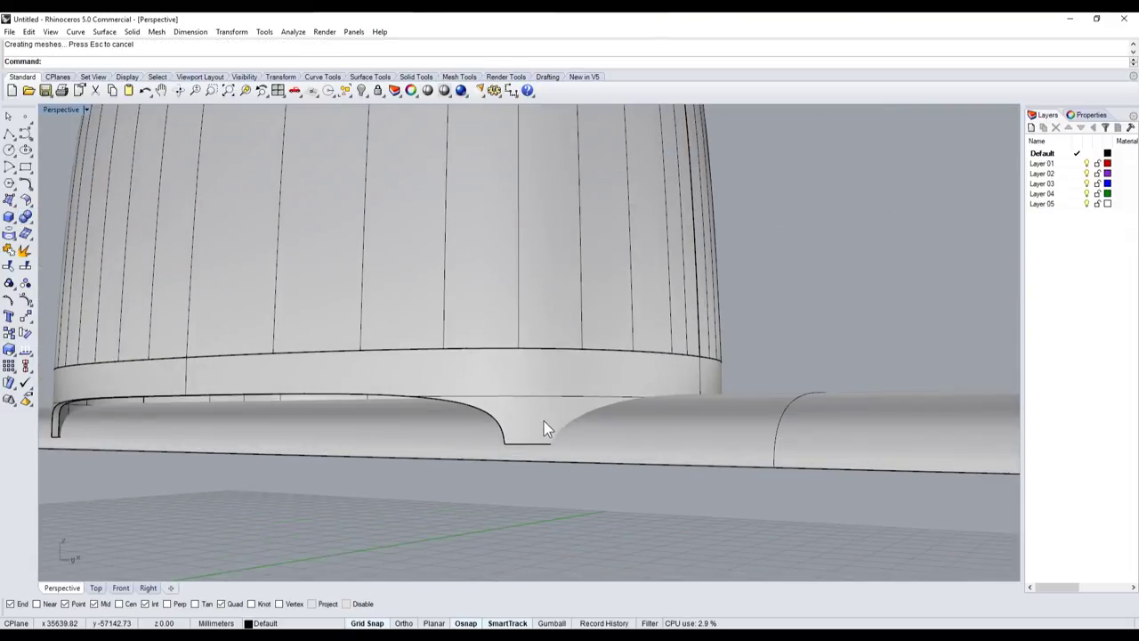
{"action": "key", "text": "Return"}
{"action": "left_click", "coordinate": [551, 408]}
{"action": "key", "text": "Return"}
{"action": "mouse_move", "coordinate": [667, 401]}
{"action": "right_mouse_down"}
{"action": "mouse_move", "coordinate": [452, 391]}
{"action": "mouse_move", "coordinate": [545, 340]}
{"action": "mouse_move", "coordinate": [646, 349]}
{"action": "mouse_move", "coordinate": [605, 339]}
{"action": "right_mouse_up"}
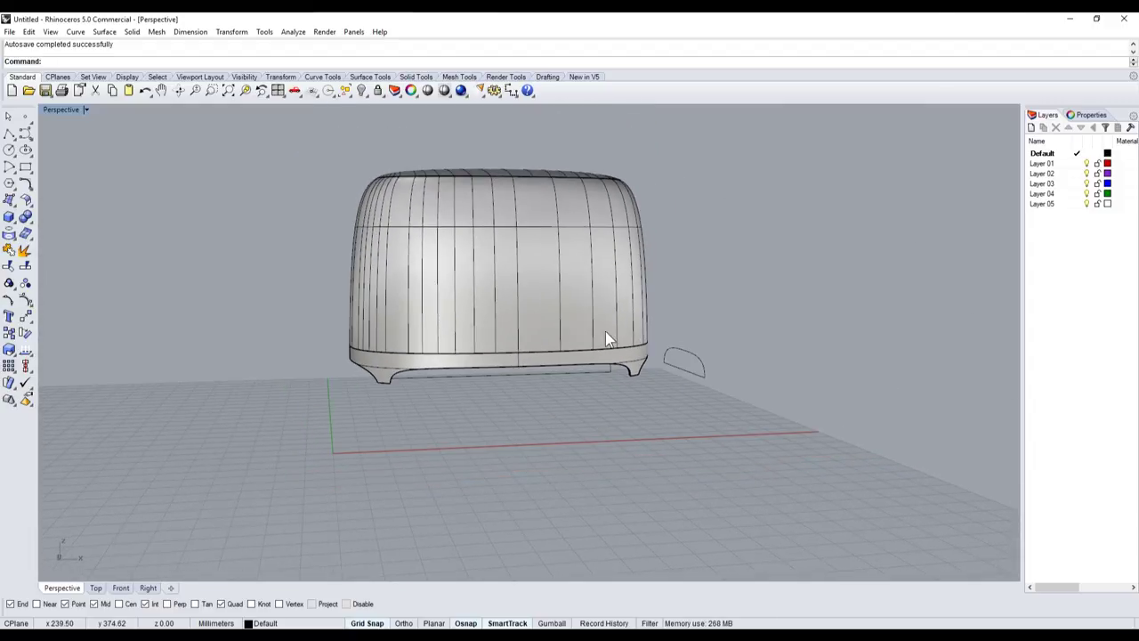
{"action": "double_click", "coordinate": [75, 110]}
{"action": "scroll", "coordinate": [246, 453], "scroll_direction": "up", "scroll_amount": 2}
{"action": "scroll", "coordinate": [389, 434], "scroll_direction": "up", "scroll_amount": 2}
{"action": "scroll", "coordinate": [408, 448], "scroll_direction": "up", "scroll_amount": 2}
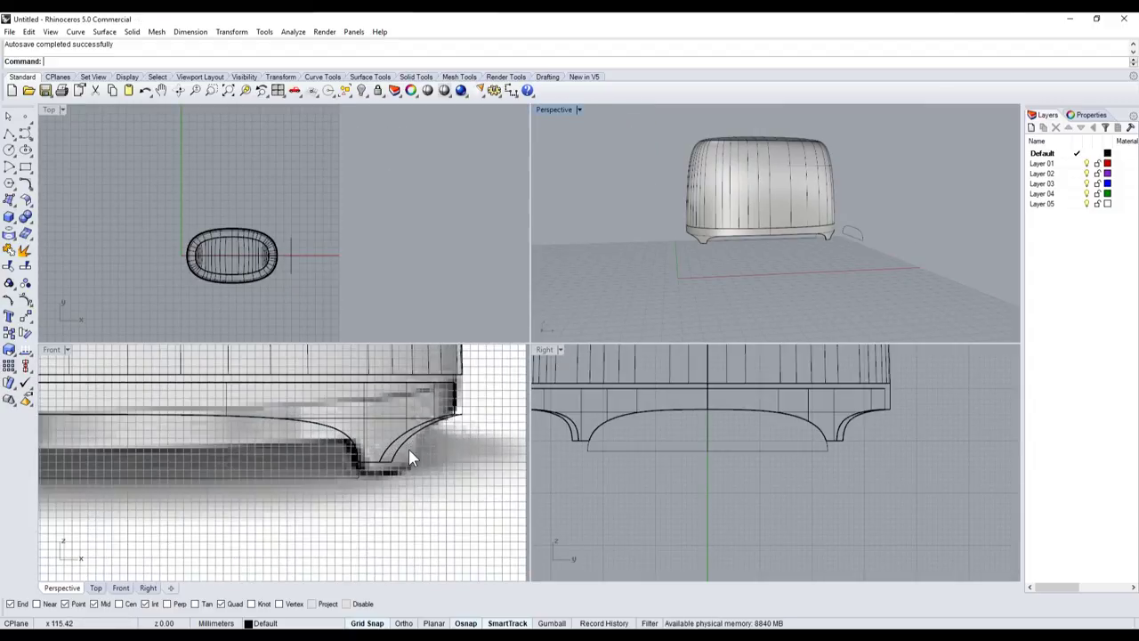
{"action": "scroll", "coordinate": [404, 479], "scroll_direction": "down", "scroll_amount": 4}
{"action": "scroll", "coordinate": [404, 478], "scroll_direction": "up", "scroll_amount": 4}
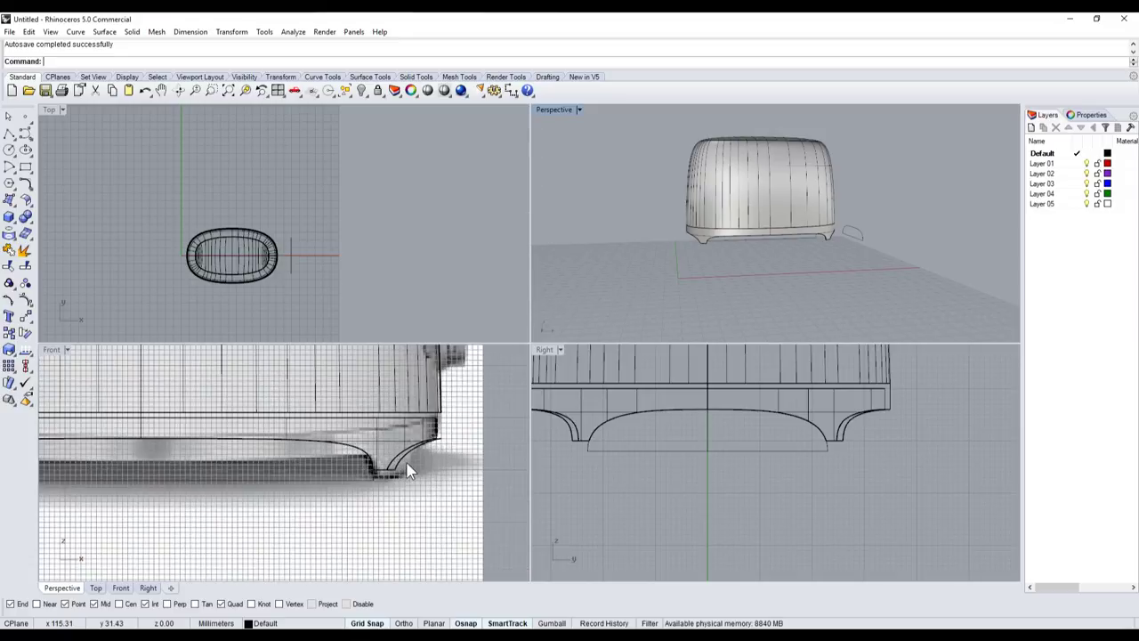
{"action": "scroll", "coordinate": [863, 437], "scroll_direction": "up", "scroll_amount": 5}
{"action": "scroll", "coordinate": [830, 440], "scroll_direction": "down", "scroll_amount": 1}
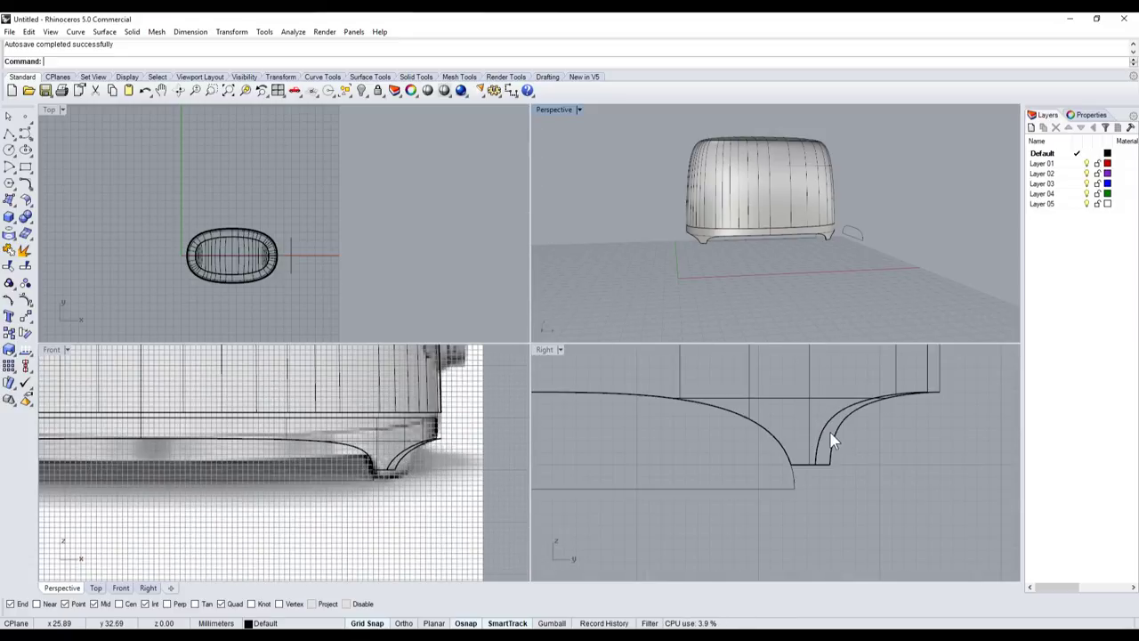
{"action": "mouse_move", "coordinate": [812, 319]}
{"action": "right_mouse_down"}
{"action": "mouse_move", "coordinate": [768, 232]}
{"action": "mouse_move", "coordinate": [785, 274]}
{"action": "right_mouse_up"}
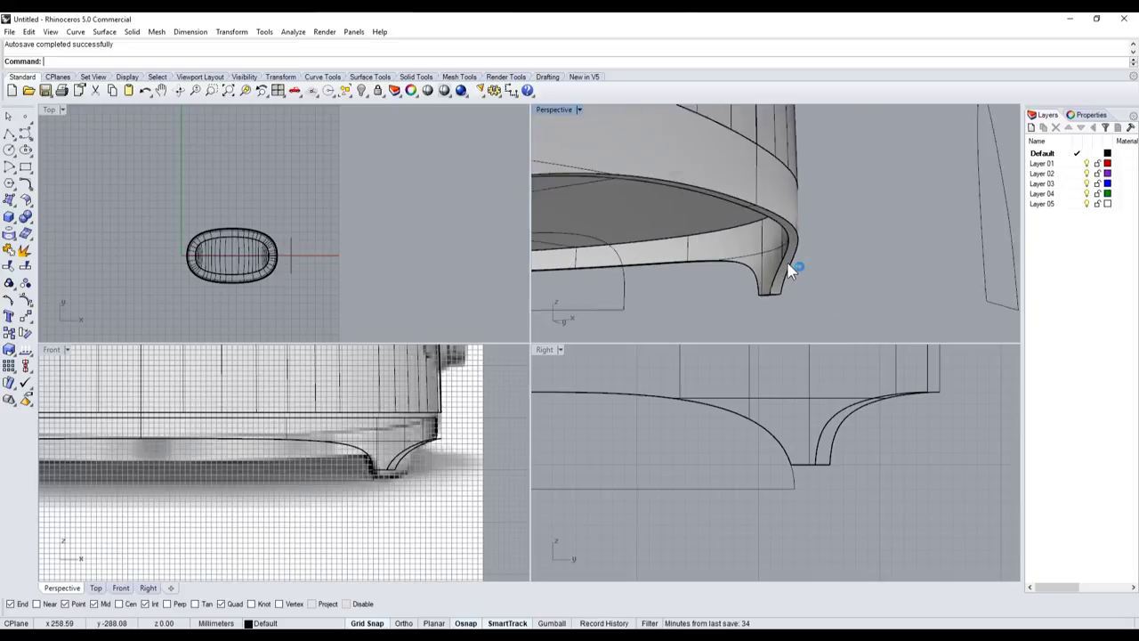
{"action": "scroll", "coordinate": [785, 274], "scroll_direction": "down", "scroll_amount": 2}
{"action": "scroll", "coordinate": [779, 275], "scroll_direction": "down", "scroll_amount": 2}
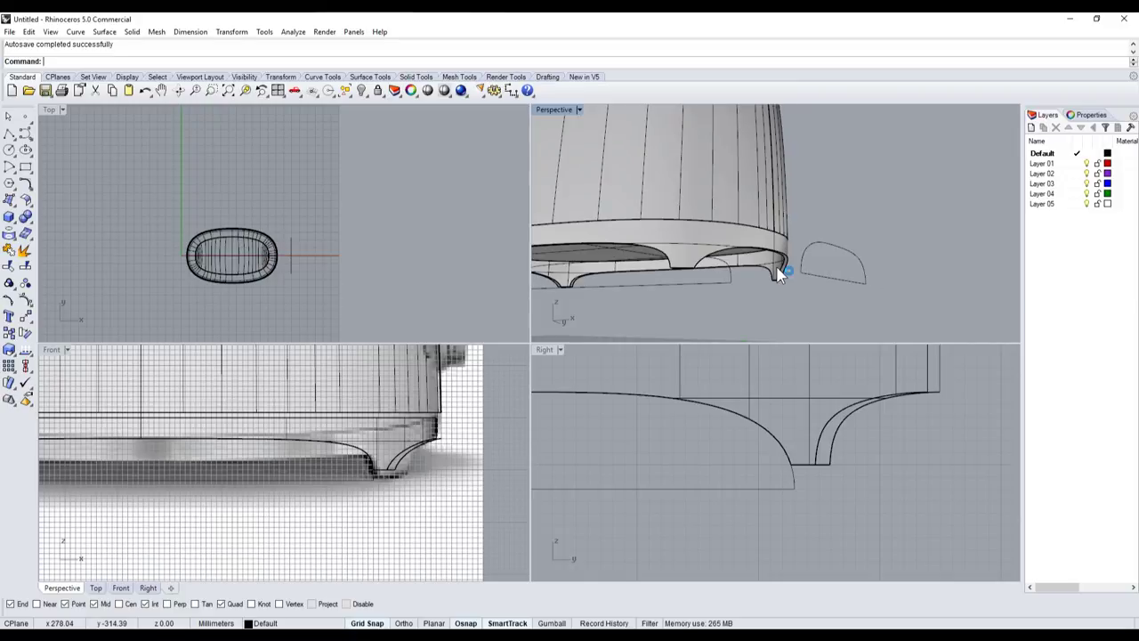
{"action": "right_click_drag", "start_coordinate": [790, 296], "coordinate": [745, 291]}
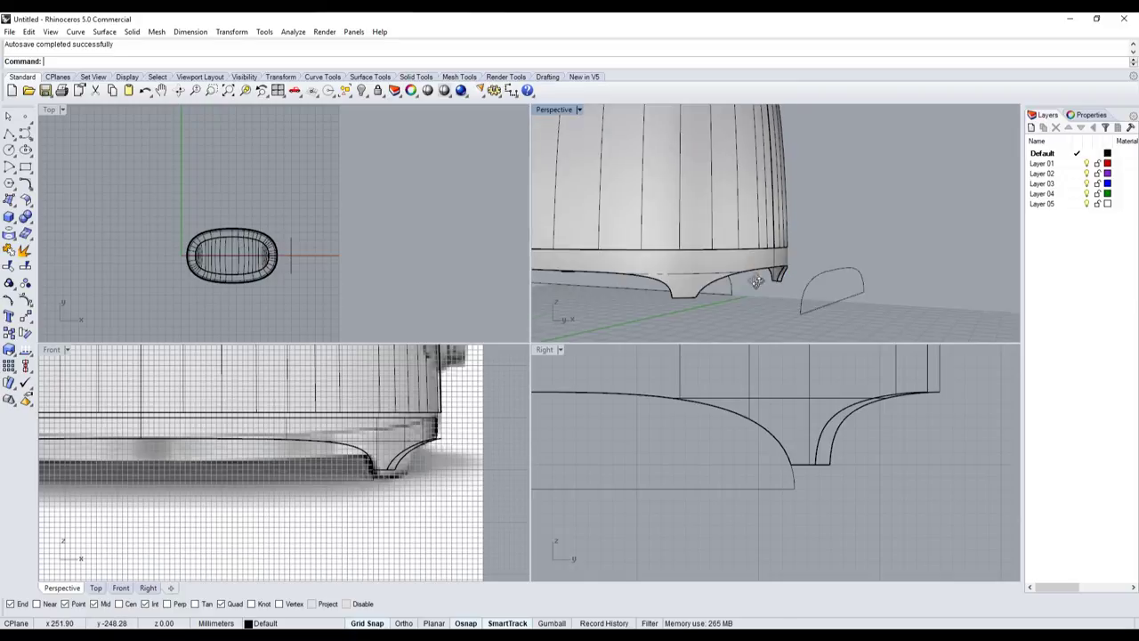
{"action": "scroll", "coordinate": [746, 291], "scroll_direction": "down", "scroll_amount": 3}
{"action": "scroll", "coordinate": [745, 291], "scroll_direction": "down", "scroll_amount": 3}
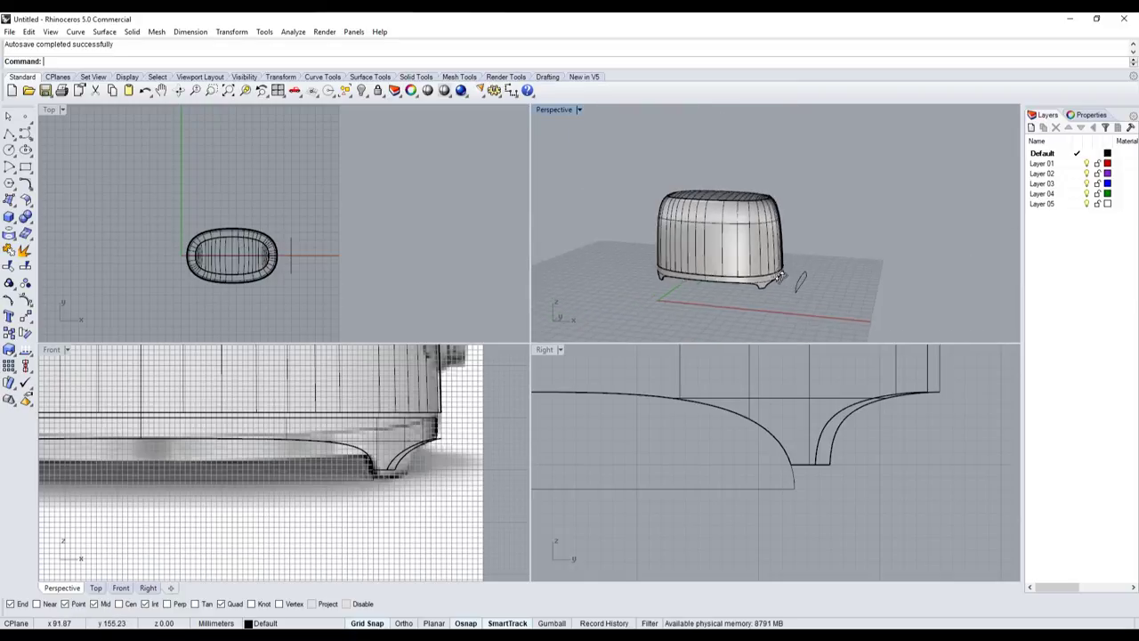
{"action": "double_click", "coordinate": [562, 114]}
{"action": "scroll", "coordinate": [394, 356], "scroll_direction": "up", "scroll_amount": 3}
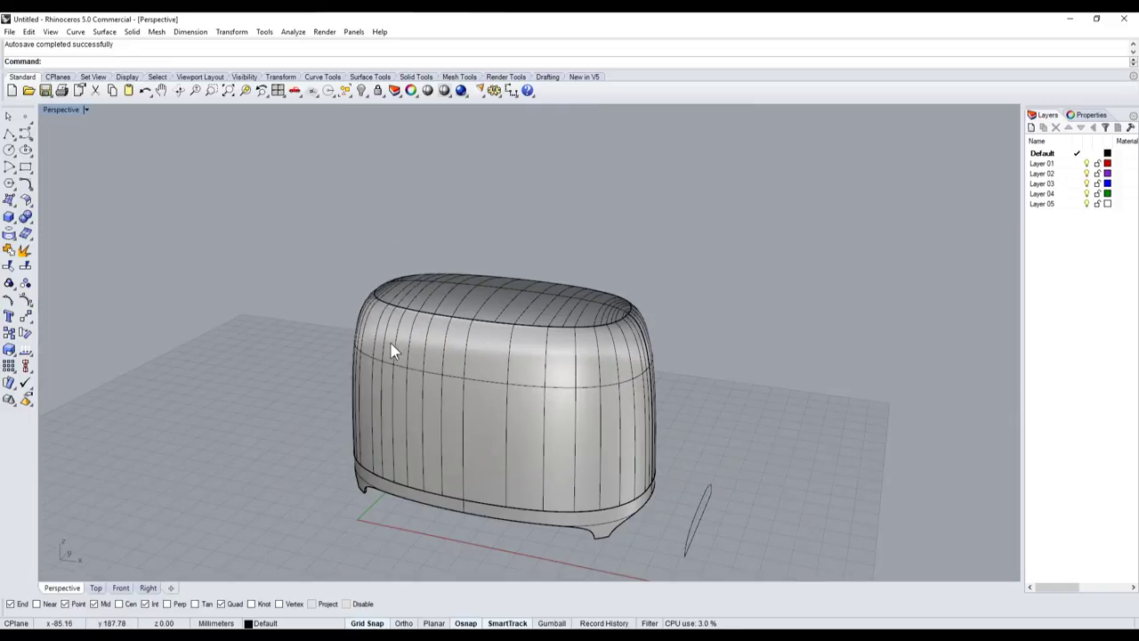
{"action": "scroll", "coordinate": [464, 428], "scroll_direction": "up", "scroll_amount": 2}
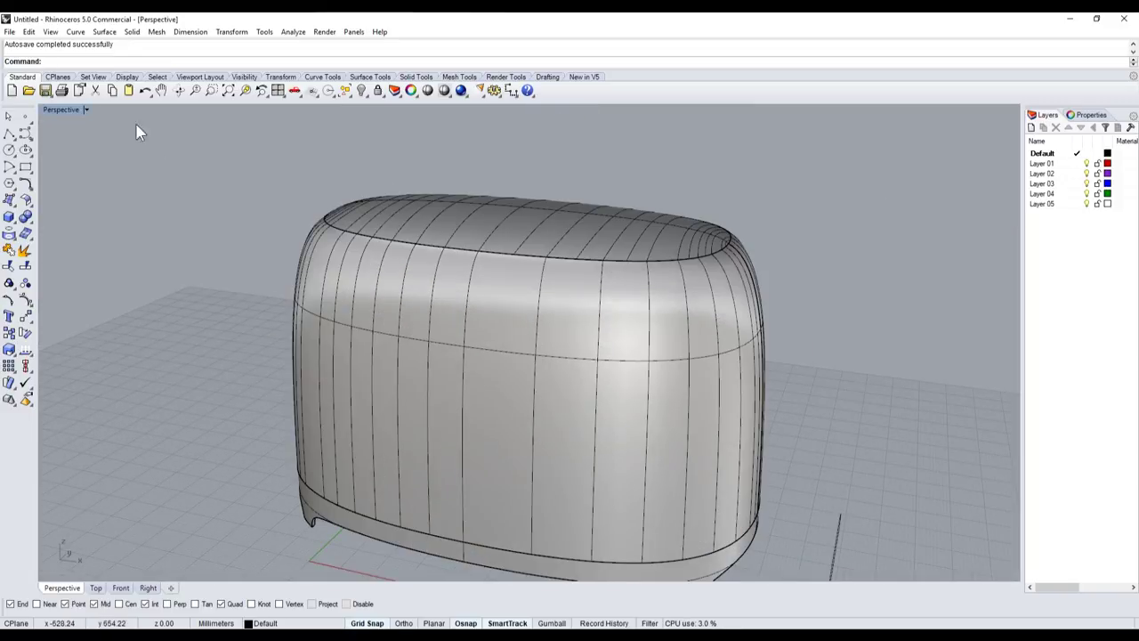
{"action": "double_click", "coordinate": [64, 108]}
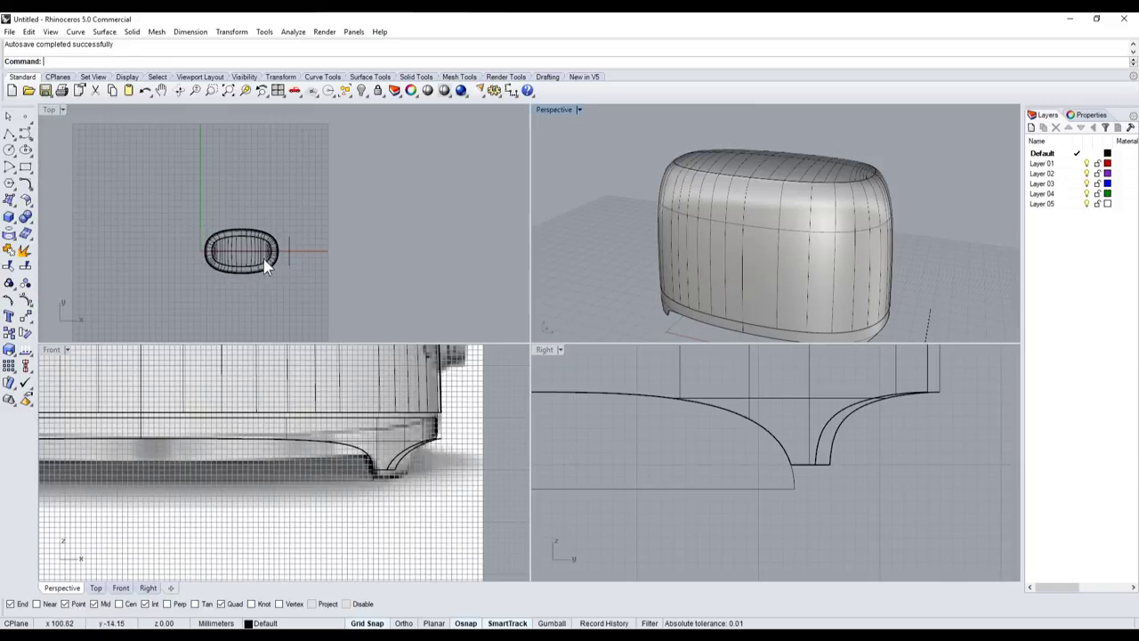
{"action": "scroll", "coordinate": [267, 258], "scroll_direction": "up", "scroll_amount": 4}
{"action": "scroll", "coordinate": [275, 246], "scroll_direction": "down", "scroll_amount": 3}
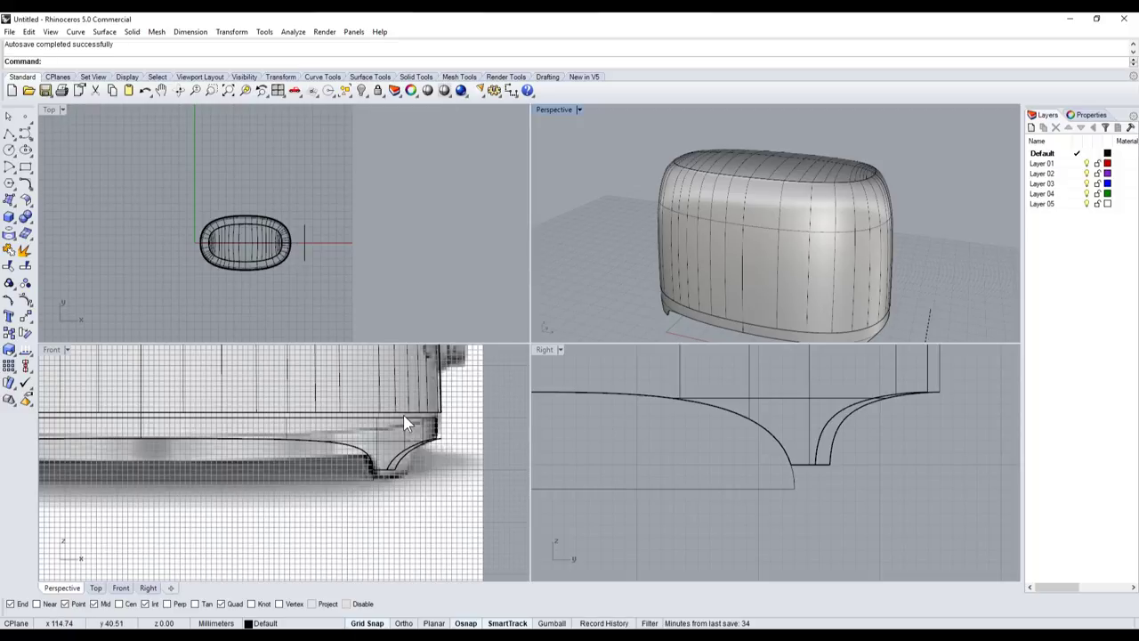
{"action": "scroll", "coordinate": [404, 423], "scroll_direction": "down", "scroll_amount": 3}
{"action": "scroll", "coordinate": [710, 252], "scroll_direction": "down", "scroll_amount": 2}
{"action": "scroll", "coordinate": [747, 212], "scroll_direction": "up", "scroll_amount": 2}
{"action": "scroll", "coordinate": [831, 258], "scroll_direction": "up", "scroll_amount": 3}
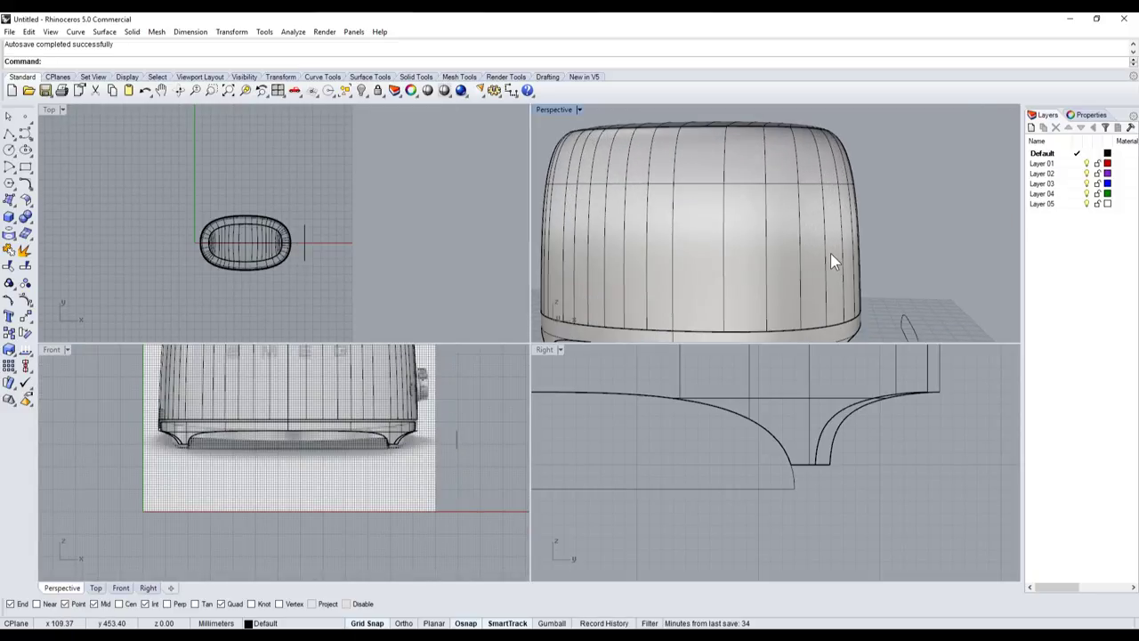
{"action": "scroll", "coordinate": [830, 253], "scroll_direction": "down", "scroll_amount": 2}
{"action": "scroll", "coordinate": [381, 356], "scroll_direction": "down", "scroll_amount": 3}
{"action": "scroll", "coordinate": [365, 433], "scroll_direction": "up", "scroll_amount": 3}
{"action": "scroll", "coordinate": [359, 421], "scroll_direction": "up", "scroll_amount": 2}
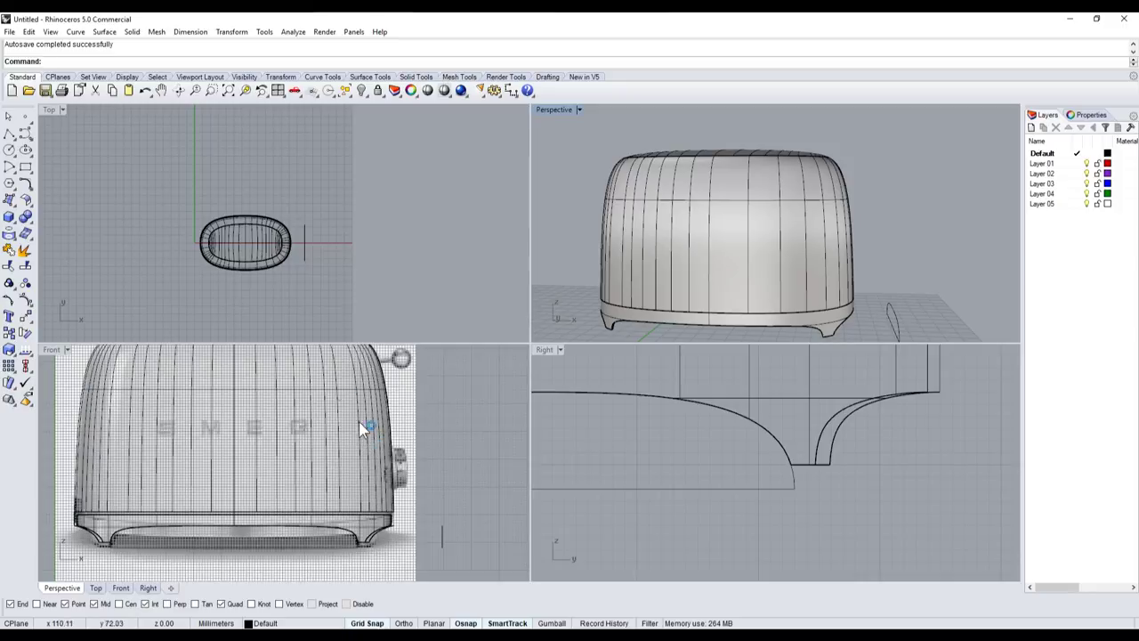
{"action": "scroll", "coordinate": [253, 245], "scroll_direction": "up", "scroll_amount": 4}
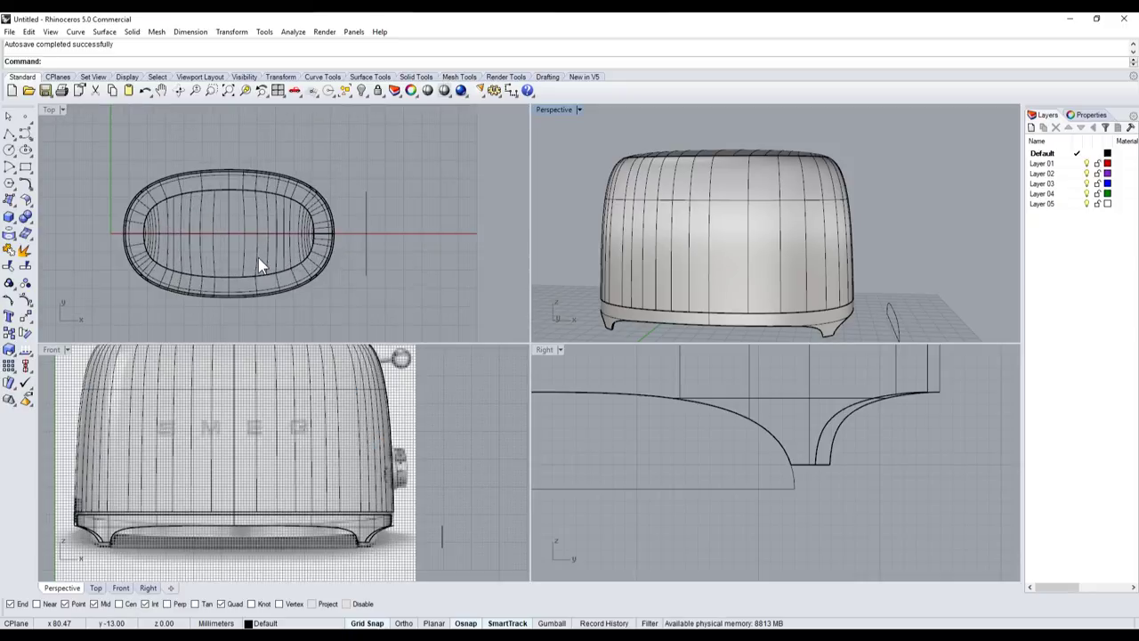
- Place the toaster top-view image as a background bitmap in the Top view
{"action": "left_click", "coordinate": [282, 95]}
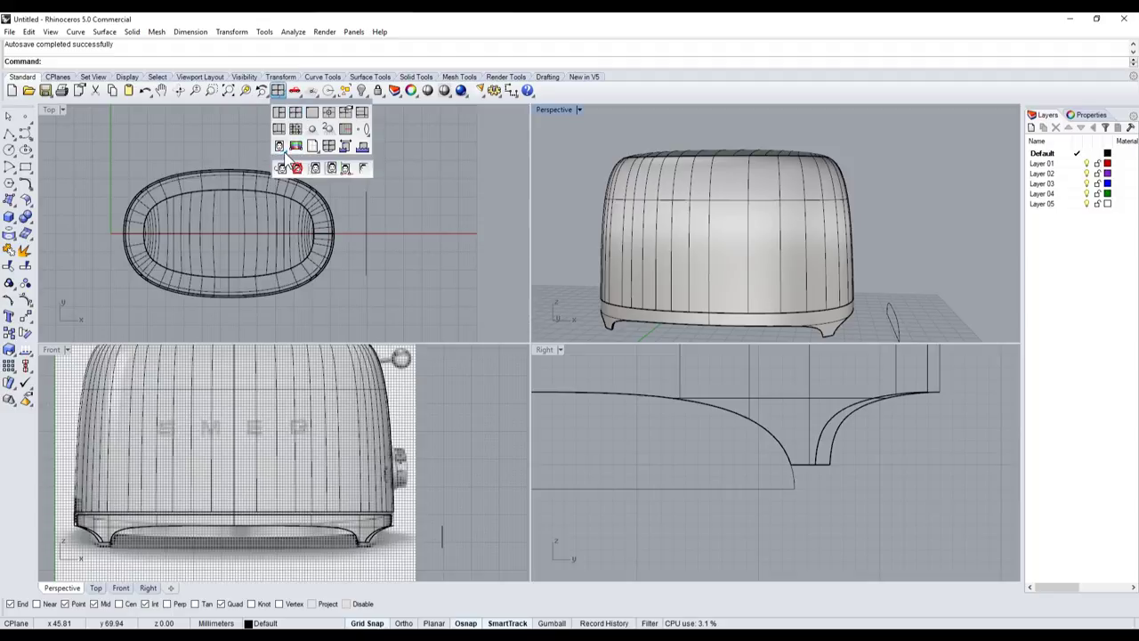
{"action": "left_click", "coordinate": [297, 169]}
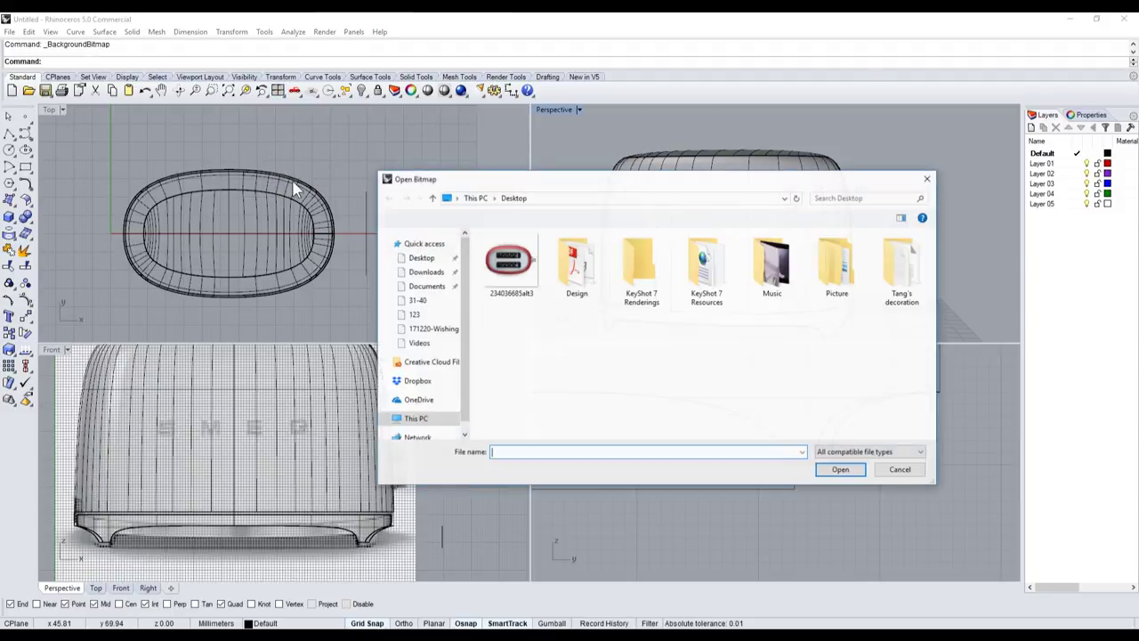
{"action": "double_click", "coordinate": [509, 267]}
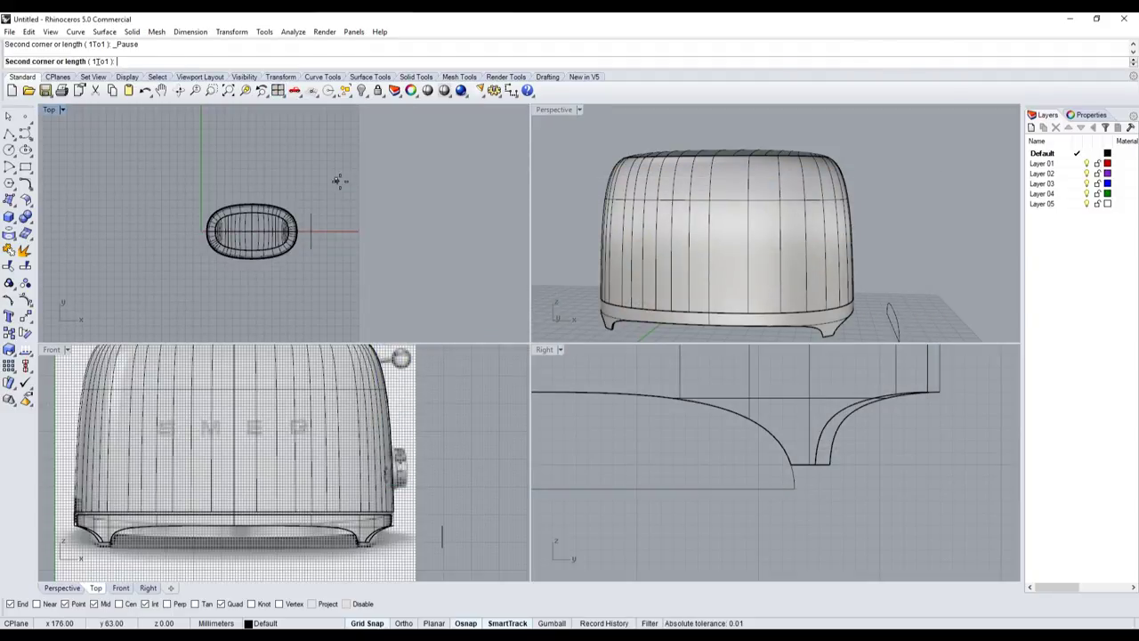
{"action": "left_click", "coordinate": [405, 156]}
{"action": "scroll", "coordinate": [367, 218], "scroll_direction": "up", "scroll_amount": 5}
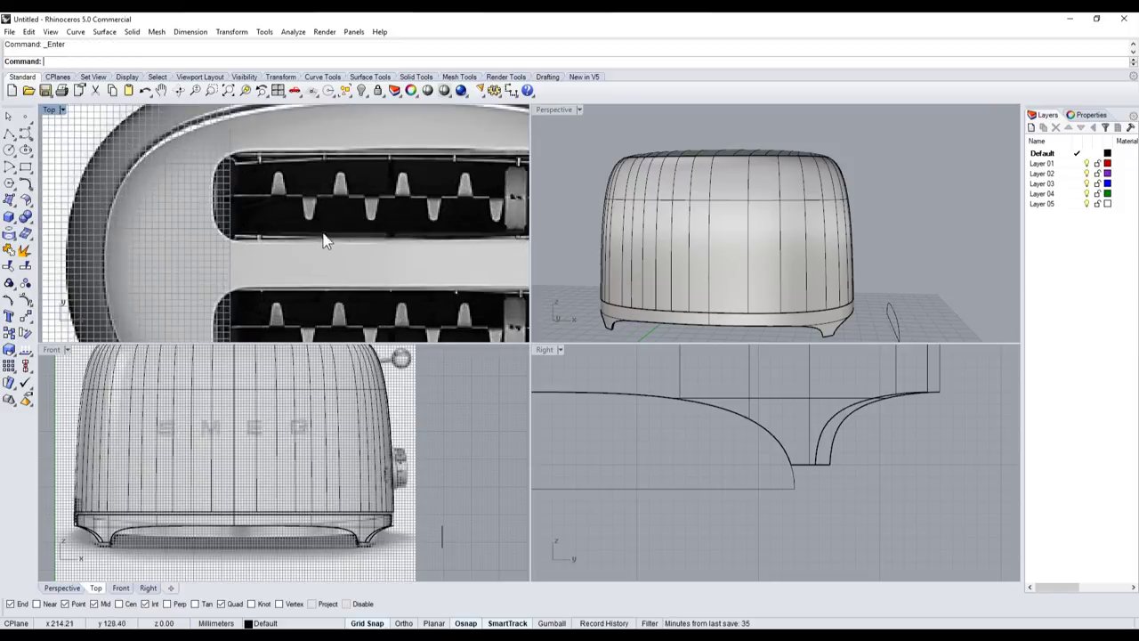
{"action": "scroll", "coordinate": [323, 240], "scroll_direction": "down", "scroll_amount": 5}
{"action": "scroll", "coordinate": [356, 222], "scroll_direction": "up", "scroll_amount": 3}
{"action": "scroll", "coordinate": [380, 215], "scroll_direction": "up", "scroll_amount": 2}
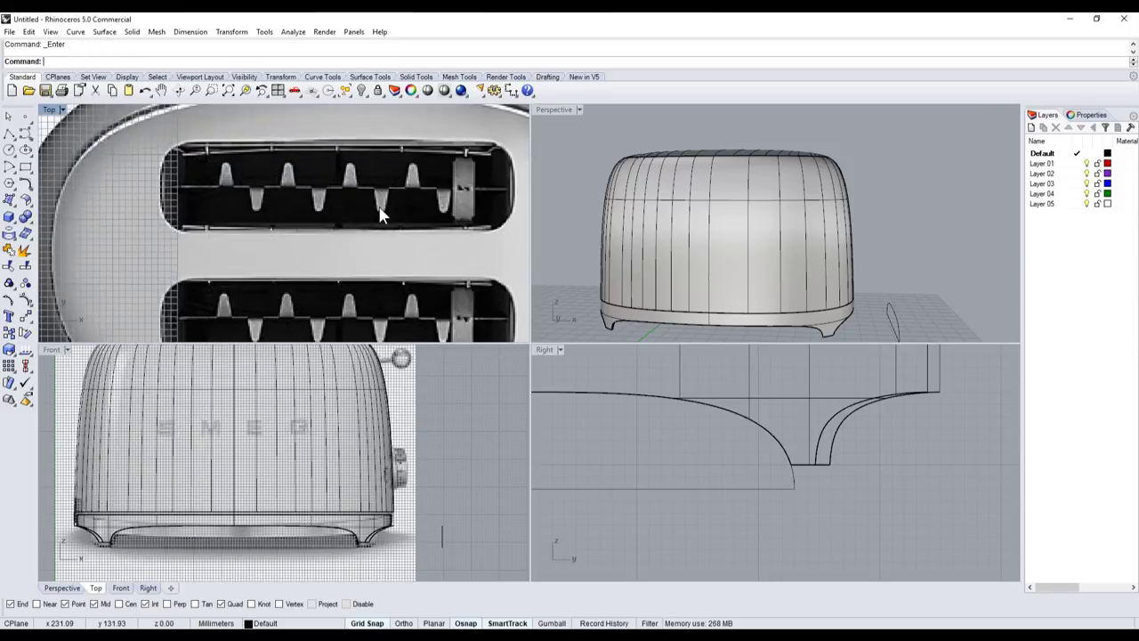
- Abandon a rectangle and select the toaster's inner top surface among overlapping candidates
{"action": "left_click", "coordinate": [24, 167]}
{"action": "scroll", "coordinate": [178, 178], "scroll_direction": "up", "scroll_amount": 1}
{"action": "scroll", "coordinate": [129, 127], "scroll_direction": "down", "scroll_amount": 3}
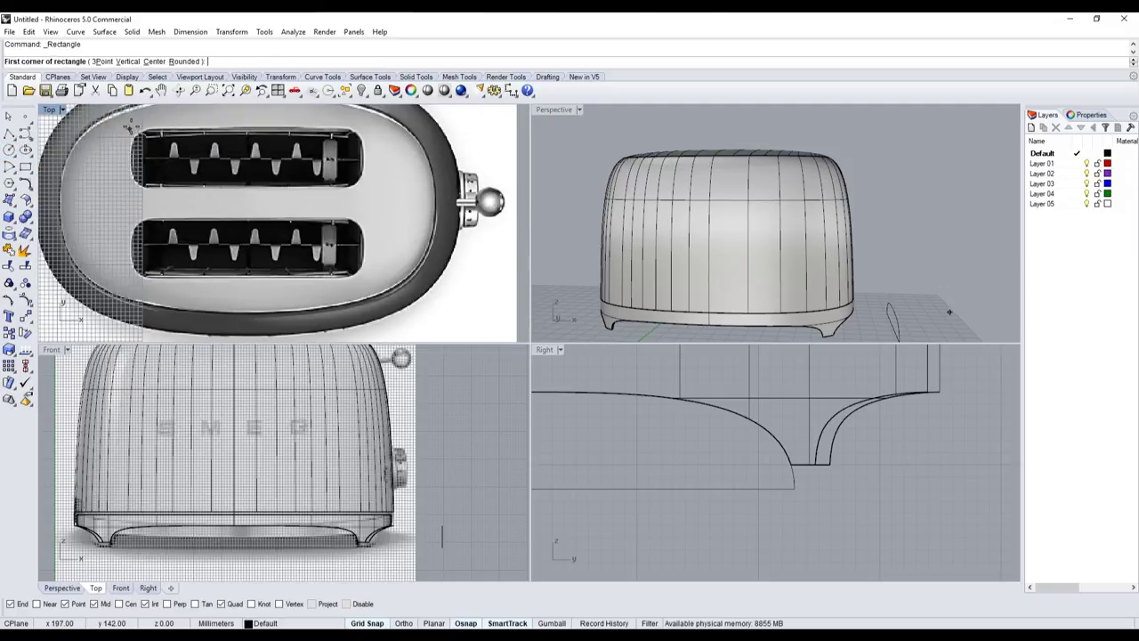
{"action": "scroll", "coordinate": [129, 127], "scroll_direction": "down", "scroll_amount": 3}
{"action": "scroll", "coordinate": [222, 223], "scroll_direction": "down", "scroll_amount": 2}
{"action": "key", "text": "Escape"}
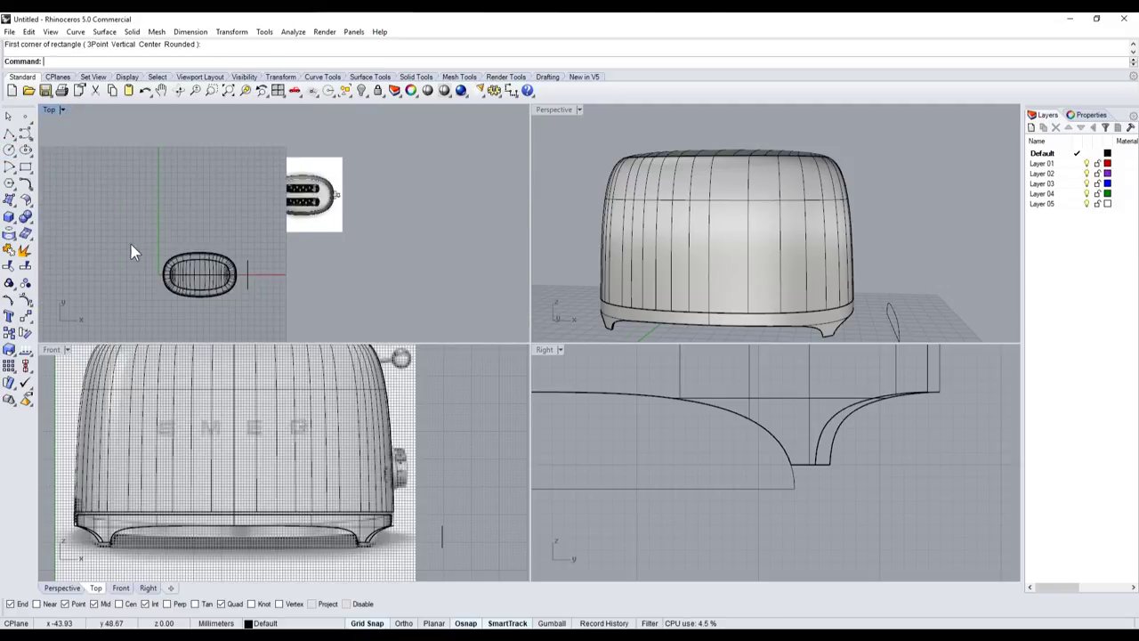
{"action": "scroll", "coordinate": [199, 277], "scroll_direction": "up", "scroll_amount": 3}
{"action": "left_click", "coordinate": [199, 278]}
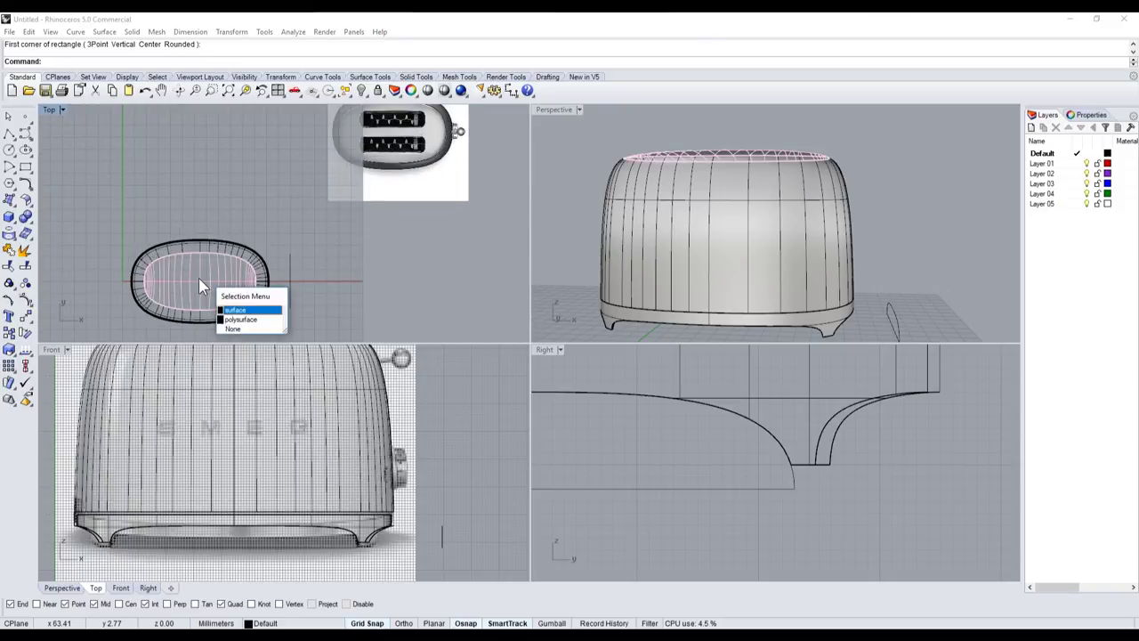
{"action": "left_click", "coordinate": [239, 311]}
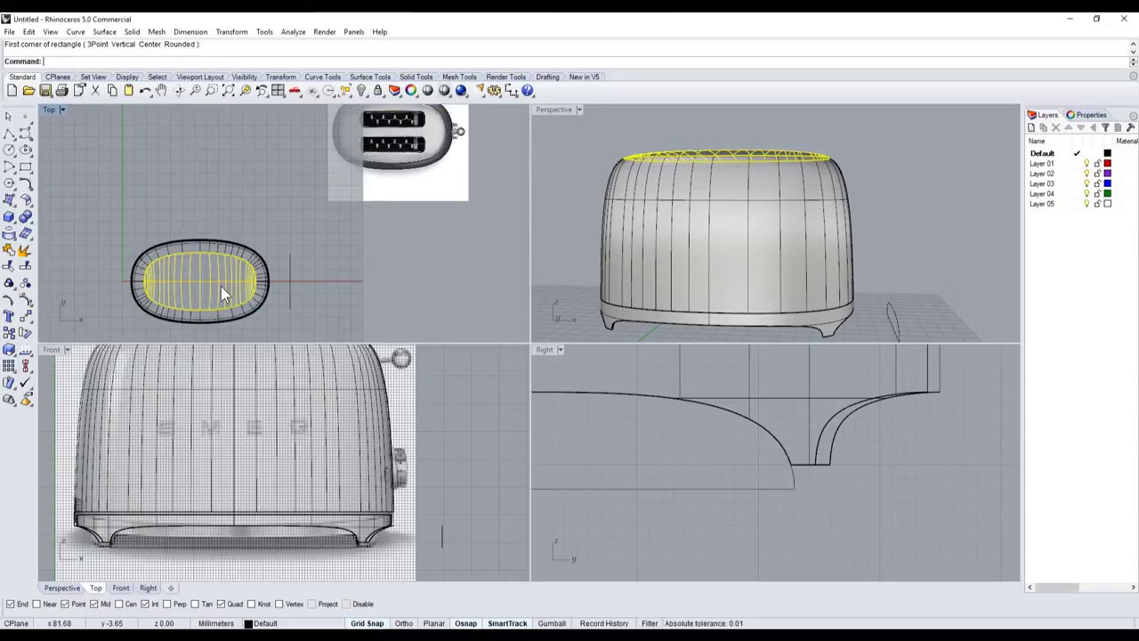
- Copy the inner surface and vertical profile curve from the curve end onto the top-view photo
{"action": "left_click", "coordinate": [9, 333]}
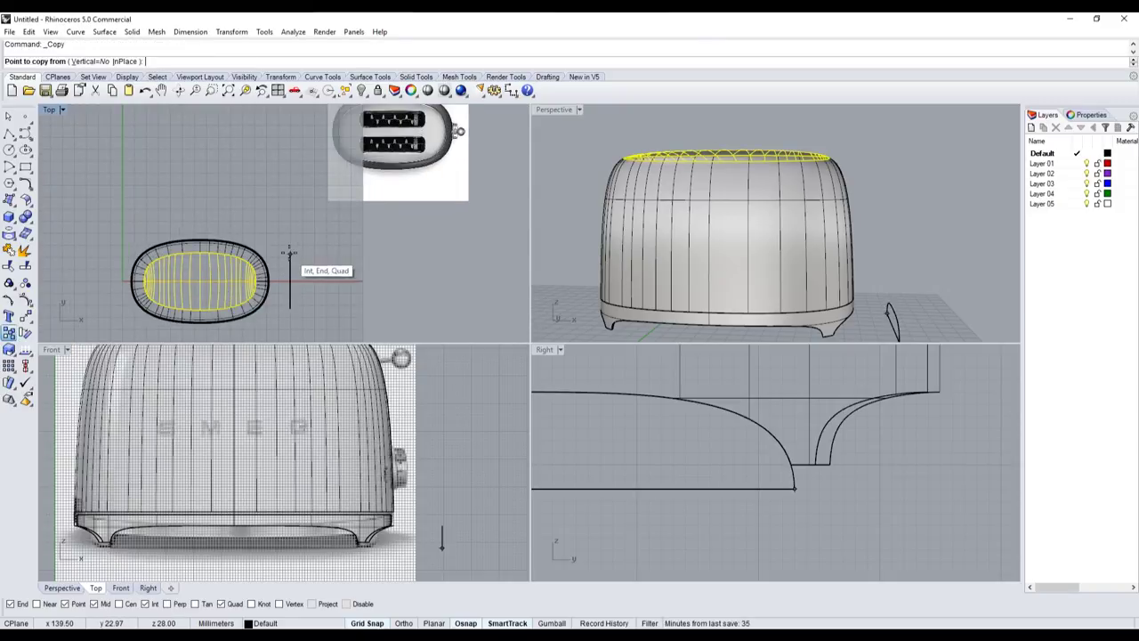
{"action": "key", "text": "Escape"}
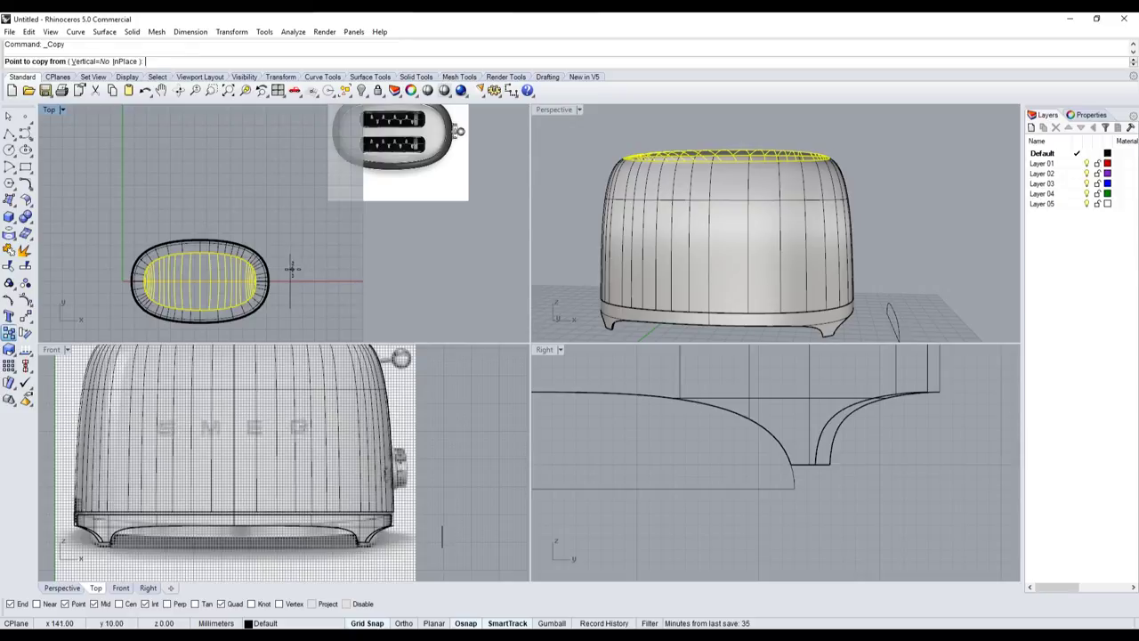
{"action": "left_click", "coordinate": [291, 281]}
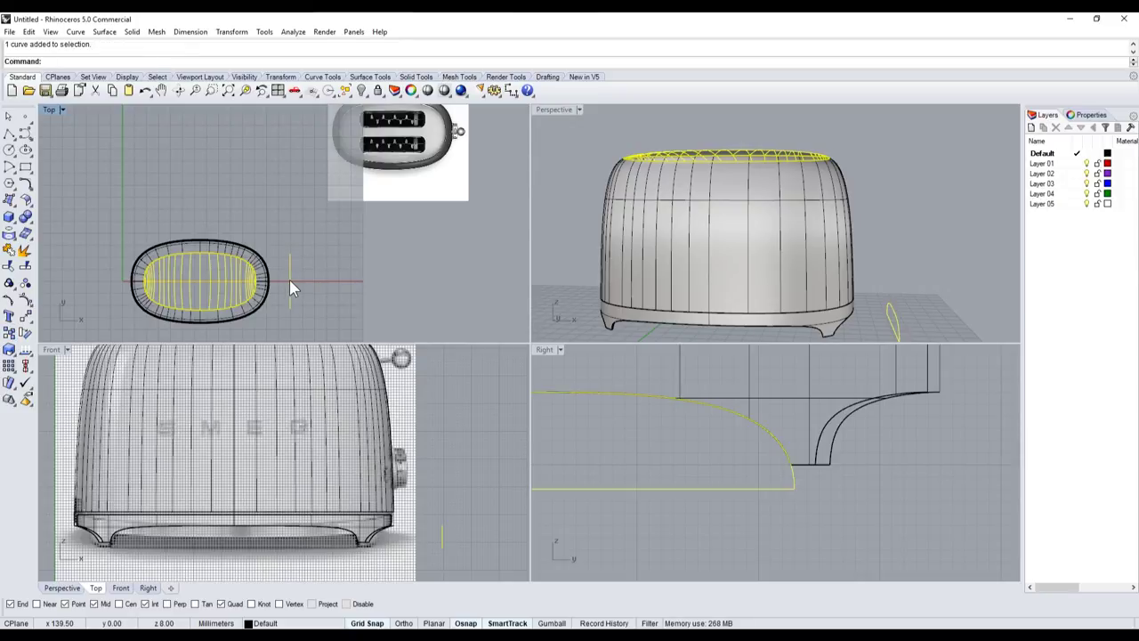
{"action": "left_click", "coordinate": [9, 333]}
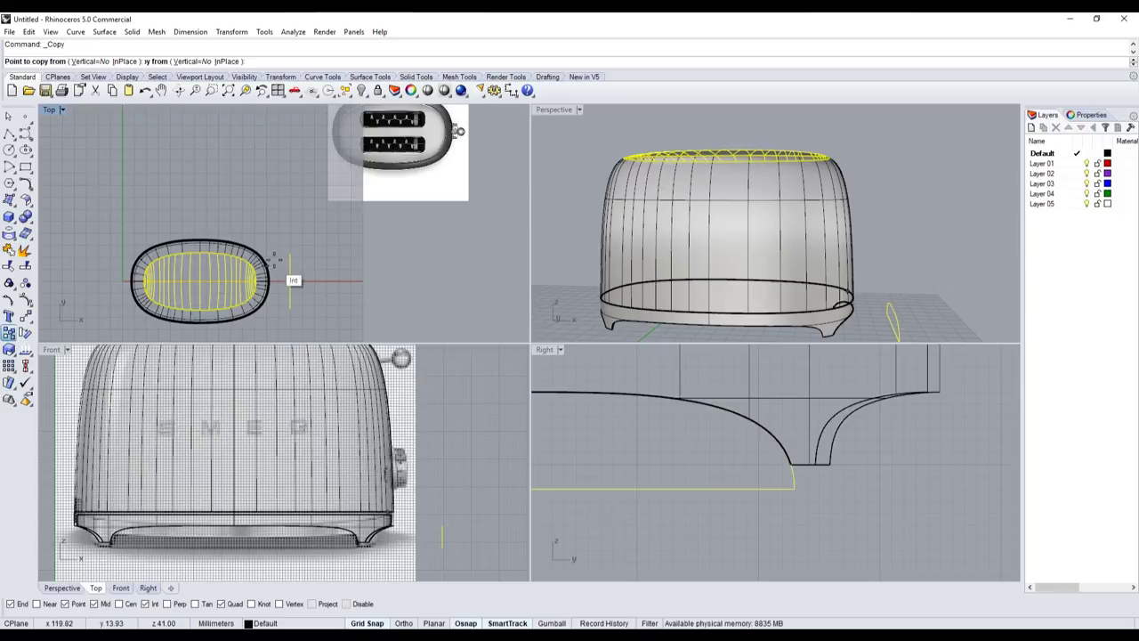
{"action": "left_click", "coordinate": [290, 256]}
{"action": "scroll", "coordinate": [316, 253], "scroll_direction": "down", "scroll_amount": 3}
{"action": "scroll", "coordinate": [398, 229], "scroll_direction": "up", "scroll_amount": 3}
{"action": "scroll", "coordinate": [370, 209], "scroll_direction": "up", "scroll_amount": 3}
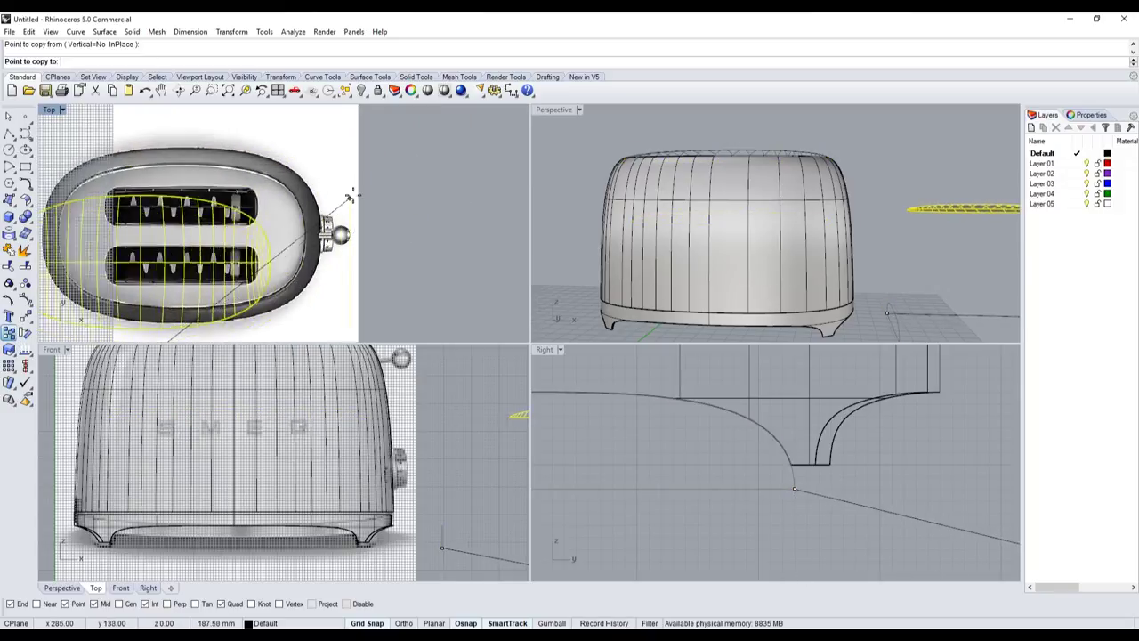
{"action": "scroll", "coordinate": [352, 176], "scroll_direction": "down", "scroll_amount": 2}
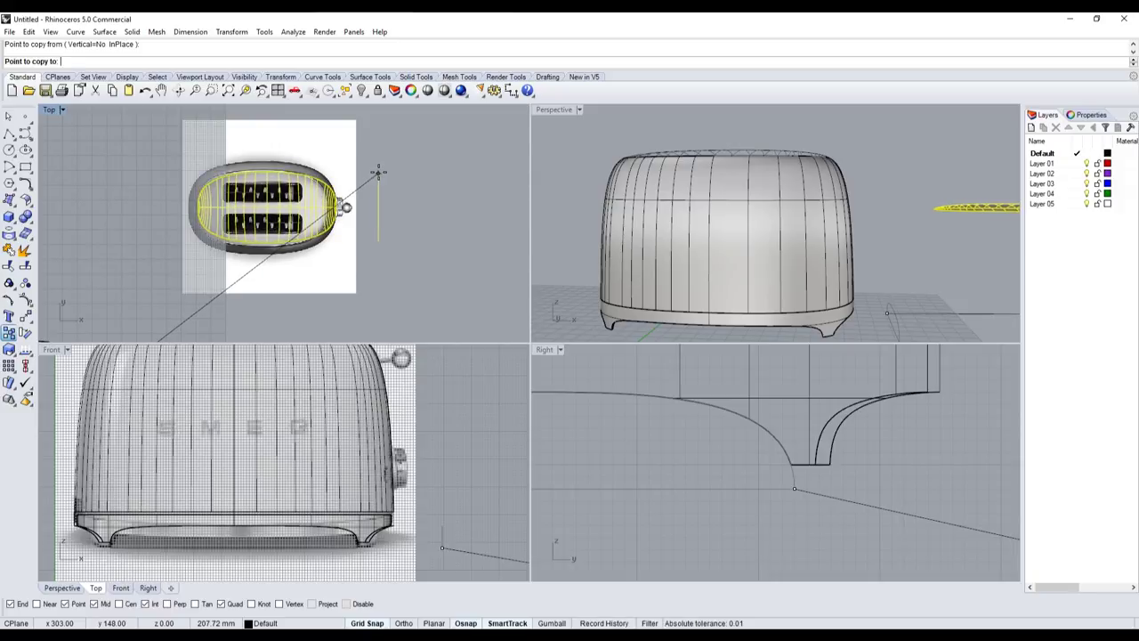
{"action": "left_click", "coordinate": [378, 173]}
{"action": "scroll", "coordinate": [378, 173], "scroll_direction": "down", "scroll_amount": 2}
{"action": "key", "text": "Return"}
- Select the reference photo and the copied curve together
{"action": "scroll", "coordinate": [338, 248], "scroll_direction": "up", "scroll_amount": 3}
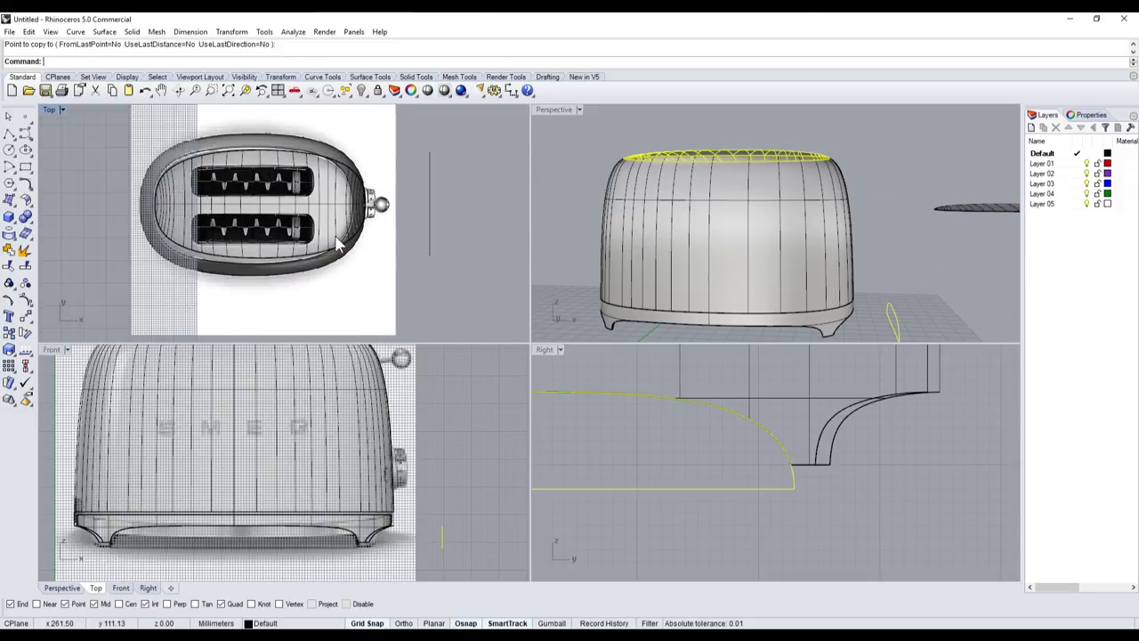
{"action": "scroll", "coordinate": [329, 245], "scroll_direction": "down", "scroll_amount": 2}
{"action": "left_click_drag", "start_coordinate": [440, 267], "coordinate": [347, 160]}
{"action": "scroll", "coordinate": [402, 208], "scroll_direction": "down", "scroll_amount": 3}
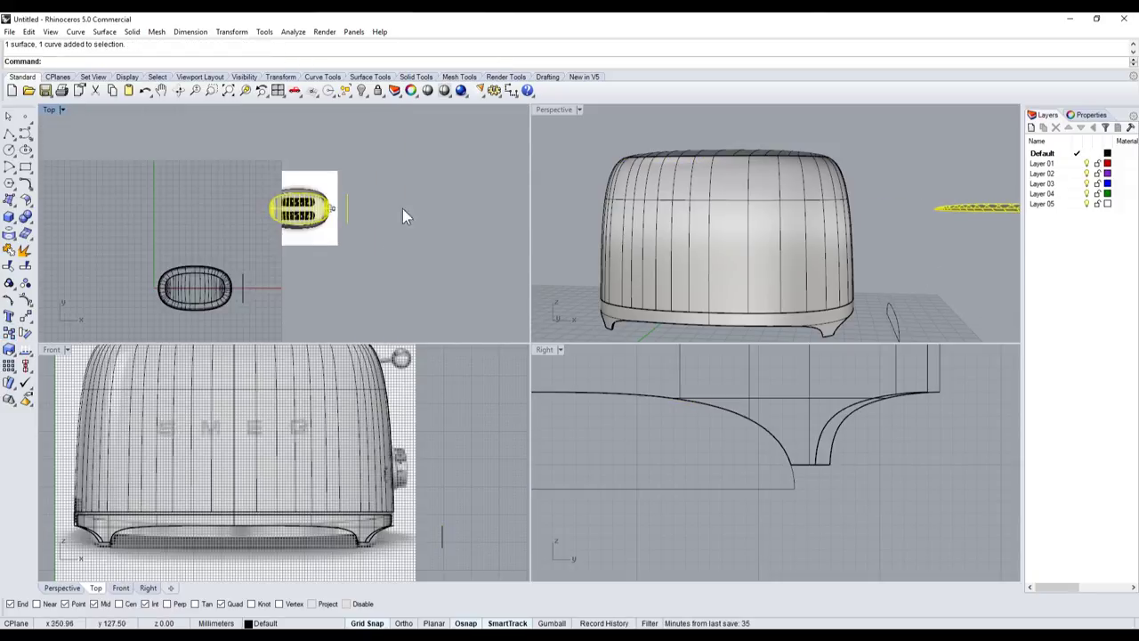
{"action": "scroll", "coordinate": [318, 223], "scroll_direction": "up", "scroll_amount": 3}
{"action": "scroll", "coordinate": [313, 223], "scroll_direction": "up", "scroll_amount": 2}
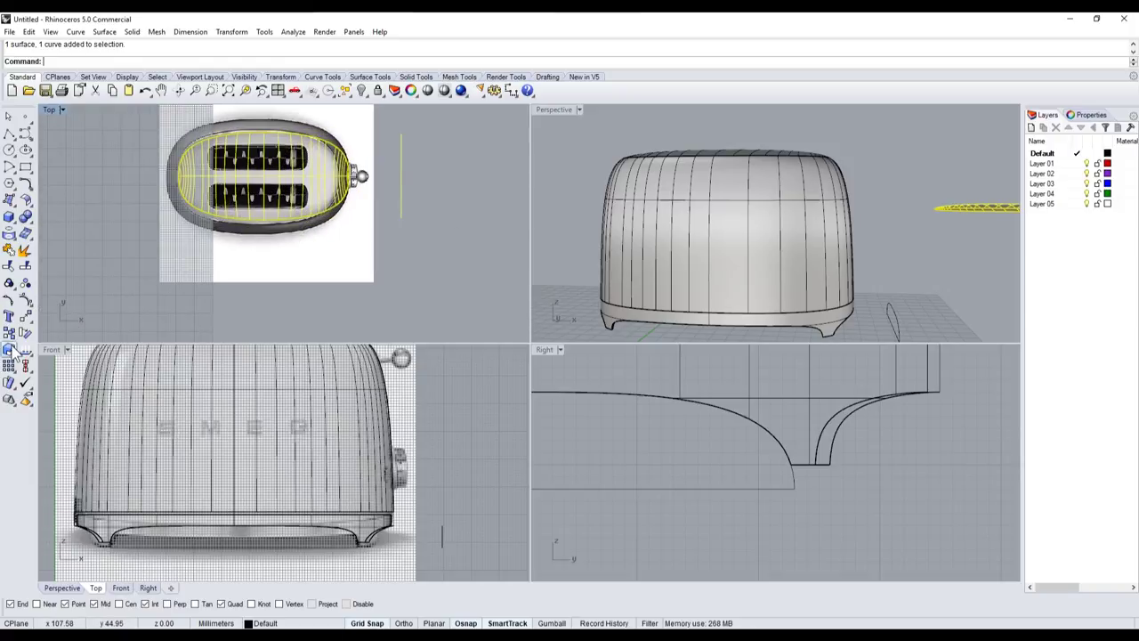
- Start scaling the photo and copy, then undo the accidental default-factor scale
{"action": "left_click", "coordinate": [10, 350]}
{"action": "left_click", "coordinate": [181, 169]}
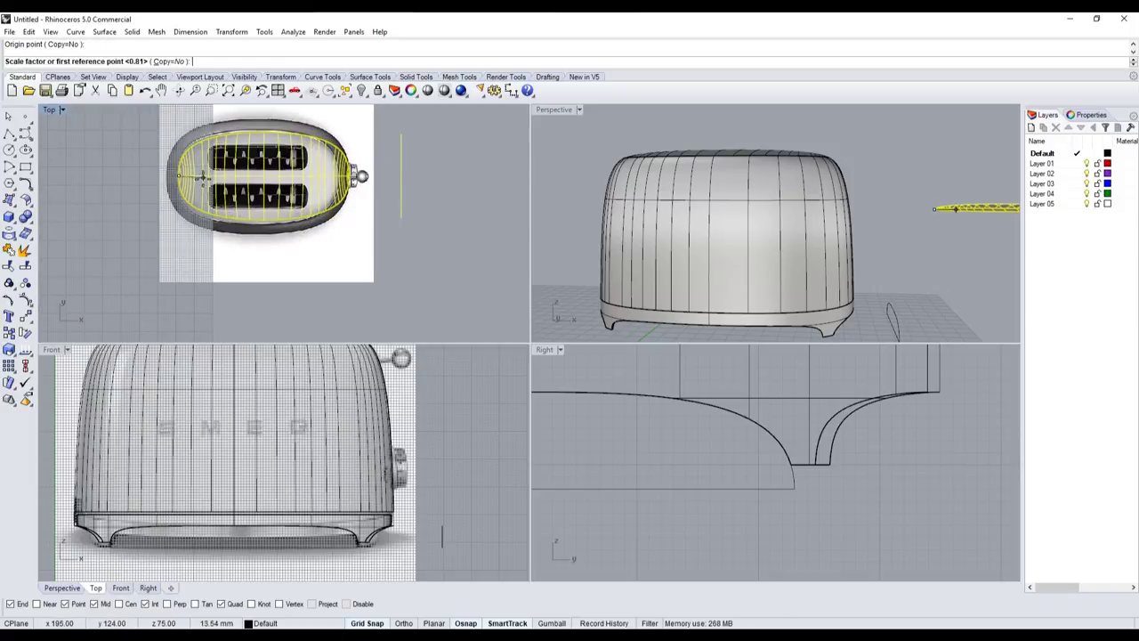
{"action": "key", "text": "Return"}
{"action": "key", "text": "ctrl+z"}
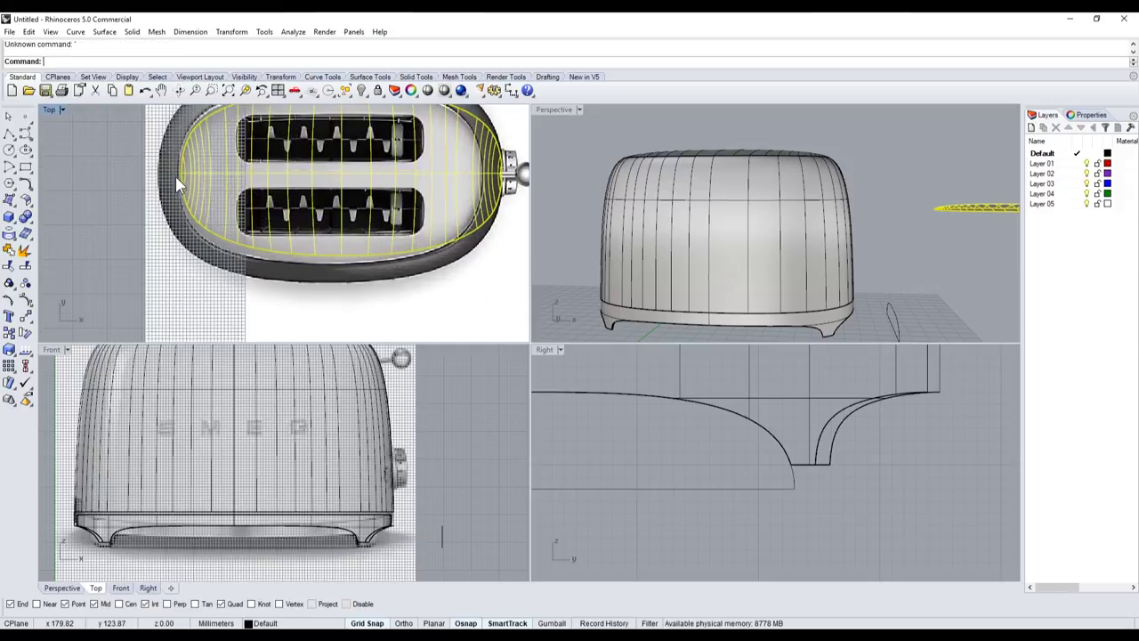
- Scale by reference from the photo toaster's left edge, matching its right edge to the model's width
{"action": "key", "text": "Return"}
{"action": "left_click", "coordinate": [175, 177]}
{"action": "scroll", "coordinate": [301, 178], "scroll_direction": "up", "scroll_amount": 1}
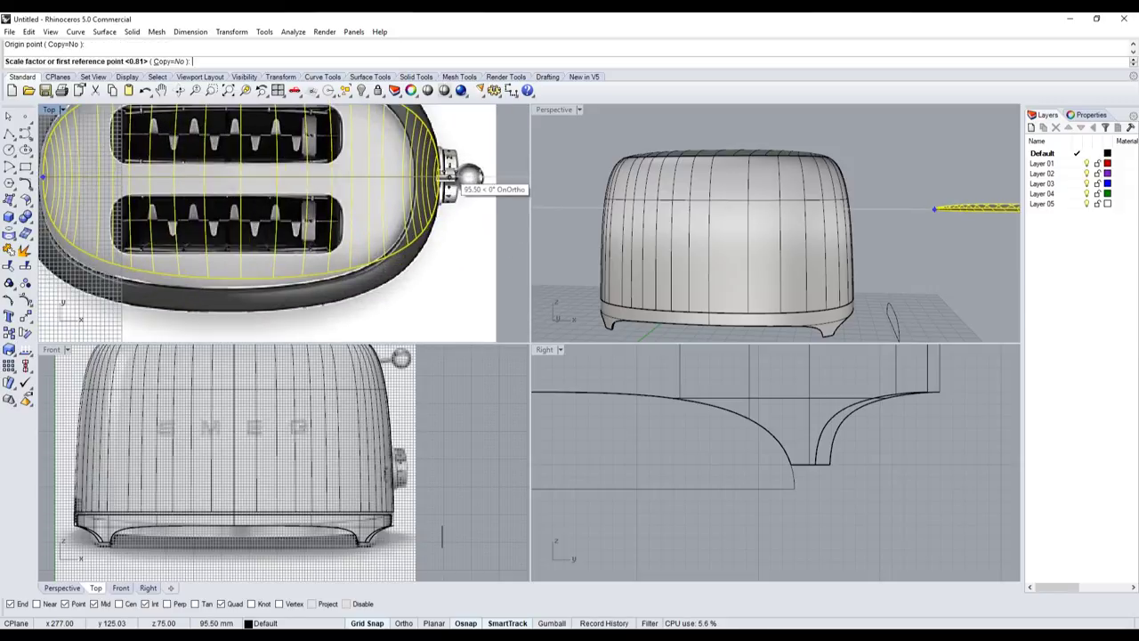
{"action": "left_click", "coordinate": [465, 178]}
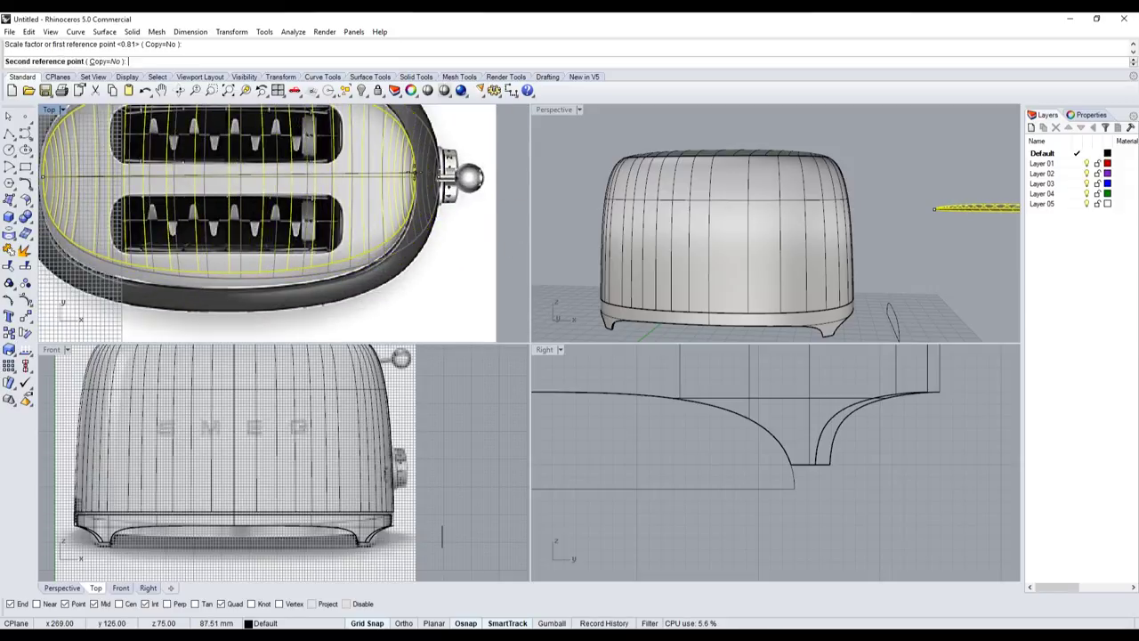
{"action": "left_click", "coordinate": [418, 171]}
{"action": "scroll", "coordinate": [267, 203], "scroll_direction": "up", "scroll_amount": 2}
{"action": "scroll", "coordinate": [241, 202], "scroll_direction": "up", "scroll_amount": 2}
{"action": "scroll", "coordinate": [241, 202], "scroll_direction": "down", "scroll_amount": 5}
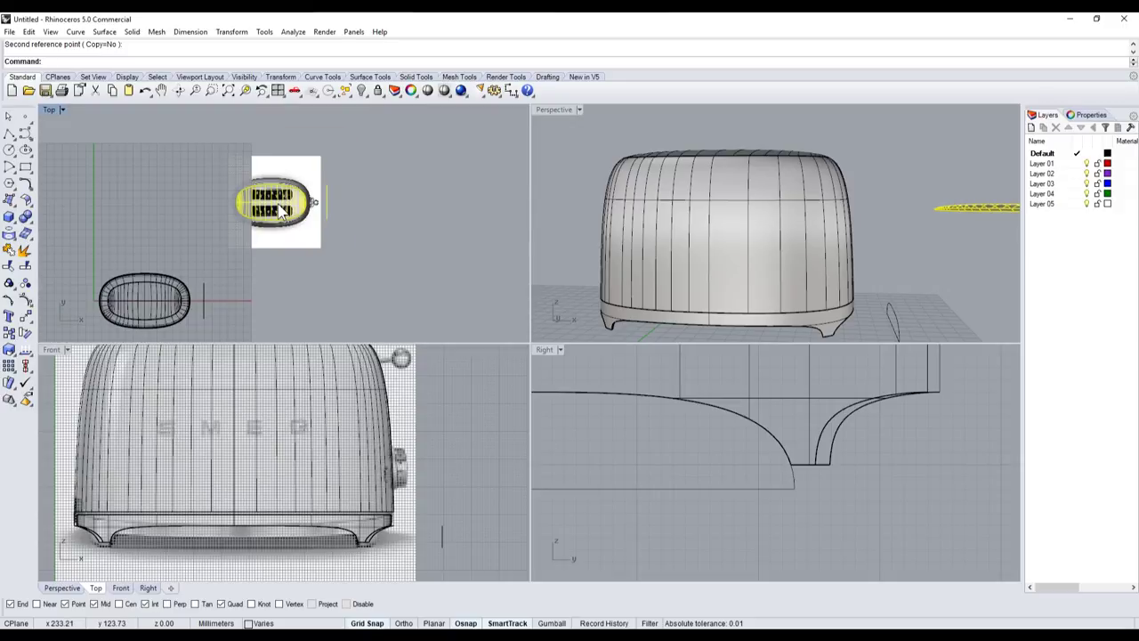
{"action": "scroll", "coordinate": [215, 237], "scroll_direction": "up", "scroll_amount": 5}
{"action": "scroll", "coordinate": [214, 237], "scroll_direction": "down", "scroll_amount": 5}
{"action": "scroll", "coordinate": [211, 313], "scroll_direction": "up", "scroll_amount": 5}
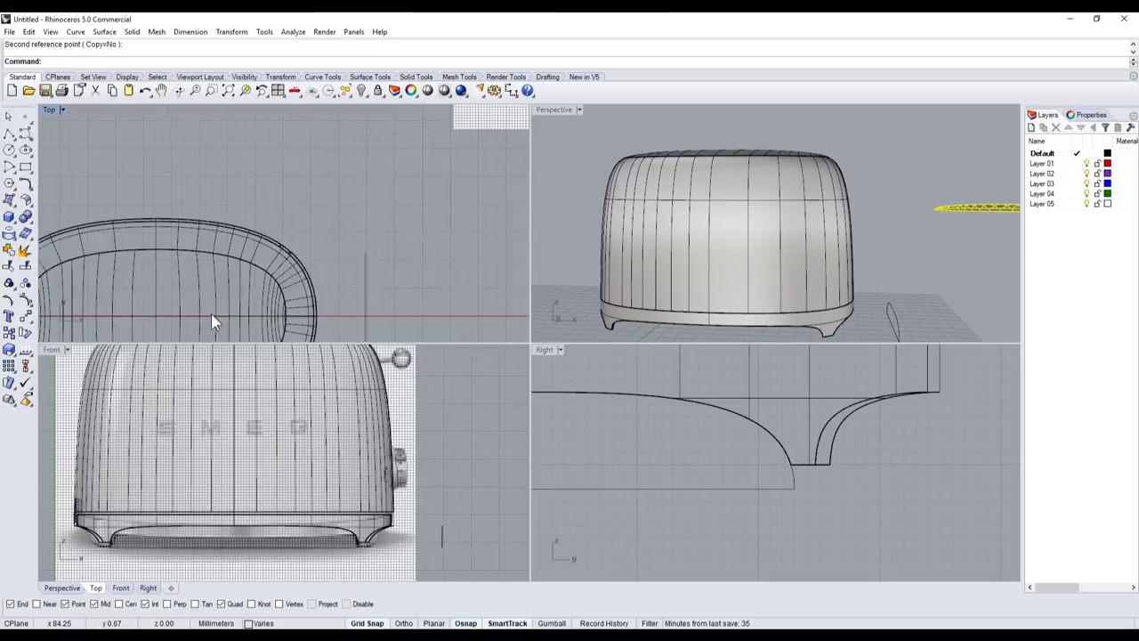
- Clear the selection, shade the Top view and maximize it to fill the window
{"action": "key", "text": "Escape"}
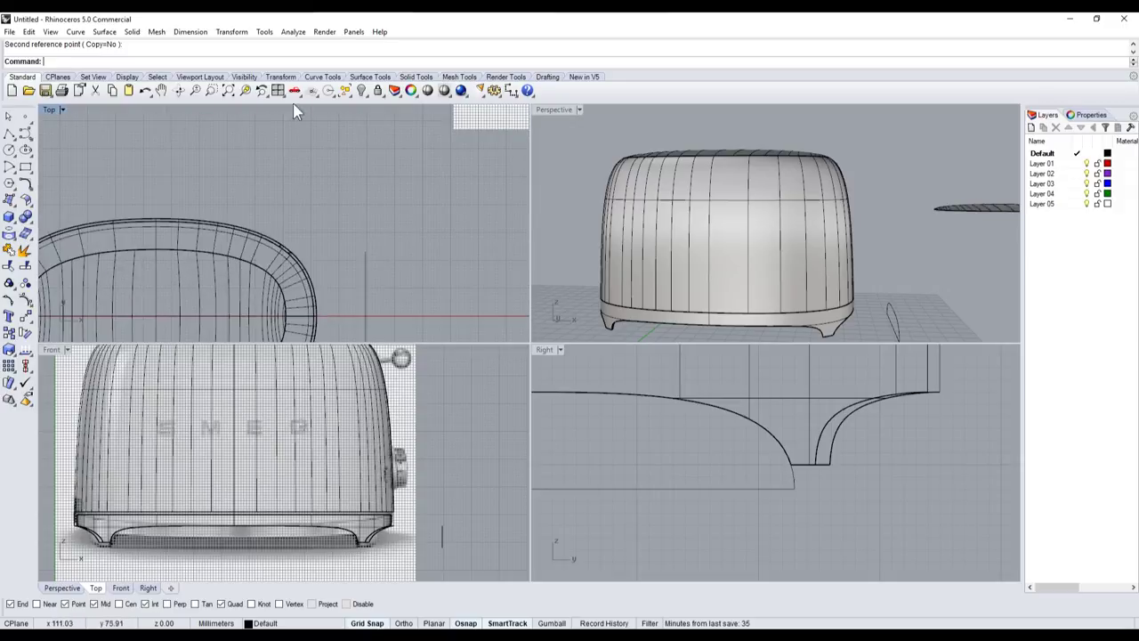
{"action": "left_click", "coordinate": [428, 92]}
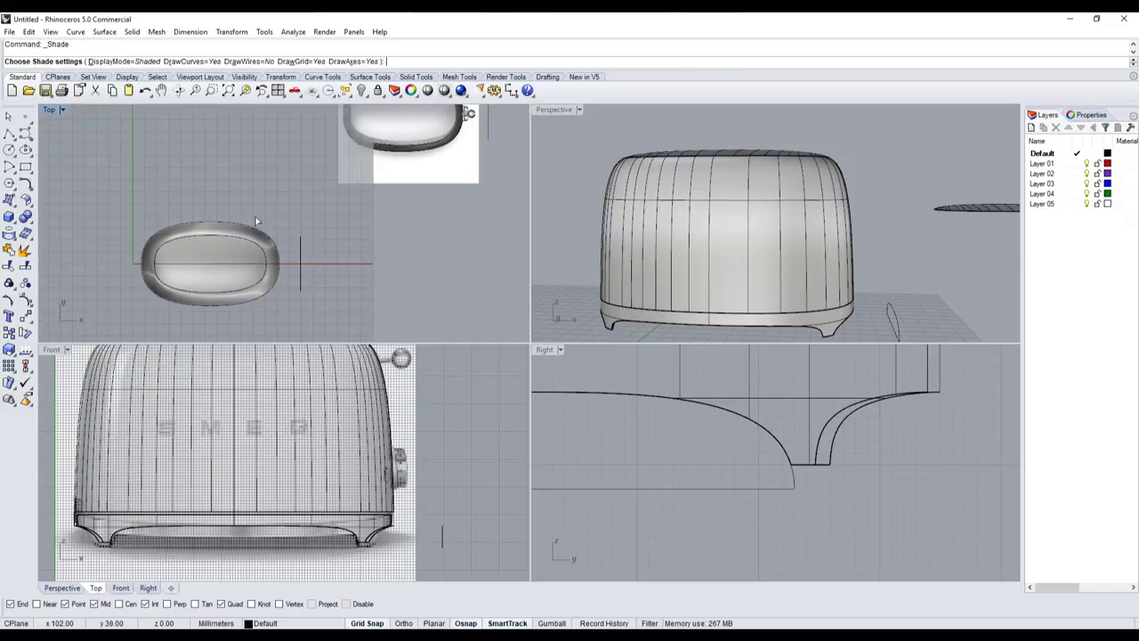
{"action": "scroll", "coordinate": [256, 221], "scroll_direction": "down", "scroll_amount": 2}
{"action": "scroll", "coordinate": [232, 209], "scroll_direction": "up", "scroll_amount": 4}
{"action": "scroll", "coordinate": [210, 202], "scroll_direction": "down", "scroll_amount": 3}
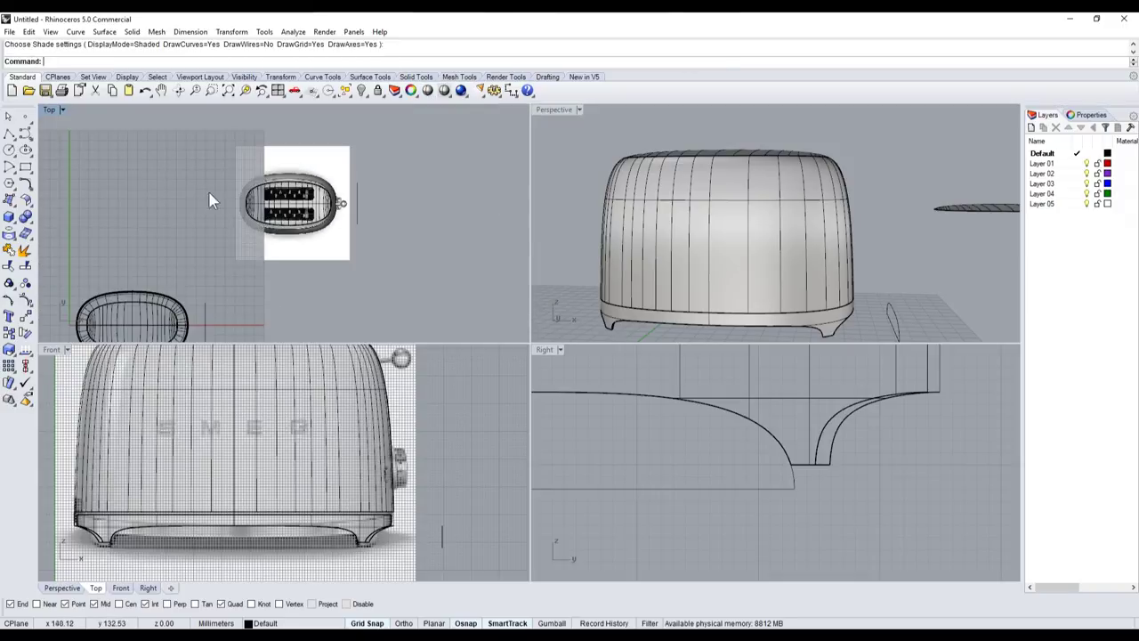
{"action": "double_click", "coordinate": [54, 110]}
{"action": "scroll", "coordinate": [631, 317], "scroll_direction": "up", "scroll_amount": 4}
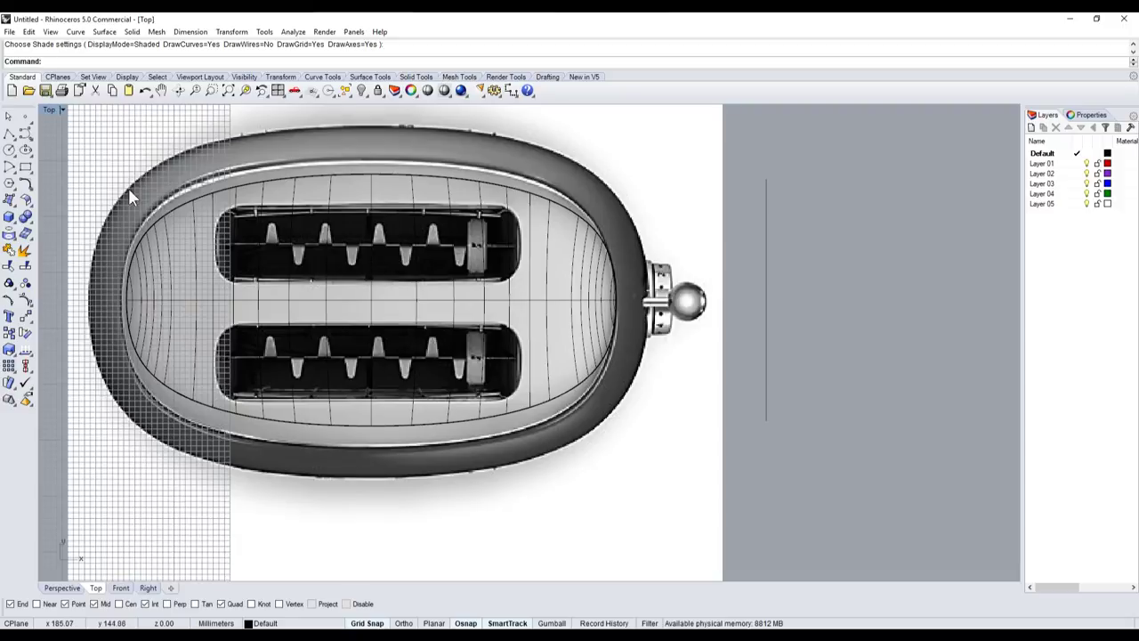
- Draw a rectangle around the upper bread slot and begin filleting its first corner
{"action": "left_click", "coordinate": [26, 167]}
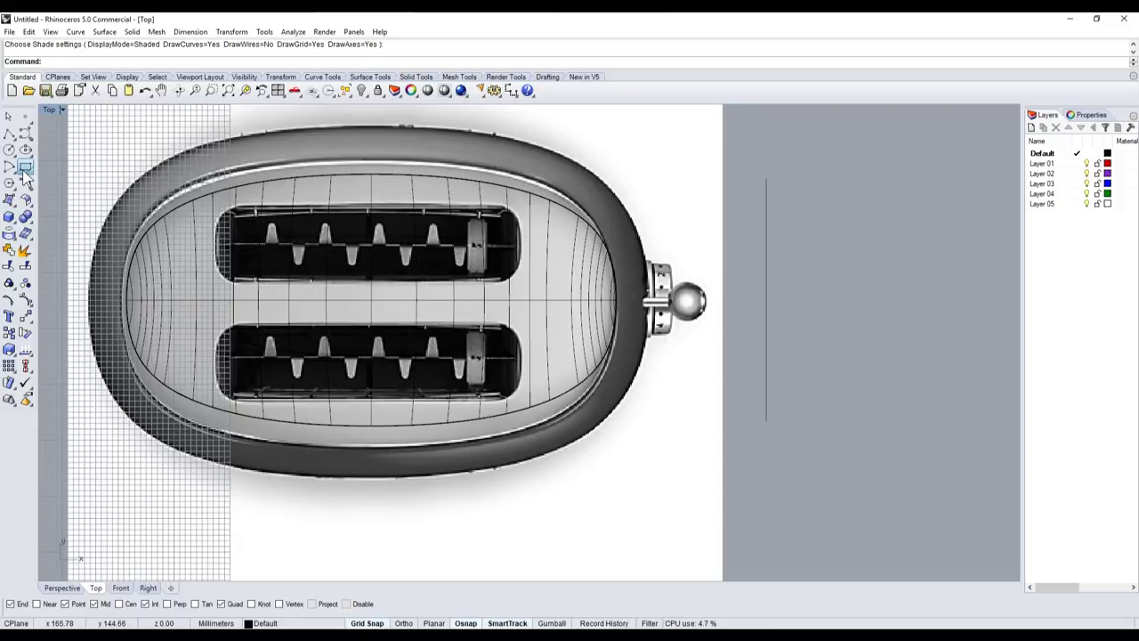
{"action": "scroll", "coordinate": [242, 229], "scroll_direction": "up", "scroll_amount": 2}
{"action": "left_click", "coordinate": [195, 193]}
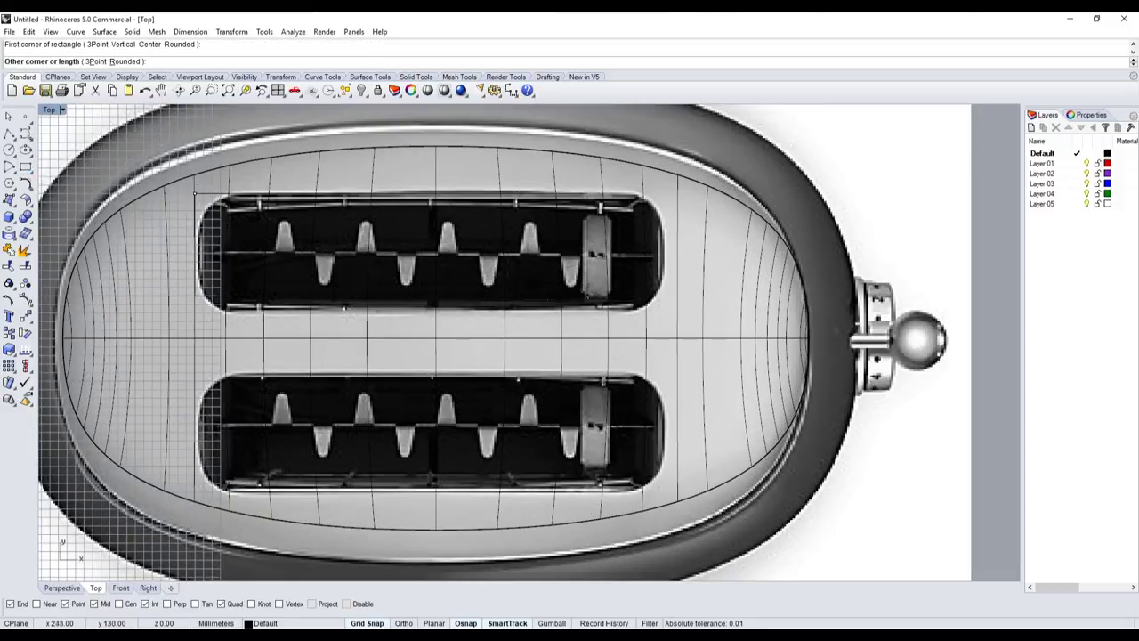
{"action": "left_click", "coordinate": [664, 311]}
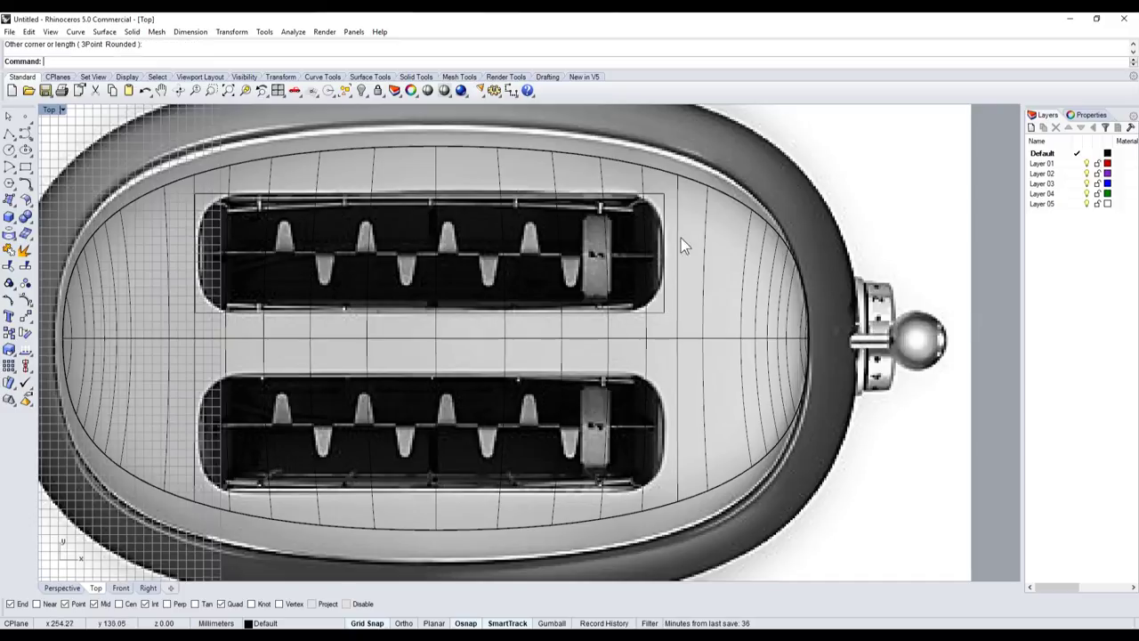
{"action": "left_click", "coordinate": [26, 182]}
{"action": "left_click", "coordinate": [210, 230]}
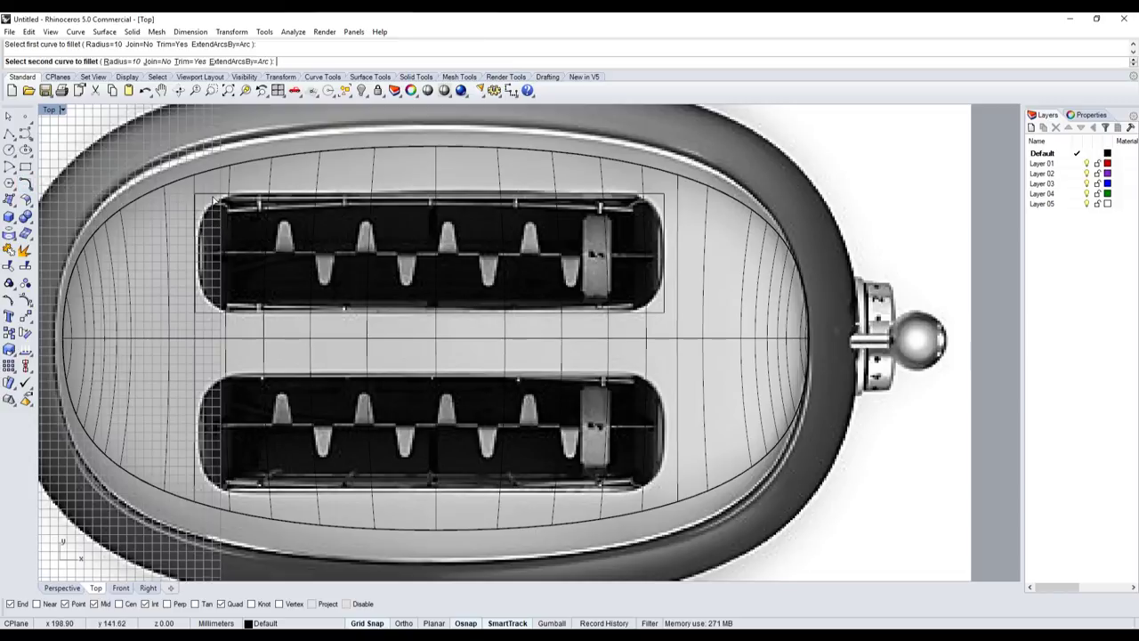
{"action": "scroll", "coordinate": [218, 214], "scroll_direction": "up", "scroll_amount": 5}
- Undo an unwanted fillet and round one corner of the slot outline instead
{"action": "left_click", "coordinate": [214, 200]}
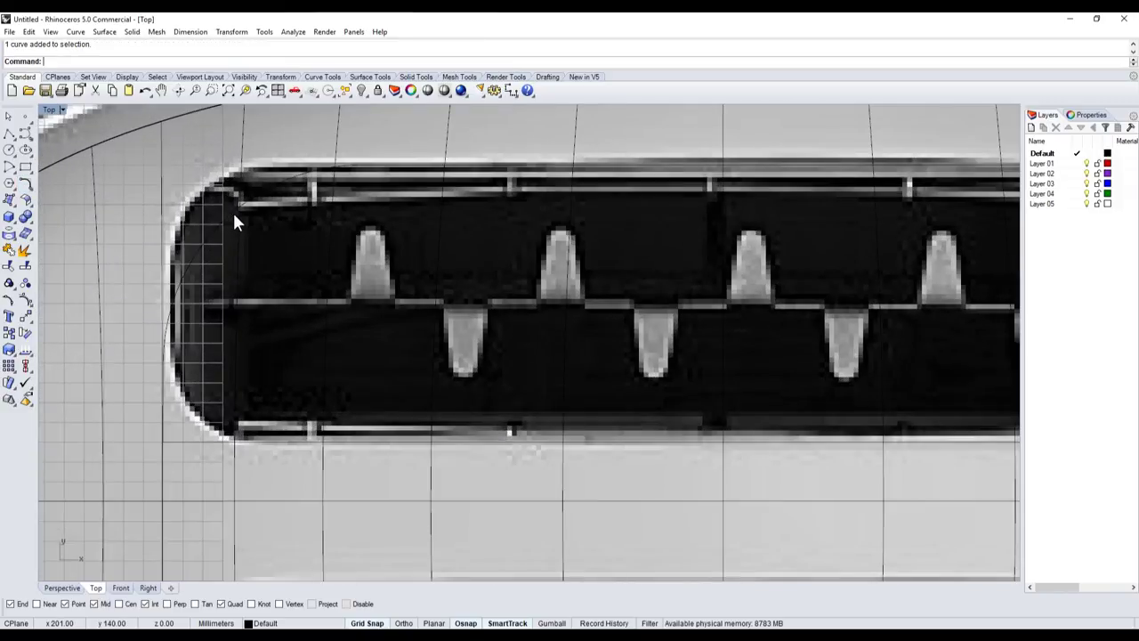
{"action": "key", "text": "ctrl+z"}
{"action": "key", "text": "Return"}
{"action": "type", "text": "5"}
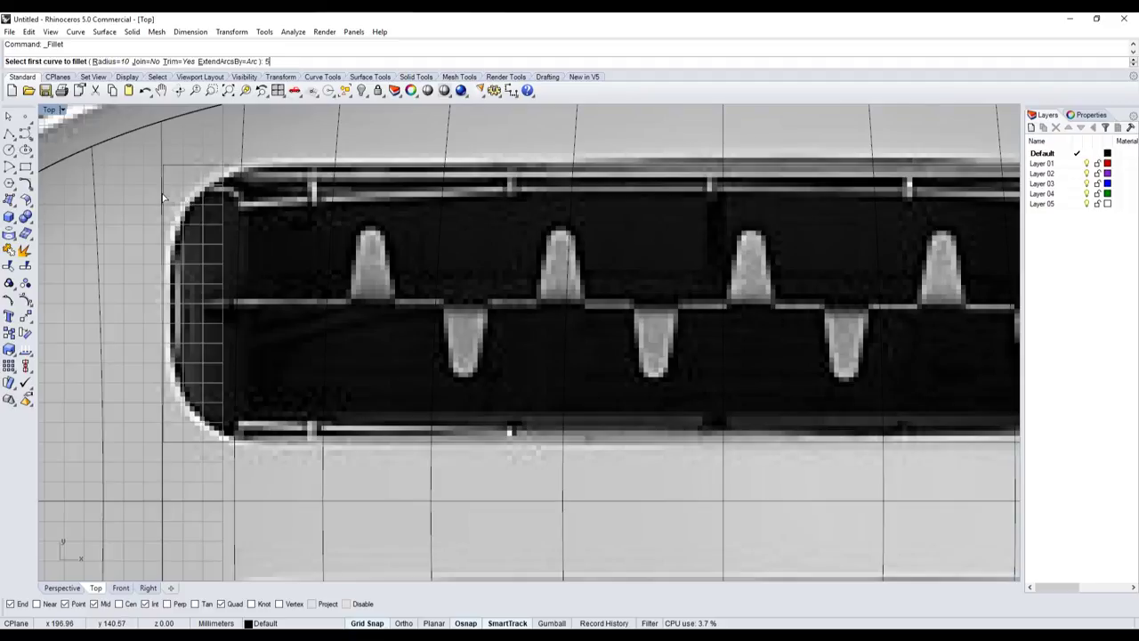
{"action": "left_click", "coordinate": [182, 168]}
{"action": "left_click", "coordinate": [238, 205]}
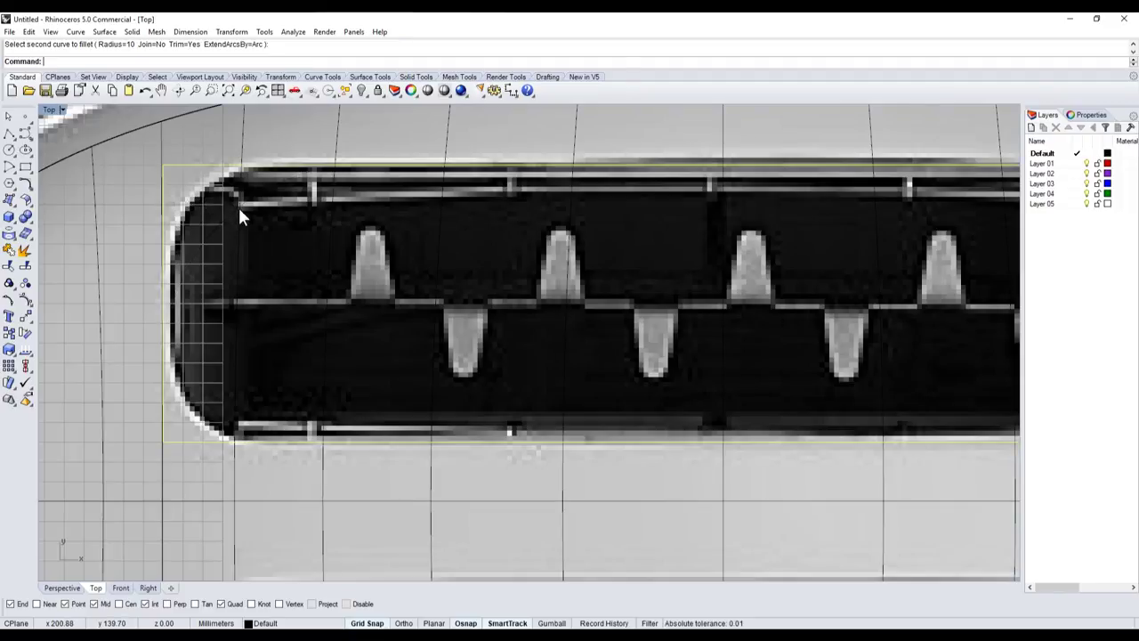
{"action": "key", "text": "Return"}
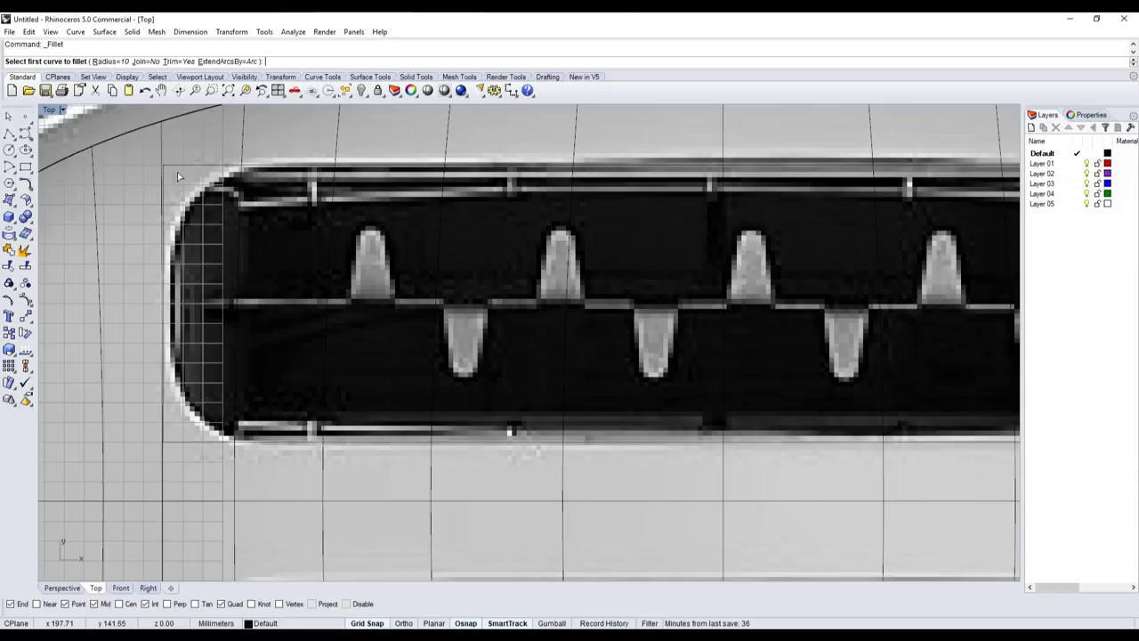
{"action": "key", "text": "Escape"}
{"action": "left_click", "coordinate": [183, 163]}
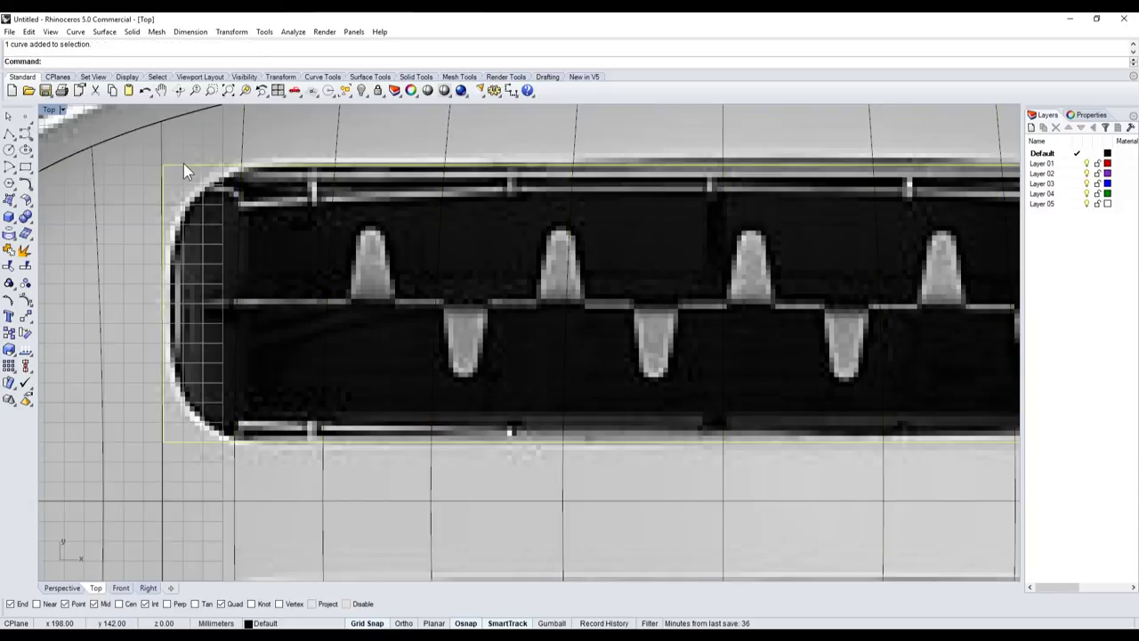
- Set the fillet radius to 5 and restart filleting on the slot outline
{"action": "left_click", "coordinate": [26, 184]}
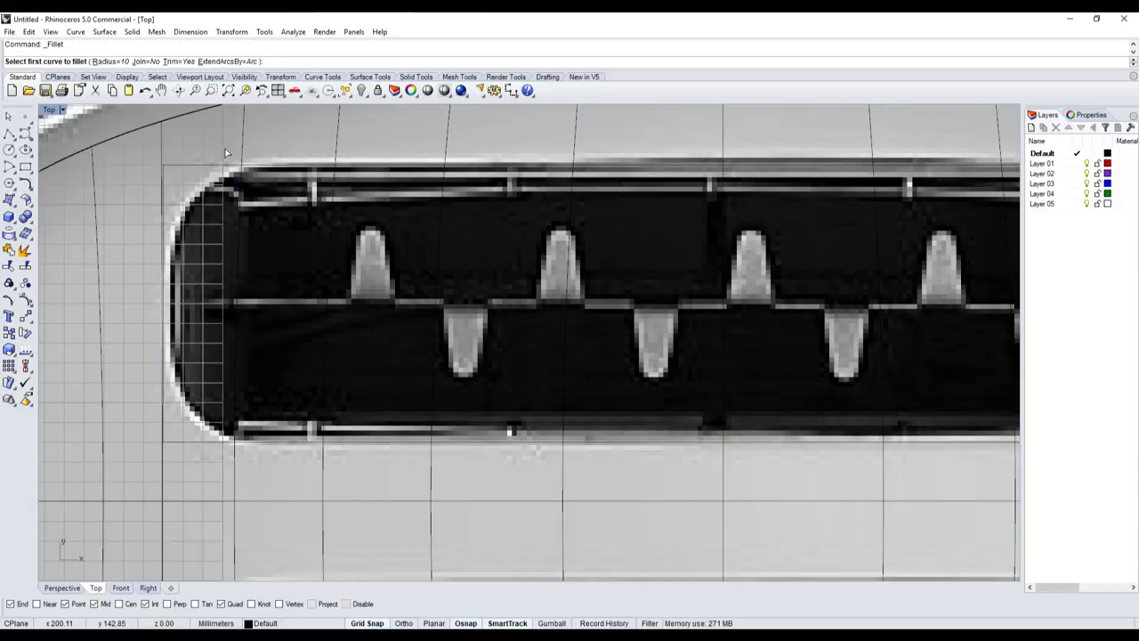
{"action": "type", "text": " 5"}
{"action": "key", "text": "Return"}
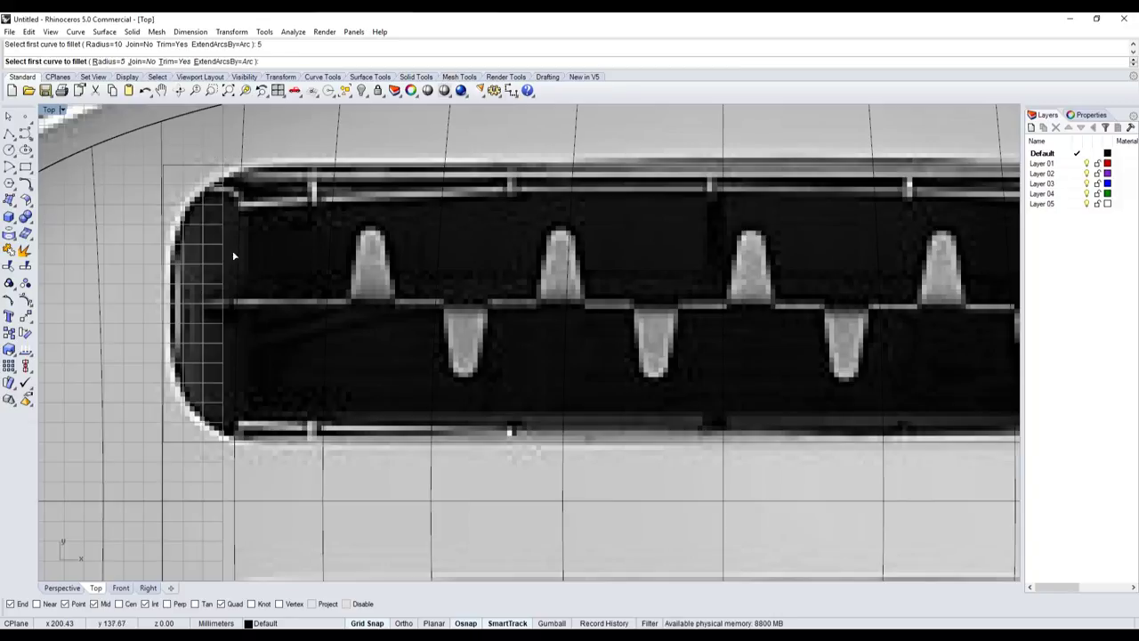
{"action": "left_click", "coordinate": [215, 174]}
{"action": "key", "text": "Escape"}
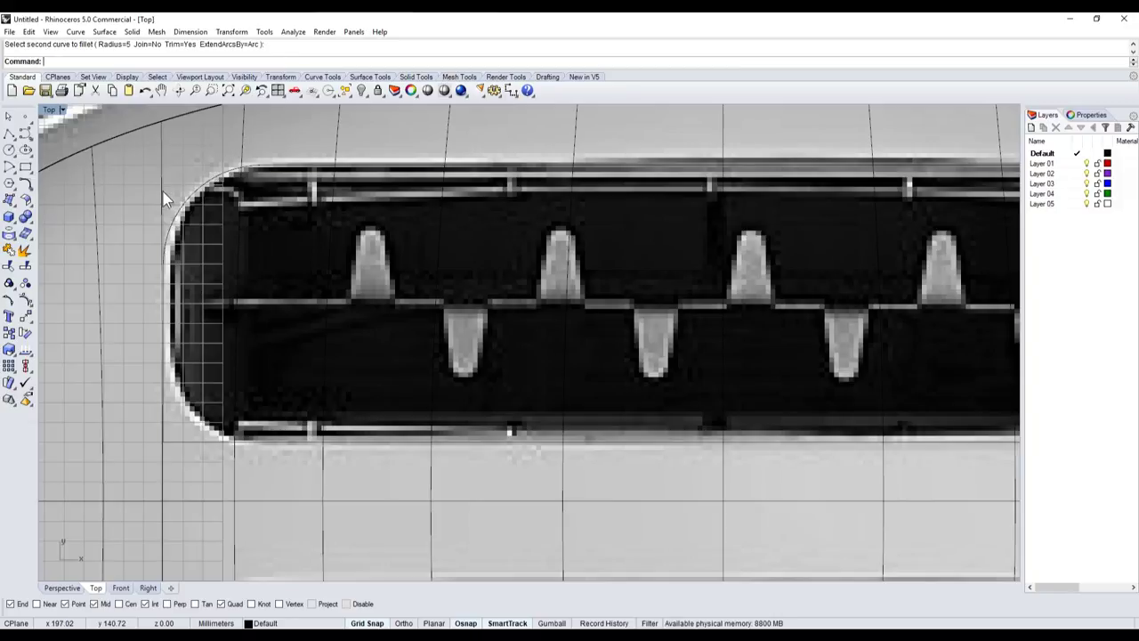
{"action": "left_click", "coordinate": [205, 191]}
{"action": "key", "text": "Return"}
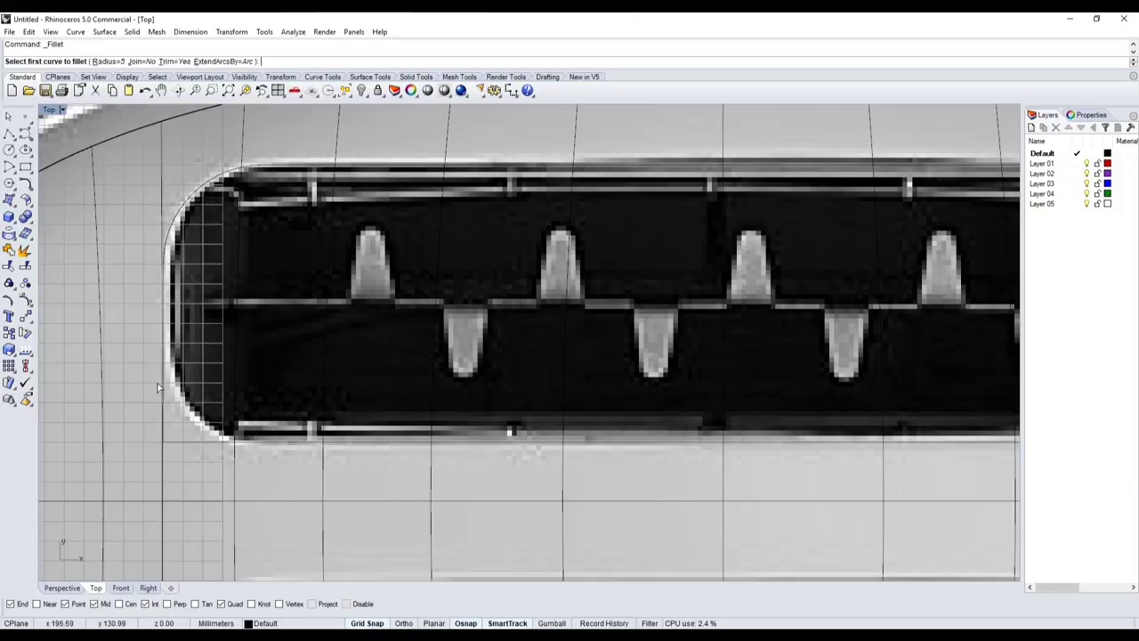
- Round the remaining outline corners with radius-5 fillets, including the slot's right end
{"action": "left_click", "coordinate": [171, 396]}
{"action": "scroll", "coordinate": [187, 446], "scroll_direction": "down", "scroll_amount": 3}
{"action": "scroll", "coordinate": [550, 389], "scroll_direction": "up", "scroll_amount": 4}
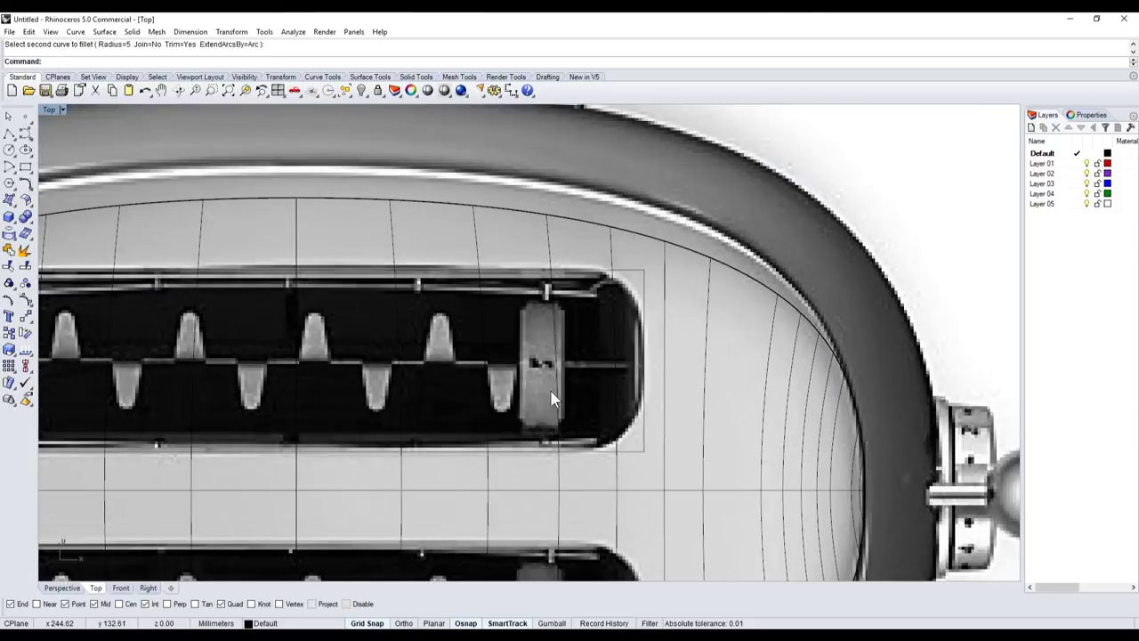
{"action": "left_click", "coordinate": [625, 452]}
{"action": "key", "text": "Return"}
{"action": "left_click", "coordinate": [616, 276]}
{"action": "left_click", "coordinate": [616, 284]}
- Mirror a copy of the rounded slot outline across the toaster's horizontal centreline
{"action": "left_click", "coordinate": [623, 288]}
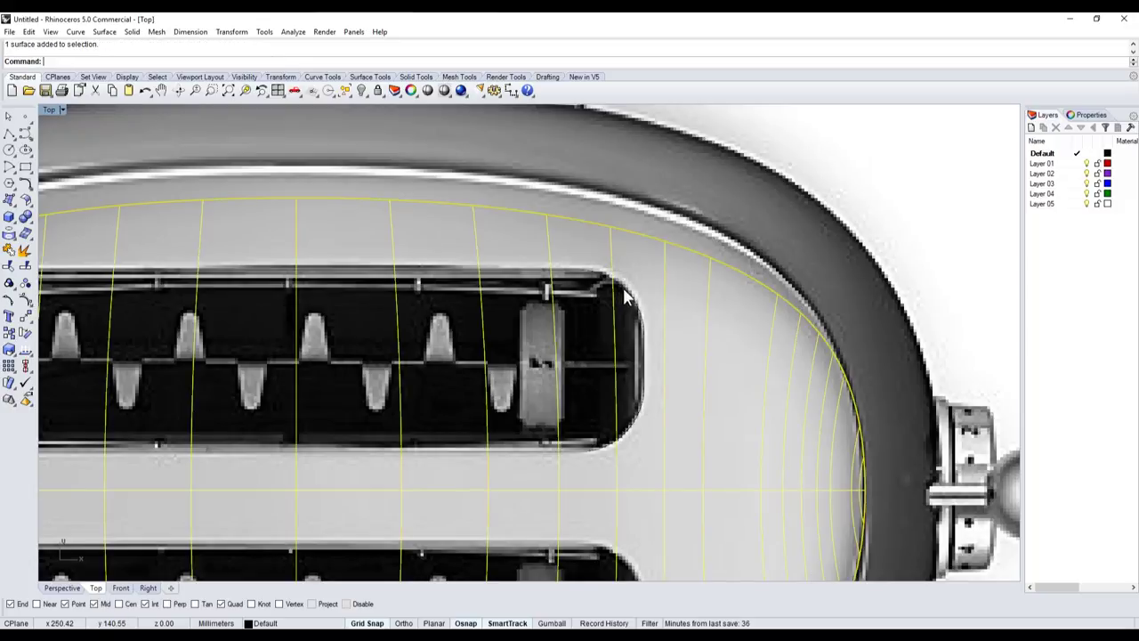
{"action": "scroll", "coordinate": [612, 286], "scroll_direction": "down", "scroll_amount": 3}
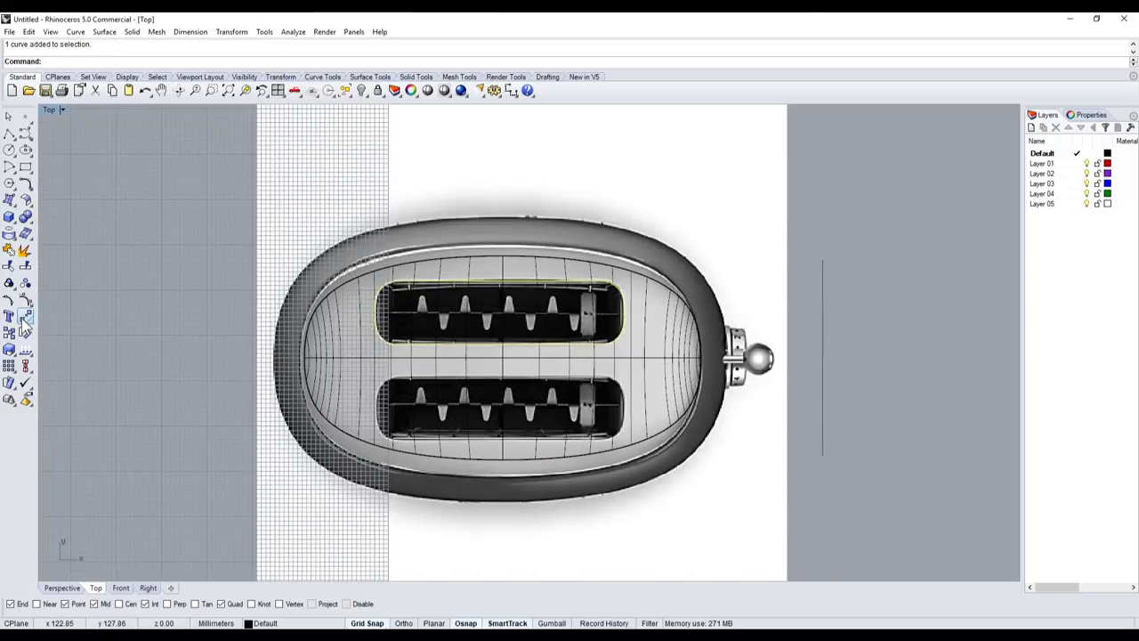
{"action": "left_click", "coordinate": [31, 325]}
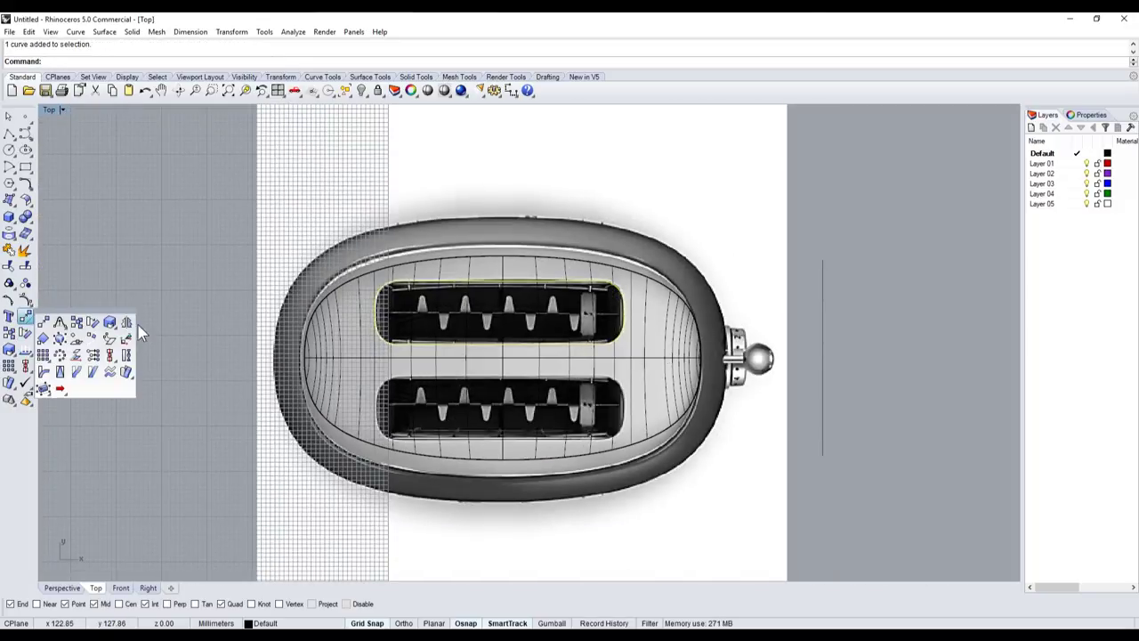
{"action": "left_click", "coordinate": [140, 333]}
{"action": "left_click", "coordinate": [309, 353]}
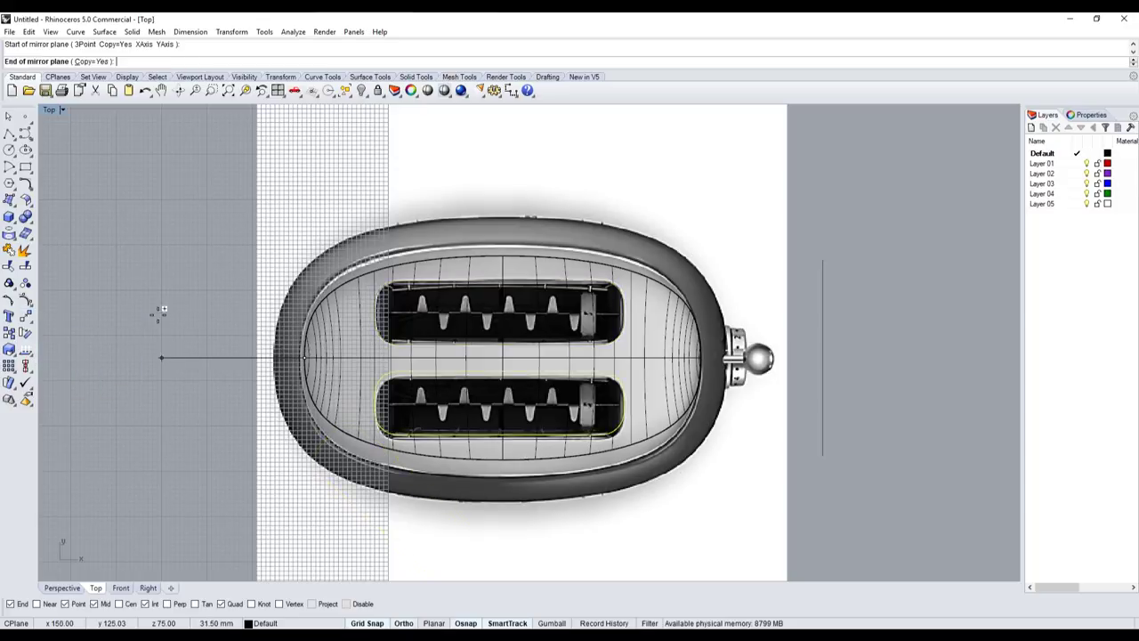
{"action": "left_click", "coordinate": [140, 354]}
- Zoom in to check the mirrored lower-slot outline, then start the Rectangle tool
{"action": "scroll", "coordinate": [483, 361], "scroll_direction": "up", "scroll_amount": 3}
{"action": "scroll", "coordinate": [141, 263], "scroll_direction": "down", "scroll_amount": 3}
{"action": "scroll", "coordinate": [386, 263], "scroll_direction": "up", "scroll_amount": 3}
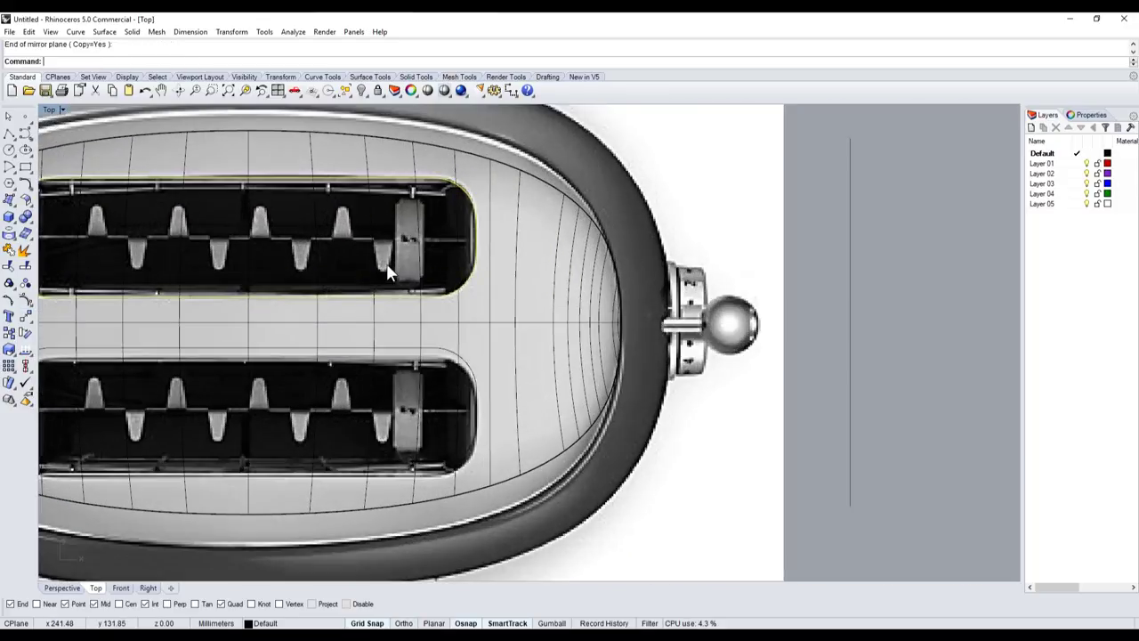
{"action": "scroll", "coordinate": [387, 262], "scroll_direction": "down", "scroll_amount": 3}
{"action": "scroll", "coordinate": [271, 269], "scroll_direction": "up", "scroll_amount": 3}
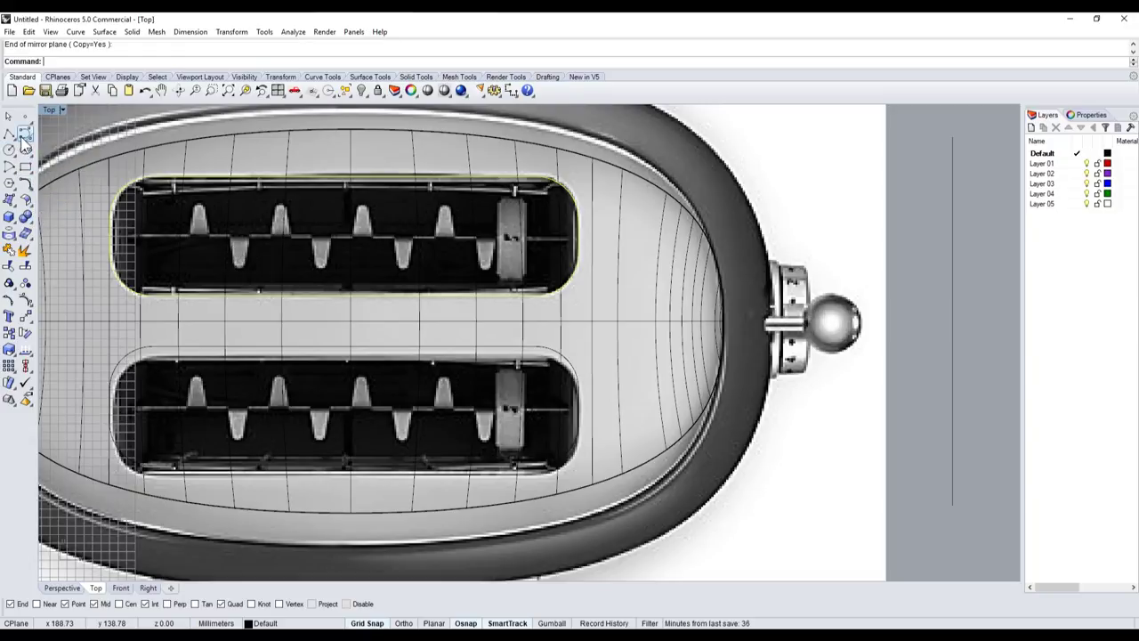
{"action": "scroll", "coordinate": [570, 312], "scroll_direction": "up", "scroll_amount": 2}
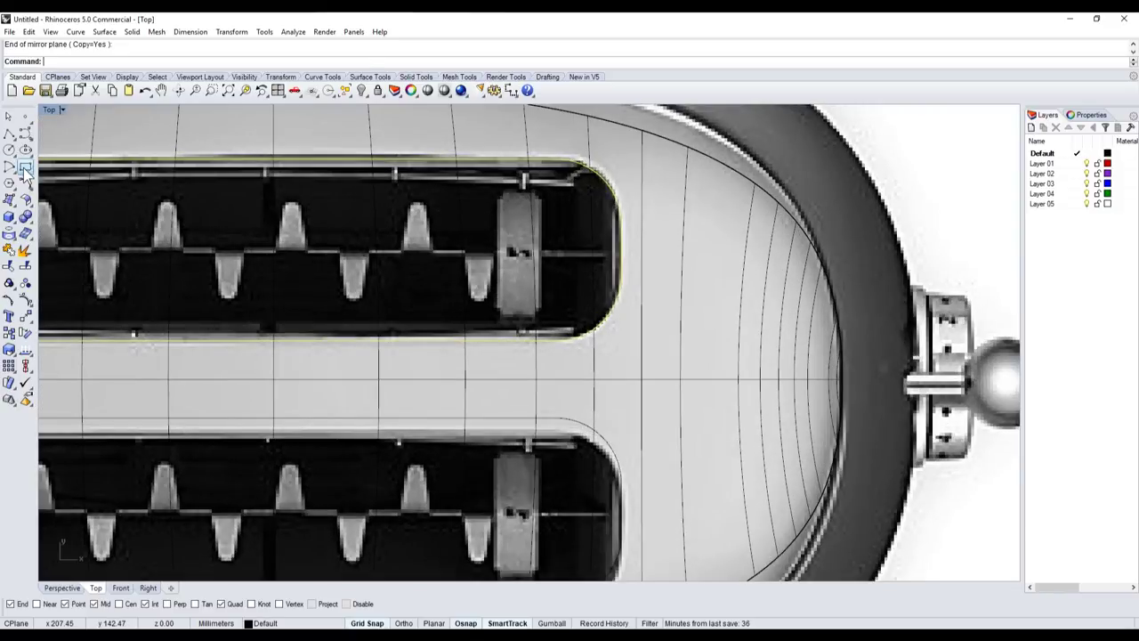
{"action": "left_click", "coordinate": [25, 166]}
{"action": "scroll", "coordinate": [591, 188], "scroll_direction": "up", "scroll_amount": 2}
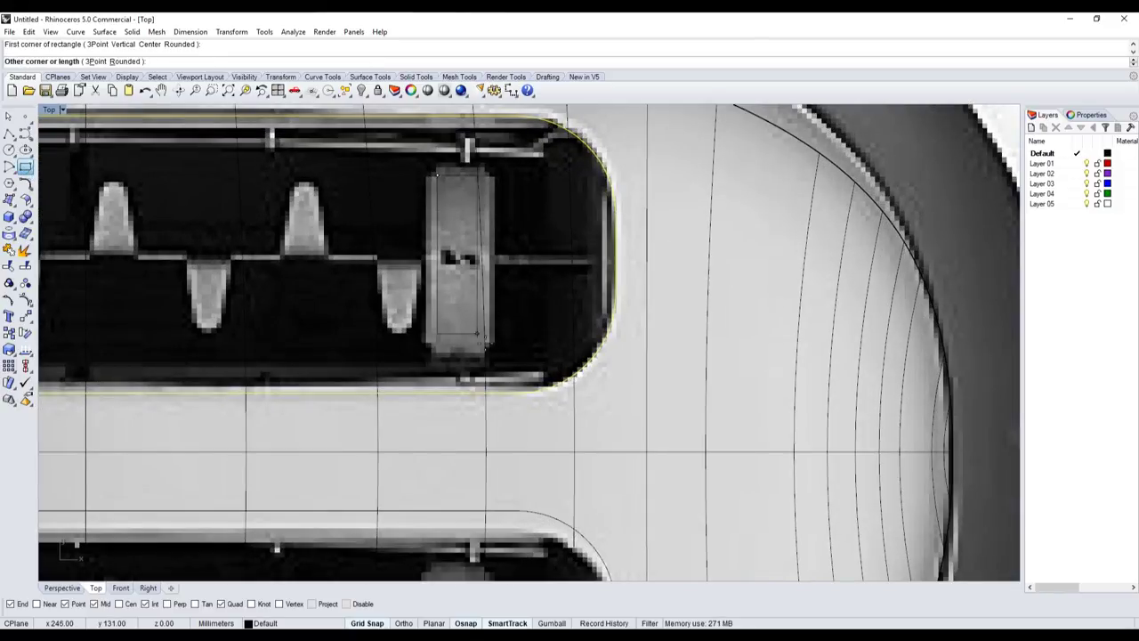
- Draw a small rectangle around the lever carriage block in the upper slot and select it
{"action": "left_click", "coordinate": [493, 355]}
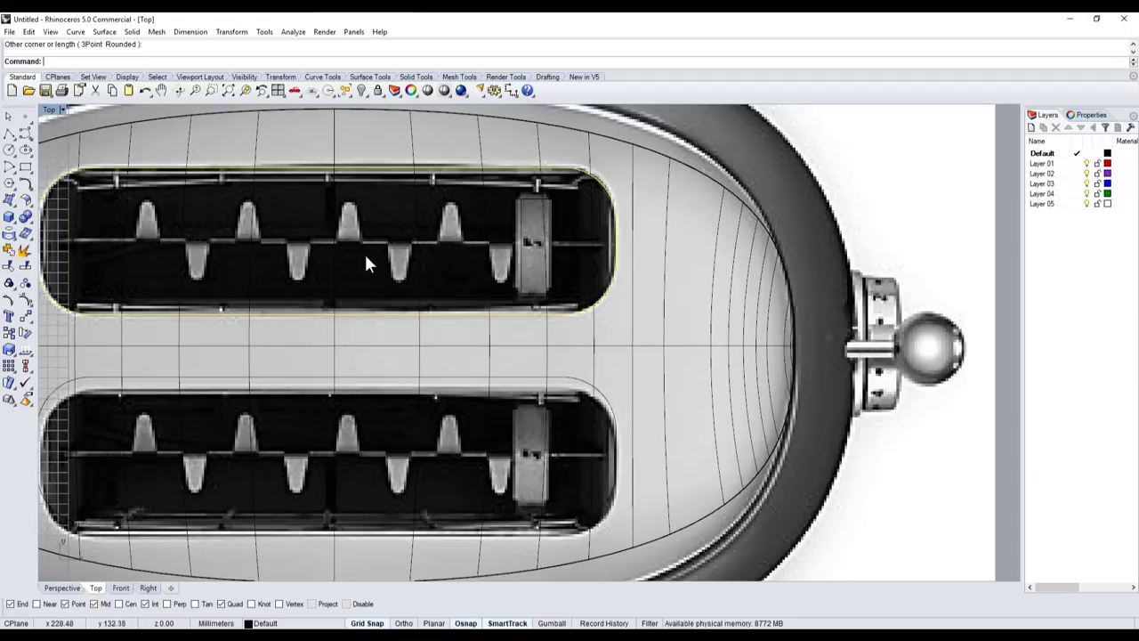
{"action": "scroll", "coordinate": [337, 237], "scroll_direction": "down", "scroll_amount": 3}
{"action": "scroll", "coordinate": [267, 210], "scroll_direction": "up", "scroll_amount": 5}
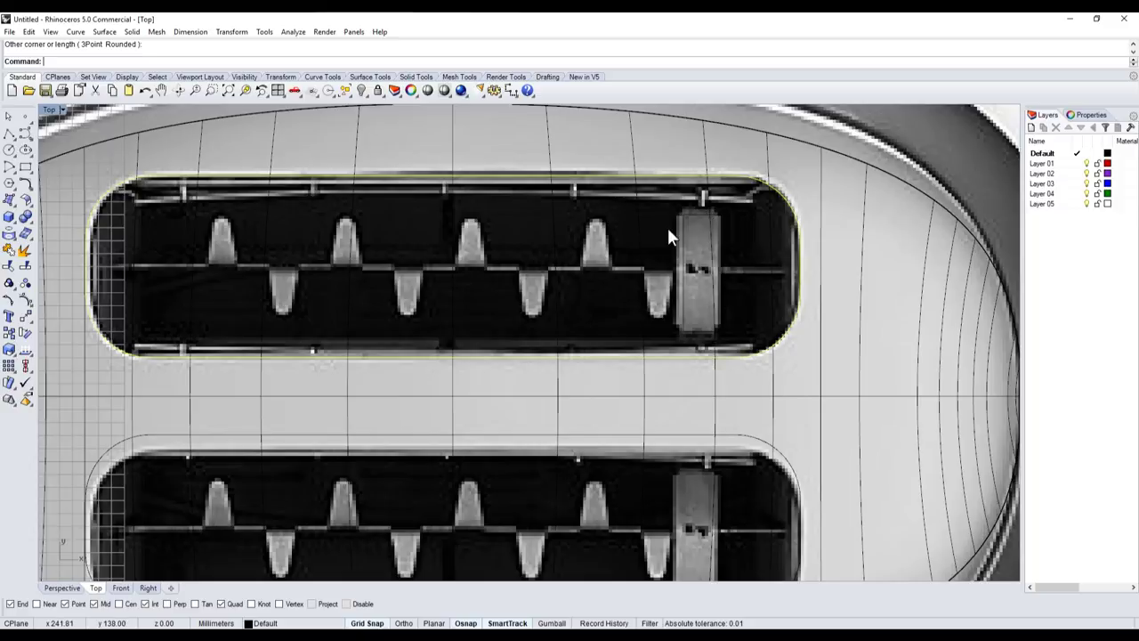
{"action": "left_click", "coordinate": [716, 281]}
{"action": "left_click", "coordinate": [686, 308]}
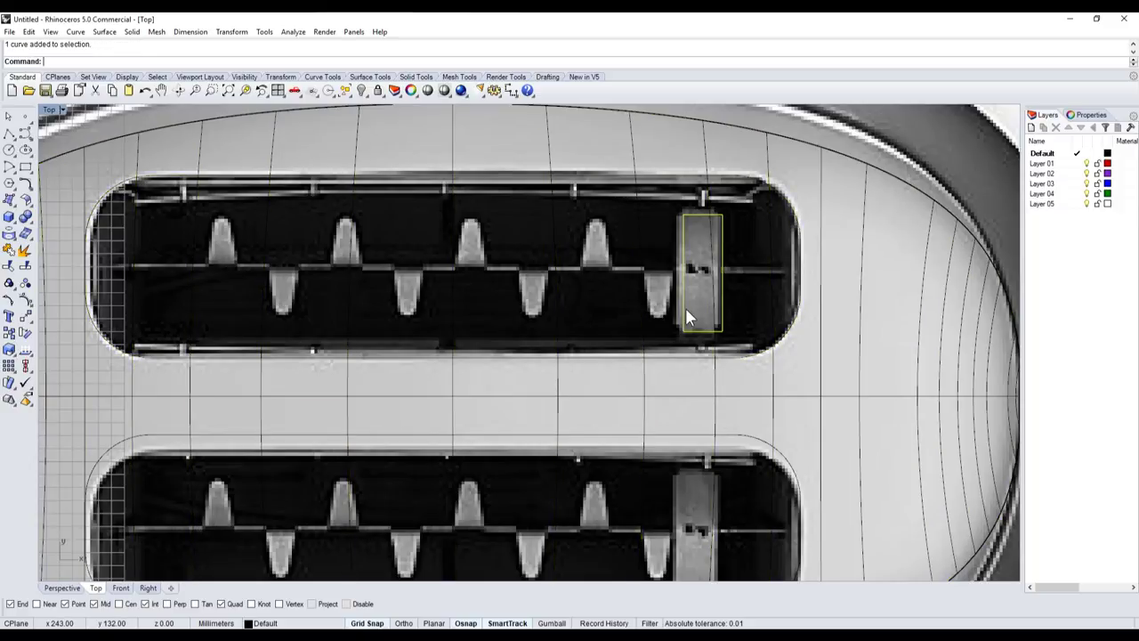
{"action": "left_click", "coordinate": [26, 153]}
{"action": "scroll", "coordinate": [196, 223], "scroll_direction": "up", "scroll_amount": 4}
{"action": "scroll", "coordinate": [169, 218], "scroll_direction": "up", "scroll_amount": 4}
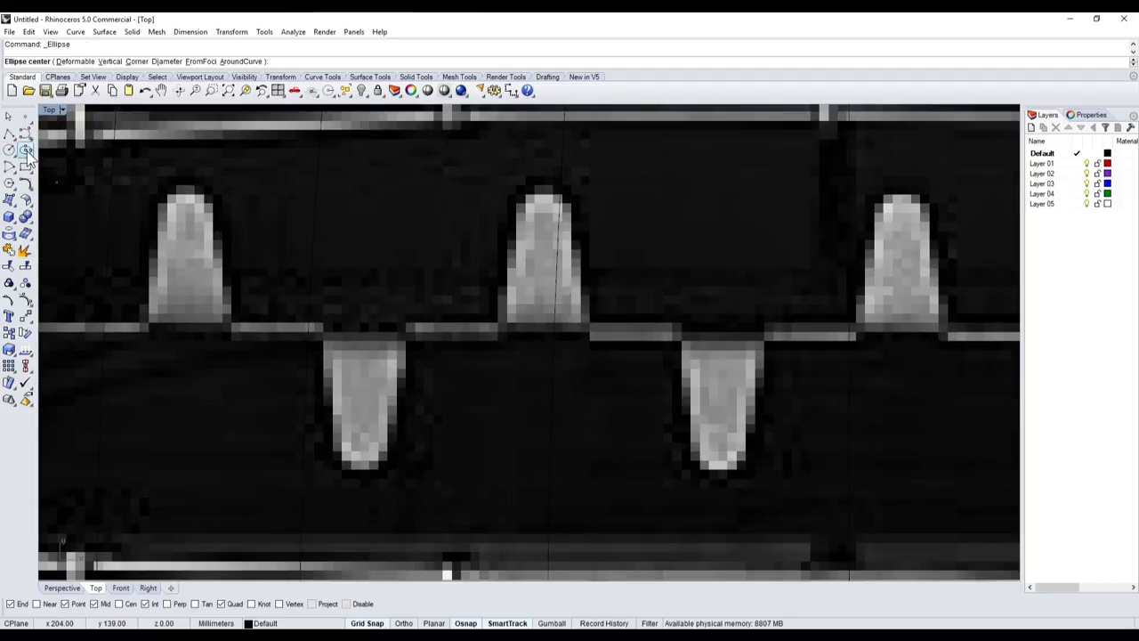
- Cancel the ellipse and abandon a polyline started at the tine tip
{"action": "key", "text": "Home"}
{"action": "left_click", "coordinate": [9, 133]}
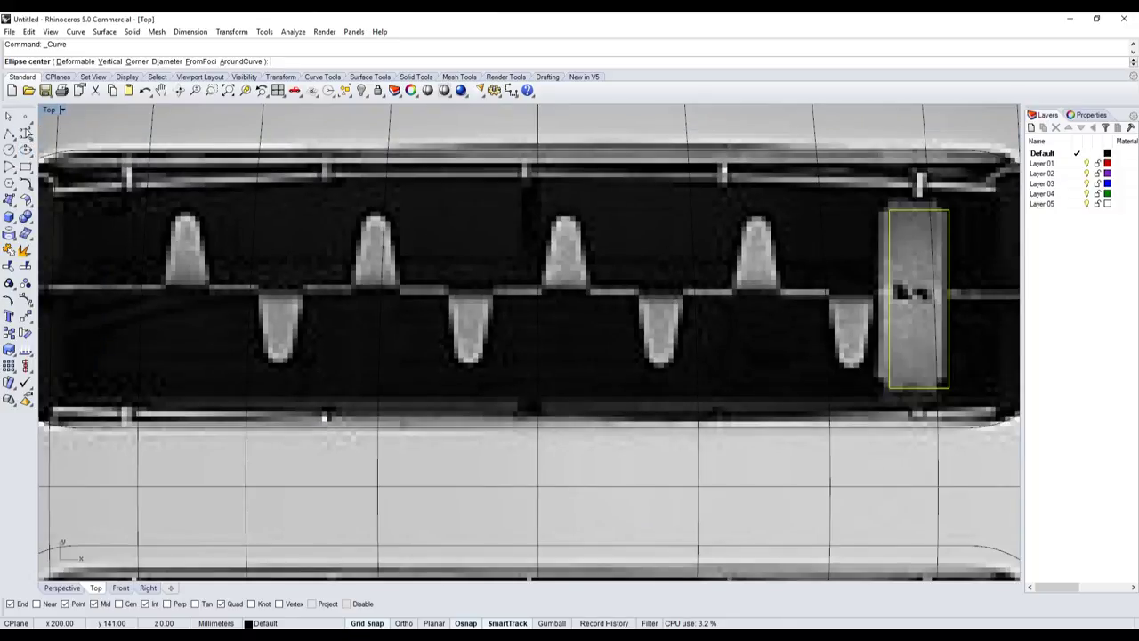
{"action": "left_click", "coordinate": [9, 133]}
{"action": "scroll", "coordinate": [180, 221], "scroll_direction": "up", "scroll_amount": 3}
{"action": "left_click", "coordinate": [222, 226]}
{"action": "scroll", "coordinate": [225, 231], "scroll_direction": "up", "scroll_amount": 2}
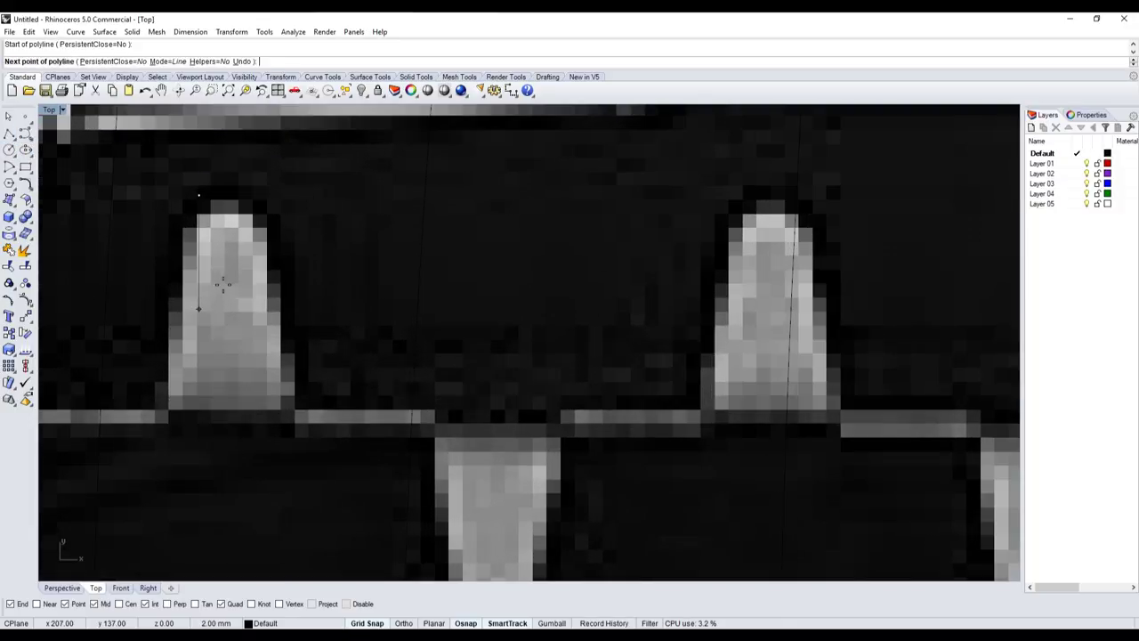
{"action": "scroll", "coordinate": [231, 258], "scroll_direction": "down", "scroll_amount": 1}
{"action": "scroll", "coordinate": [236, 291], "scroll_direction": "down", "scroll_amount": 3}
{"action": "key", "text": "Escape"}
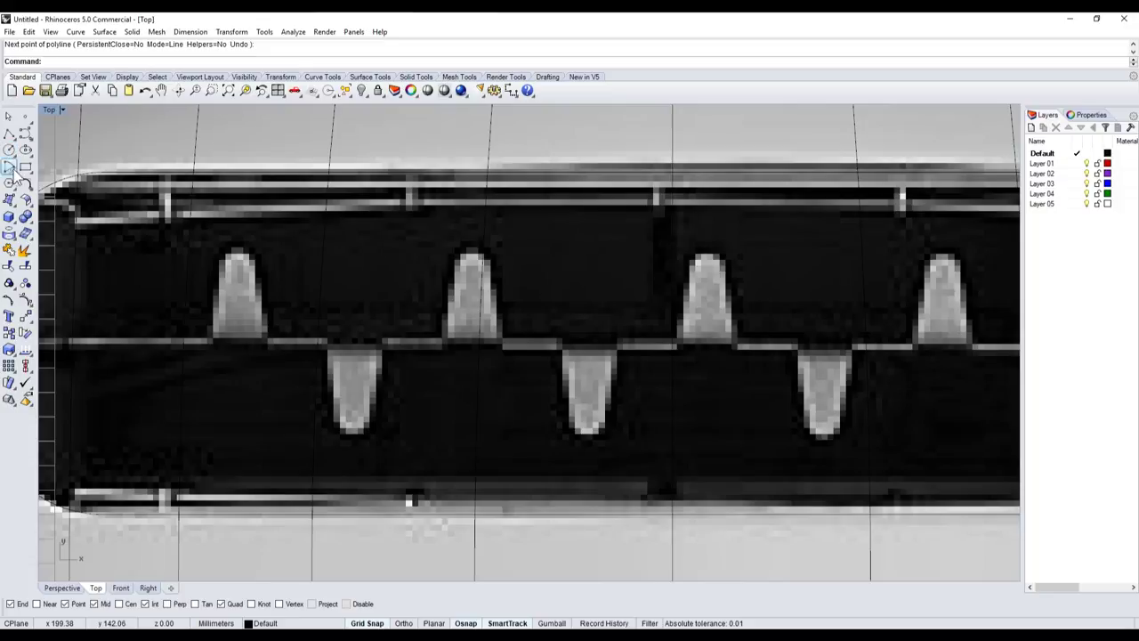
- Draw a three-sided polygon centred over the first toaster tine
{"action": "left_click", "coordinate": [12, 185]}
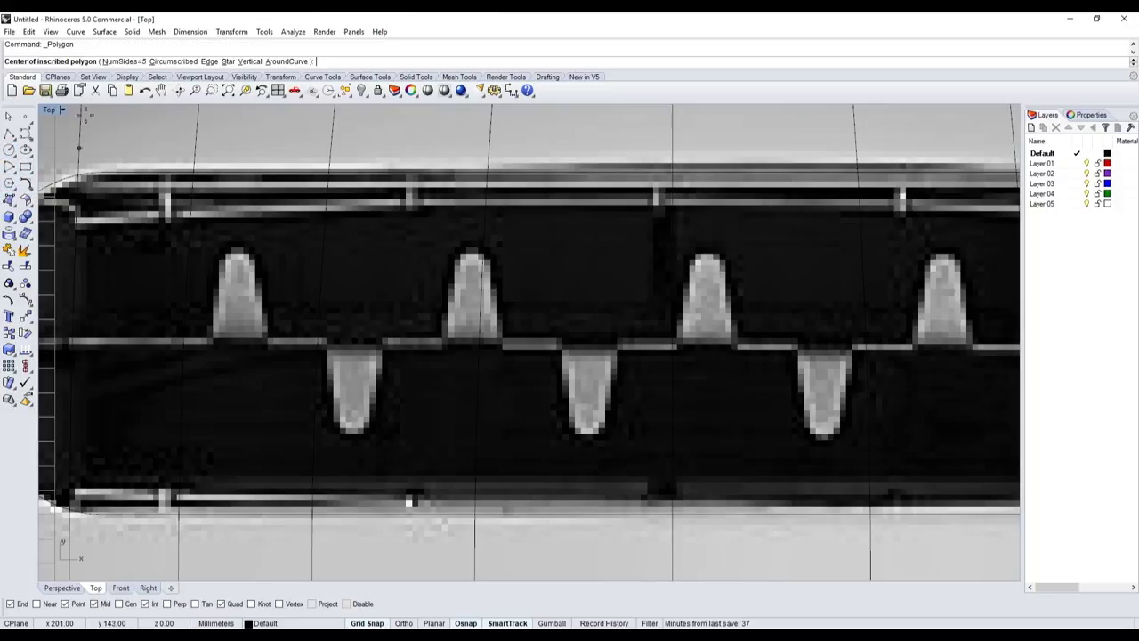
{"action": "type", "text": "3"}
{"action": "key", "text": "Return"}
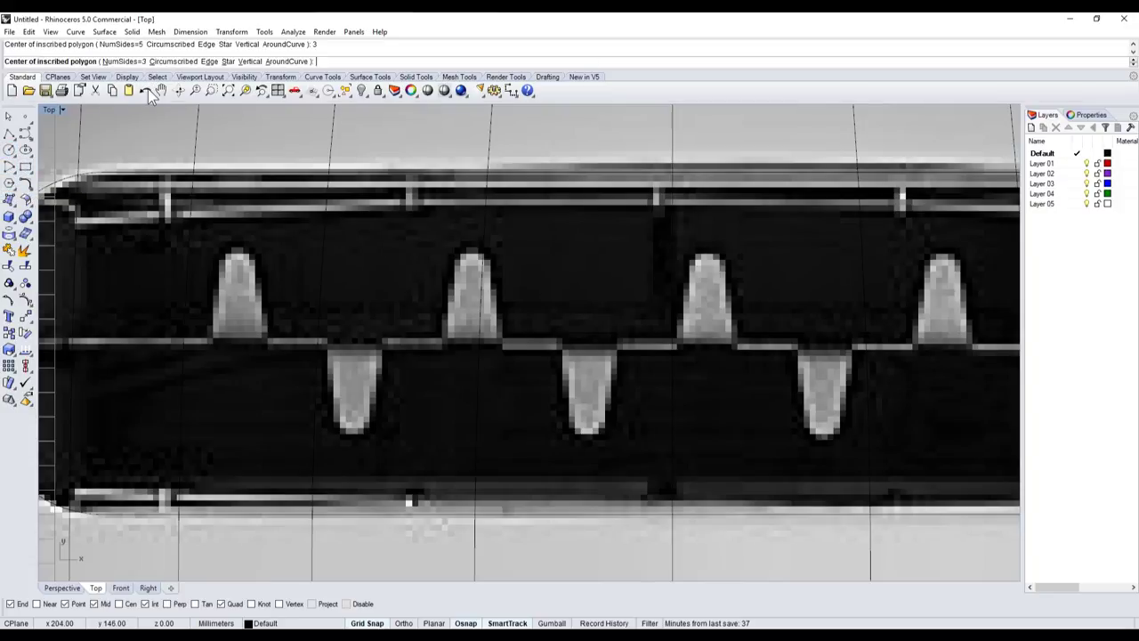
{"action": "scroll", "coordinate": [247, 271], "scroll_direction": "up", "scroll_amount": 2}
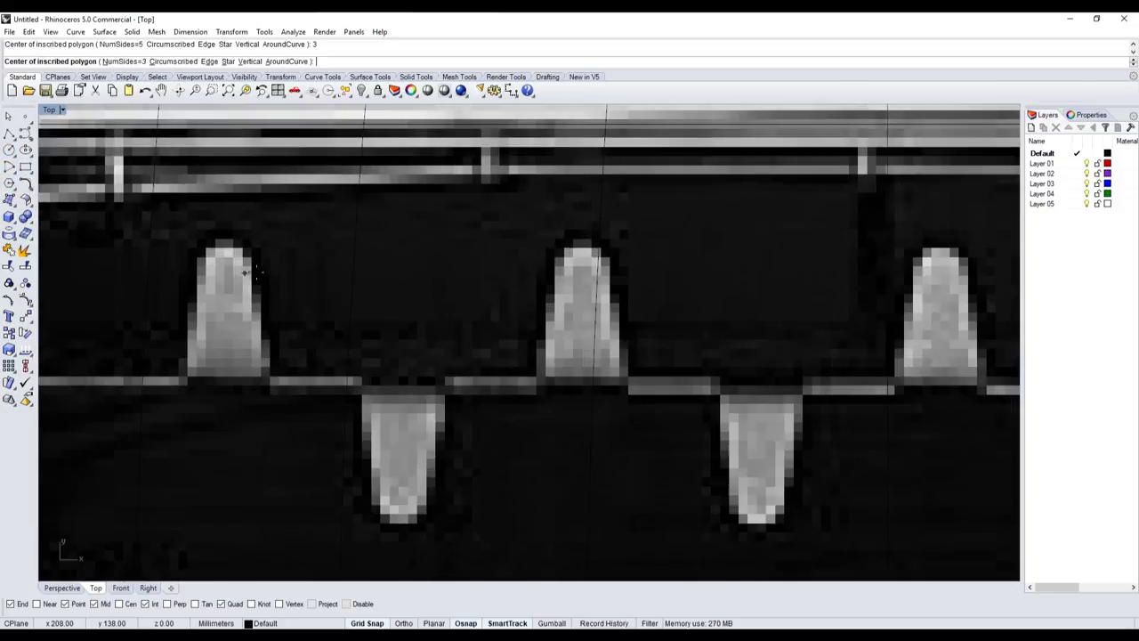
{"action": "left_click", "coordinate": [226, 381]}
{"action": "left_click", "coordinate": [255, 267]}
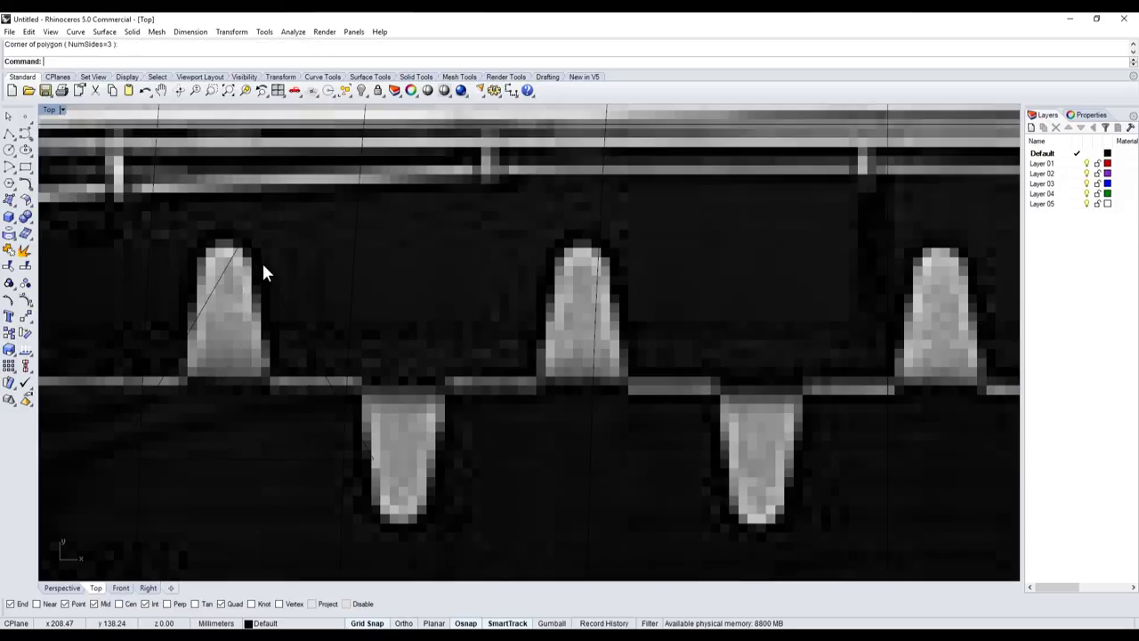
{"action": "left_click", "coordinate": [259, 263]}
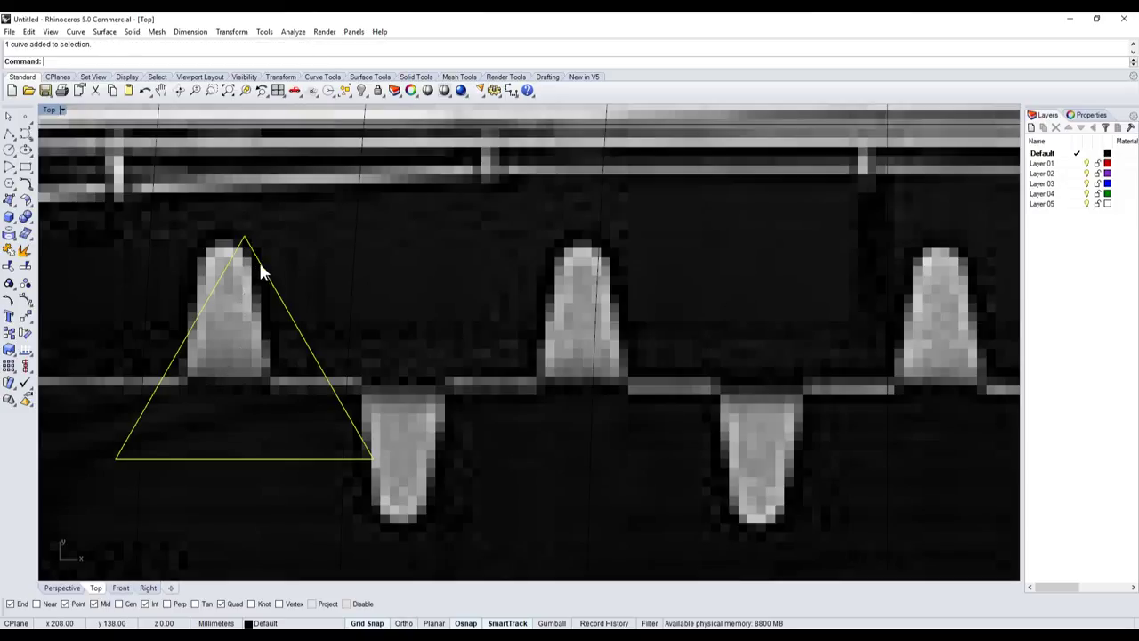
- Narrow the triangle with Scale1D to the tine's width, move it onto the tine, and turn off Grid Snap
{"action": "left_click", "coordinate": [15, 356]}
{"action": "left_click", "coordinate": [60, 354]}
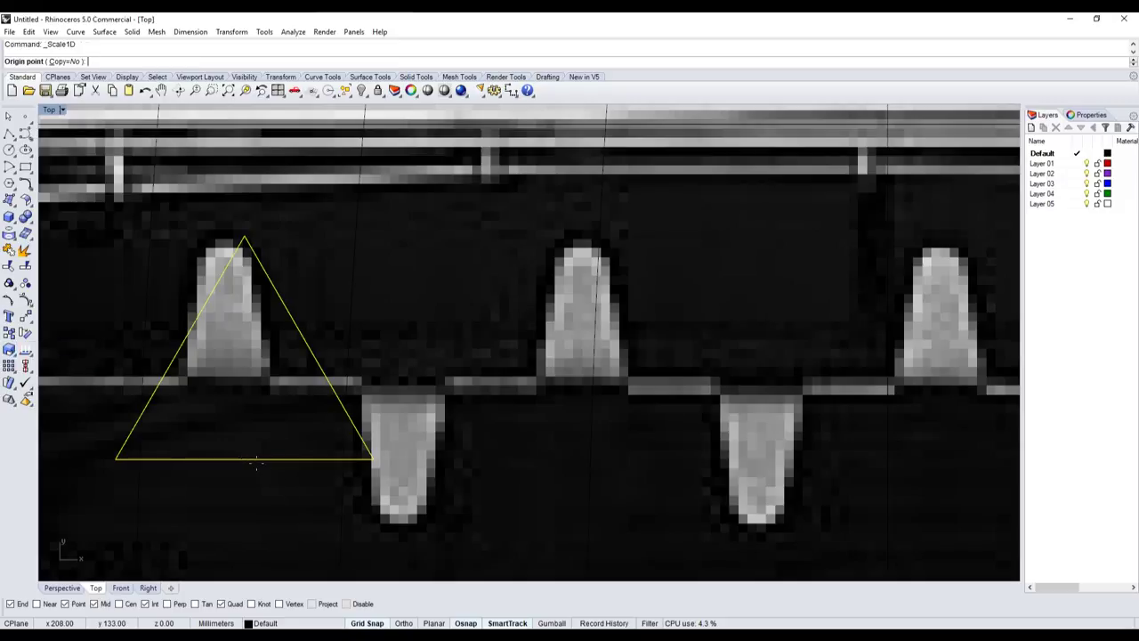
{"action": "left_click", "coordinate": [257, 462]}
{"action": "left_click", "coordinate": [117, 460]}
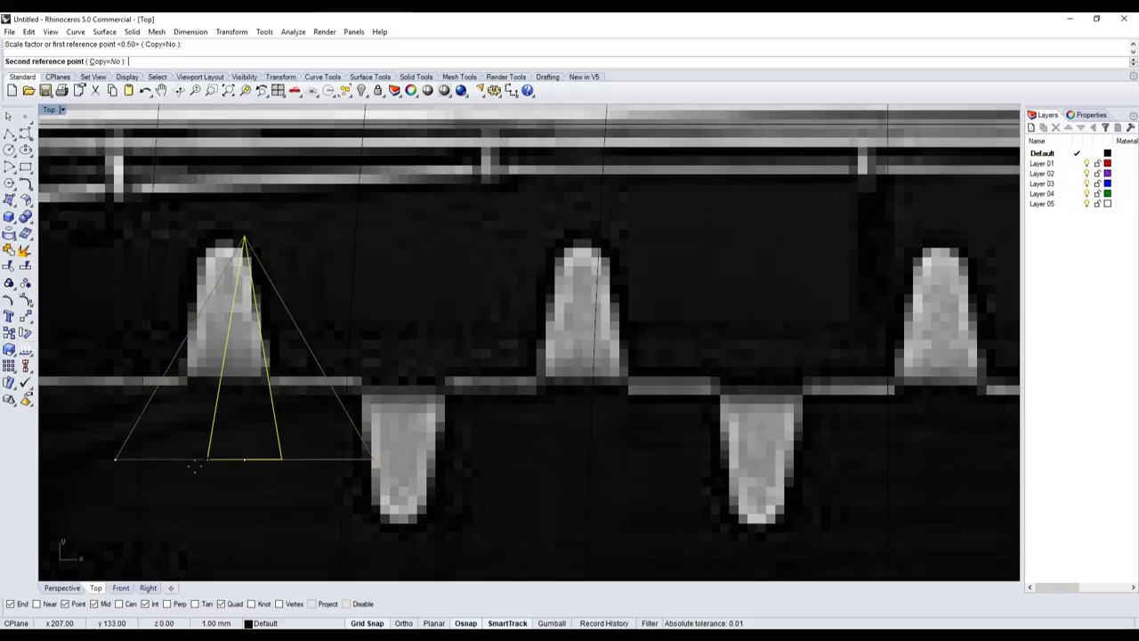
{"action": "left_click", "coordinate": [196, 462]}
{"action": "left_click_drag", "start_coordinate": [215, 419], "coordinate": [179, 342]}
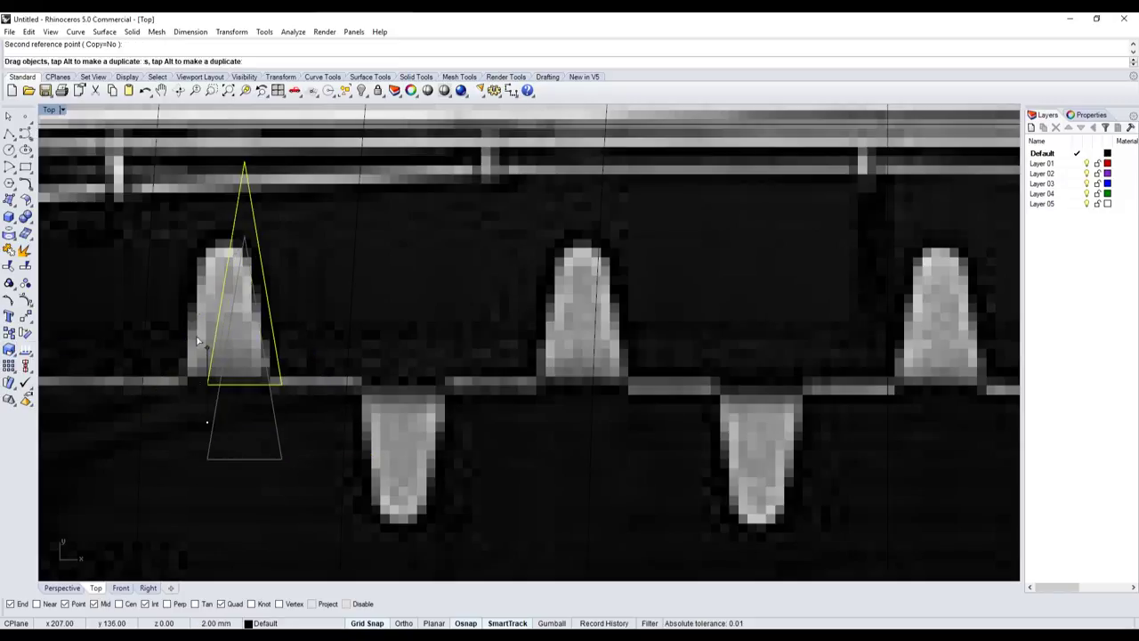
{"action": "left_click", "coordinate": [380, 620]}
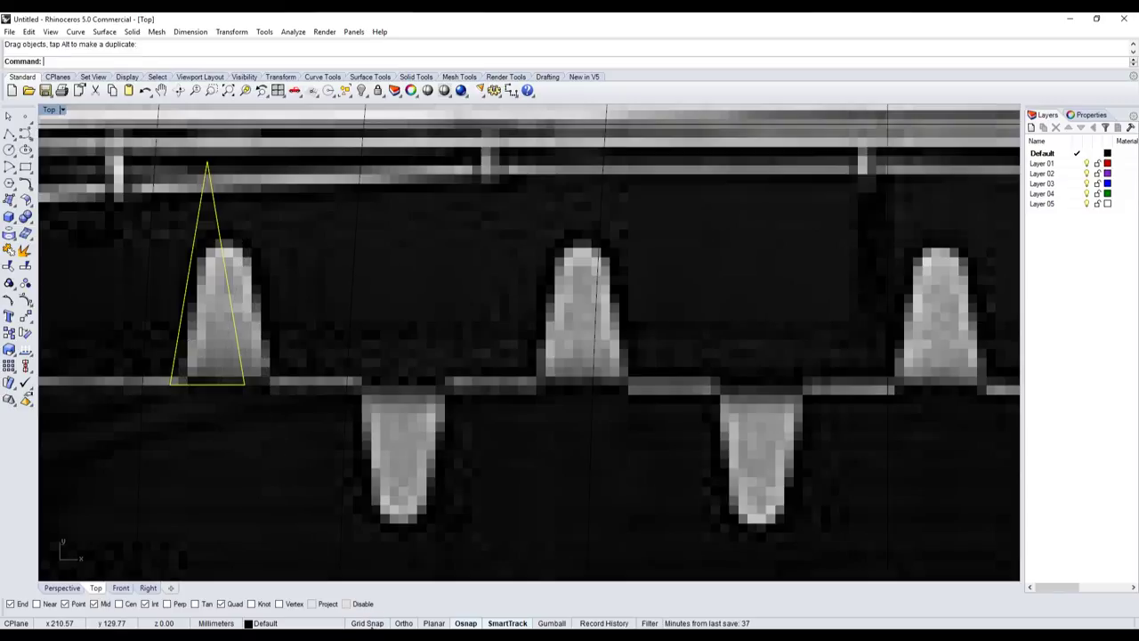
- Try a radius-1 fillet on the triangle's tip, then undo it as too large
{"action": "scroll", "coordinate": [180, 333], "scroll_direction": "down", "scroll_amount": 10}
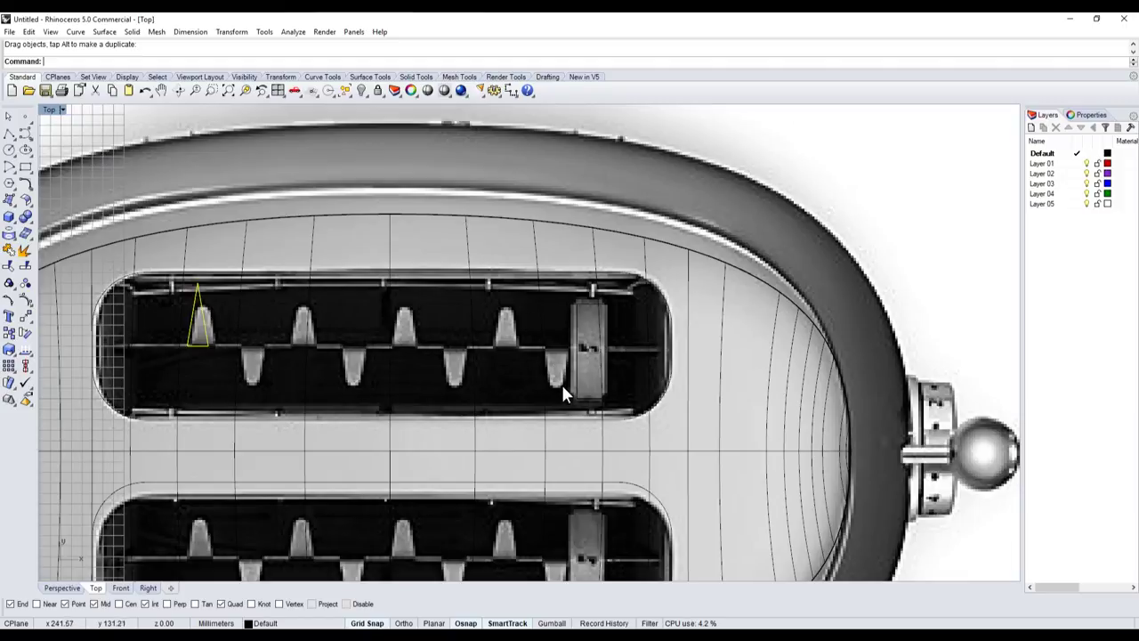
{"action": "scroll", "coordinate": [178, 329], "scroll_direction": "up", "scroll_amount": 10}
{"action": "scroll", "coordinate": [308, 354], "scroll_direction": "down", "scroll_amount": 5}
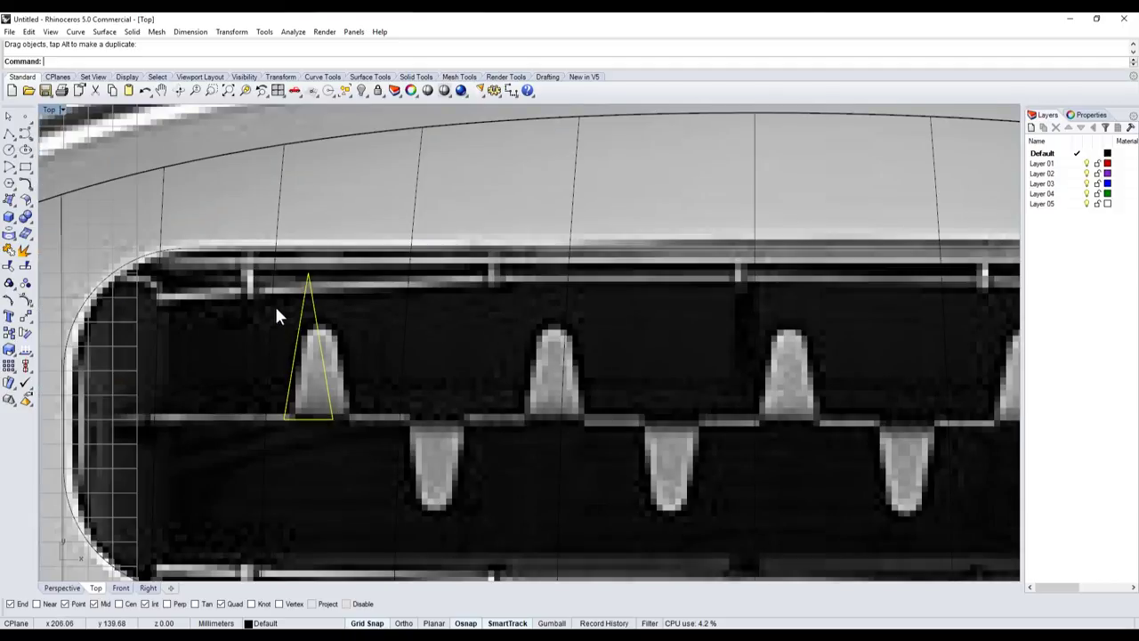
{"action": "left_click", "coordinate": [26, 183]}
{"action": "type", "text": "1"}
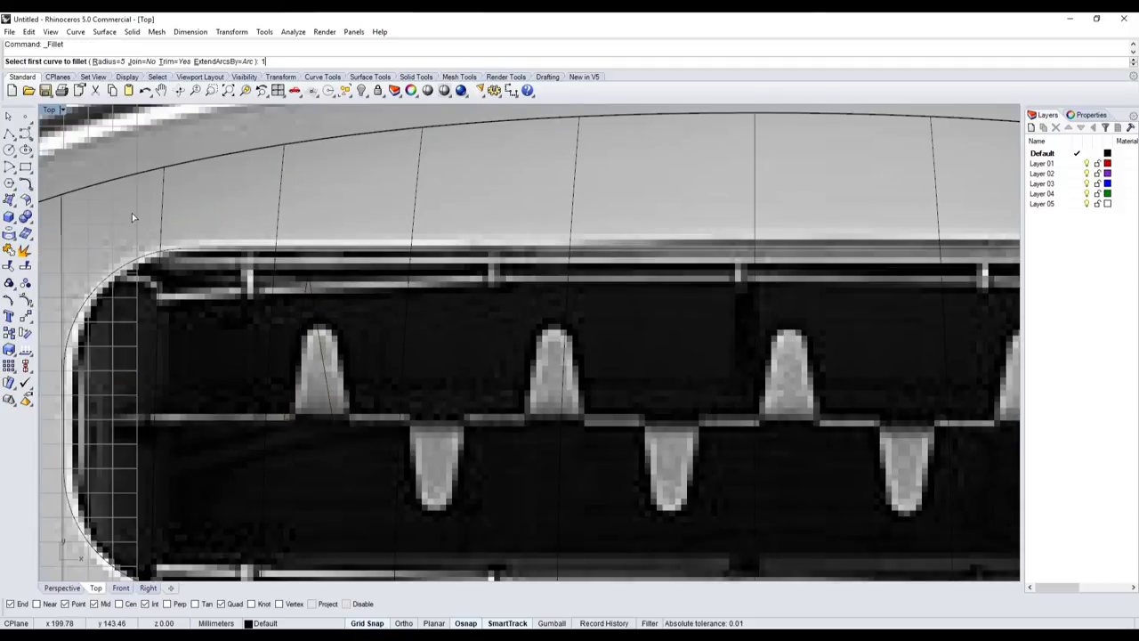
{"action": "key", "text": "Return"}
{"action": "left_click", "coordinate": [320, 347]}
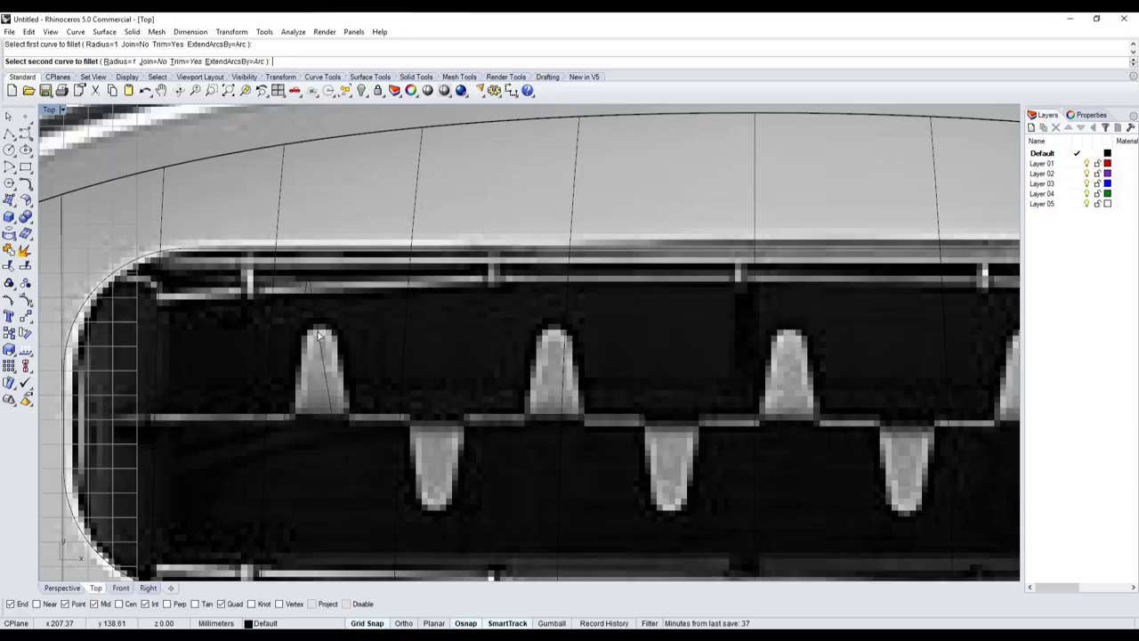
{"action": "left_click", "coordinate": [322, 347]}
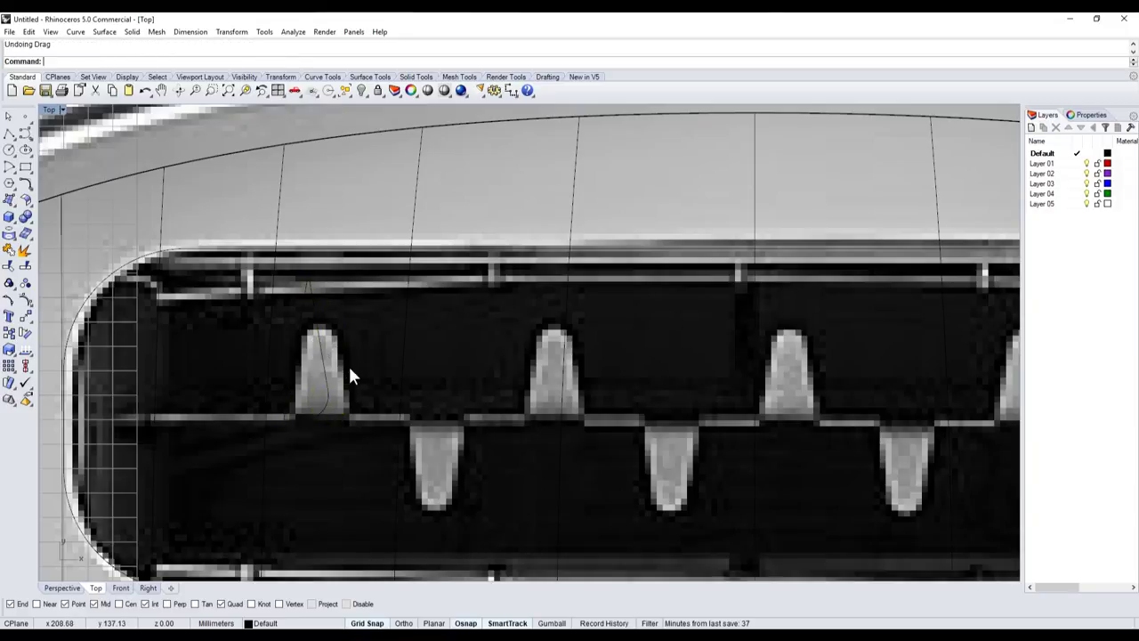
{"action": "key", "text": "ctrl+z"}
- Fillet the triangle's tip with radius 0.5 and select the rounded tine outline
{"action": "key", "text": "Return"}
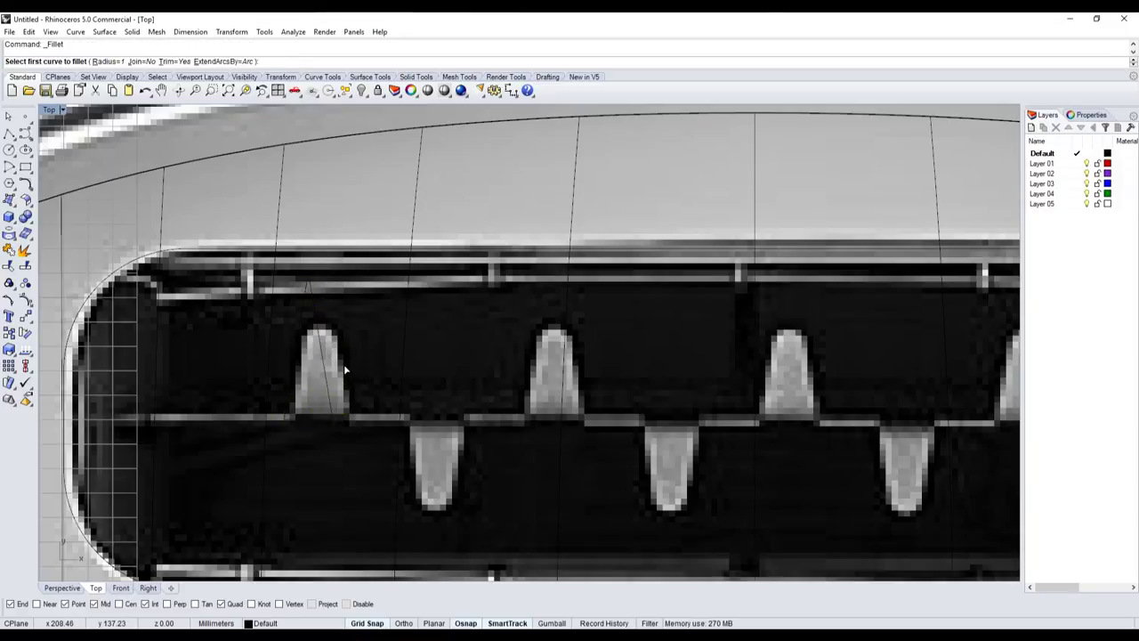
{"action": "type", "text": "0.5"}
{"action": "key", "text": "Return"}
{"action": "left_click", "coordinate": [303, 349]}
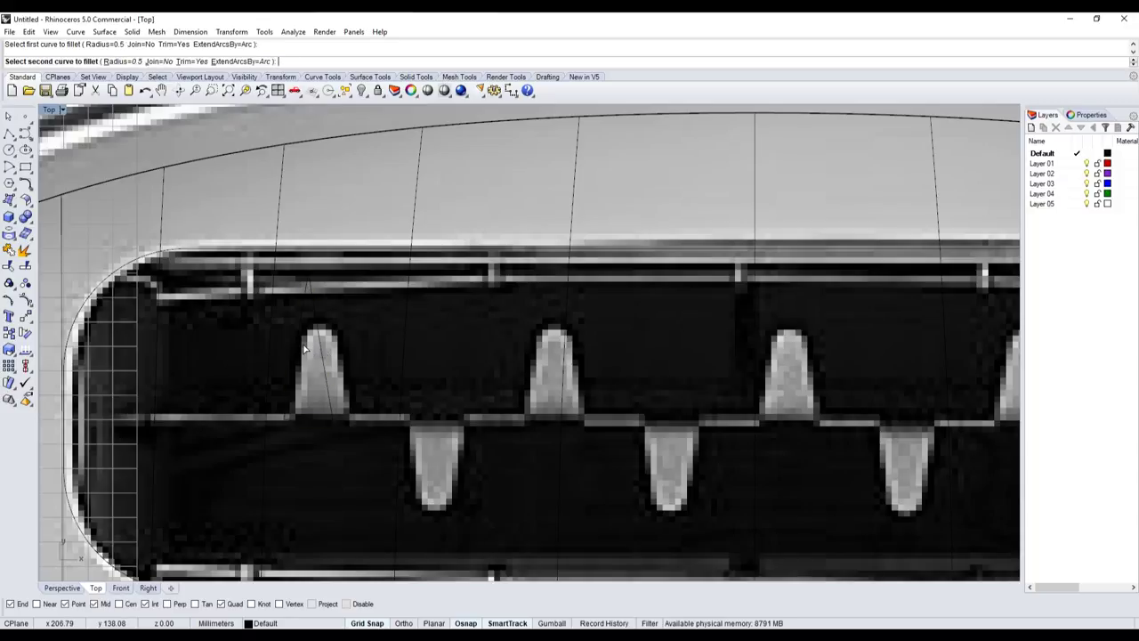
{"action": "key", "text": "Escape"}
{"action": "left_click_drag", "start_coordinate": [322, 362], "coordinate": [337, 368]}
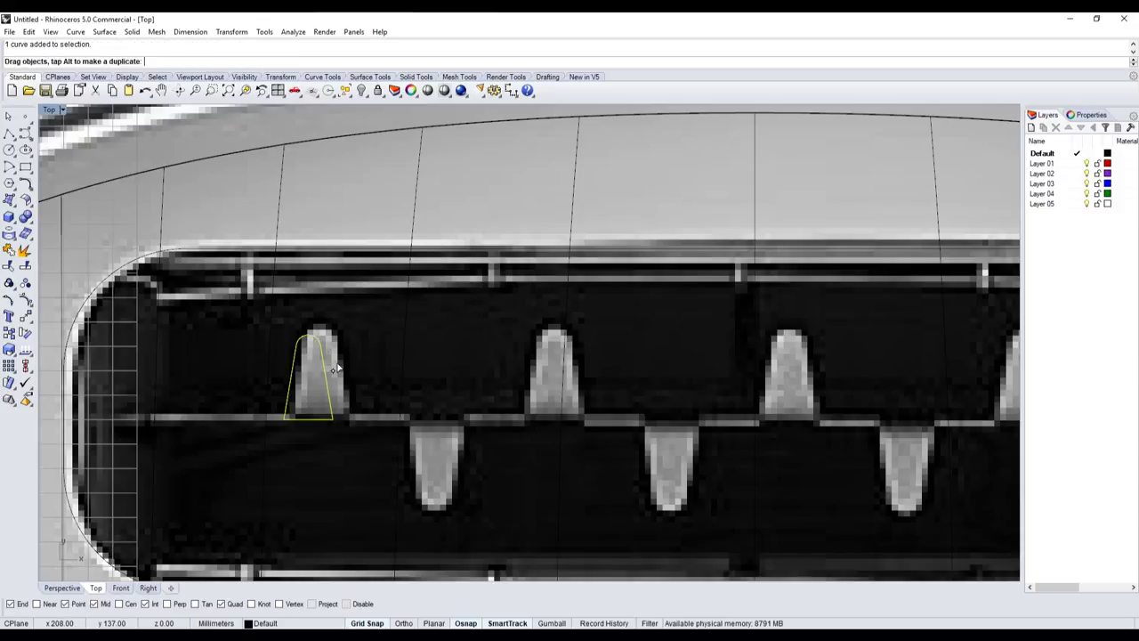
{"action": "scroll", "coordinate": [330, 369], "scroll_direction": "down", "scroll_amount": 5}
{"action": "scroll", "coordinate": [321, 369], "scroll_direction": "down", "scroll_amount": 5}
{"action": "scroll", "coordinate": [293, 356], "scroll_direction": "down", "scroll_amount": 3}
- Restore the four-viewport layout from the maximized Top view and clear the selection
{"action": "left_click_drag", "start_coordinate": [538, 316], "coordinate": [273, 406]}
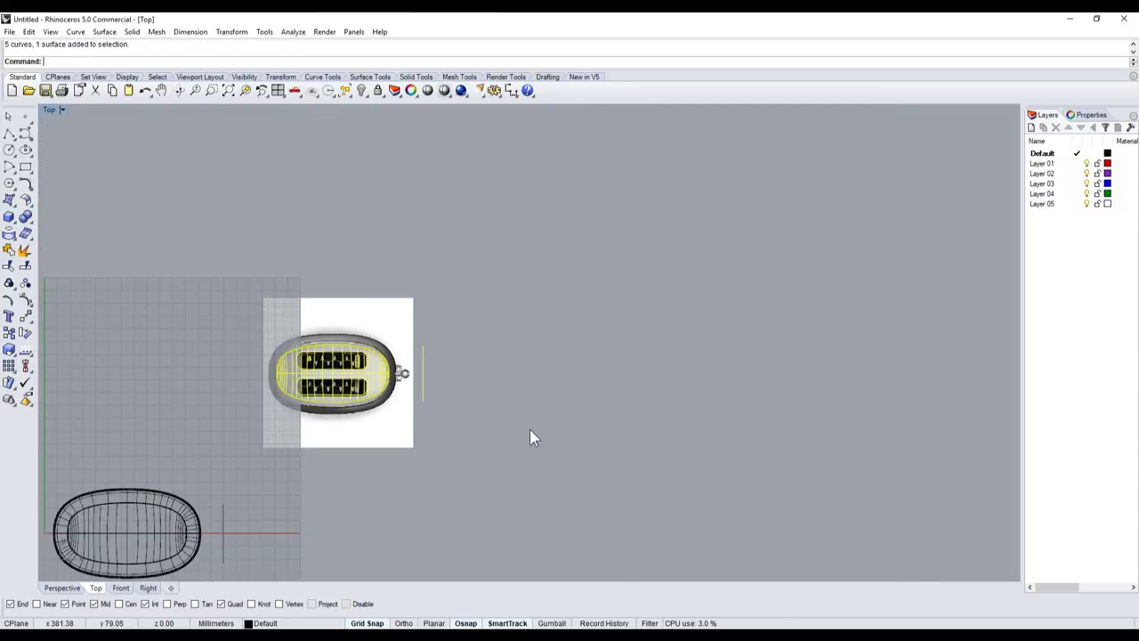
{"action": "double_click", "coordinate": [49, 109]}
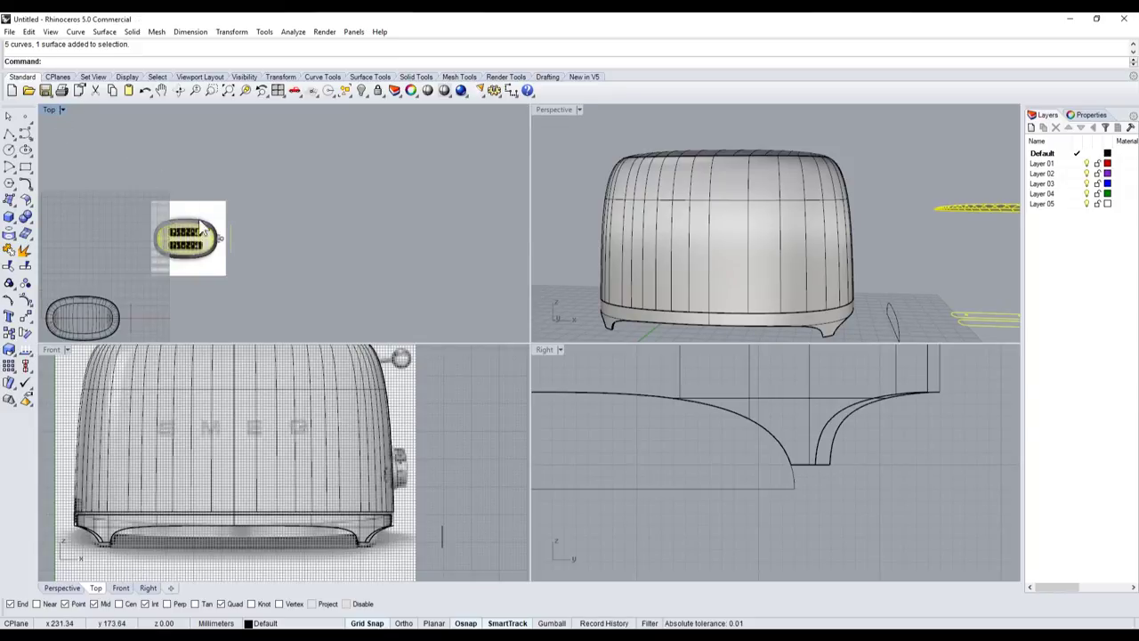
{"action": "scroll", "coordinate": [205, 227], "scroll_direction": "up", "scroll_amount": 3}
{"action": "scroll", "coordinate": [236, 234], "scroll_direction": "up", "scroll_amount": 4}
{"action": "key", "text": "Escape"}
{"action": "scroll", "coordinate": [267, 258], "scroll_direction": "down", "scroll_amount": 1}
{"action": "scroll", "coordinate": [267, 259], "scroll_direction": "down", "scroll_amount": 3}
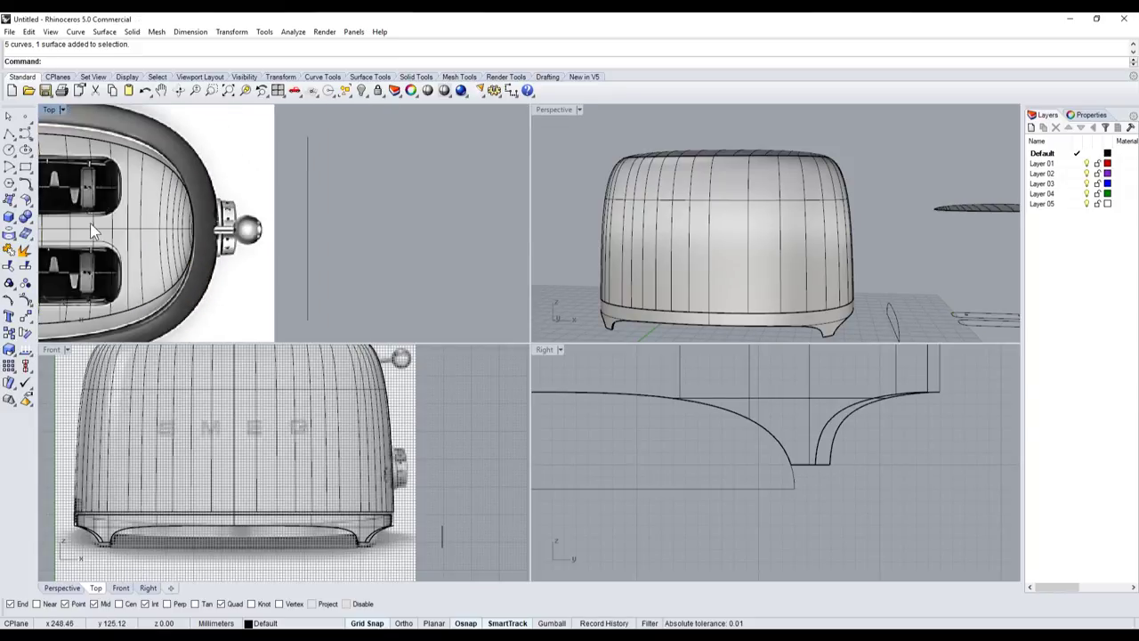
- Create a sphere over the side knob in the top view and drag it to centre on the knob
{"action": "left_click", "coordinate": [22, 223]}
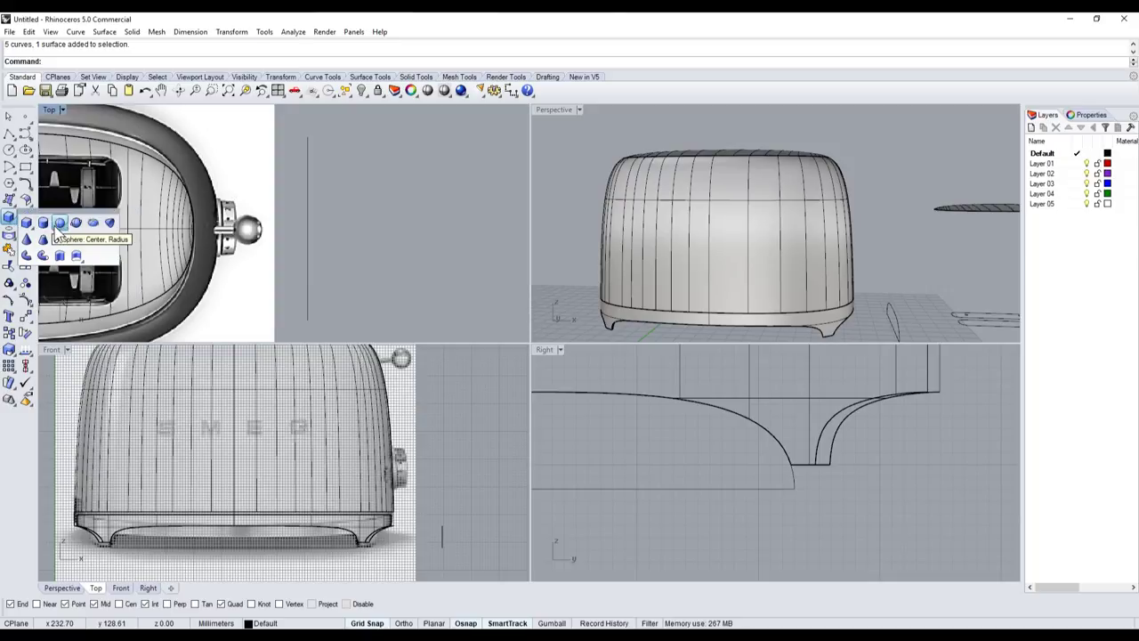
{"action": "left_click", "coordinate": [25, 217]}
{"action": "scroll", "coordinate": [234, 208], "scroll_direction": "up", "scroll_amount": 3}
{"action": "scroll", "coordinate": [234, 207], "scroll_direction": "up", "scroll_amount": 2}
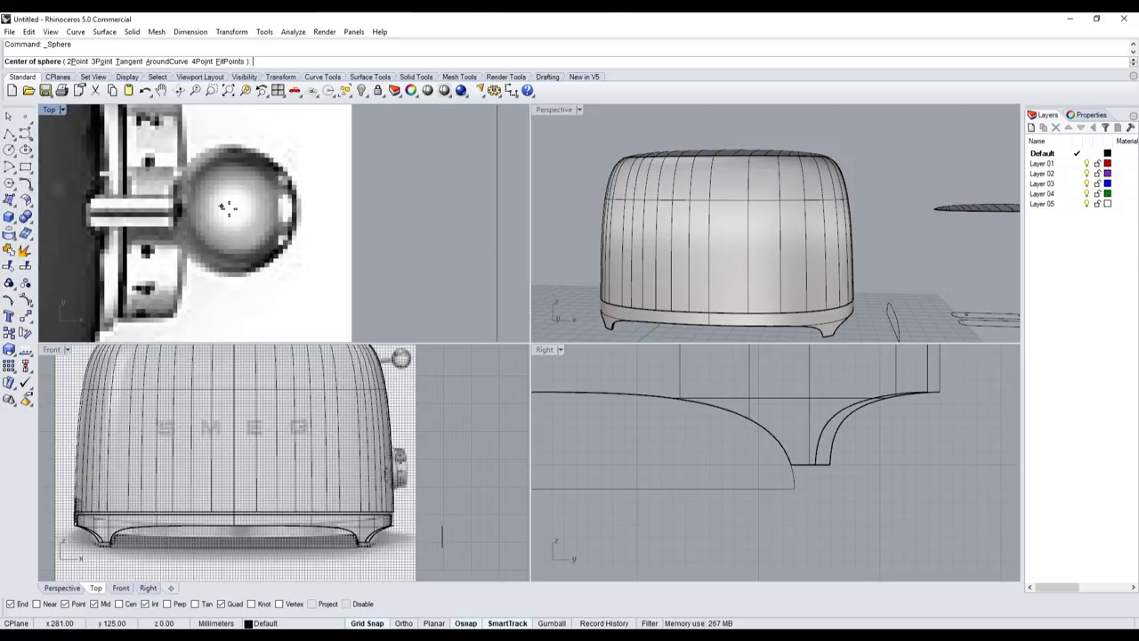
{"action": "left_click", "coordinate": [229, 207]}
{"action": "left_click", "coordinate": [289, 223]}
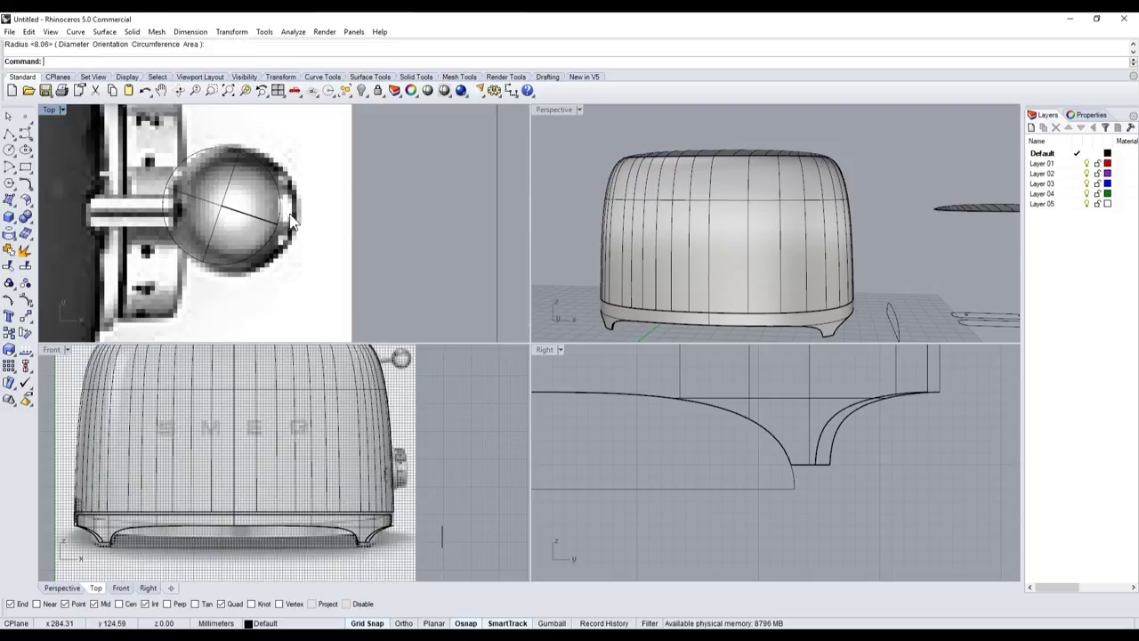
{"action": "left_click", "coordinate": [291, 223]}
{"action": "left_click_drag", "start_coordinate": [291, 222], "coordinate": [242, 197]}
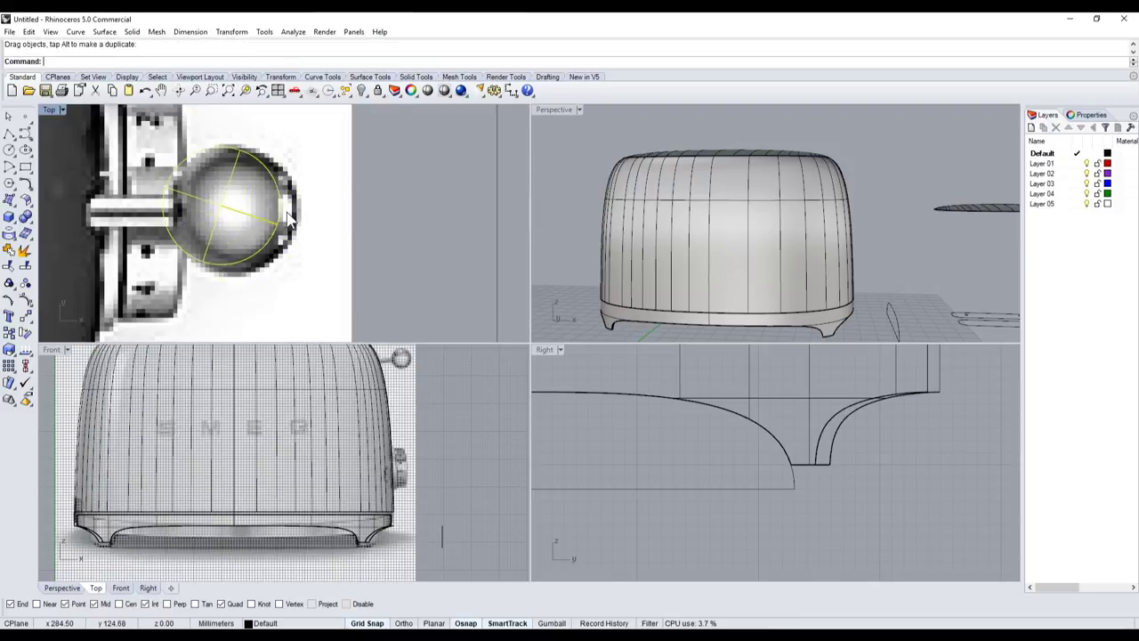
{"action": "scroll", "coordinate": [246, 196], "scroll_direction": "down", "scroll_amount": 2}
{"action": "scroll", "coordinate": [249, 210], "scroll_direction": "down", "scroll_amount": 2}
{"action": "scroll", "coordinate": [257, 222], "scroll_direction": "up", "scroll_amount": 2}
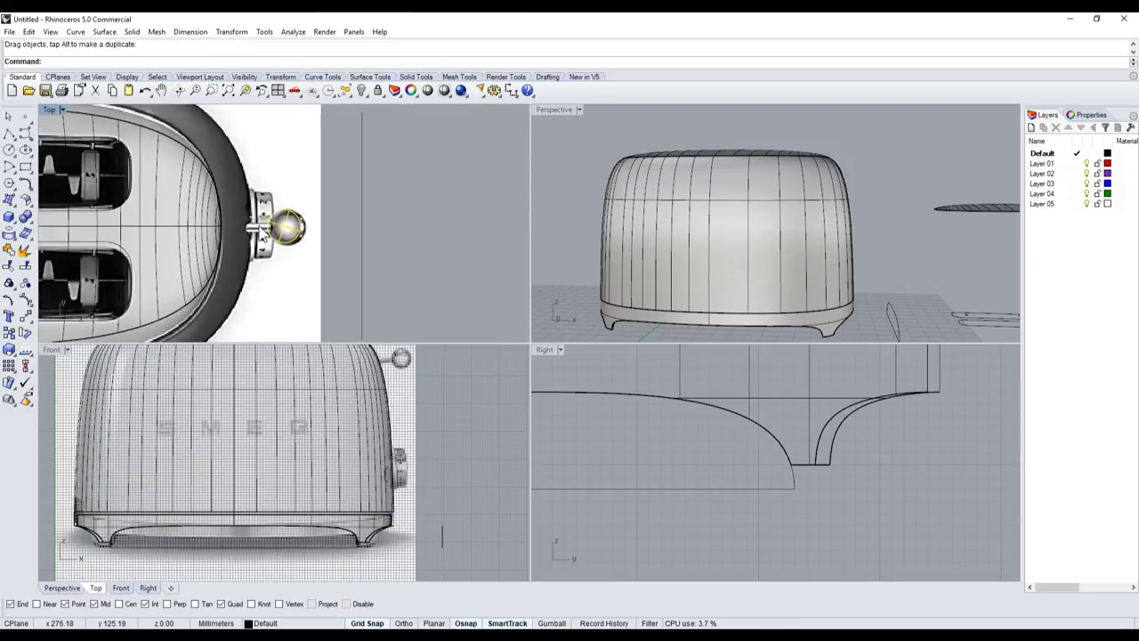
{"action": "scroll", "coordinate": [267, 236], "scroll_direction": "down", "scroll_amount": 3}
- Move the top-view outlines, image and sphere against the toaster body using the handle endpoint
{"action": "left_click", "coordinate": [95, 175]}
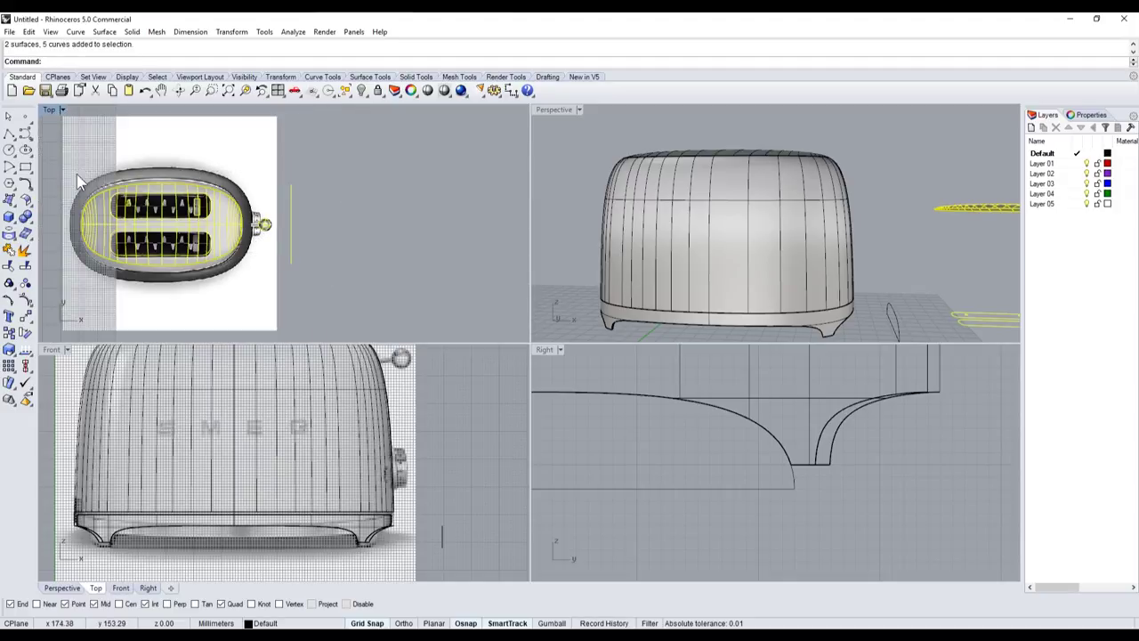
{"action": "scroll", "coordinate": [254, 210], "scroll_direction": "down", "scroll_amount": 3}
{"action": "scroll", "coordinate": [712, 240], "scroll_direction": "down", "scroll_amount": 5}
{"action": "scroll", "coordinate": [825, 252], "scroll_direction": "down", "scroll_amount": 2}
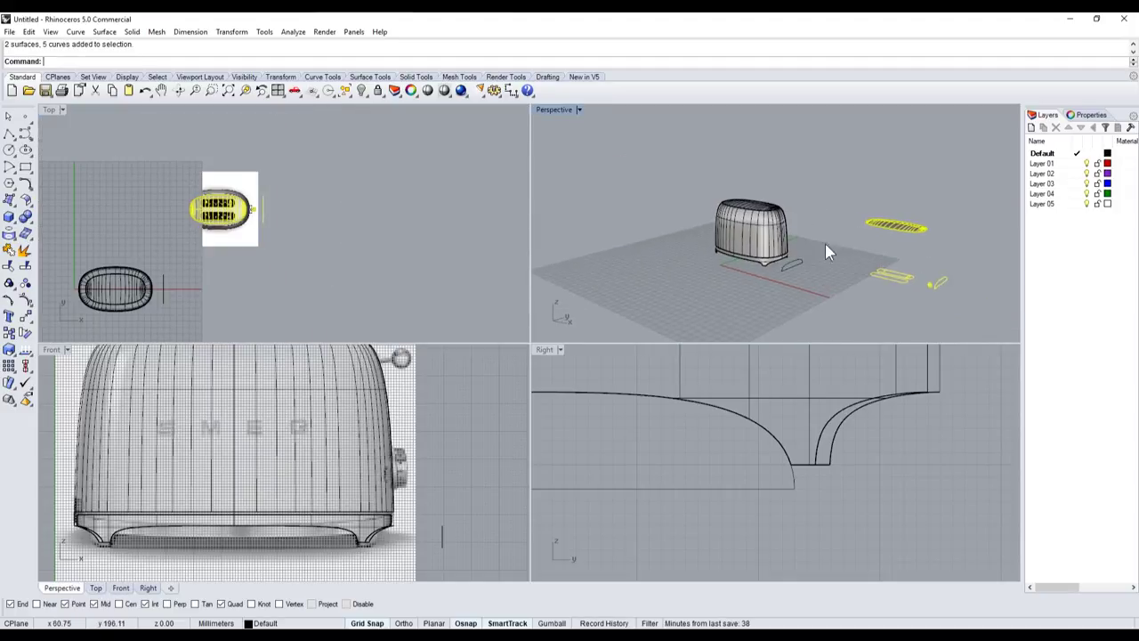
{"action": "left_click", "coordinate": [25, 316]}
{"action": "scroll", "coordinate": [943, 321], "scroll_direction": "up", "scroll_amount": 2}
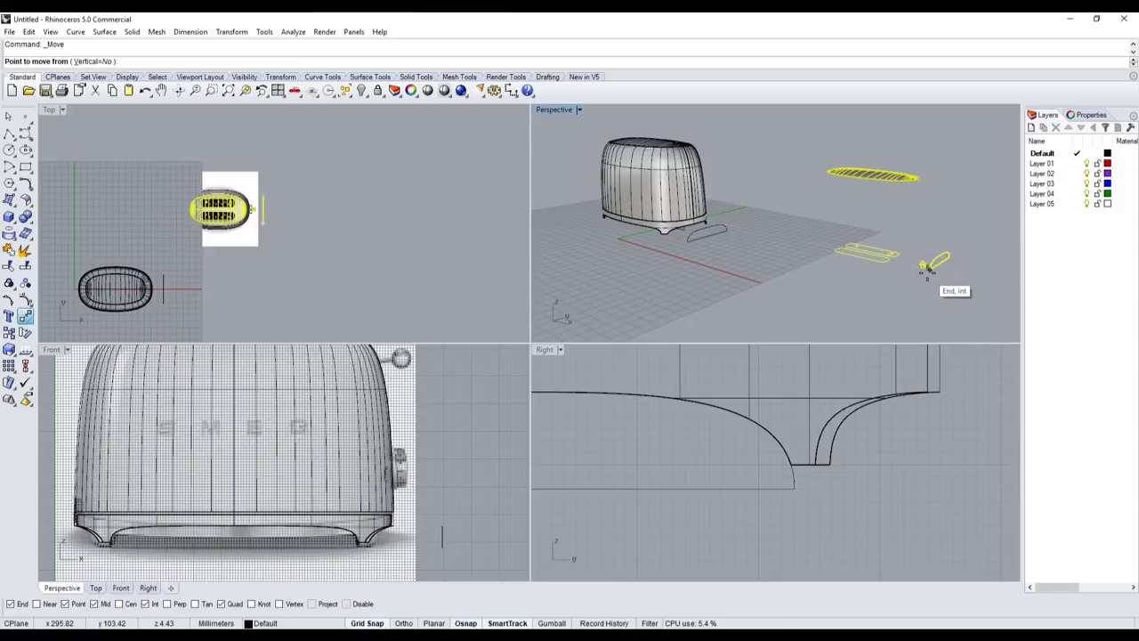
{"action": "left_click", "coordinate": [926, 268]}
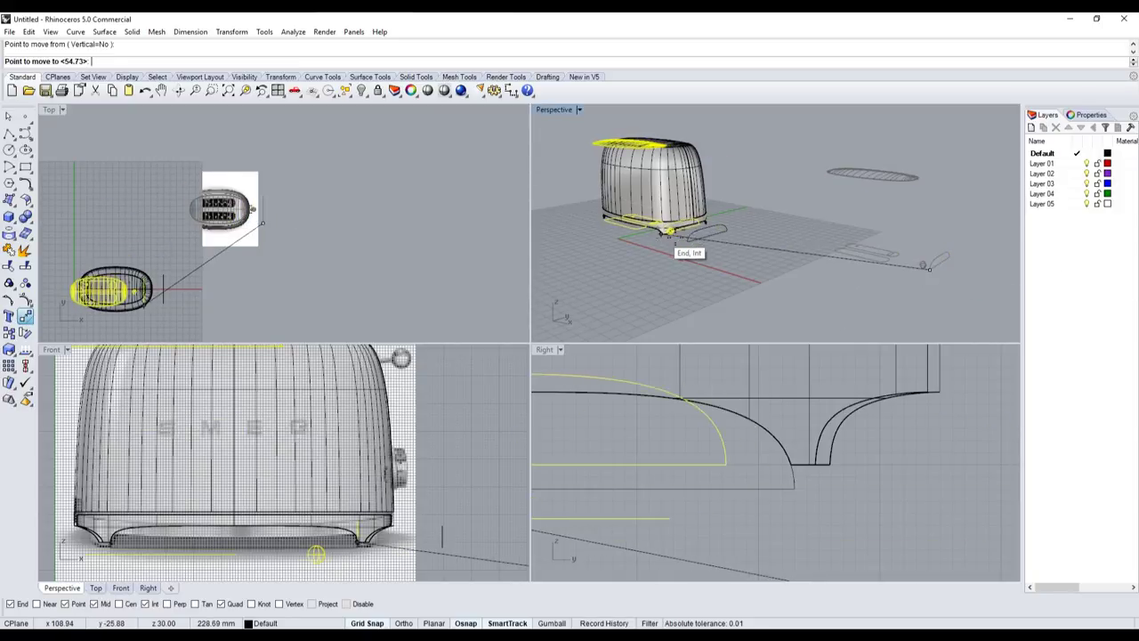
{"action": "left_click", "coordinate": [686, 243]}
{"action": "scroll", "coordinate": [707, 222], "scroll_direction": "up", "scroll_amount": 3}
{"action": "scroll", "coordinate": [716, 249], "scroll_direction": "up", "scroll_amount": 2}
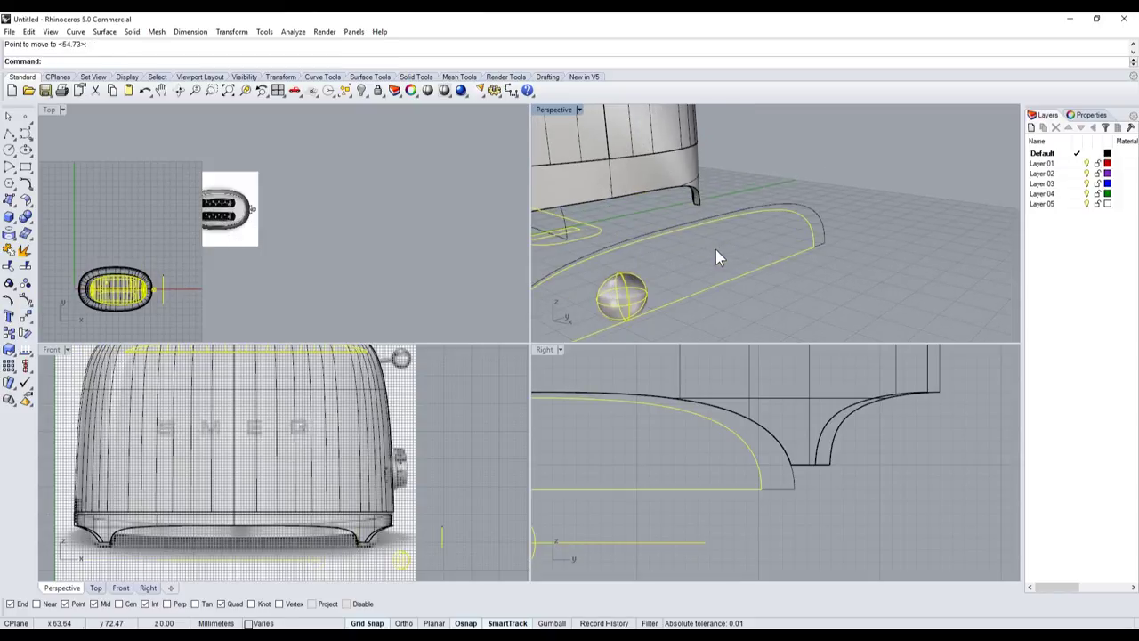
{"action": "scroll", "coordinate": [716, 252], "scroll_direction": "down", "scroll_amount": 1}
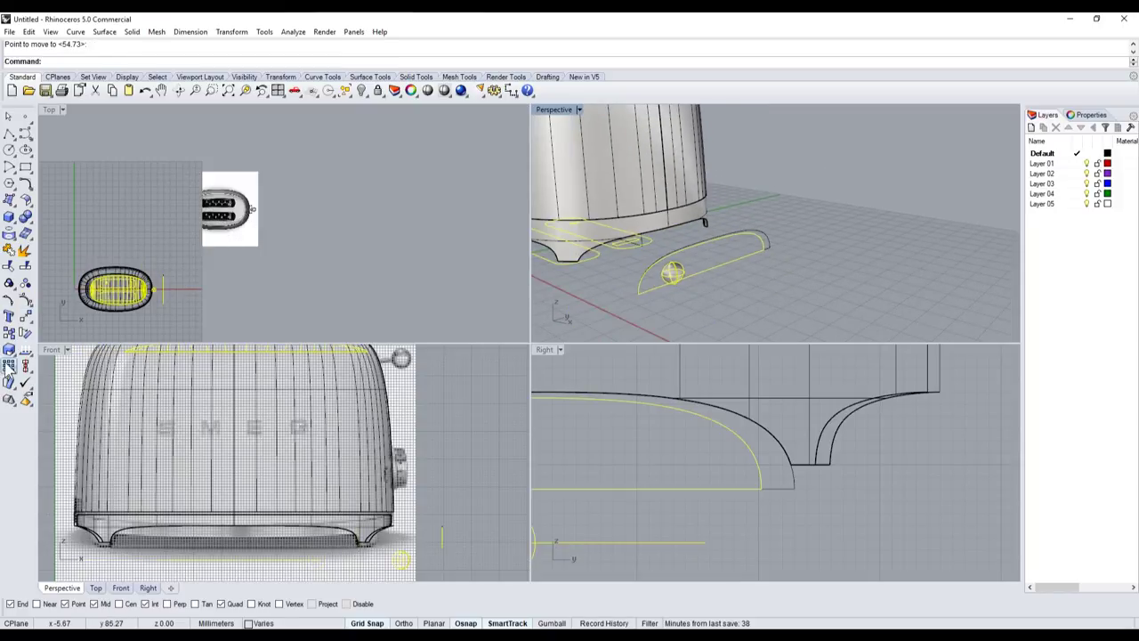
- Scale the moved top-view parts so the handle matches the toaster model's size
{"action": "left_click", "coordinate": [9, 349]}
{"action": "left_click", "coordinate": [638, 299]}
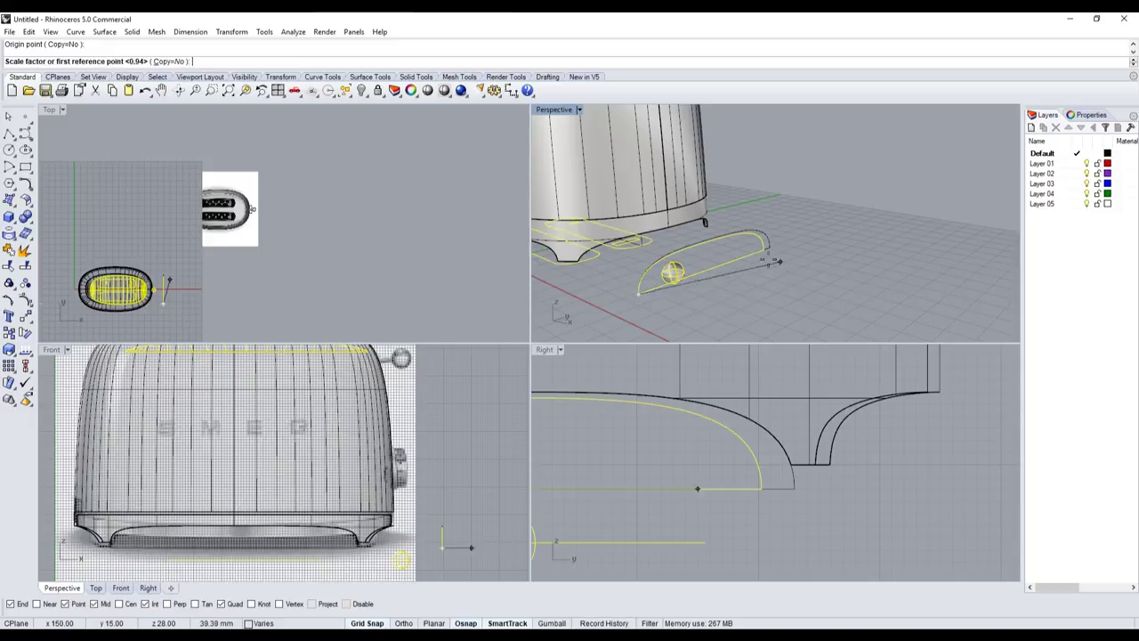
{"action": "left_click", "coordinate": [764, 250]}
{"action": "left_click", "coordinate": [774, 256]}
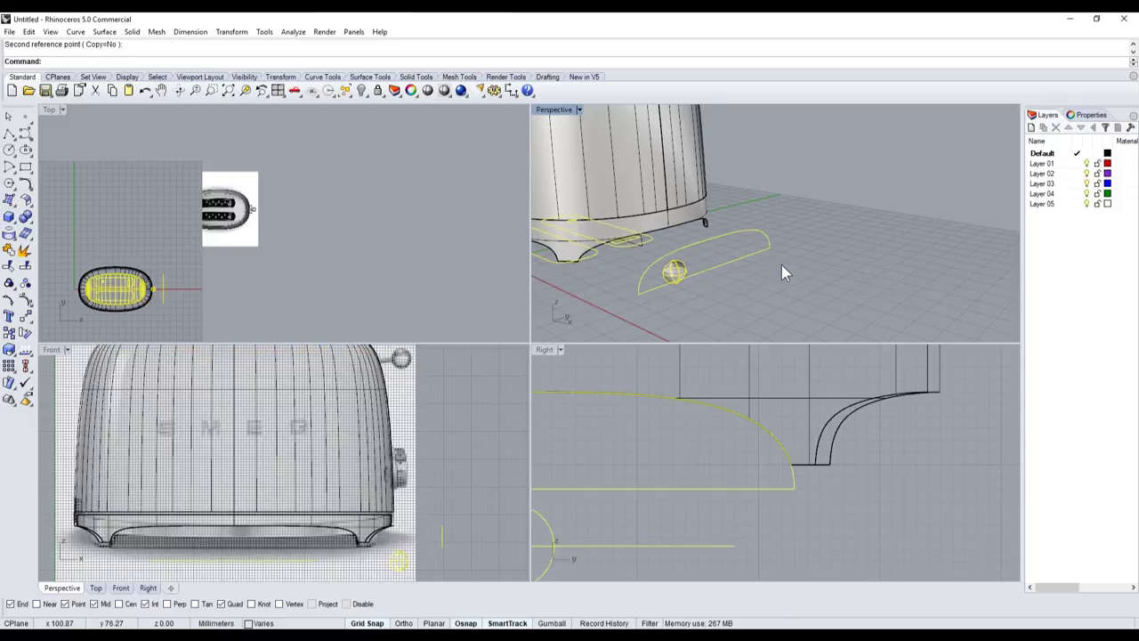
{"action": "scroll", "coordinate": [781, 272], "scroll_direction": "down", "scroll_amount": 5}
{"action": "scroll", "coordinate": [229, 279], "scroll_direction": "up", "scroll_amount": 2}
{"action": "scroll", "coordinate": [285, 280], "scroll_direction": "up", "scroll_amount": 4}
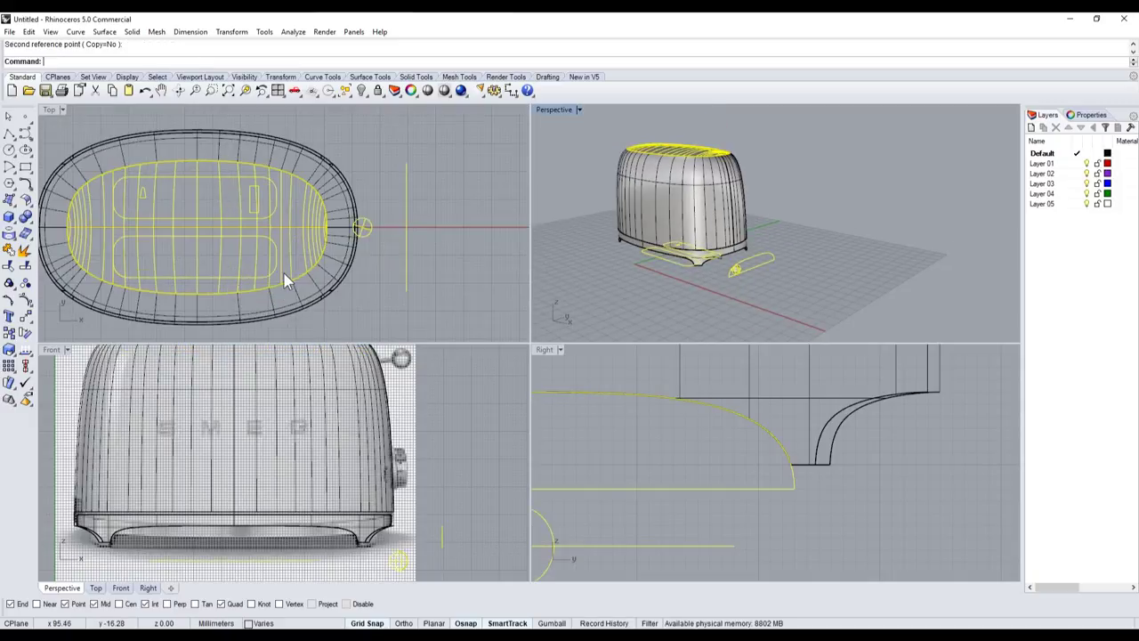
- Delete the leftover curve beside the knob, check it in Perspective, and restore four views
{"action": "left_click", "coordinate": [426, 264]}
{"action": "scroll", "coordinate": [460, 259], "scroll_direction": "down", "scroll_amount": 2}
{"action": "left_click", "coordinate": [752, 264]}
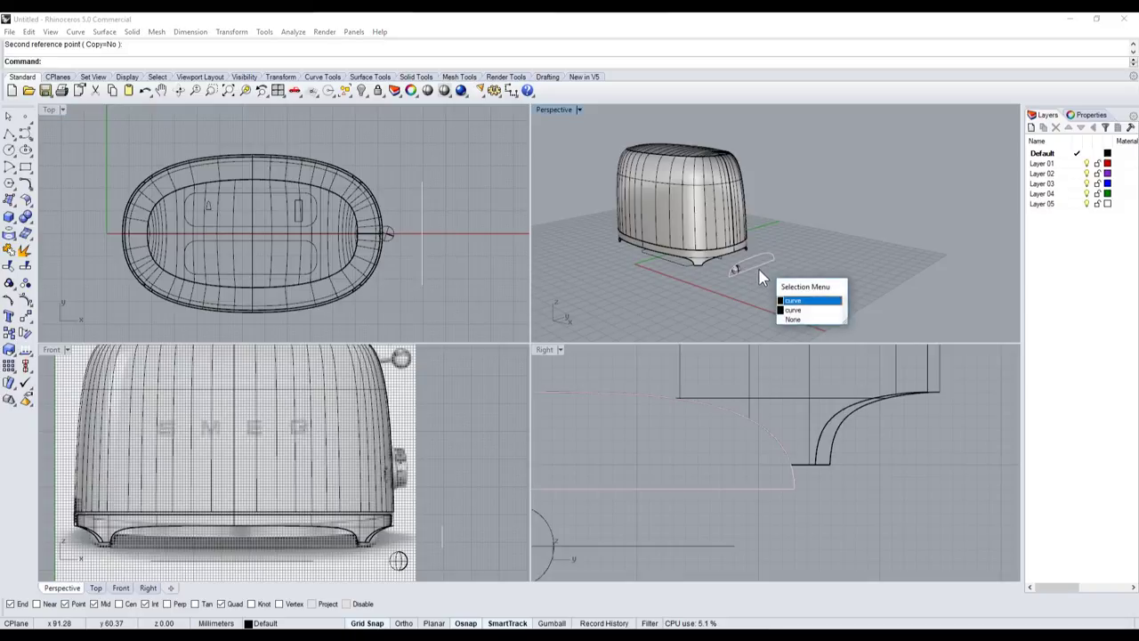
{"action": "key", "text": "Delete"}
{"action": "double_click", "coordinate": [559, 110]}
{"action": "mouse_move", "coordinate": [569, 143]}
{"action": "right_mouse_down"}
{"action": "mouse_move", "coordinate": [621, 206]}
{"action": "mouse_move", "coordinate": [523, 433]}
{"action": "right_mouse_up"}
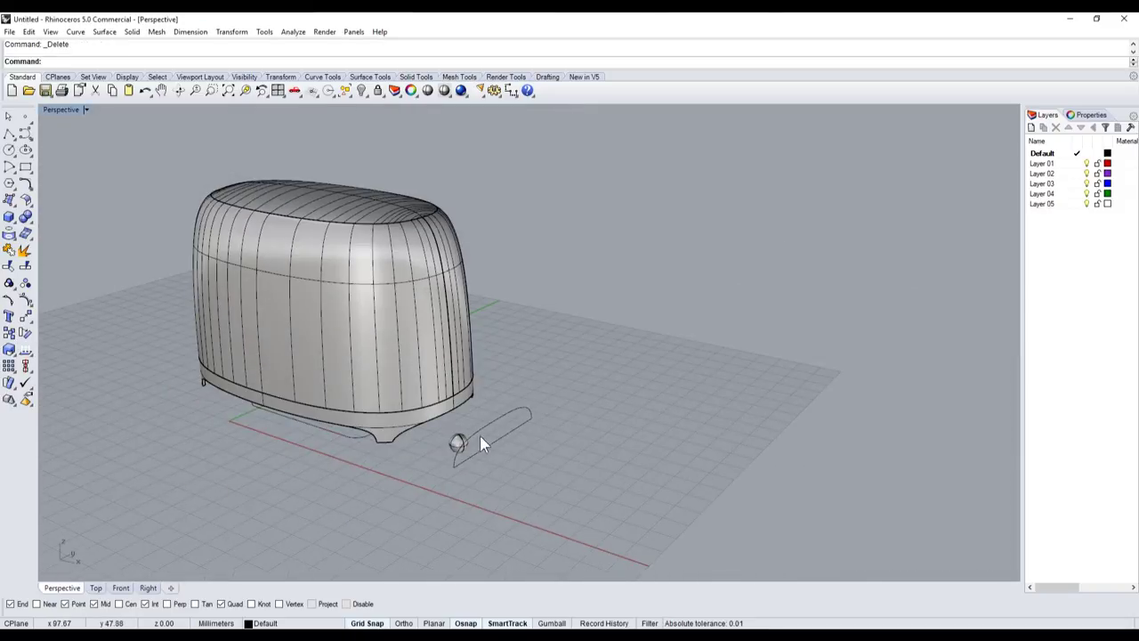
{"action": "left_click", "coordinate": [452, 440]}
{"action": "key", "text": "ctrl+m"}
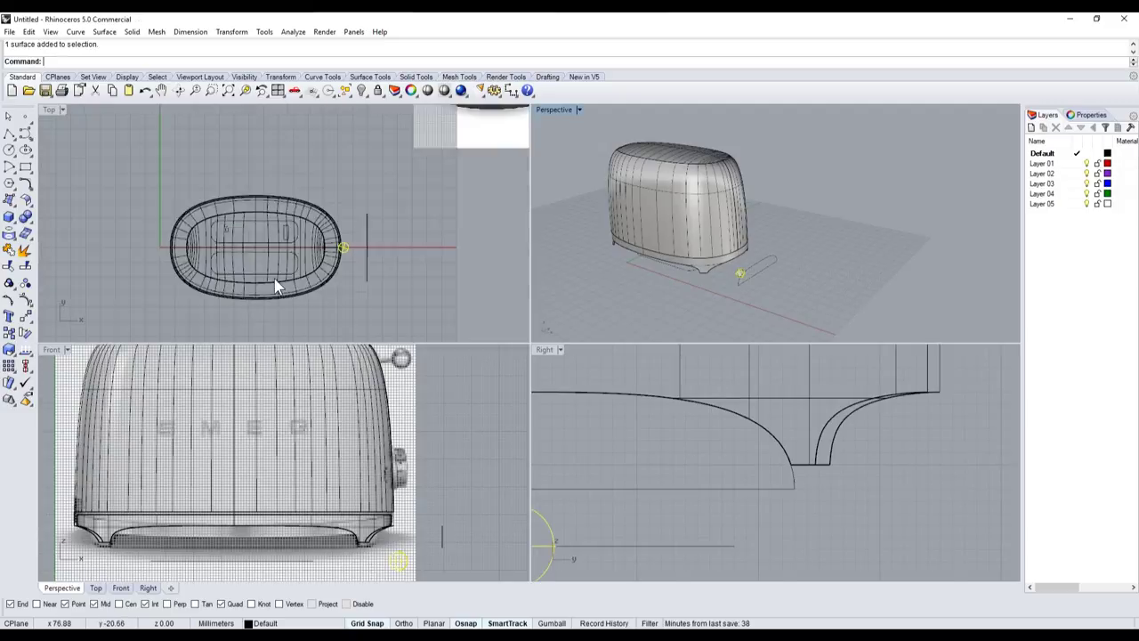
- Extrude both slot outlines into solids and raise them to the toaster's top
{"action": "left_click", "coordinate": [235, 219]}
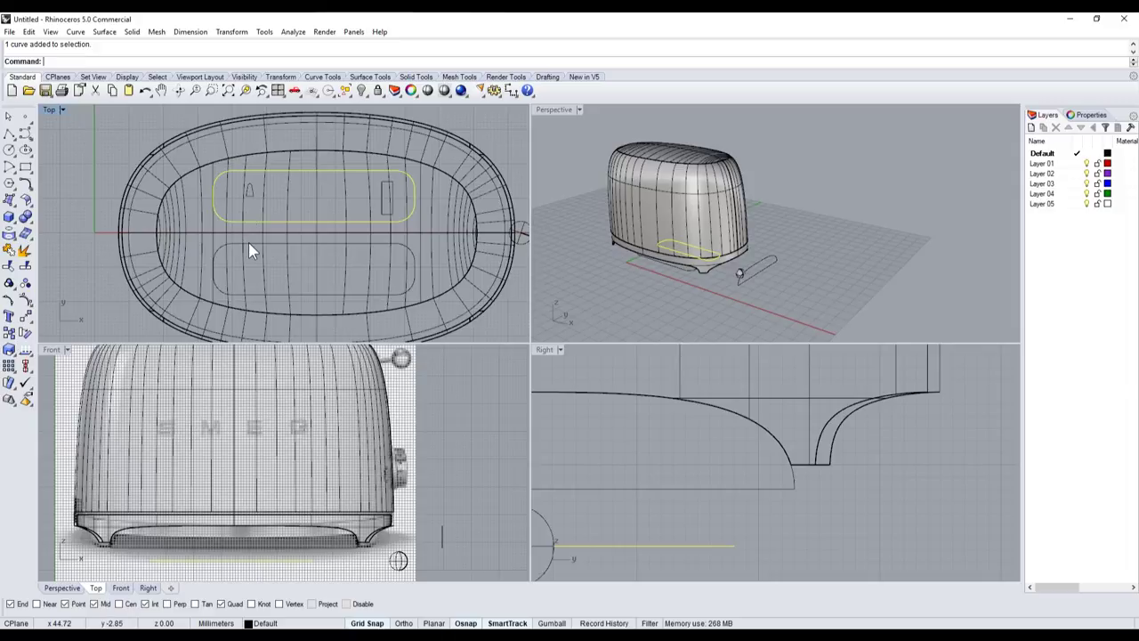
{"action": "left_click", "coordinate": [248, 251], "text": "shift"}
{"action": "left_click", "coordinate": [11, 220]}
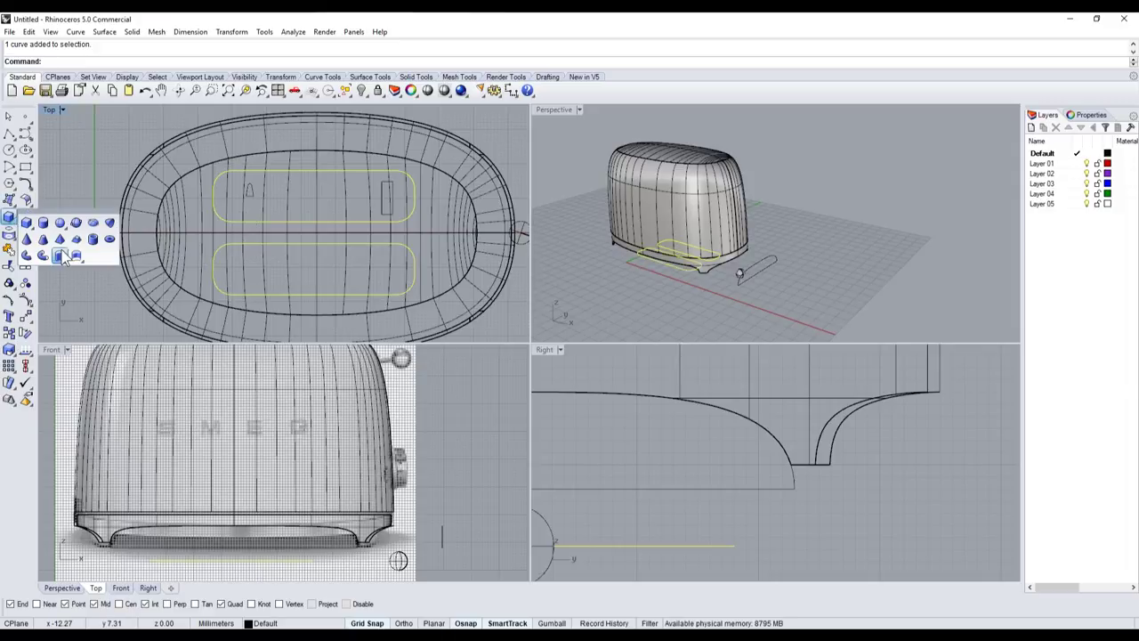
{"action": "left_click", "coordinate": [62, 258]}
{"action": "scroll", "coordinate": [233, 430], "scroll_direction": "down", "scroll_amount": 3}
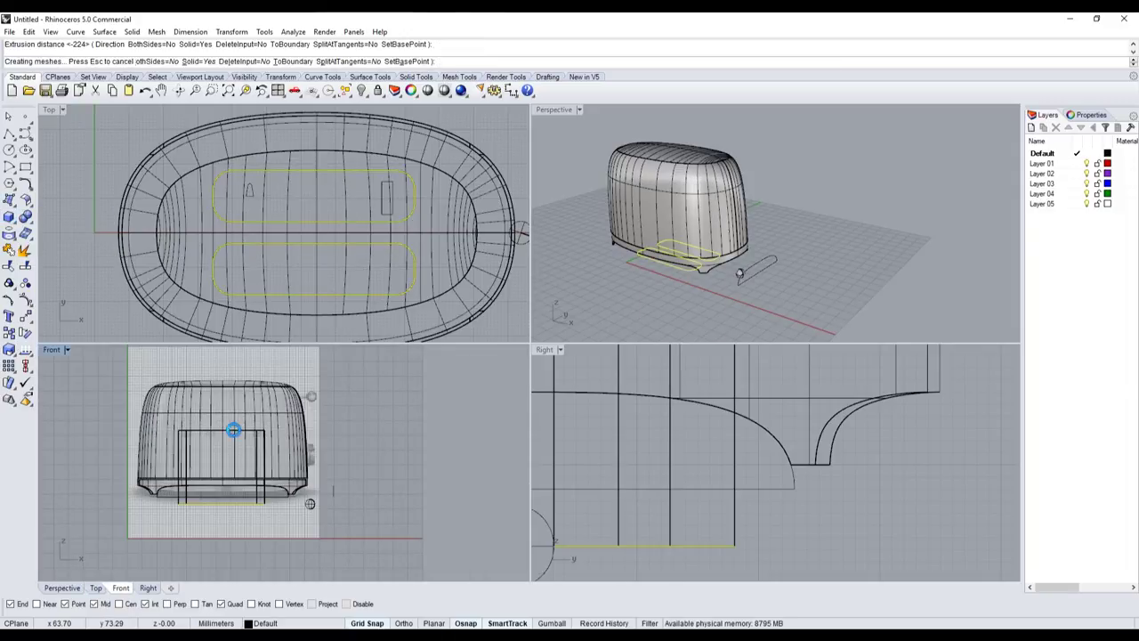
{"action": "scroll", "coordinate": [235, 434], "scroll_direction": "up", "scroll_amount": 3}
{"action": "scroll", "coordinate": [236, 438], "scroll_direction": "up", "scroll_amount": 2}
{"action": "left_click", "coordinate": [248, 442]}
{"action": "scroll", "coordinate": [247, 435], "scroll_direction": "down", "scroll_amount": 5}
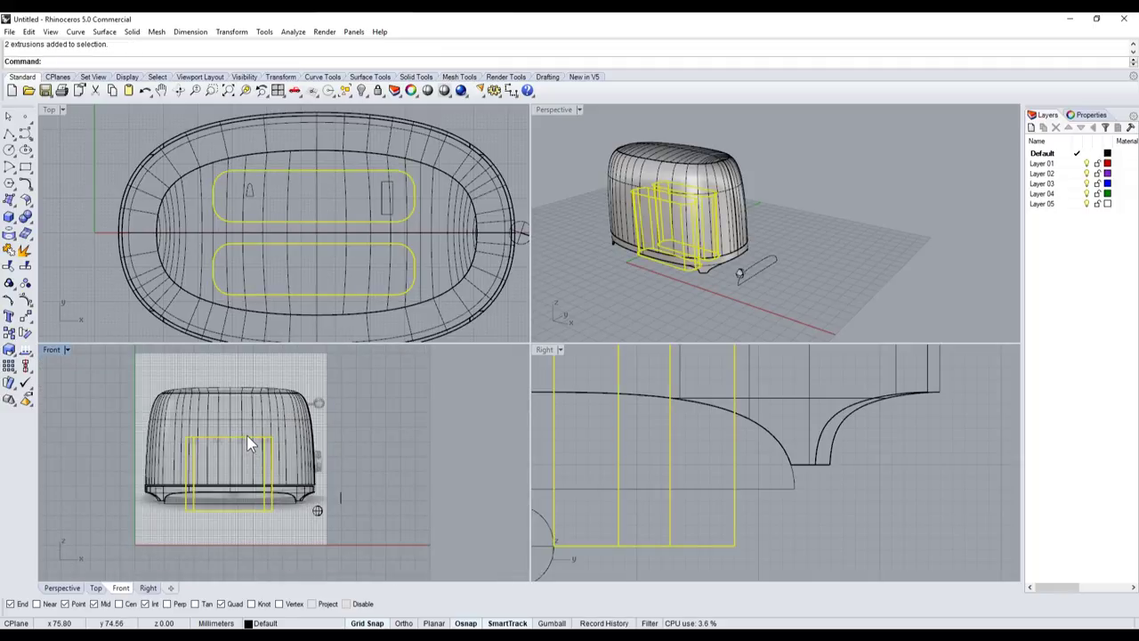
{"action": "left_click_drag", "start_coordinate": [248, 443], "coordinate": [250, 379]}
- Select the toaster body surface from among the overlapping objects
{"action": "left_click", "coordinate": [389, 387]}
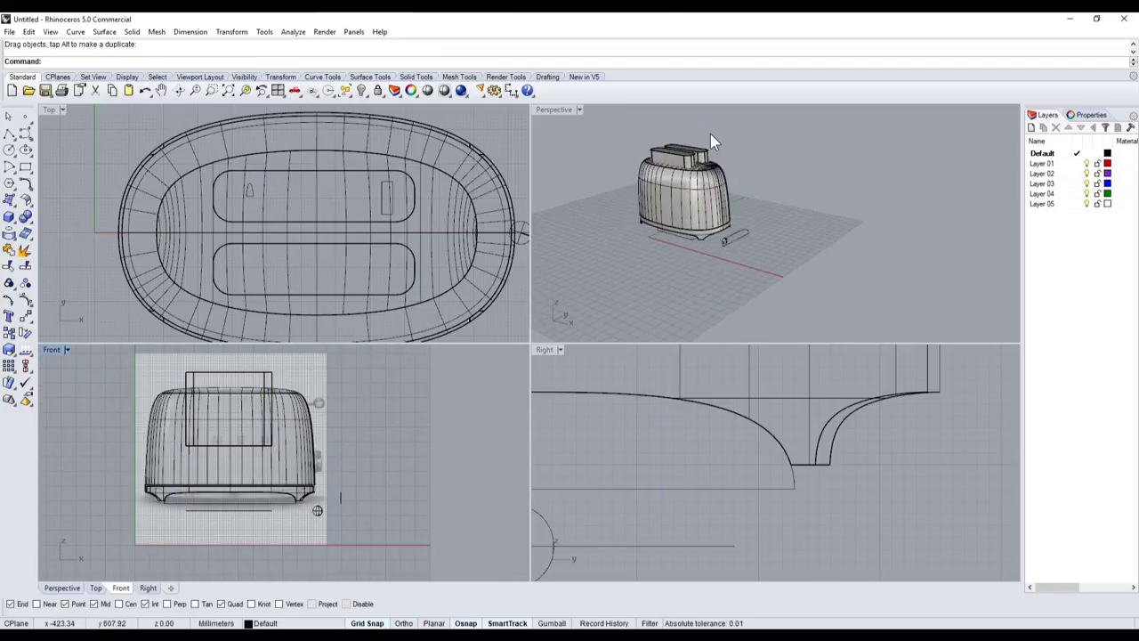
{"action": "scroll", "coordinate": [710, 141], "scroll_direction": "up", "scroll_amount": 5}
{"action": "left_click", "coordinate": [691, 206]}
{"action": "left_click", "coordinate": [730, 235]}
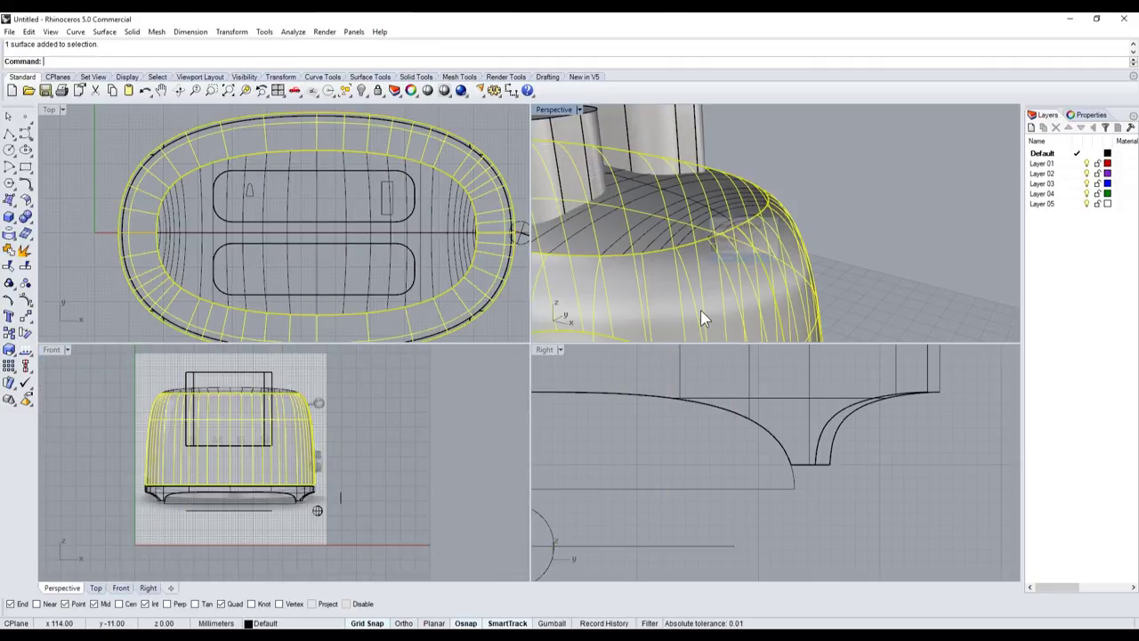
- Hide the toaster body, maximize the Perspective view and select the oval disc surface
{"action": "left_click", "coordinate": [367, 92]}
{"action": "double_click", "coordinate": [555, 109]}
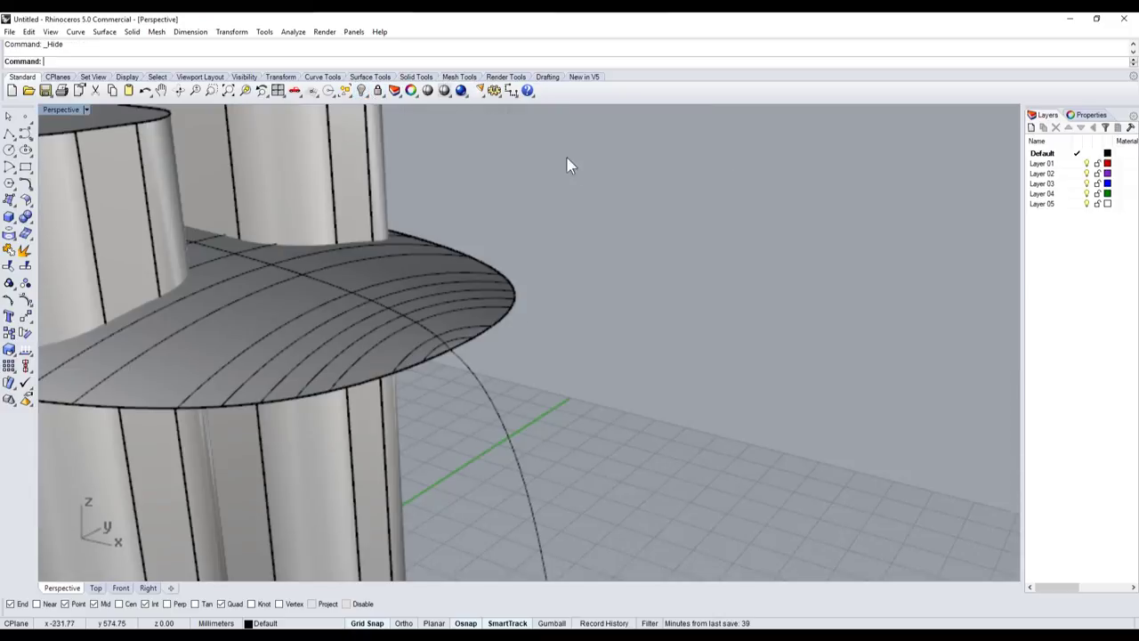
{"action": "right_click_drag", "start_coordinate": [567, 166], "coordinate": [671, 300]}
{"action": "key", "text": "Return"}
{"action": "scroll", "coordinate": [296, 333], "scroll_direction": "up", "scroll_amount": 3}
{"action": "scroll", "coordinate": [295, 333], "scroll_direction": "down", "scroll_amount": 2}
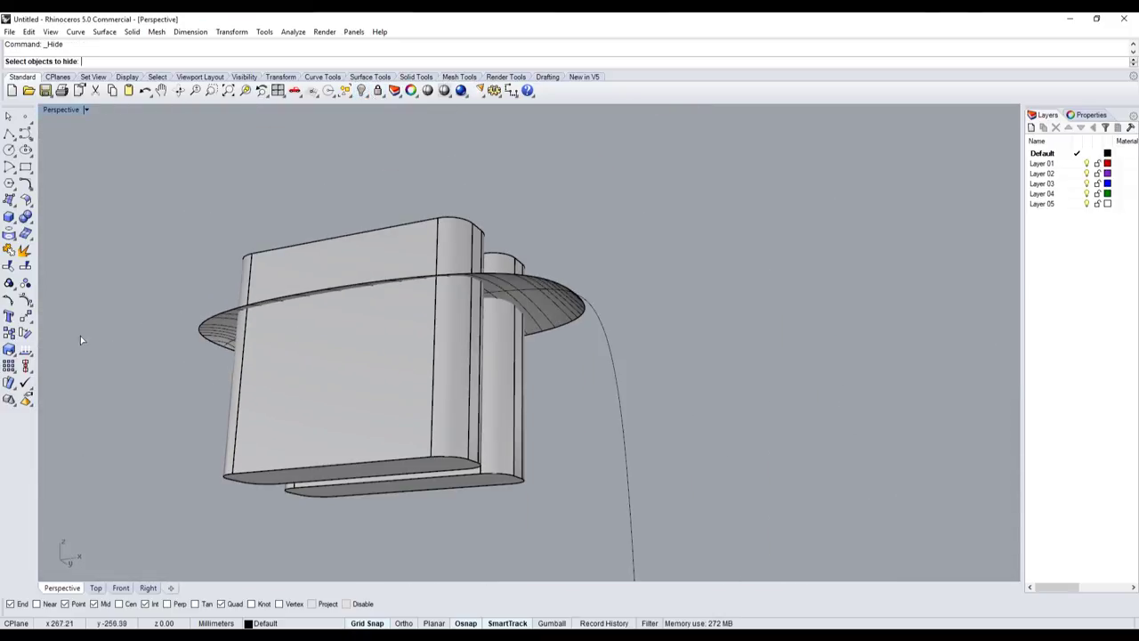
{"action": "left_click", "coordinate": [222, 331]}
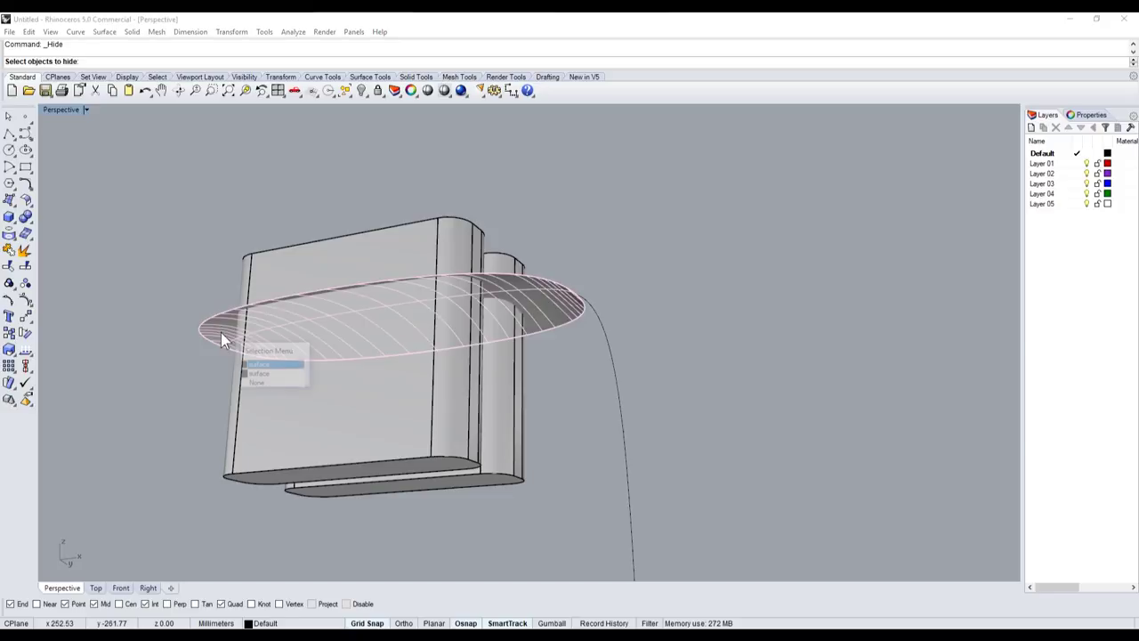
{"action": "left_click", "coordinate": [290, 374]}
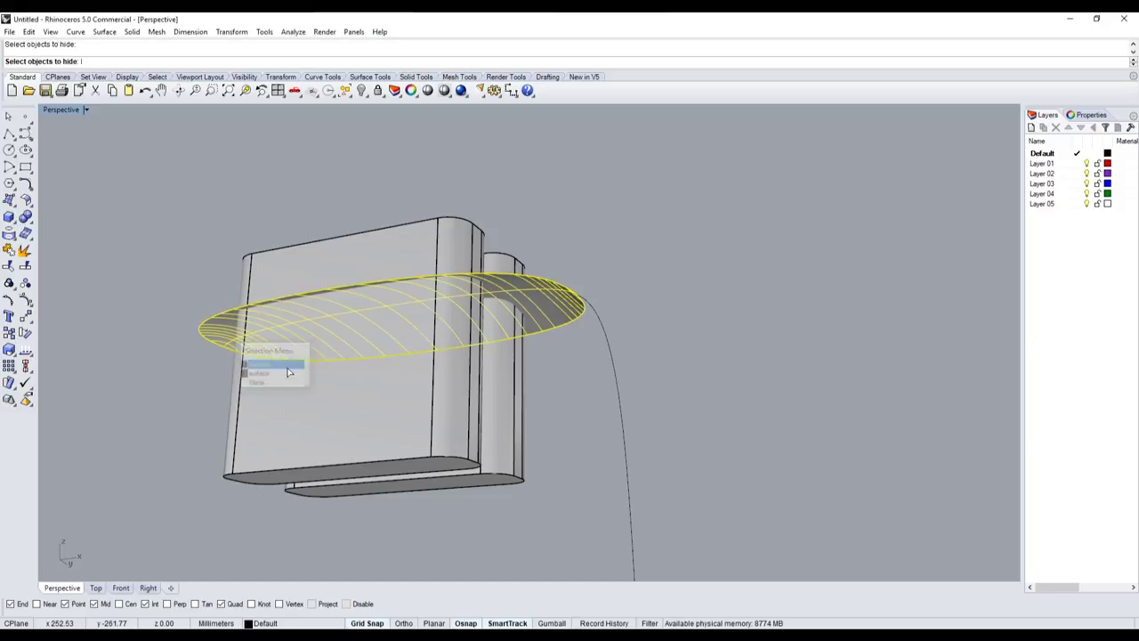
{"action": "key", "text": "Escape"}
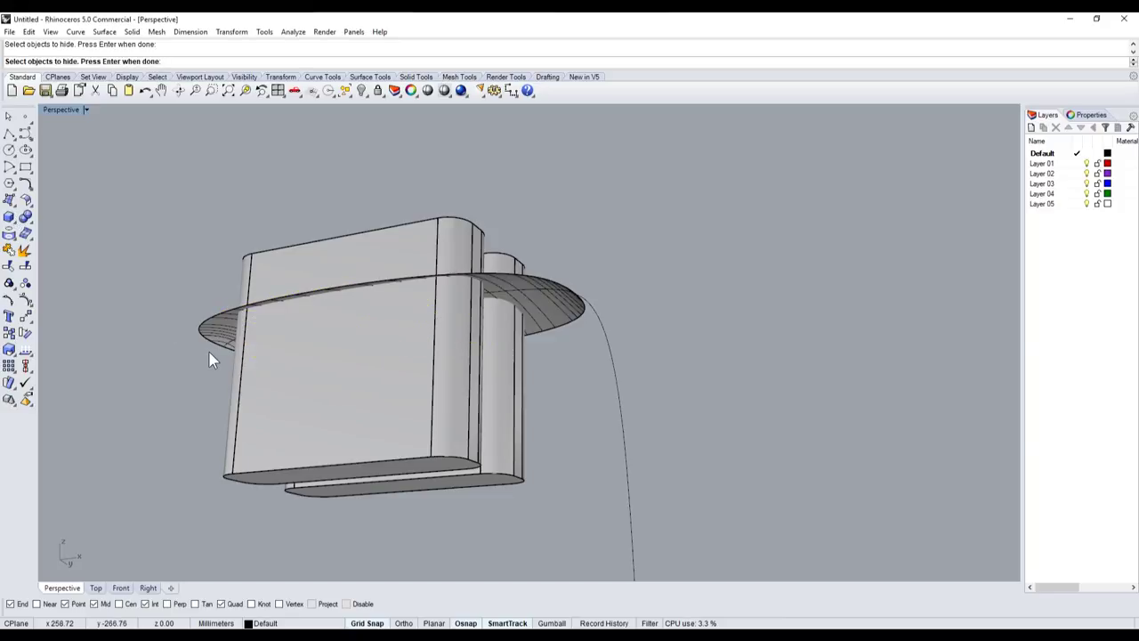
{"action": "left_click", "coordinate": [236, 330]}
{"action": "left_click", "coordinate": [220, 336]}
{"action": "left_click", "coordinate": [256, 361]}
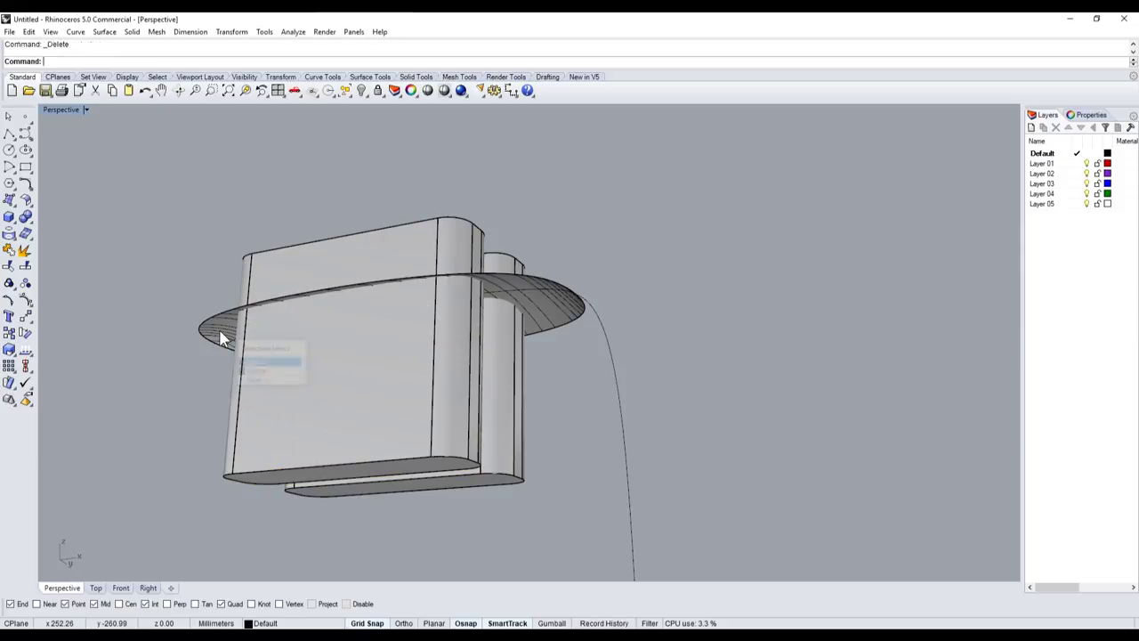
- Try the extrude tools on the oval disc, cancelling each attempt
{"action": "left_click", "coordinate": [12, 202]}
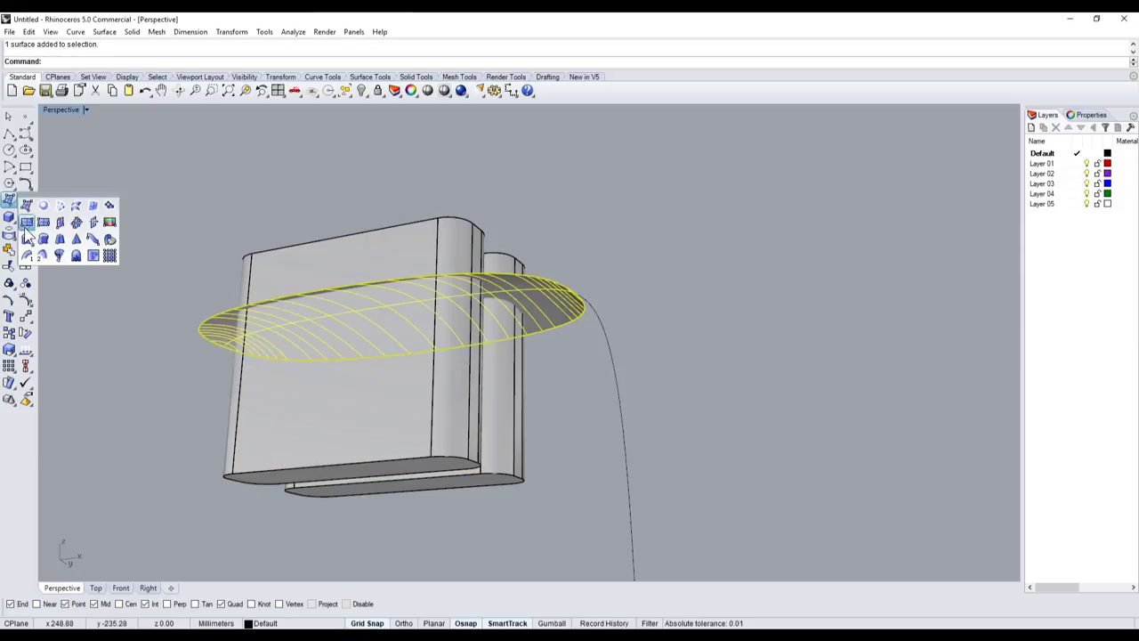
{"action": "left_click", "coordinate": [27, 240]}
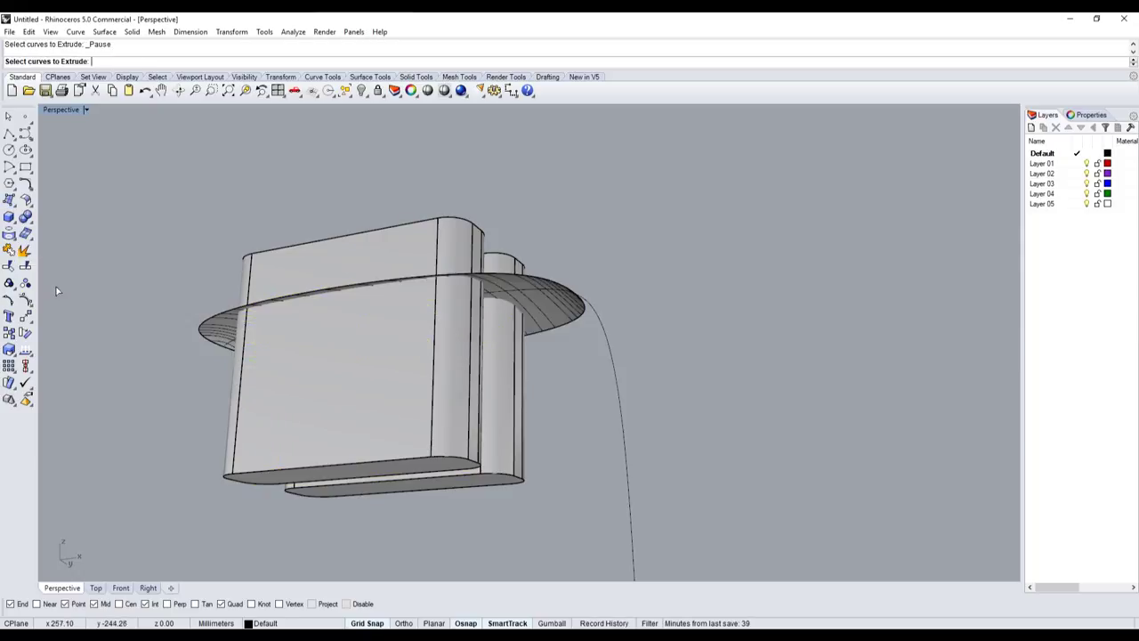
{"action": "left_click", "coordinate": [30, 220]}
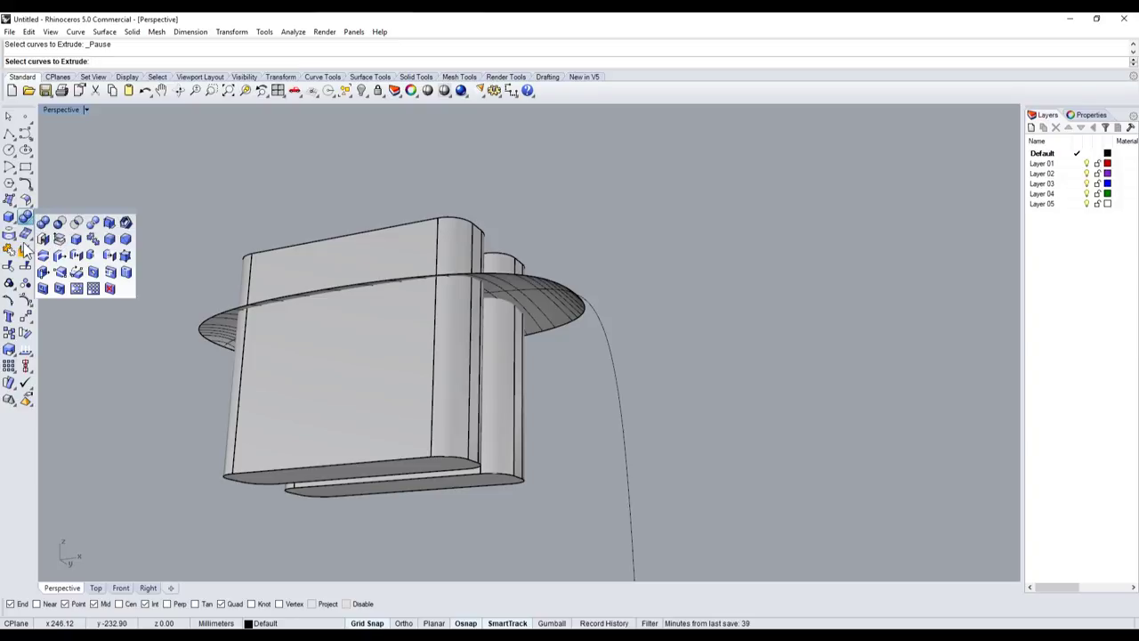
{"action": "left_click", "coordinate": [13, 237]}
{"action": "key", "text": "Escape"}
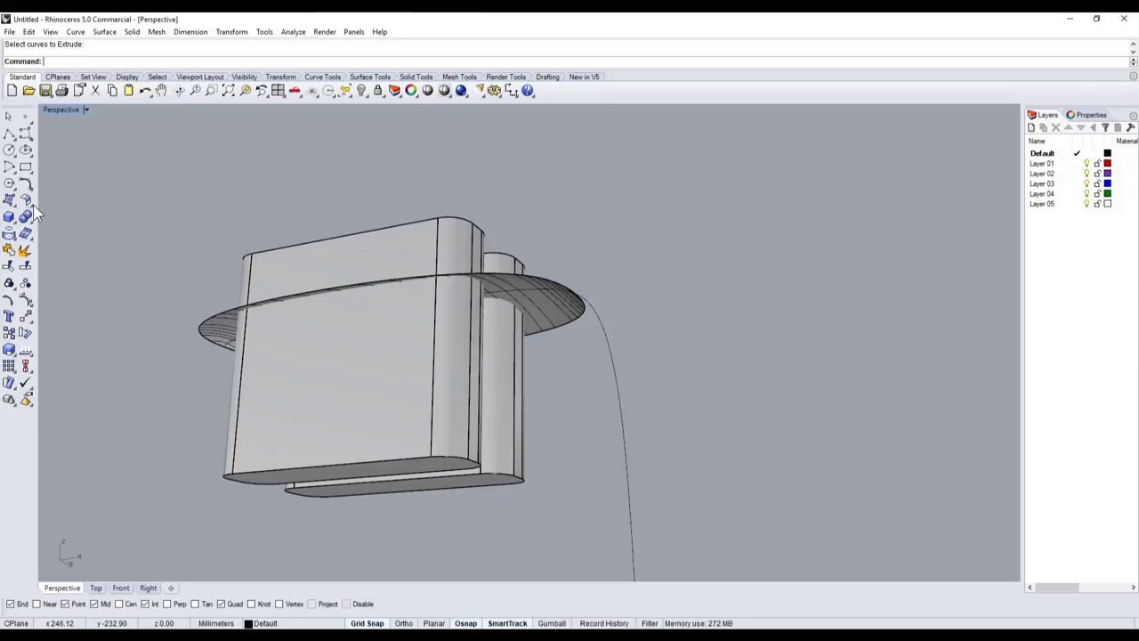
{"action": "left_click", "coordinate": [27, 203]}
{"action": "left_click", "coordinate": [8, 216]}
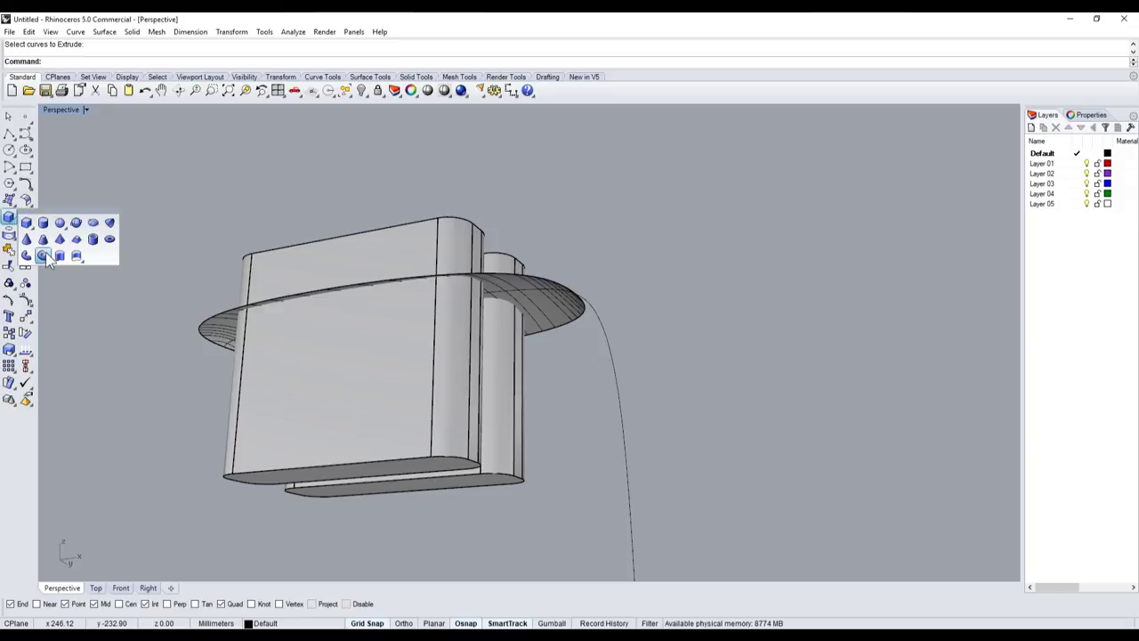
{"action": "left_click", "coordinate": [43, 256]}
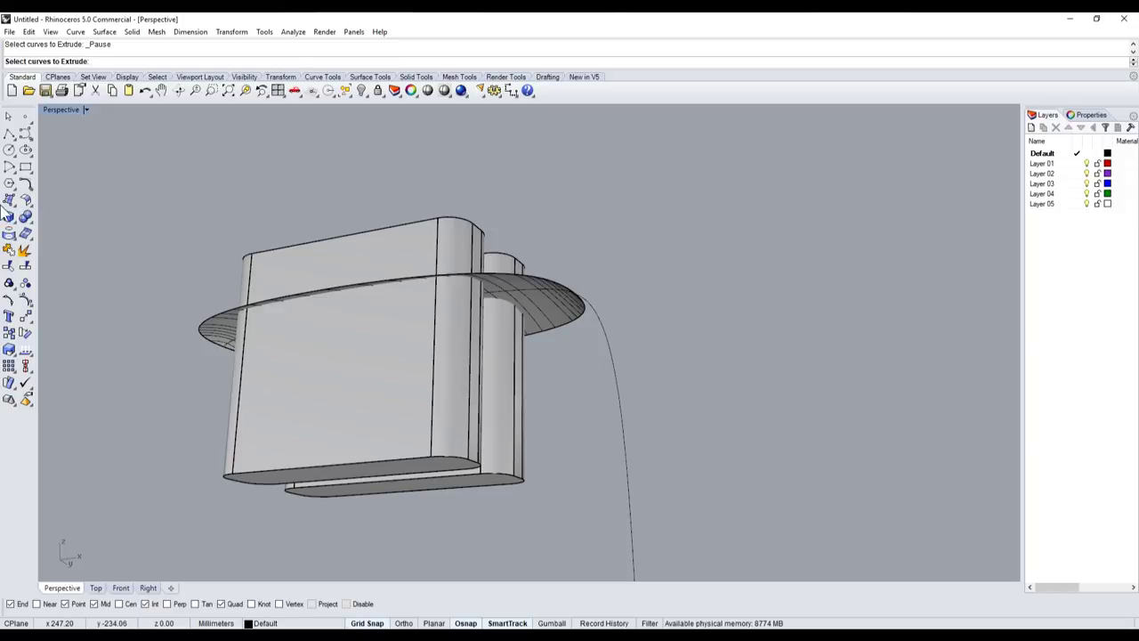
{"action": "key", "text": "Escape"}
{"action": "left_click", "coordinate": [30, 205]}
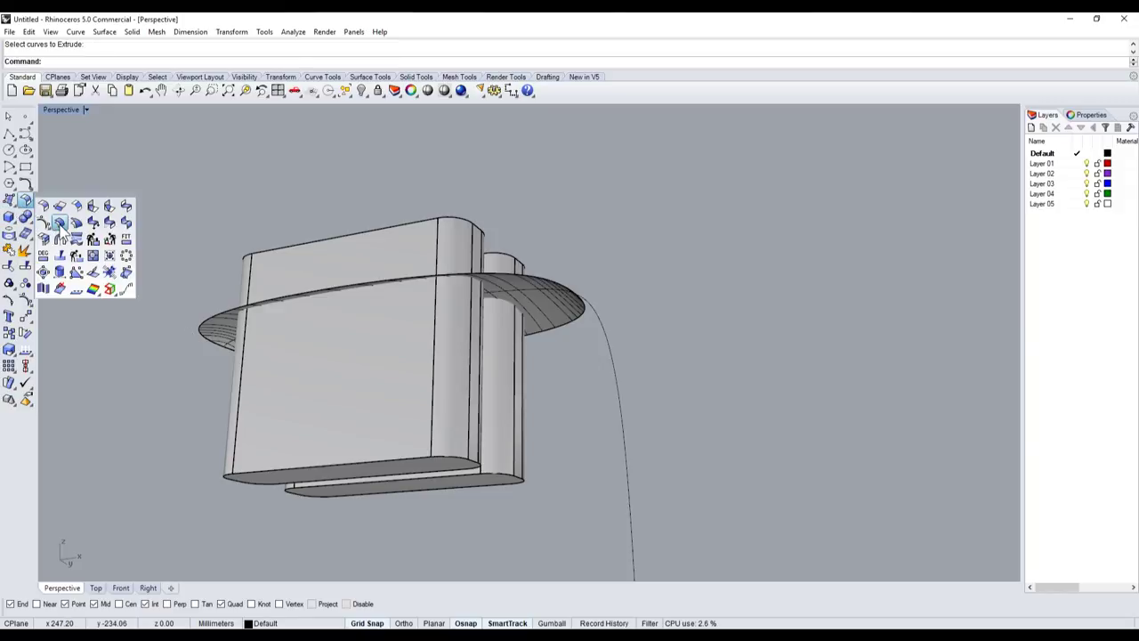
- Offset the oval disc into a solid, accepting the default offset direction
{"action": "left_click", "coordinate": [60, 224]}
{"action": "left_click", "coordinate": [225, 334]}
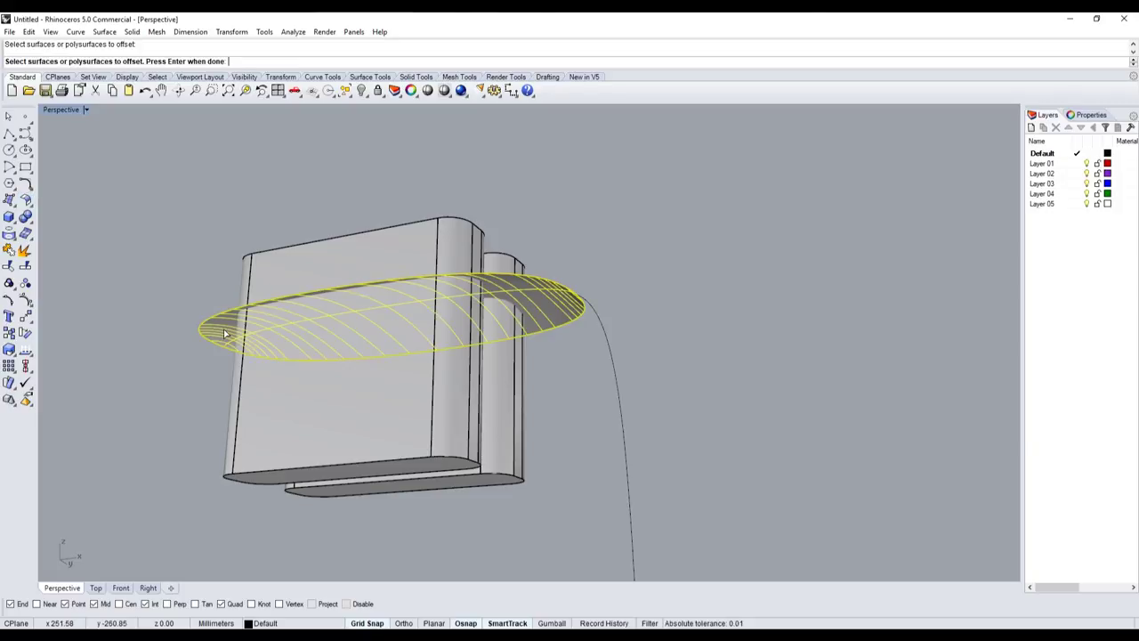
{"action": "key", "text": "Return"}
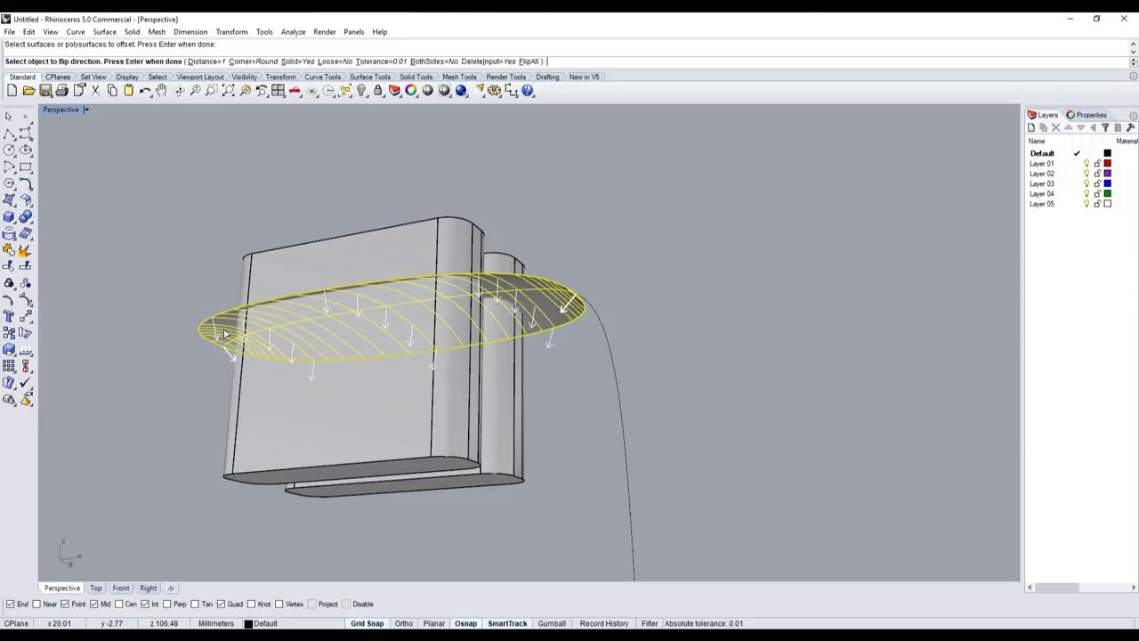
{"action": "key", "text": "Return"}
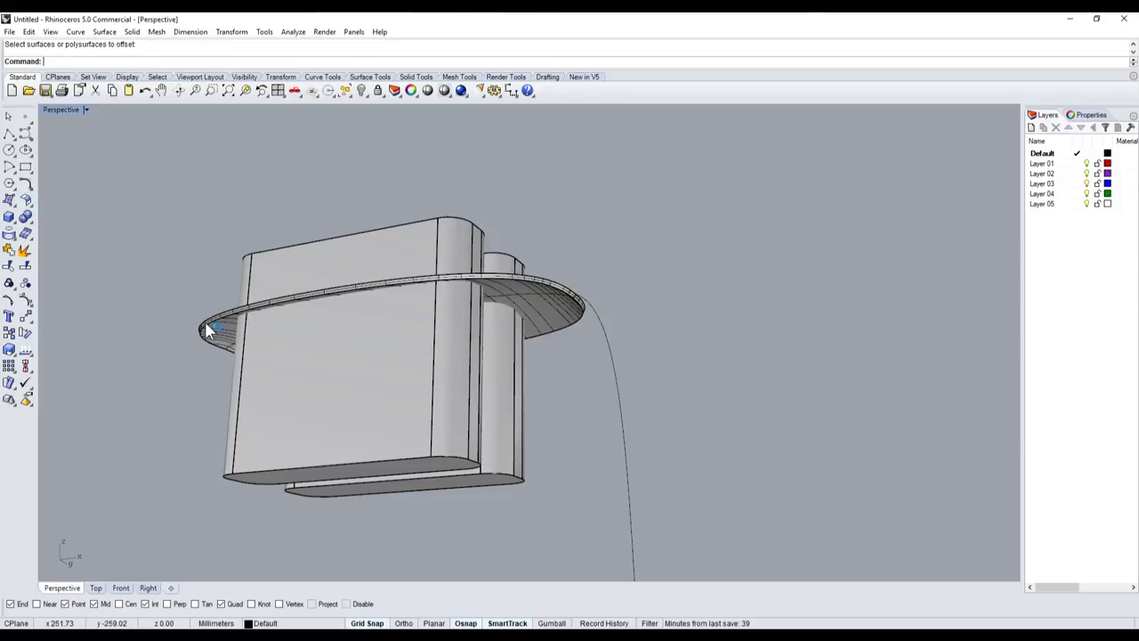
{"action": "mouse_move", "coordinate": [226, 333]}
{"action": "right_mouse_down"}
{"action": "mouse_move", "coordinate": [231, 312]}
{"action": "mouse_move", "coordinate": [267, 494]}
{"action": "mouse_move", "coordinate": [282, 335]}
{"action": "mouse_move", "coordinate": [255, 279]}
{"action": "right_mouse_up"}
{"action": "scroll", "coordinate": [267, 494], "scroll_direction": "up", "scroll_amount": 5}
{"action": "scroll", "coordinate": [207, 185], "scroll_direction": "up", "scroll_amount": 3}
{"action": "scroll", "coordinate": [208, 184], "scroll_direction": "down", "scroll_amount": 5}
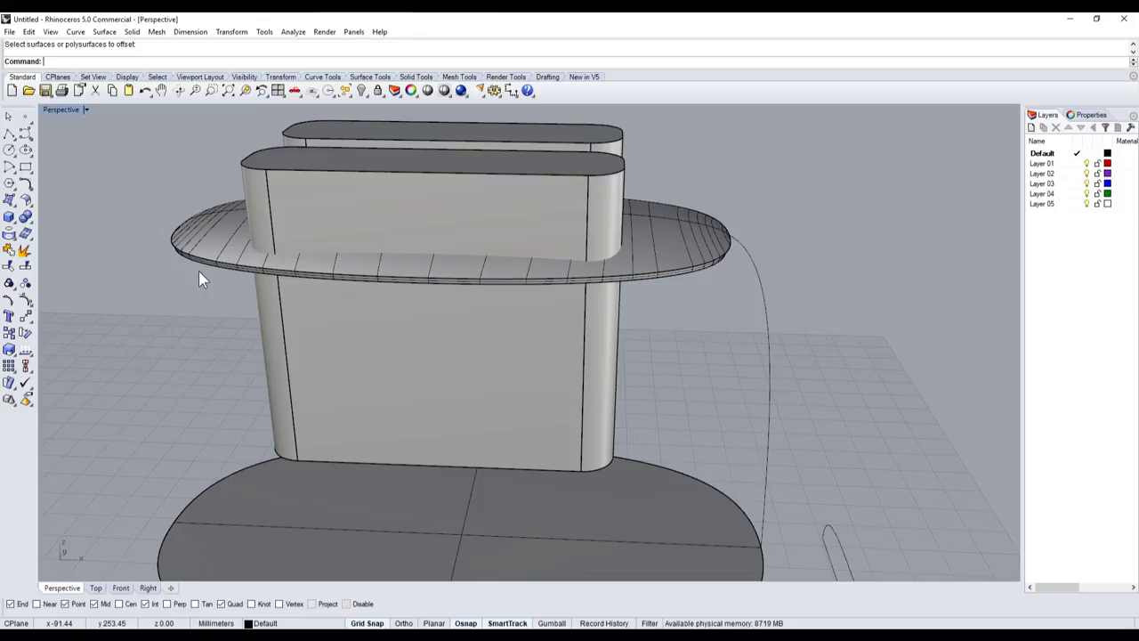
- Inspect the thickened disc, hide it with Ctrl+H, and show the toaster body again
{"action": "mouse_move", "coordinate": [245, 307]}
{"action": "right_mouse_down"}
{"action": "mouse_move", "coordinate": [283, 345]}
{"action": "mouse_move", "coordinate": [352, 338]}
{"action": "right_mouse_up"}
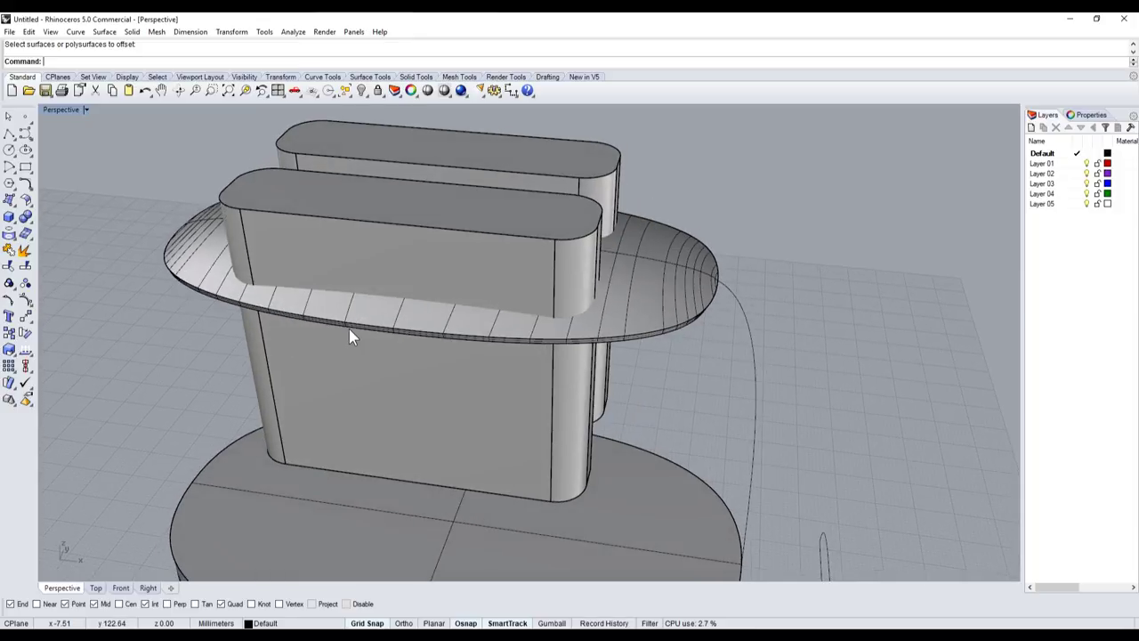
{"action": "scroll", "coordinate": [600, 317], "scroll_direction": "up", "scroll_amount": 5}
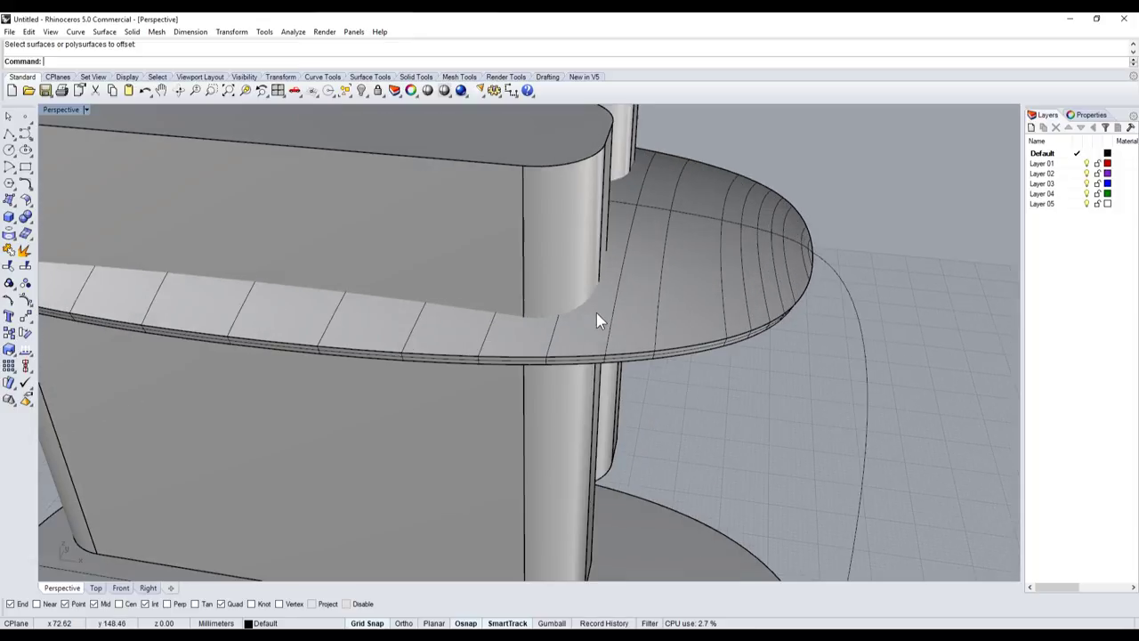
{"action": "scroll", "coordinate": [579, 316], "scroll_direction": "down", "scroll_amount": 5}
{"action": "right_click_drag", "start_coordinate": [579, 315], "coordinate": [611, 267]}
{"action": "scroll", "coordinate": [737, 213], "scroll_direction": "up", "scroll_amount": 3}
{"action": "scroll", "coordinate": [737, 213], "scroll_direction": "down", "scroll_amount": 3}
{"action": "right_click_drag", "start_coordinate": [737, 212], "coordinate": [726, 290]}
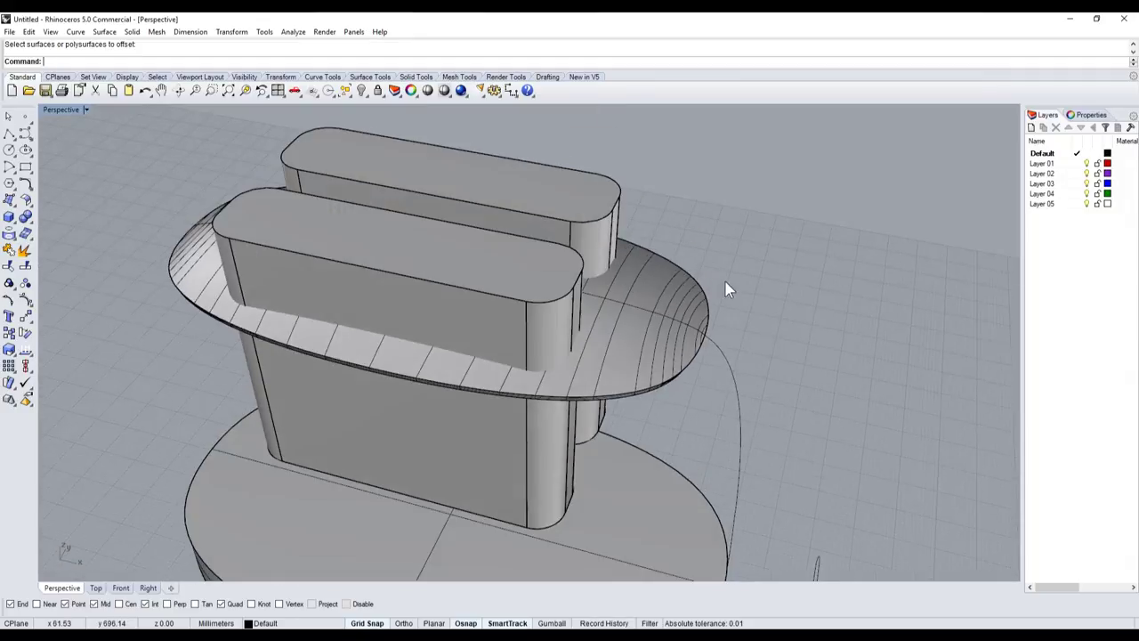
{"action": "left_click", "coordinate": [629, 309]}
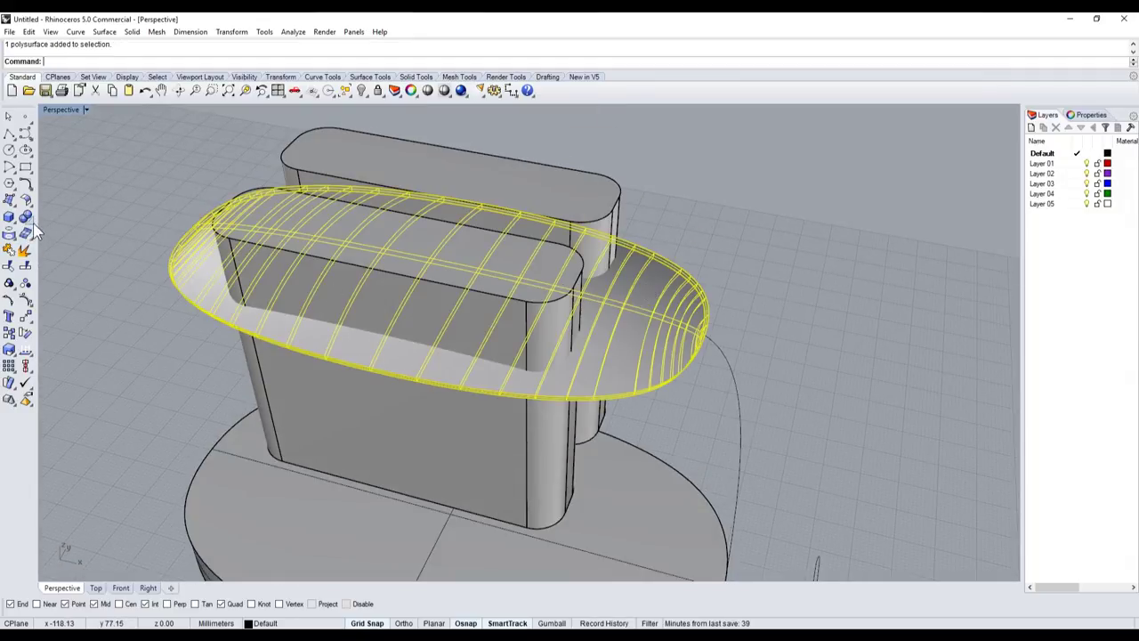
{"action": "key", "text": "ctrl+h"}
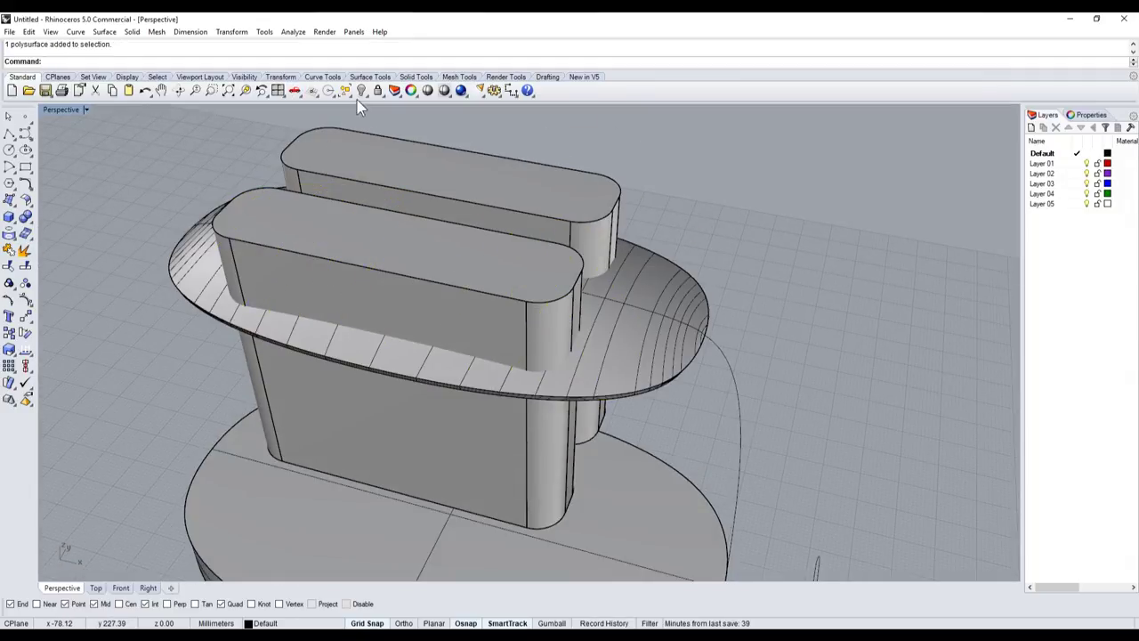
{"action": "right_click", "coordinate": [361, 92]}
{"action": "scroll", "coordinate": [412, 142], "scroll_direction": "down", "scroll_amount": 5}
{"action": "scroll", "coordinate": [428, 209], "scroll_direction": "up", "scroll_amount": 6}
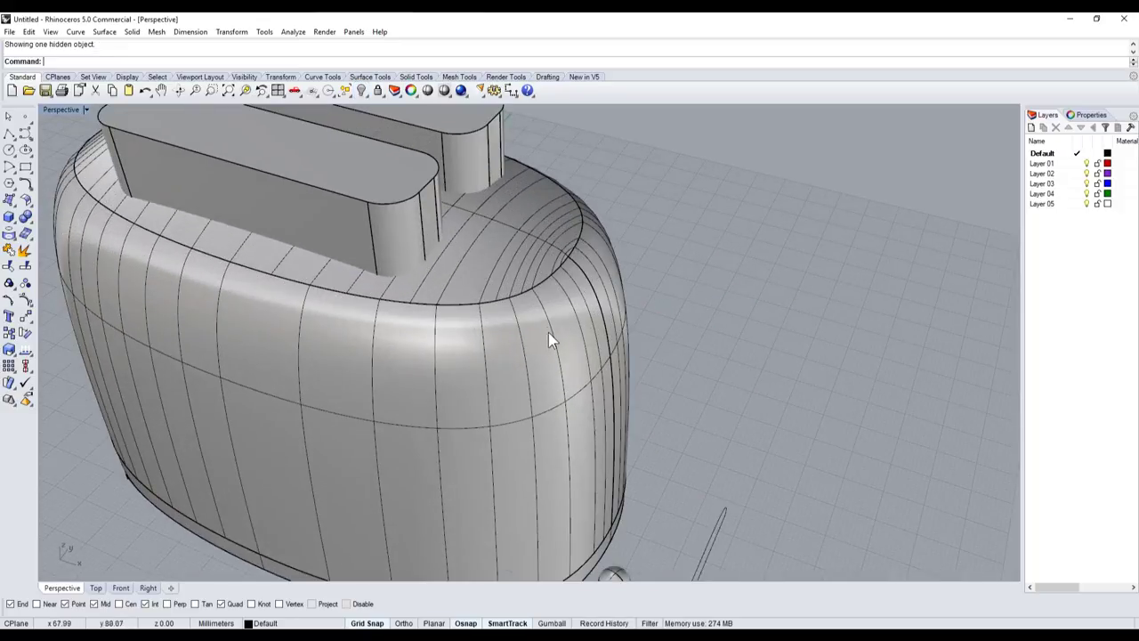
- Offset the toaster's outer body surface, flipping the direction out and back, then undo it
{"action": "left_click", "coordinate": [495, 328]}
{"action": "left_click", "coordinate": [29, 204]}
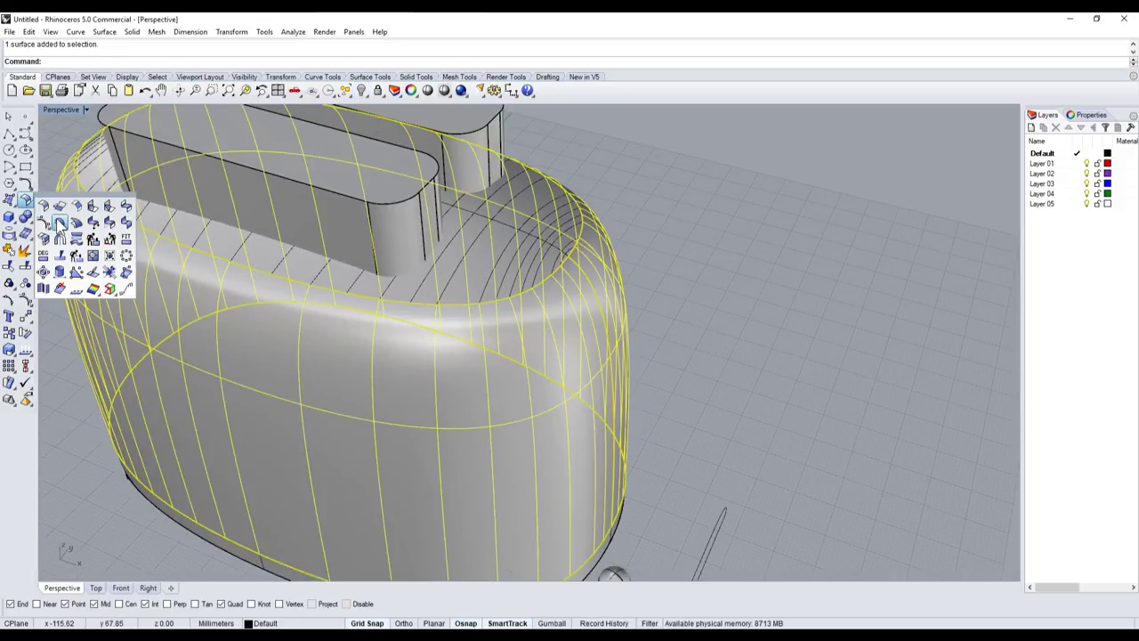
{"action": "left_click", "coordinate": [63, 228]}
{"action": "left_click", "coordinate": [603, 357]}
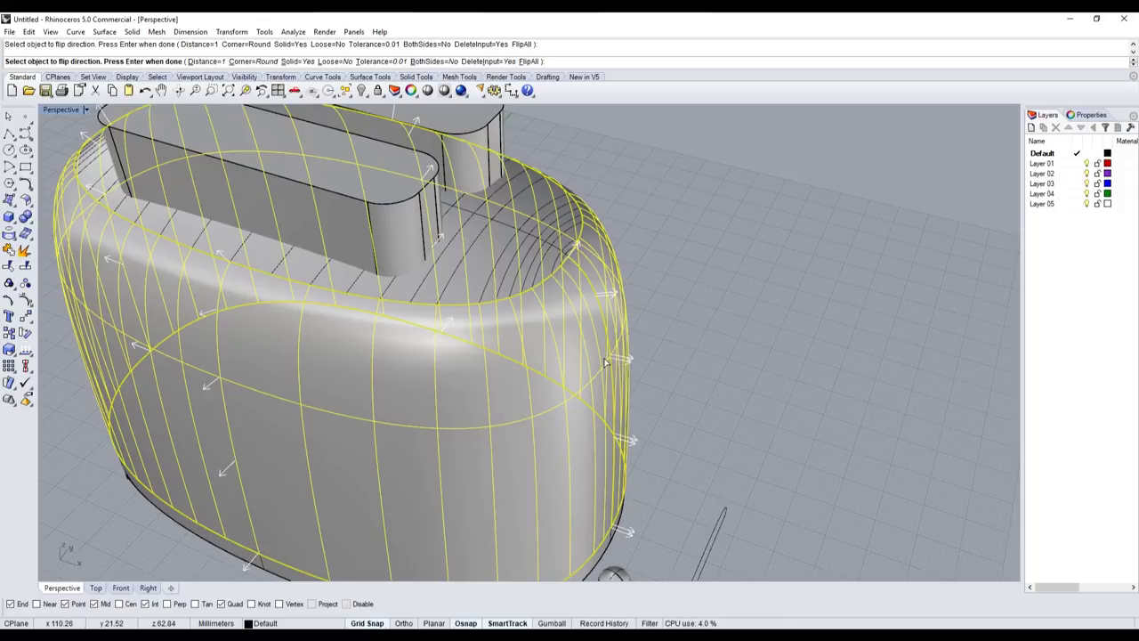
{"action": "left_click", "coordinate": [603, 360]}
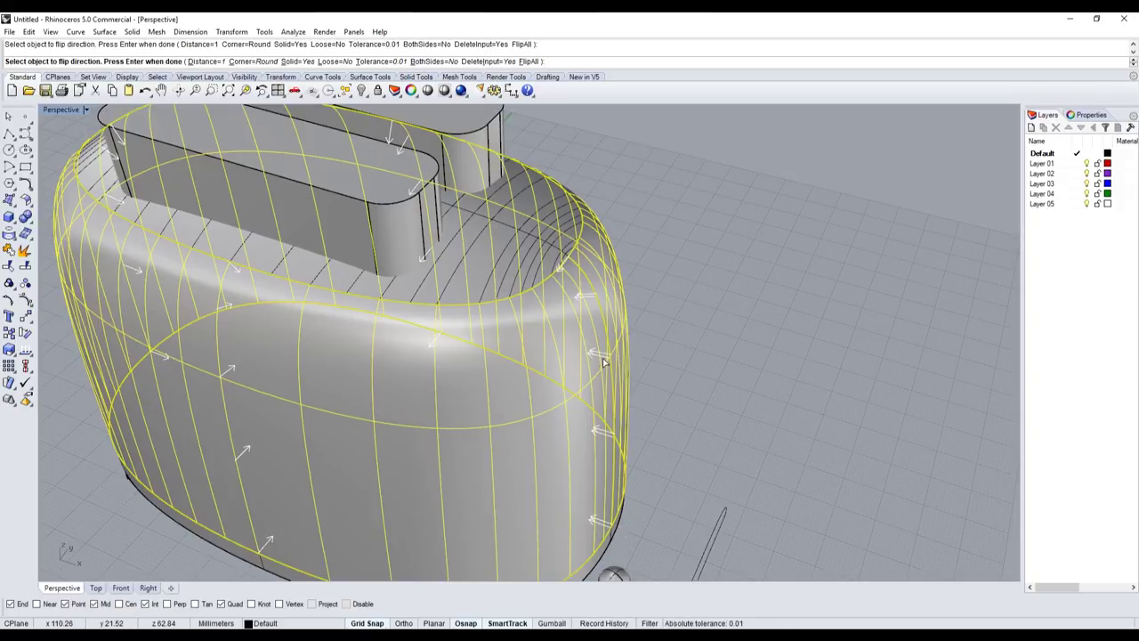
{"action": "key", "text": "Return"}
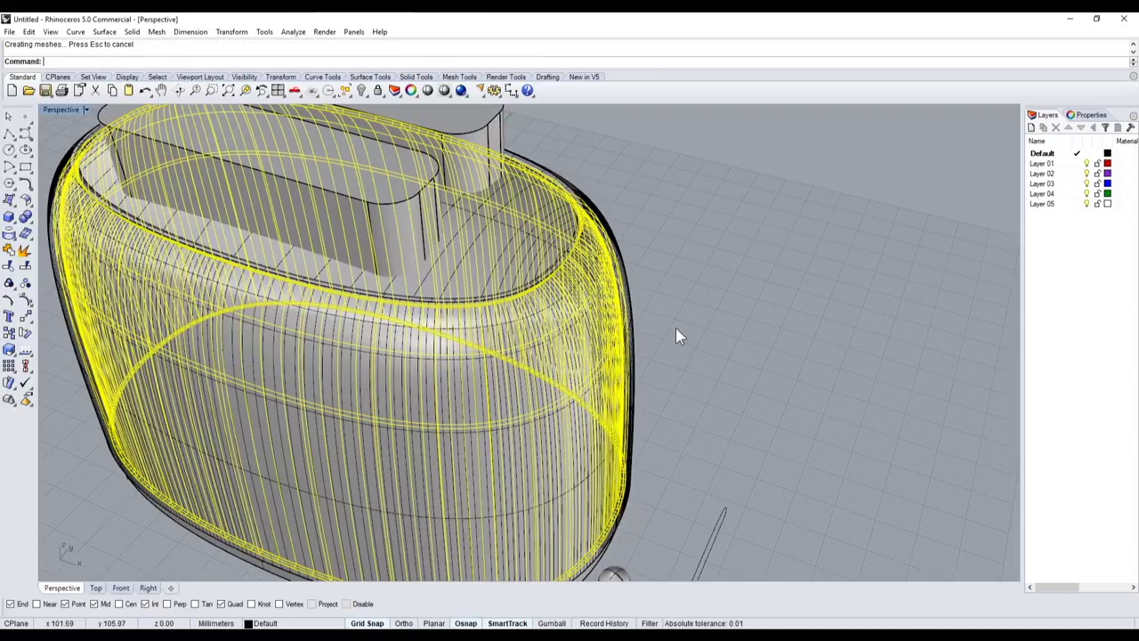
{"action": "scroll", "coordinate": [632, 285], "scroll_direction": "up", "scroll_amount": 5}
{"action": "scroll", "coordinate": [623, 254], "scroll_direction": "down", "scroll_amount": 5}
{"action": "key", "text": "ctrl+z"}
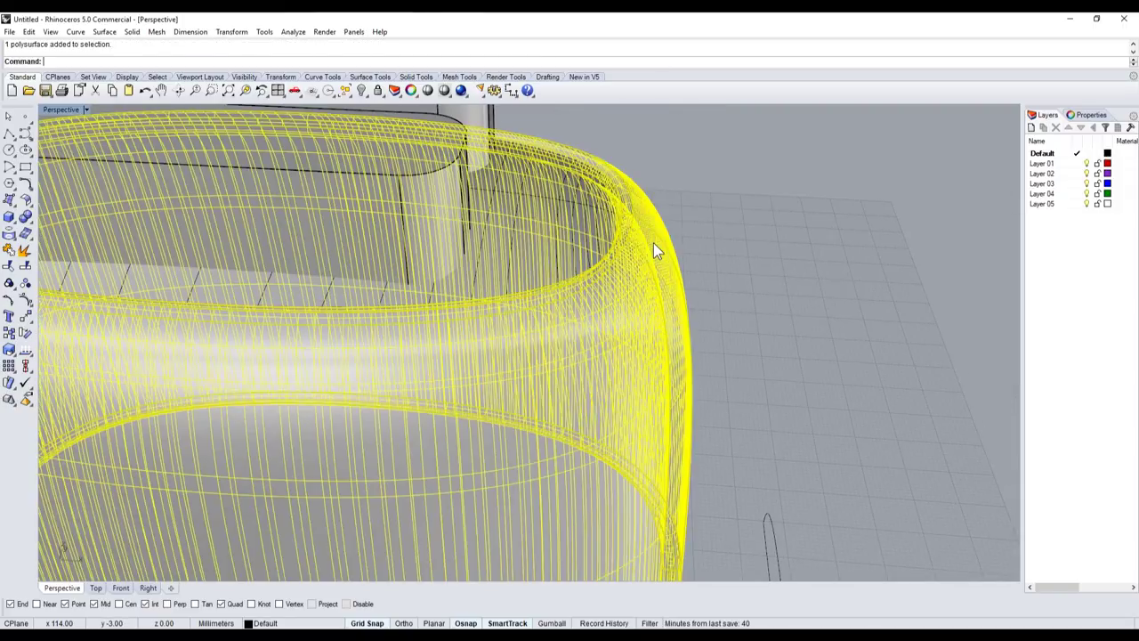
- Repeat the offset on the outer body surface with the default direction
{"action": "key", "text": "Return"}
{"action": "left_click", "coordinate": [647, 265]}
{"action": "key", "text": "Return"}
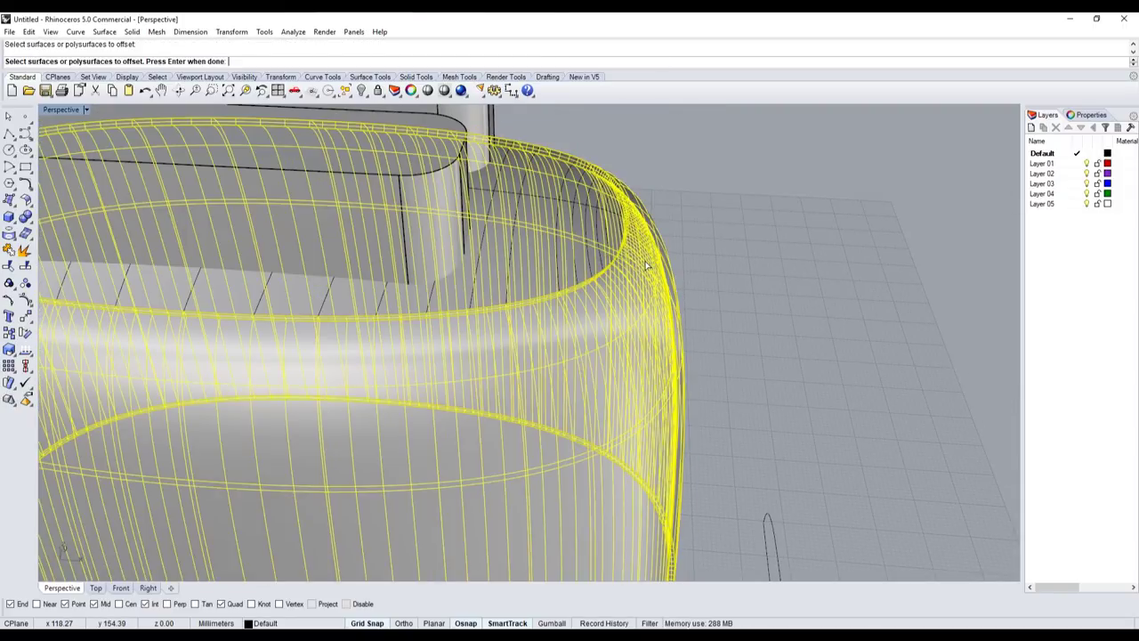
{"action": "key", "text": "Return"}
- Hide the new offset rim surface, then undo the hide to show it again
{"action": "left_click", "coordinate": [556, 245]}
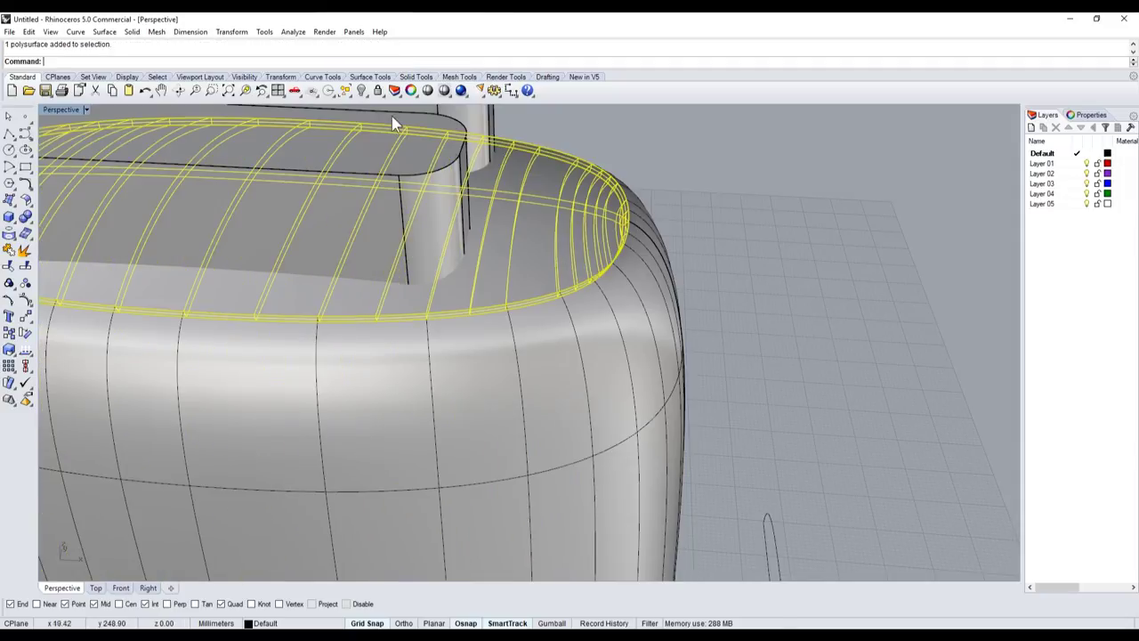
{"action": "left_click", "coordinate": [361, 90]}
{"action": "key", "text": "ctrl+z"}
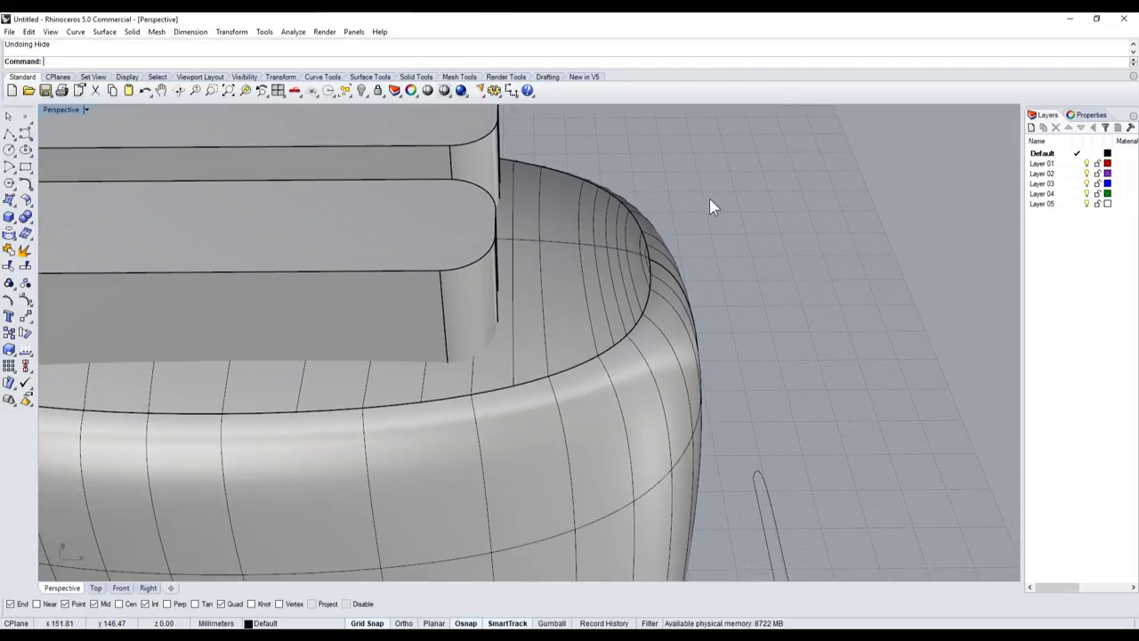
{"action": "scroll", "coordinate": [709, 199], "scroll_direction": "down", "scroll_amount": 5}
{"action": "scroll", "coordinate": [638, 319], "scroll_direction": "up", "scroll_amount": 6}
- Zoom out and restore the four-viewport layout from the Perspective view
{"action": "scroll", "coordinate": [650, 272], "scroll_direction": "up", "scroll_amount": 5}
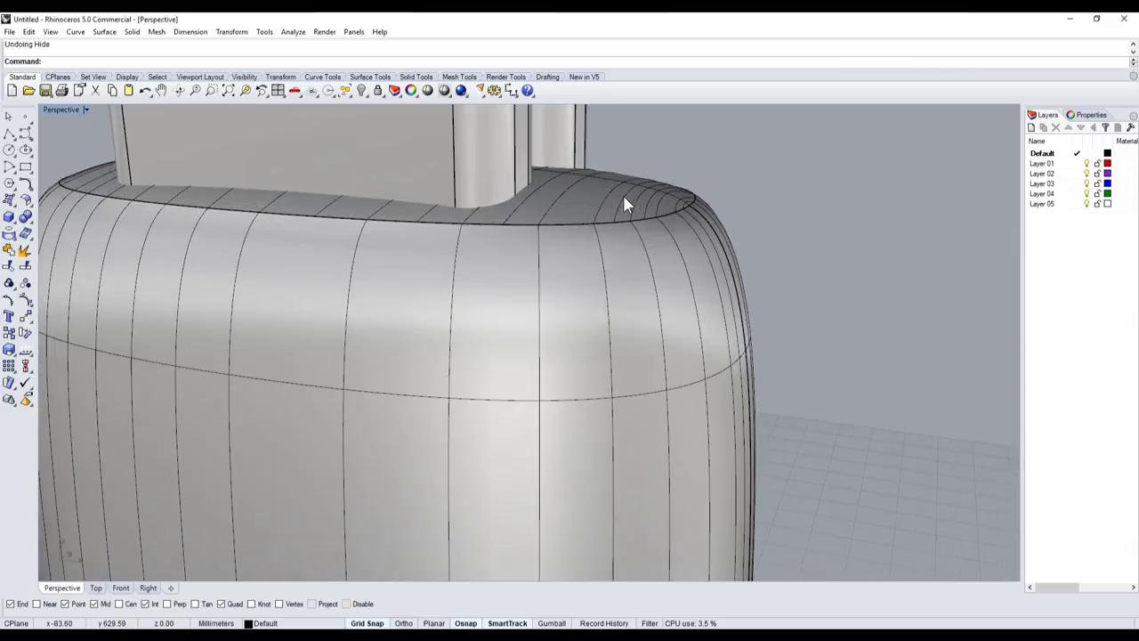
{"action": "scroll", "coordinate": [677, 211], "scroll_direction": "down", "scroll_amount": 2}
{"action": "scroll", "coordinate": [647, 250], "scroll_direction": "down", "scroll_amount": 5}
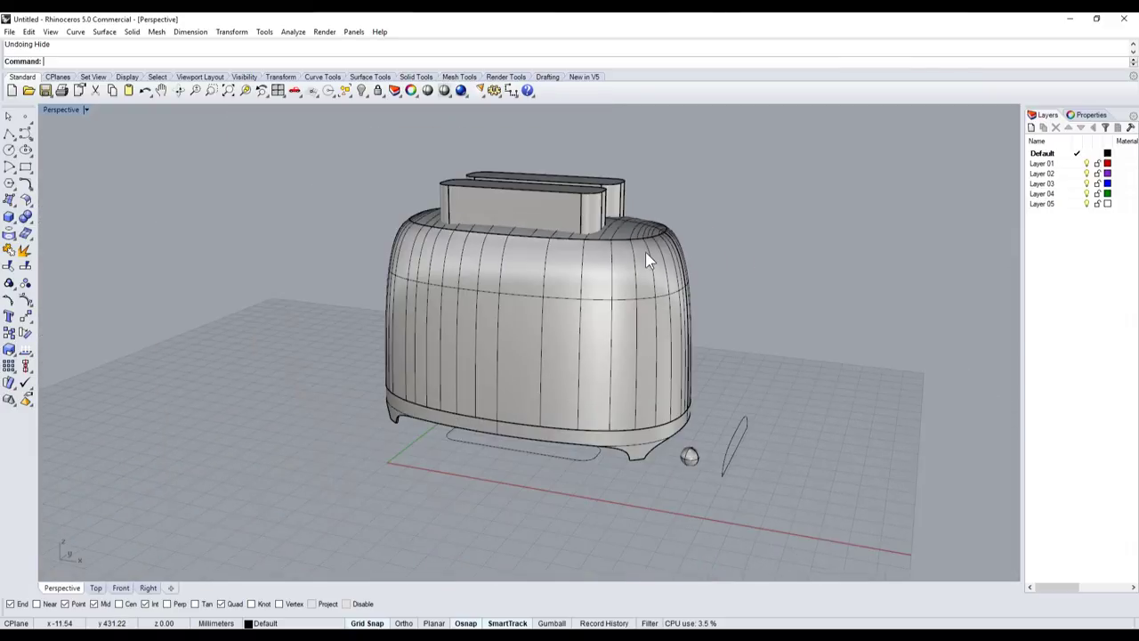
{"action": "double_click", "coordinate": [47, 107]}
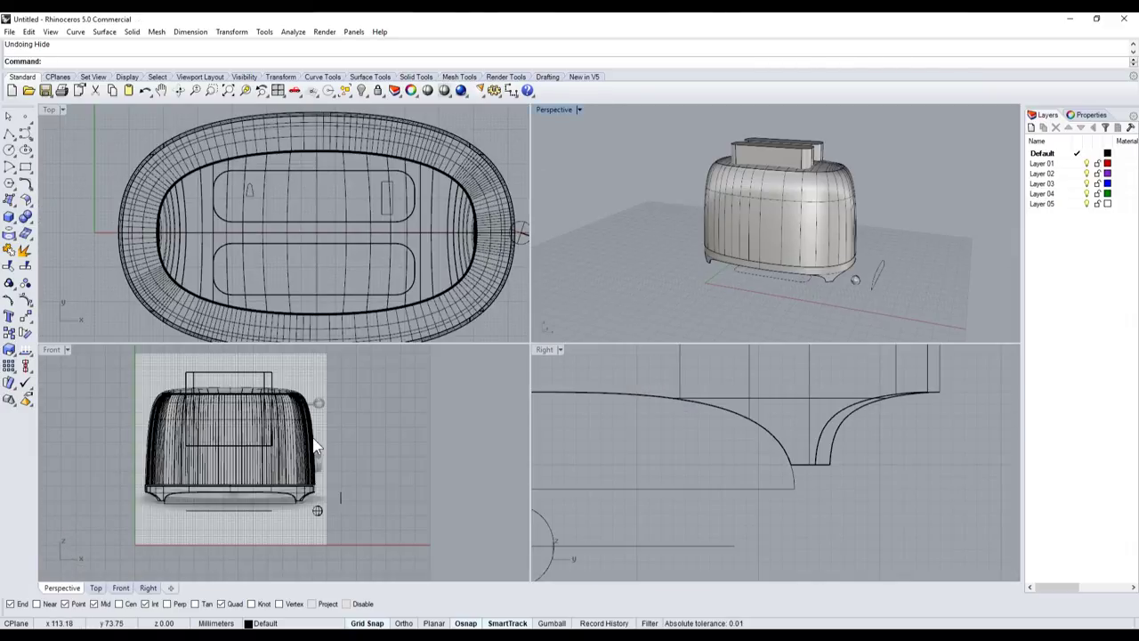
- Select and deselect the slot inserts, then zoom the Top view onto the reference photo
{"action": "left_click", "coordinate": [812, 153]}
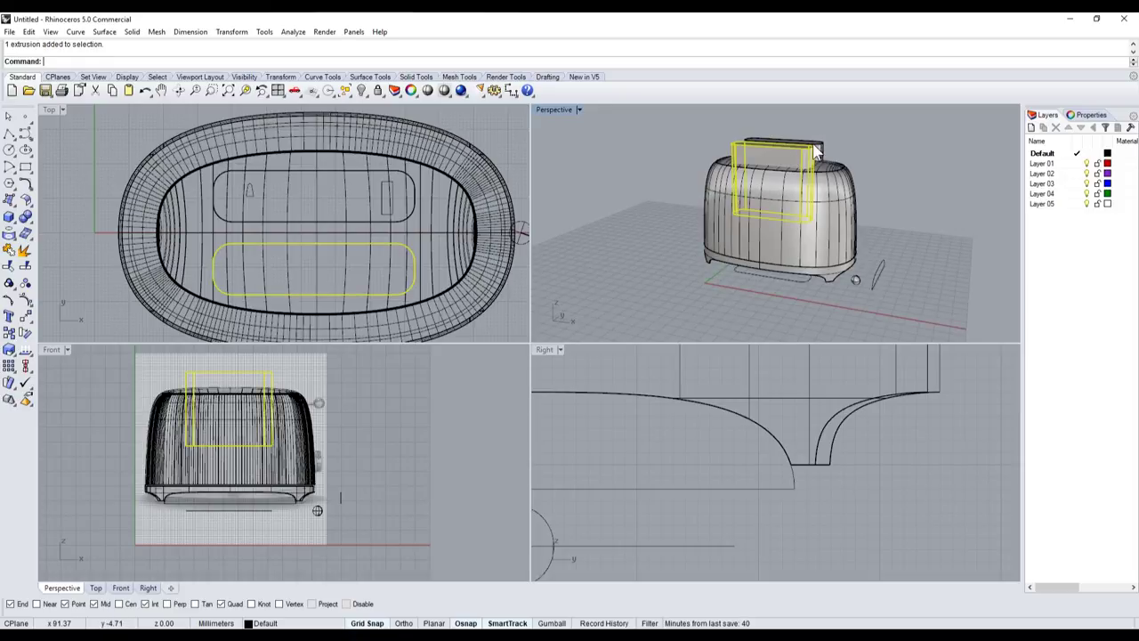
{"action": "left_click", "coordinate": [826, 149]}
{"action": "left_click", "coordinate": [830, 162]}
{"action": "left_click", "coordinate": [876, 138]}
{"action": "scroll", "coordinate": [405, 220], "scroll_direction": "down", "scroll_amount": 3}
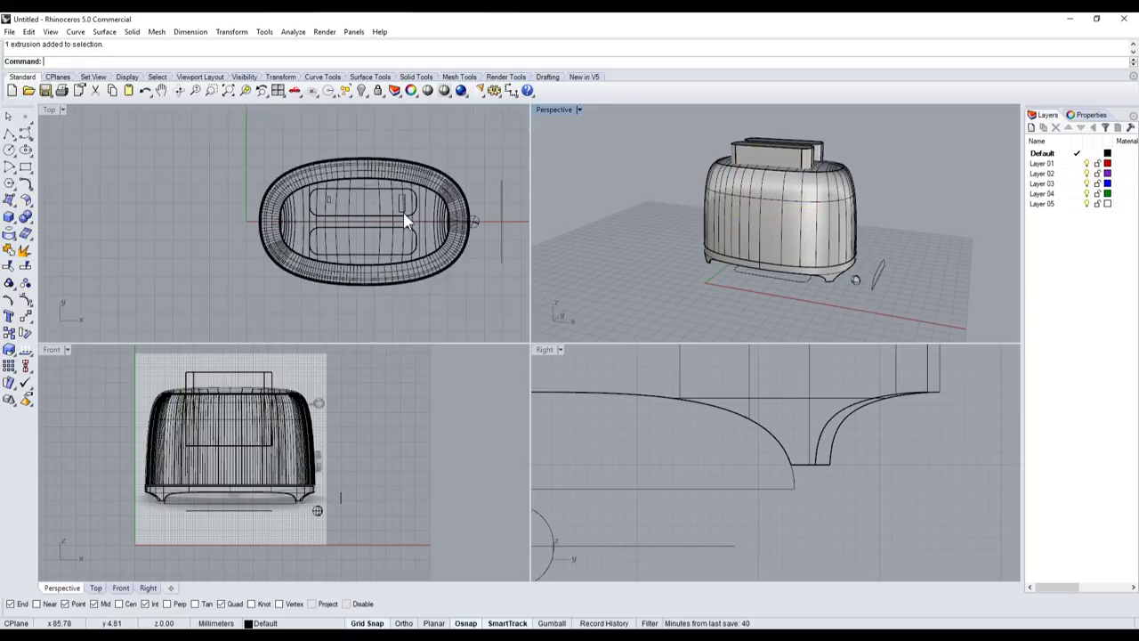
{"action": "scroll", "coordinate": [405, 220], "scroll_direction": "up", "scroll_amount": 3}
{"action": "scroll", "coordinate": [249, 230], "scroll_direction": "up", "scroll_amount": 3}
{"action": "scroll", "coordinate": [640, 472], "scroll_direction": "down", "scroll_amount": 3}
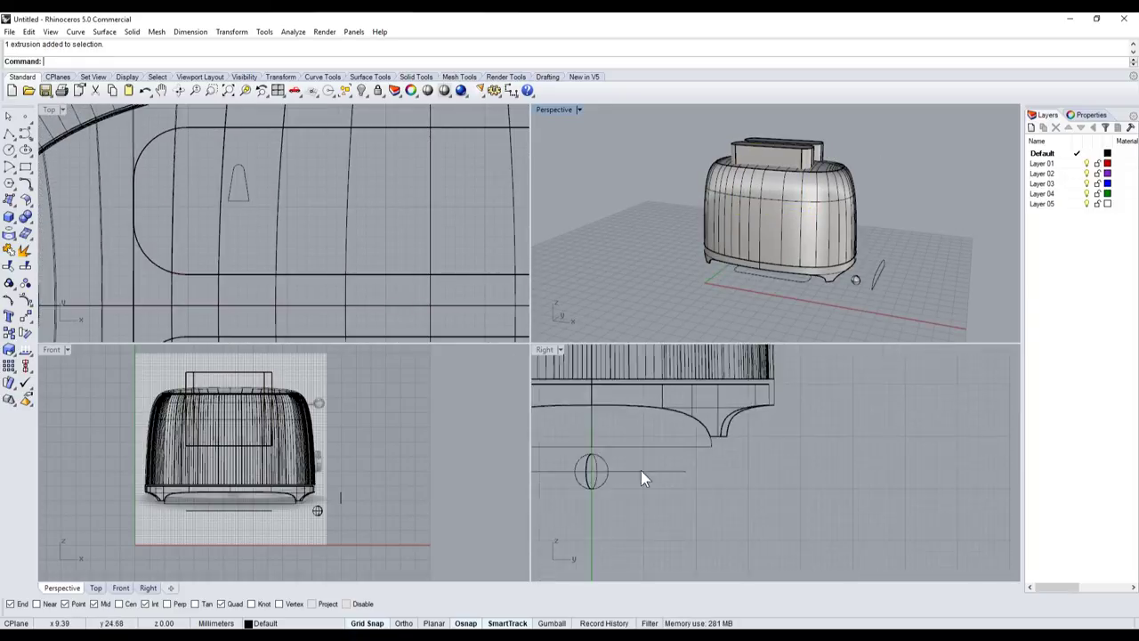
{"action": "scroll", "coordinate": [237, 235], "scroll_direction": "down", "scroll_amount": 2}
{"action": "scroll", "coordinate": [267, 258], "scroll_direction": "down", "scroll_amount": 2}
{"action": "scroll", "coordinate": [267, 256], "scroll_direction": "up", "scroll_amount": 2}
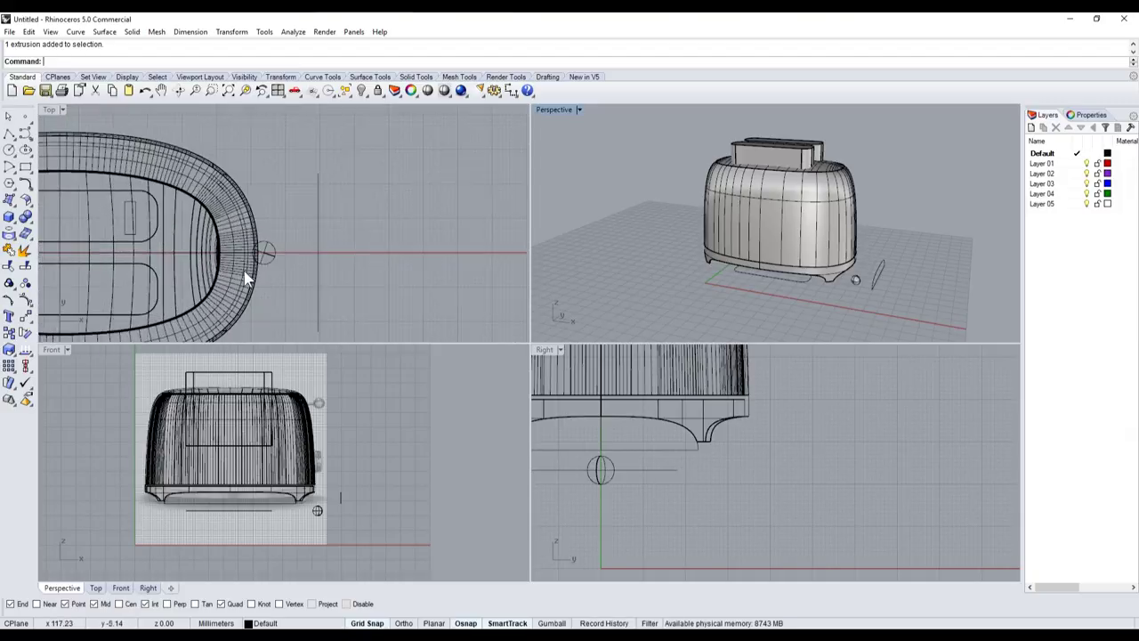
{"action": "scroll", "coordinate": [291, 249], "scroll_direction": "up", "scroll_amount": 2}
{"action": "scroll", "coordinate": [291, 250], "scroll_direction": "down", "scroll_amount": 4}
{"action": "scroll", "coordinate": [285, 262], "scroll_direction": "down", "scroll_amount": 2}
{"action": "scroll", "coordinate": [365, 190], "scroll_direction": "up", "scroll_amount": 5}
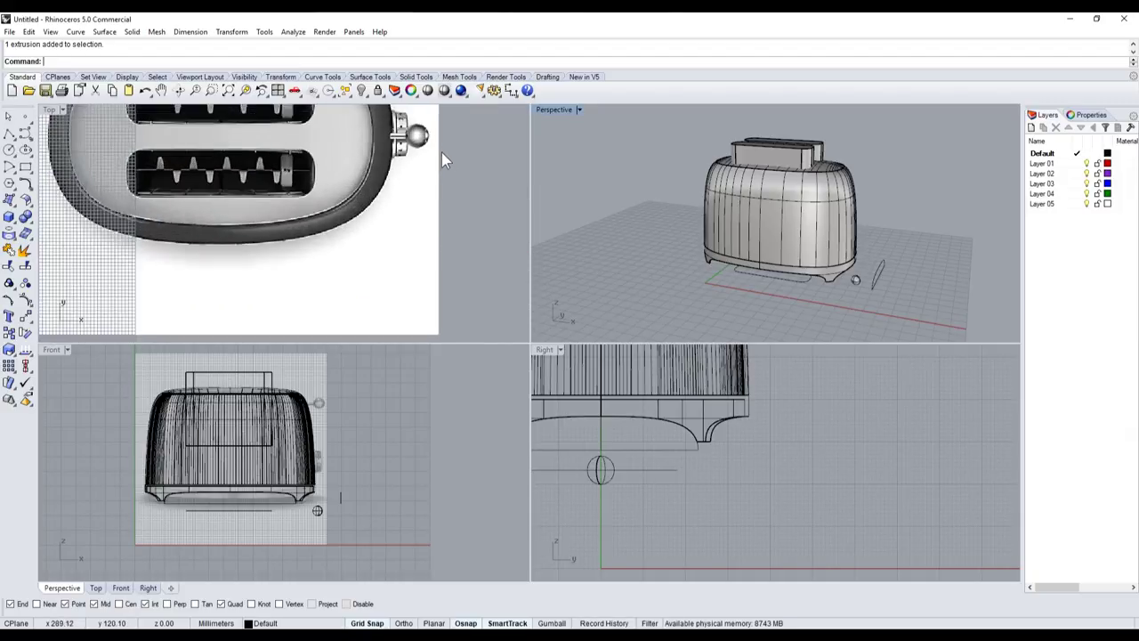
{"action": "scroll", "coordinate": [442, 152], "scroll_direction": "down", "scroll_amount": 2}
{"action": "scroll", "coordinate": [408, 182], "scroll_direction": "down", "scroll_amount": 2}
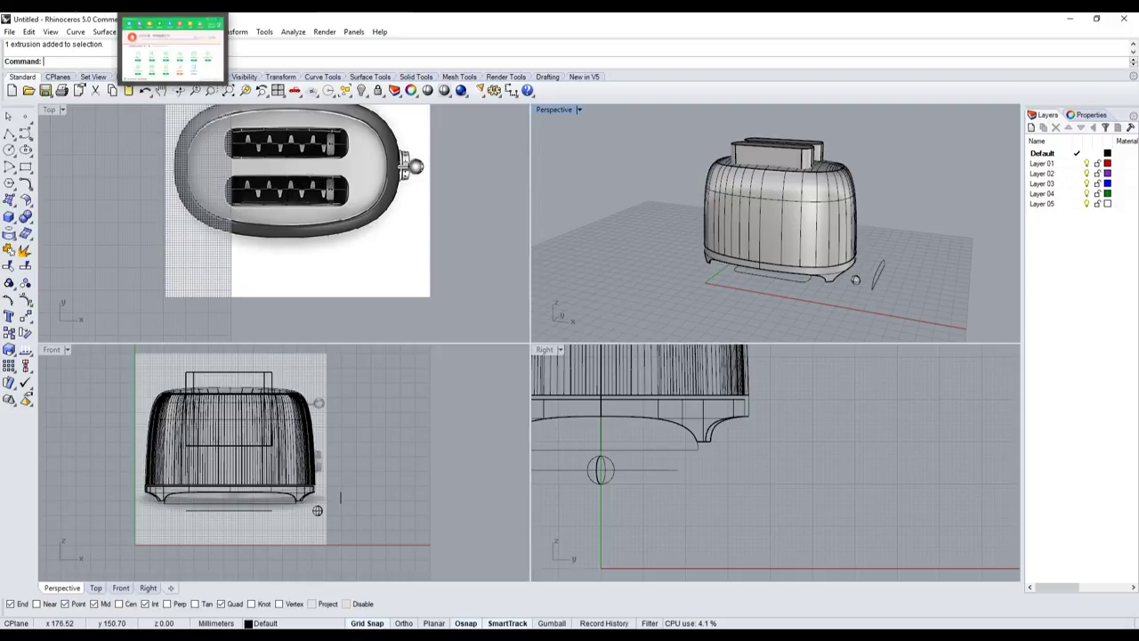
- Search Google Images for 'smeg toaster front view'
{"action": "scroll", "coordinate": [361, 218], "scroll_direction": "up", "scroll_amount": 1}
{"action": "scroll", "coordinate": [362, 218], "scroll_direction": "up", "scroll_amount": 2}
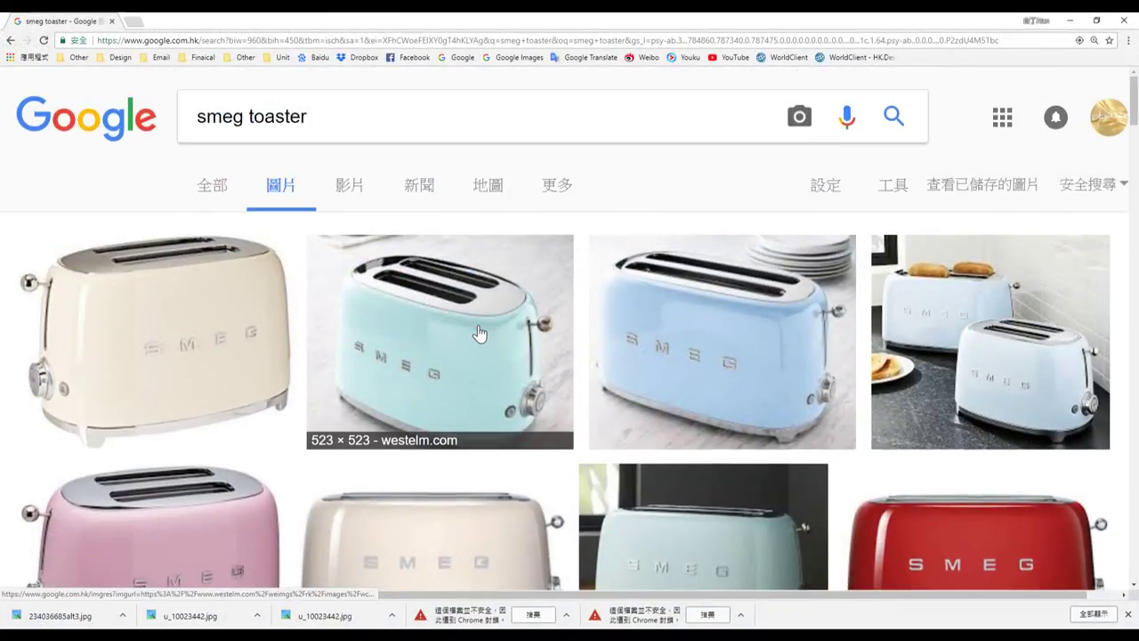
{"action": "scroll", "coordinate": [467, 321], "scroll_direction": "down", "scroll_amount": 2}
{"action": "scroll", "coordinate": [401, 281], "scroll_direction": "up", "scroll_amount": 2}
{"action": "left_click", "coordinate": [334, 118]}
{"action": "type", "text": "front v"}
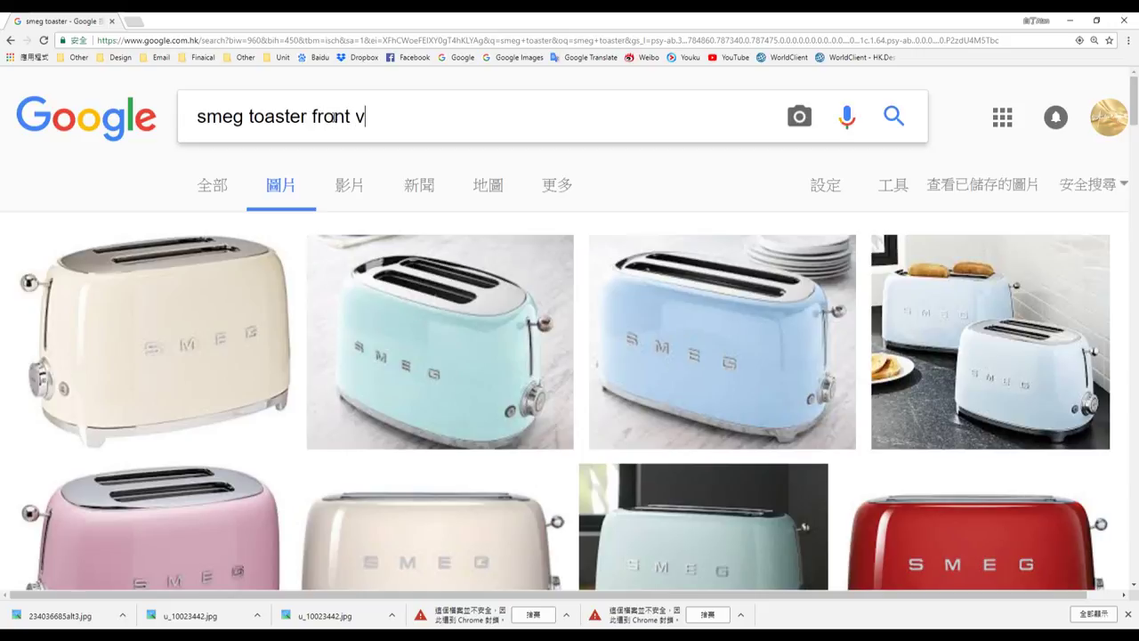
{"action": "type", "text": "iew"}
{"action": "key", "text": "Return"}
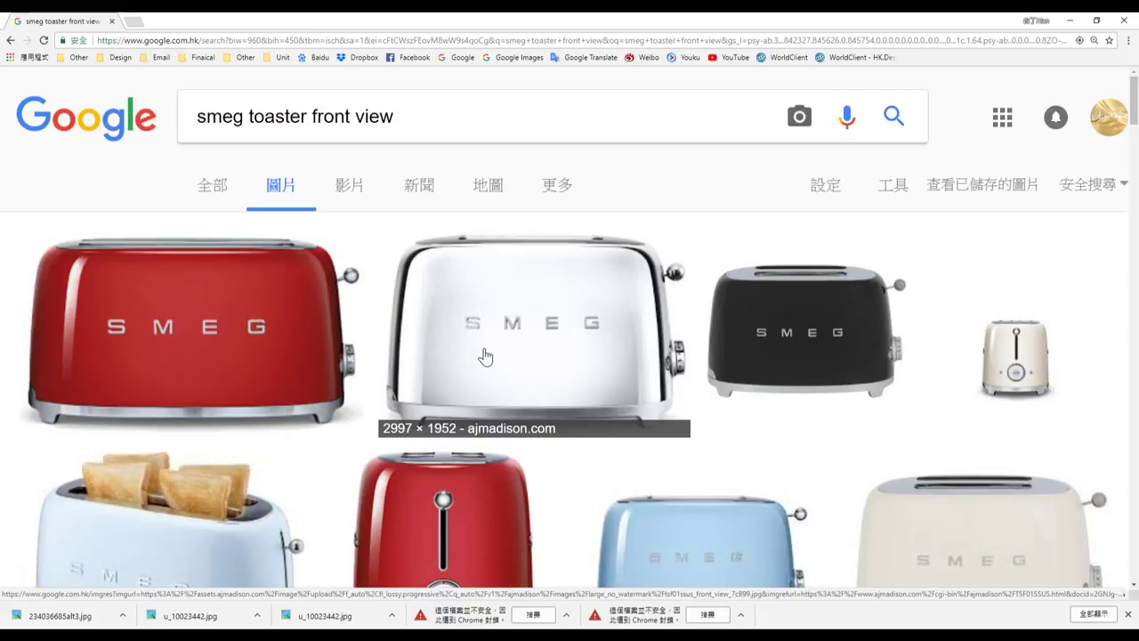
- Open the small cream toaster photo and save it as TSF01CRUS_6
{"action": "left_click", "coordinate": [1127, 614]}
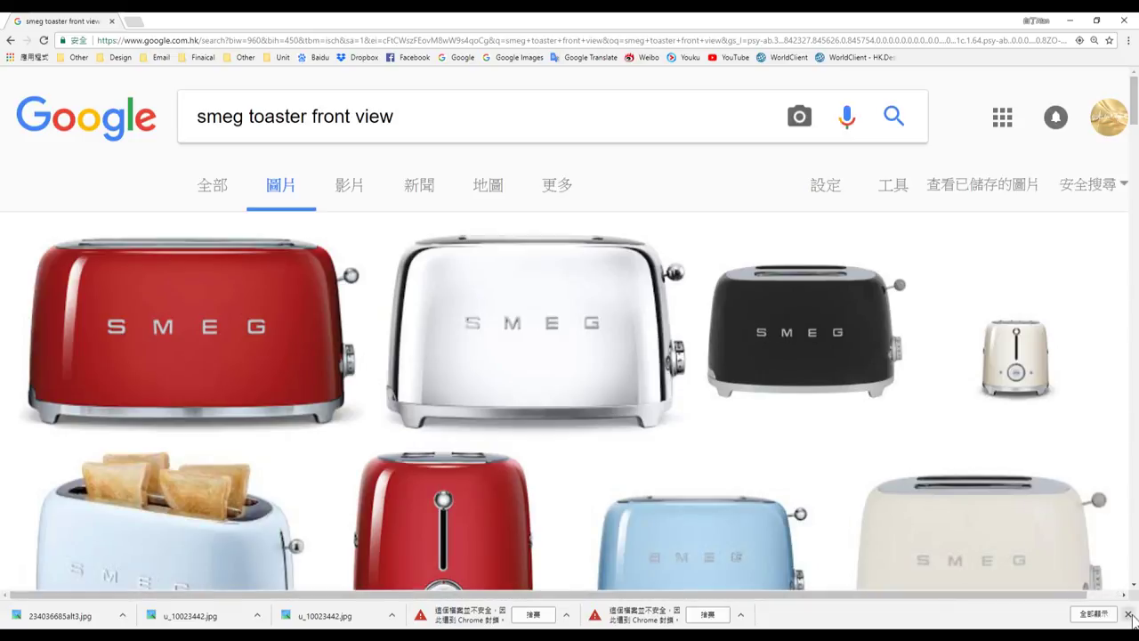
{"action": "scroll", "coordinate": [330, 330], "scroll_direction": "down", "scroll_amount": 2}
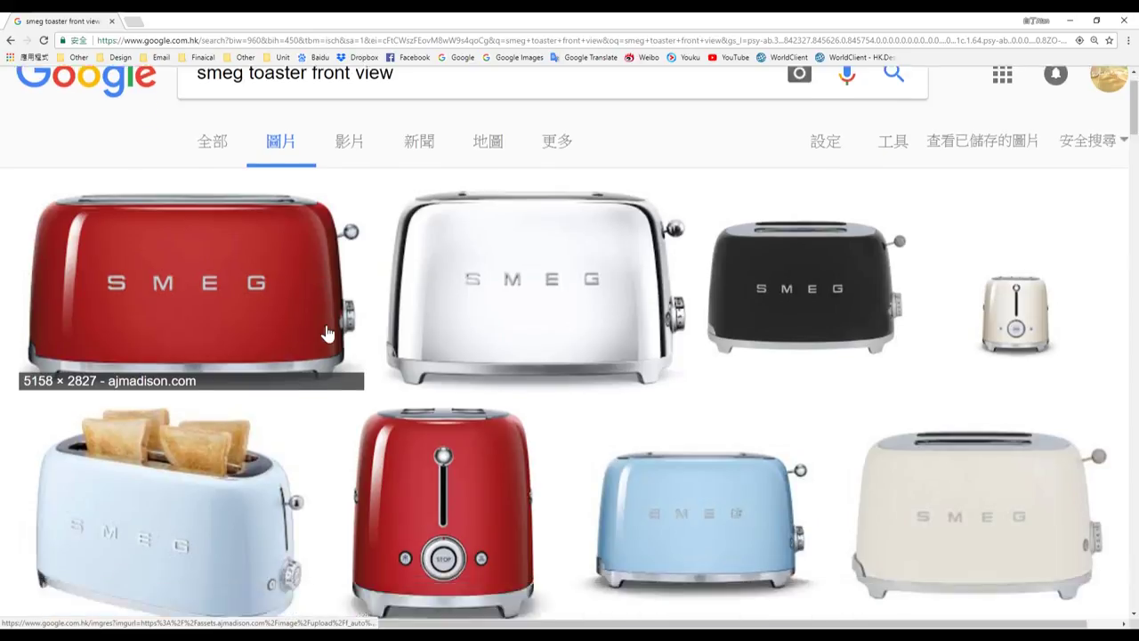
{"action": "left_click", "coordinate": [1019, 233]}
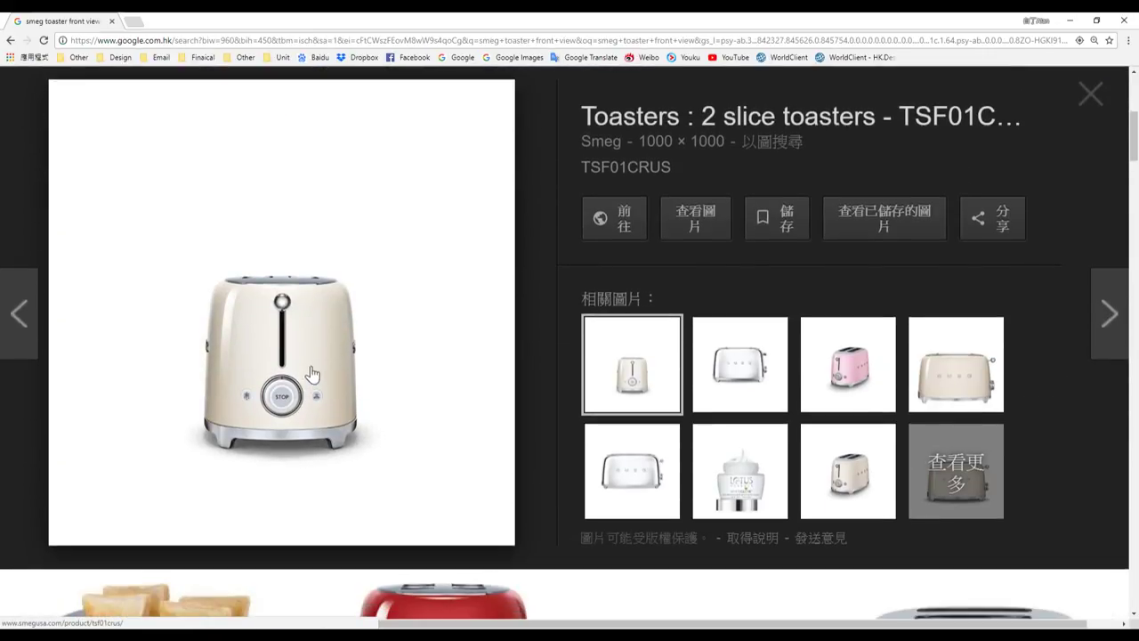
{"action": "right_click", "coordinate": [390, 303]}
{"action": "left_click", "coordinate": [446, 408]}
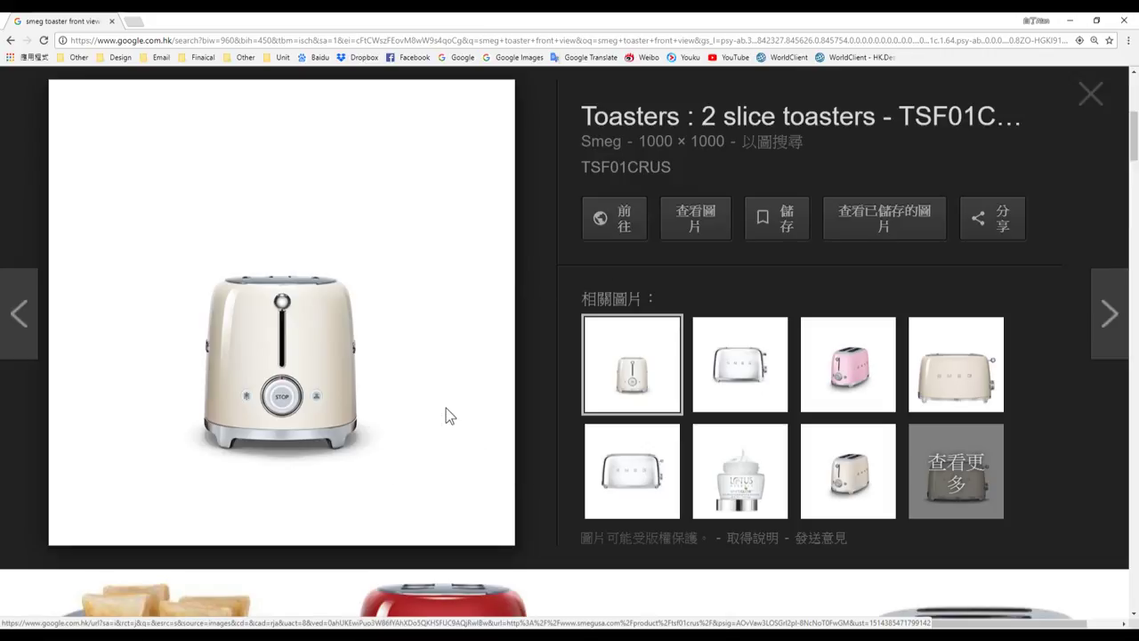
{"action": "left_click", "coordinate": [469, 312]}
{"action": "scroll", "coordinate": [711, 487], "scroll_direction": "down", "scroll_amount": 5}
- Place TSF01CRUS_6 as a background image in the Right view
{"action": "left_click", "coordinate": [826, 459]}
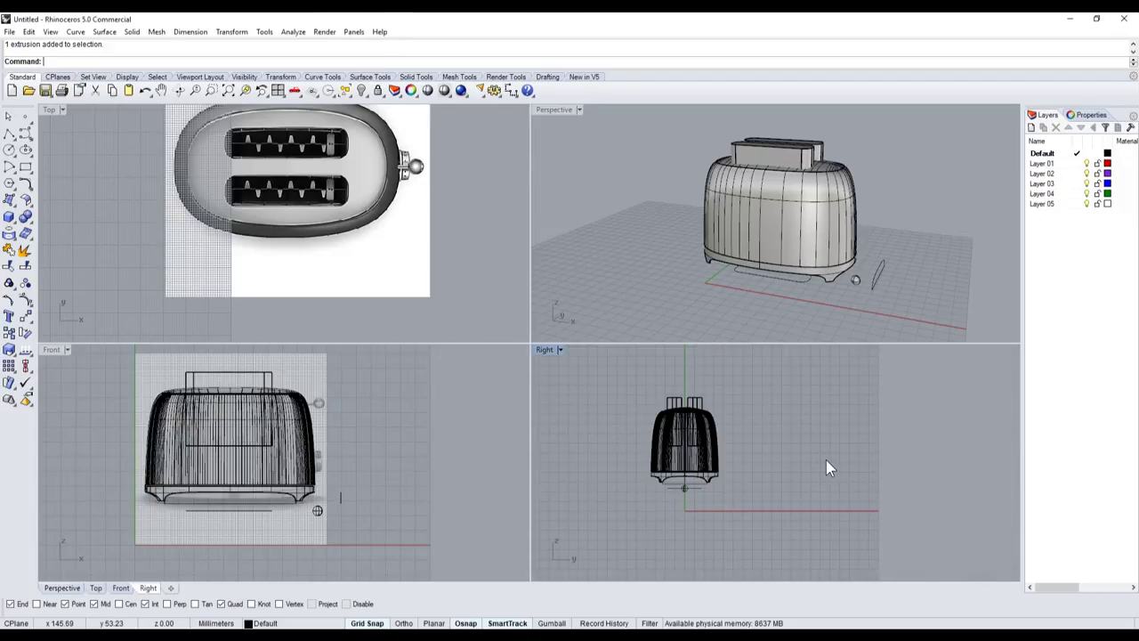
{"action": "left_click", "coordinate": [281, 93]}
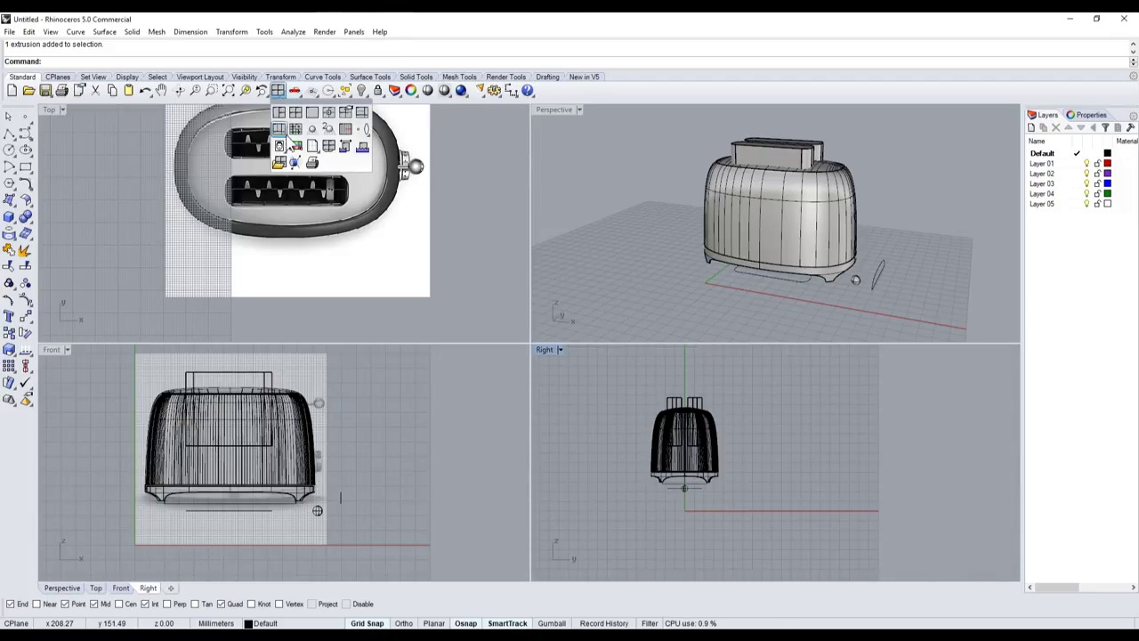
{"action": "left_click", "coordinate": [295, 167]}
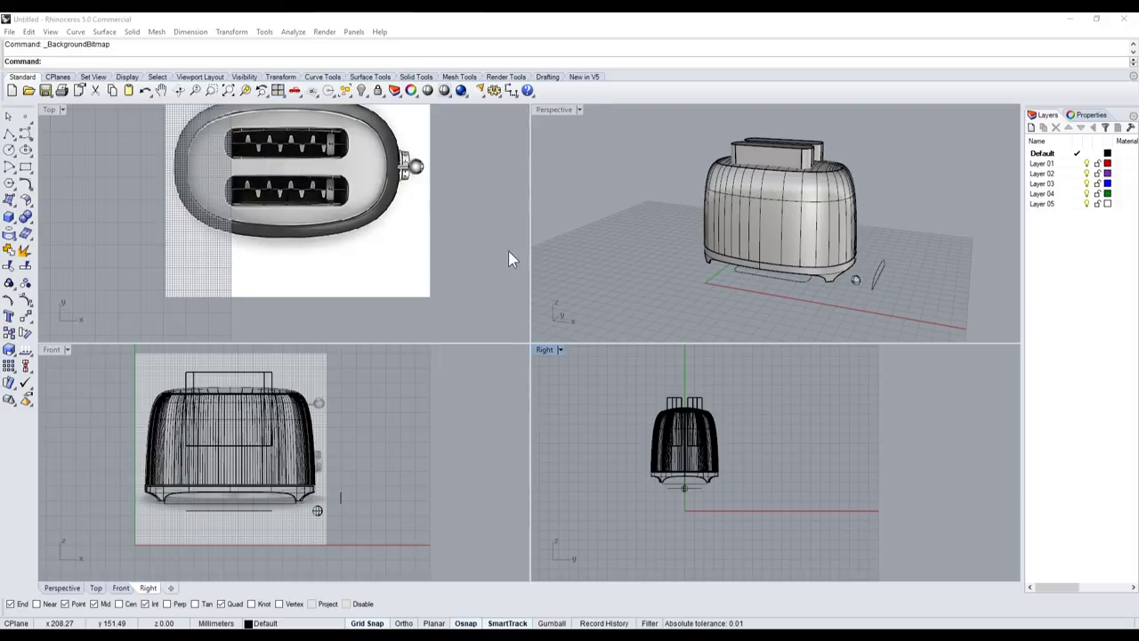
{"action": "double_click", "coordinate": [521, 352]}
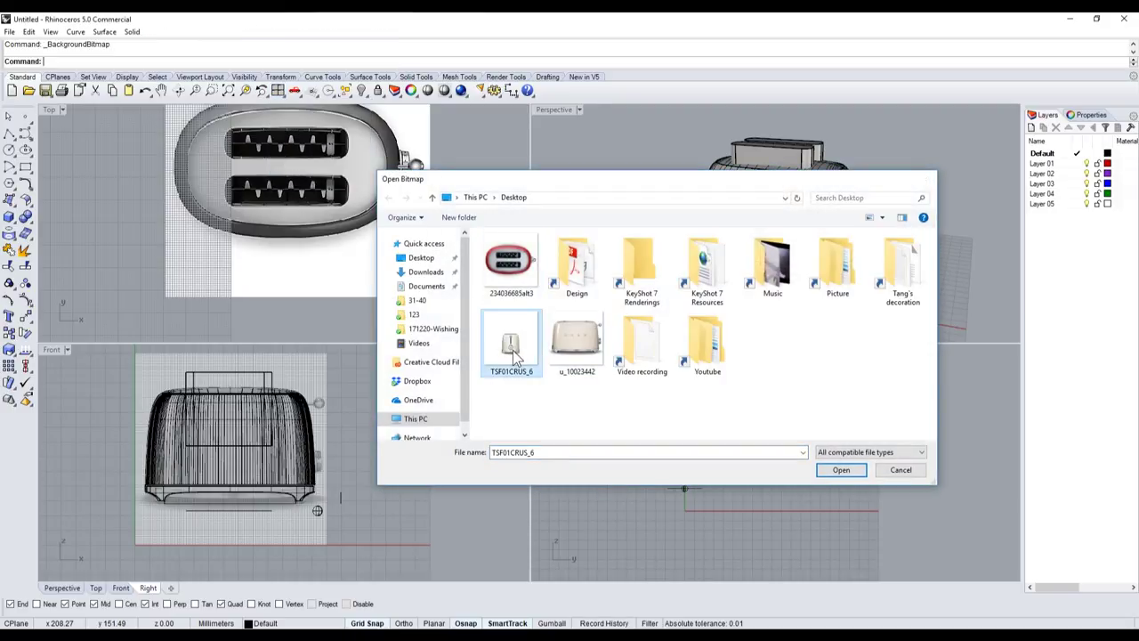
{"action": "left_click", "coordinate": [858, 376]}
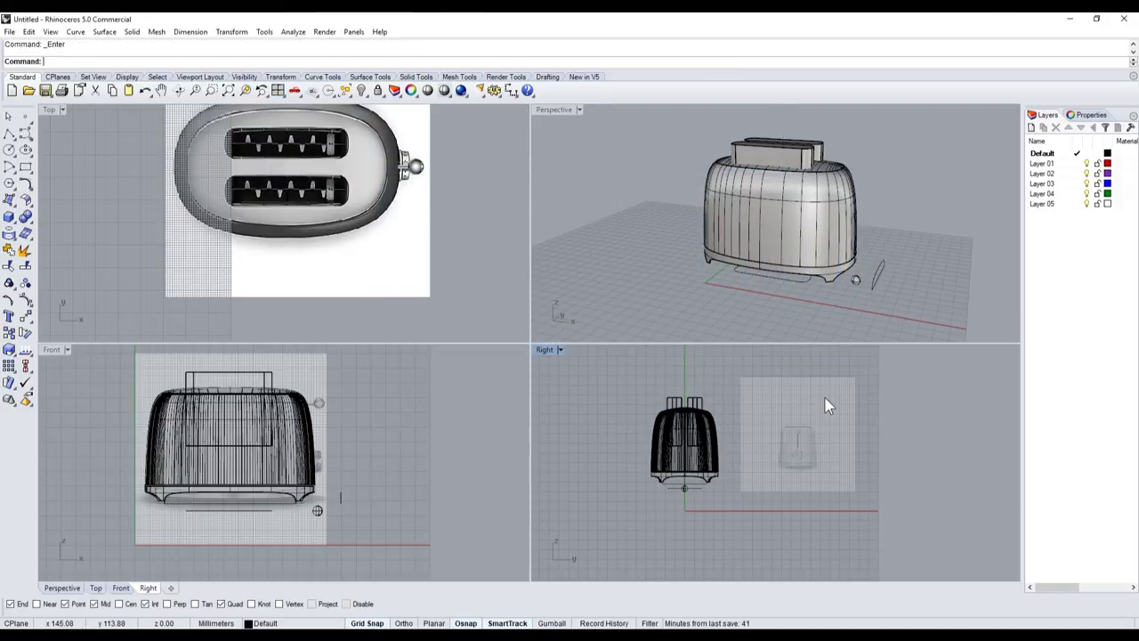
- Maximize the Right view and zoom to frame the wireframe beside the photo
{"action": "double_click", "coordinate": [542, 350]}
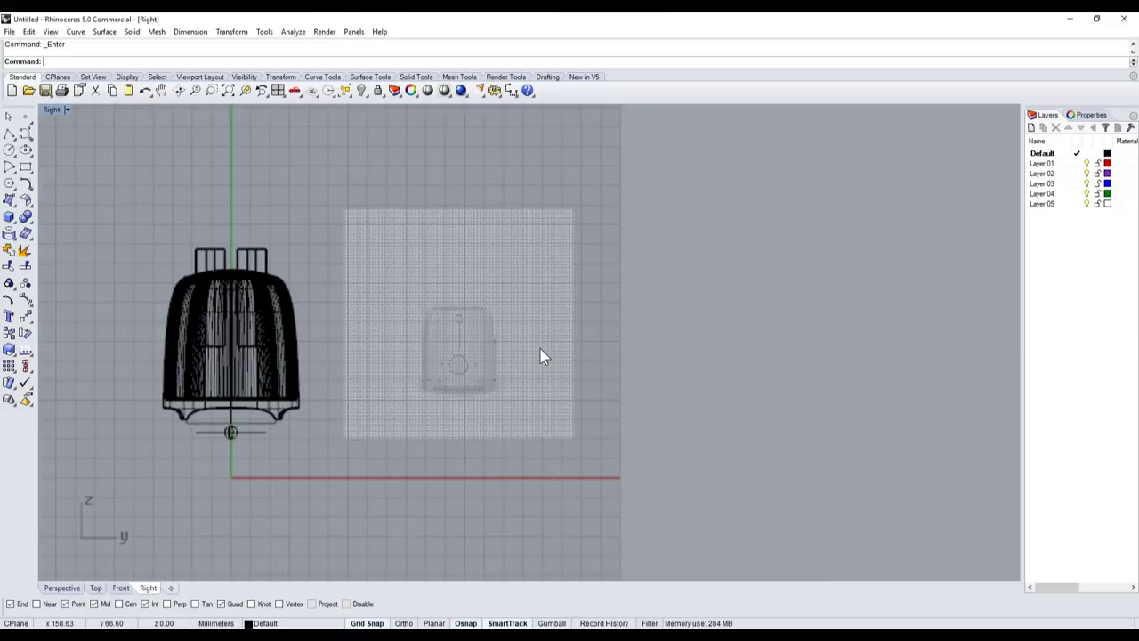
{"action": "scroll", "coordinate": [541, 353], "scroll_direction": "up", "scroll_amount": 4}
{"action": "scroll", "coordinate": [467, 343], "scroll_direction": "up", "scroll_amount": 2}
{"action": "scroll", "coordinate": [472, 355], "scroll_direction": "down", "scroll_amount": 5}
{"action": "scroll", "coordinate": [494, 365], "scroll_direction": "up", "scroll_amount": 4}
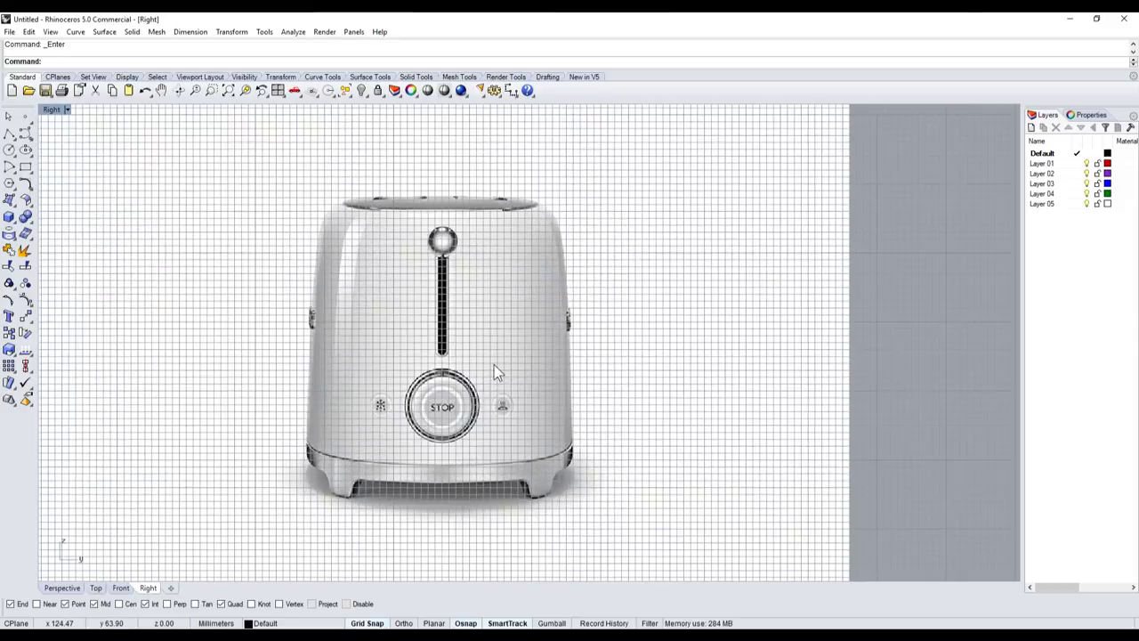
{"action": "scroll", "coordinate": [453, 331], "scroll_direction": "down", "scroll_amount": 2}
{"action": "scroll", "coordinate": [526, 328], "scroll_direction": "down", "scroll_amount": 2}
{"action": "scroll", "coordinate": [523, 327], "scroll_direction": "down", "scroll_amount": 2}
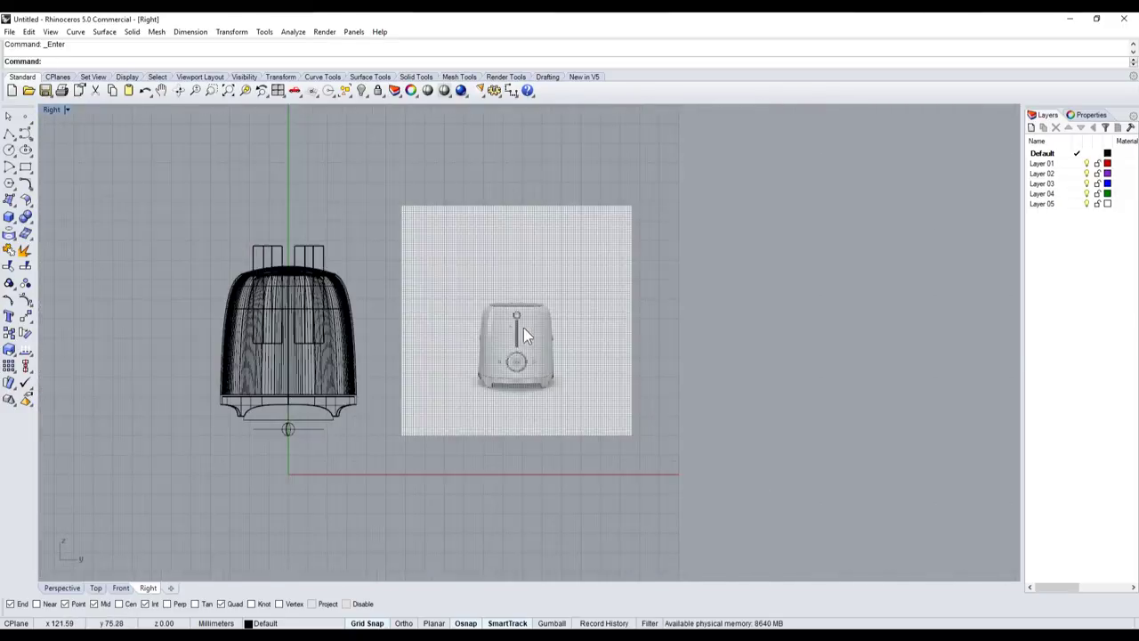
{"action": "scroll", "coordinate": [315, 425], "scroll_direction": "up", "scroll_amount": 3}
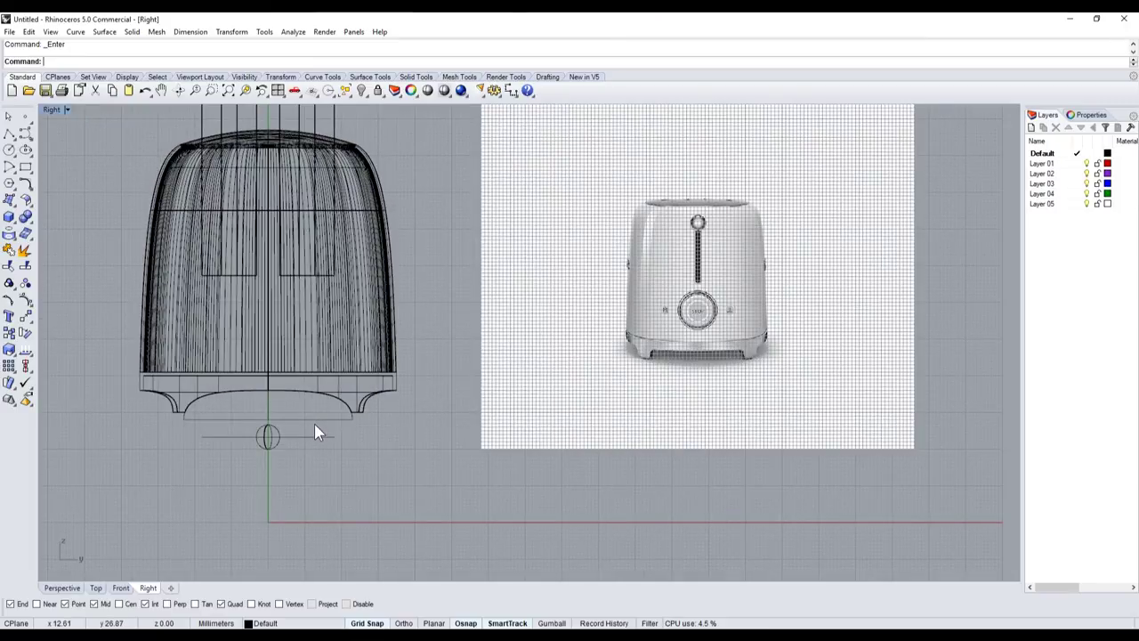
{"action": "left_click", "coordinate": [327, 422]}
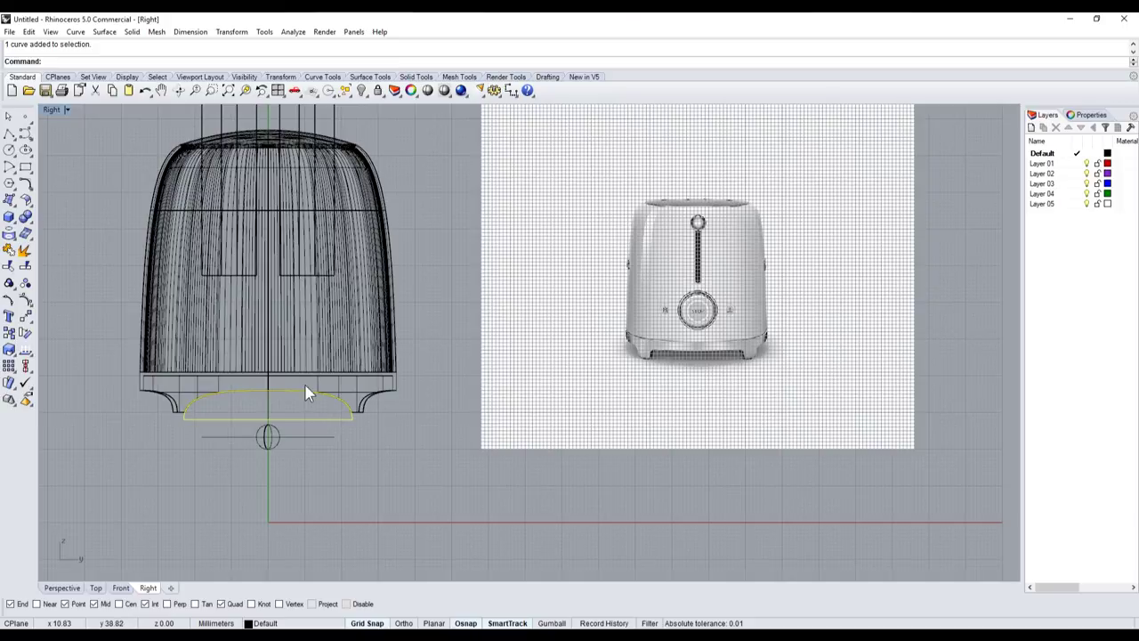
{"action": "left_click", "coordinate": [276, 446]}
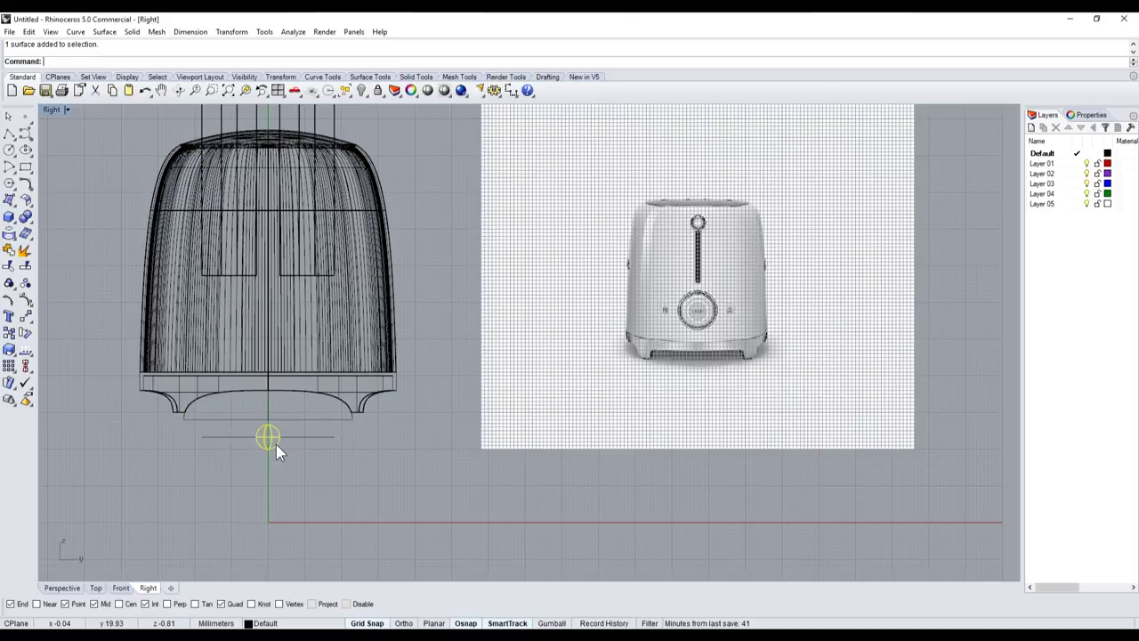
{"action": "key", "text": "ctrl+z"}
{"action": "key", "text": "Escape"}
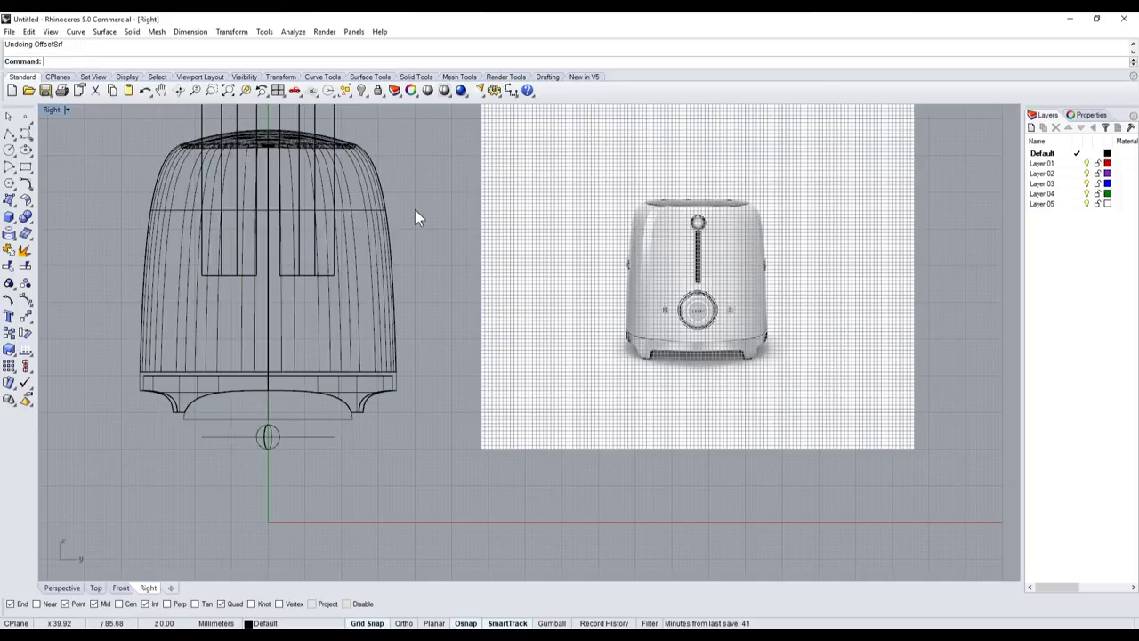
{"action": "key", "text": "ctrl+y"}
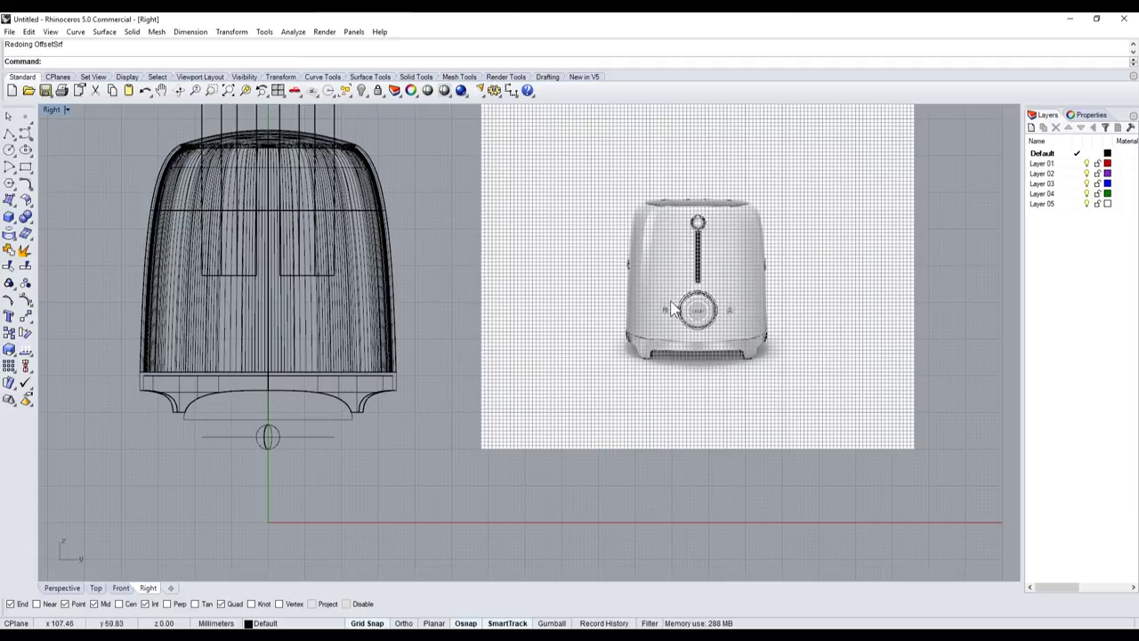
{"action": "scroll", "coordinate": [784, 293], "scroll_direction": "up", "scroll_amount": 4}
{"action": "scroll", "coordinate": [776, 296], "scroll_direction": "down", "scroll_amount": 2}
{"action": "scroll", "coordinate": [765, 296], "scroll_direction": "down", "scroll_amount": 2}
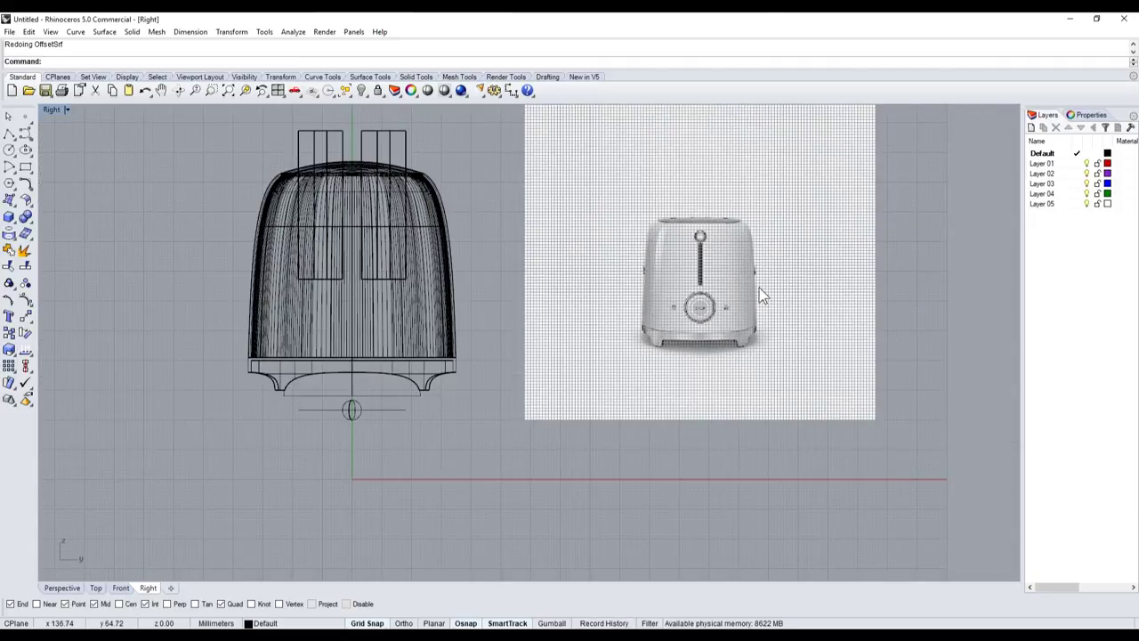
- Draw a vertical polyline from the toaster's top to its bottom middle and select it
{"action": "left_click", "coordinate": [9, 133]}
{"action": "scroll", "coordinate": [343, 142], "scroll_direction": "up", "scroll_amount": 3}
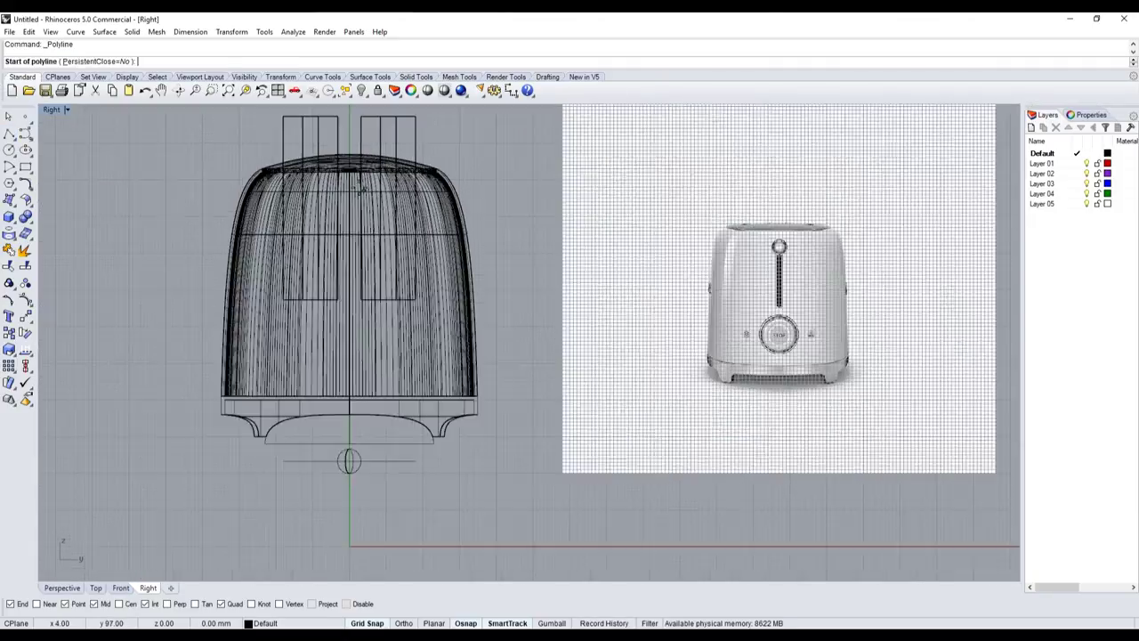
{"action": "scroll", "coordinate": [369, 148], "scroll_direction": "down", "scroll_amount": 3}
{"action": "scroll", "coordinate": [396, 168], "scroll_direction": "up", "scroll_amount": 3}
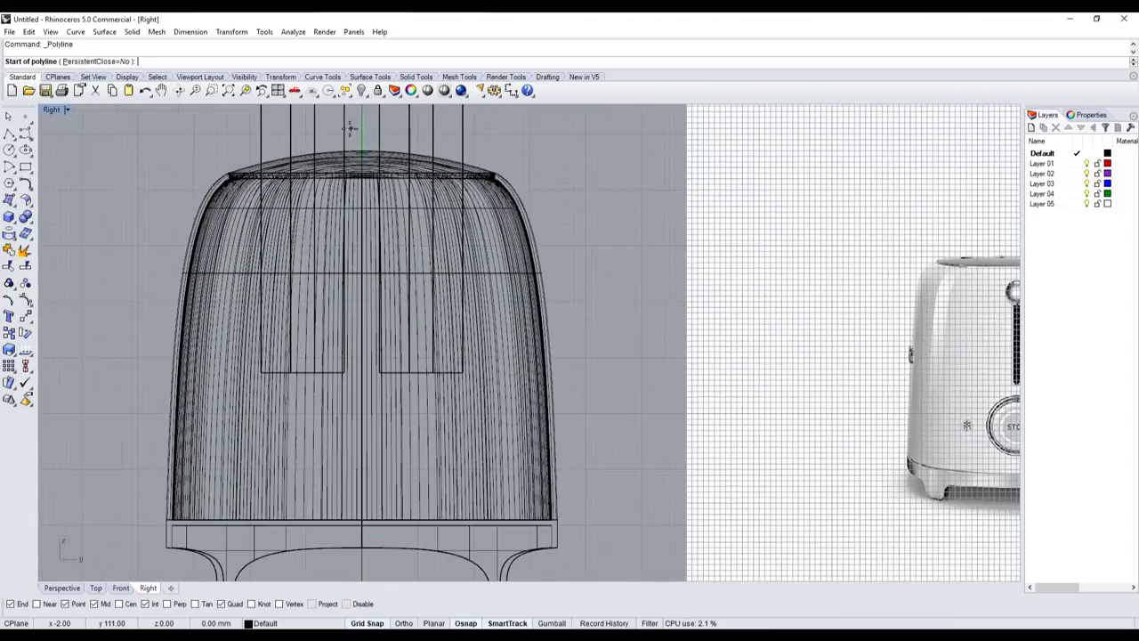
{"action": "left_click", "coordinate": [361, 145]}
{"action": "scroll", "coordinate": [361, 149], "scroll_direction": "down", "scroll_amount": 3}
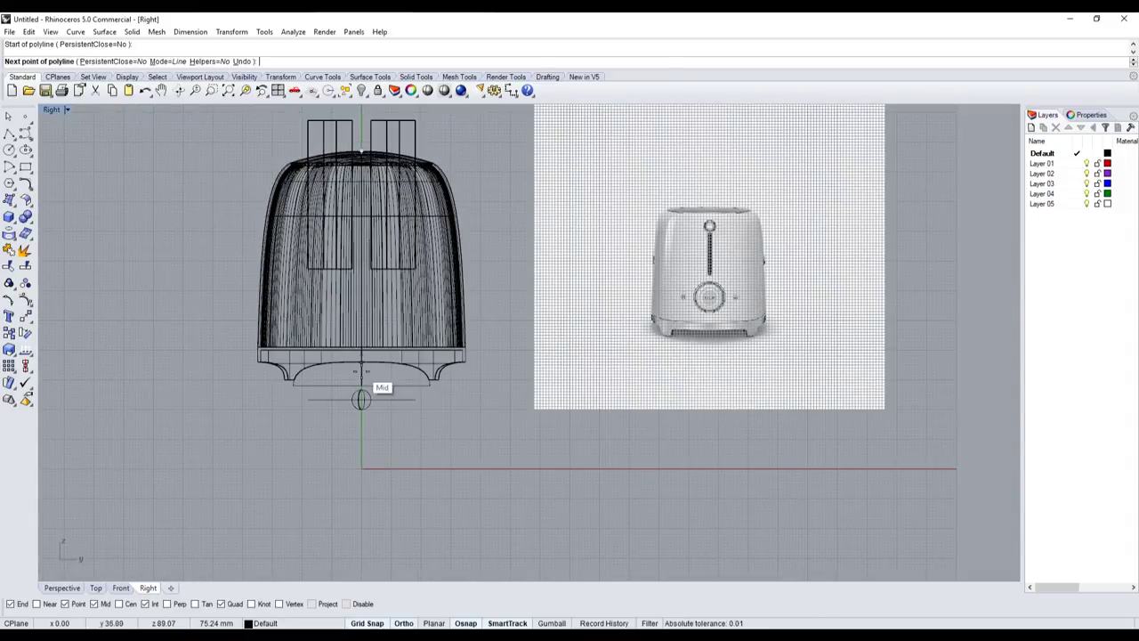
{"action": "left_click", "coordinate": [362, 354]}
{"action": "key", "text": "Return"}
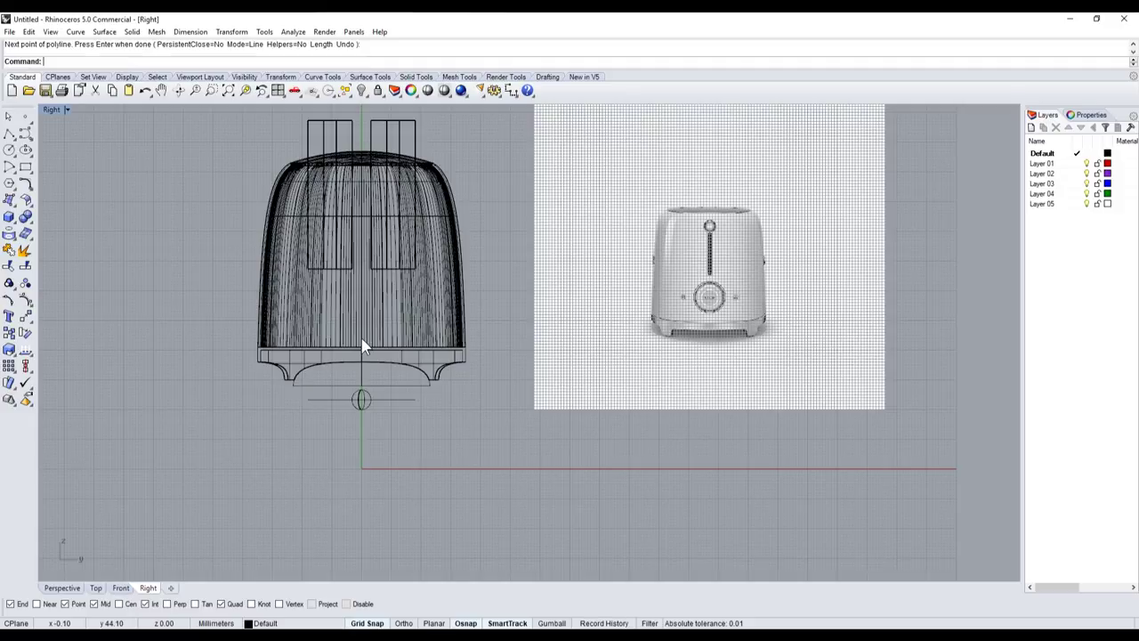
{"action": "left_click", "coordinate": [394, 367]}
{"action": "left_click", "coordinate": [394, 367]}
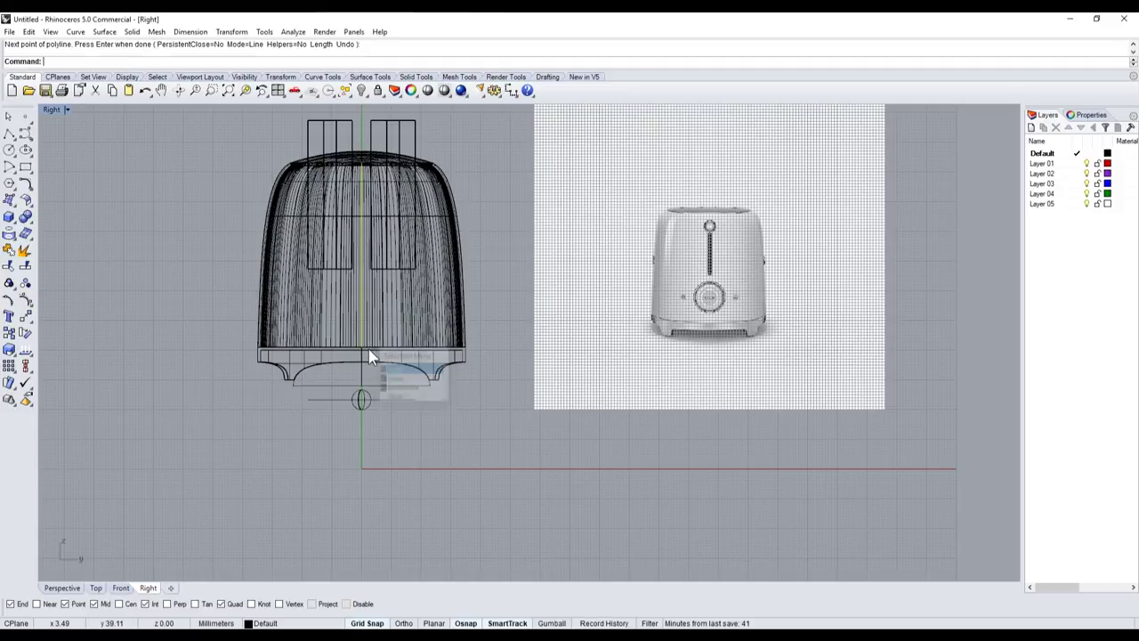
- Restore four viewports, drag the line aside, then undo the move and the polyline
{"action": "double_click", "coordinate": [52, 110]}
{"action": "scroll", "coordinate": [158, 305], "scroll_direction": "up", "scroll_amount": 5}
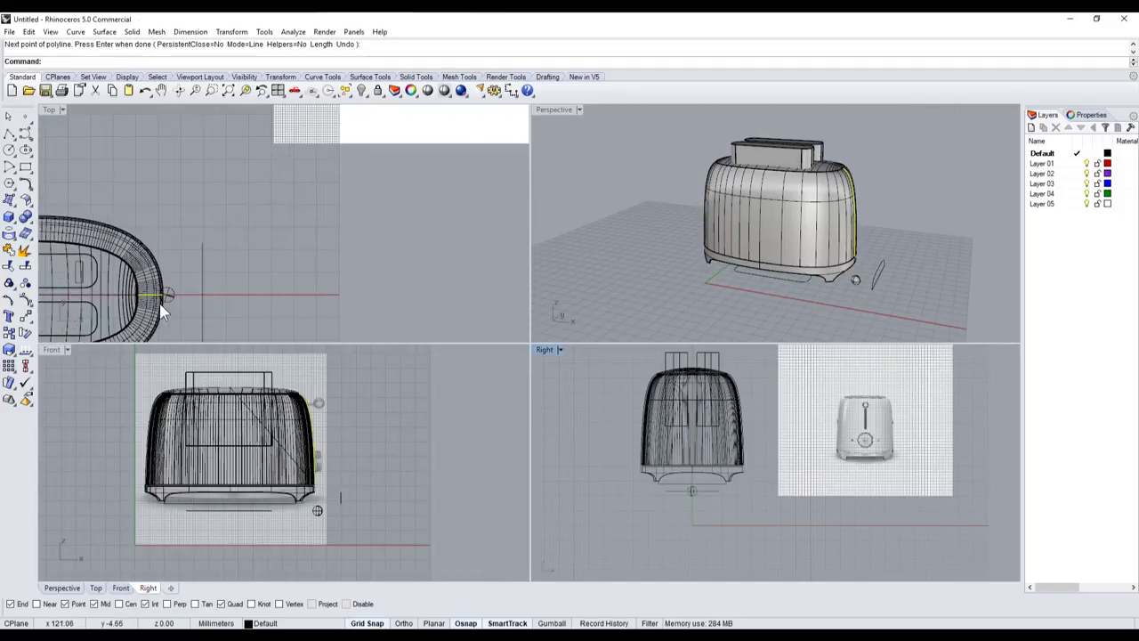
{"action": "left_click_drag", "start_coordinate": [157, 301], "coordinate": [382, 308]}
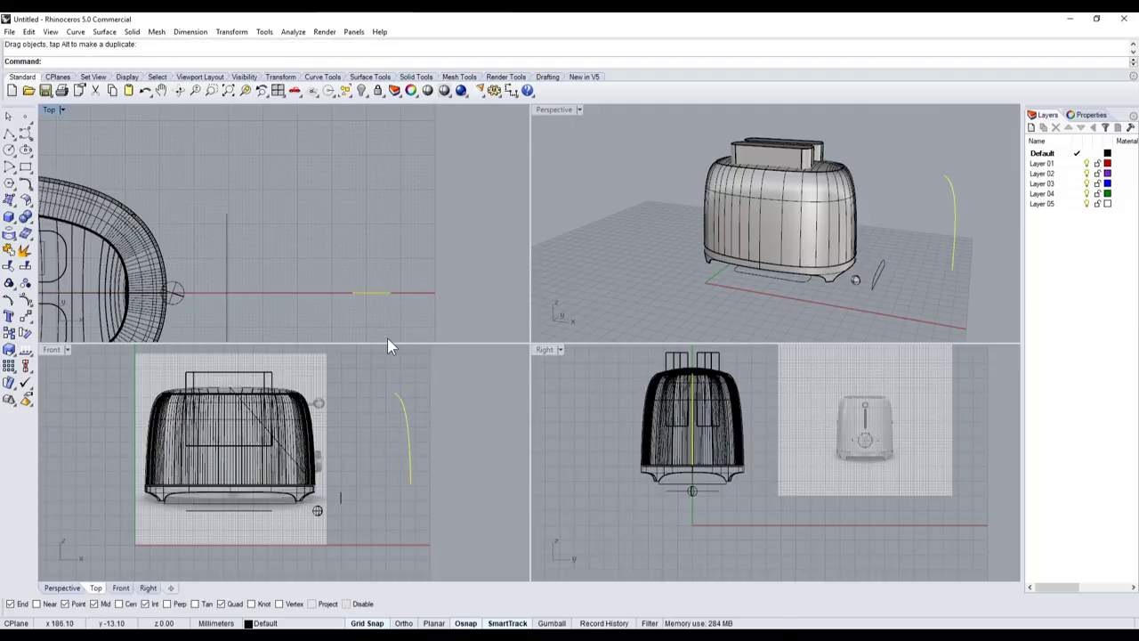
{"action": "key", "text": "ctrl+z"}
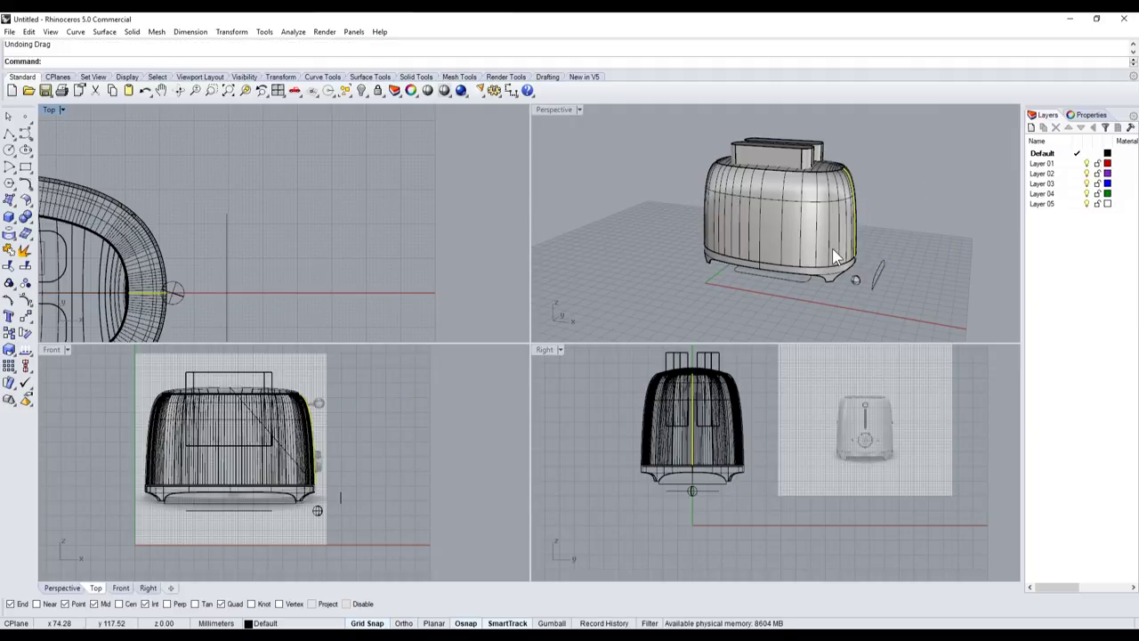
{"action": "left_click", "coordinate": [807, 386]}
{"action": "key", "text": "ctrl+z"}
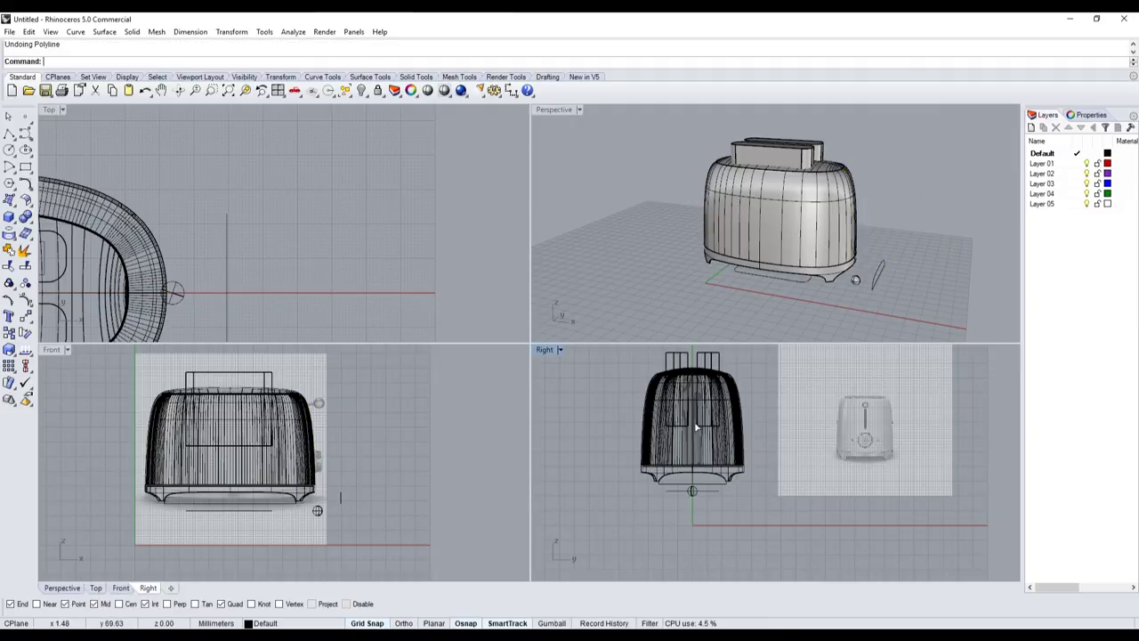
- Select the toaster body and a small side part in the side view
{"action": "left_click", "coordinate": [696, 430]}
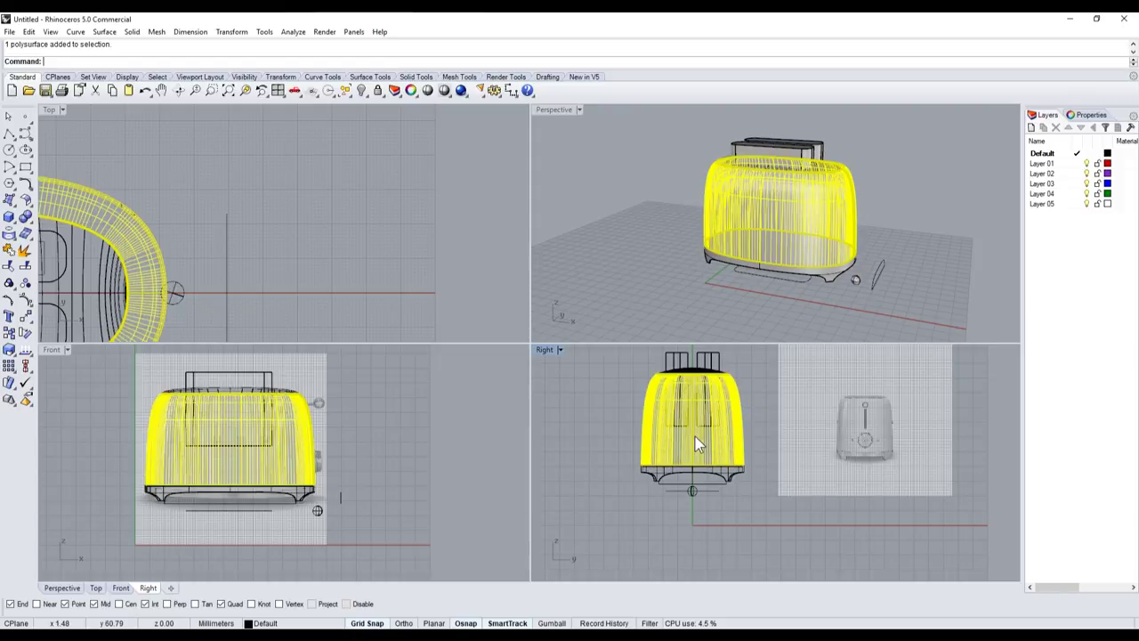
{"action": "left_click", "coordinate": [312, 430]}
{"action": "left_click", "coordinate": [360, 473]}
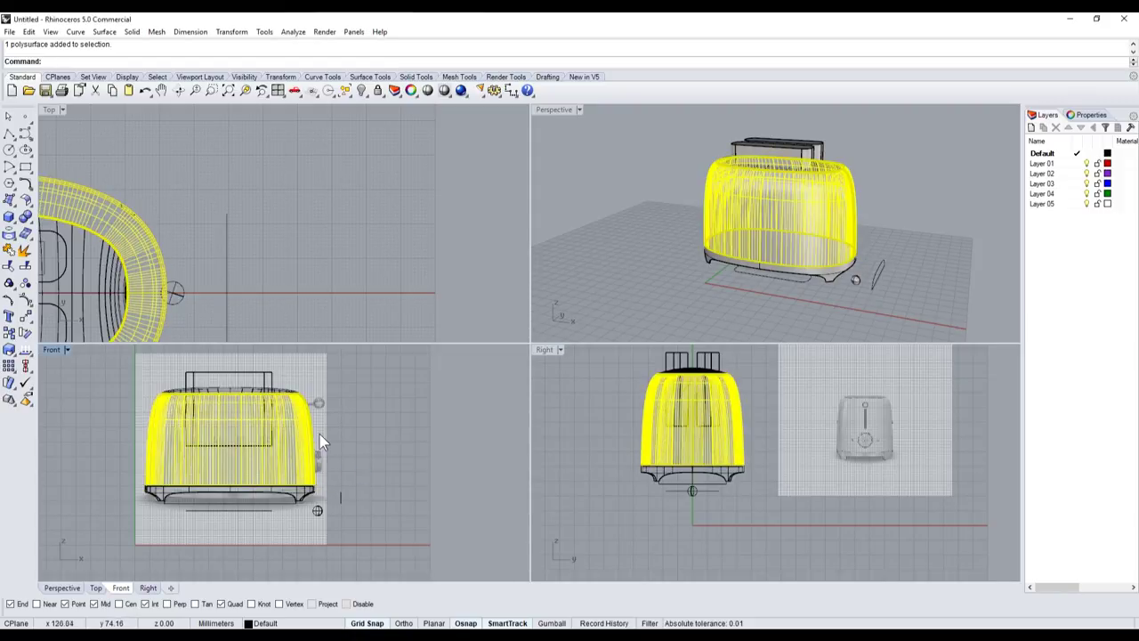
{"action": "left_click", "coordinate": [316, 434]}
{"action": "left_click", "coordinate": [348, 461]}
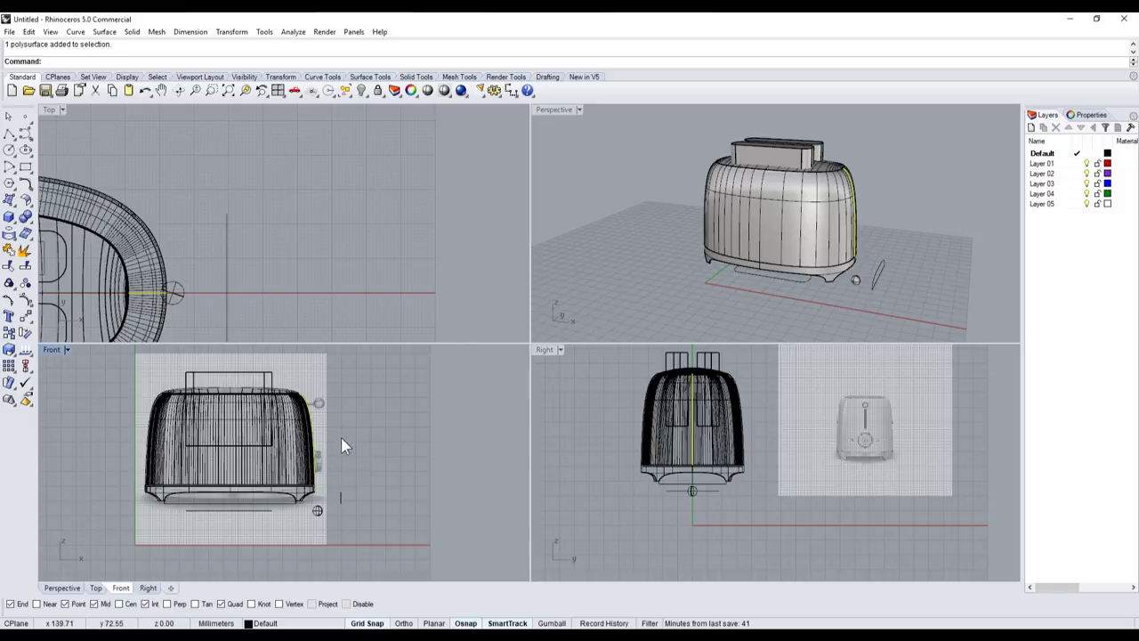
- Select the small round knob in the Top view, dismissing a stray Selection Menu in Front
{"action": "left_click", "coordinate": [181, 295], "text": "shift"}
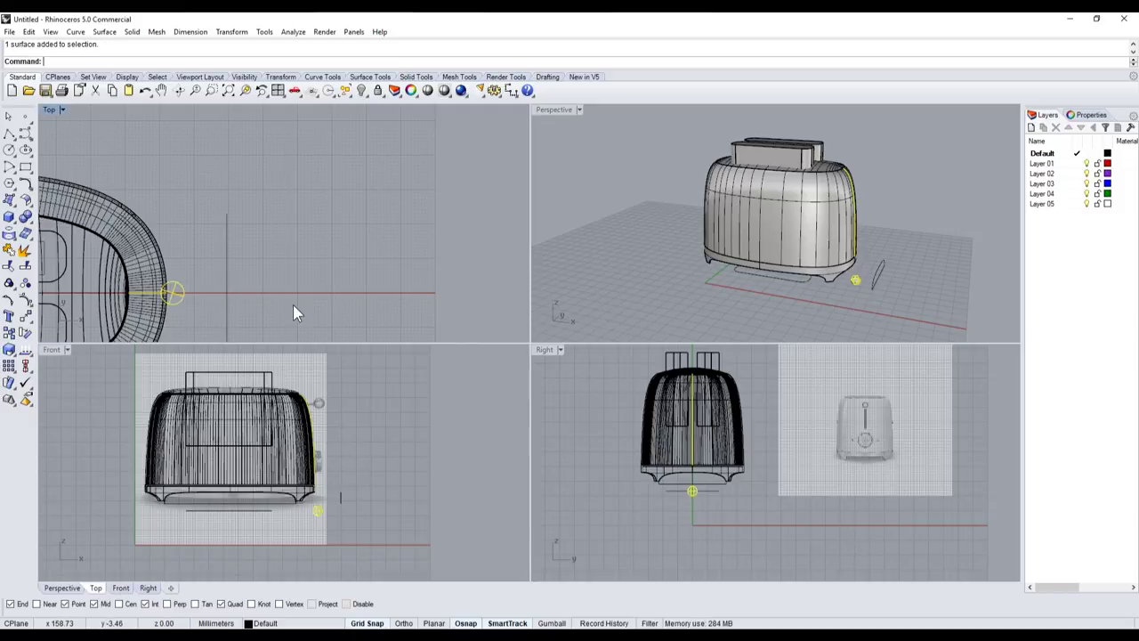
{"action": "scroll", "coordinate": [688, 255], "scroll_direction": "down", "scroll_amount": 2}
{"action": "scroll", "coordinate": [102, 258], "scroll_direction": "down", "scroll_amount": 3}
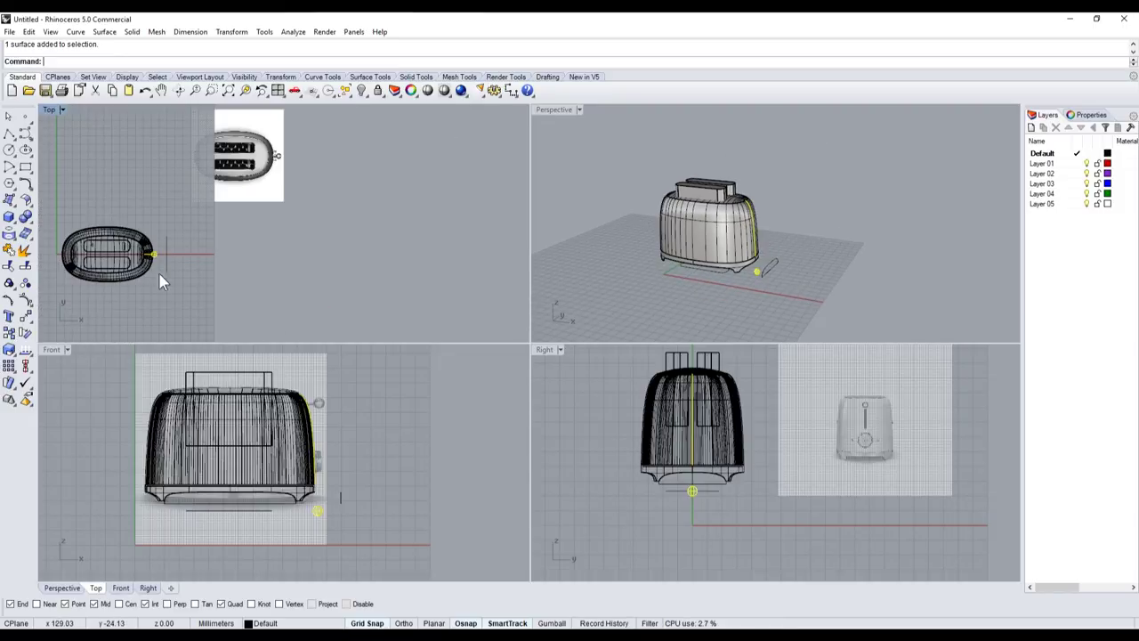
{"action": "left_click", "coordinate": [268, 513]}
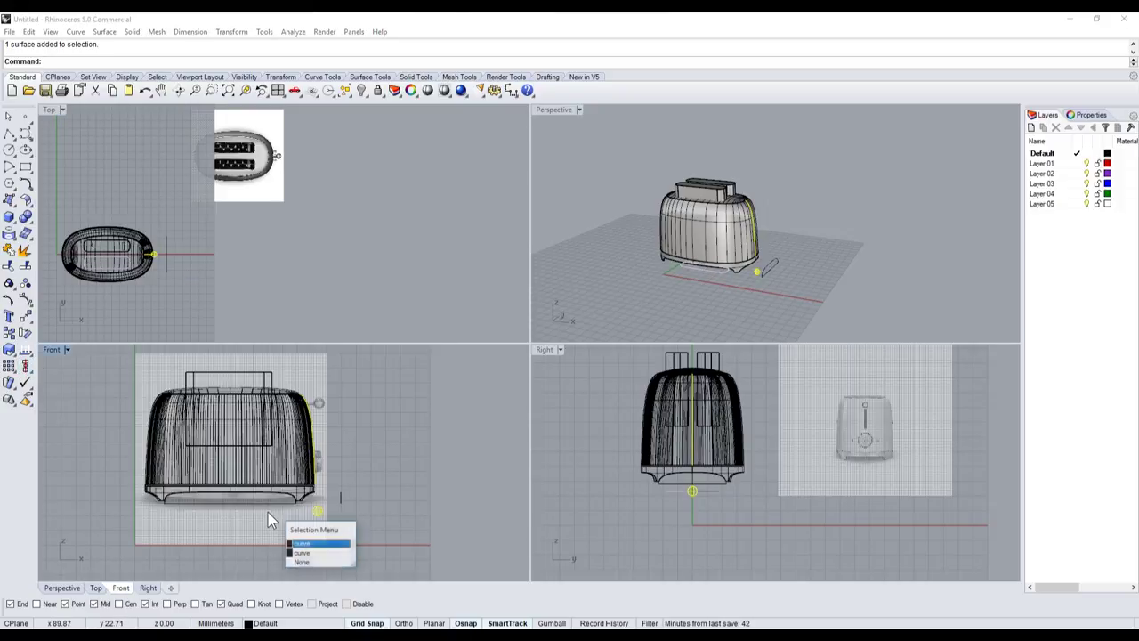
{"action": "left_click", "coordinate": [324, 561]}
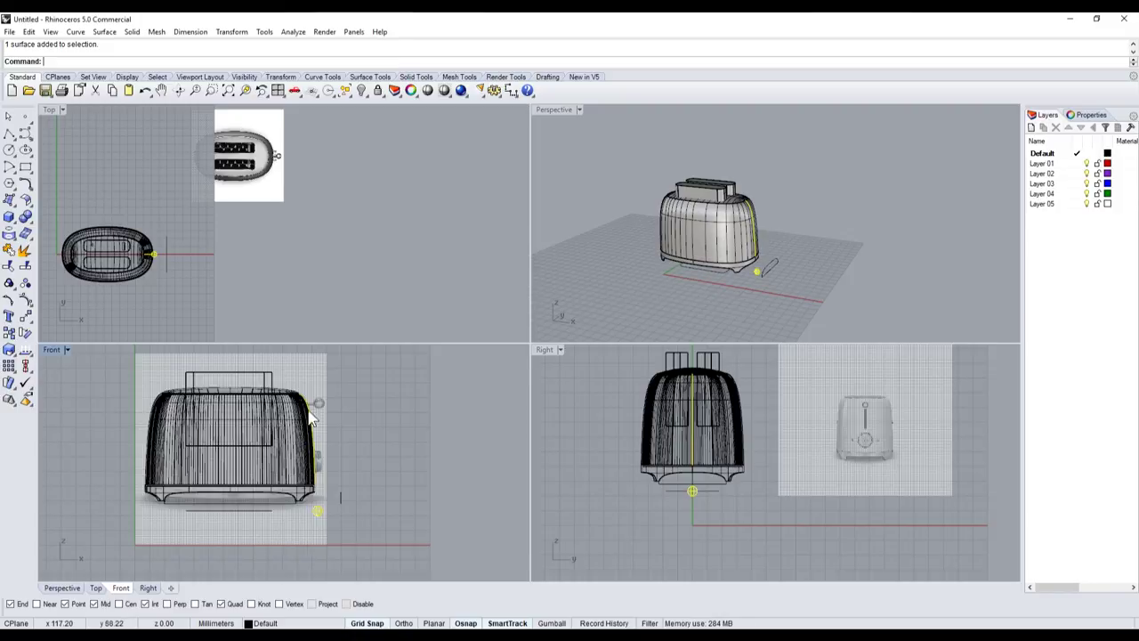
{"action": "scroll", "coordinate": [748, 293], "scroll_direction": "up", "scroll_amount": 5}
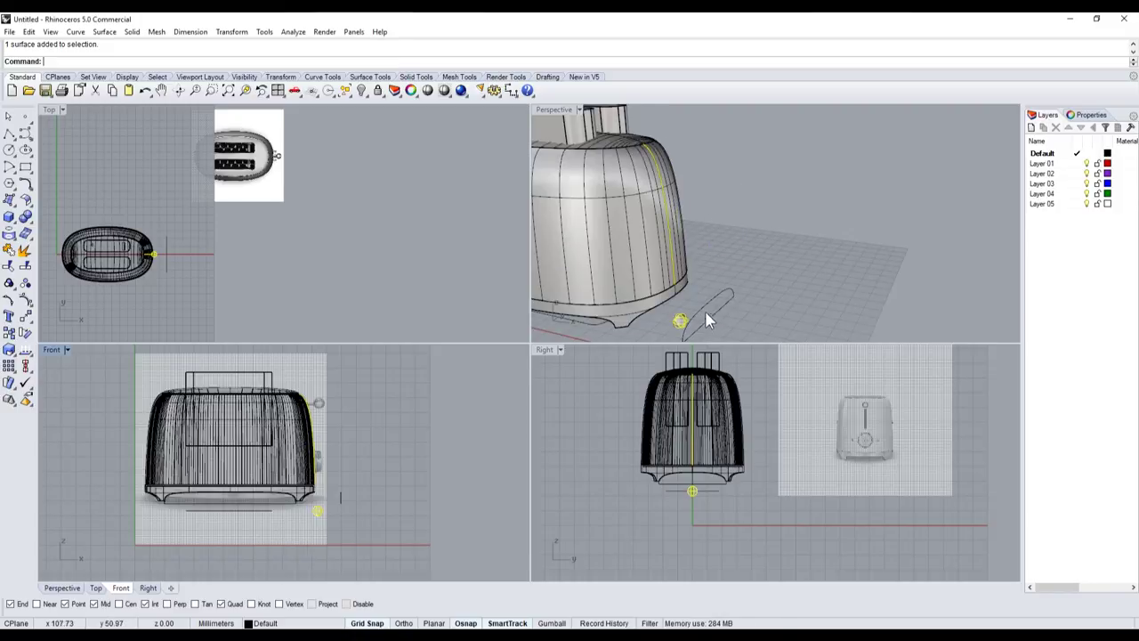
{"action": "scroll", "coordinate": [714, 307], "scroll_direction": "up", "scroll_amount": 3}
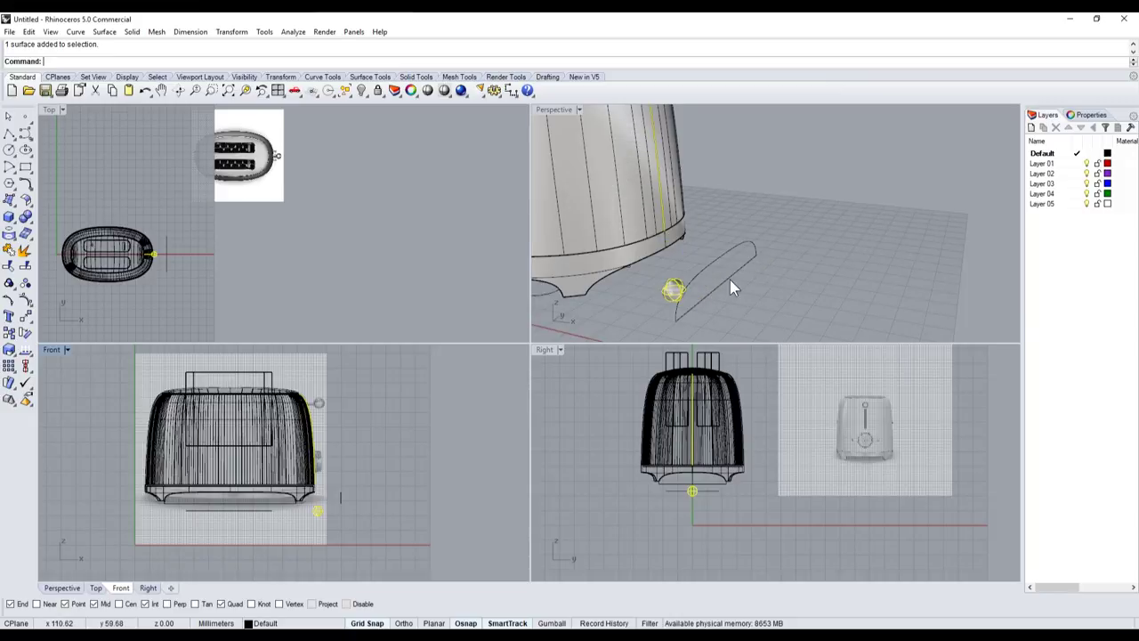
{"action": "scroll", "coordinate": [747, 431], "scroll_direction": "down", "scroll_amount": 2}
{"action": "scroll", "coordinate": [770, 429], "scroll_direction": "up", "scroll_amount": 4}
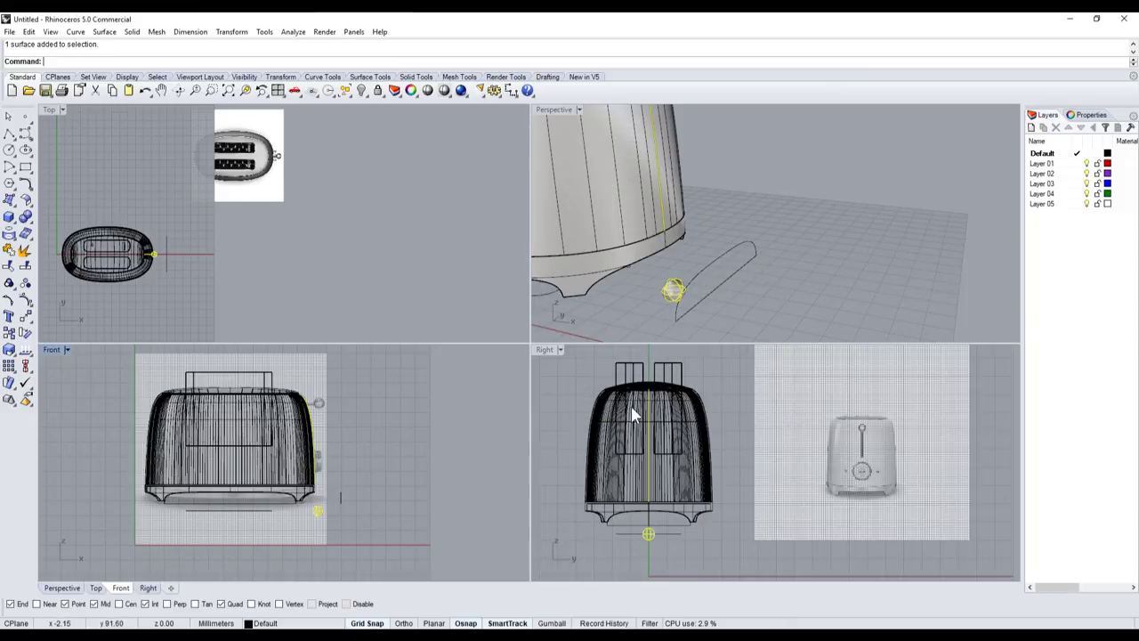
- Maximize the side view and copy the knob to sit under the photographed toaster
{"action": "double_click", "coordinate": [544, 351]}
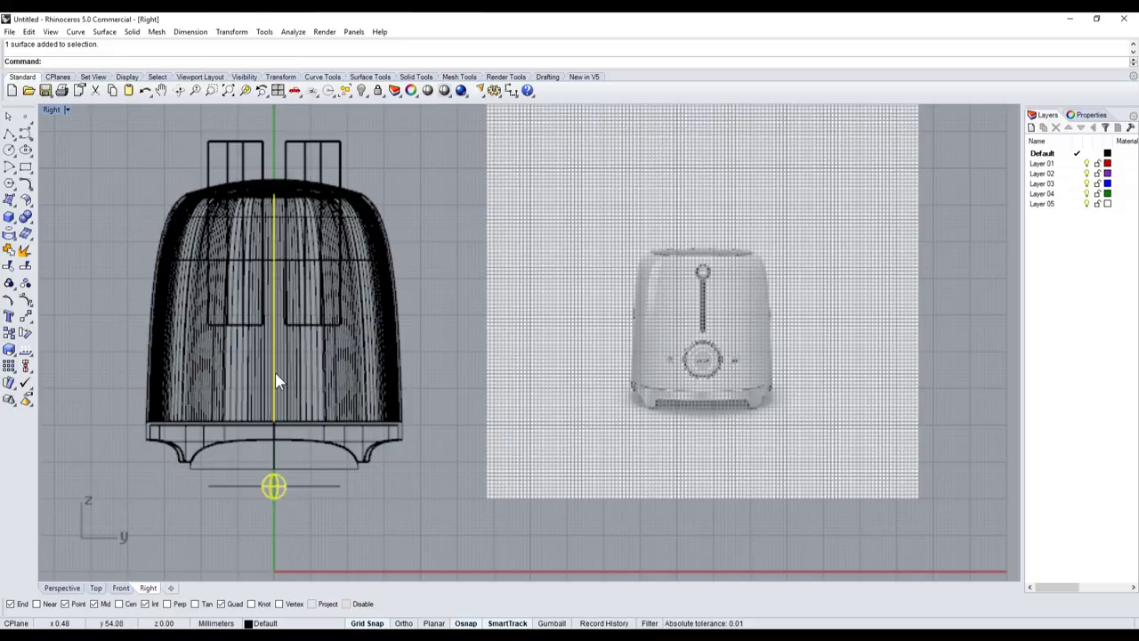
{"action": "left_click", "coordinate": [25, 333]}
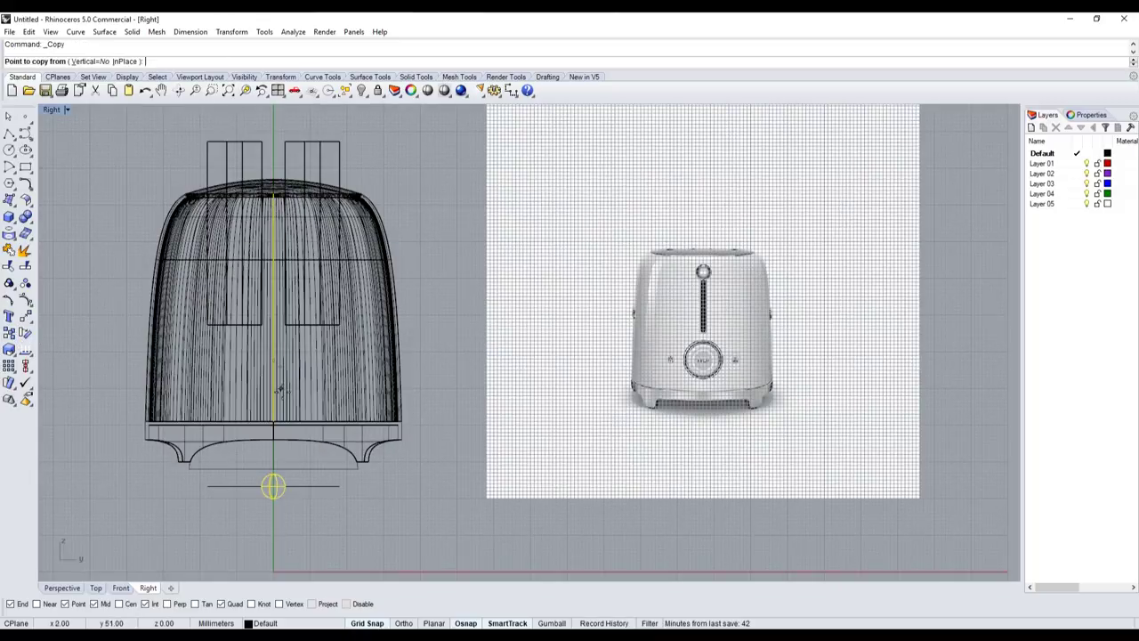
{"action": "left_click", "coordinate": [273, 420]}
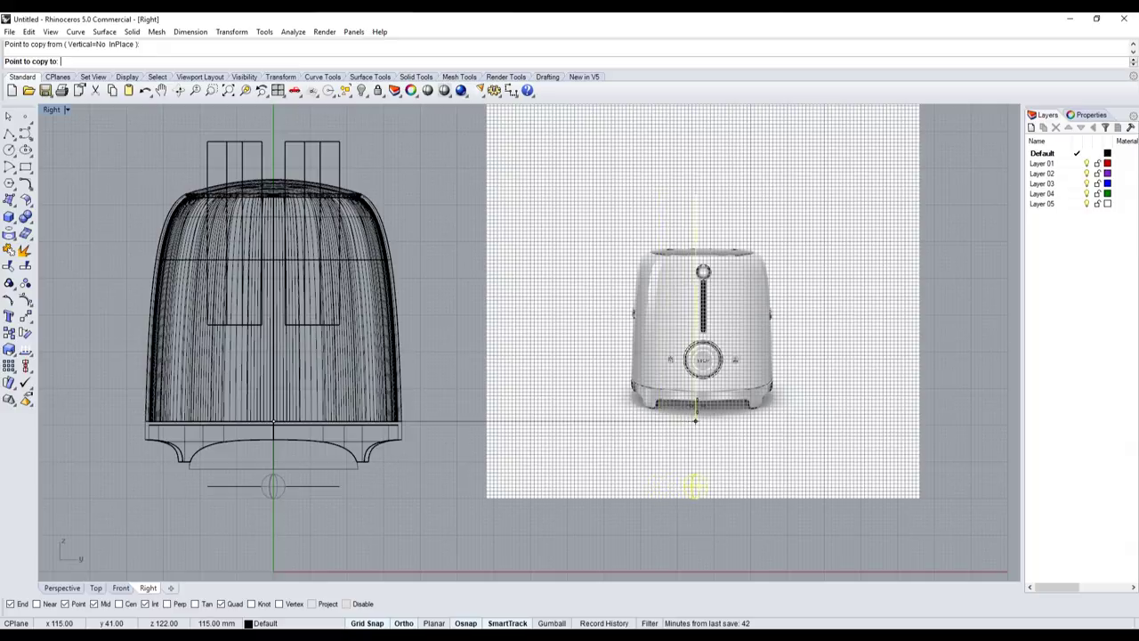
{"action": "left_click", "coordinate": [707, 420]}
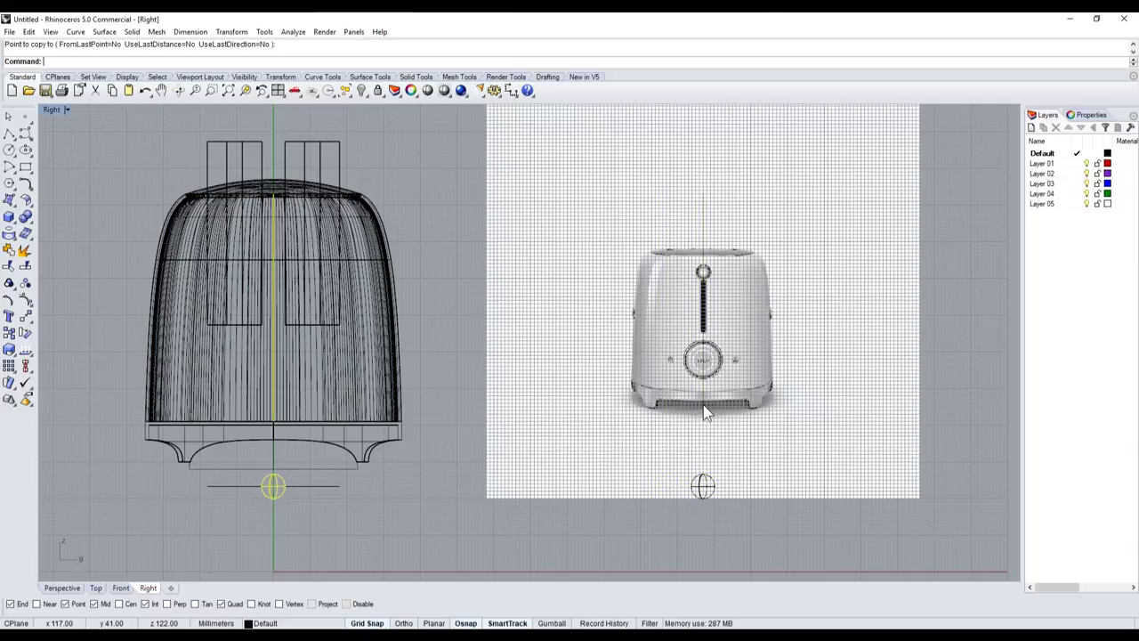
{"action": "key", "text": "Return"}
- Window-select the copied reference image and its vertical guide line, zooming in on the toaster
{"action": "scroll", "coordinate": [735, 378], "scroll_direction": "down", "scroll_amount": 3}
{"action": "left_click_drag", "start_coordinate": [750, 502], "coordinate": [666, 332]}
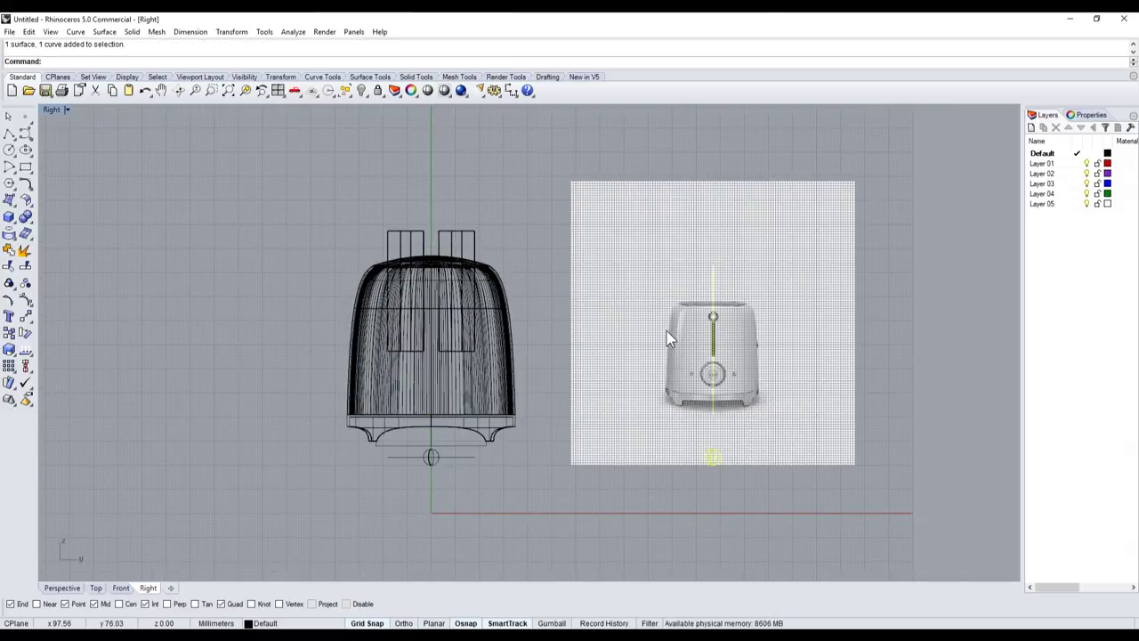
{"action": "scroll", "coordinate": [756, 365], "scroll_direction": "up", "scroll_amount": 3}
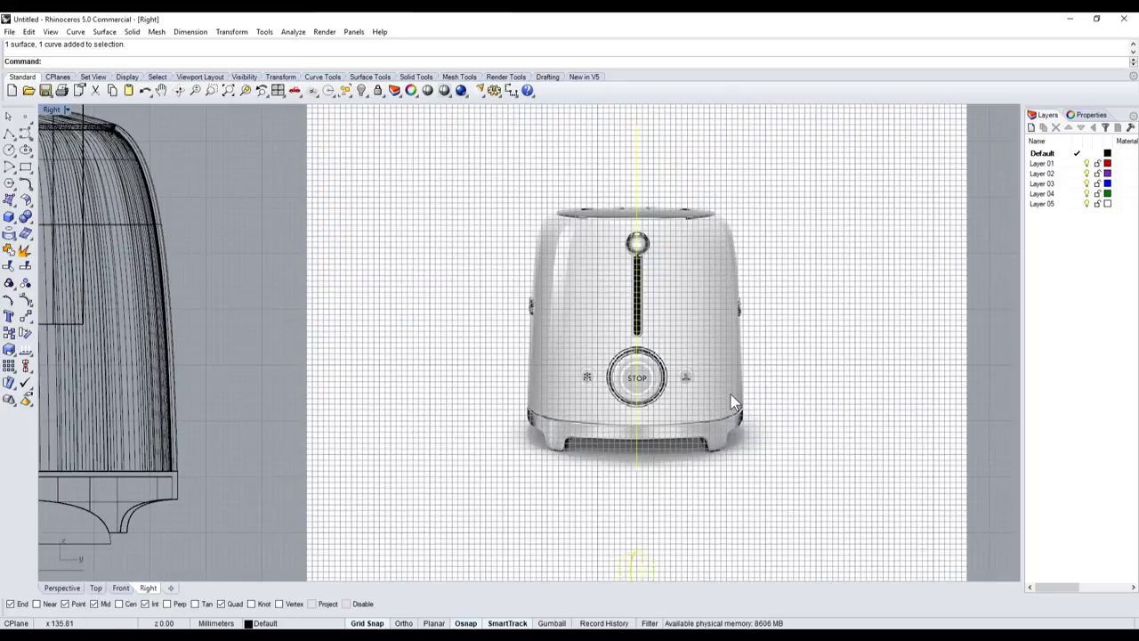
{"action": "scroll", "coordinate": [703, 400], "scroll_direction": "down", "scroll_amount": 3}
{"action": "scroll", "coordinate": [682, 425], "scroll_direction": "up", "scroll_amount": 2}
{"action": "scroll", "coordinate": [682, 427], "scroll_direction": "up", "scroll_amount": 2}
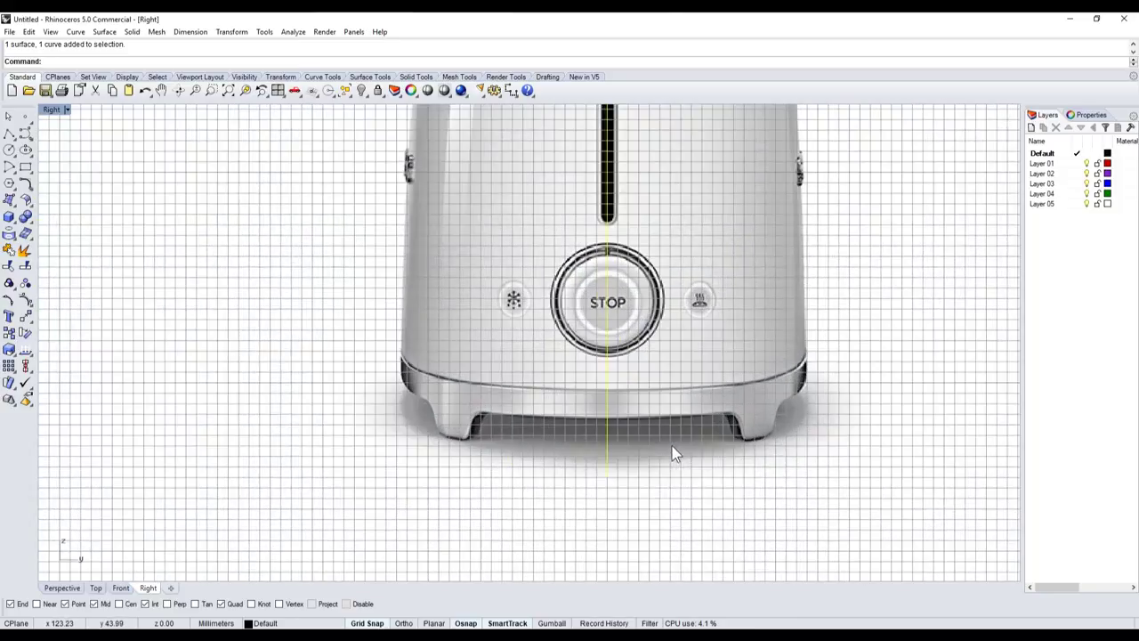
{"action": "scroll", "coordinate": [673, 453], "scroll_direction": "down", "scroll_amount": 3}
- Scale the reference image from the guide line's bottom end using two vertical reference points
{"action": "key", "text": "s"}
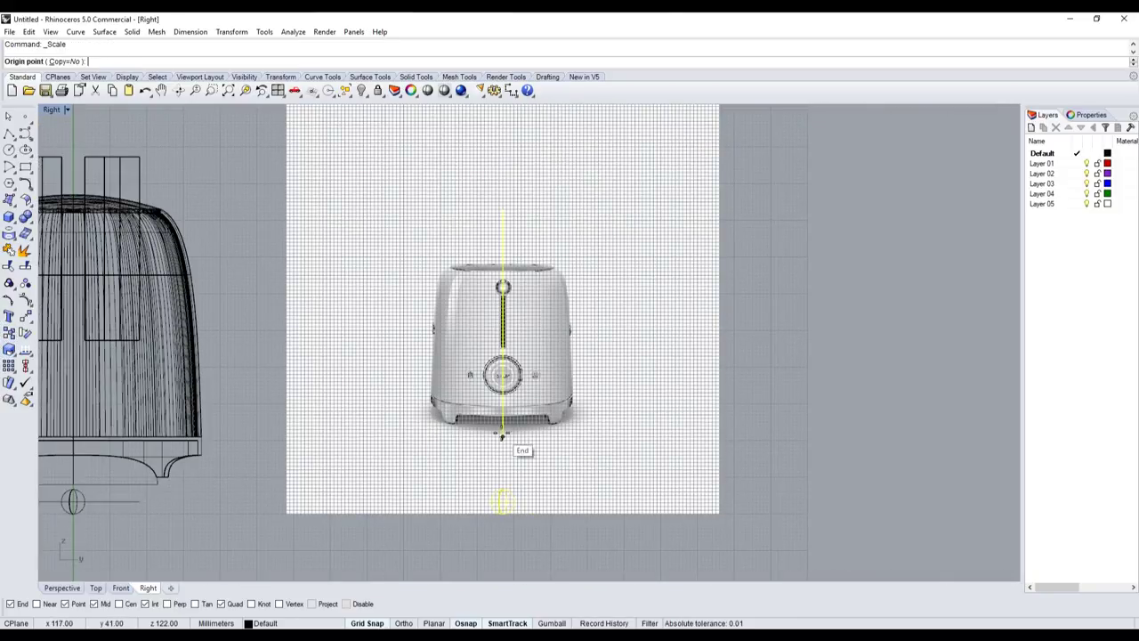
{"action": "left_click", "coordinate": [503, 432]}
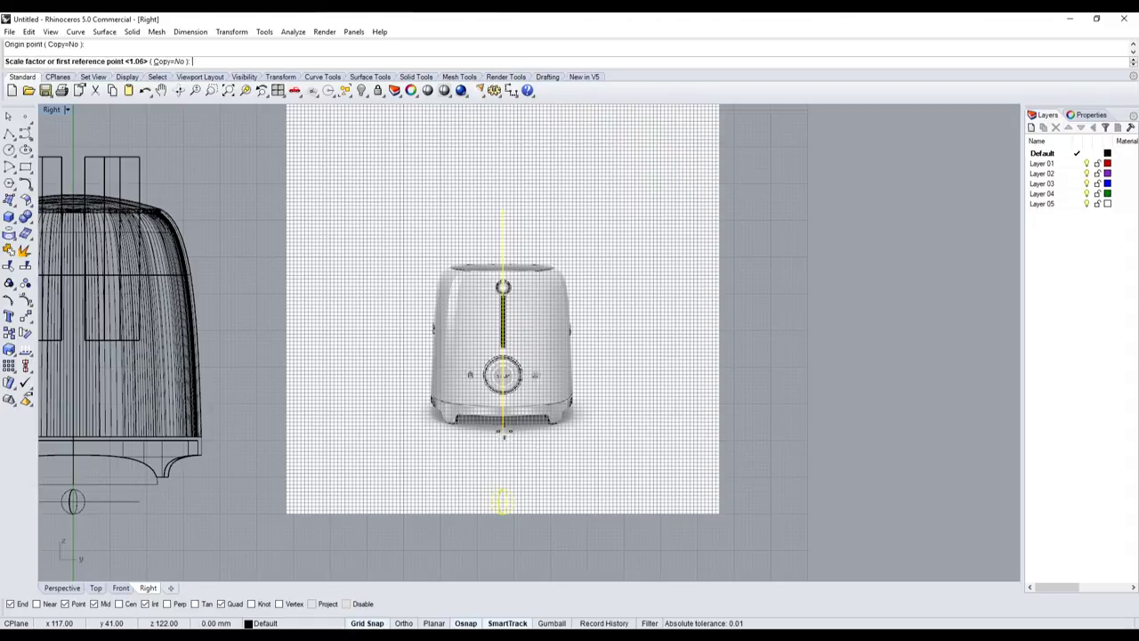
{"action": "key", "text": "shift"}
{"action": "left_click", "coordinate": [531, 212]}
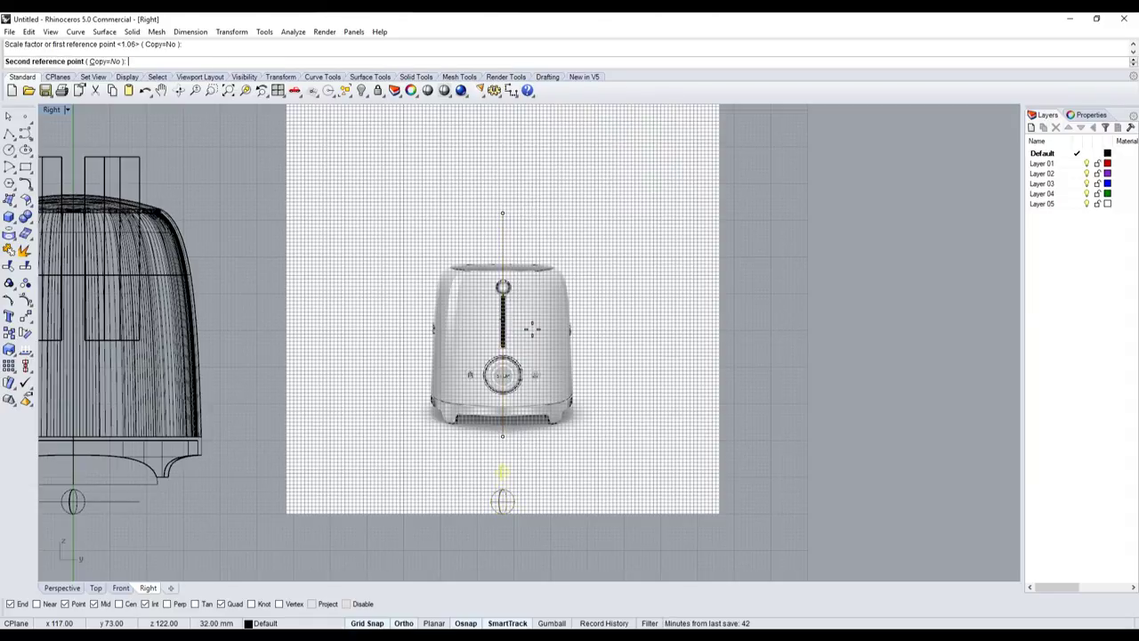
{"action": "left_click", "coordinate": [532, 329]}
{"action": "scroll", "coordinate": [516, 346], "scroll_direction": "up", "scroll_amount": 5}
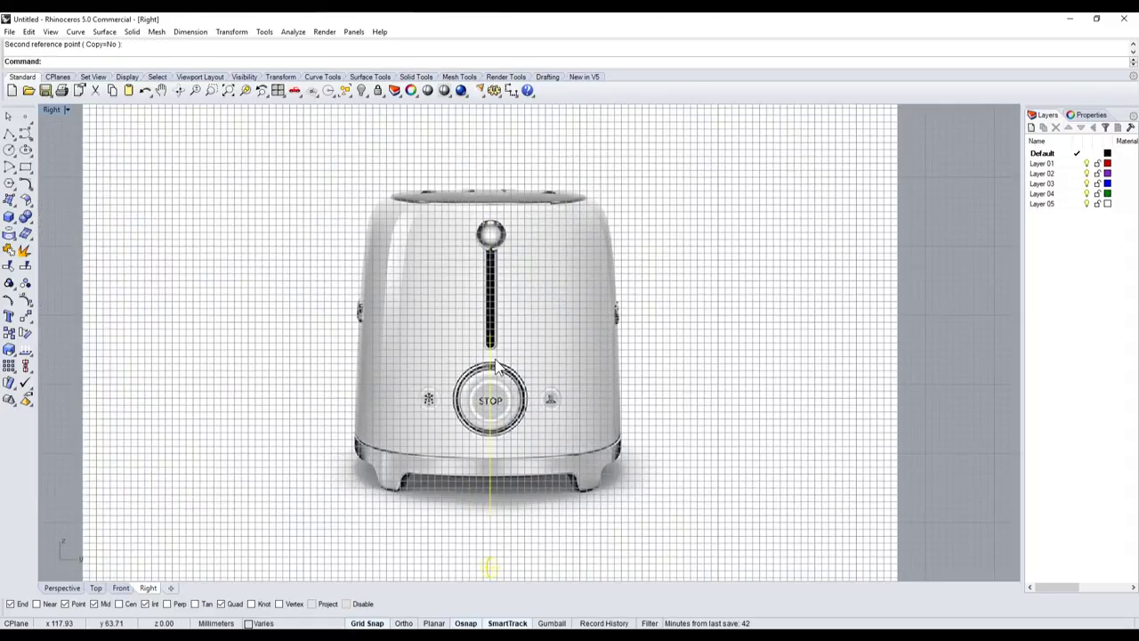
- Scale the toaster image again by reference points with Ortho on to enlarge it, then deselect
{"action": "key", "text": "Return"}
{"action": "left_click", "coordinate": [509, 222]}
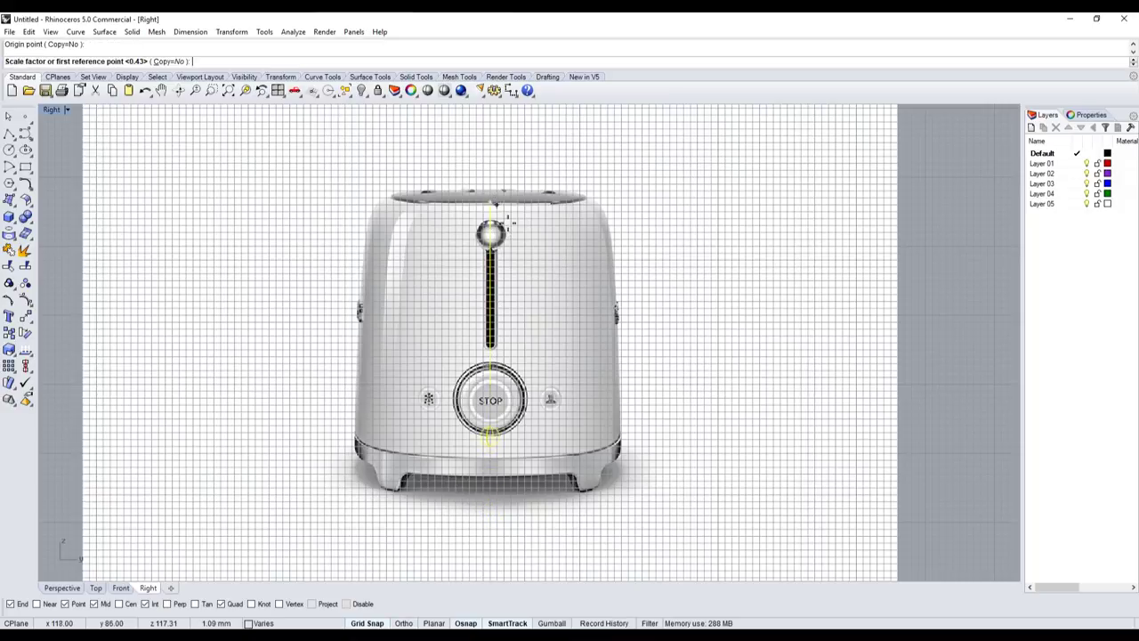
{"action": "key", "text": "F8"}
{"action": "left_click", "coordinate": [547, 357]}
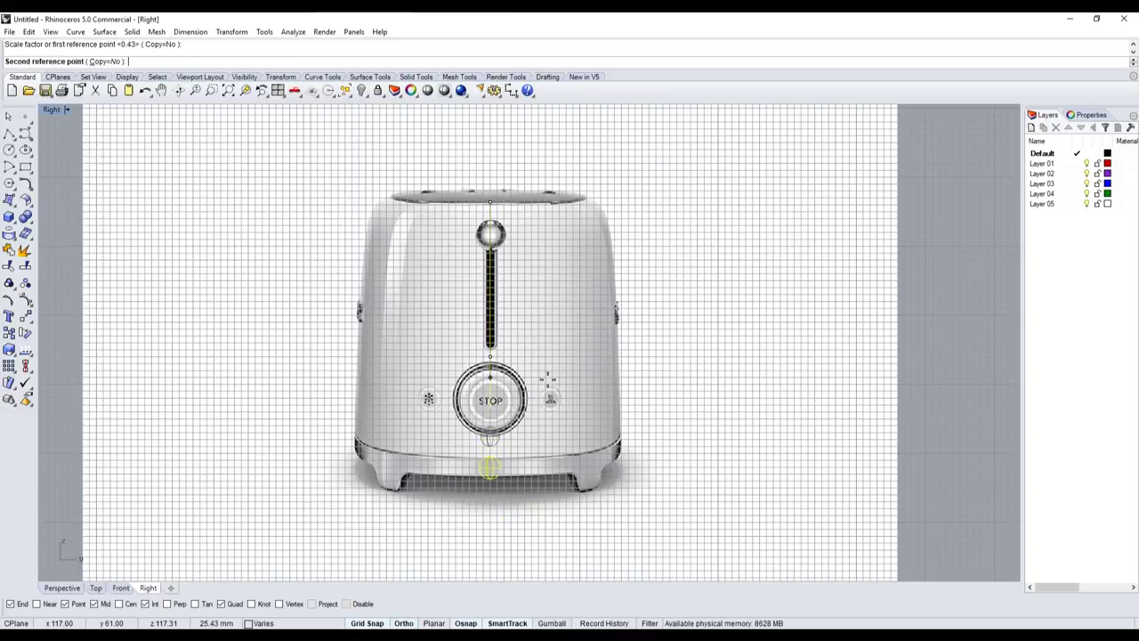
{"action": "left_click", "coordinate": [545, 420]}
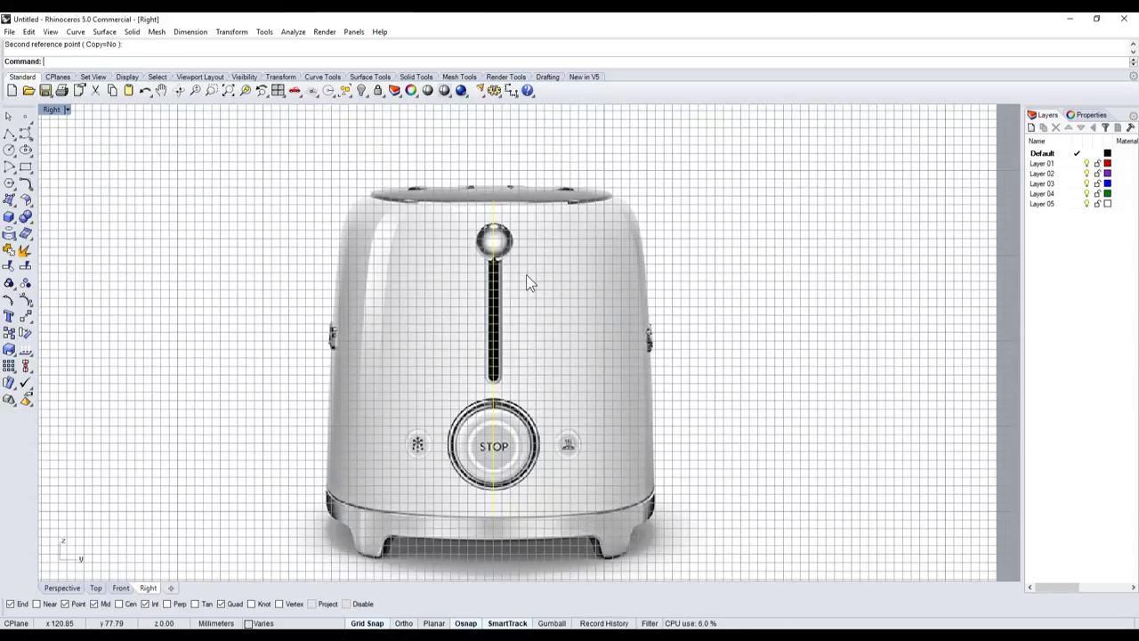
{"action": "scroll", "coordinate": [526, 274], "scroll_direction": "down", "scroll_amount": 3}
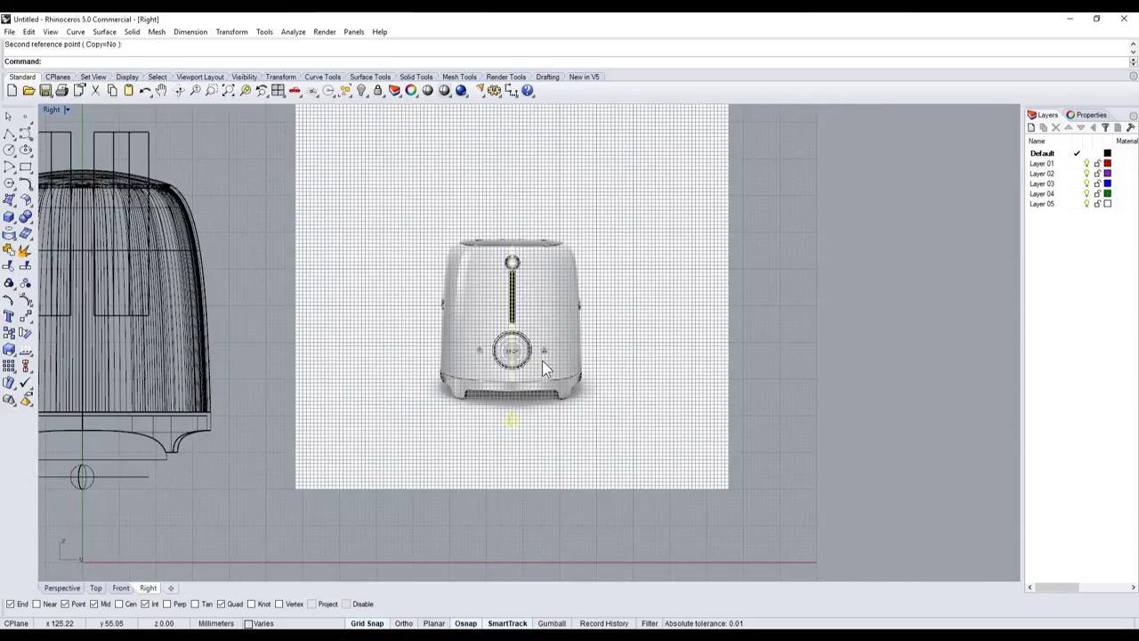
{"action": "key", "text": "Escape"}
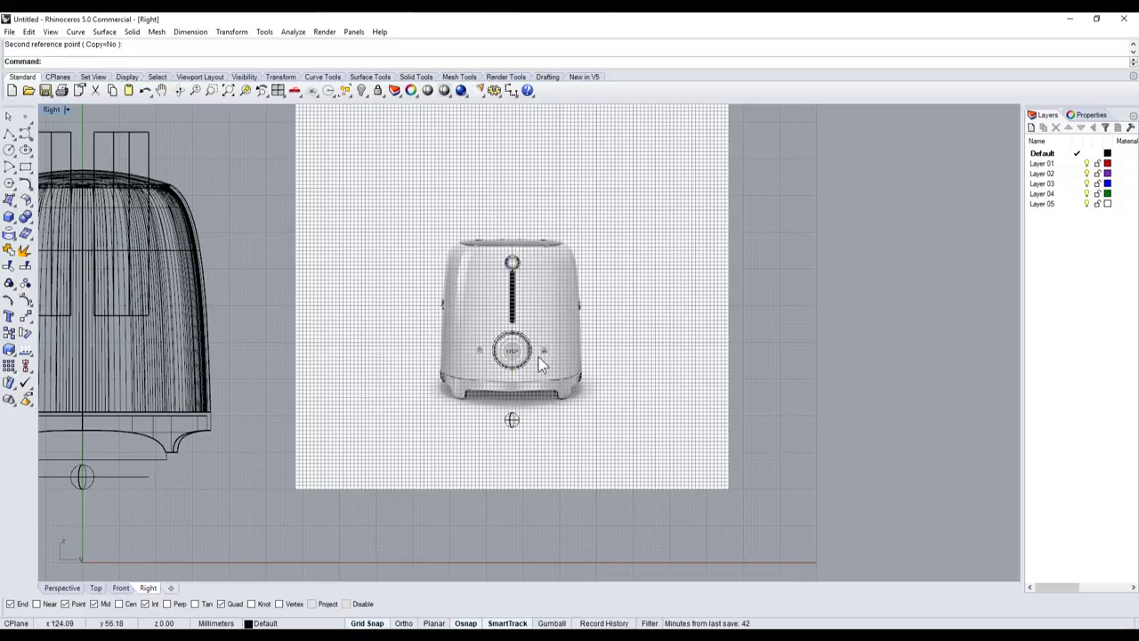
{"action": "scroll", "coordinate": [540, 363], "scroll_direction": "up", "scroll_amount": 3}
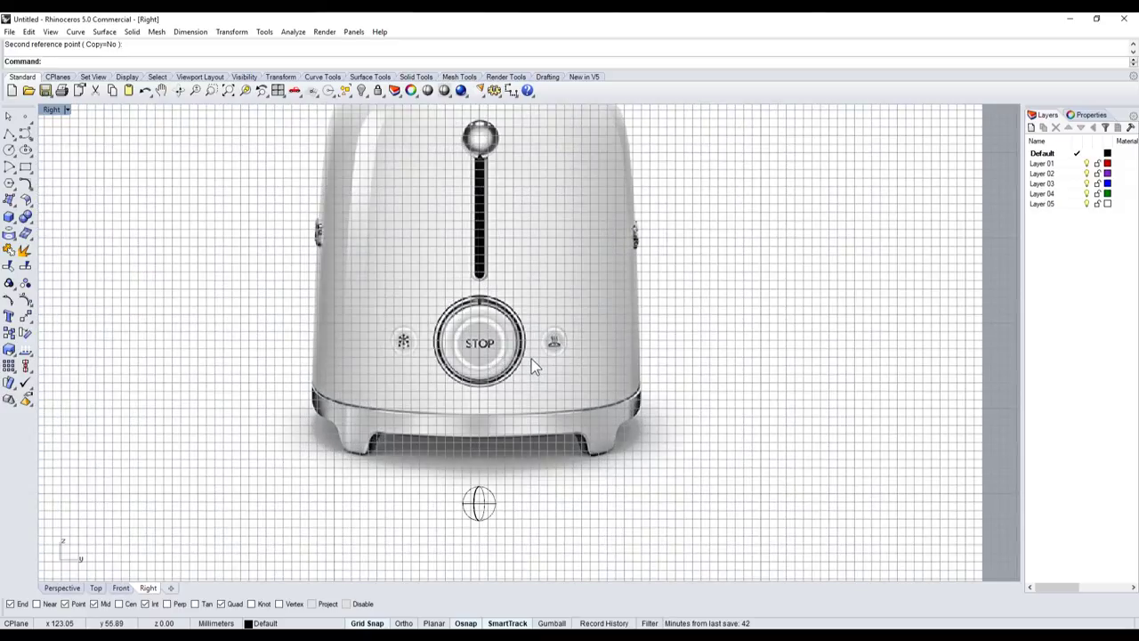
- Create a default-height cylinder centred on STOP with its radius around the label
{"action": "left_click", "coordinate": [10, 219]}
{"action": "left_click", "coordinate": [51, 231]}
{"action": "scroll", "coordinate": [463, 338], "scroll_direction": "up", "scroll_amount": 2}
{"action": "scroll", "coordinate": [462, 338], "scroll_direction": "up", "scroll_amount": 2}
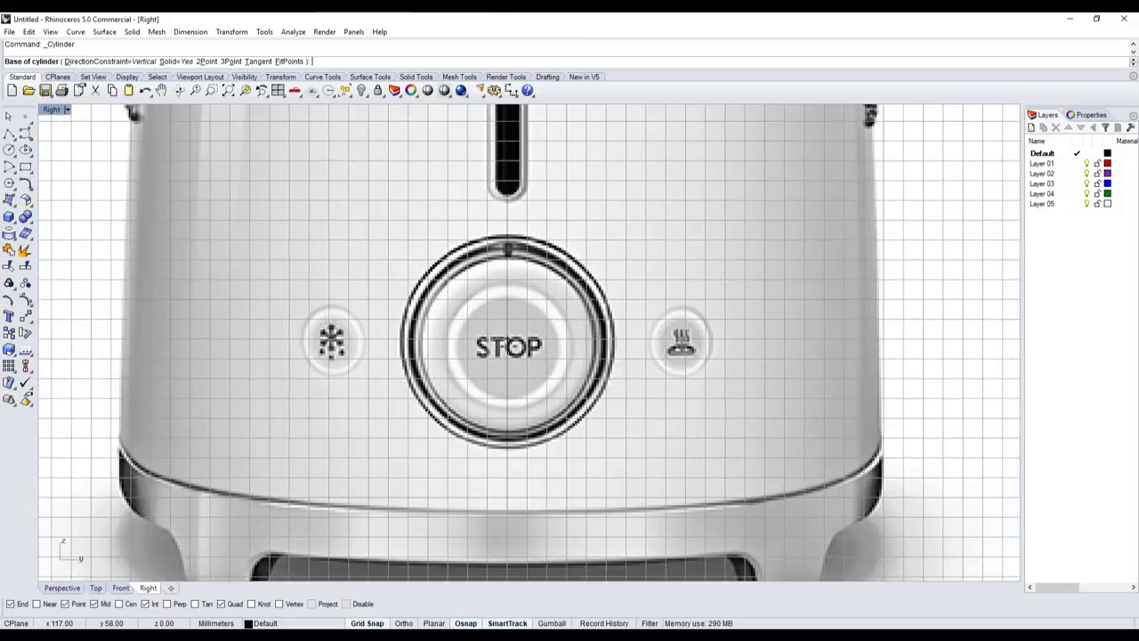
{"action": "left_click", "coordinate": [509, 346]}
{"action": "left_click", "coordinate": [587, 346]}
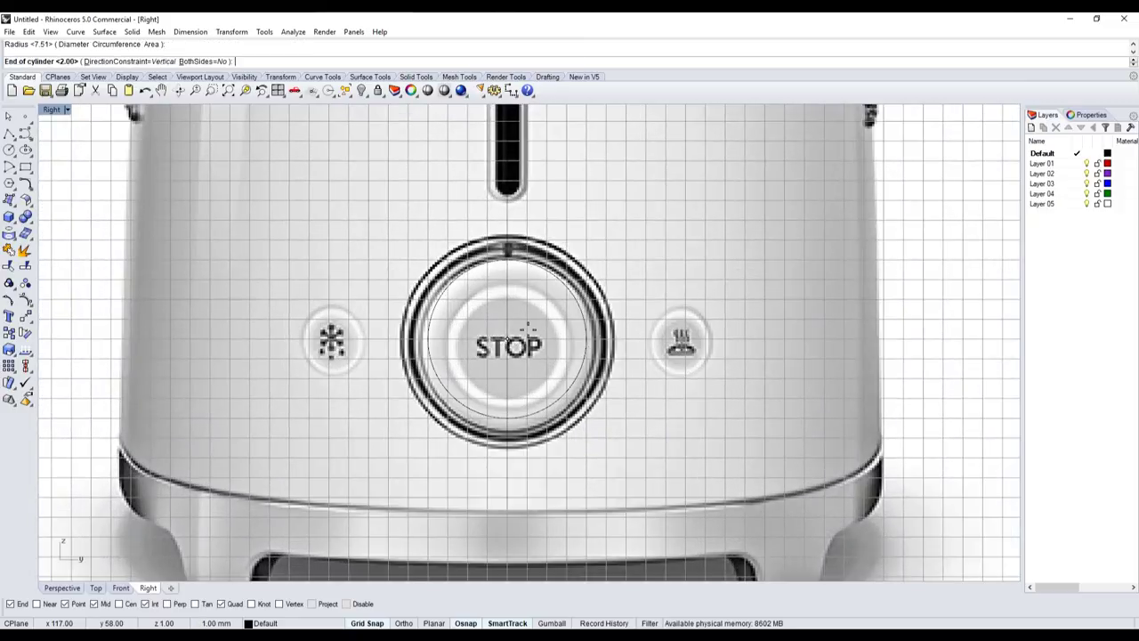
{"action": "key", "text": "Return"}
{"action": "key", "text": "Return"}
- Create two more STOP-centred cylinders with radii matching the button's outer ring
{"action": "left_click", "coordinate": [511, 347]}
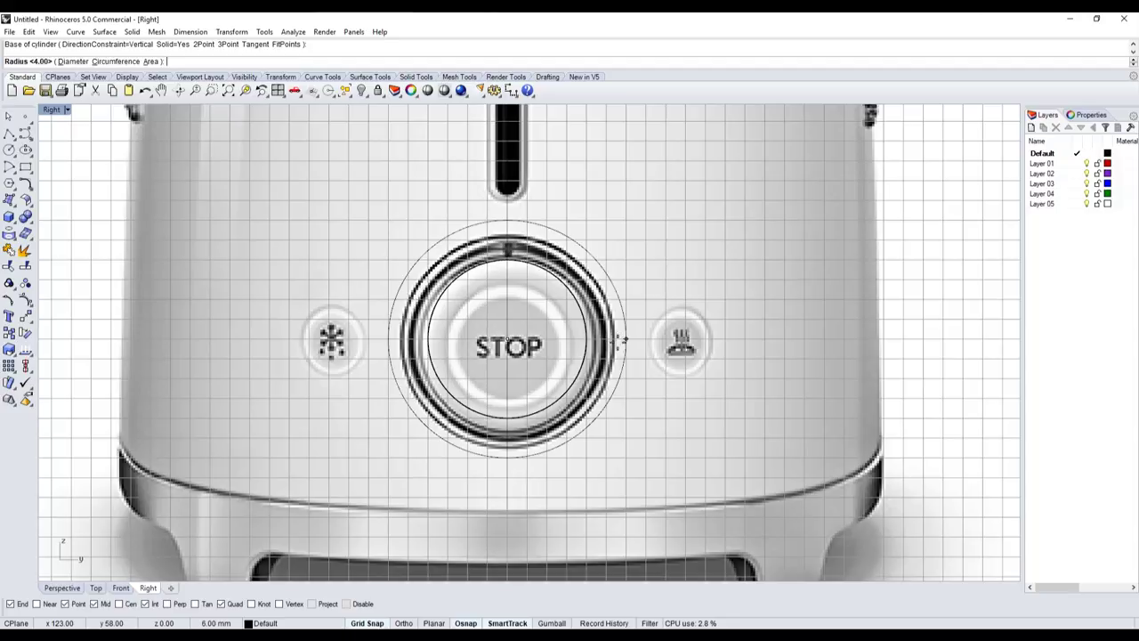
{"action": "left_click", "coordinate": [613, 338]}
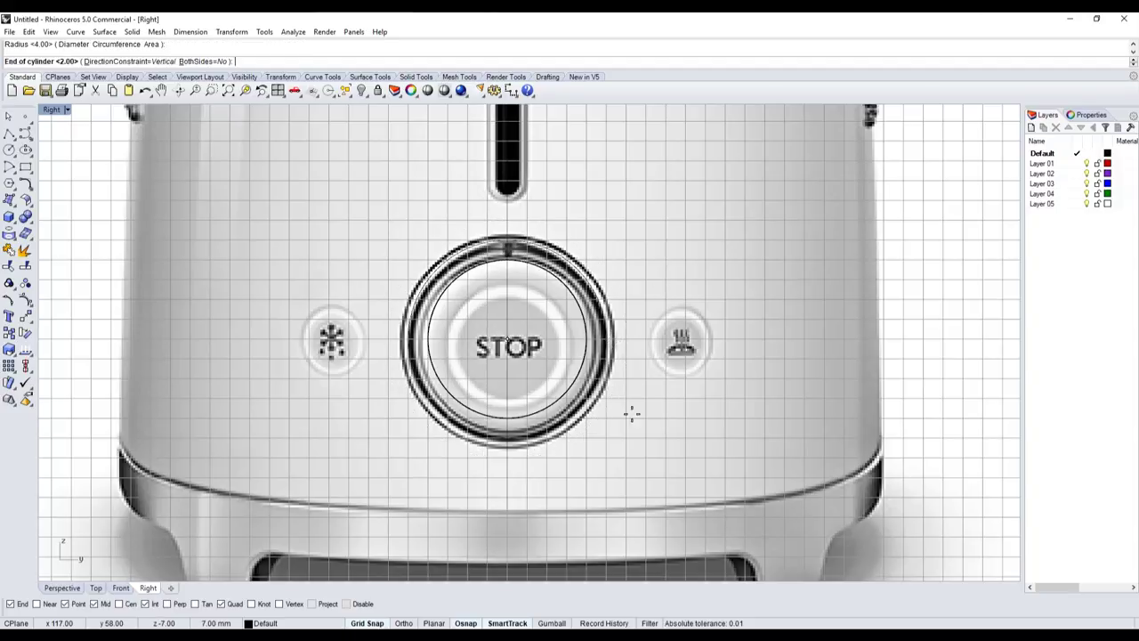
{"action": "scroll", "coordinate": [406, 427], "scroll_direction": "down", "scroll_amount": 5}
{"action": "scroll", "coordinate": [428, 374], "scroll_direction": "up", "scroll_amount": 5}
{"action": "key", "text": "Return"}
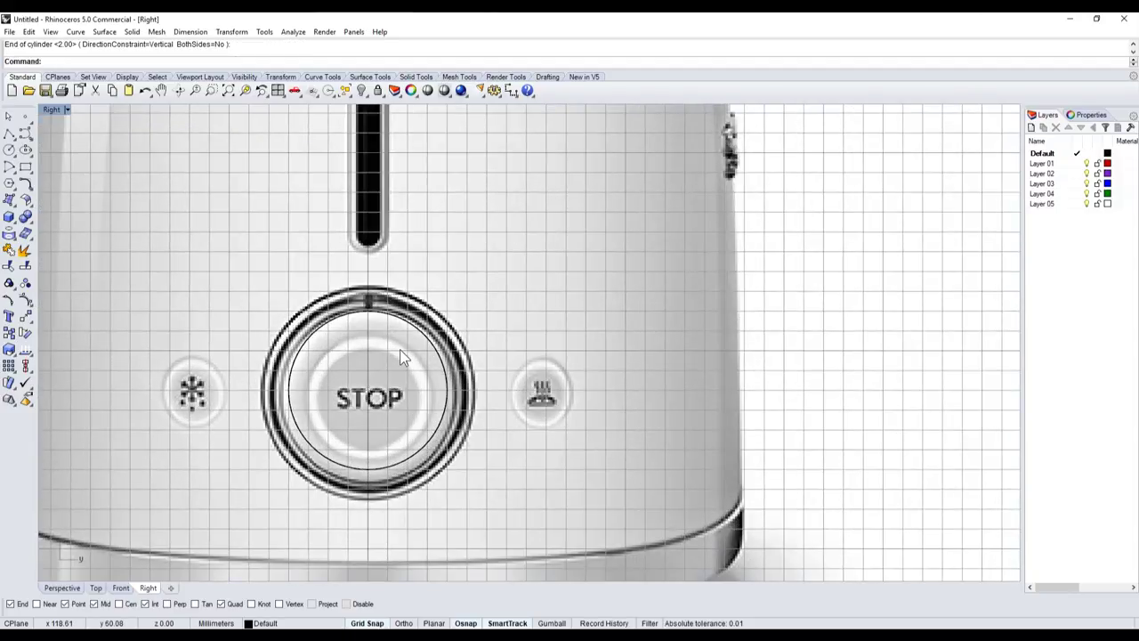
{"action": "key", "text": "Return"}
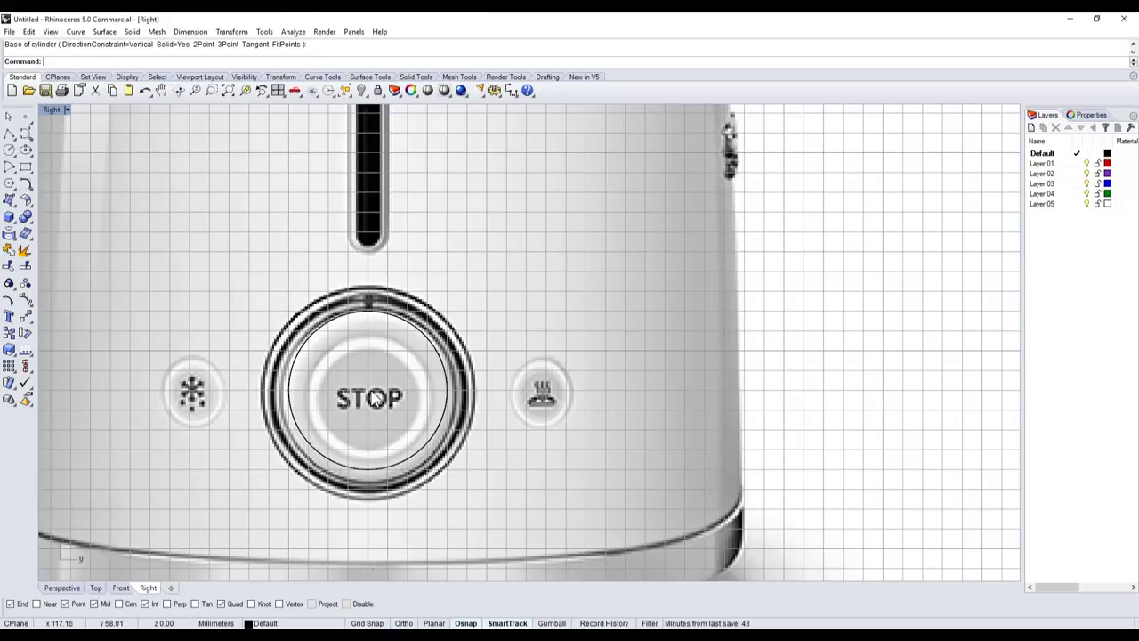
{"action": "left_click", "coordinate": [372, 399]}
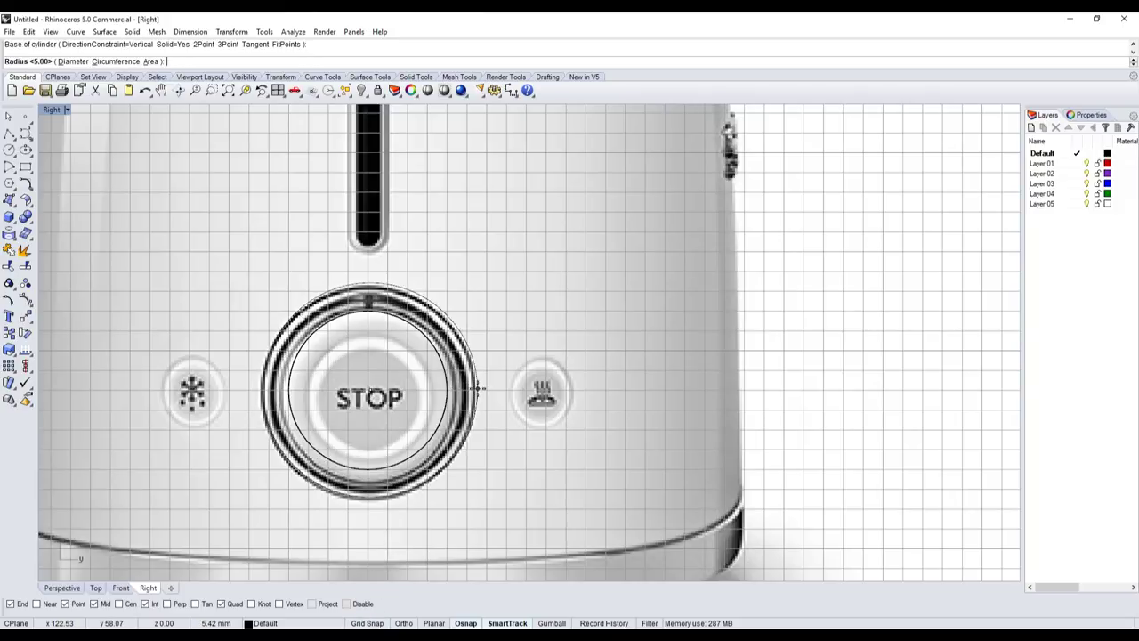
{"action": "left_click", "coordinate": [471, 388]}
{"action": "key", "text": "Return"}
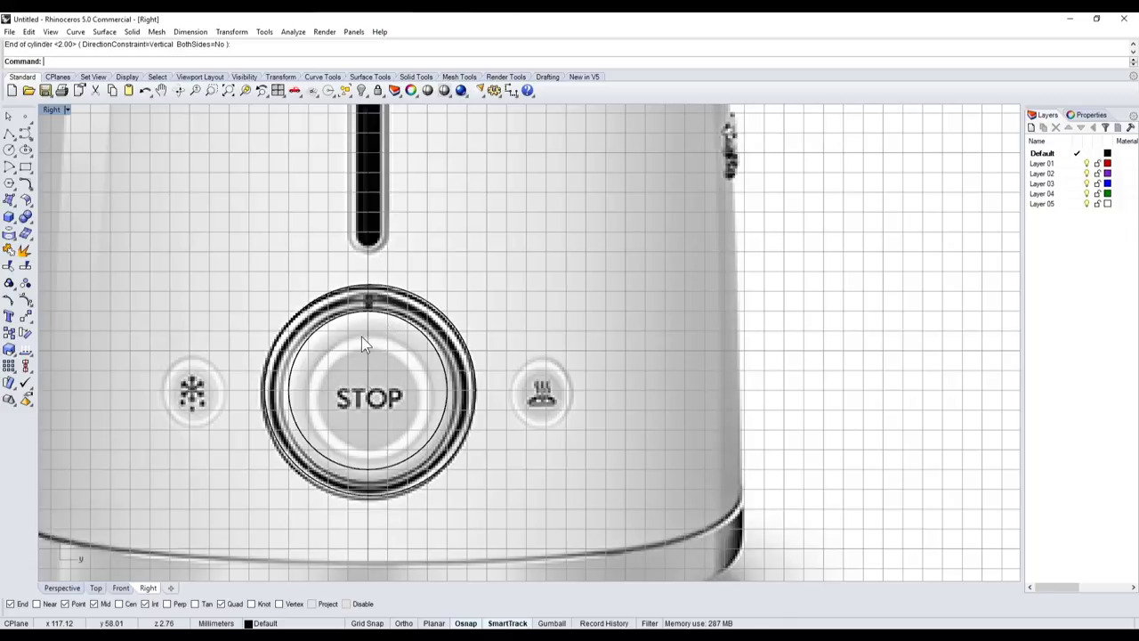
- Delete the extra cylinder and move the selected STOP outer-ring cylinder
{"action": "left_click", "coordinate": [408, 321]}
{"action": "key", "text": "Delete"}
{"action": "scroll", "coordinate": [408, 321], "scroll_direction": "down", "scroll_amount": 5}
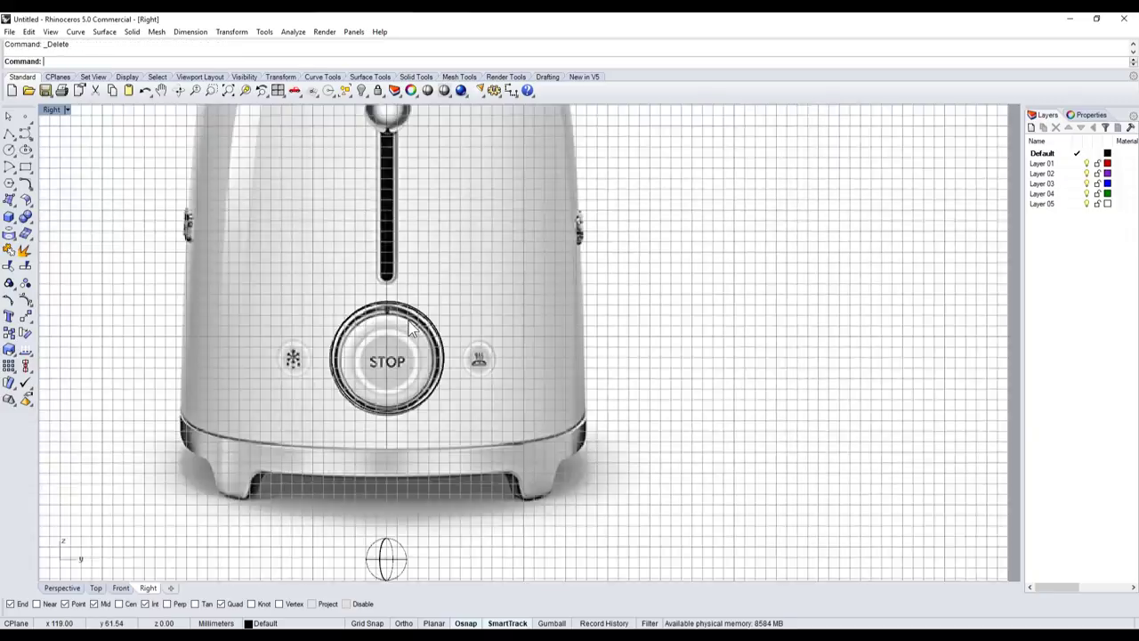
{"action": "left_click", "coordinate": [398, 300]}
{"action": "scroll", "coordinate": [404, 311], "scroll_direction": "up", "scroll_amount": 4}
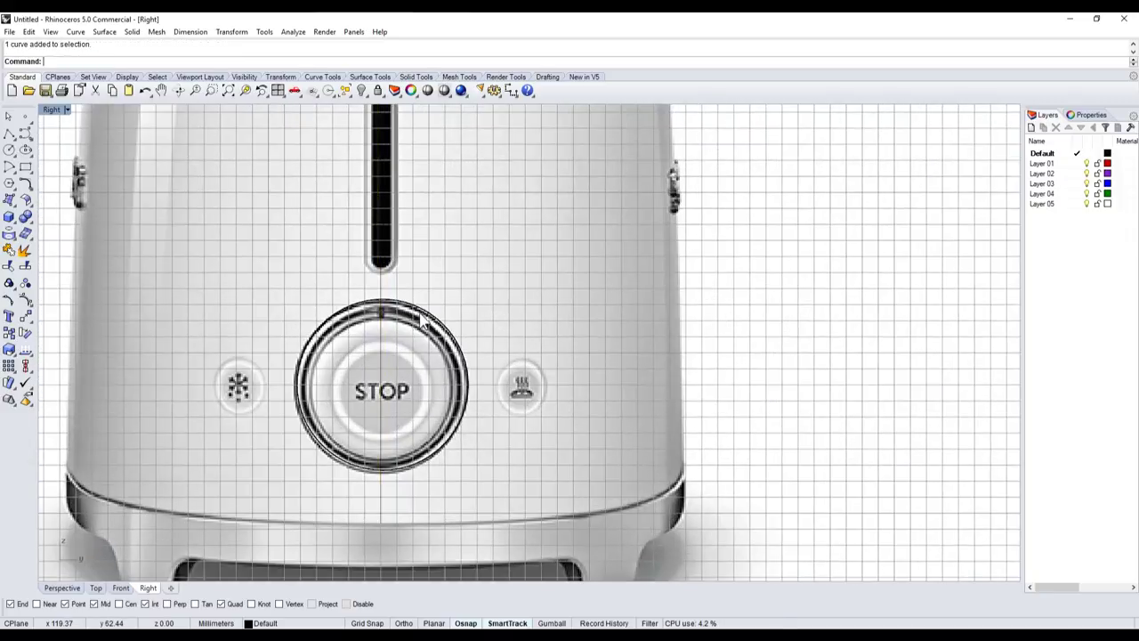
{"action": "left_click", "coordinate": [426, 314]}
{"action": "left_click", "coordinate": [25, 334]}
{"action": "scroll", "coordinate": [340, 306], "scroll_direction": "up", "scroll_amount": 3}
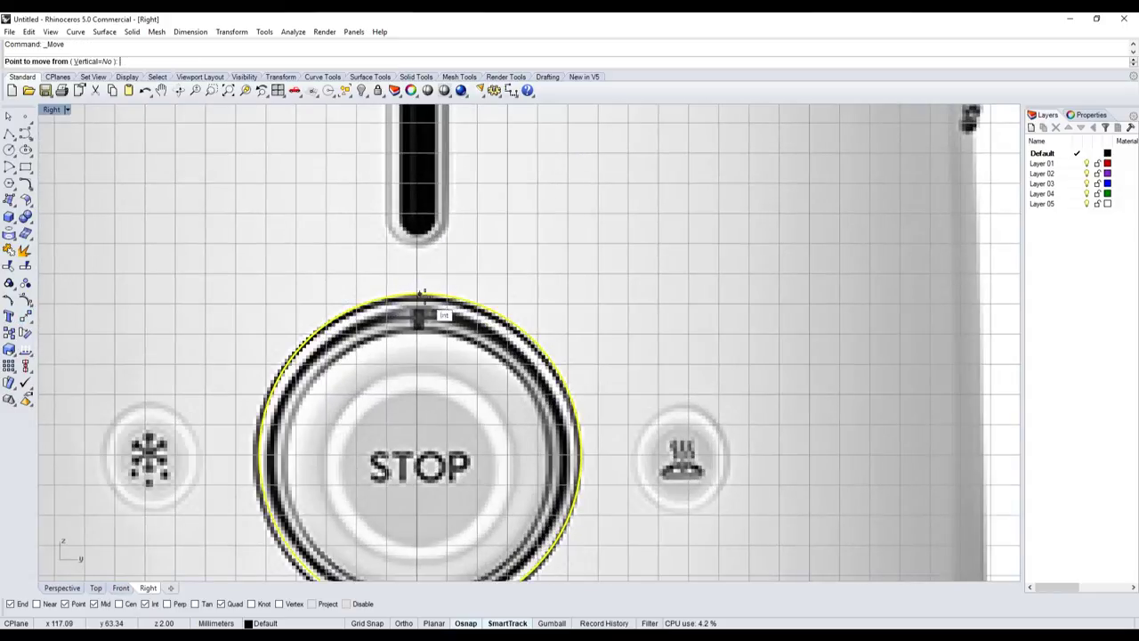
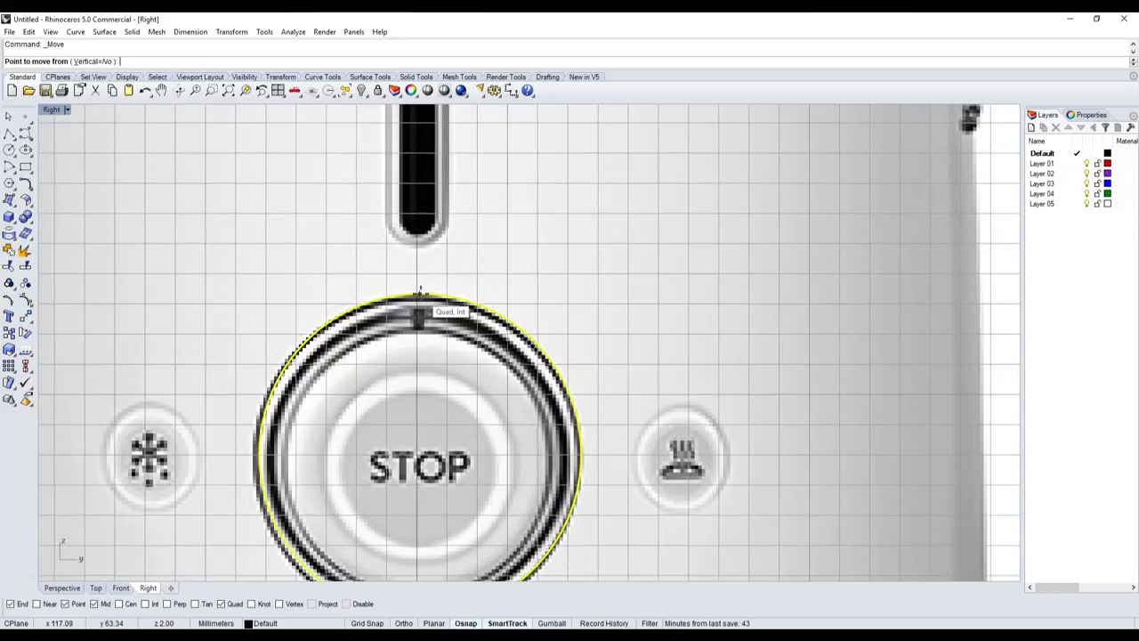
- Move the dial circle out to the right and back onto the STOP ring, using Ortho
{"action": "left_click", "coordinate": [418, 294]}
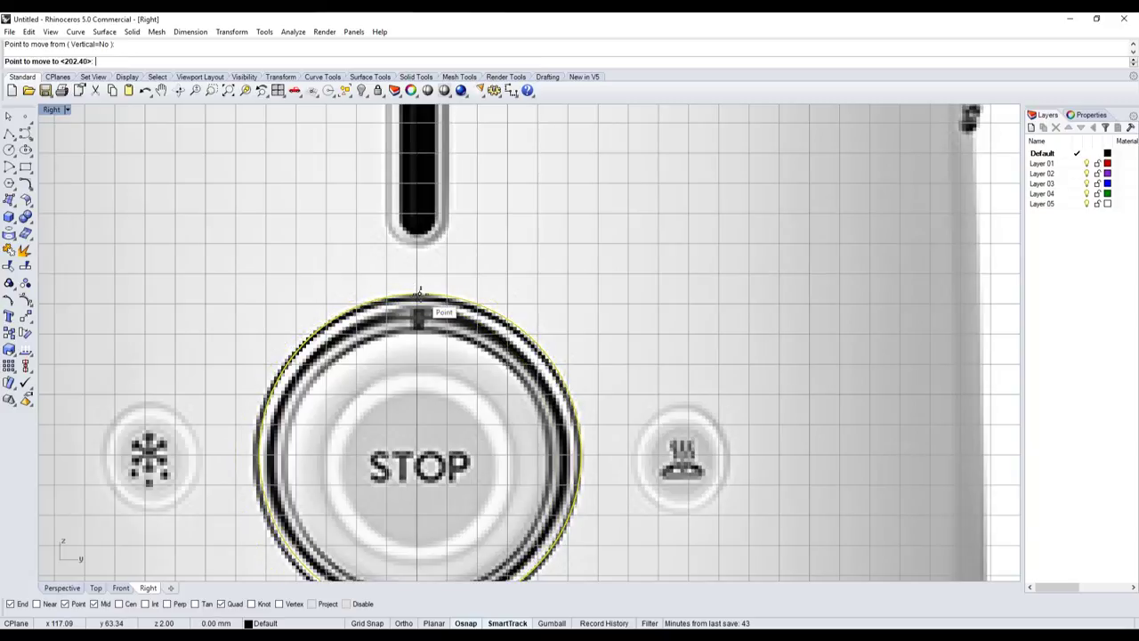
{"action": "key", "text": "F8"}
{"action": "key", "text": "F8"}
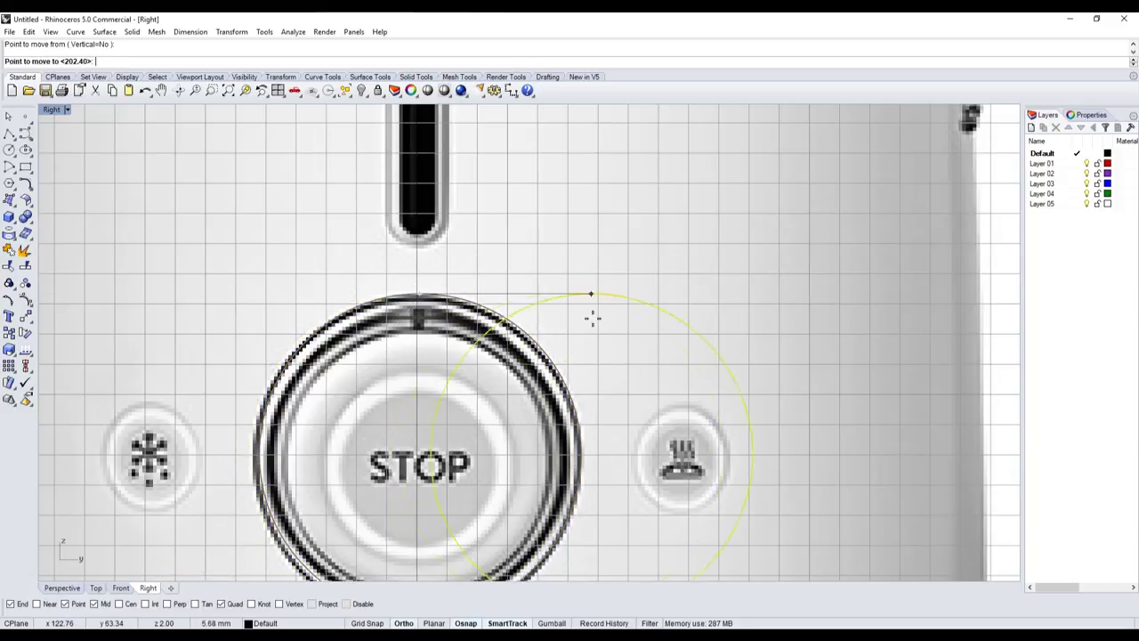
{"action": "left_click", "coordinate": [592, 301]}
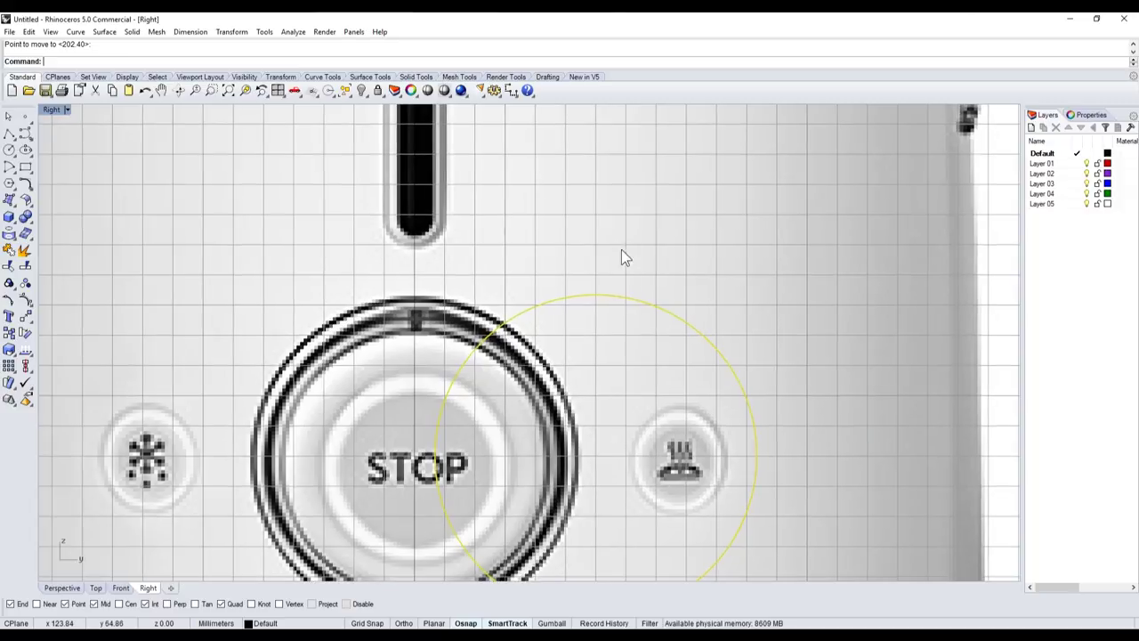
{"action": "key", "text": "Return"}
{"action": "left_click", "coordinate": [594, 294]}
{"action": "key", "text": "F8"}
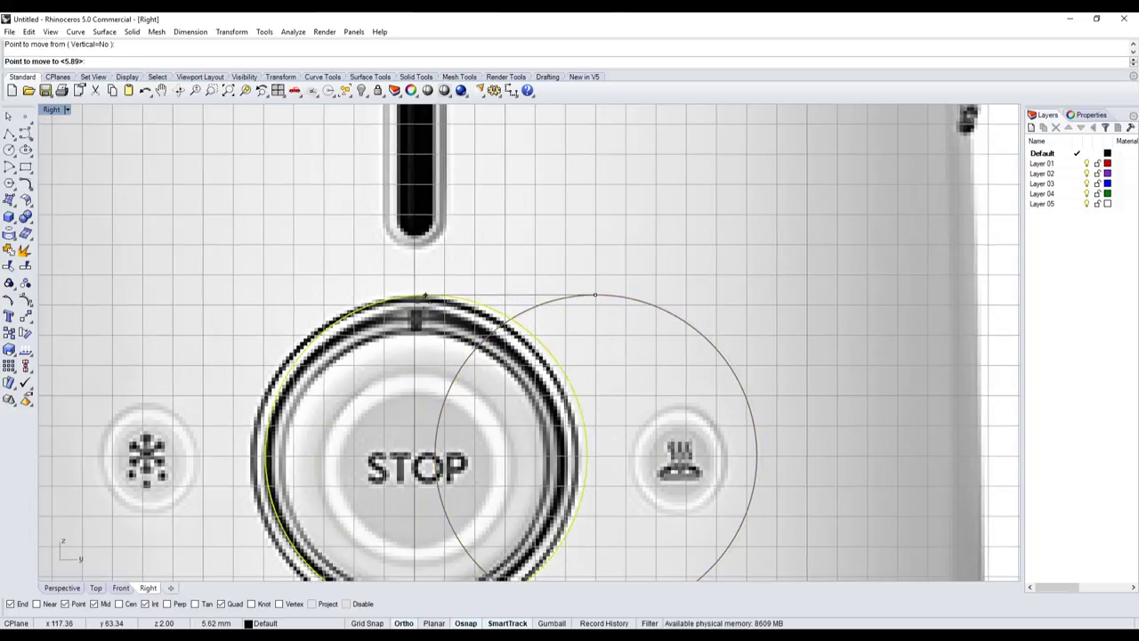
{"action": "left_click", "coordinate": [418, 300]}
{"action": "scroll", "coordinate": [419, 300], "scroll_direction": "down", "scroll_amount": 5}
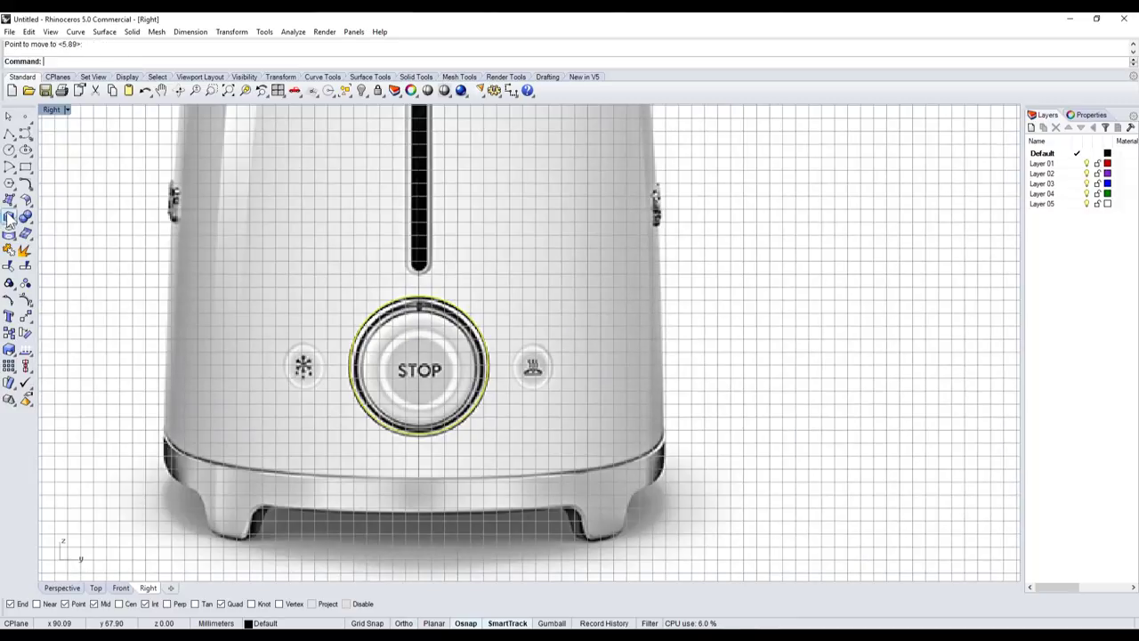
- Turn off the Quad and Point osnaps, then draw a circle centred on STOP just inside the ring
{"action": "left_click", "coordinate": [8, 150]}
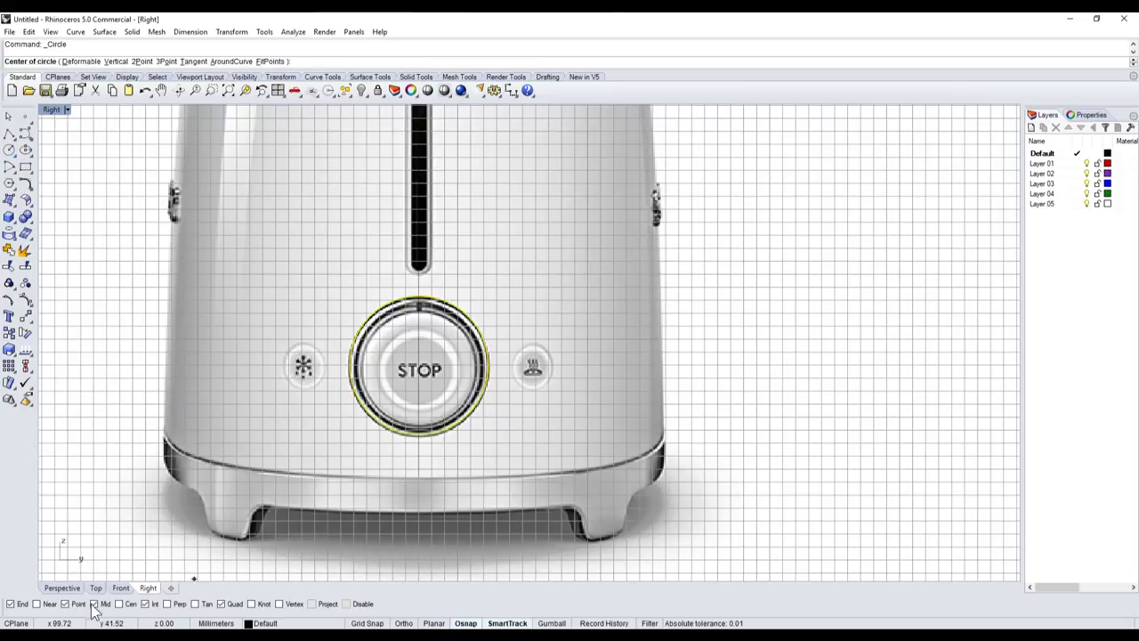
{"action": "left_click", "coordinate": [237, 605]}
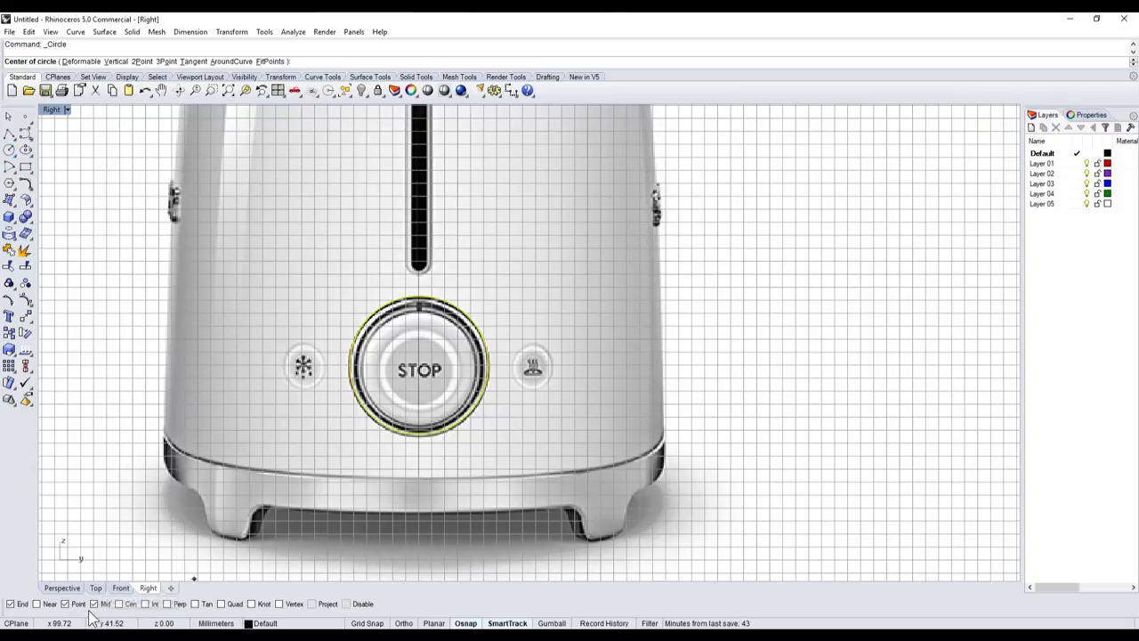
{"action": "left_click", "coordinate": [65, 604]}
{"action": "scroll", "coordinate": [411, 386], "scroll_direction": "up", "scroll_amount": 3}
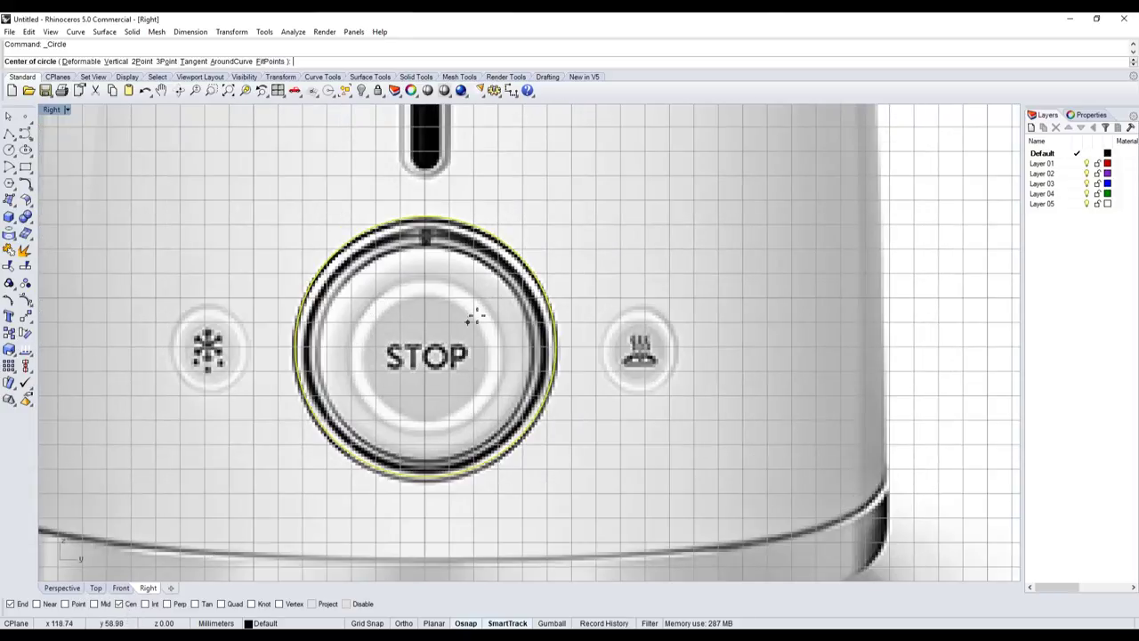
{"action": "left_click", "coordinate": [543, 299]}
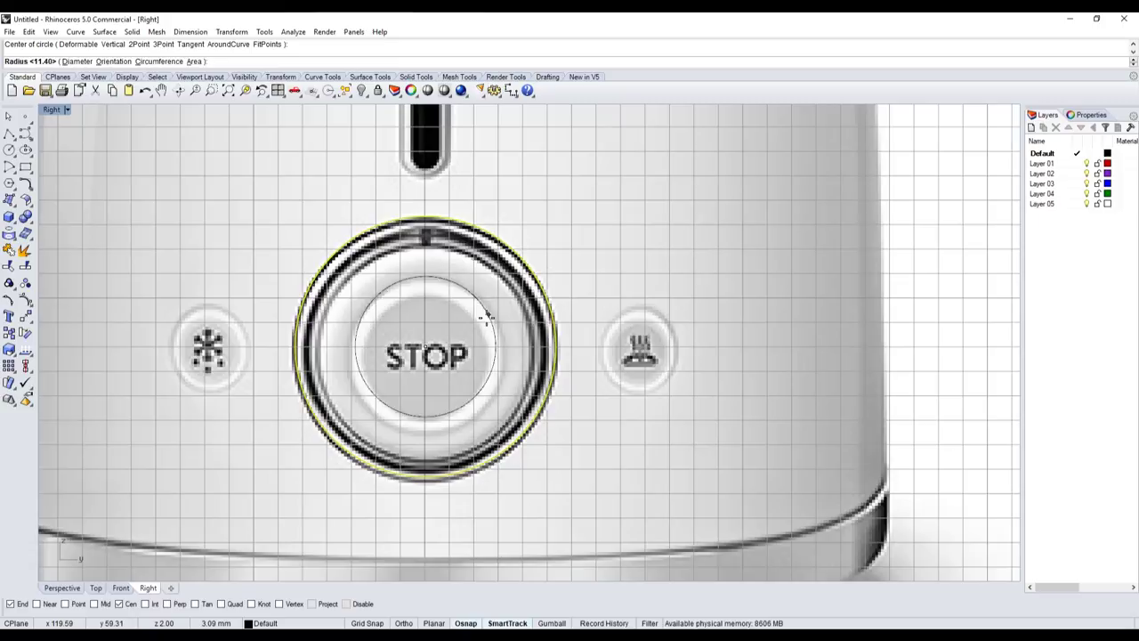
{"action": "left_click", "coordinate": [529, 331]}
{"action": "scroll", "coordinate": [534, 341], "scroll_direction": "down", "scroll_amount": 3}
{"action": "scroll", "coordinate": [511, 337], "scroll_direction": "up", "scroll_amount": 3}
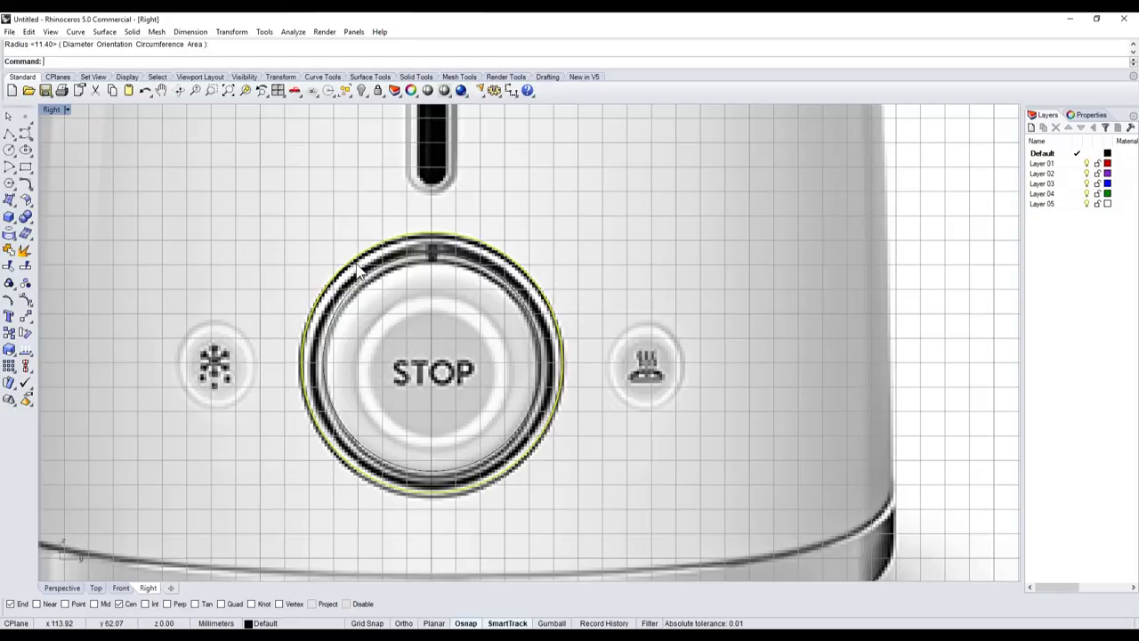
{"action": "key", "text": "Escape"}
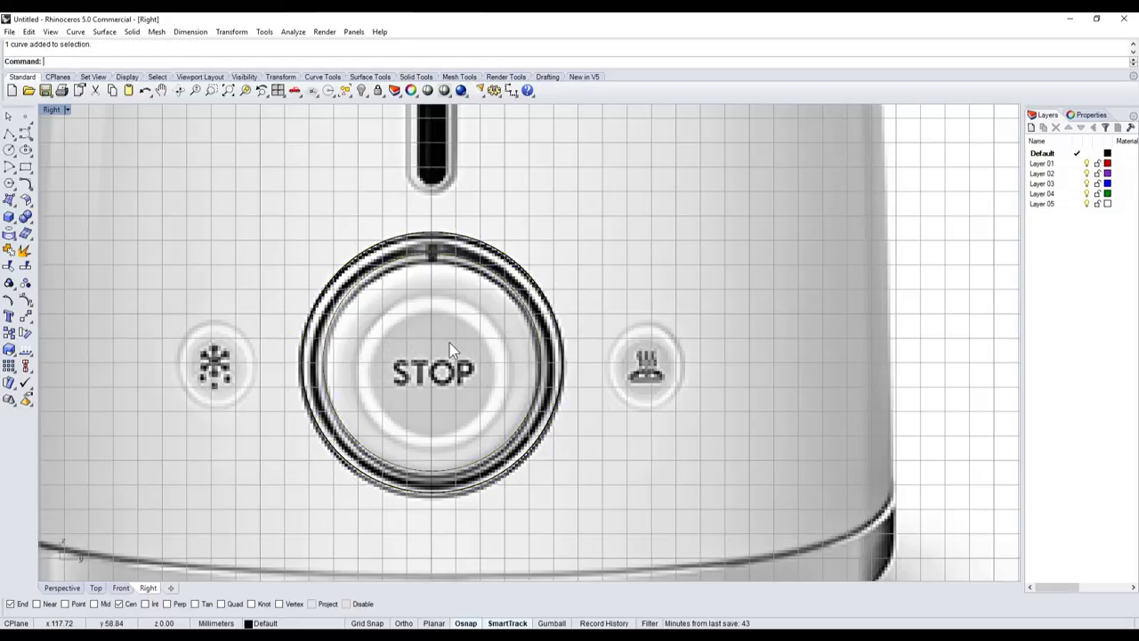
- Draw two smaller circles concentric with the STOP button, around its face and its text
{"action": "key", "text": "Return"}
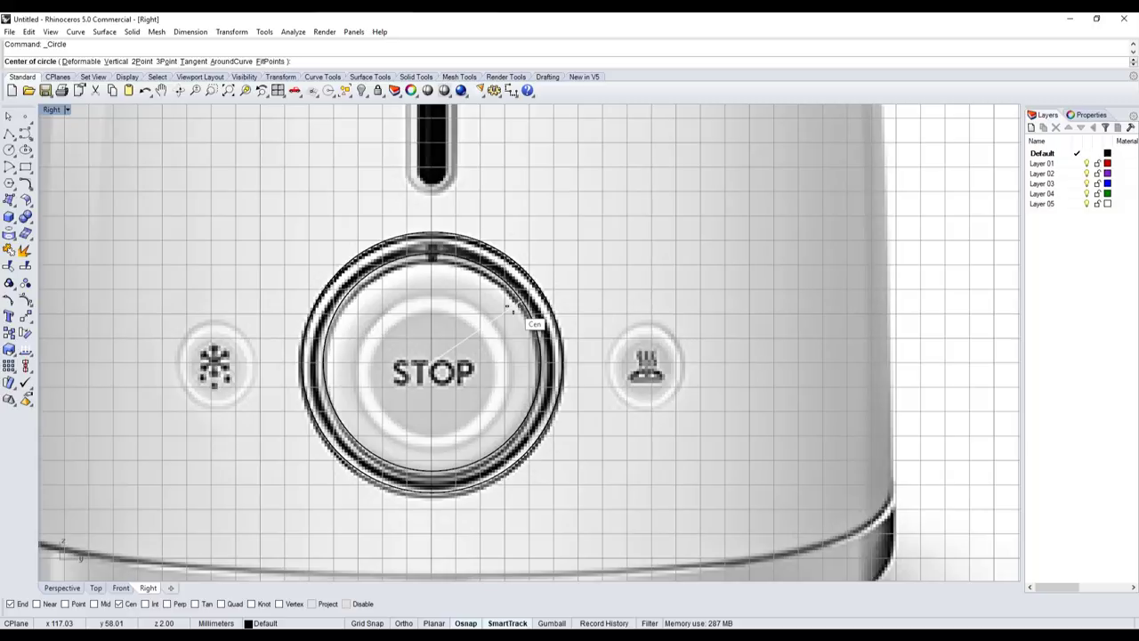
{"action": "left_click", "coordinate": [512, 307]}
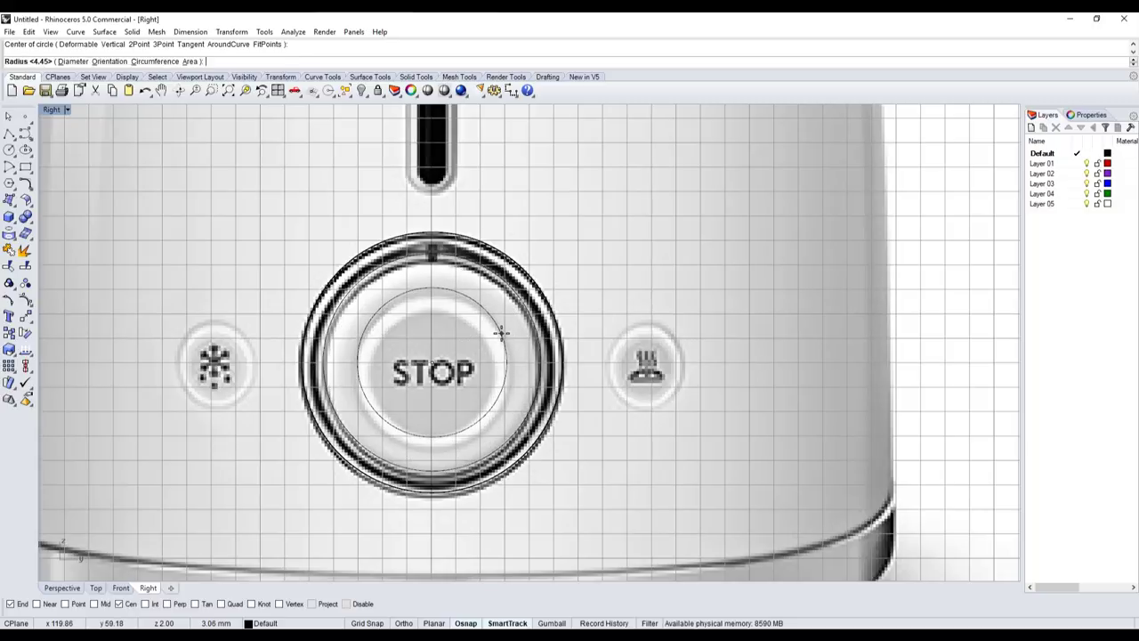
{"action": "left_click", "coordinate": [502, 333]}
{"action": "key", "text": "Return"}
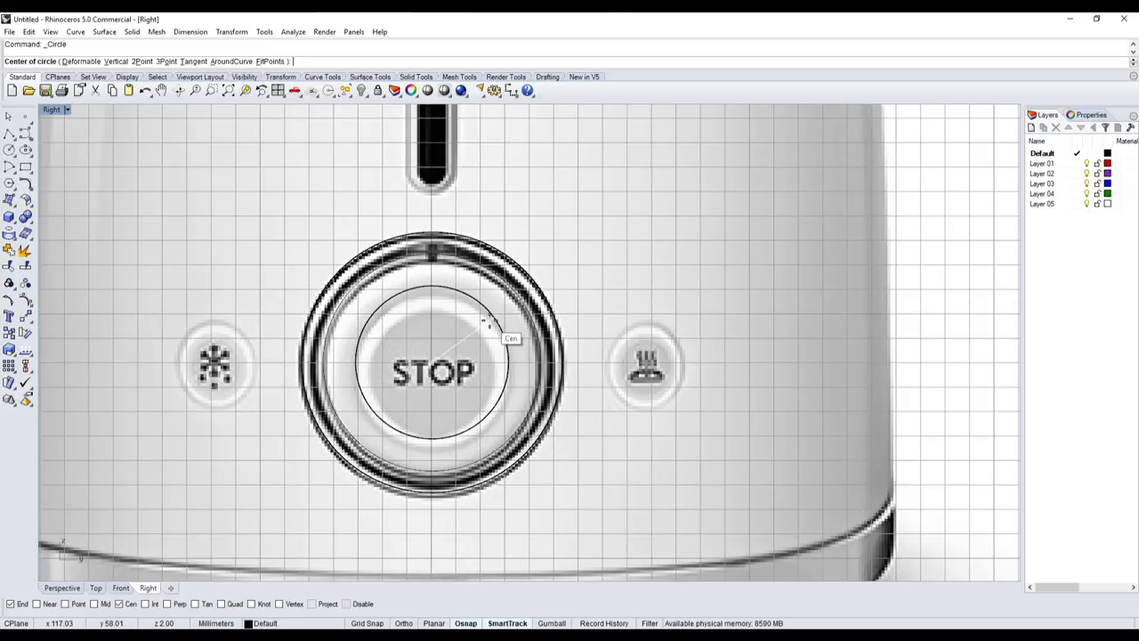
{"action": "left_click", "coordinate": [508, 331]}
{"action": "left_click", "coordinate": [496, 351]}
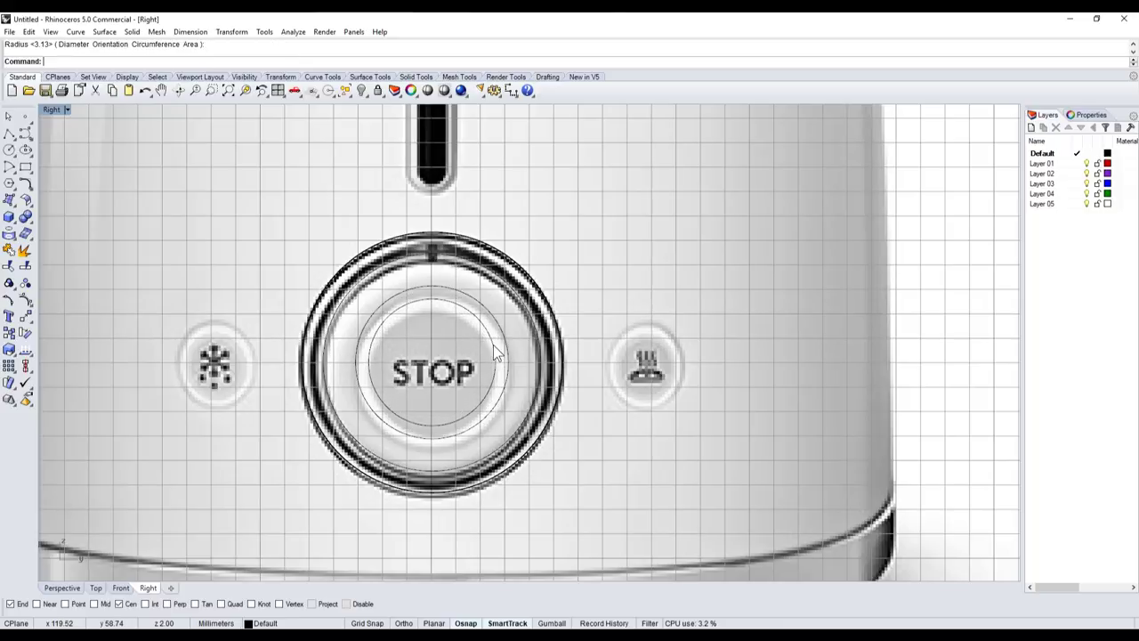
{"action": "scroll", "coordinate": [486, 354], "scroll_direction": "down", "scroll_amount": 4}
- Draw a circle centred on the snowflake button left of STOP, sized around the button
{"action": "scroll", "coordinate": [343, 356], "scroll_direction": "up", "scroll_amount": 5}
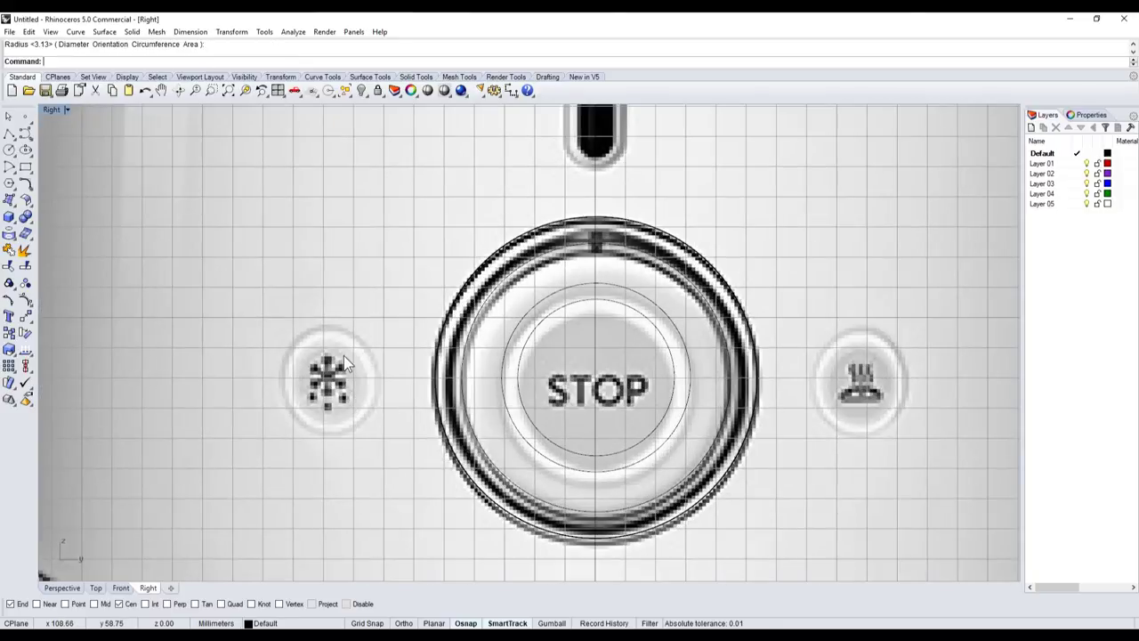
{"action": "key", "text": "Return"}
{"action": "left_click", "coordinate": [327, 380]}
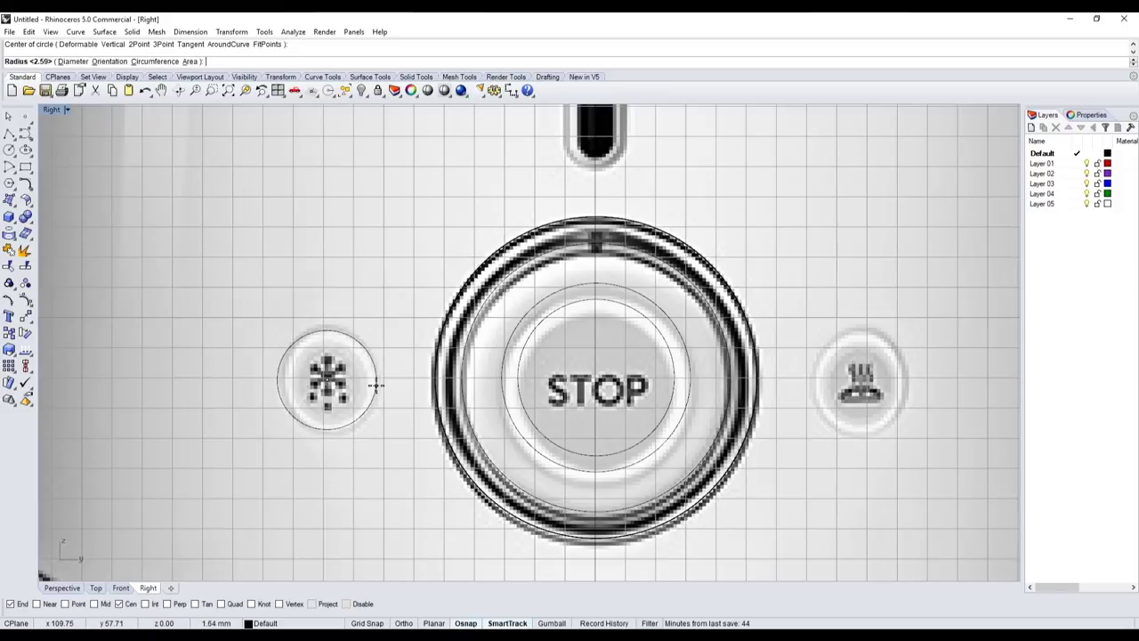
{"action": "key", "text": "Escape"}
{"action": "key", "text": "Return"}
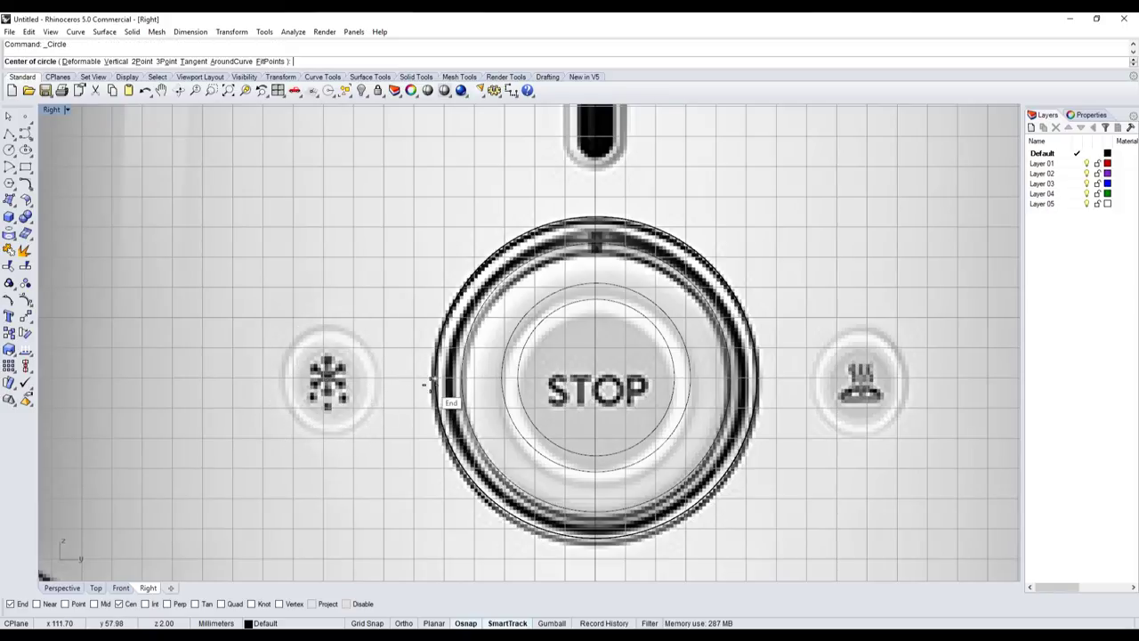
{"action": "left_click", "coordinate": [324, 380]}
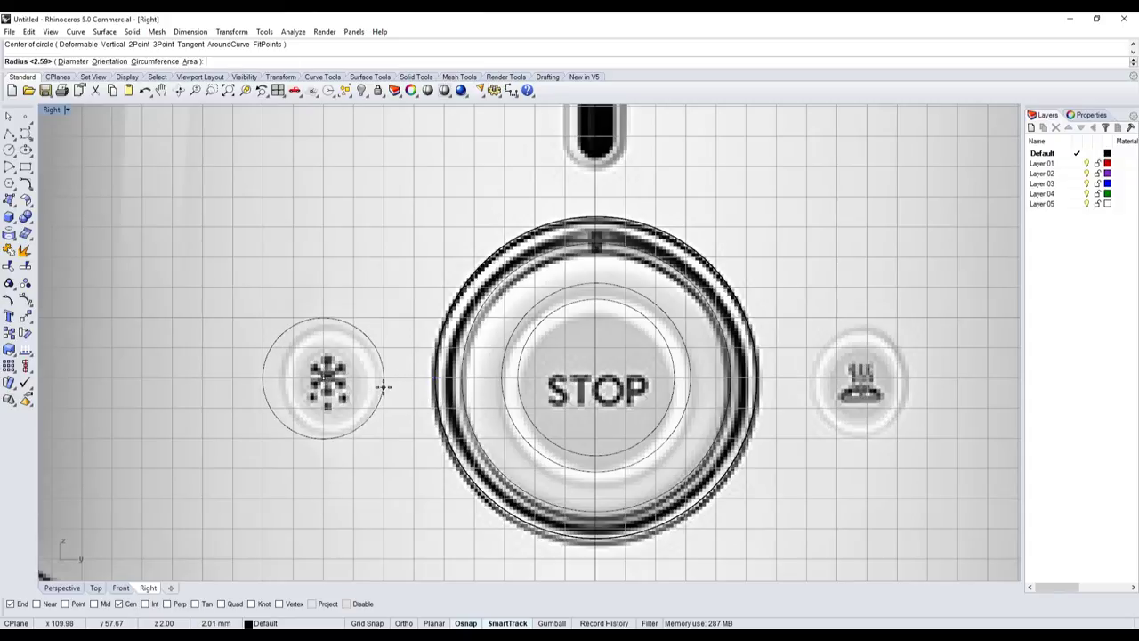
{"action": "left_click", "coordinate": [384, 386]}
- Start a second circle centred on the snowflake circle and switch to the toaster reference photo
{"action": "key", "text": "Return"}
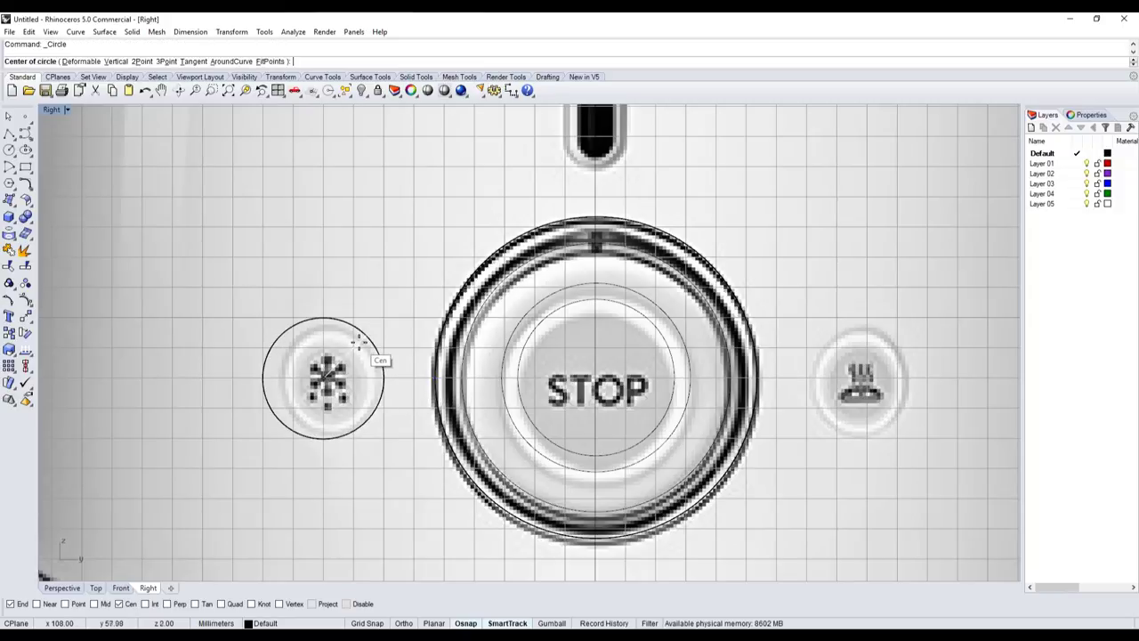
{"action": "left_click", "coordinate": [382, 365]}
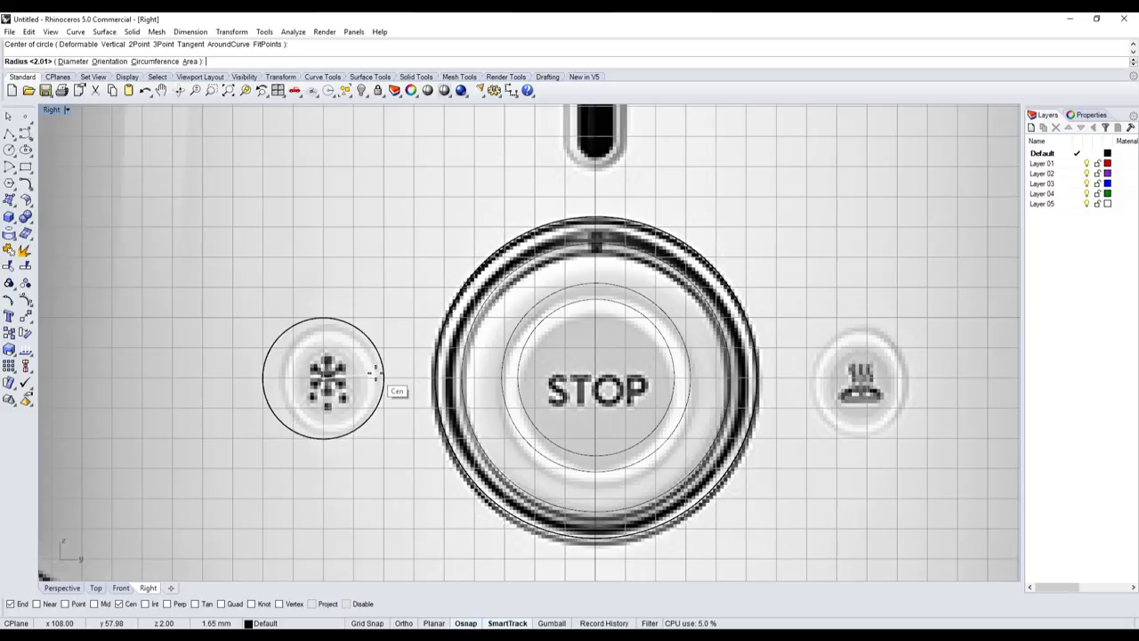
{"action": "scroll", "coordinate": [374, 374], "scroll_direction": "down", "scroll_amount": 4}
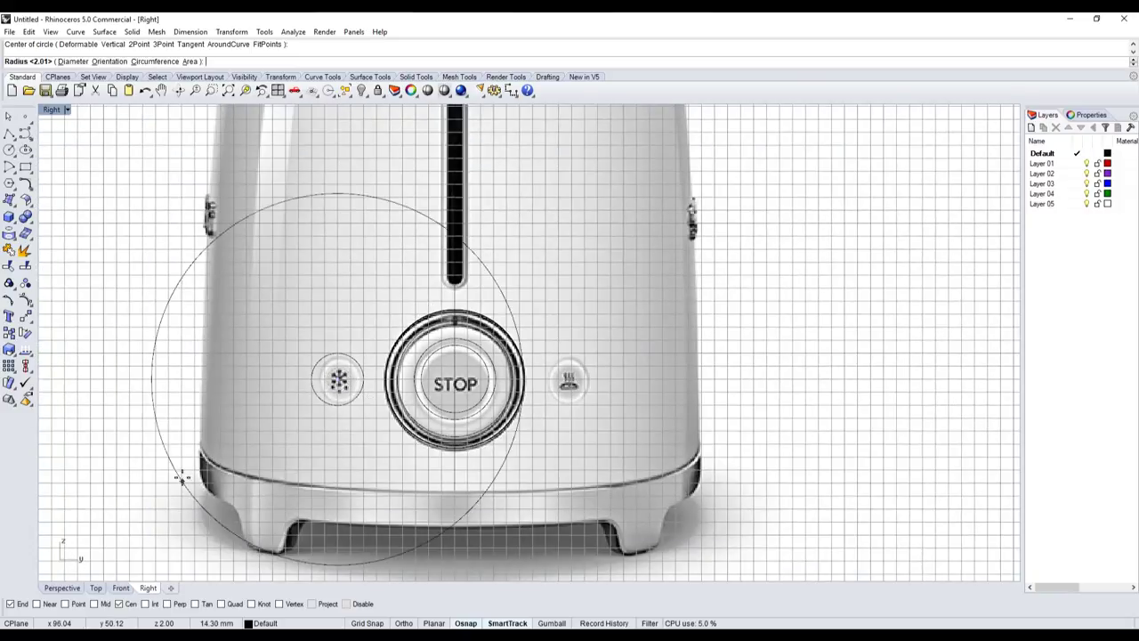
{"action": "key", "text": "alt+Tab"}
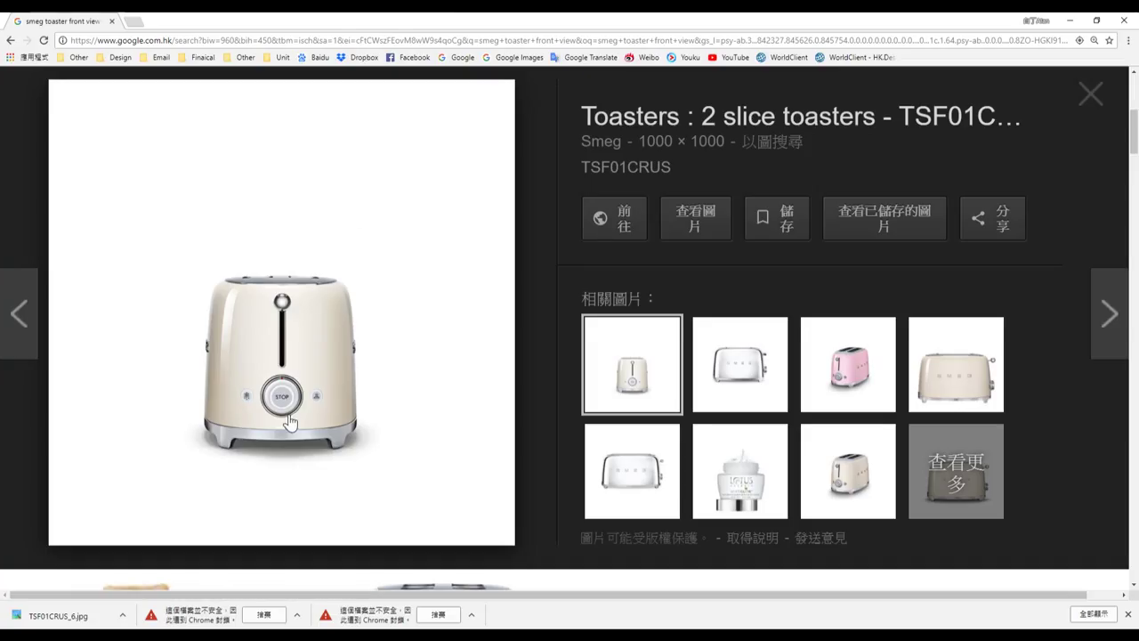
- Preview the red Smeg toaster photo in Google Images, then return to Rhino
{"action": "scroll", "coordinate": [289, 422], "scroll_direction": "down", "scroll_amount": 5}
{"action": "left_click", "coordinate": [478, 303]}
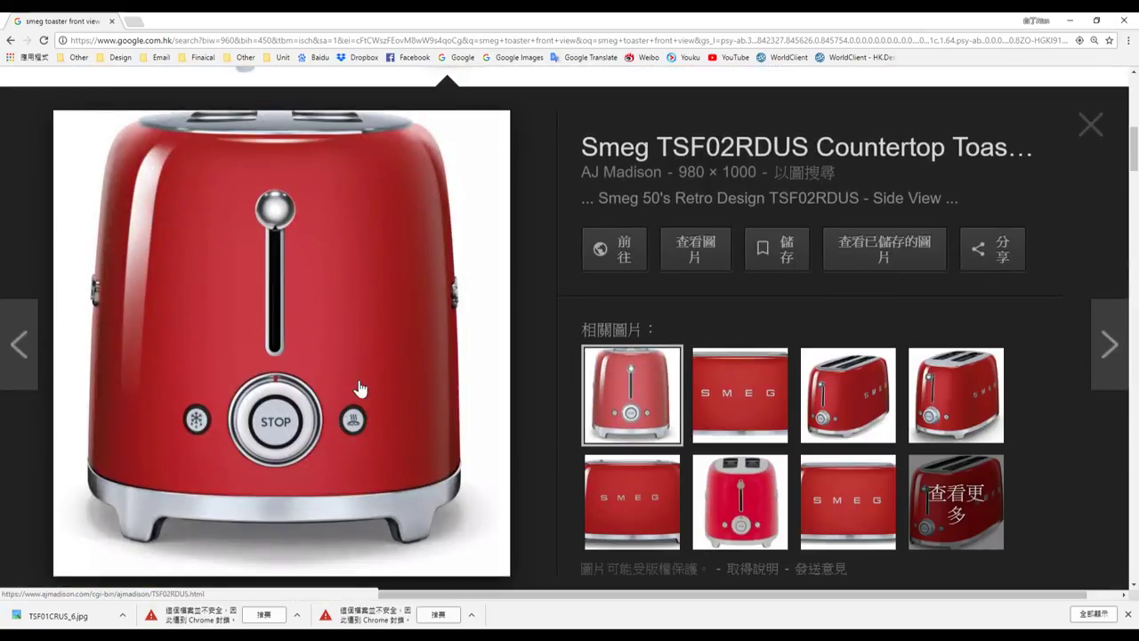
{"action": "key", "text": "alt+Tab"}
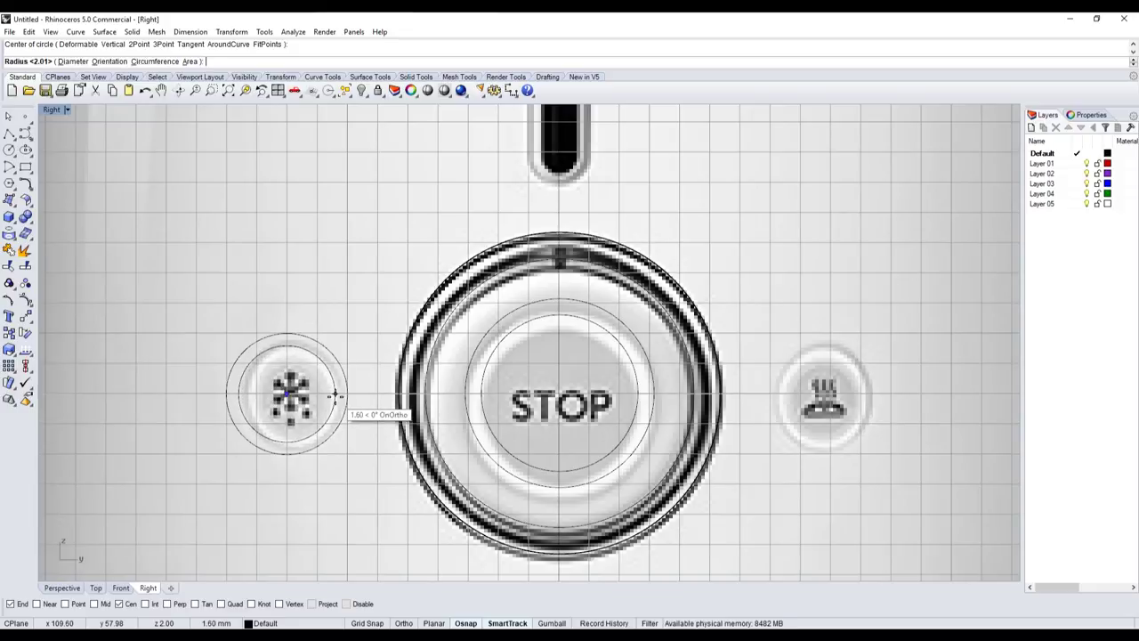
- Fix the inner snowflake circle at radius 1.60, then mirror both circles onto the steam button
{"action": "left_click", "coordinate": [336, 395]}
{"action": "left_click_drag", "start_coordinate": [350, 434], "coordinate": [316, 400]}
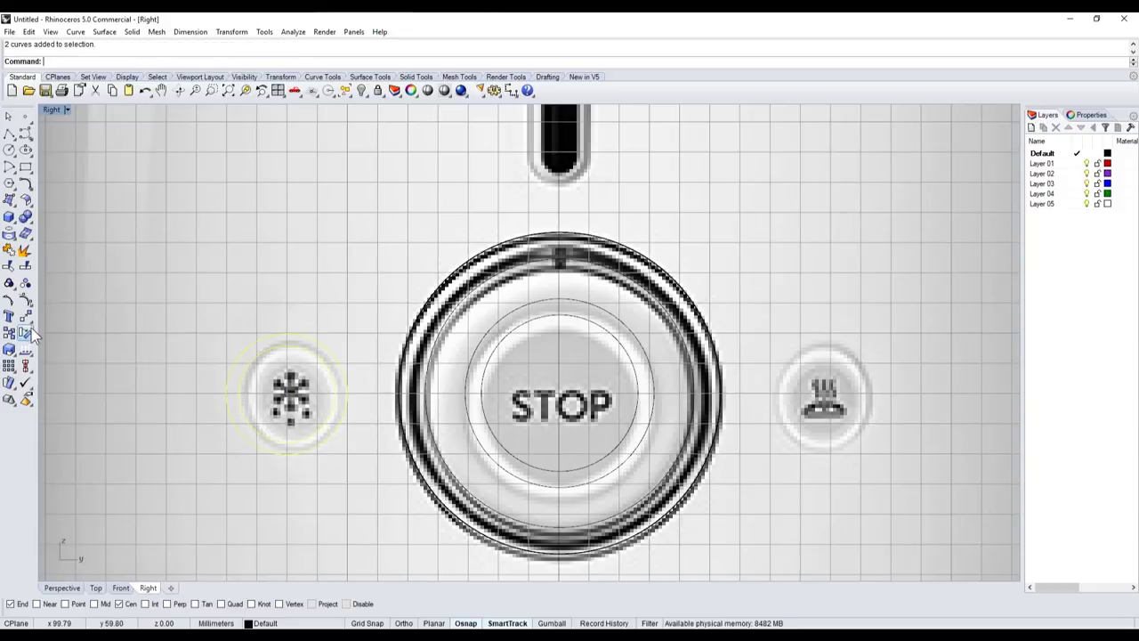
{"action": "left_click", "coordinate": [27, 333]}
{"action": "left_click", "coordinate": [126, 338]}
{"action": "left_click", "coordinate": [560, 233]}
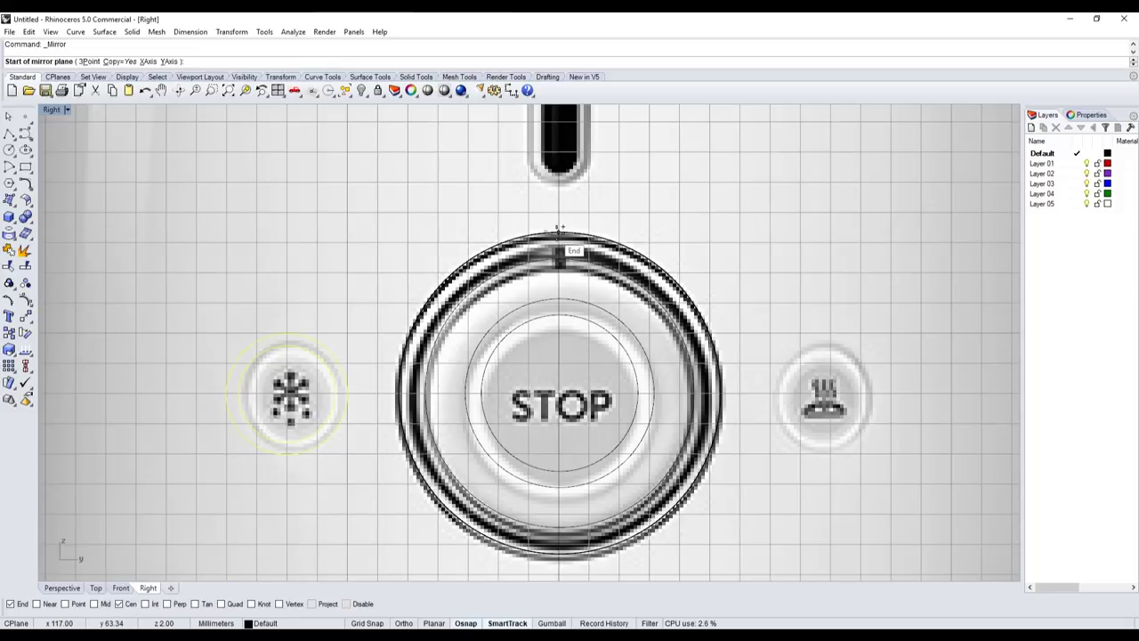
{"action": "left_click", "coordinate": [592, 174]}
{"action": "scroll", "coordinate": [623, 267], "scroll_direction": "down", "scroll_amount": 3}
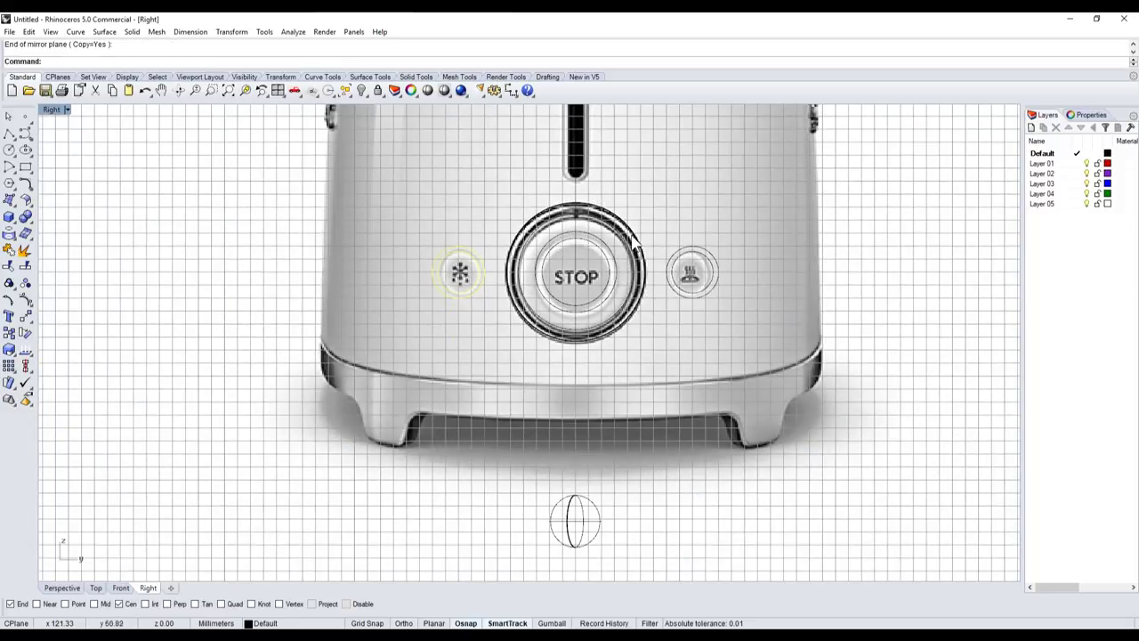
{"action": "scroll", "coordinate": [632, 272], "scroll_direction": "up", "scroll_amount": 3}
{"action": "scroll", "coordinate": [637, 274], "scroll_direction": "down", "scroll_amount": 2}
{"action": "scroll", "coordinate": [614, 289], "scroll_direction": "up", "scroll_amount": 3}
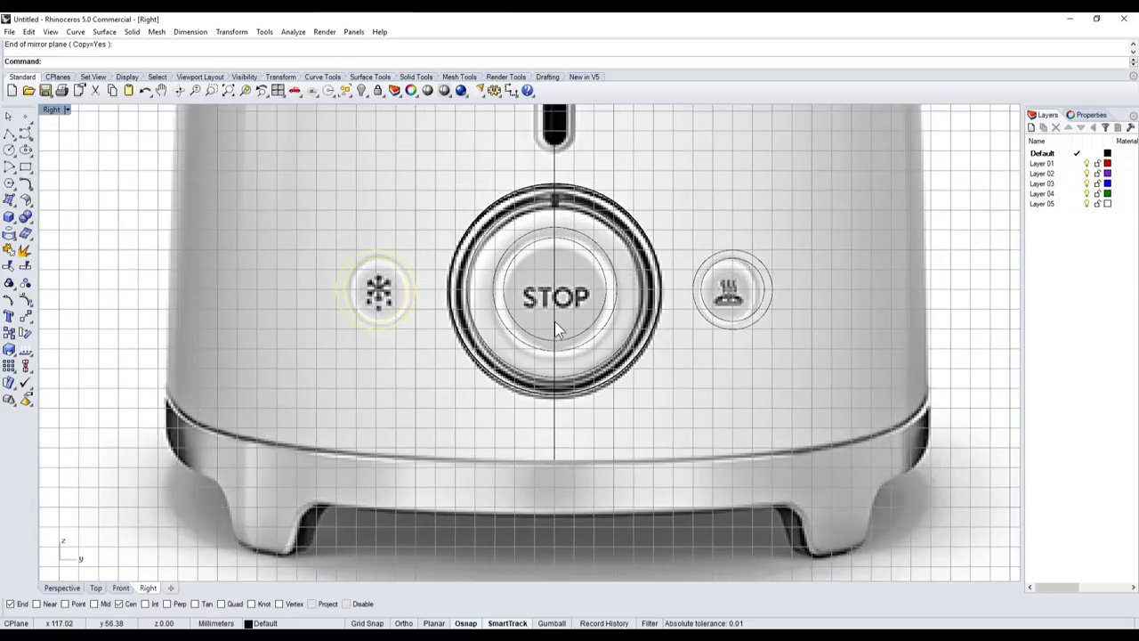
{"action": "scroll", "coordinate": [554, 322], "scroll_direction": "down", "scroll_amount": 4}
{"action": "scroll", "coordinate": [561, 318], "scroll_direction": "up", "scroll_amount": 2}
{"action": "scroll", "coordinate": [561, 319], "scroll_direction": "down", "scroll_amount": 4}
{"action": "scroll", "coordinate": [566, 242], "scroll_direction": "up", "scroll_amount": 5}
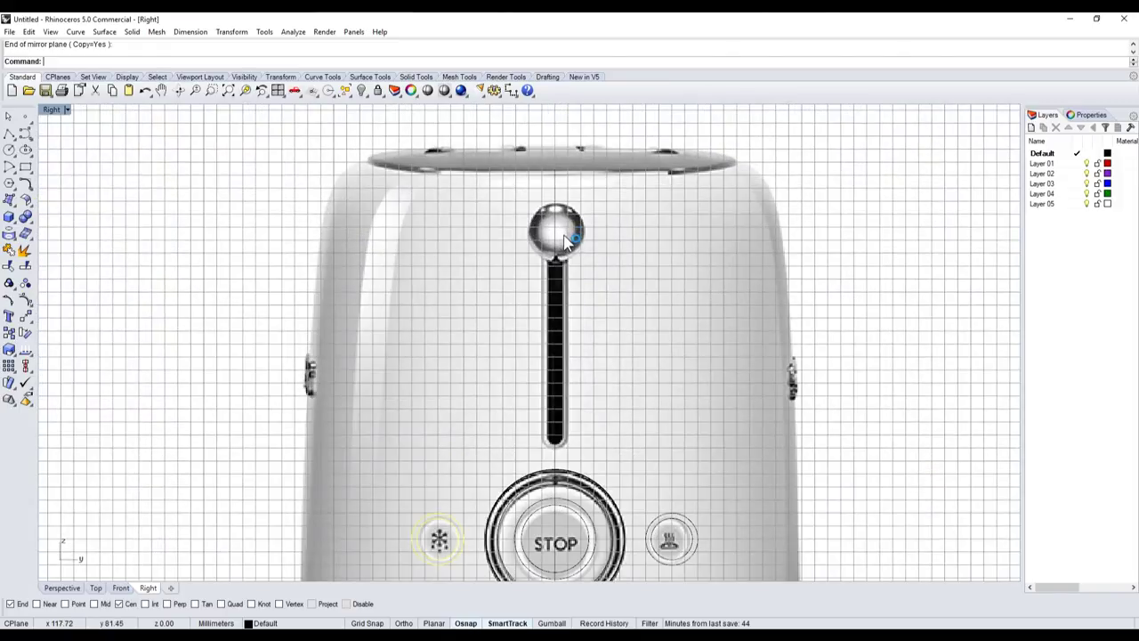
- Draw a rounded rectangle spanning the lever slot from its bottom end to near the knob
{"action": "left_click", "coordinate": [26, 150]}
{"action": "scroll", "coordinate": [554, 396], "scroll_direction": "up", "scroll_amount": 1}
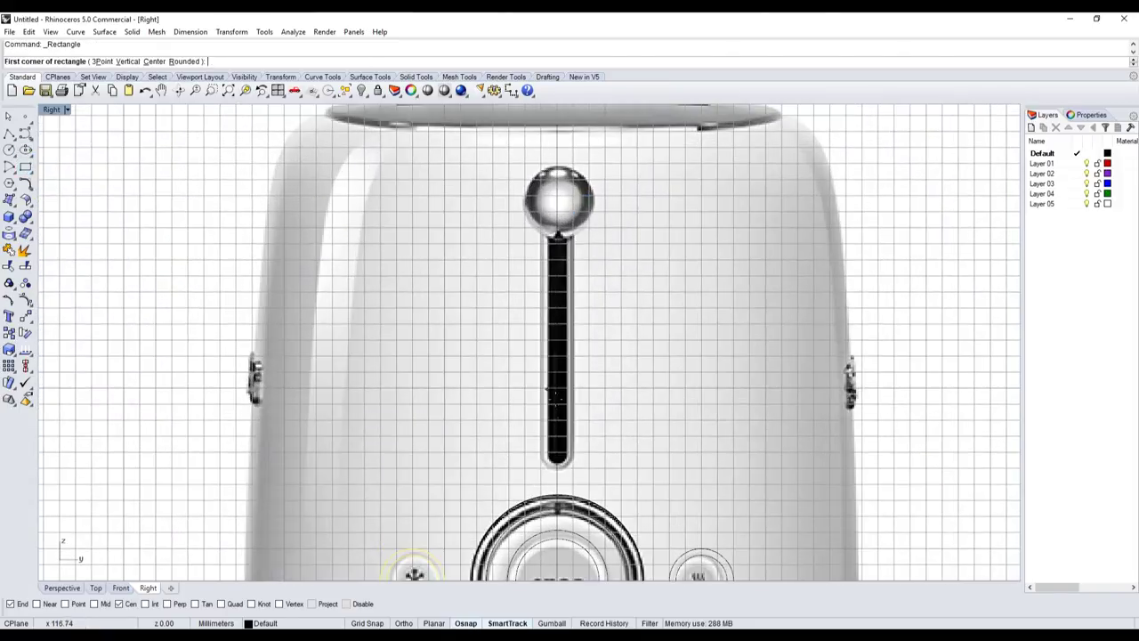
{"action": "left_click", "coordinate": [541, 450]}
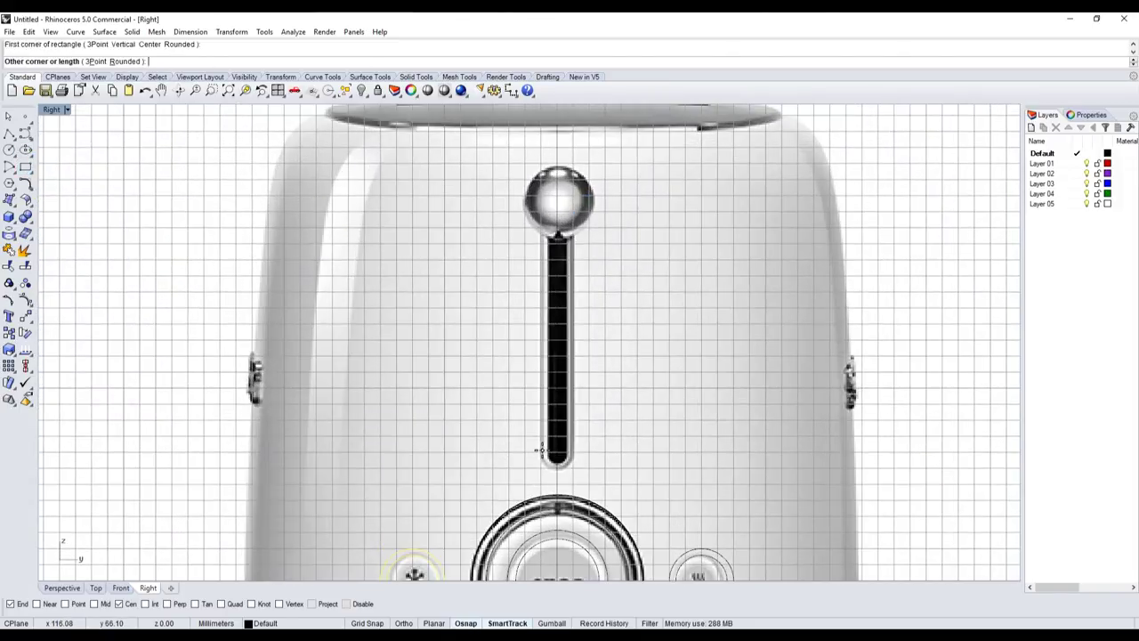
{"action": "left_click", "coordinate": [574, 194]}
{"action": "scroll", "coordinate": [576, 203], "scroll_direction": "up", "scroll_amount": 1}
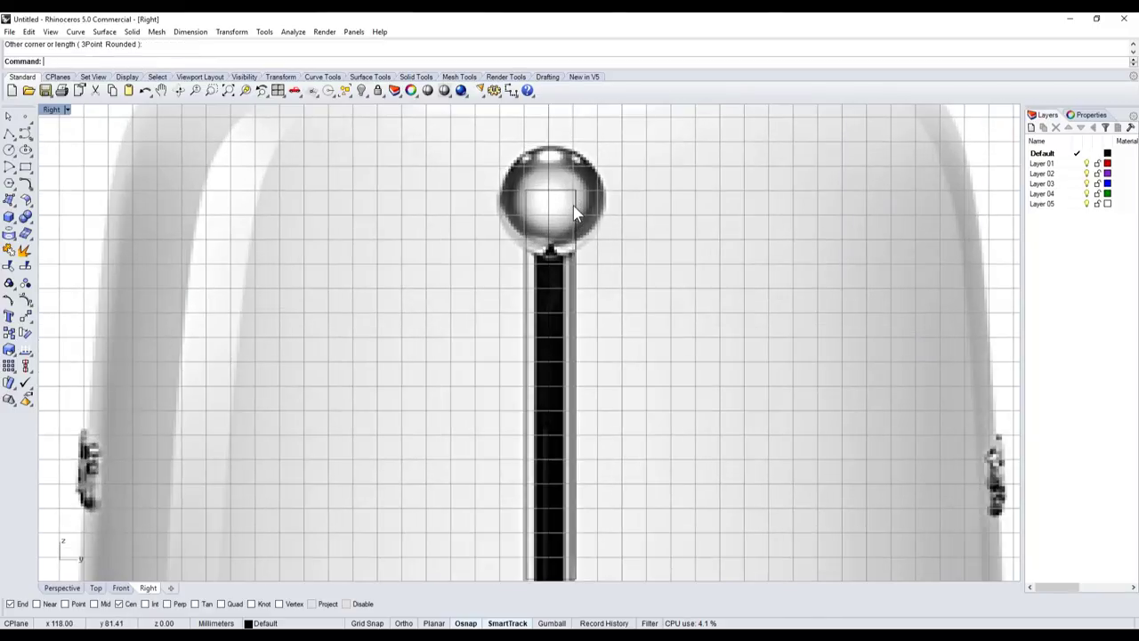
- Move the slot outline with Ortho so its midpoint lands on the slot's intersection point
{"action": "left_click", "coordinate": [576, 205]}
{"action": "scroll", "coordinate": [576, 207], "scroll_direction": "down", "scroll_amount": 3}
{"action": "scroll", "coordinate": [574, 211], "scroll_direction": "up", "scroll_amount": 2}
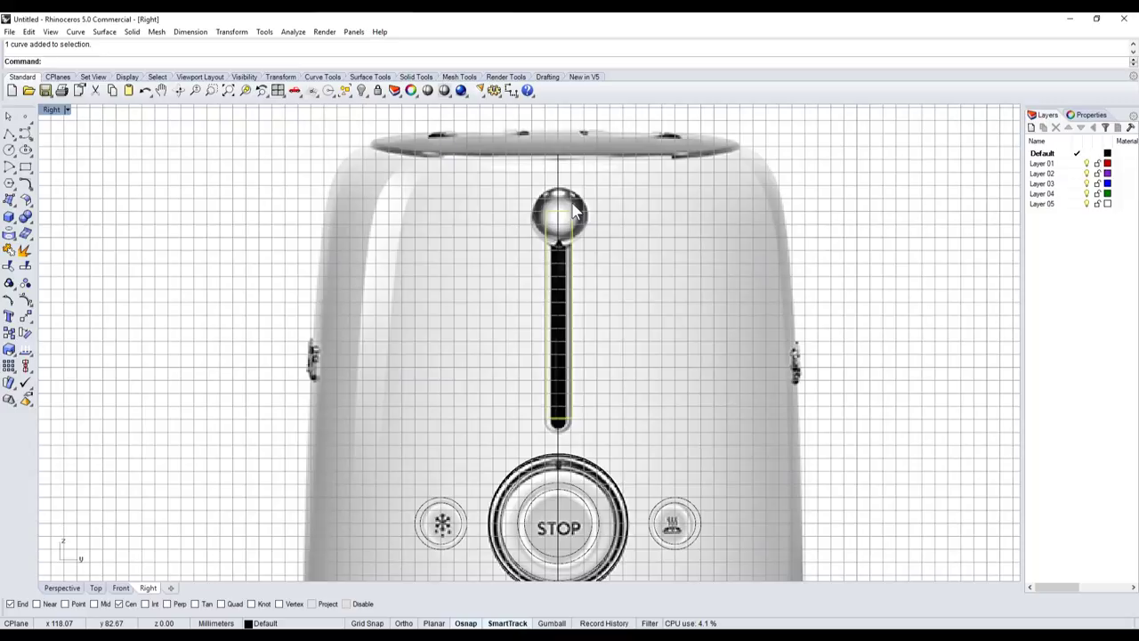
{"action": "scroll", "coordinate": [574, 211], "scroll_direction": "down", "scroll_amount": 2}
{"action": "scroll", "coordinate": [551, 392], "scroll_direction": "up", "scroll_amount": 5}
{"action": "scroll", "coordinate": [552, 392], "scroll_direction": "up", "scroll_amount": 1}
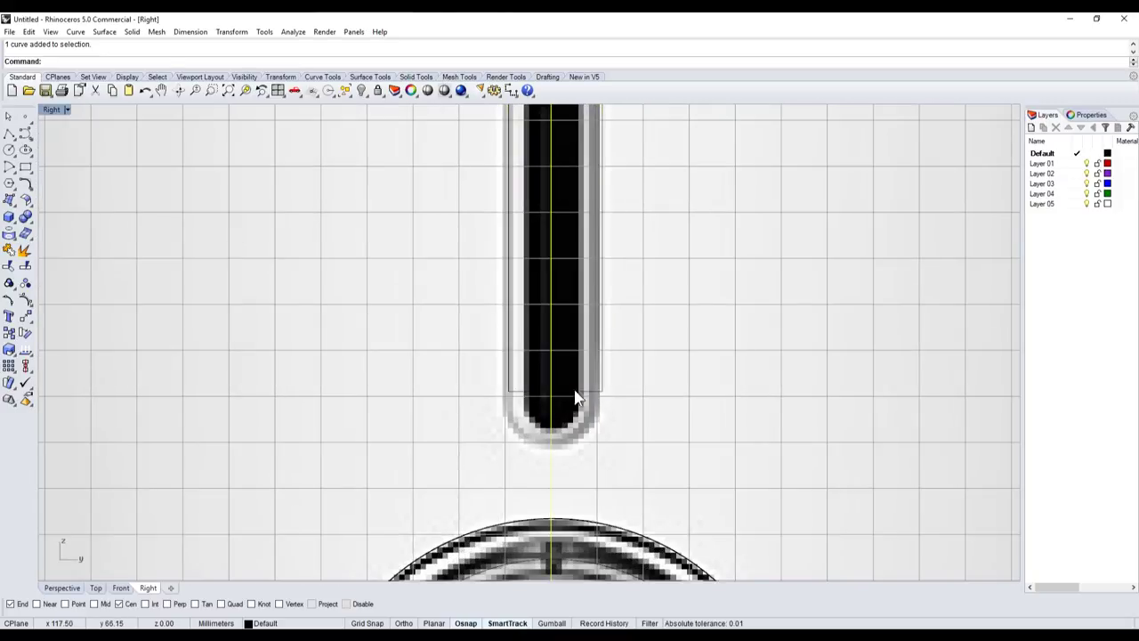
{"action": "scroll", "coordinate": [575, 398], "scroll_direction": "down", "scroll_amount": 2}
{"action": "scroll", "coordinate": [576, 400], "scroll_direction": "down", "scroll_amount": 3}
{"action": "left_click_drag", "start_coordinate": [611, 389], "coordinate": [717, 363]}
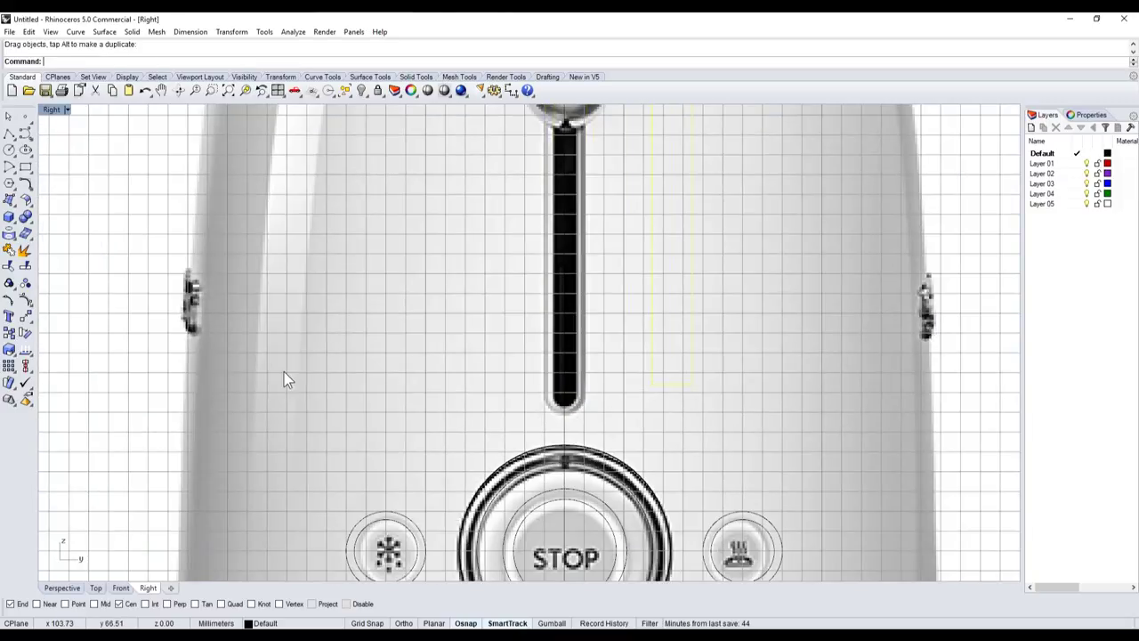
{"action": "left_click", "coordinate": [25, 316]}
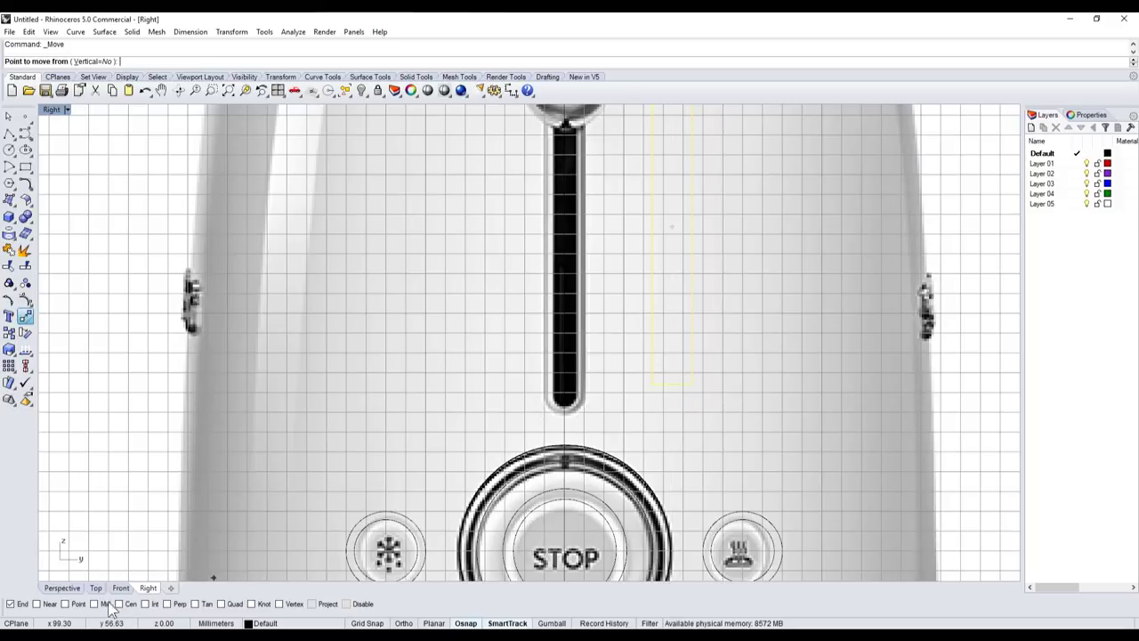
{"action": "left_click", "coordinate": [672, 383]}
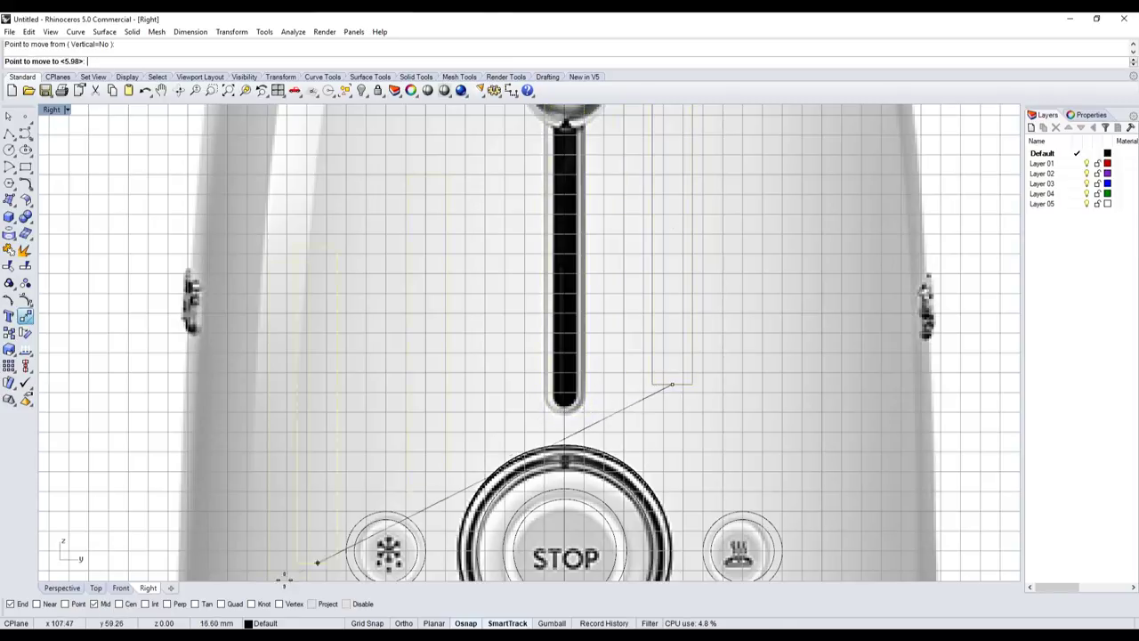
{"action": "key", "text": "F8"}
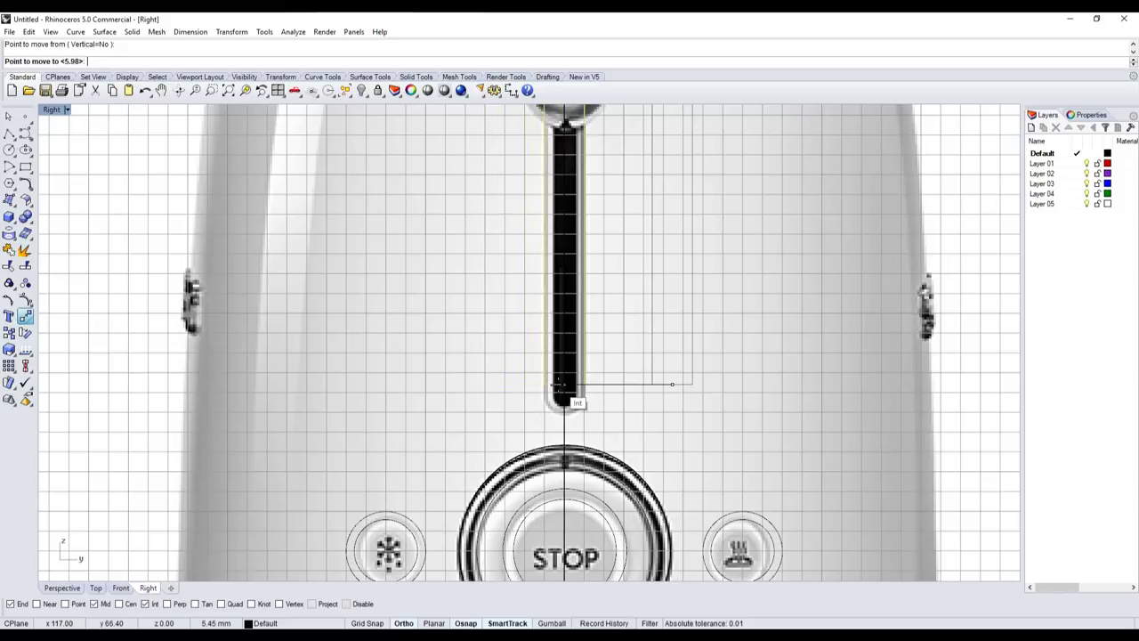
{"action": "left_click", "coordinate": [563, 384]}
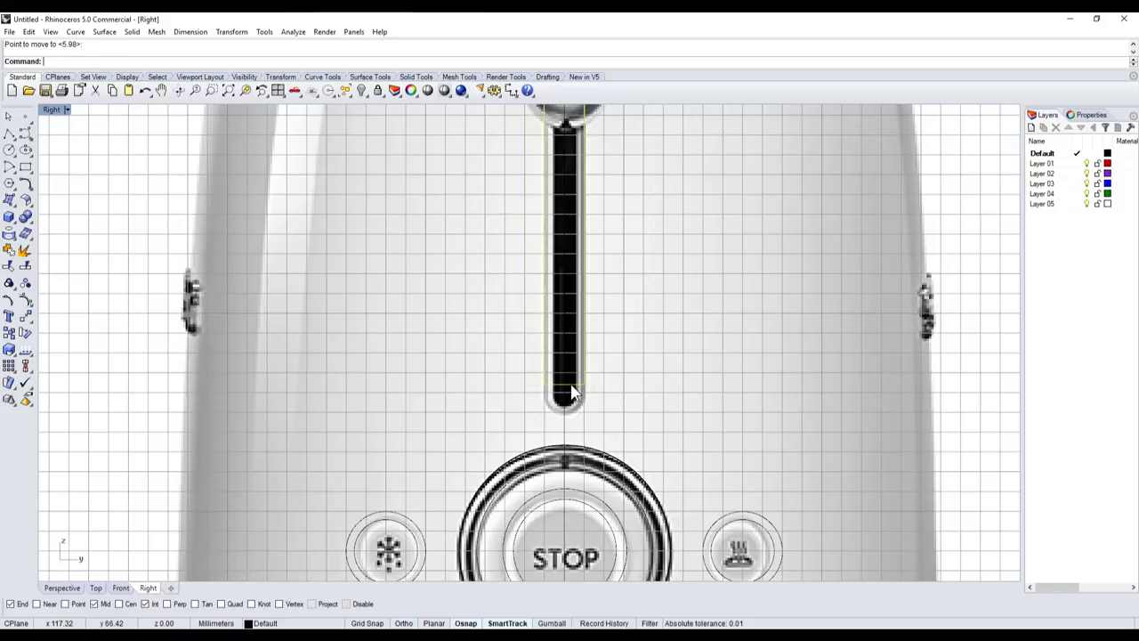
{"action": "left_click", "coordinate": [572, 393]}
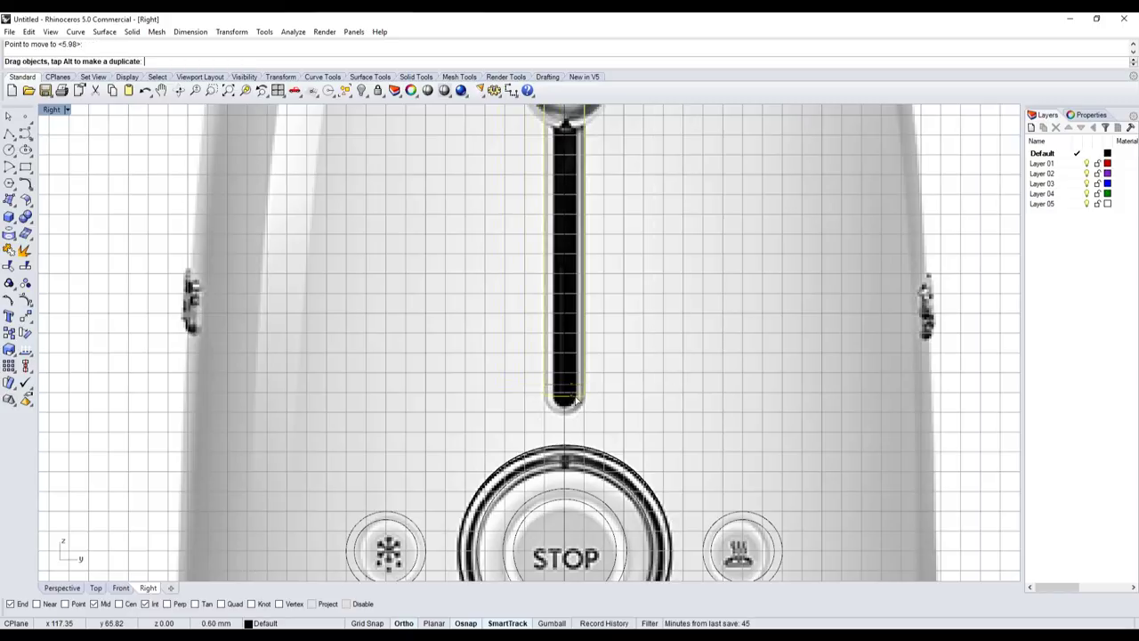
- Draw a circle at the lever slot's bottom end, sized to the slot edge
{"action": "left_click", "coordinate": [9, 150]}
{"action": "scroll", "coordinate": [579, 391], "scroll_direction": "up", "scroll_amount": 3}
{"action": "left_click", "coordinate": [547, 407]}
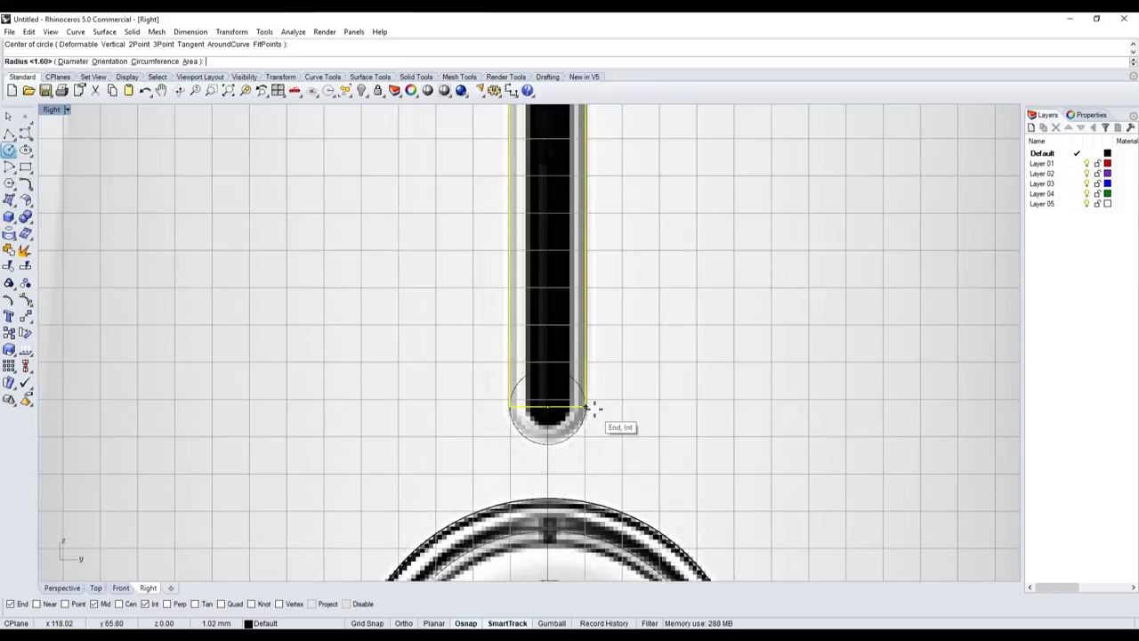
{"action": "left_click", "coordinate": [594, 408]}
{"action": "scroll", "coordinate": [552, 405], "scroll_direction": "down", "scroll_amount": 4}
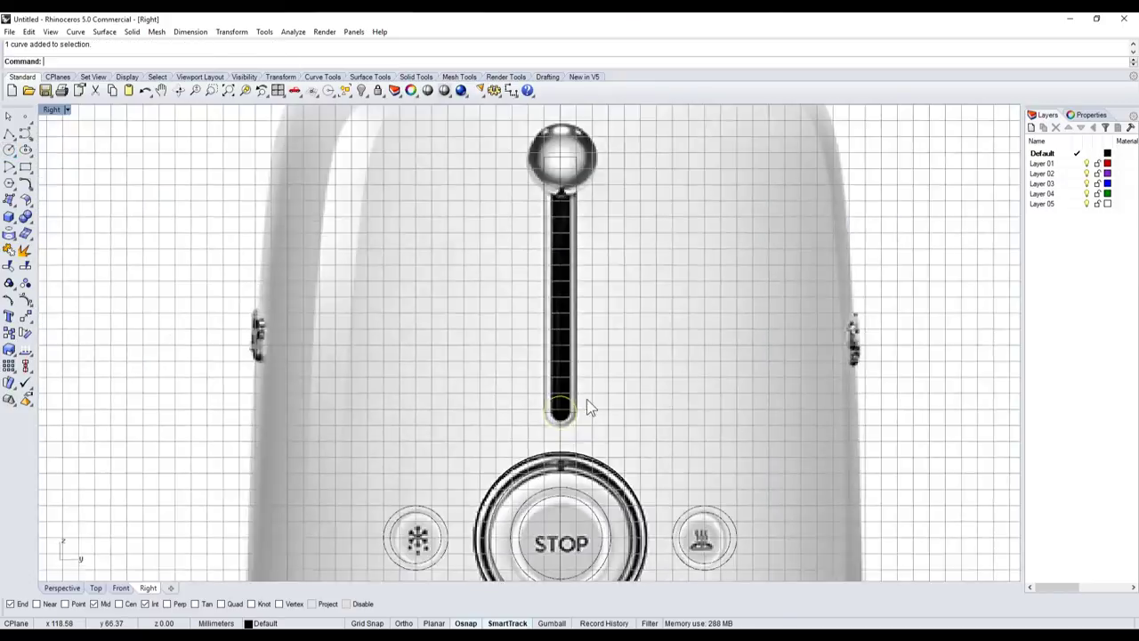
{"action": "scroll", "coordinate": [591, 238], "scroll_direction": "up", "scroll_amount": 1}
{"action": "scroll", "coordinate": [543, 267], "scroll_direction": "up", "scroll_amount": 1}
{"action": "scroll", "coordinate": [545, 275], "scroll_direction": "down", "scroll_amount": 2}
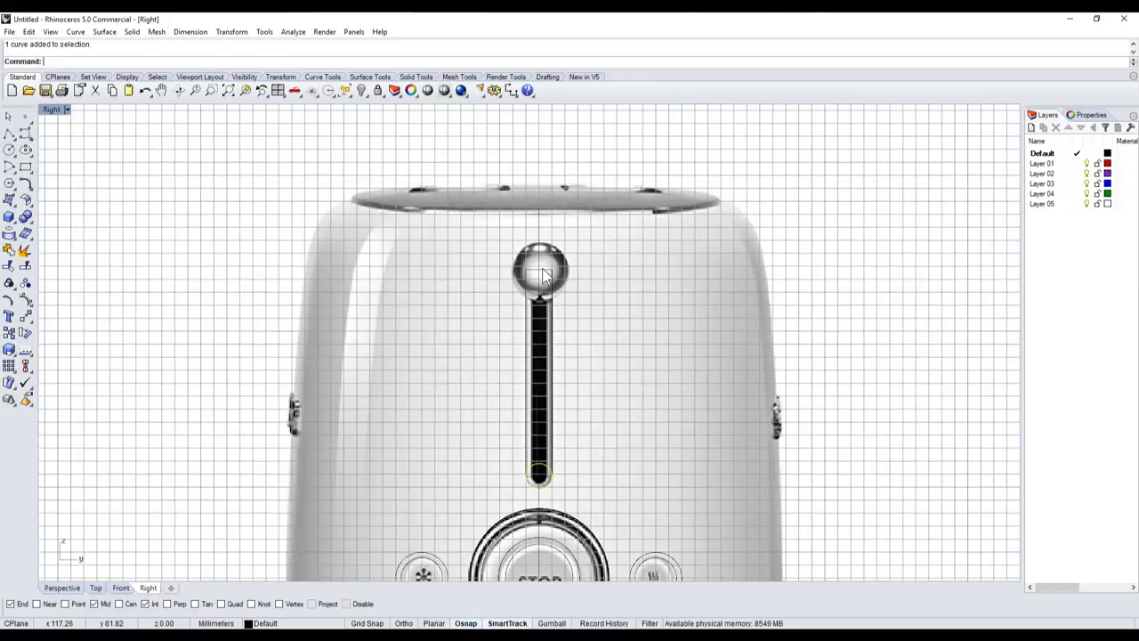
- Add a small circle inside the lever knob
{"action": "key", "text": "Return"}
{"action": "left_click", "coordinate": [539, 270]}
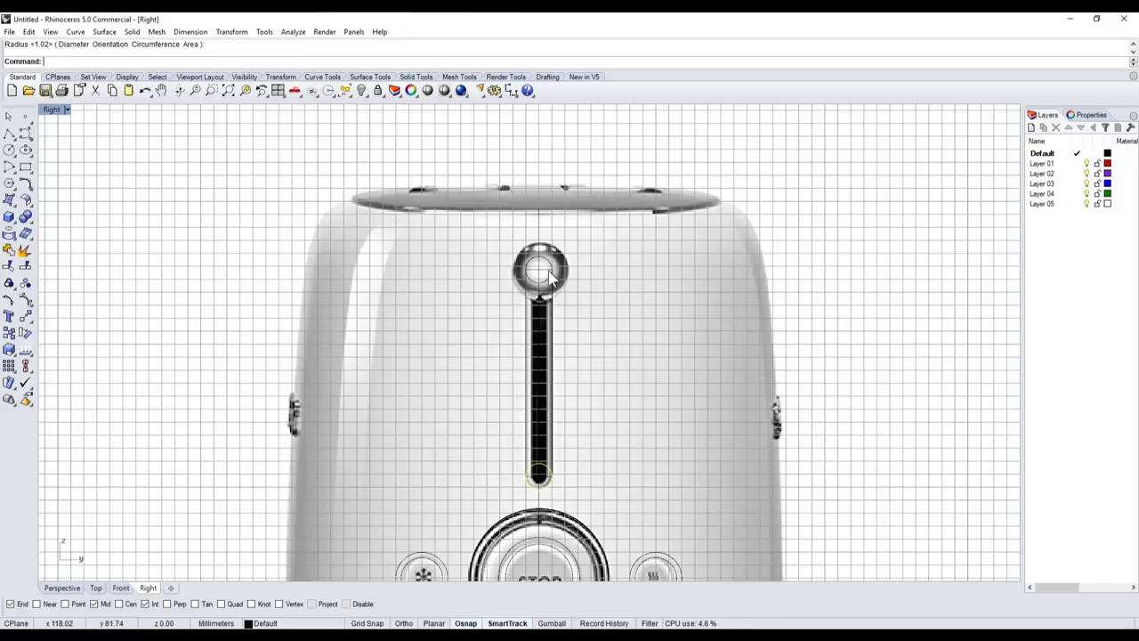
{"action": "left_click", "coordinate": [550, 279]}
{"action": "left_click", "coordinate": [551, 305], "text": "shift"}
- Explode the slot outline and split the curve, using the slot lines as cutters
{"action": "left_click", "coordinate": [25, 267]}
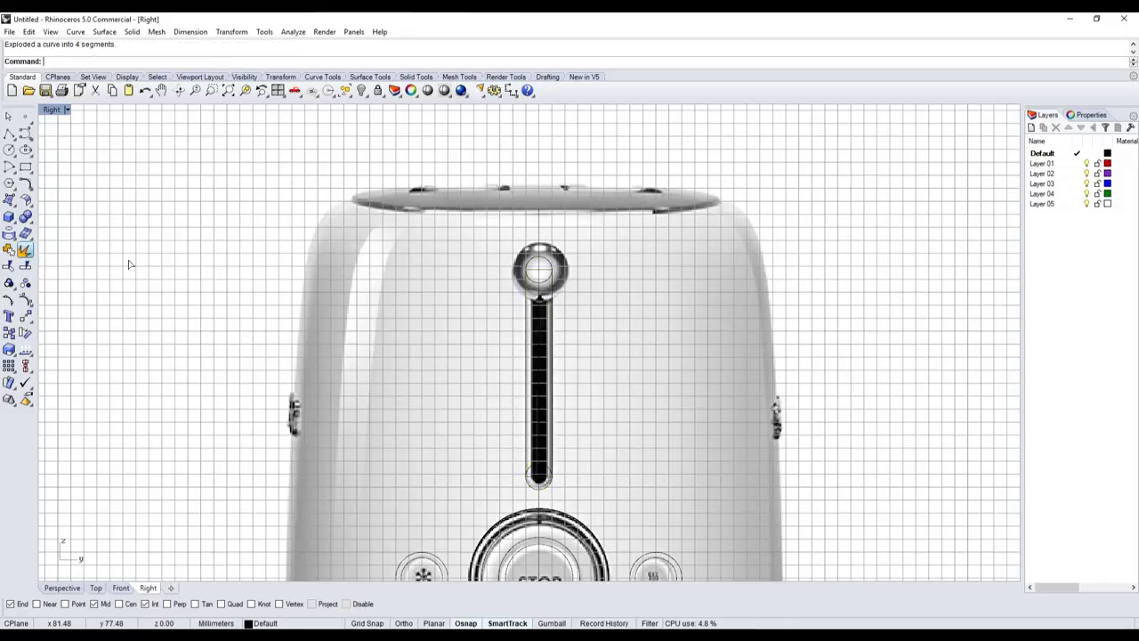
{"action": "scroll", "coordinate": [488, 267], "scroll_direction": "up", "scroll_amount": 2}
{"action": "left_click", "coordinate": [588, 267]}
{"action": "scroll", "coordinate": [587, 267], "scroll_direction": "down", "scroll_amount": 4}
{"action": "scroll", "coordinate": [595, 338], "scroll_direction": "up", "scroll_amount": 2}
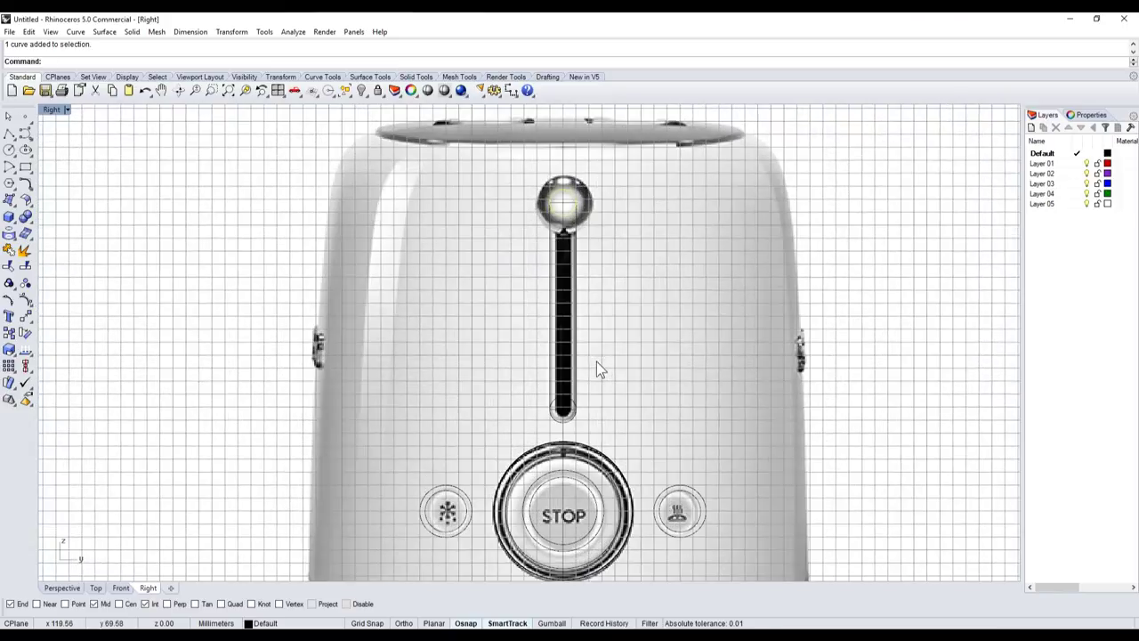
{"action": "left_click", "coordinate": [30, 272]}
{"action": "scroll", "coordinate": [570, 409], "scroll_direction": "up", "scroll_amount": 1}
{"action": "scroll", "coordinate": [570, 410], "scroll_direction": "up", "scroll_amount": 1}
{"action": "scroll", "coordinate": [570, 409], "scroll_direction": "down", "scroll_amount": 3}
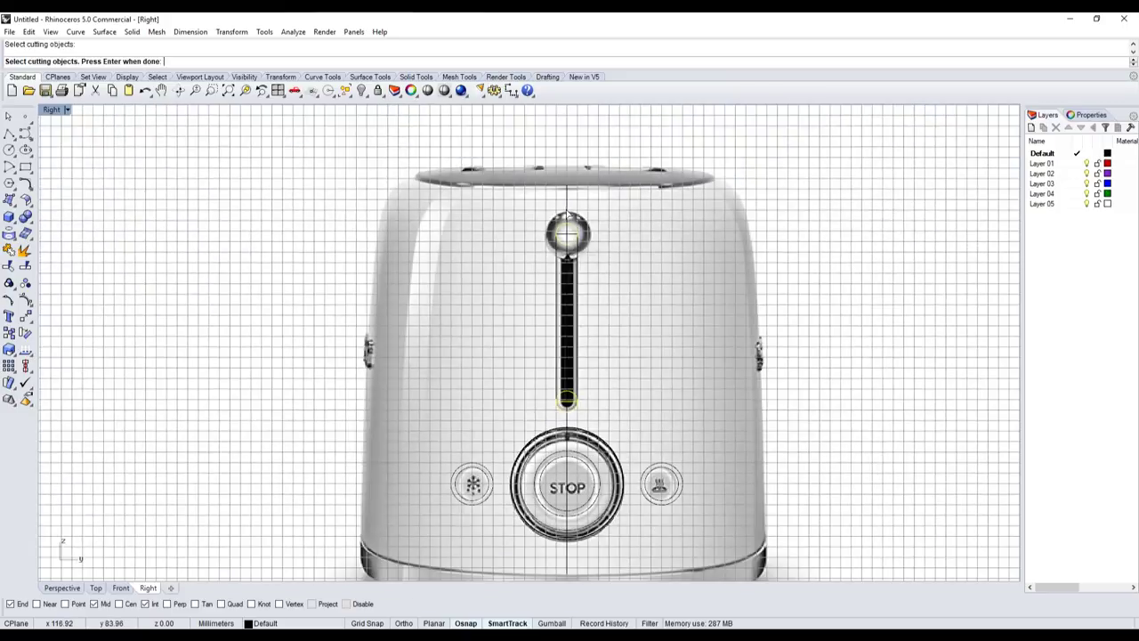
{"action": "scroll", "coordinate": [567, 233], "scroll_direction": "up", "scroll_amount": 3}
{"action": "left_click", "coordinate": [574, 262]}
{"action": "key", "text": "Return"}
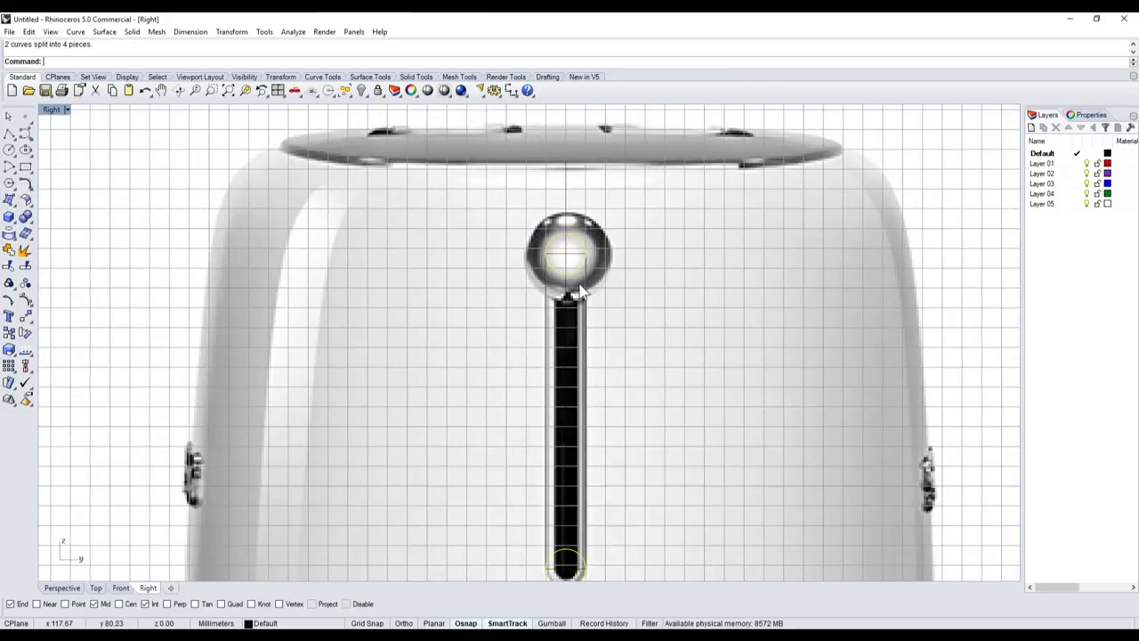
- Delete the overlapping curve pieces and window-select all the button and slot curves
{"action": "key", "text": "Delete"}
{"action": "scroll", "coordinate": [574, 255], "scroll_direction": "down", "scroll_amount": 3}
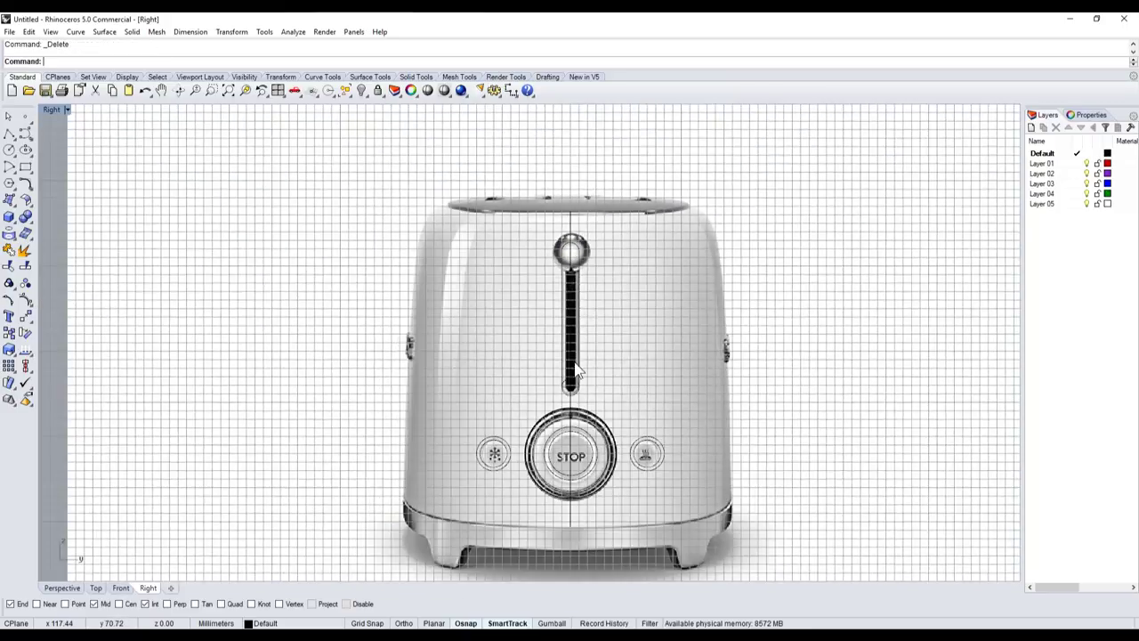
{"action": "scroll", "coordinate": [566, 396], "scroll_direction": "up", "scroll_amount": 5}
{"action": "scroll", "coordinate": [544, 347], "scroll_direction": "down", "scroll_amount": 3}
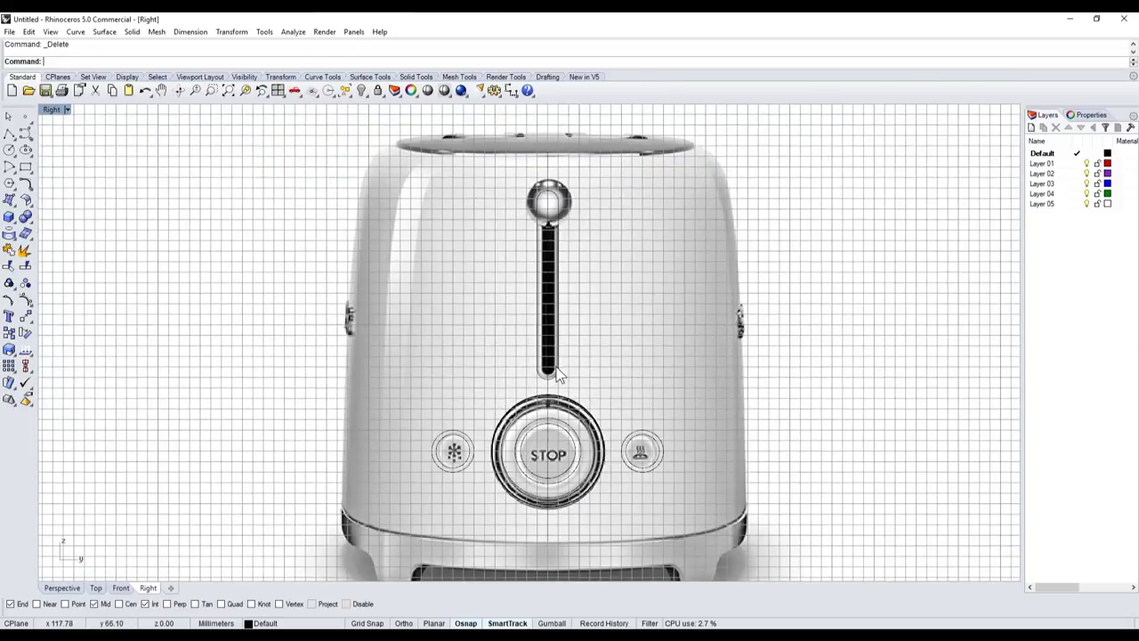
{"action": "scroll", "coordinate": [388, 278], "scroll_direction": "down", "scroll_amount": 2}
{"action": "left_click_drag", "start_coordinate": [306, 177], "coordinate": [742, 584]}
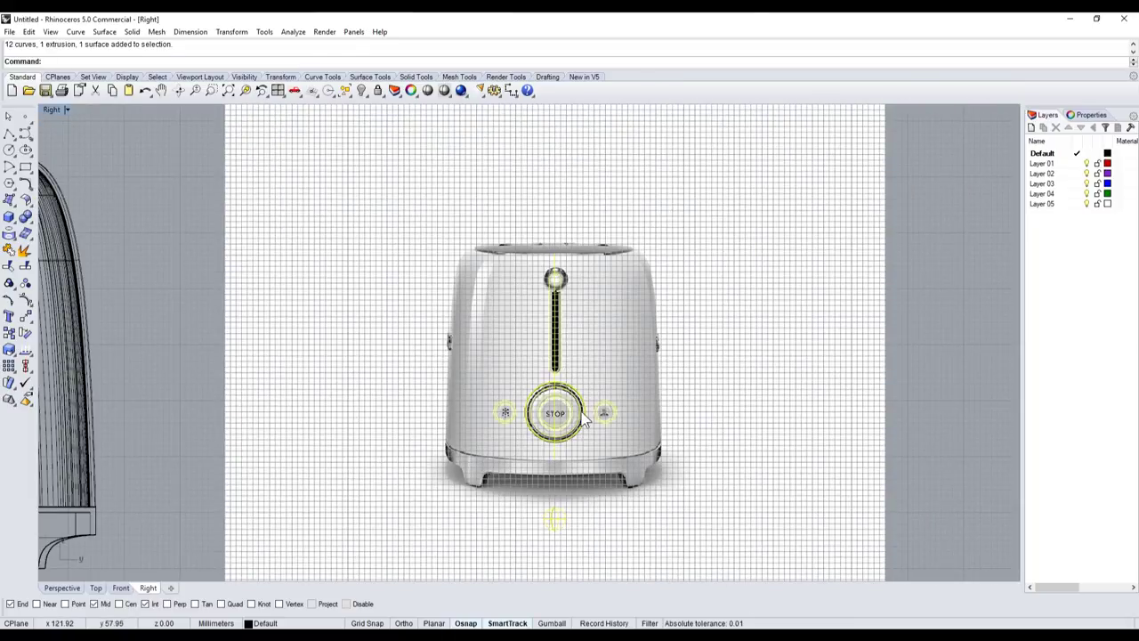
{"action": "scroll", "coordinate": [541, 352], "scroll_direction": "up", "scroll_amount": 3}
{"action": "scroll", "coordinate": [541, 353], "scroll_direction": "up", "scroll_amount": 2}
{"action": "scroll", "coordinate": [596, 354], "scroll_direction": "down", "scroll_amount": 3}
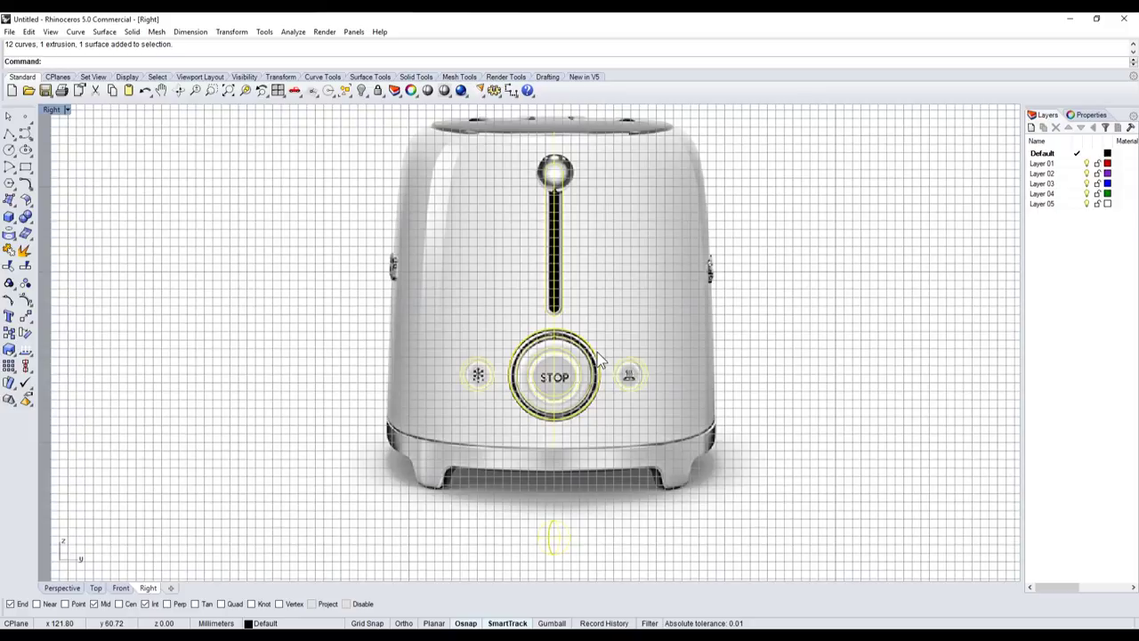
{"action": "scroll", "coordinate": [599, 358], "scroll_direction": "down", "scroll_amount": 3}
{"action": "scroll", "coordinate": [616, 339], "scroll_direction": "down", "scroll_amount": 3}
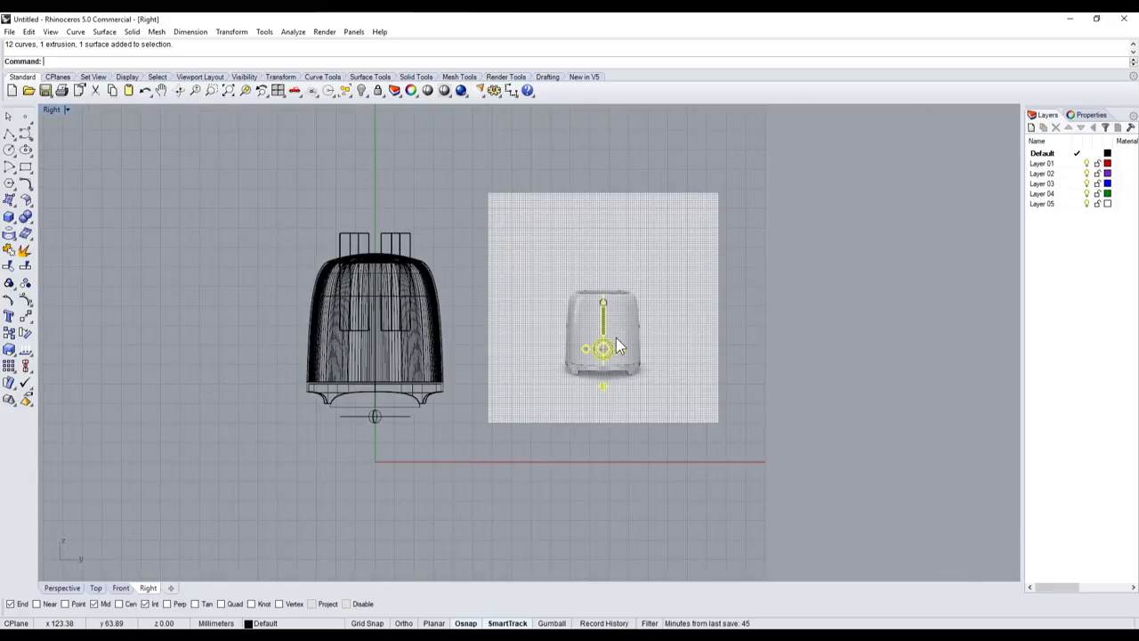
- Restore the four-viewport layout and move the selected curves onto the toaster body's side
{"action": "double_click", "coordinate": [63, 109]}
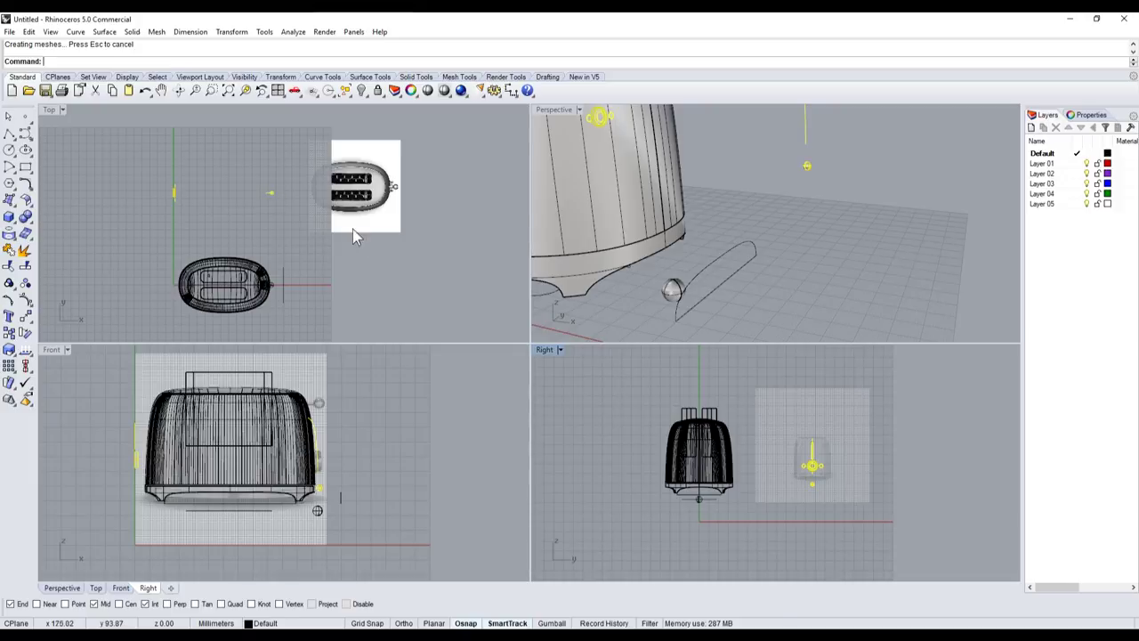
{"action": "scroll", "coordinate": [810, 270], "scroll_direction": "down", "scroll_amount": 3}
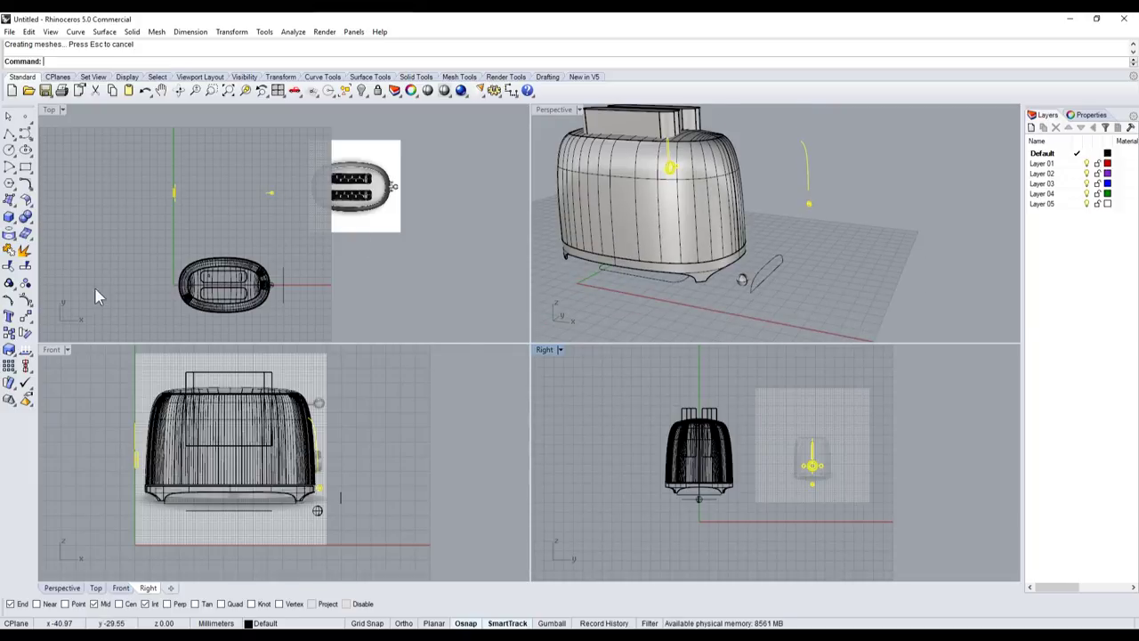
{"action": "left_click", "coordinate": [27, 318]}
{"action": "scroll", "coordinate": [791, 169], "scroll_direction": "up", "scroll_amount": 4}
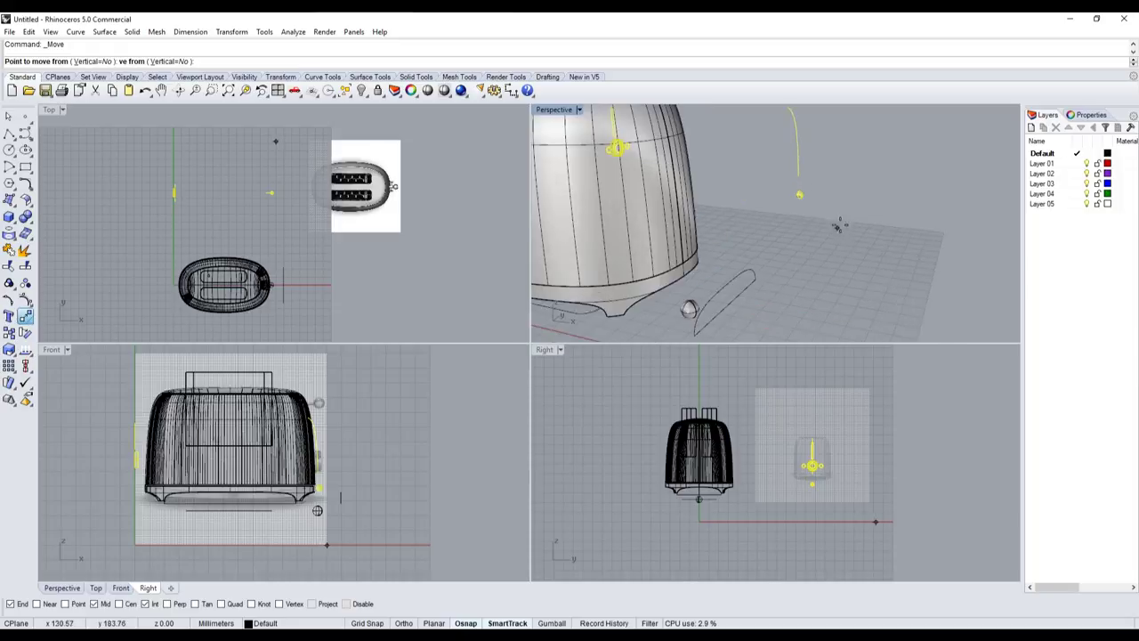
{"action": "left_click", "coordinate": [790, 169]}
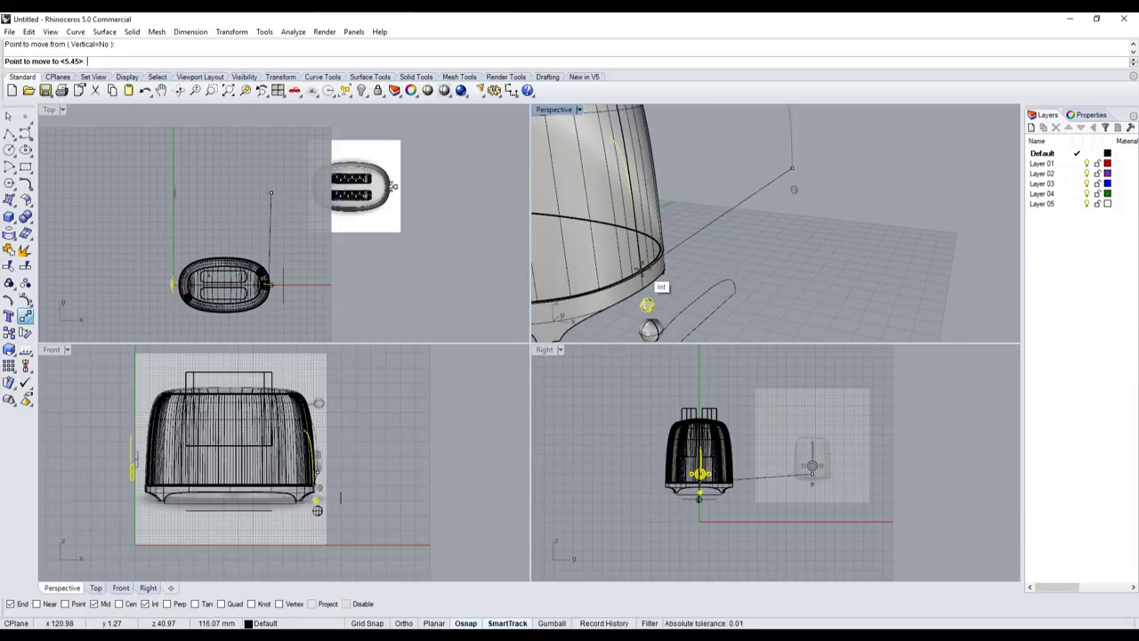
{"action": "left_click", "coordinate": [657, 283]}
{"action": "scroll", "coordinate": [374, 449], "scroll_direction": "down", "scroll_amount": 2}
{"action": "scroll", "coordinate": [374, 445], "scroll_direction": "up", "scroll_amount": 4}
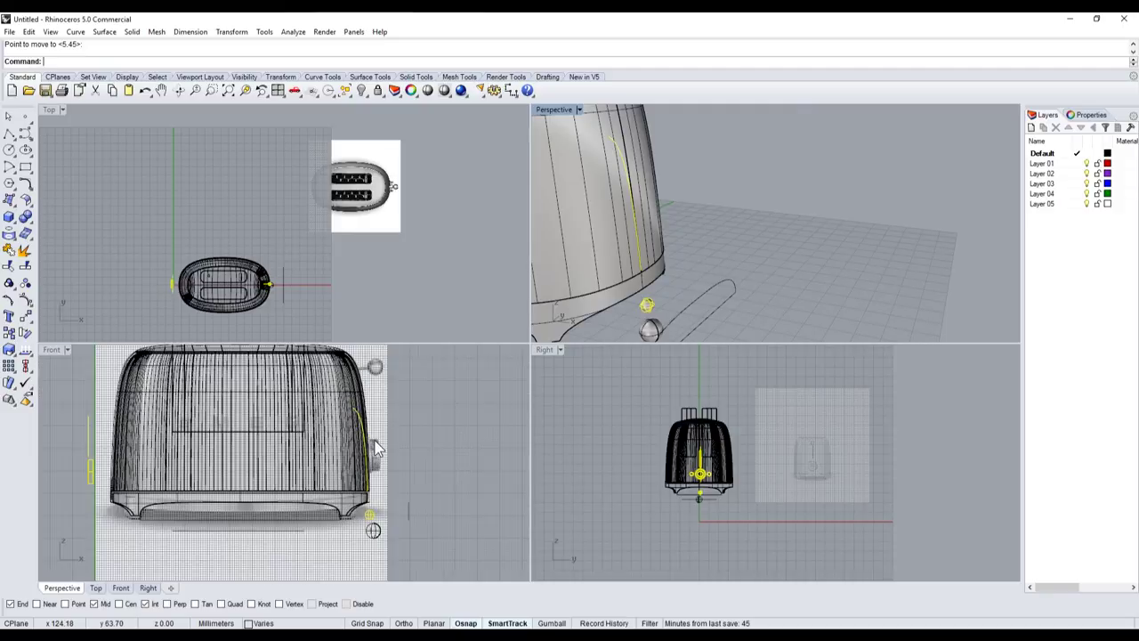
- Start scaling the selected parts, then cancel the scale
{"action": "left_click", "coordinate": [10, 351]}
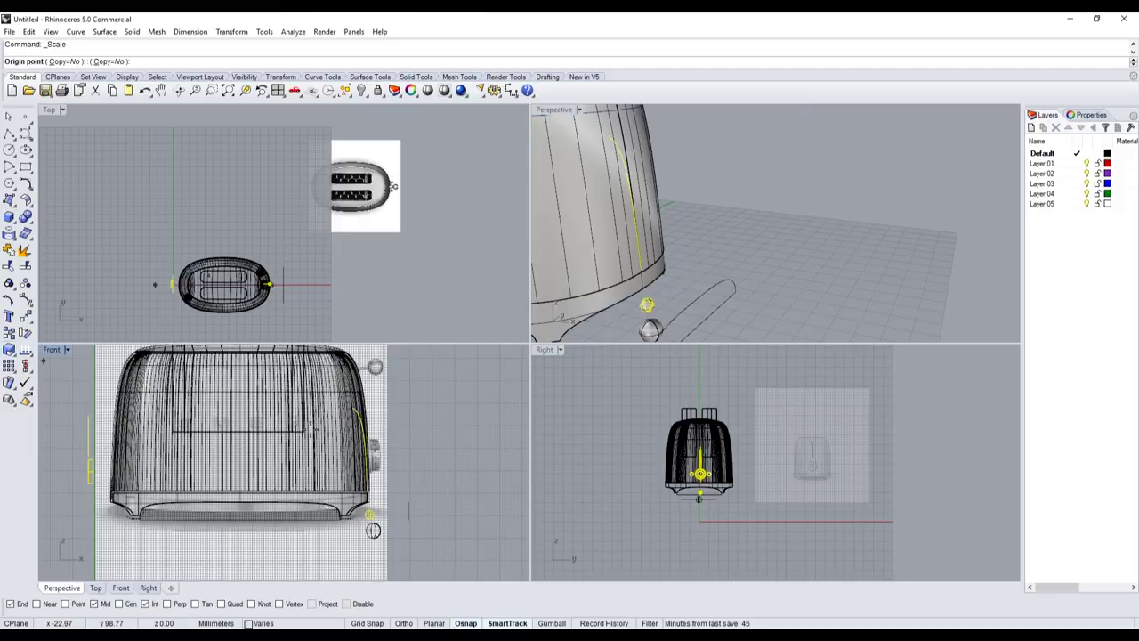
{"action": "scroll", "coordinate": [418, 516], "scroll_direction": "up", "scroll_amount": 2}
{"action": "scroll", "coordinate": [429, 503], "scroll_direction": "up", "scroll_amount": 2}
{"action": "scroll", "coordinate": [429, 503], "scroll_direction": "down", "scroll_amount": 2}
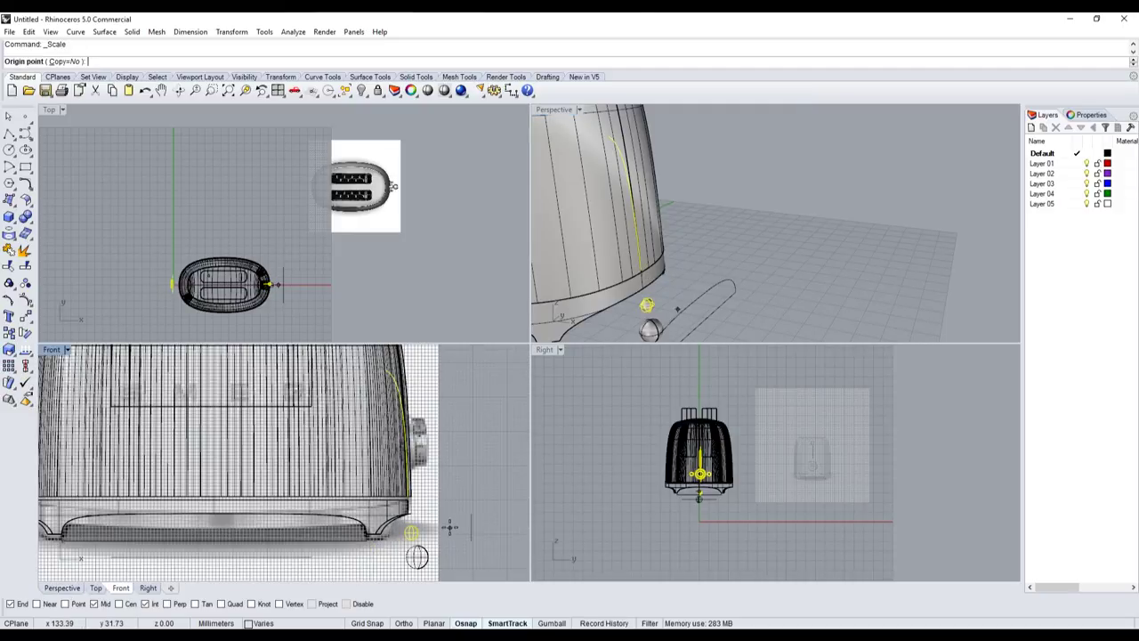
{"action": "scroll", "coordinate": [450, 524], "scroll_direction": "up", "scroll_amount": 2}
{"action": "scroll", "coordinate": [415, 496], "scroll_direction": "up", "scroll_amount": 1}
{"action": "scroll", "coordinate": [386, 501], "scroll_direction": "up", "scroll_amount": 1}
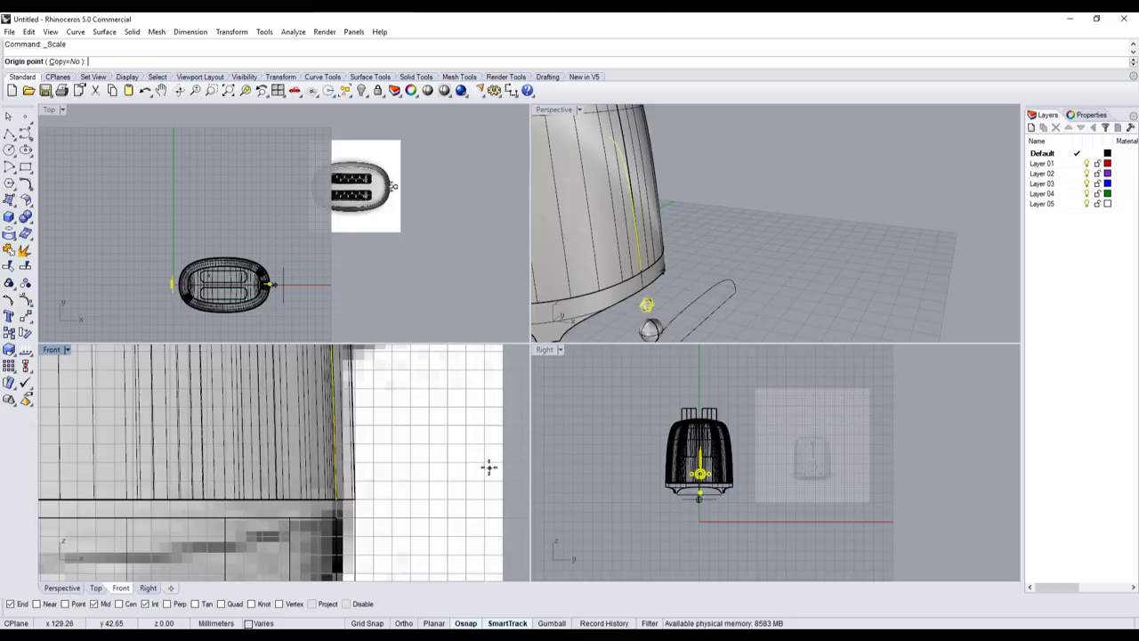
{"action": "scroll", "coordinate": [646, 294], "scroll_direction": "up", "scroll_amount": 2}
{"action": "scroll", "coordinate": [643, 283], "scroll_direction": "up", "scroll_amount": 5}
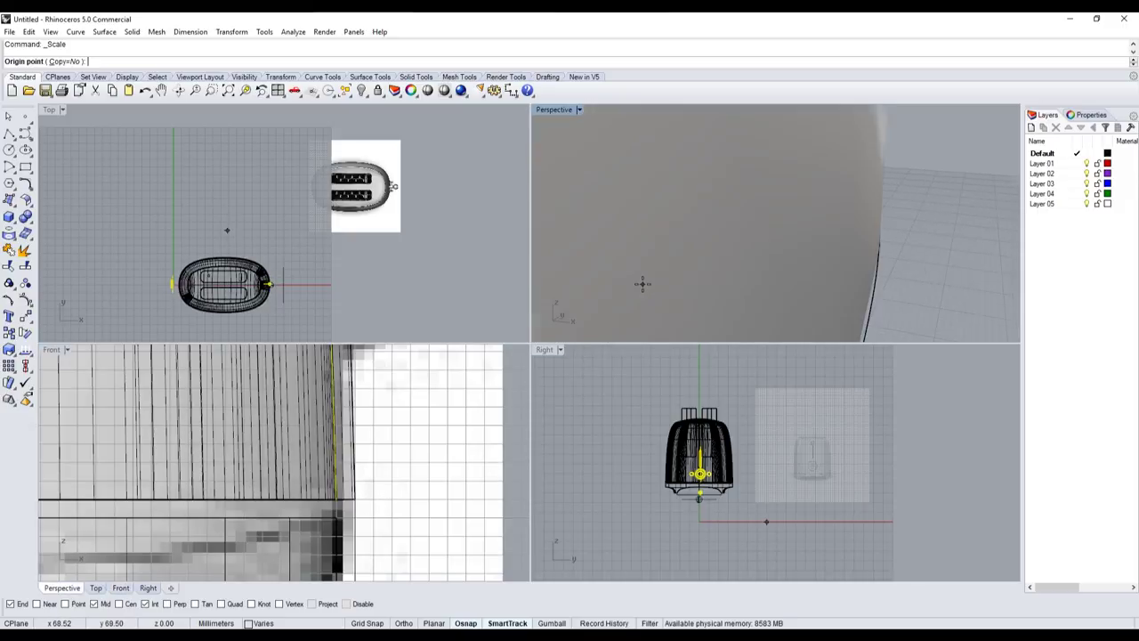
{"action": "scroll", "coordinate": [643, 284], "scroll_direction": "down", "scroll_amount": 3}
- Cancel the resize and move the side parts from their end point onto the body's edge point
{"action": "key", "text": "Escape"}
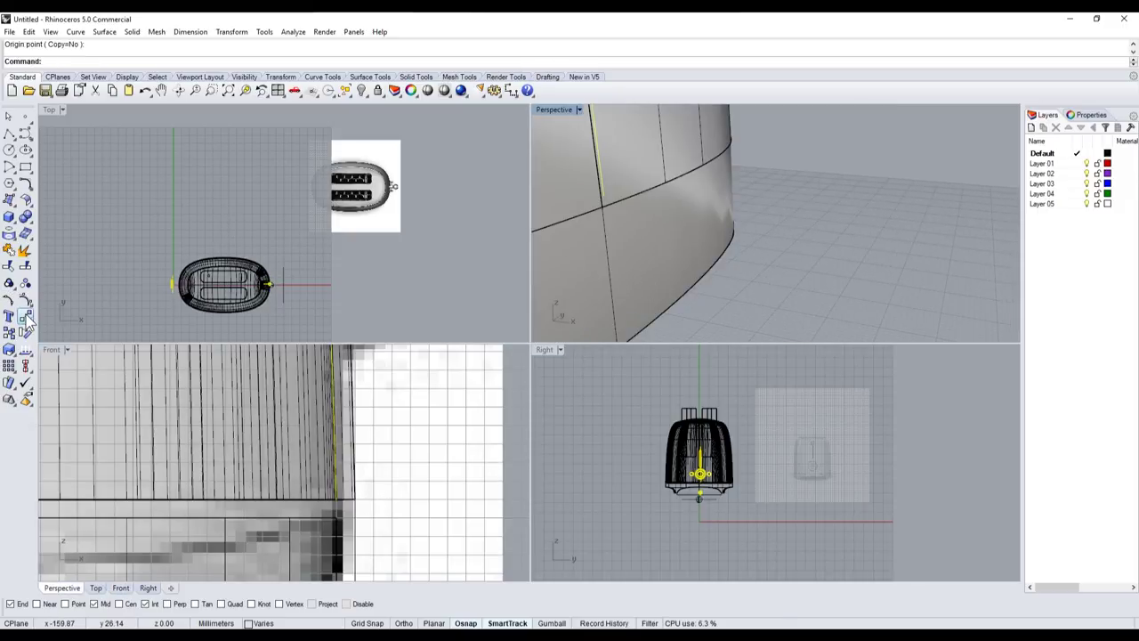
{"action": "left_click", "coordinate": [25, 316]}
{"action": "left_click", "coordinate": [610, 181]}
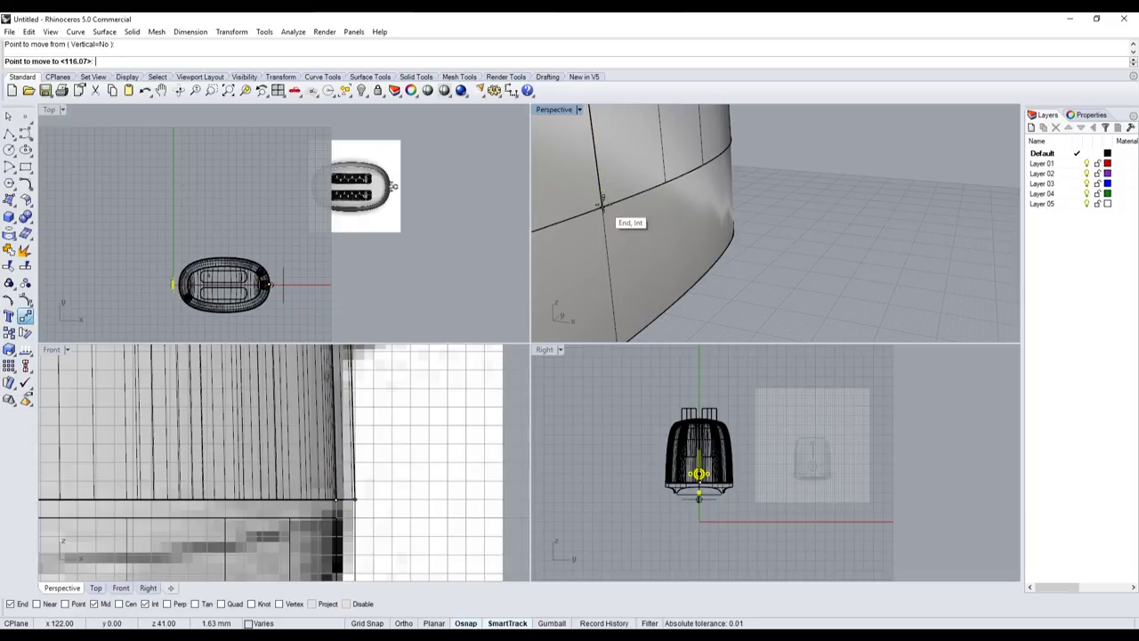
{"action": "left_click", "coordinate": [604, 208]}
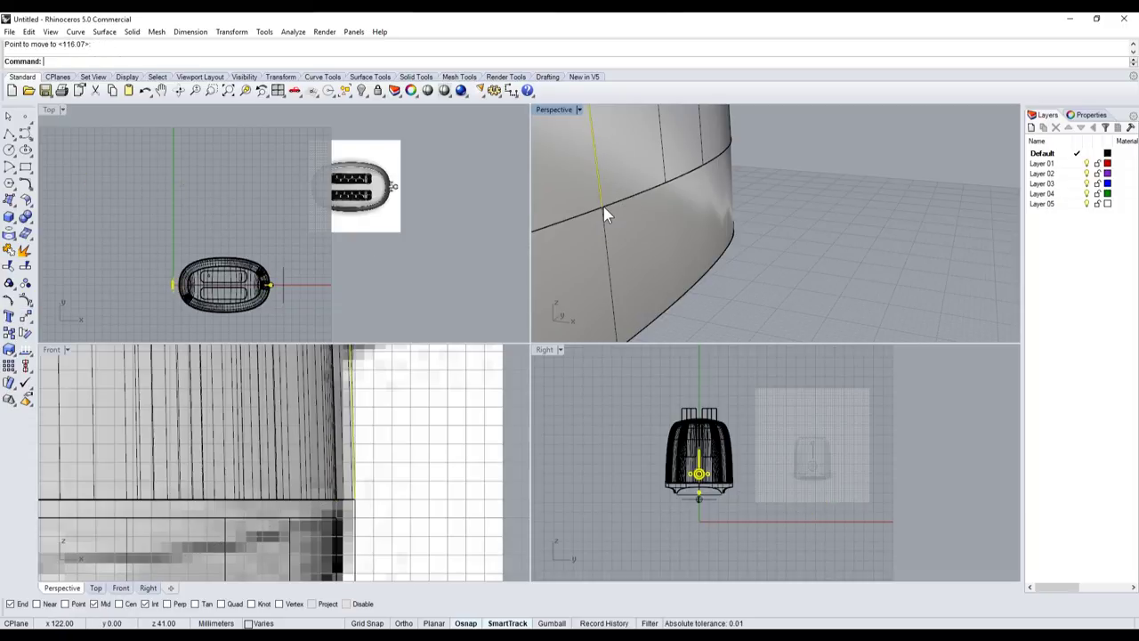
- Rescale the side parts from an origin on the curve using two Ortho reference points on the body, then select the small sphere
{"action": "left_click", "coordinate": [9, 349]}
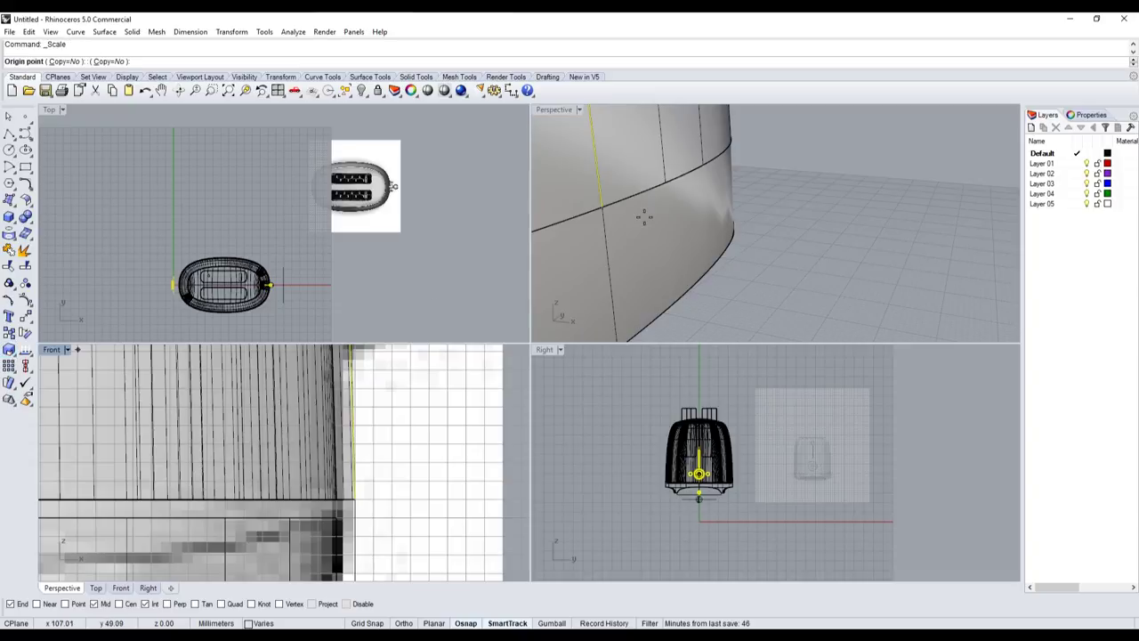
{"action": "left_click", "coordinate": [604, 208]}
{"action": "scroll", "coordinate": [361, 499], "scroll_direction": "down", "scroll_amount": 2}
{"action": "scroll", "coordinate": [417, 506], "scroll_direction": "down", "scroll_amount": 2}
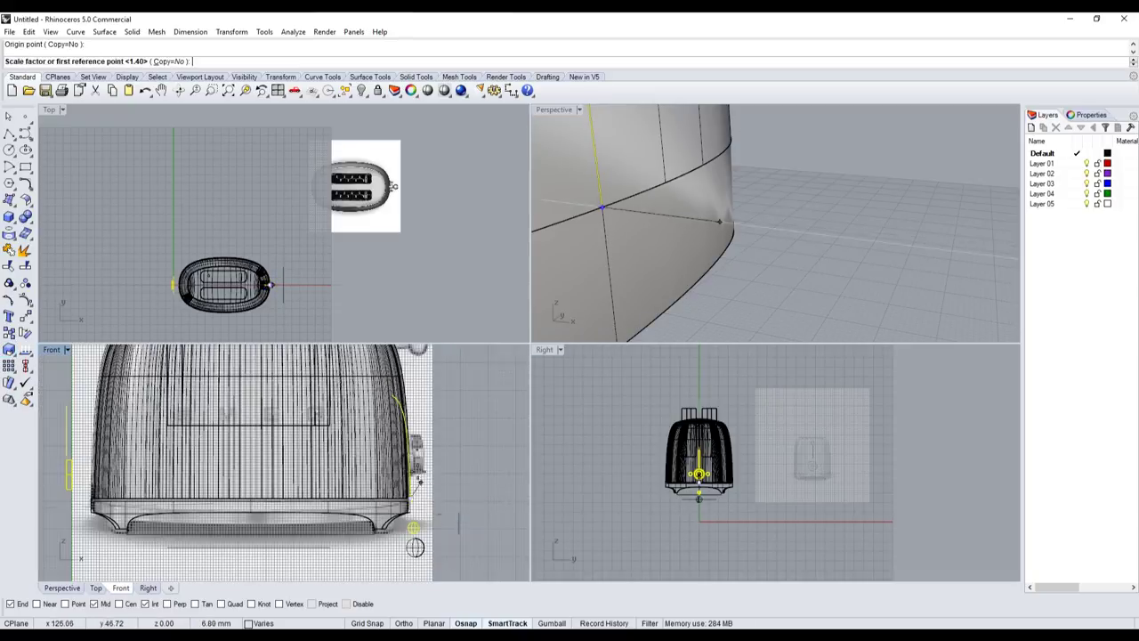
{"action": "scroll", "coordinate": [417, 525], "scroll_direction": "down", "scroll_amount": 2}
{"action": "scroll", "coordinate": [418, 445], "scroll_direction": "down", "scroll_amount": 2}
{"action": "key", "text": "F8"}
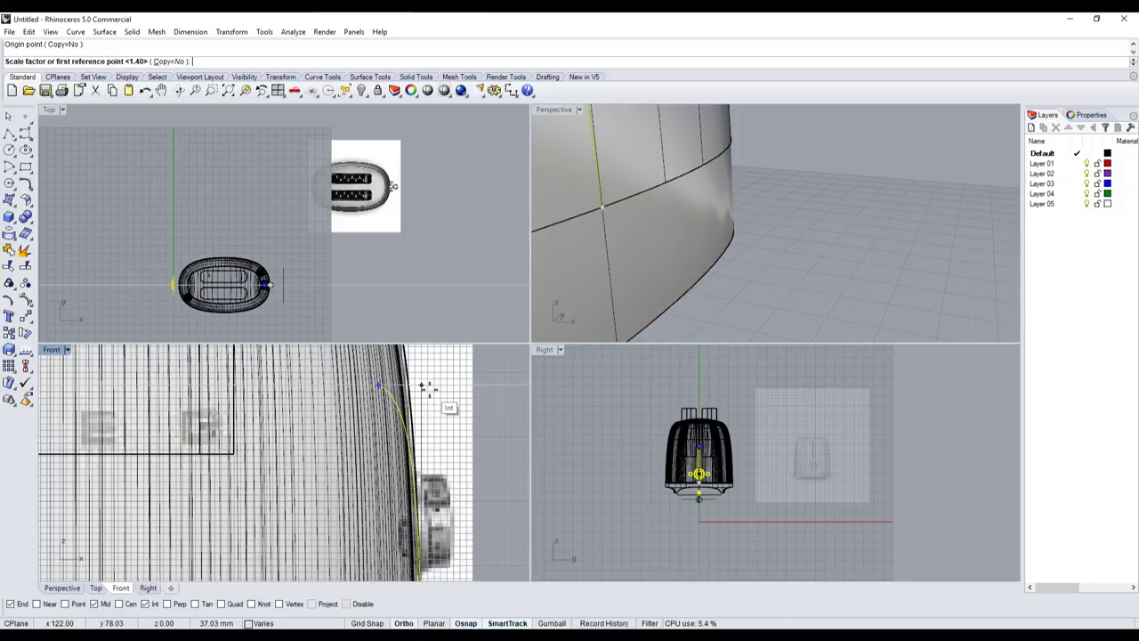
{"action": "left_click", "coordinate": [428, 386]}
{"action": "scroll", "coordinate": [427, 386], "scroll_direction": "down", "scroll_amount": 3}
{"action": "scroll", "coordinate": [432, 388], "scroll_direction": "down", "scroll_amount": 3}
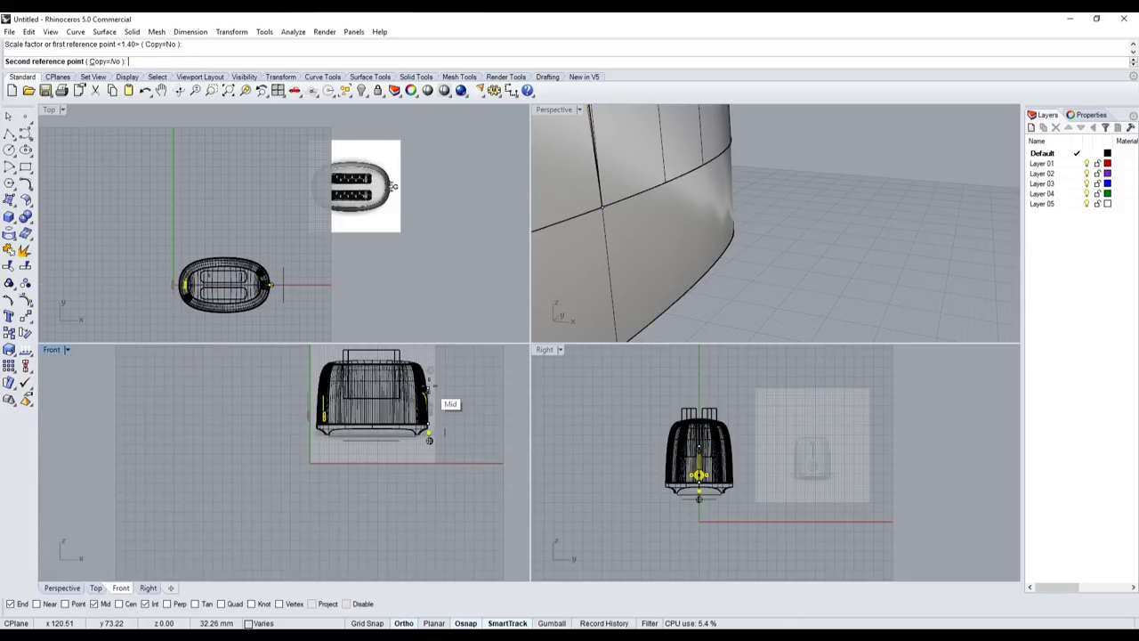
{"action": "scroll", "coordinate": [429, 368], "scroll_direction": "up", "scroll_amount": 5}
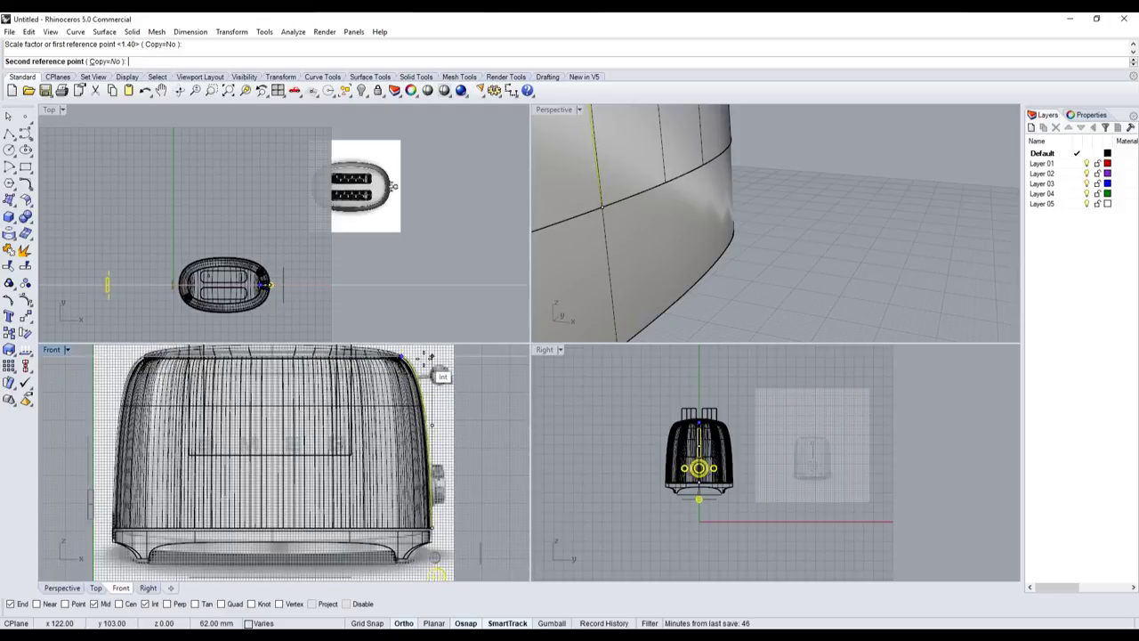
{"action": "left_click", "coordinate": [430, 359]}
{"action": "scroll", "coordinate": [436, 484], "scroll_direction": "down", "scroll_amount": 3}
{"action": "scroll", "coordinate": [436, 489], "scroll_direction": "up", "scroll_amount": 3}
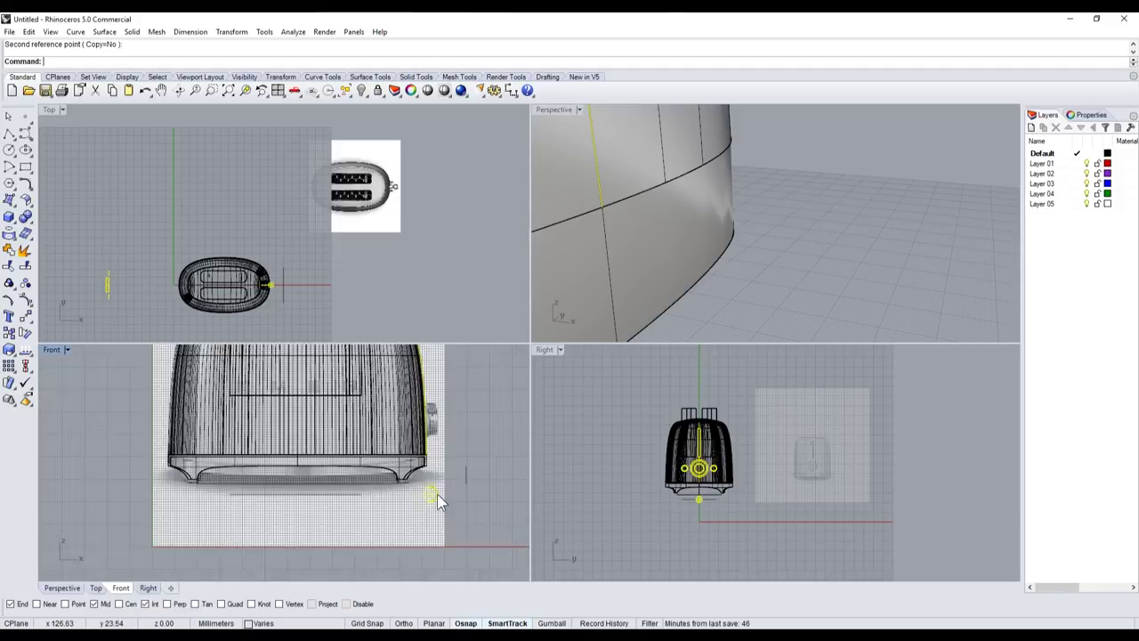
{"action": "scroll", "coordinate": [432, 495], "scroll_direction": "down", "scroll_amount": 3}
{"action": "scroll", "coordinate": [431, 495], "scroll_direction": "up", "scroll_amount": 3}
{"action": "scroll", "coordinate": [436, 490], "scroll_direction": "up", "scroll_amount": 3}
{"action": "key", "text": "Escape"}
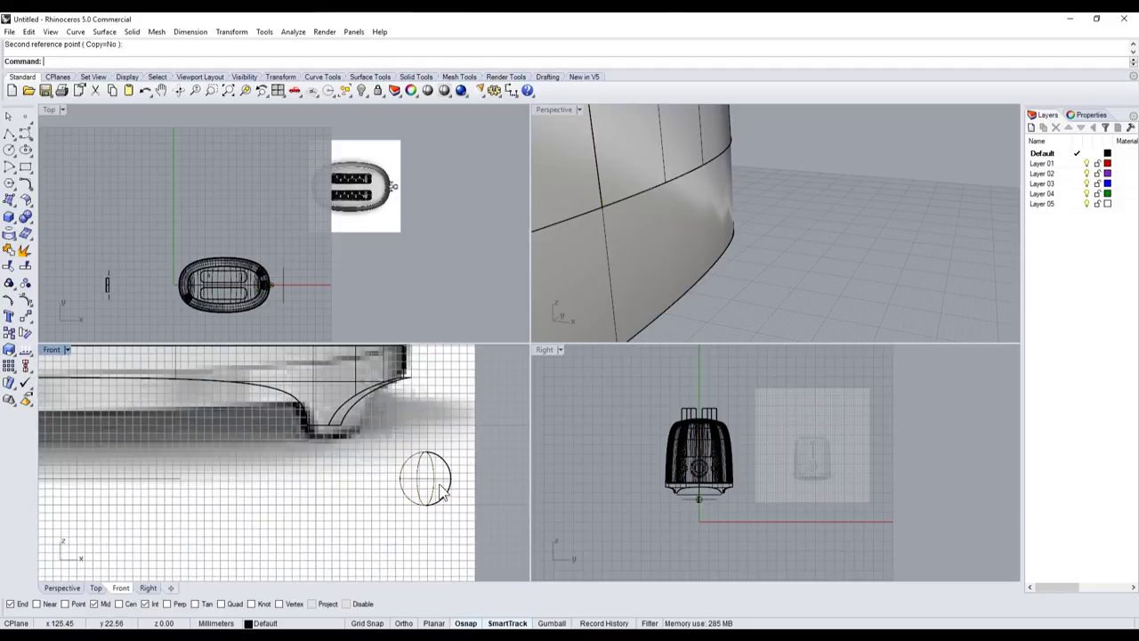
{"action": "left_click", "coordinate": [445, 481]}
- Rotate the small sphere about its centre in Top view so its seams align with the axes
{"action": "left_click", "coordinate": [484, 514]}
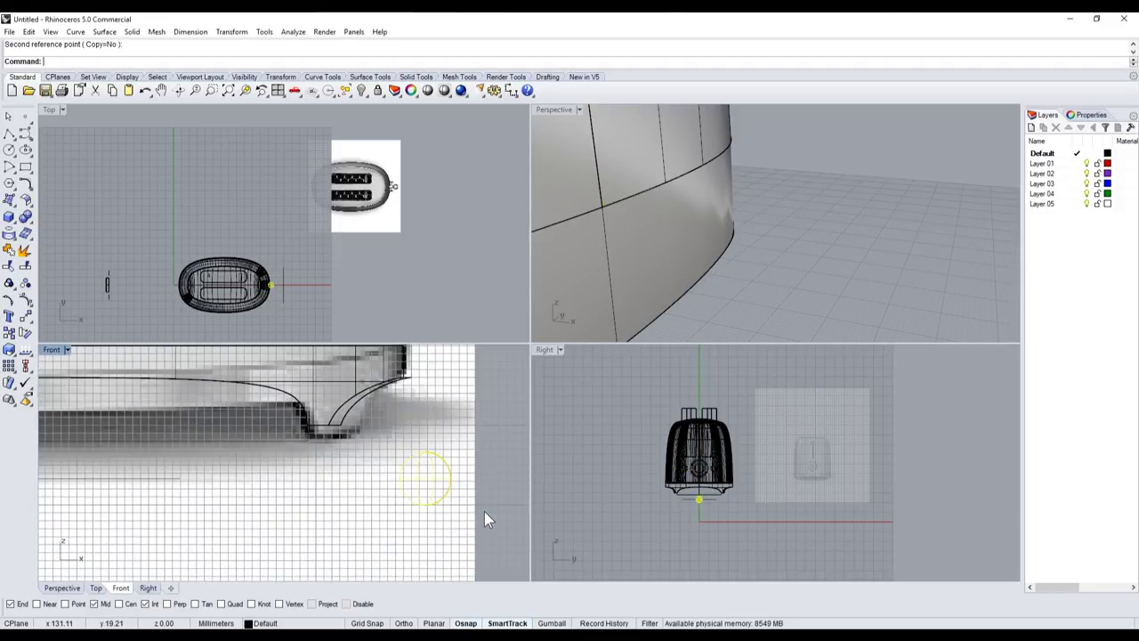
{"action": "key", "text": "Escape"}
{"action": "scroll", "coordinate": [267, 231], "scroll_direction": "up", "scroll_amount": 3}
{"action": "scroll", "coordinate": [267, 231], "scroll_direction": "up", "scroll_amount": 3}
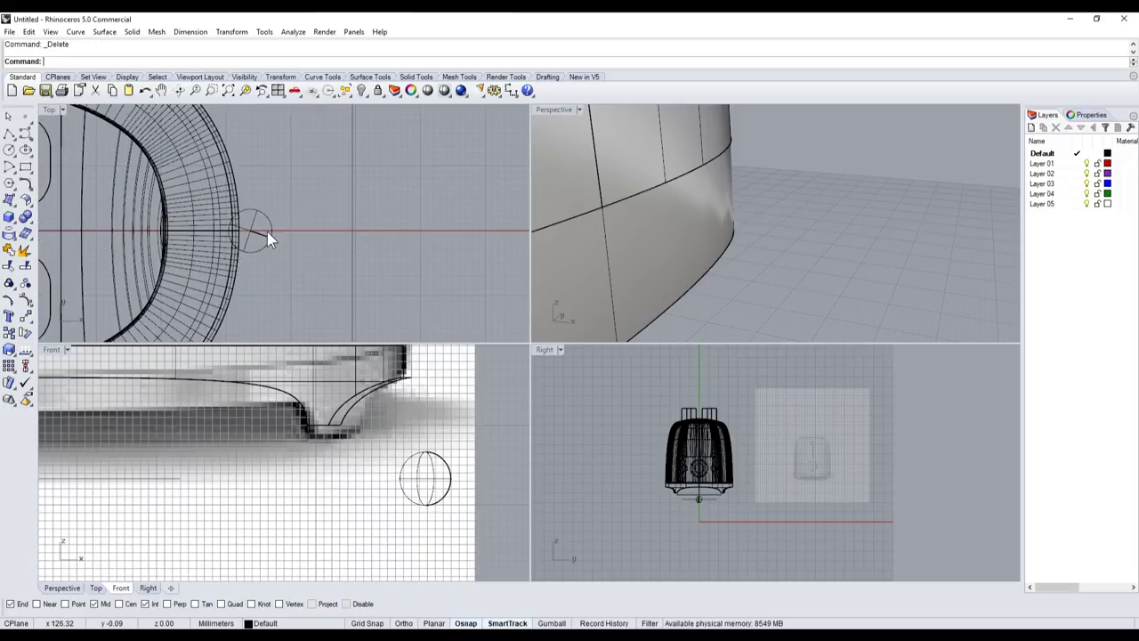
{"action": "left_click", "coordinate": [264, 236]}
{"action": "left_click", "coordinate": [24, 332]}
{"action": "scroll", "coordinate": [231, 245], "scroll_direction": "up", "scroll_amount": 3}
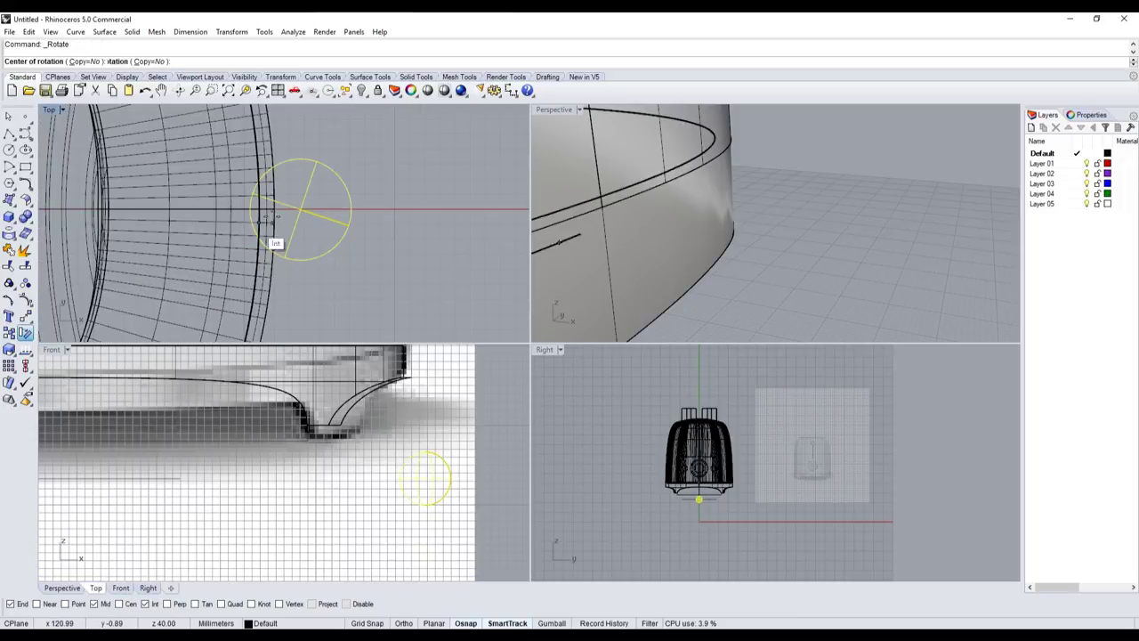
{"action": "left_click", "coordinate": [301, 209]}
{"action": "left_click", "coordinate": [363, 230]}
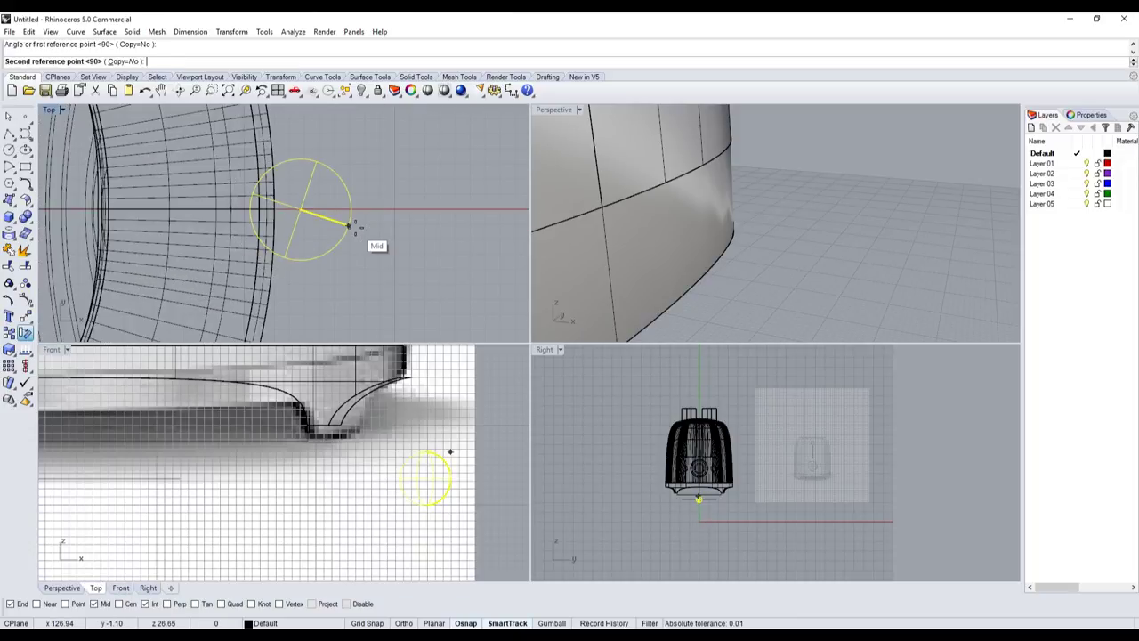
{"action": "left_click", "coordinate": [363, 217]}
{"action": "scroll", "coordinate": [363, 217], "scroll_direction": "down", "scroll_amount": 2}
{"action": "scroll", "coordinate": [343, 215], "scroll_direction": "down", "scroll_amount": 3}
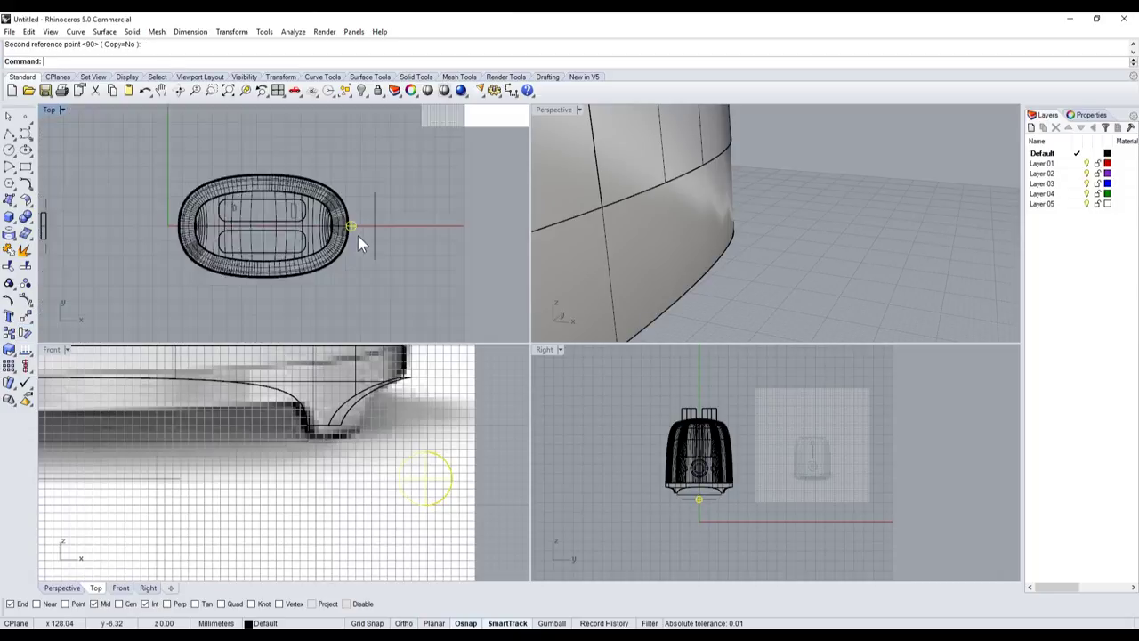
{"action": "scroll", "coordinate": [391, 225], "scroll_direction": "up", "scroll_amount": 1}
{"action": "scroll", "coordinate": [391, 225], "scroll_direction": "up", "scroll_amount": 2}
{"action": "scroll", "coordinate": [357, 240], "scroll_direction": "up", "scroll_amount": 1}
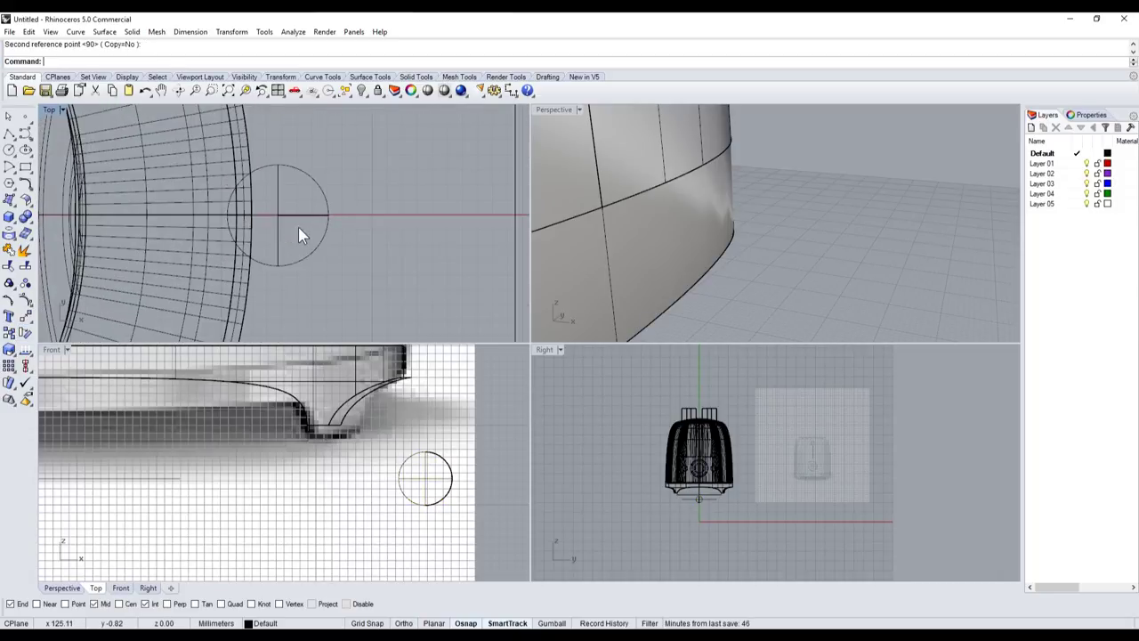
- Rotate the sphere again about its centre and drag the small part beside the toaster
{"action": "right_click", "coordinate": [299, 227]}
{"action": "left_click", "coordinate": [285, 223]}
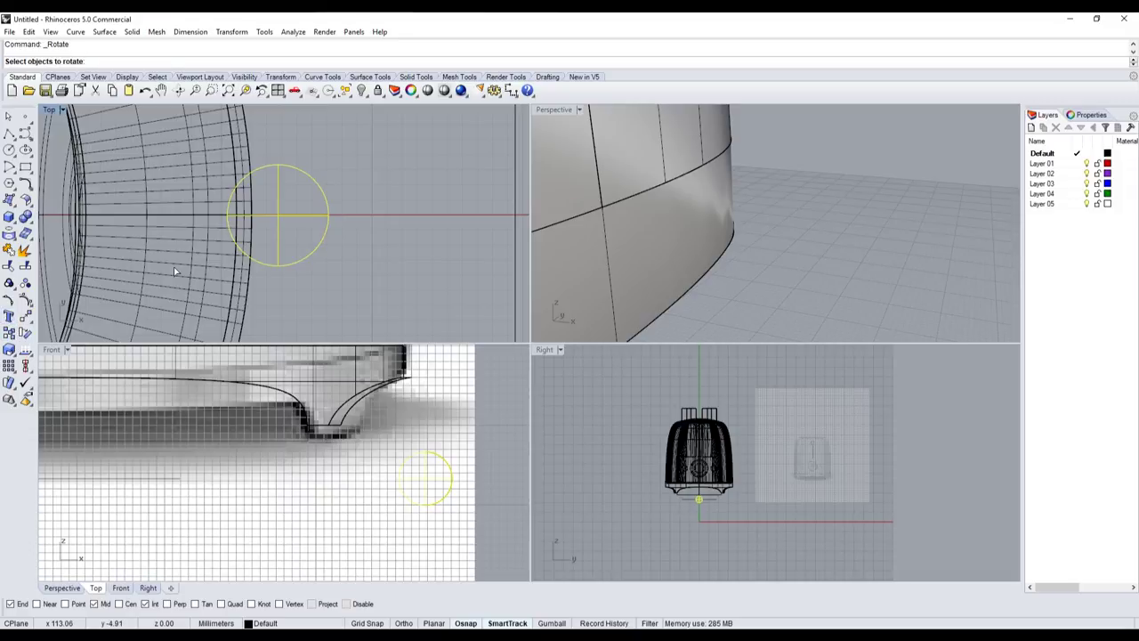
{"action": "left_click", "coordinate": [284, 222]}
{"action": "left_click", "coordinate": [282, 220]}
{"action": "right_click", "coordinate": [283, 220]}
{"action": "left_click", "coordinate": [278, 216]}
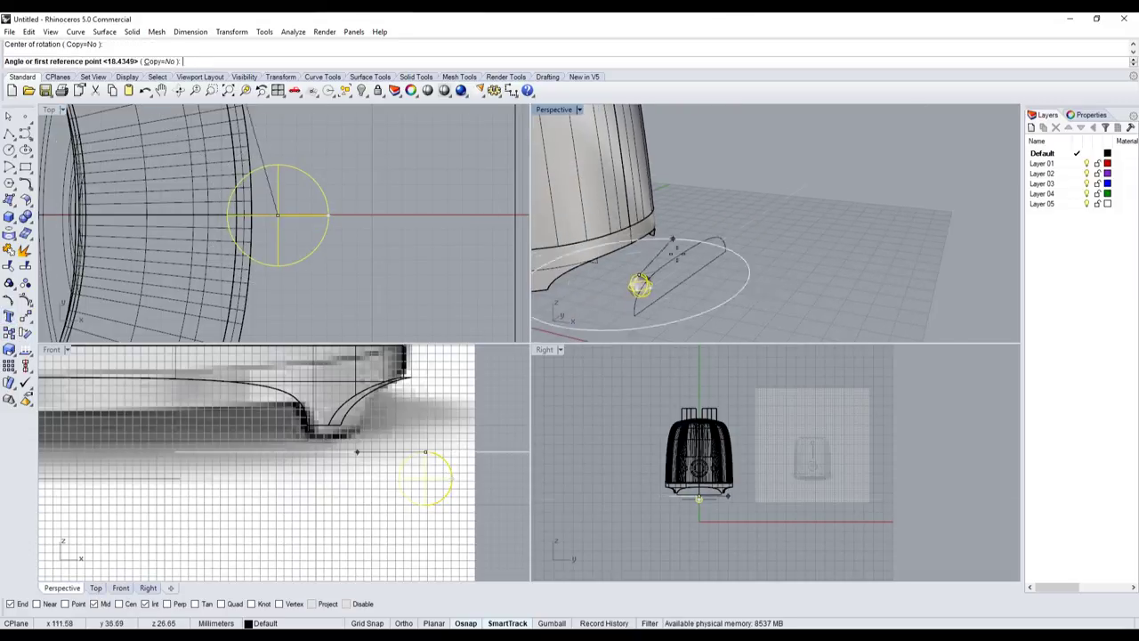
{"action": "scroll", "coordinate": [649, 223], "scroll_direction": "down", "scroll_amount": 5}
{"action": "left_click", "coordinate": [674, 202]}
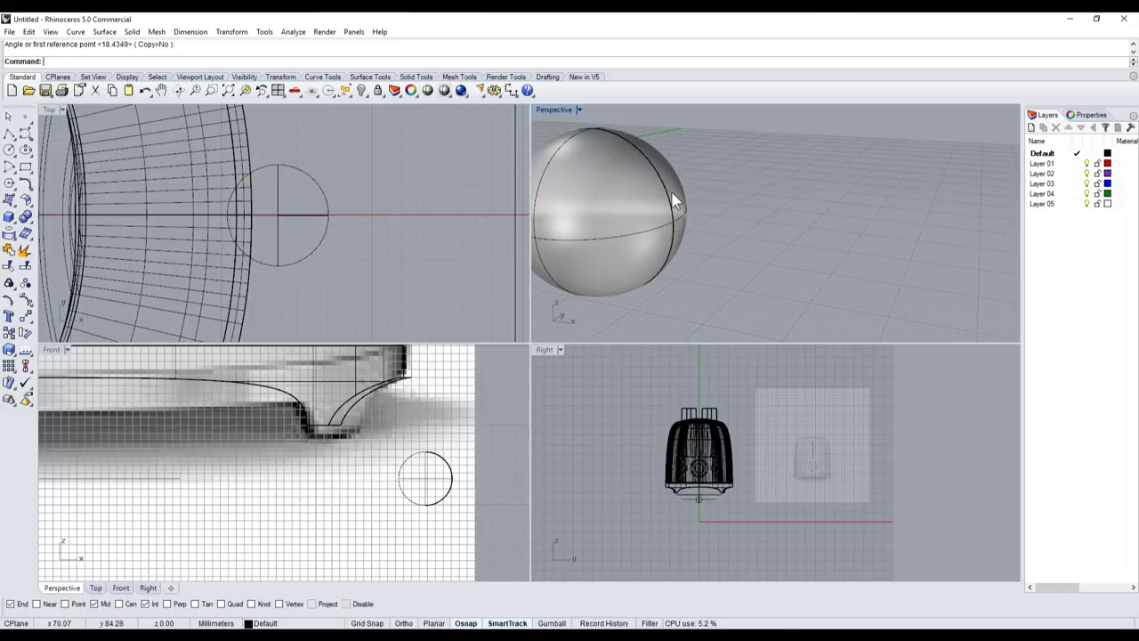
{"action": "scroll", "coordinate": [430, 222], "scroll_direction": "down", "scroll_amount": 5}
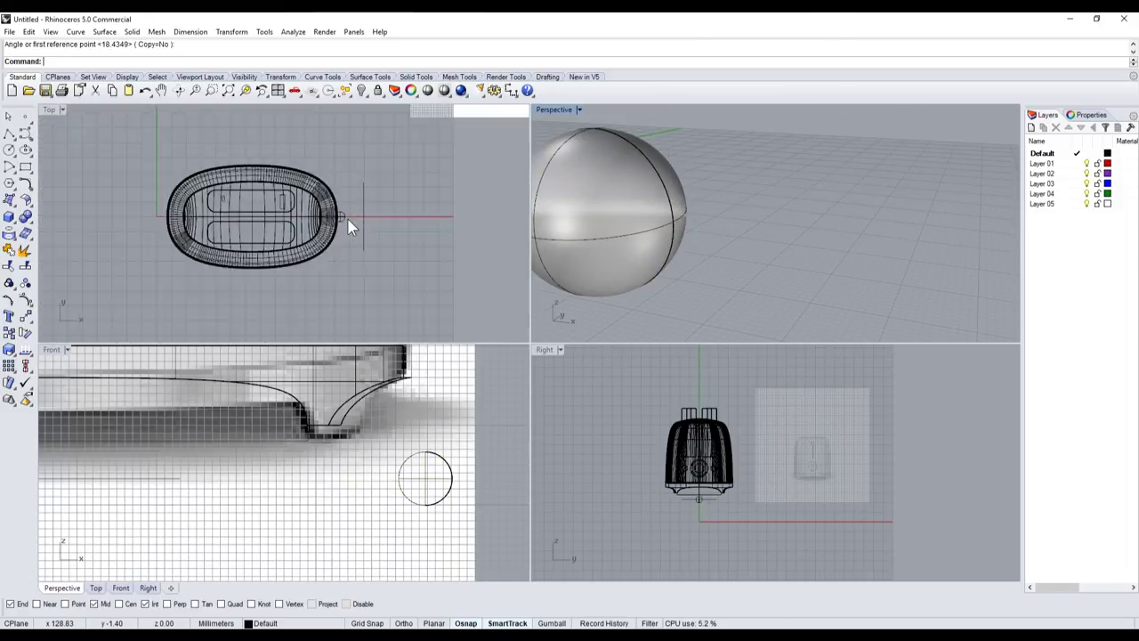
{"action": "mouse_move", "coordinate": [78, 182]}
{"action": "left_mouse_down"}
{"action": "mouse_move", "coordinate": [109, 255]}
{"action": "mouse_move", "coordinate": [131, 222]}
{"action": "mouse_move", "coordinate": [359, 230]}
{"action": "left_mouse_up"}
{"action": "scroll", "coordinate": [555, 137], "scroll_direction": "down", "scroll_amount": 3}
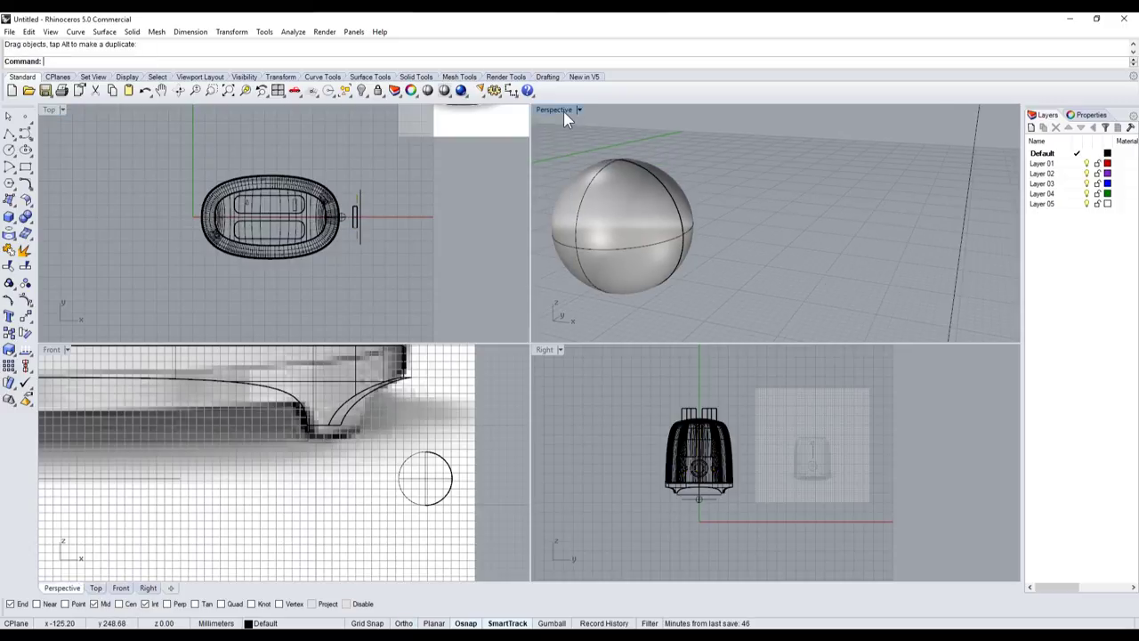
- Drag the small knob sphere up beside the toaster body's upper right edge
{"action": "double_click", "coordinate": [563, 112]}
{"action": "scroll", "coordinate": [634, 336], "scroll_direction": "down", "scroll_amount": 5}
{"action": "scroll", "coordinate": [587, 513], "scroll_direction": "up", "scroll_amount": 5}
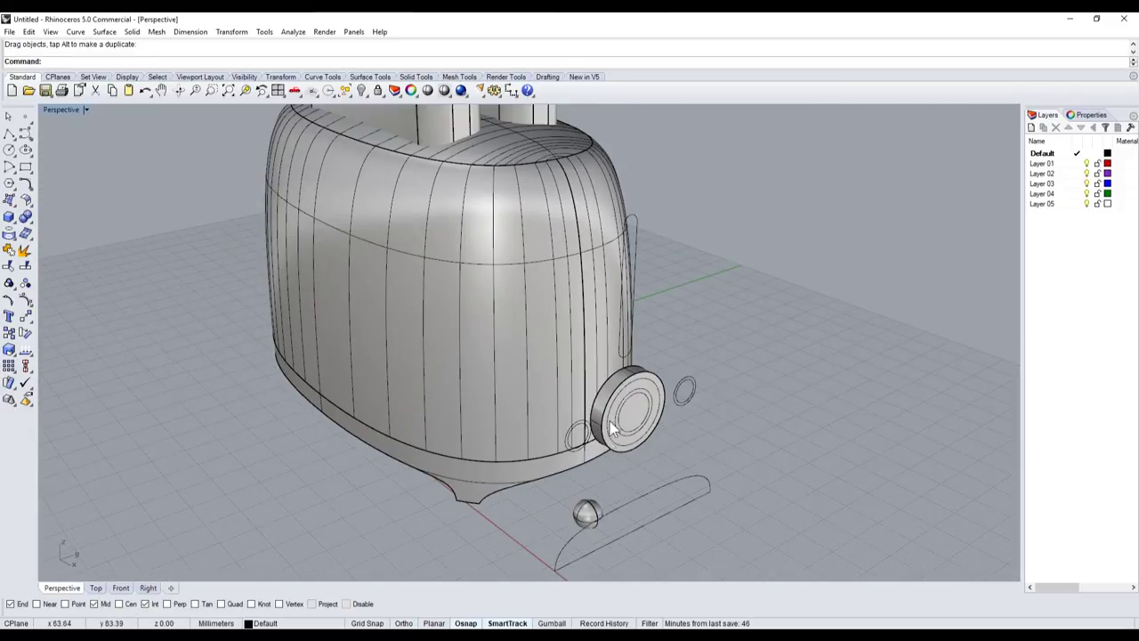
{"action": "left_click", "coordinate": [587, 513]}
{"action": "double_click", "coordinate": [55, 110]}
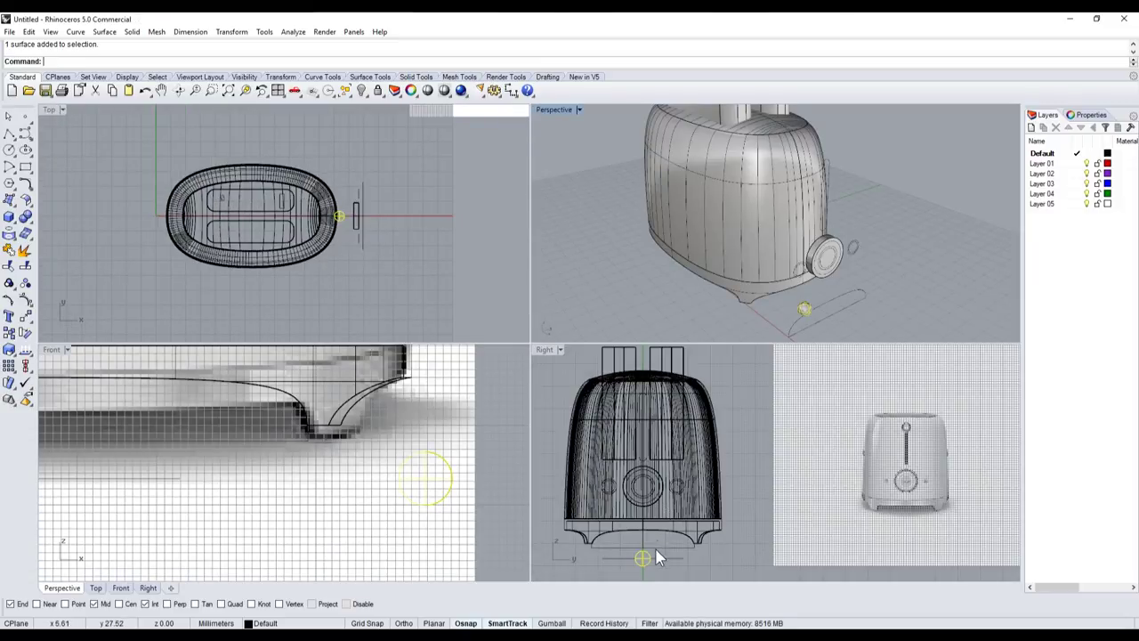
{"action": "left_click_drag", "start_coordinate": [656, 557], "coordinate": [649, 401]}
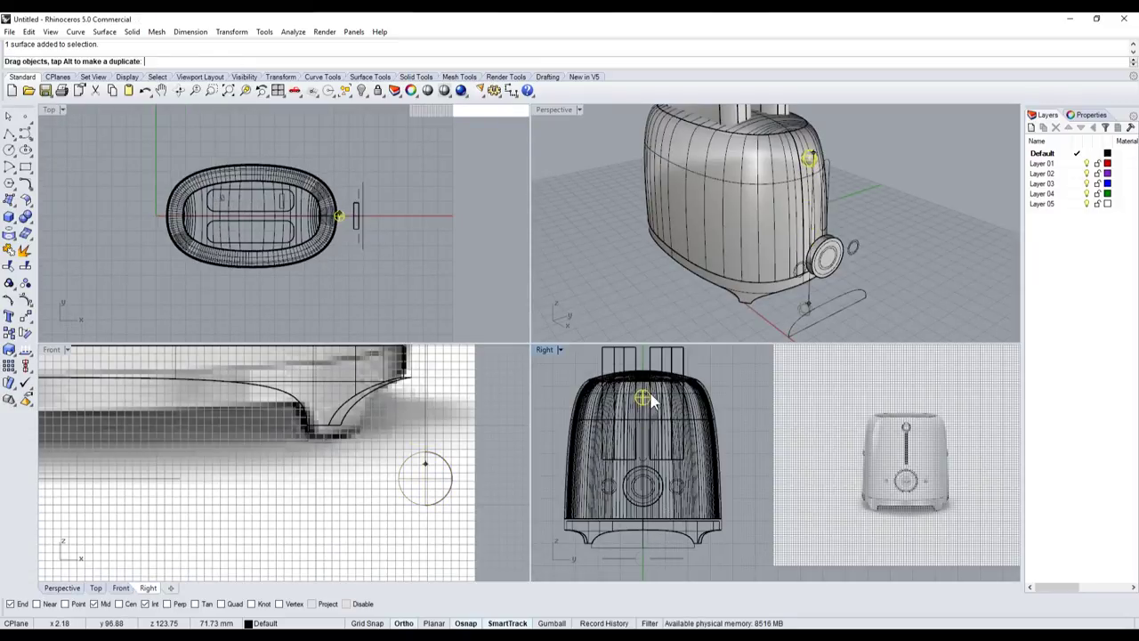
{"action": "right_click_drag", "start_coordinate": [902, 219], "coordinate": [854, 223]}
- Zoom the Front view onto the side lever knob and clear the selection
{"action": "scroll", "coordinate": [426, 496], "scroll_direction": "down", "scroll_amount": 3}
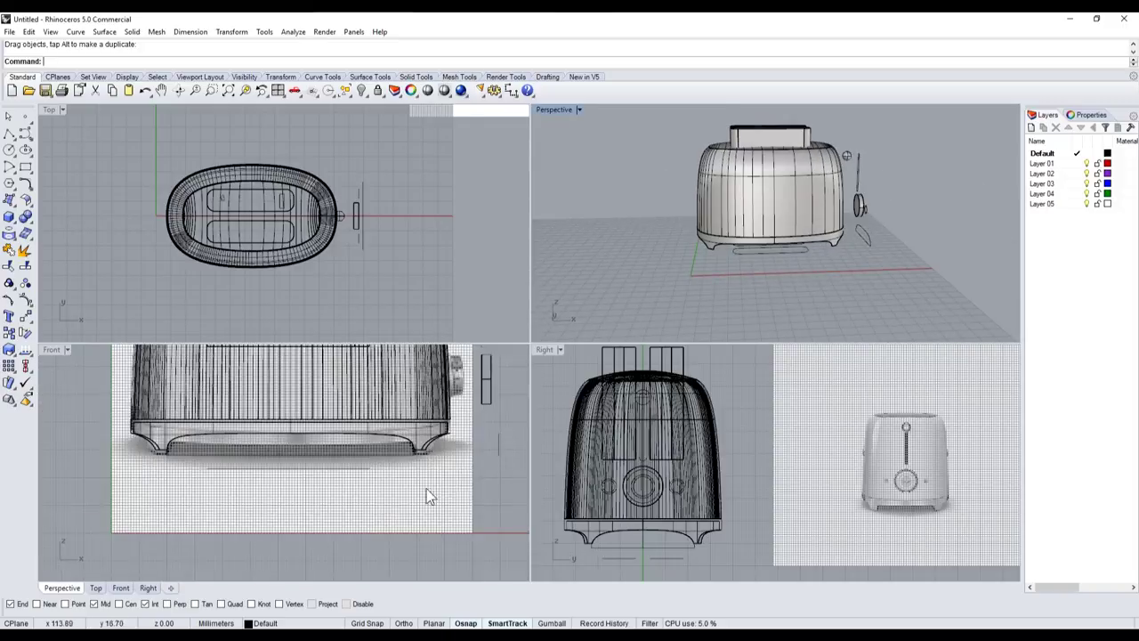
{"action": "scroll", "coordinate": [456, 391], "scroll_direction": "up", "scroll_amount": 2}
{"action": "scroll", "coordinate": [402, 404], "scroll_direction": "up", "scroll_amount": 2}
{"action": "scroll", "coordinate": [402, 405], "scroll_direction": "up", "scroll_amount": 1}
{"action": "scroll", "coordinate": [402, 405], "scroll_direction": "up", "scroll_amount": 2}
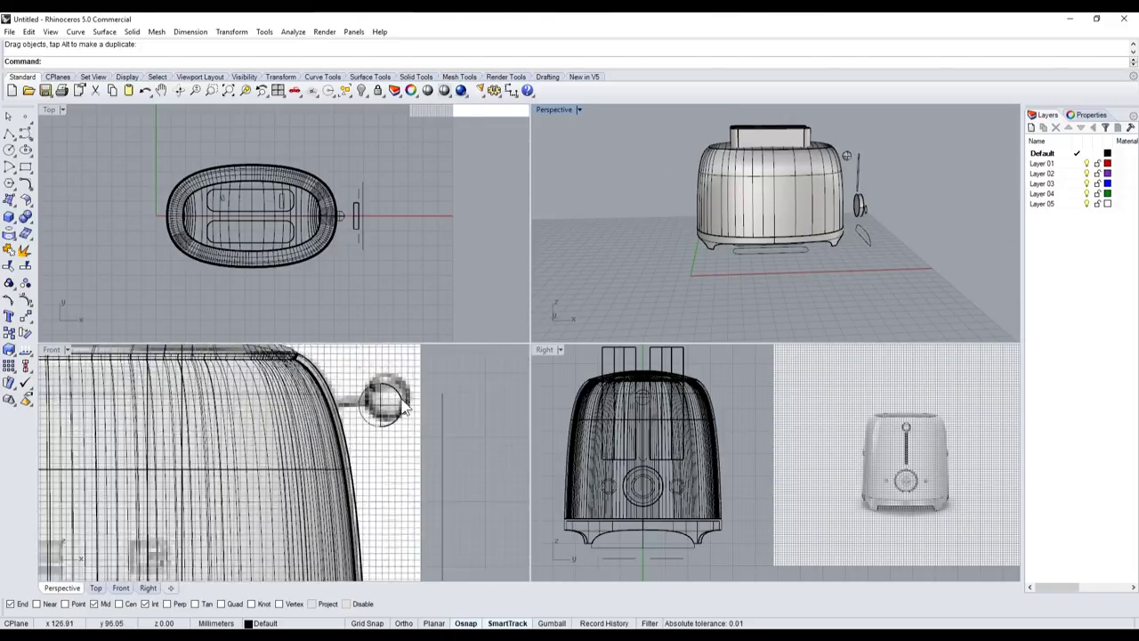
{"action": "left_click_drag", "start_coordinate": [405, 404], "coordinate": [412, 408]}
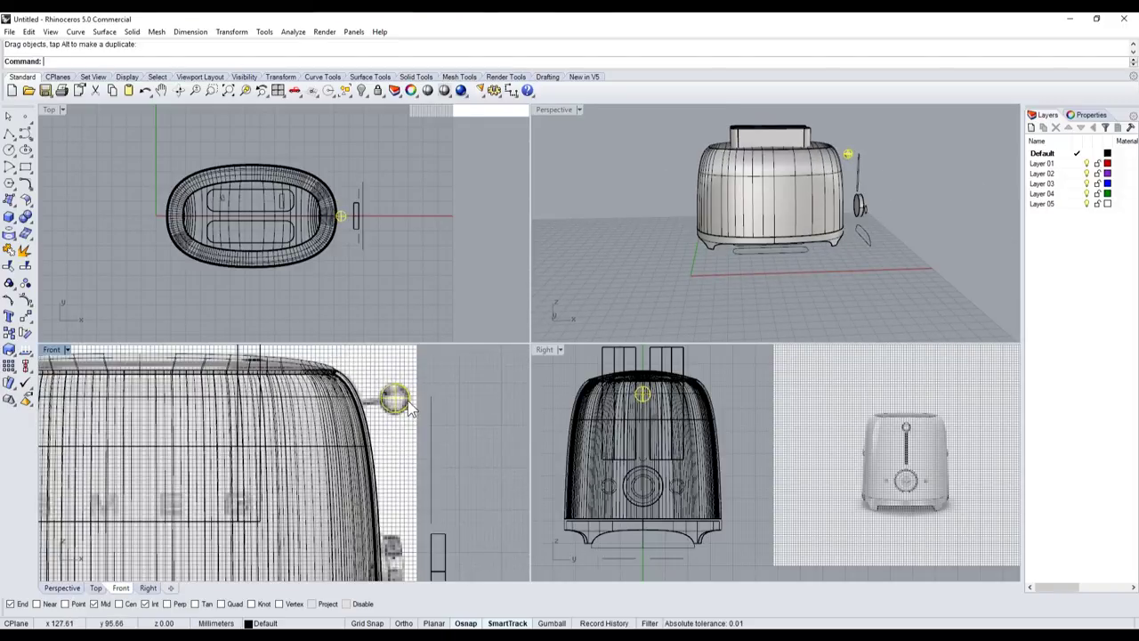
{"action": "scroll", "coordinate": [408, 403], "scroll_direction": "up", "scroll_amount": 2}
{"action": "key", "text": "Escape"}
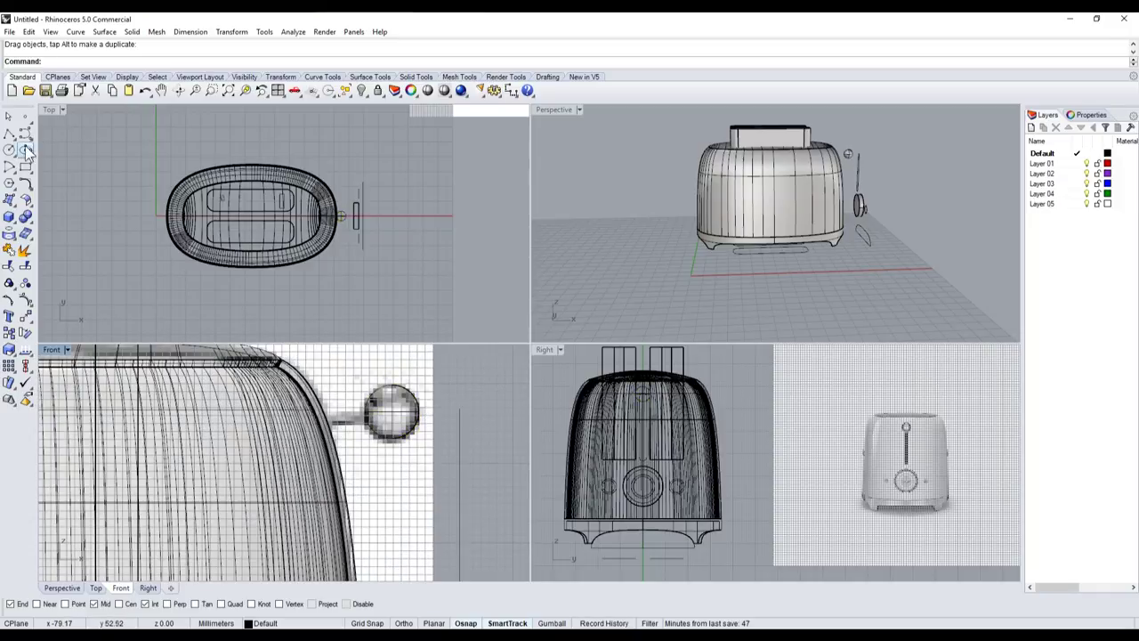
{"action": "left_click", "coordinate": [9, 150]}
- Draw a small circle centred on the lever stem with the default radius
{"action": "scroll", "coordinate": [340, 433], "scroll_direction": "up", "scroll_amount": 1}
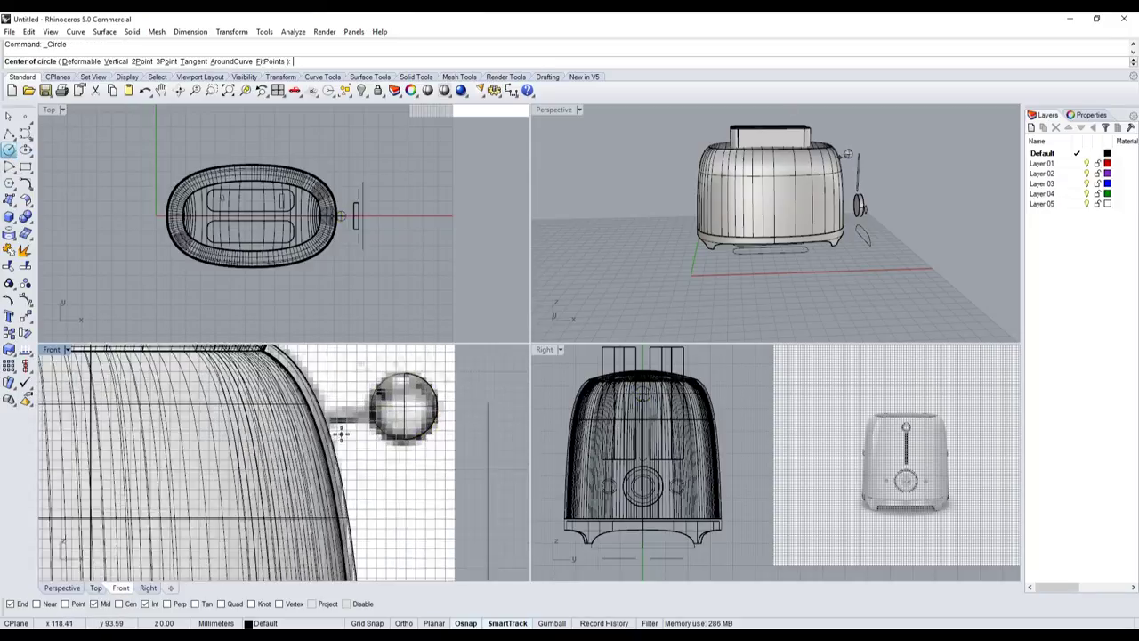
{"action": "scroll", "coordinate": [340, 433], "scroll_direction": "up", "scroll_amount": 2}
{"action": "scroll", "coordinate": [351, 409], "scroll_direction": "up", "scroll_amount": 1}
{"action": "scroll", "coordinate": [343, 402], "scroll_direction": "down", "scroll_amount": 2}
{"action": "left_click", "coordinate": [345, 401]}
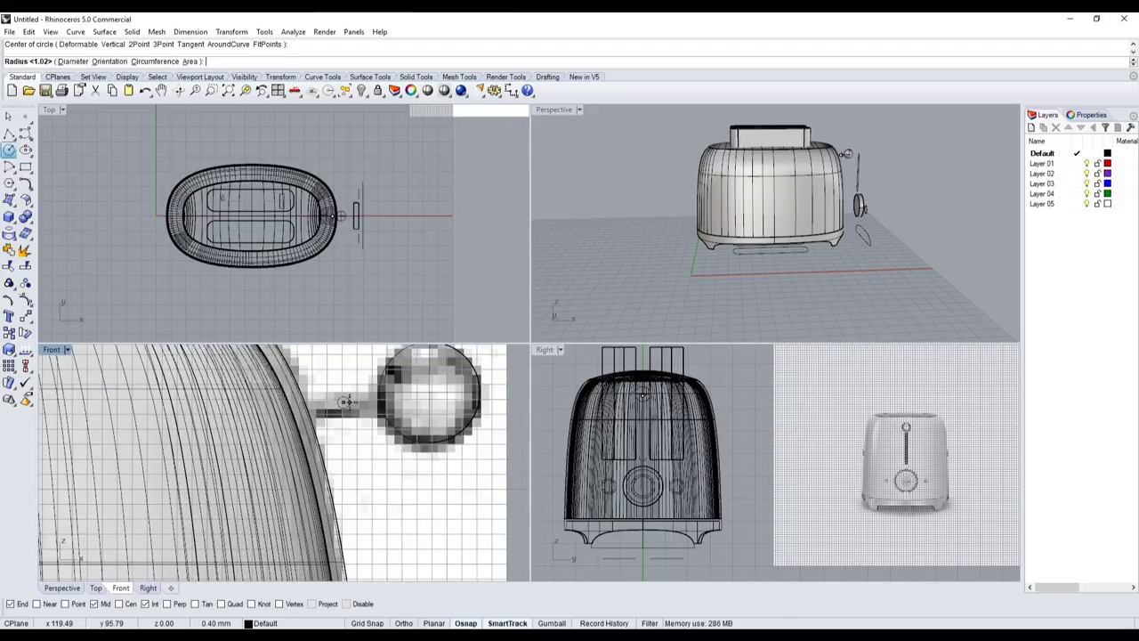
{"action": "key", "text": "Return"}
{"action": "left_click", "coordinate": [357, 407]}
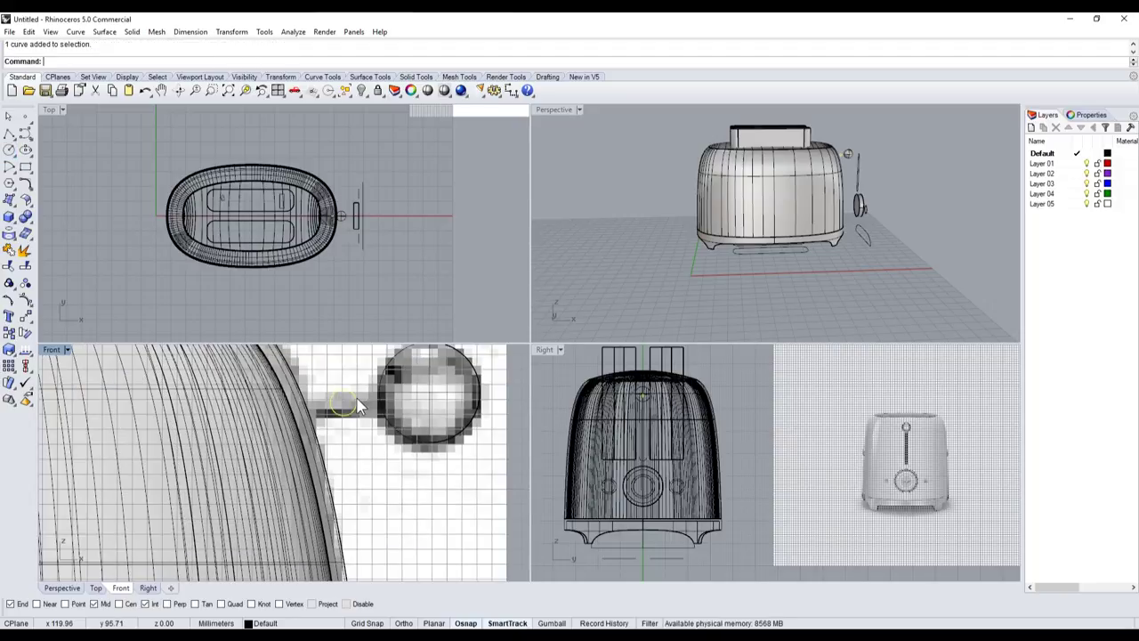
- Rotate the stem circle 90 degrees in the Top view
{"action": "scroll", "coordinate": [369, 267], "scroll_direction": "up", "scroll_amount": 3}
{"action": "scroll", "coordinate": [331, 225], "scroll_direction": "up", "scroll_amount": 2}
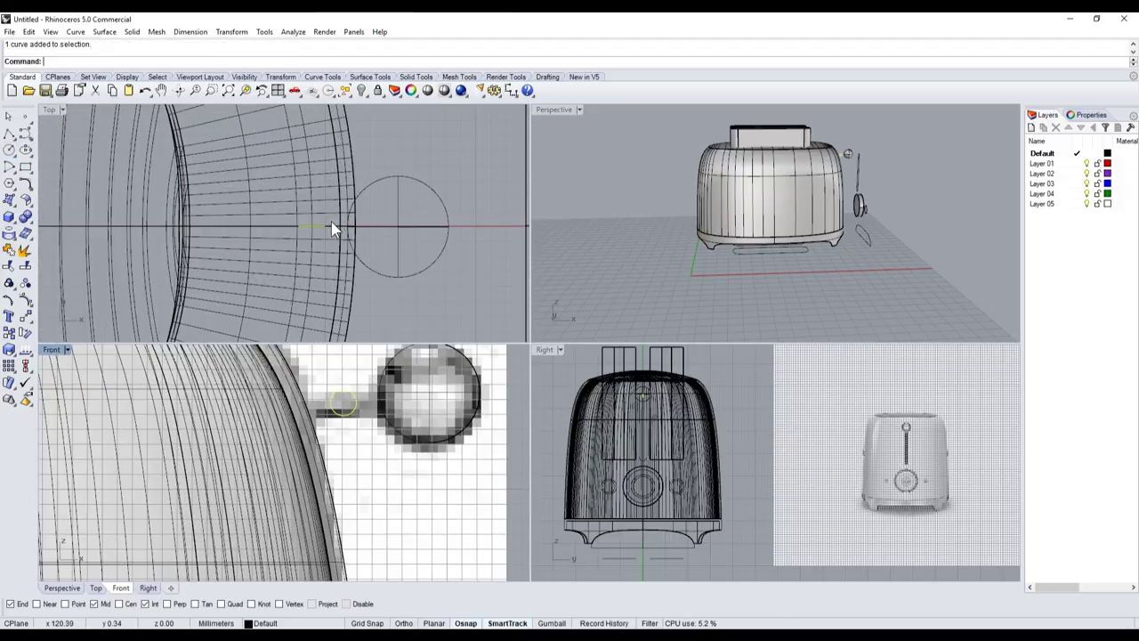
{"action": "left_click", "coordinate": [25, 333]}
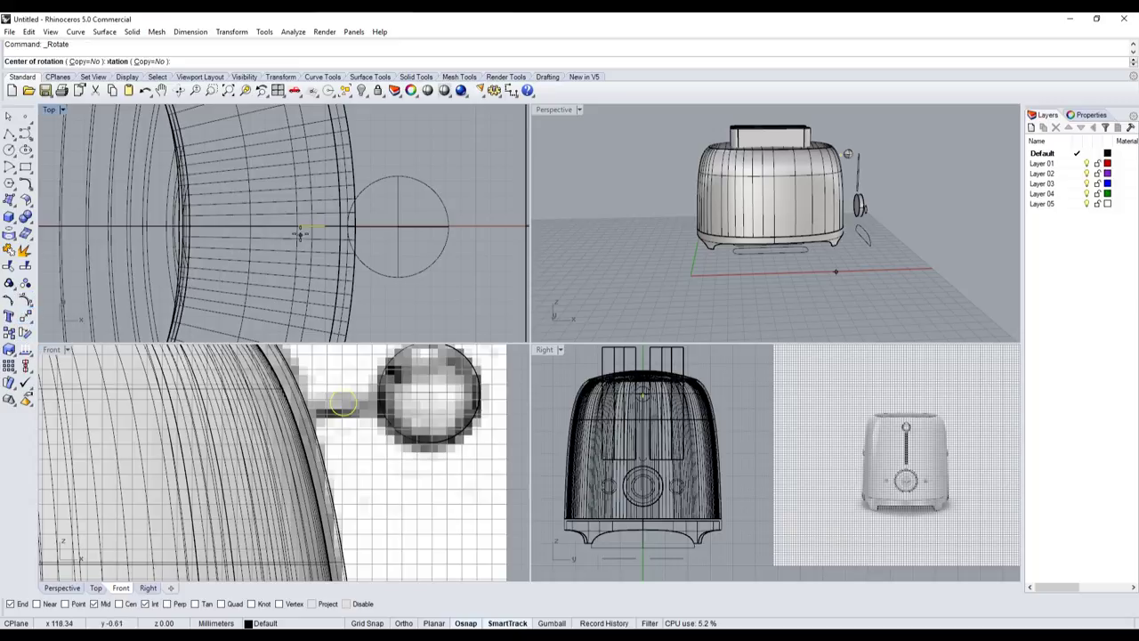
{"action": "left_click", "coordinate": [311, 227]}
{"action": "left_click", "coordinate": [396, 225]}
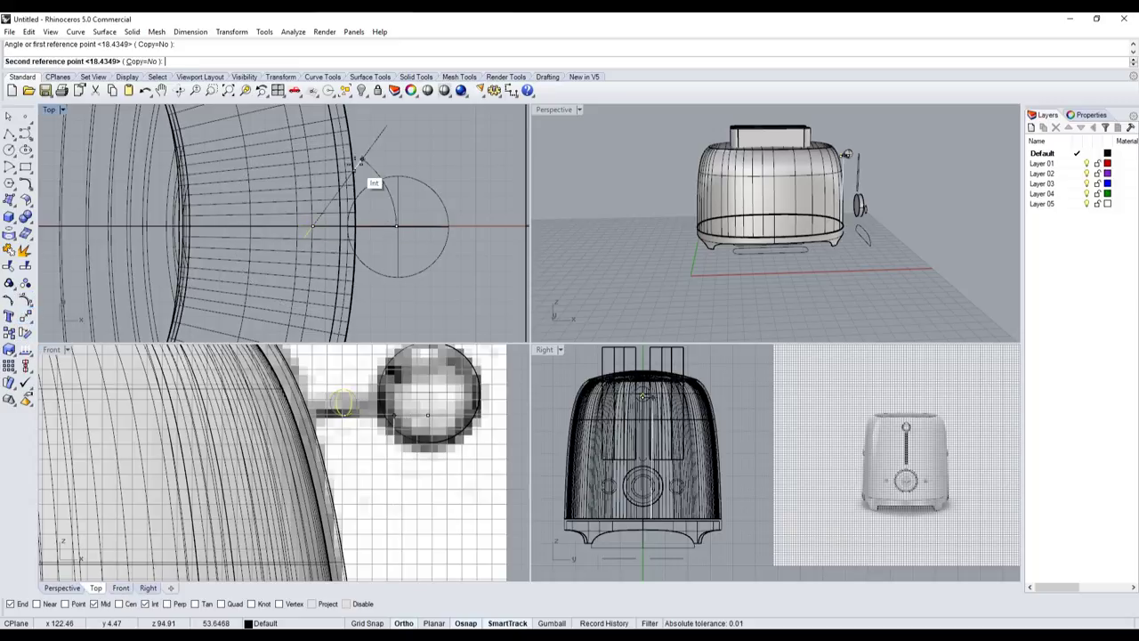
{"action": "left_click", "coordinate": [313, 142]}
{"action": "right_click", "coordinate": [328, 200]}
{"action": "scroll", "coordinate": [327, 200], "scroll_direction": "up", "scroll_amount": 3}
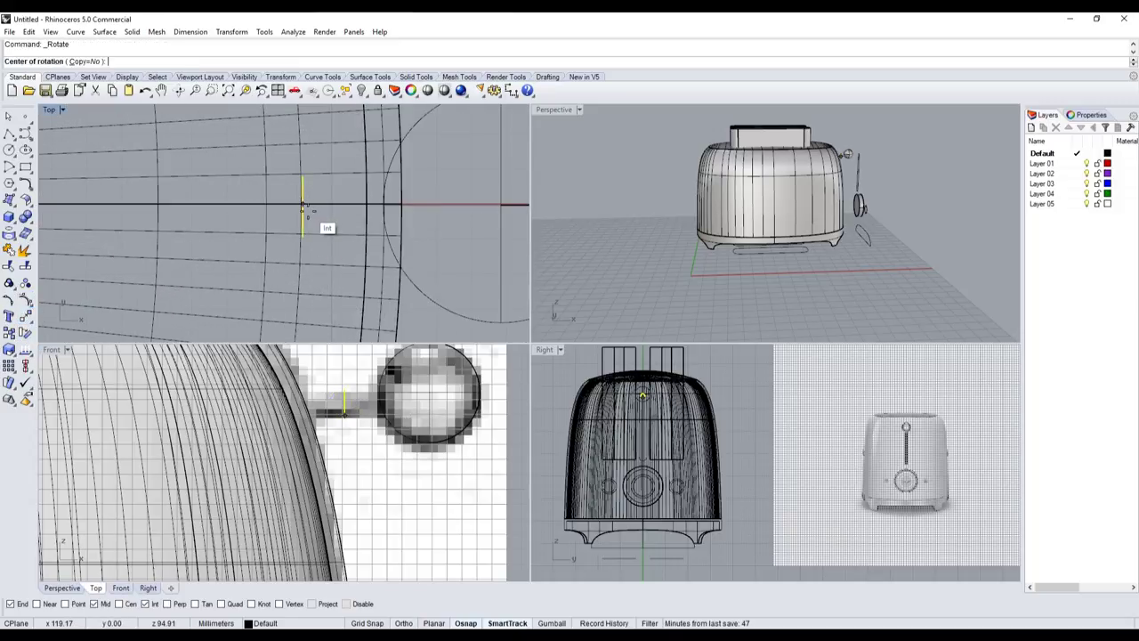
{"action": "key", "text": "Escape"}
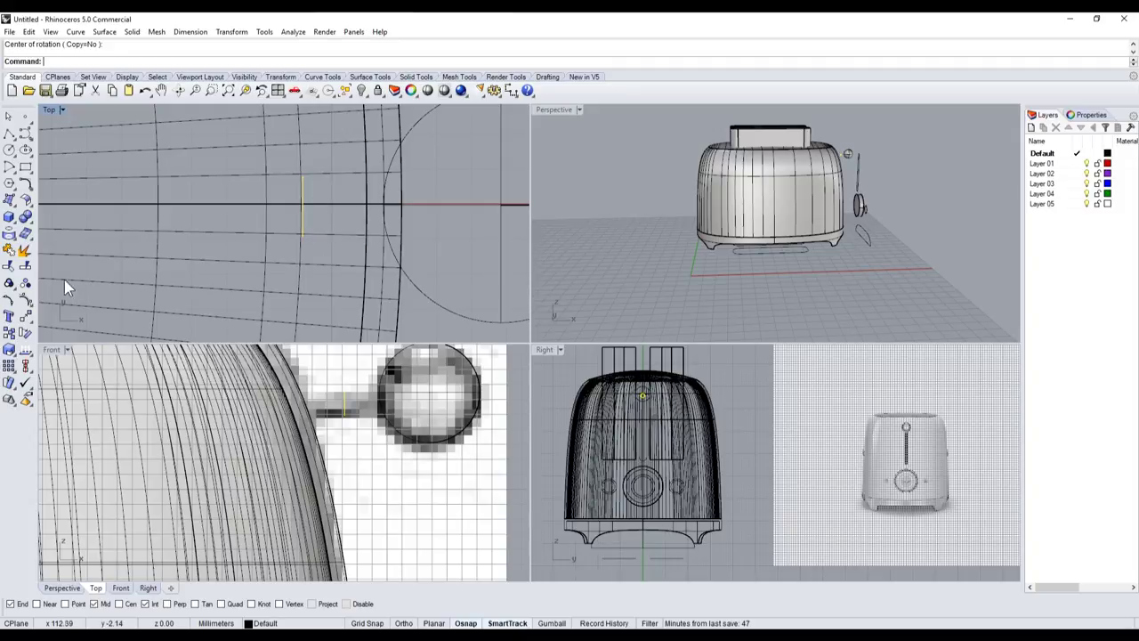
- With Quad snap on, move the circle 1.63 units against the toaster body's side
{"action": "left_click", "coordinate": [9, 333]}
{"action": "left_click", "coordinate": [120, 588]}
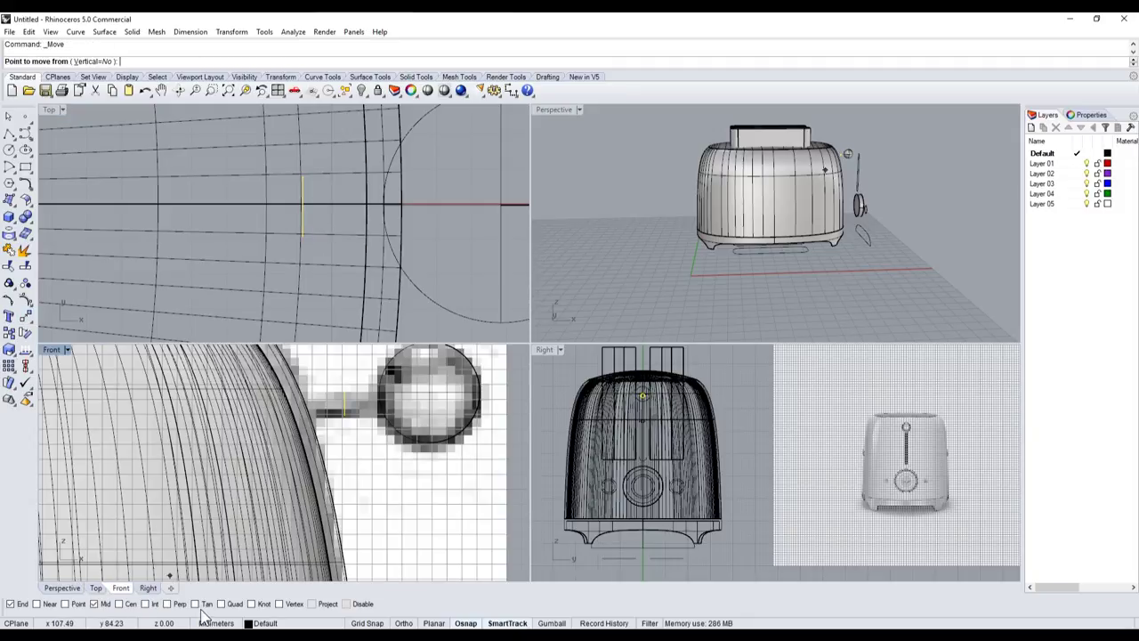
{"action": "left_click", "coordinate": [223, 603]}
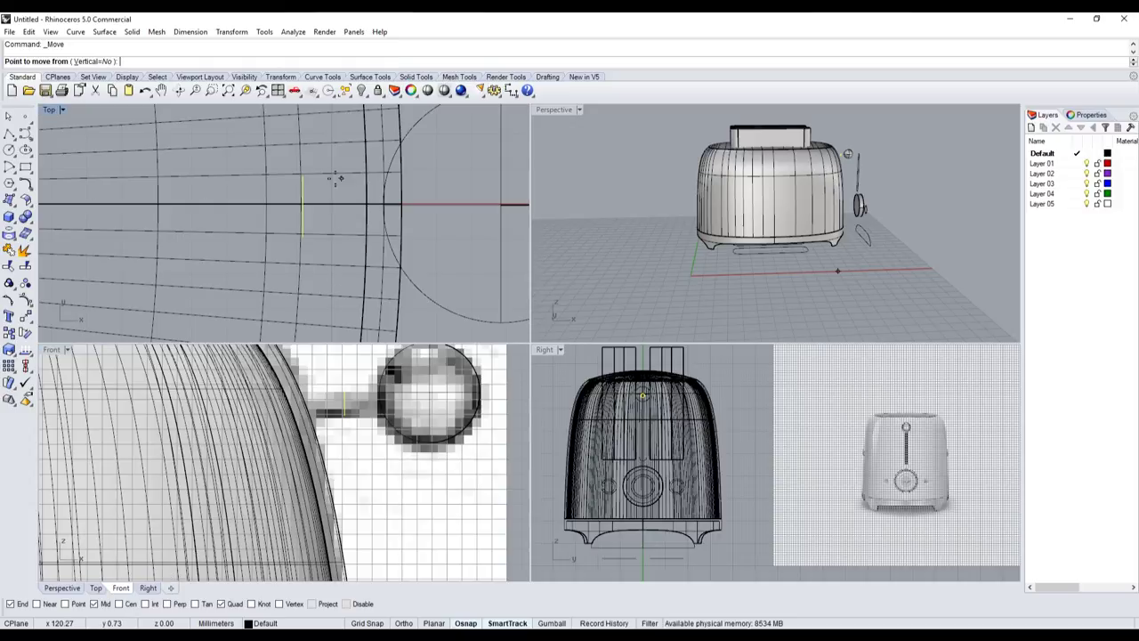
{"action": "left_click", "coordinate": [303, 211]}
{"action": "scroll", "coordinate": [303, 211], "scroll_direction": "up", "scroll_amount": 2}
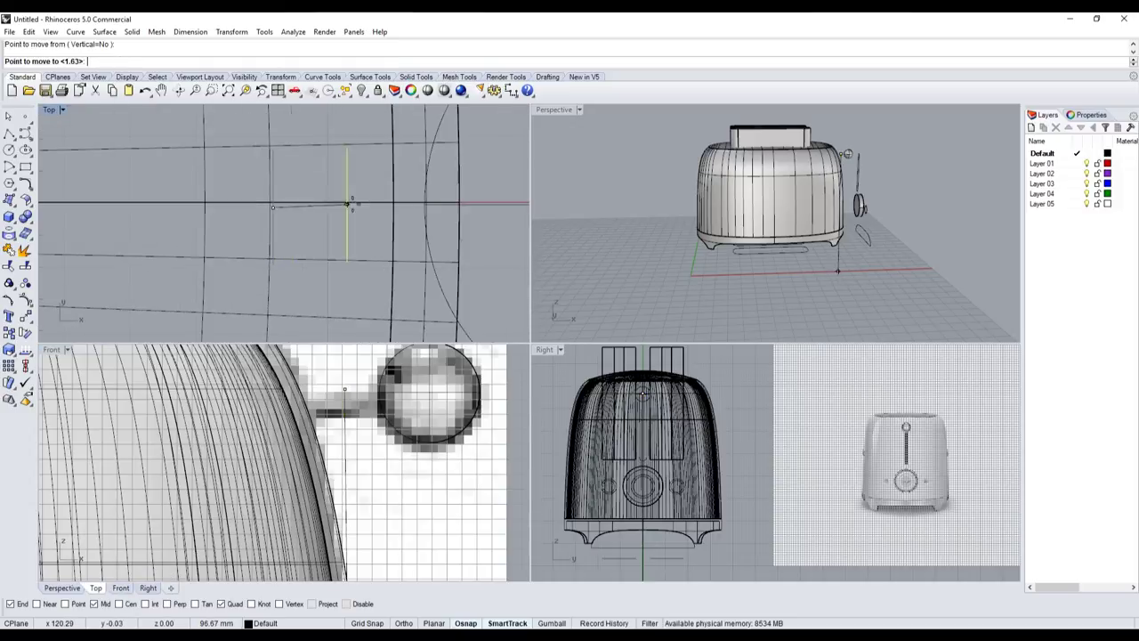
{"action": "left_click", "coordinate": [395, 212]}
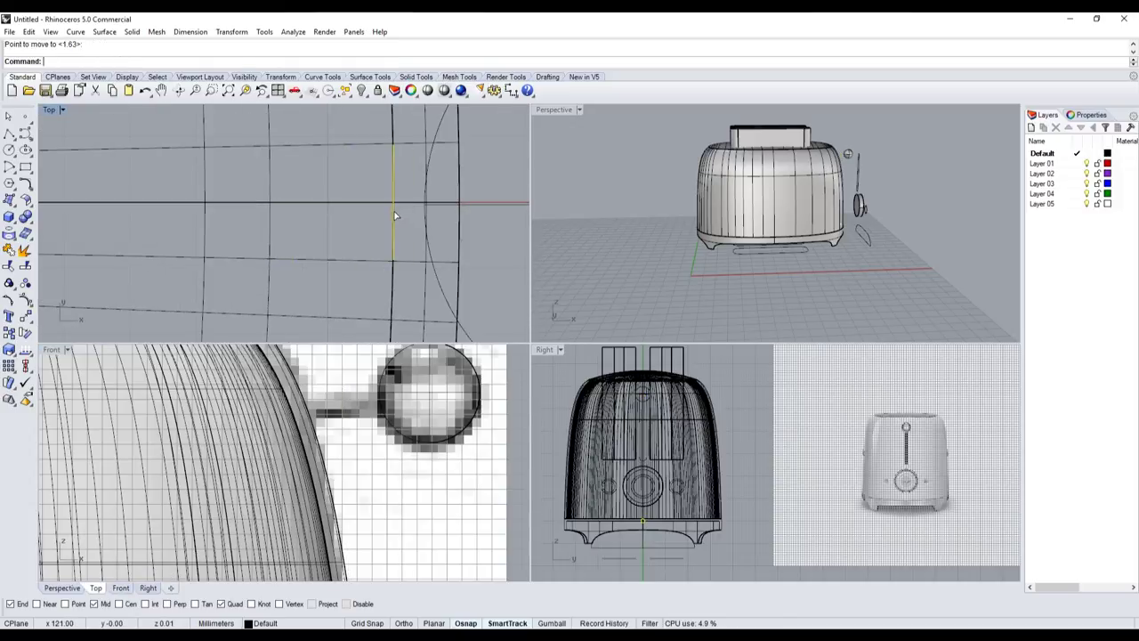
{"action": "left_click_drag", "start_coordinate": [395, 212], "coordinate": [354, 255]}
{"action": "scroll", "coordinate": [345, 394], "scroll_direction": "down", "scroll_amount": 5}
{"action": "scroll", "coordinate": [354, 467], "scroll_direction": "up", "scroll_amount": 3}
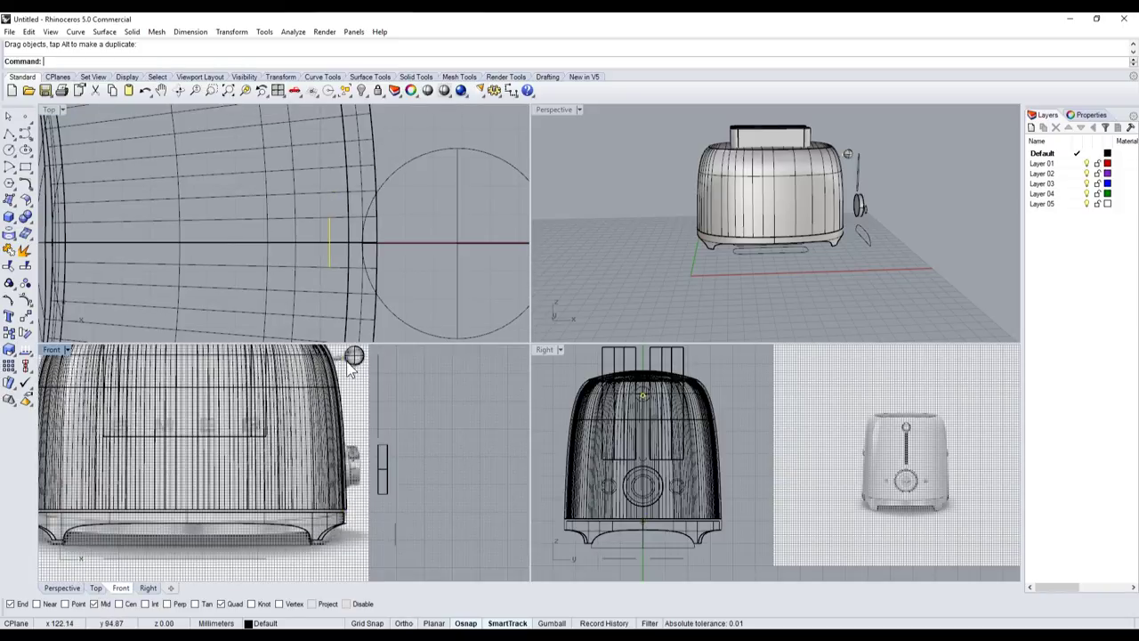
{"action": "scroll", "coordinate": [344, 370], "scroll_direction": "up", "scroll_amount": 5}
{"action": "scroll", "coordinate": [344, 370], "scroll_direction": "up", "scroll_amount": 2}
- Extrude the stem circle as a solid rod reaching into the toaster body
{"action": "left_click", "coordinate": [11, 218]}
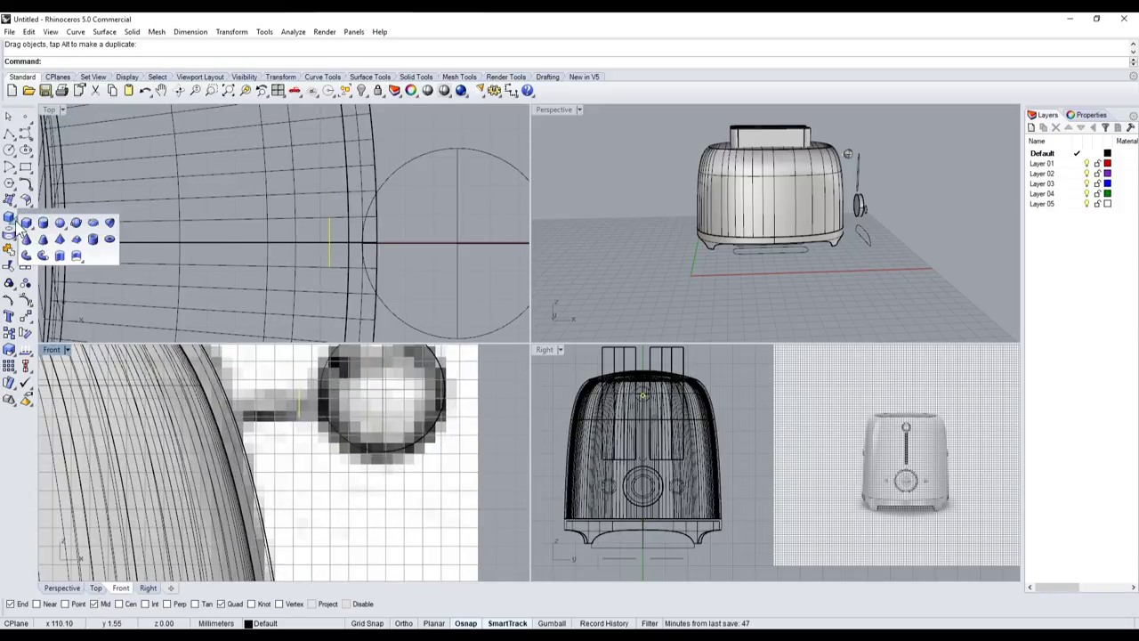
{"action": "left_click", "coordinate": [64, 257]}
{"action": "scroll", "coordinate": [301, 245], "scroll_direction": "down", "scroll_amount": 2}
{"action": "scroll", "coordinate": [301, 245], "scroll_direction": "down", "scroll_amount": 1}
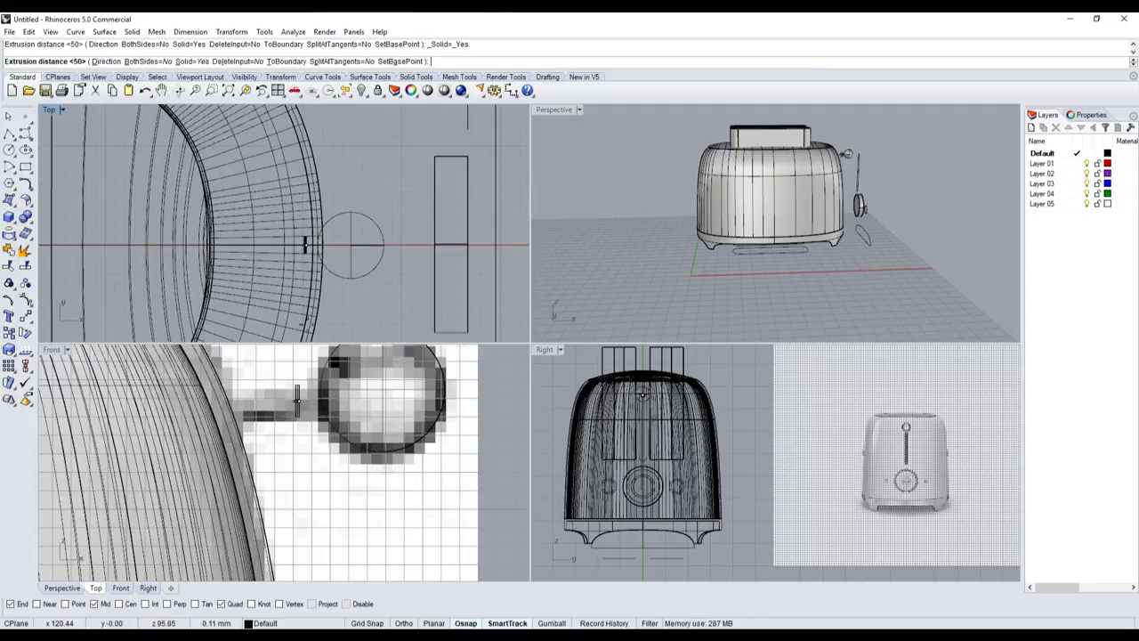
{"action": "left_click", "coordinate": [120, 425]}
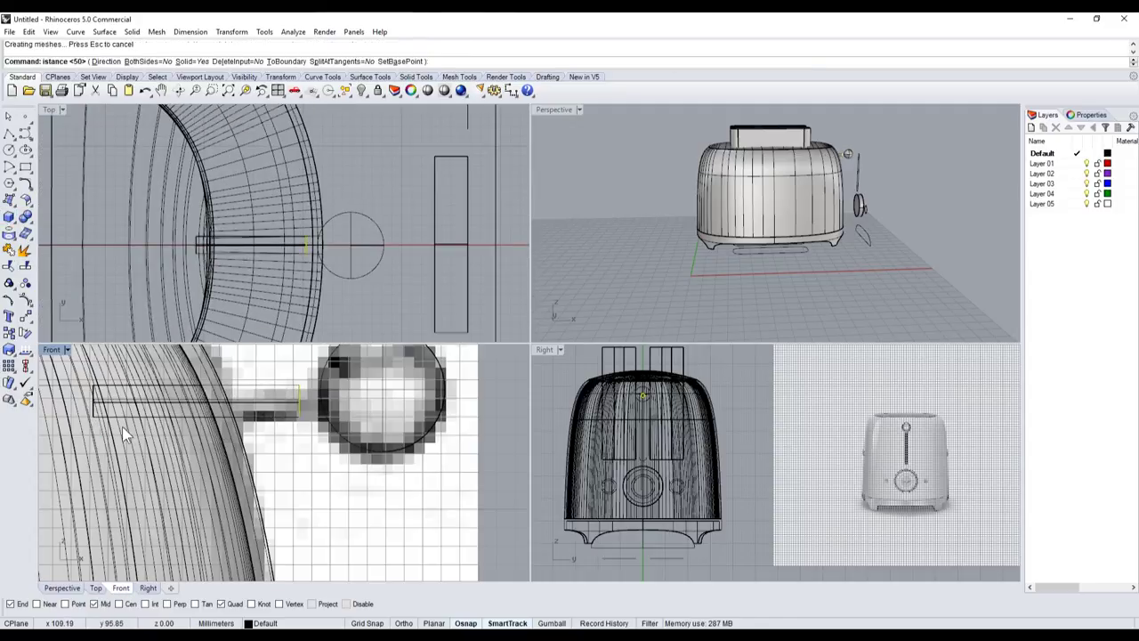
{"action": "scroll", "coordinate": [296, 227], "scroll_direction": "up", "scroll_amount": 2}
{"action": "scroll", "coordinate": [161, 232], "scroll_direction": "up", "scroll_amount": 2}
- Select the rod and toaster body to check the connection in Perspective, then deselect
{"action": "left_click", "coordinate": [157, 231]}
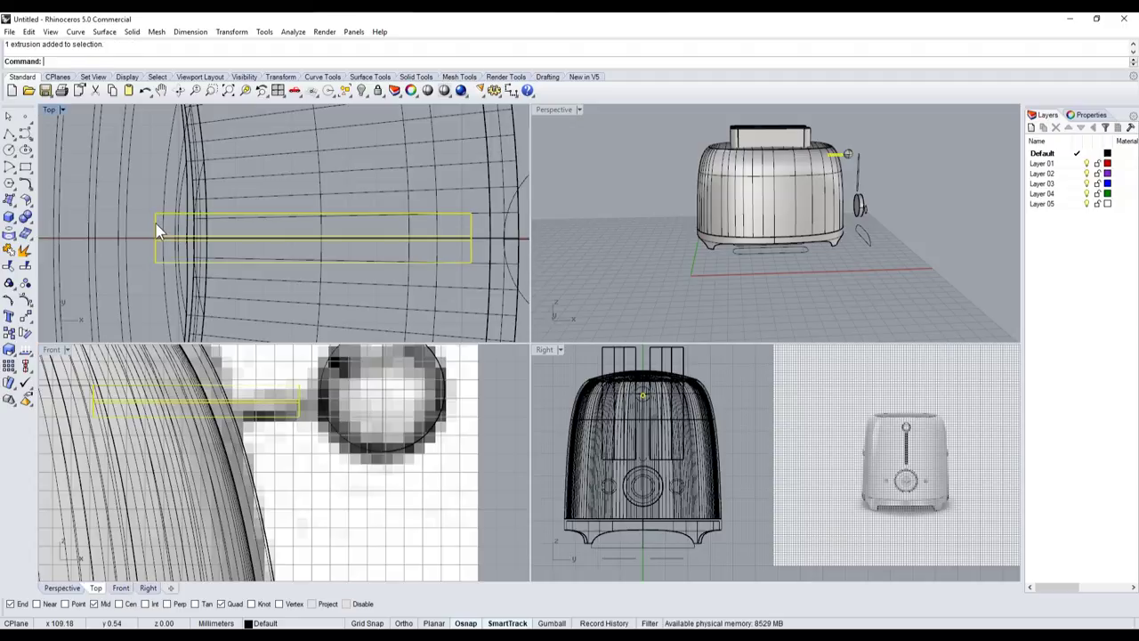
{"action": "scroll", "coordinate": [289, 409], "scroll_direction": "down", "scroll_amount": 2}
{"action": "scroll", "coordinate": [757, 233], "scroll_direction": "up", "scroll_amount": 3}
{"action": "left_click", "coordinate": [757, 233]}
{"action": "left_click", "coordinate": [786, 155]}
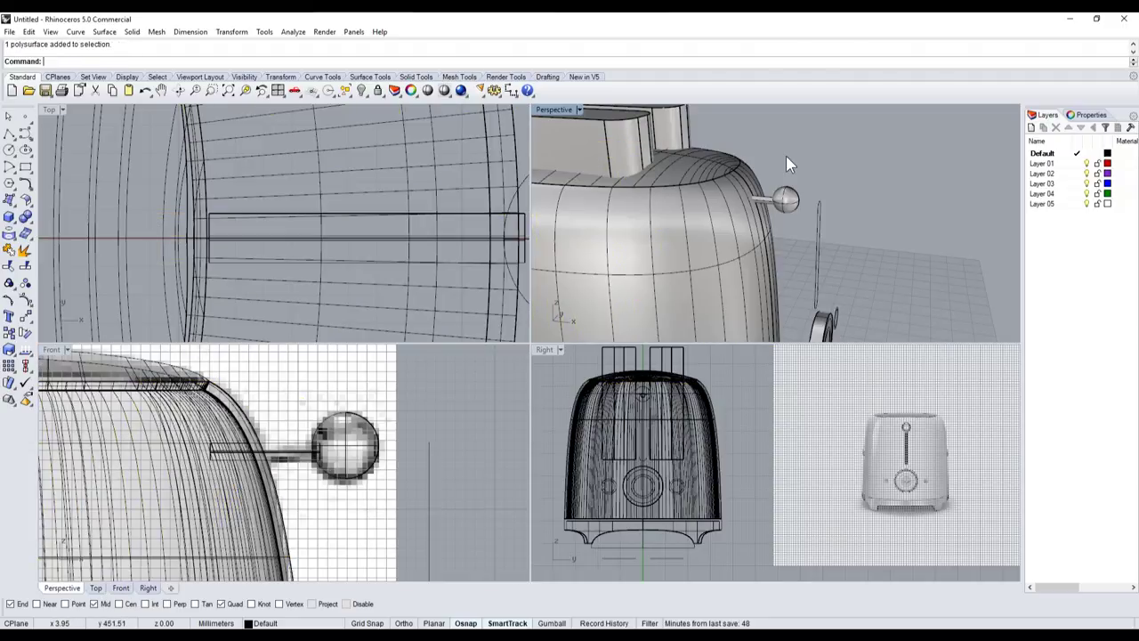
{"action": "left_click", "coordinate": [718, 249]}
{"action": "scroll", "coordinate": [731, 192], "scroll_direction": "down", "scroll_amount": 3}
{"action": "scroll", "coordinate": [765, 258], "scroll_direction": "down", "scroll_amount": 2}
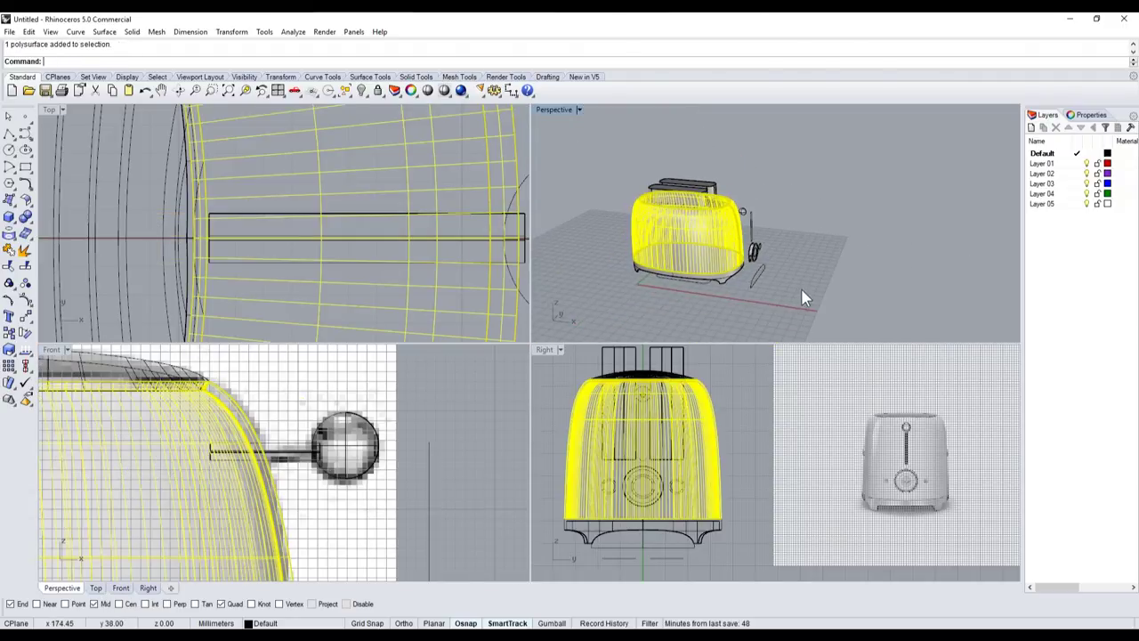
{"action": "left_click", "coordinate": [801, 287]}
{"action": "scroll", "coordinate": [748, 255], "scroll_direction": "up", "scroll_amount": 5}
{"action": "scroll", "coordinate": [706, 219], "scroll_direction": "up", "scroll_amount": 2}
{"action": "scroll", "coordinate": [706, 219], "scroll_direction": "up", "scroll_amount": 2}
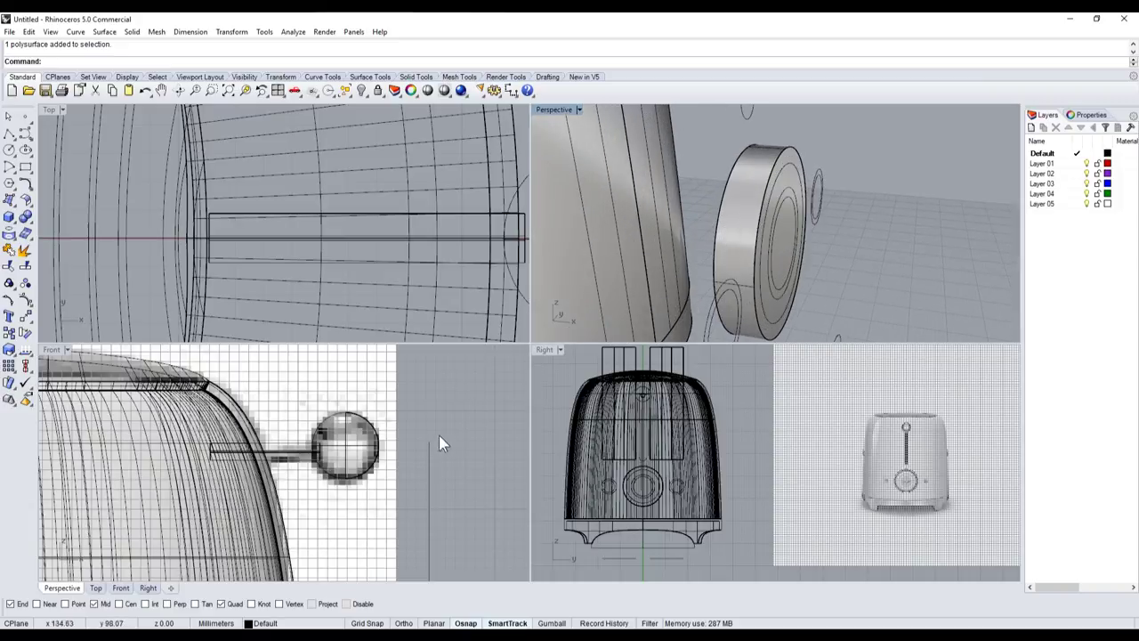
{"action": "scroll", "coordinate": [439, 435], "scroll_direction": "down", "scroll_amount": 5}
{"action": "scroll", "coordinate": [358, 408], "scroll_direction": "up", "scroll_amount": 3}
{"action": "scroll", "coordinate": [345, 433], "scroll_direction": "up", "scroll_amount": 2}
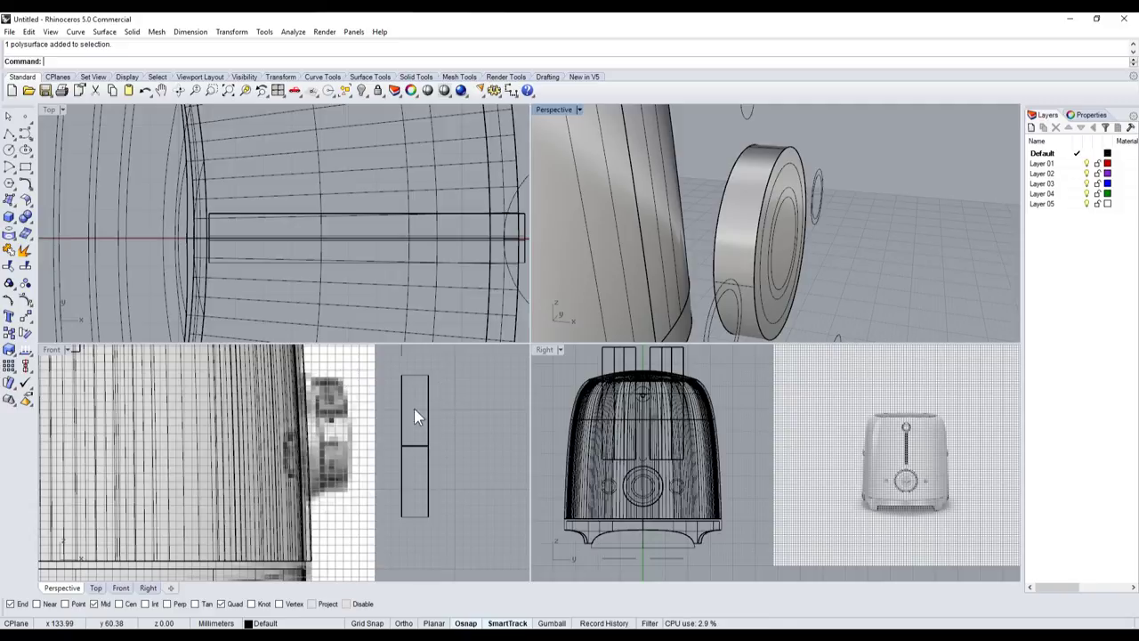
{"action": "scroll", "coordinate": [677, 490], "scroll_direction": "up", "scroll_amount": 3}
{"action": "scroll", "coordinate": [623, 485], "scroll_direction": "down", "scroll_amount": 3}
{"action": "scroll", "coordinate": [587, 494], "scroll_direction": "up", "scroll_amount": 3}
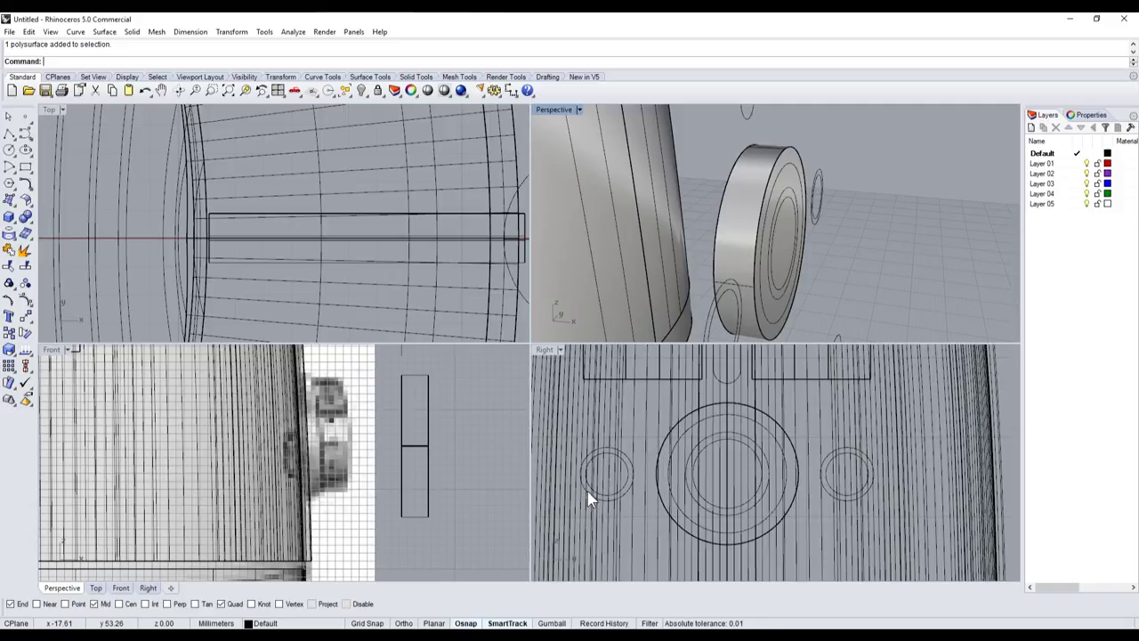
{"action": "left_click", "coordinate": [593, 494]}
{"action": "left_click", "coordinate": [588, 503]}
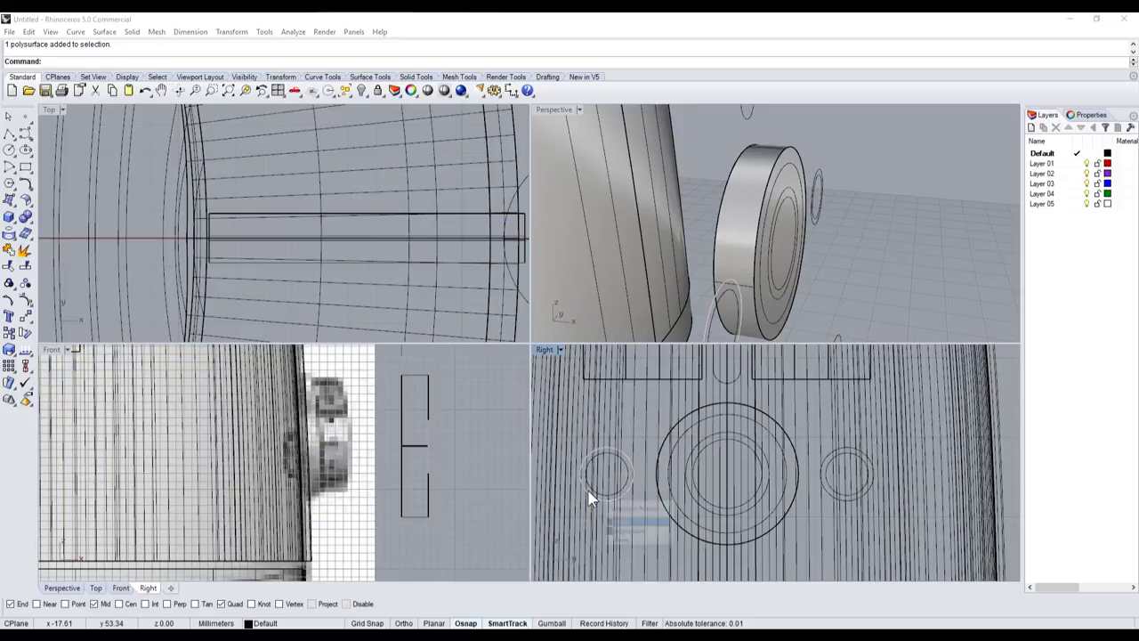
{"action": "left_click", "coordinate": [639, 522]}
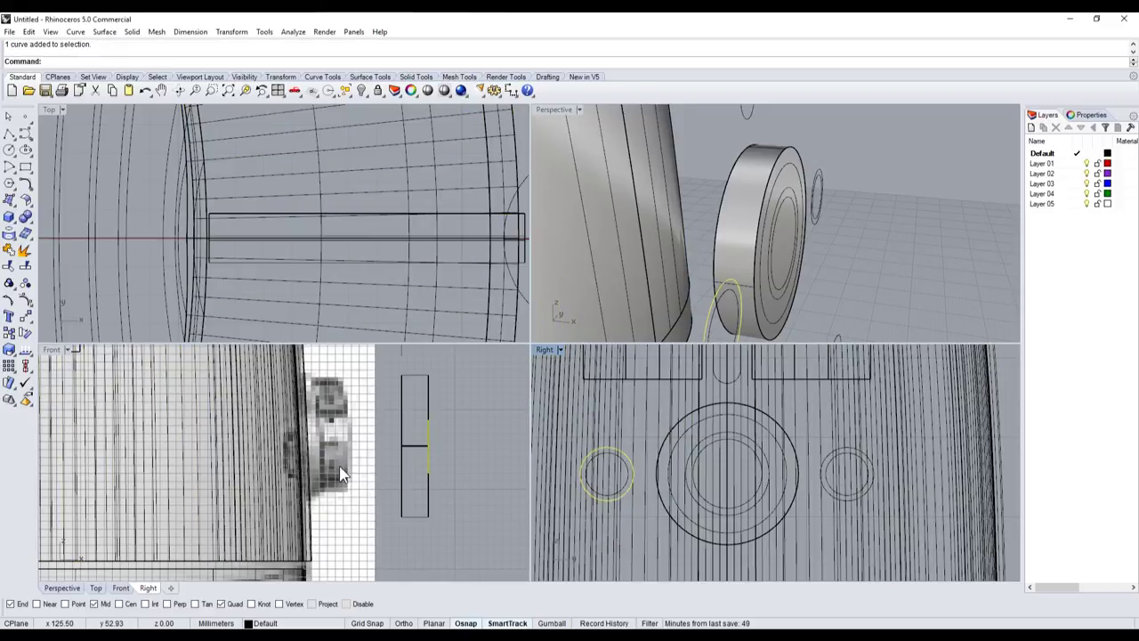
{"action": "scroll", "coordinate": [612, 202], "scroll_direction": "down", "scroll_amount": 2}
{"action": "scroll", "coordinate": [613, 202], "scroll_direction": "down", "scroll_amount": 3}
{"action": "scroll", "coordinate": [703, 267], "scroll_direction": "down", "scroll_amount": 2}
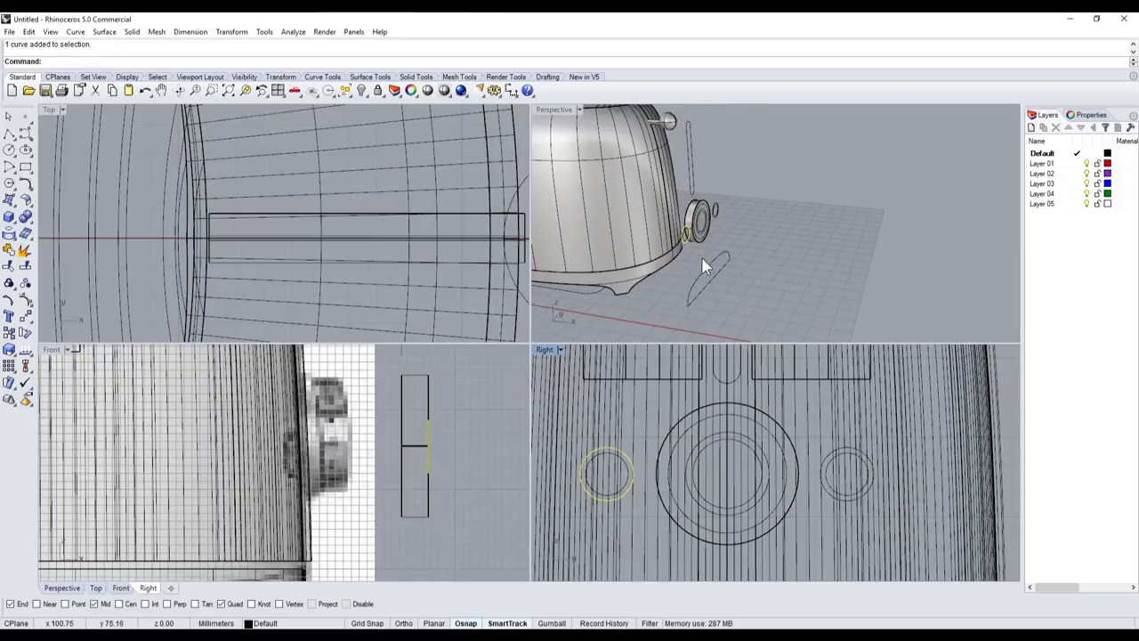
{"action": "scroll", "coordinate": [656, 240], "scroll_direction": "up", "scroll_amount": 2}
{"action": "scroll", "coordinate": [659, 224], "scroll_direction": "up", "scroll_amount": 2}
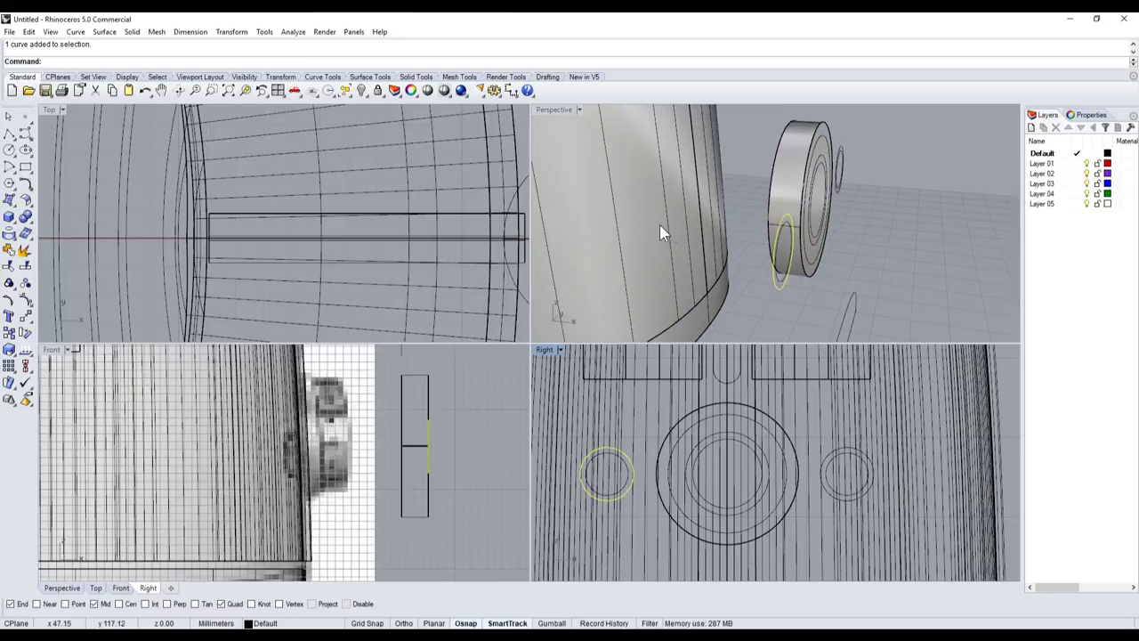
{"action": "scroll", "coordinate": [659, 224], "scroll_direction": "down", "scroll_amount": 2}
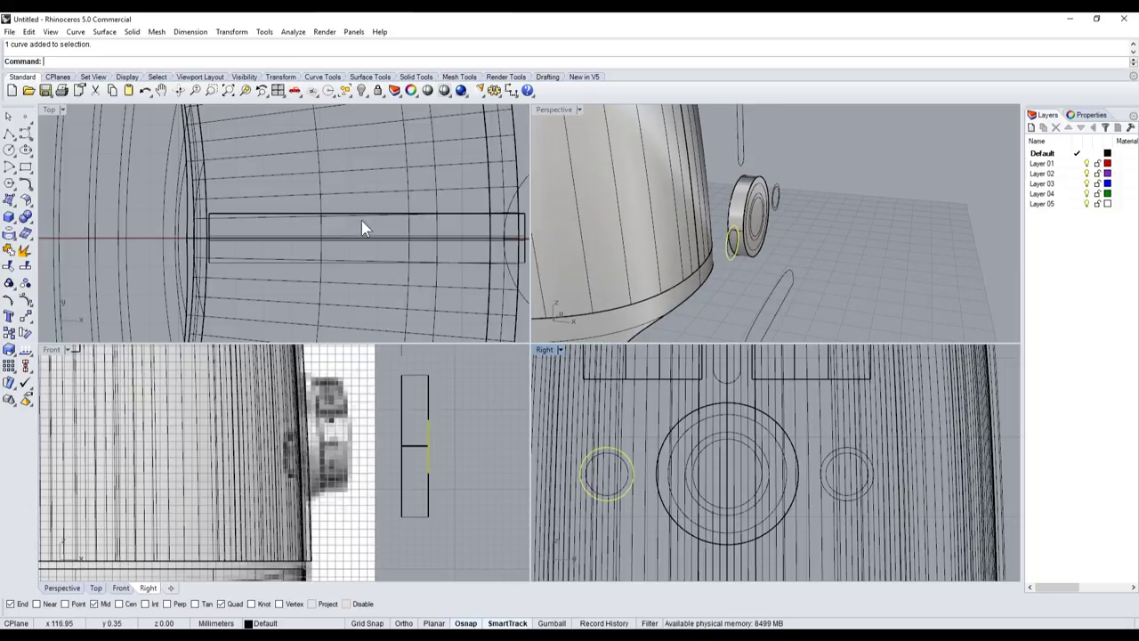
{"action": "key", "text": "alt+Tab"}
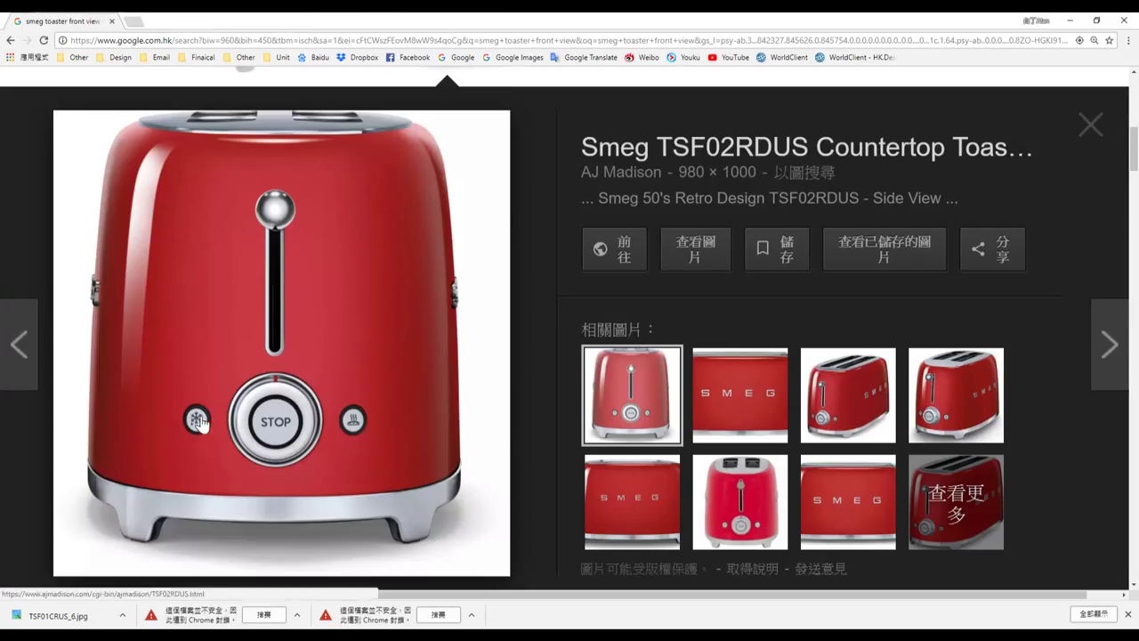
{"action": "key", "text": "alt+Tab"}
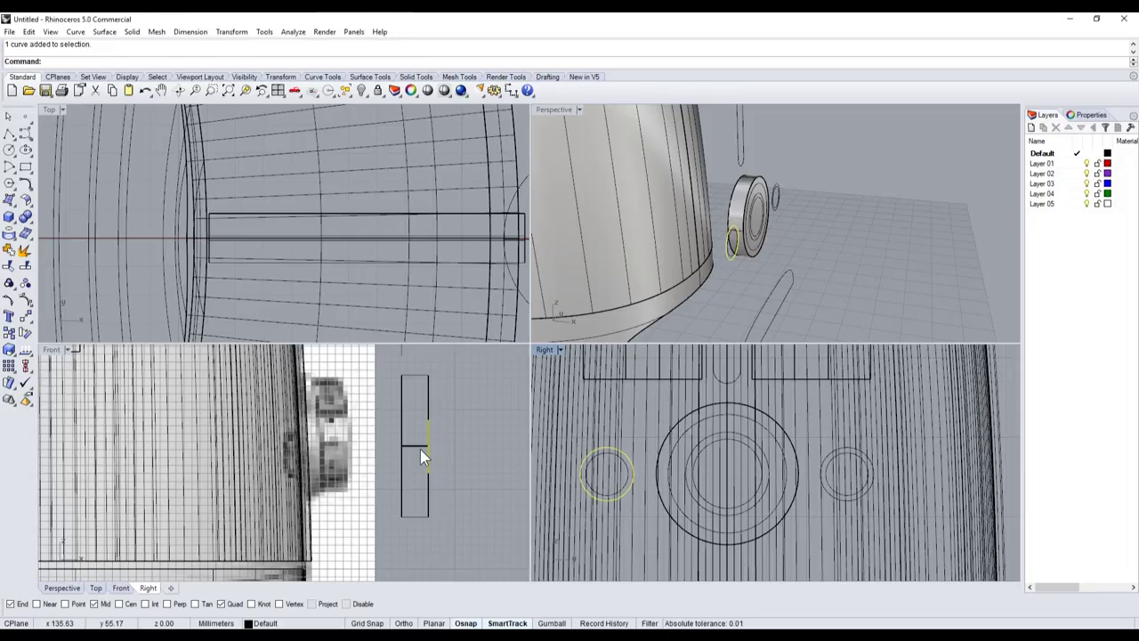
- Drag a button circle toward the body, then put it back where it was
{"action": "scroll", "coordinate": [338, 267], "scroll_direction": "down", "scroll_amount": 5}
{"action": "scroll", "coordinate": [339, 267], "scroll_direction": "up", "scroll_amount": 2}
{"action": "scroll", "coordinate": [350, 256], "scroll_direction": "up", "scroll_amount": 3}
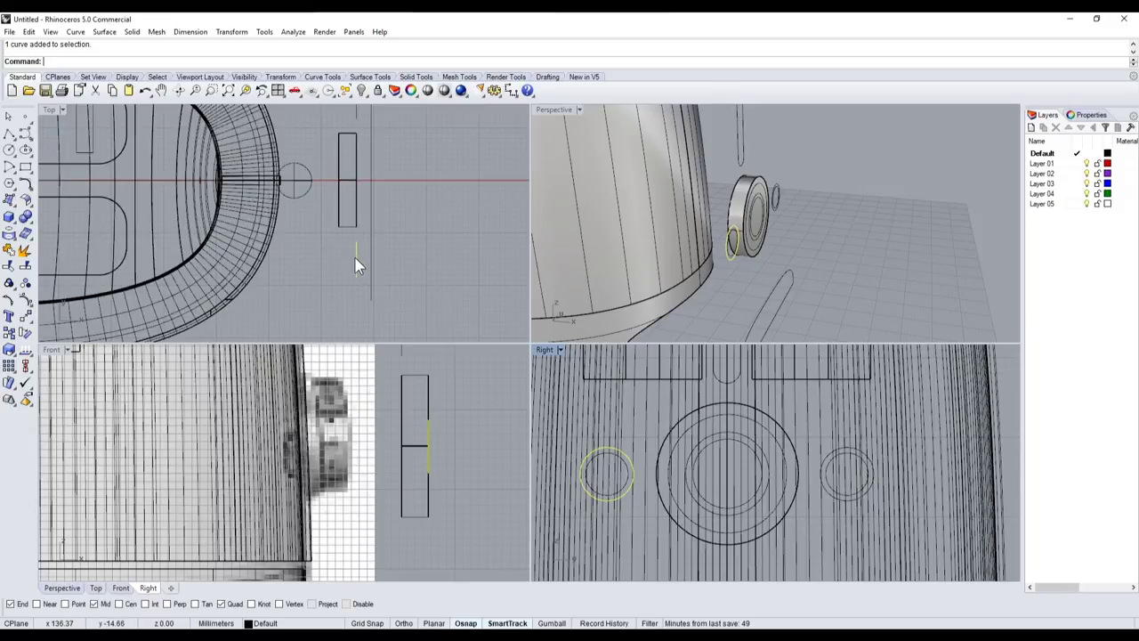
{"action": "left_click_drag", "start_coordinate": [356, 259], "coordinate": [277, 265]}
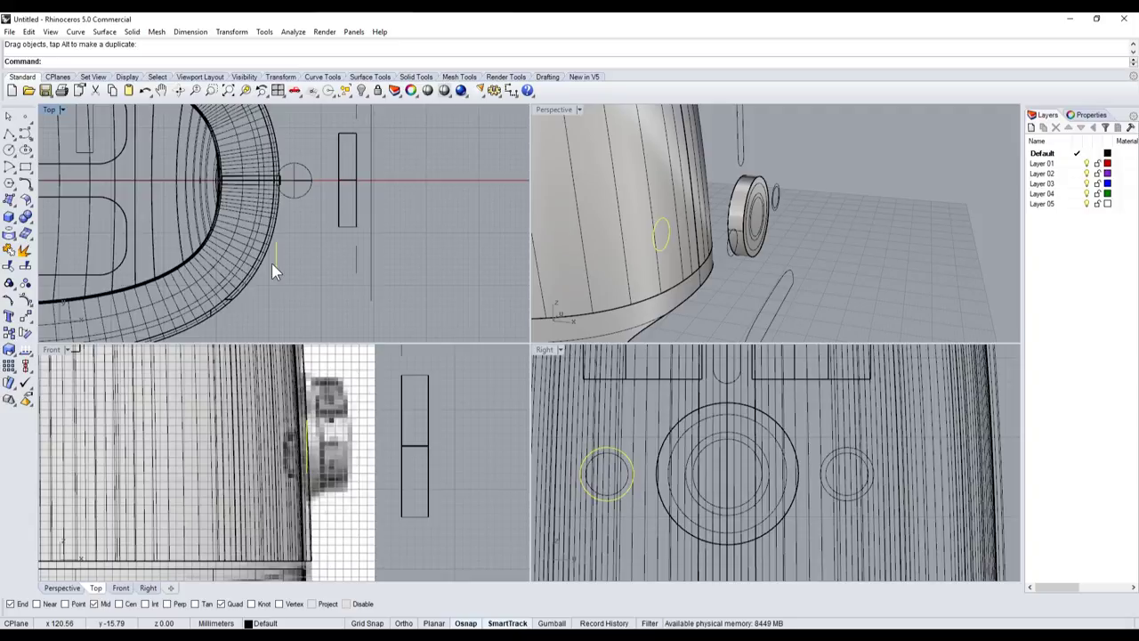
{"action": "scroll", "coordinate": [263, 260], "scroll_direction": "up", "scroll_amount": 2}
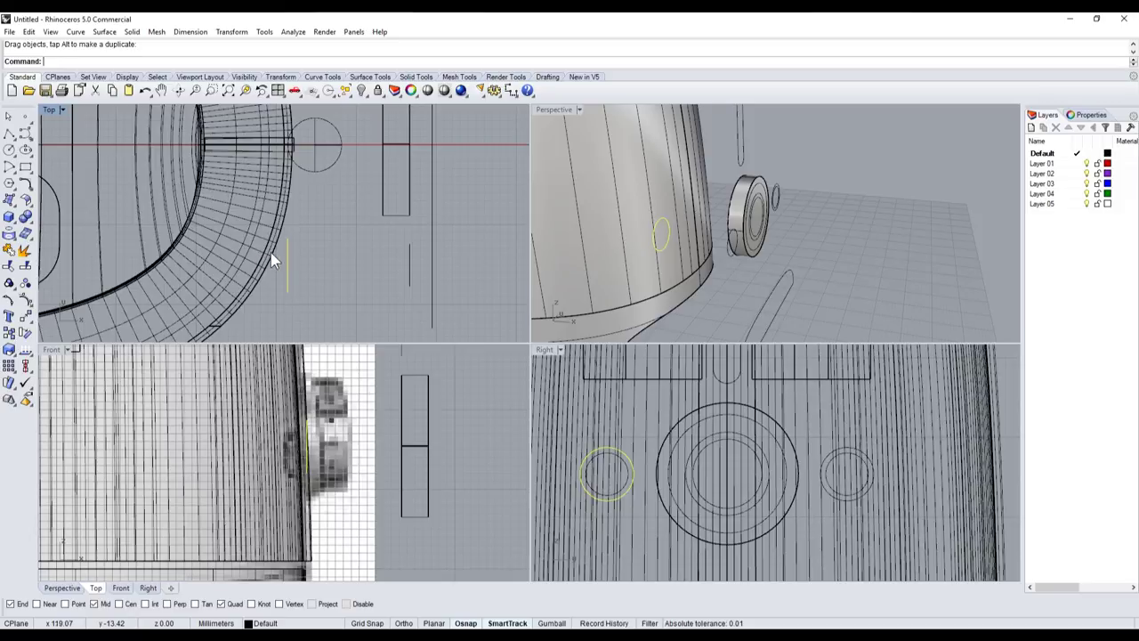
{"action": "scroll", "coordinate": [282, 258], "scroll_direction": "down", "scroll_amount": 2}
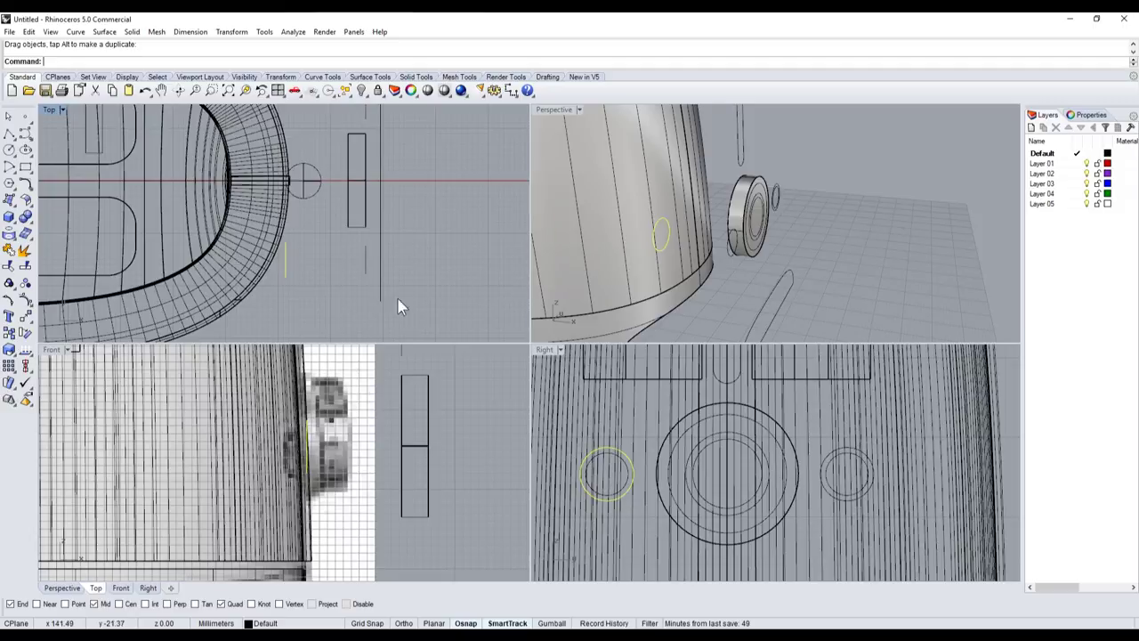
{"action": "left_click_drag", "start_coordinate": [504, 393], "coordinate": [623, 392]}
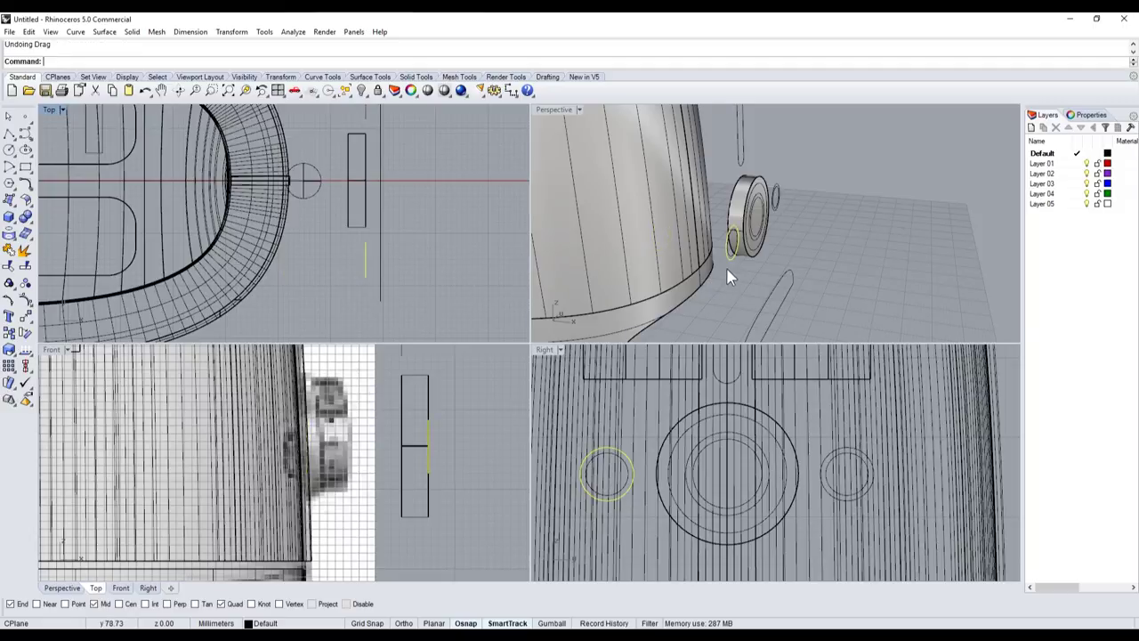
- Select both button circles and drag them left into the toaster's front wall
{"action": "left_click", "coordinate": [729, 257]}
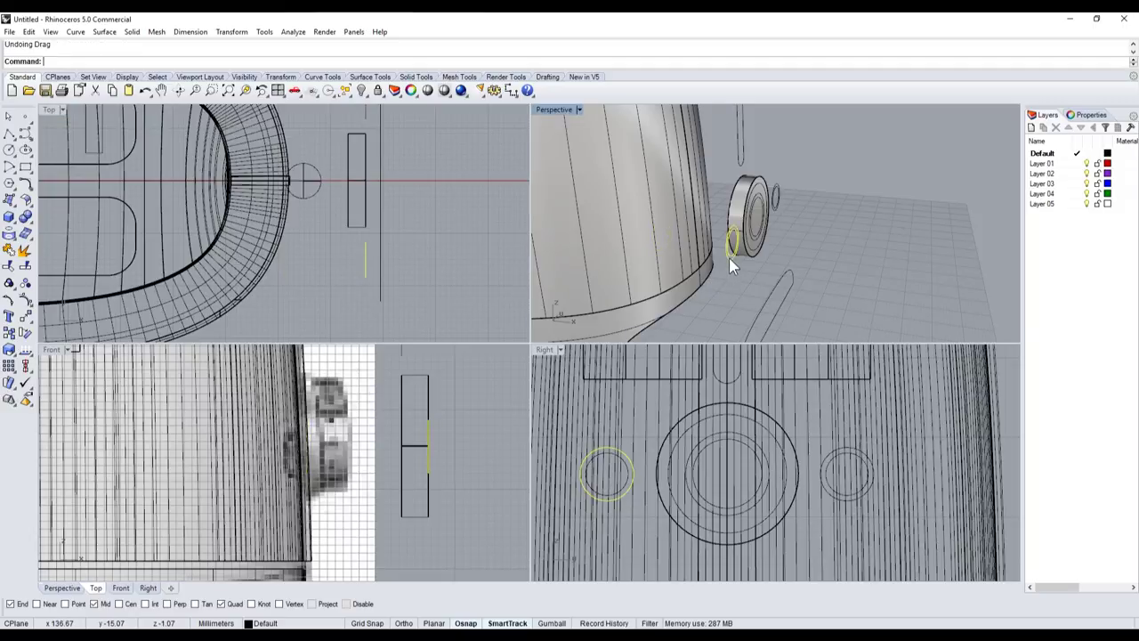
{"action": "left_click", "coordinate": [775, 196], "text": "shift"}
{"action": "scroll", "coordinate": [409, 239], "scroll_direction": "down", "scroll_amount": 2}
{"action": "scroll", "coordinate": [409, 239], "scroll_direction": "down", "scroll_amount": 2}
{"action": "left_click_drag", "start_coordinate": [388, 252], "coordinate": [353, 250]}
{"action": "key", "text": "Escape"}
- Reselect the button circles from the overlapping-objects list
{"action": "scroll", "coordinate": [347, 230], "scroll_direction": "up", "scroll_amount": 3}
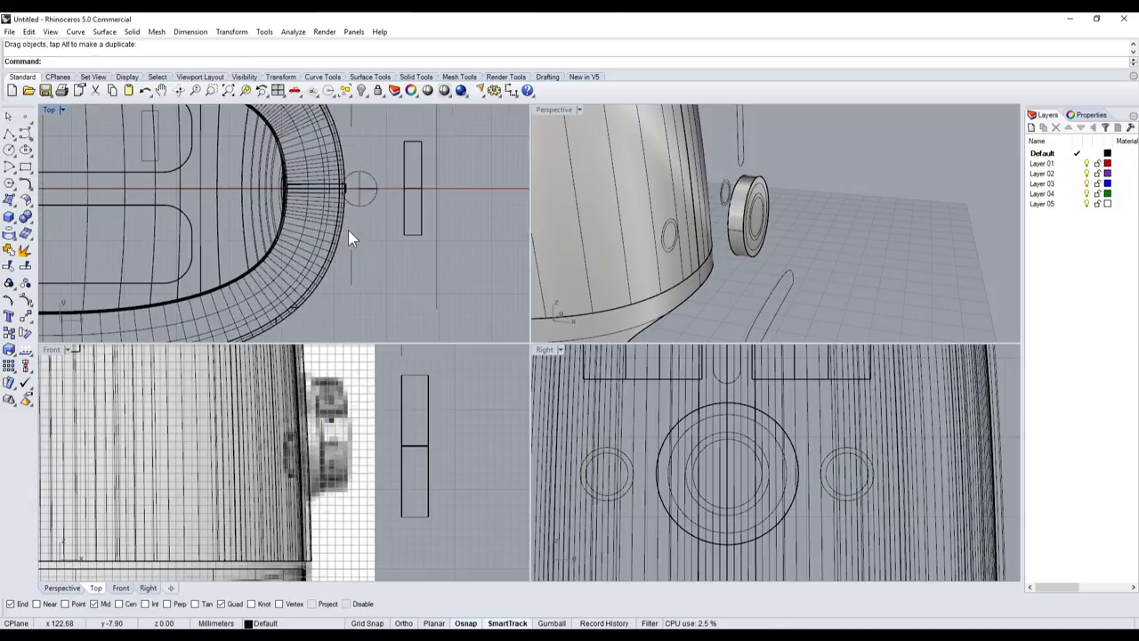
{"action": "scroll", "coordinate": [351, 240], "scroll_direction": "down", "scroll_amount": 1}
{"action": "scroll", "coordinate": [358, 262], "scroll_direction": "down", "scroll_amount": 1}
{"action": "left_click", "coordinate": [354, 279]}
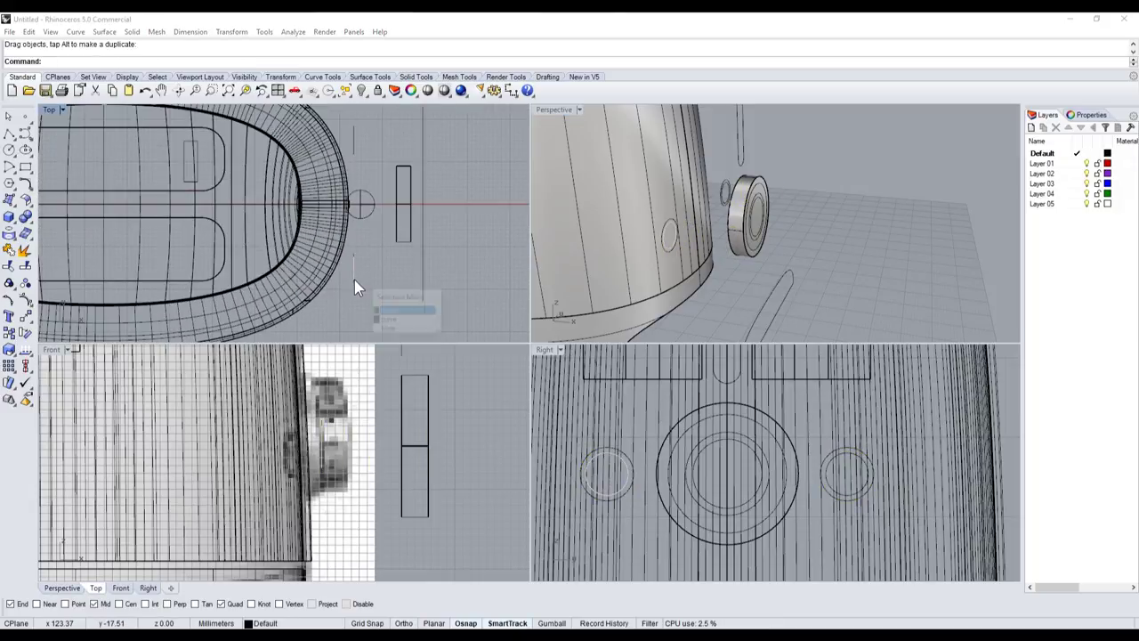
{"action": "left_click", "coordinate": [405, 319]}
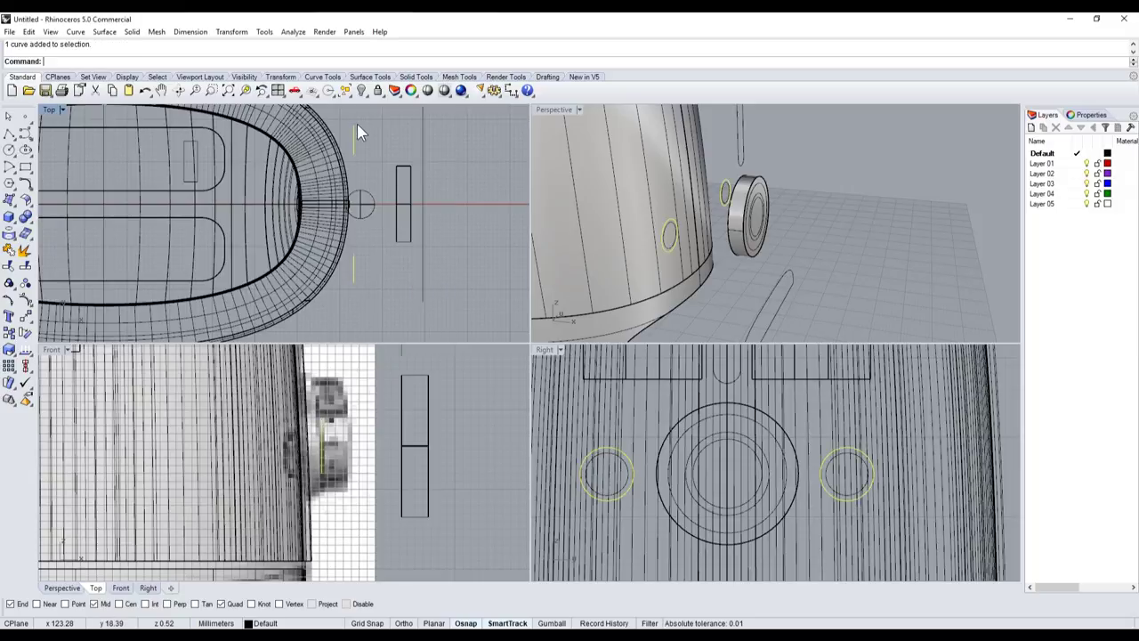
{"action": "left_click", "coordinate": [9, 217]}
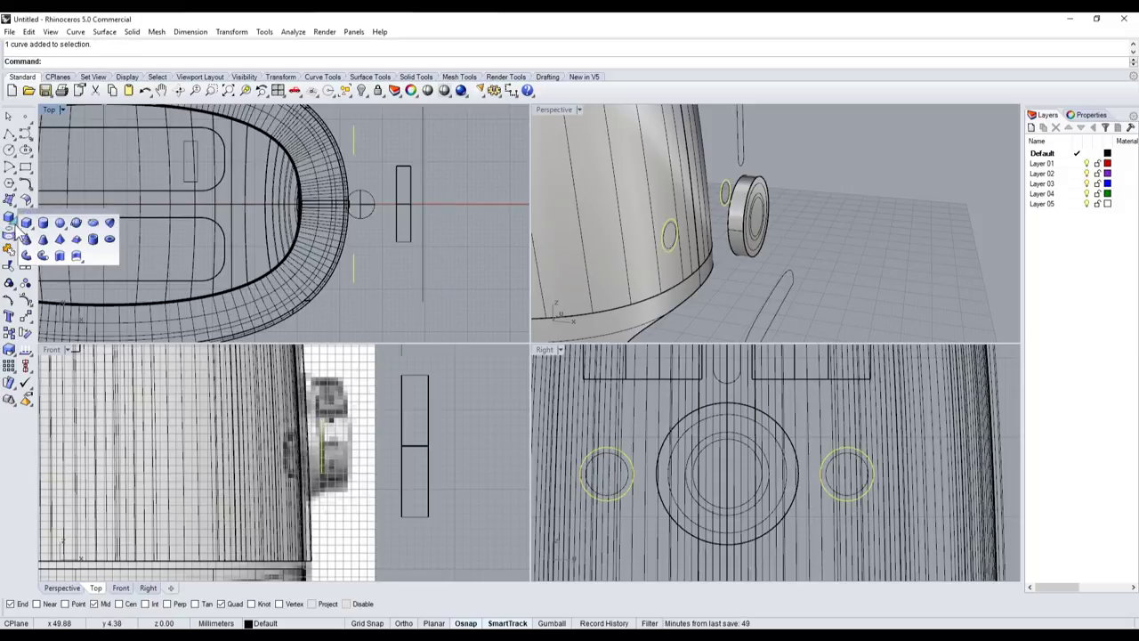
- Extrude both selected button circles with Extrude Planar Curve into short solid cylinders
{"action": "left_click", "coordinate": [59, 257]}
{"action": "left_click", "coordinate": [325, 272]}
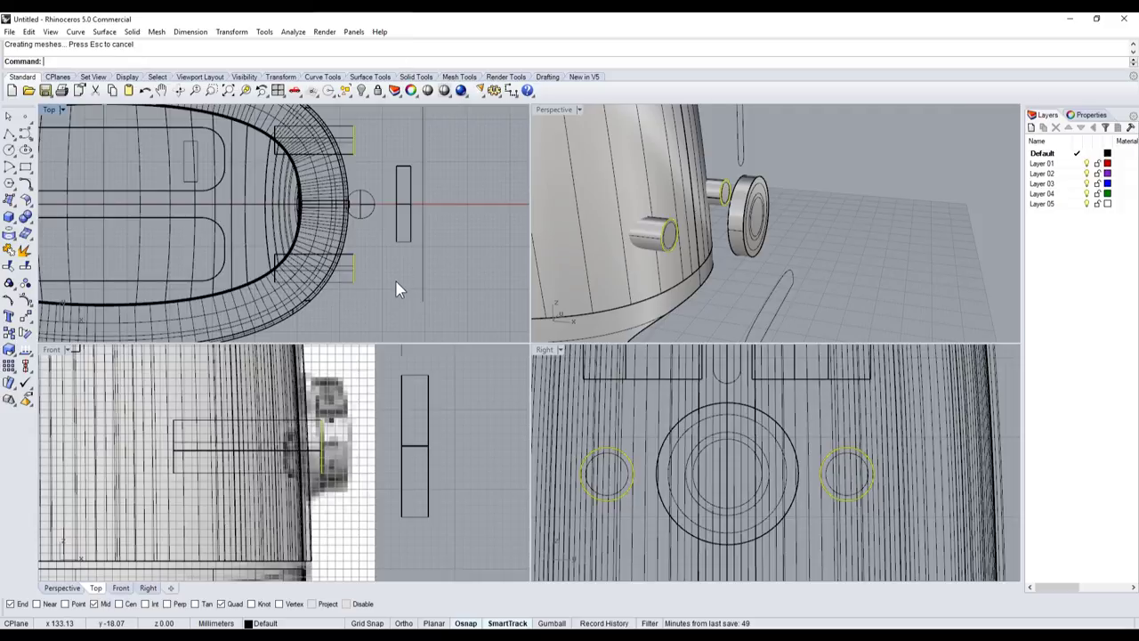
{"action": "right_click_drag", "start_coordinate": [623, 214], "coordinate": [720, 206]}
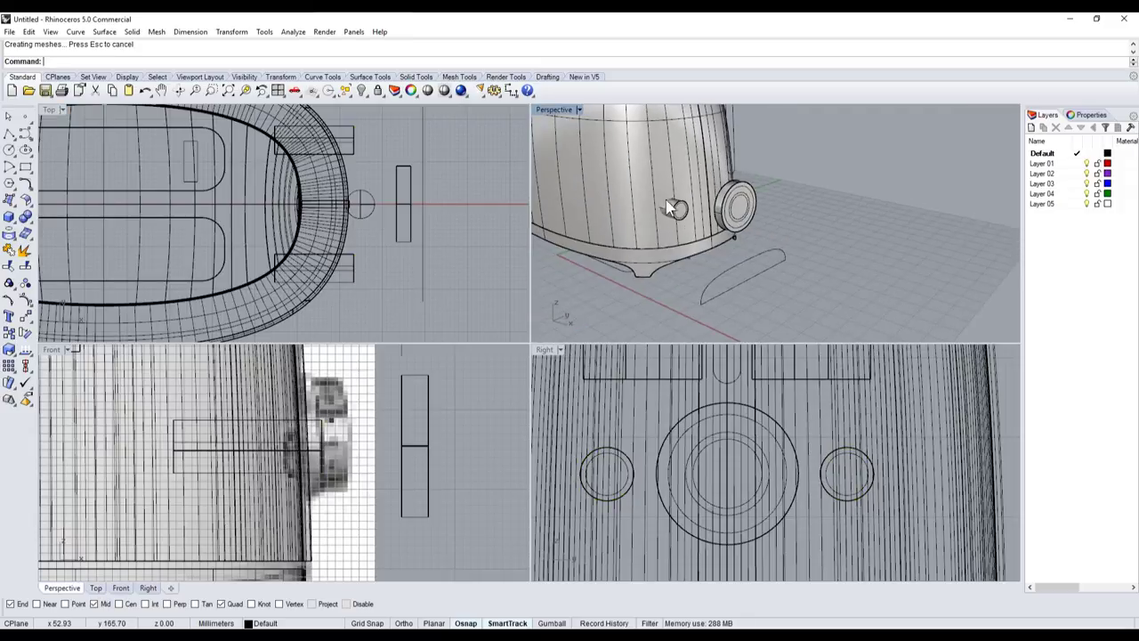
- Pick out the dial disk from the overlapping objects on the toaster's front face
{"action": "left_click", "coordinate": [739, 190]}
{"action": "left_click", "coordinate": [430, 400]}
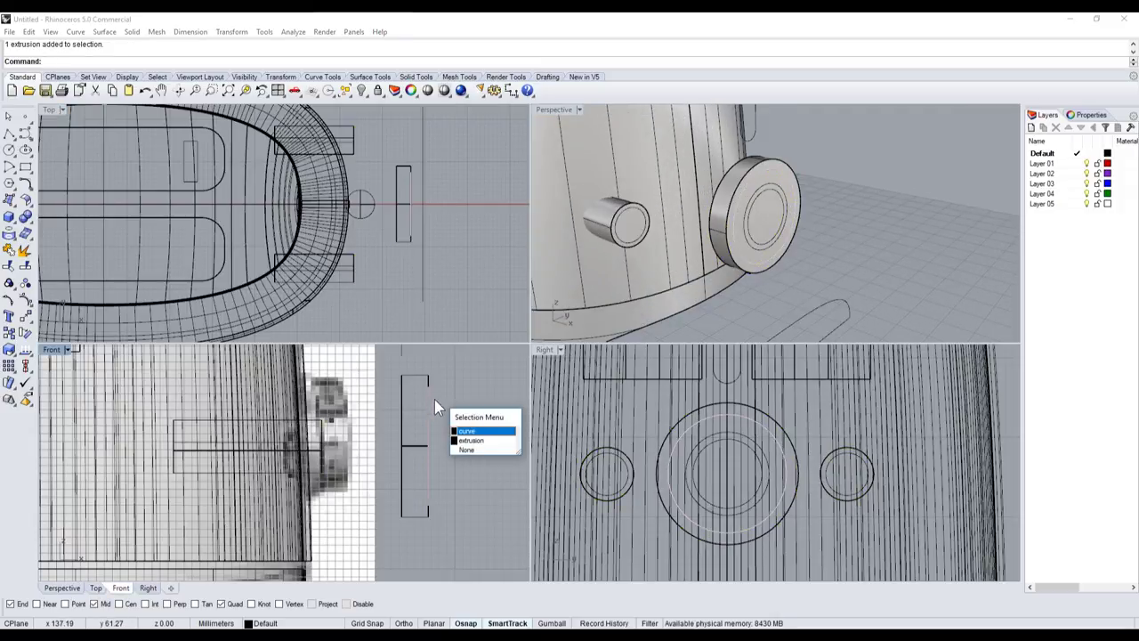
{"action": "left_click", "coordinate": [679, 418]}
{"action": "left_click", "coordinate": [696, 415]}
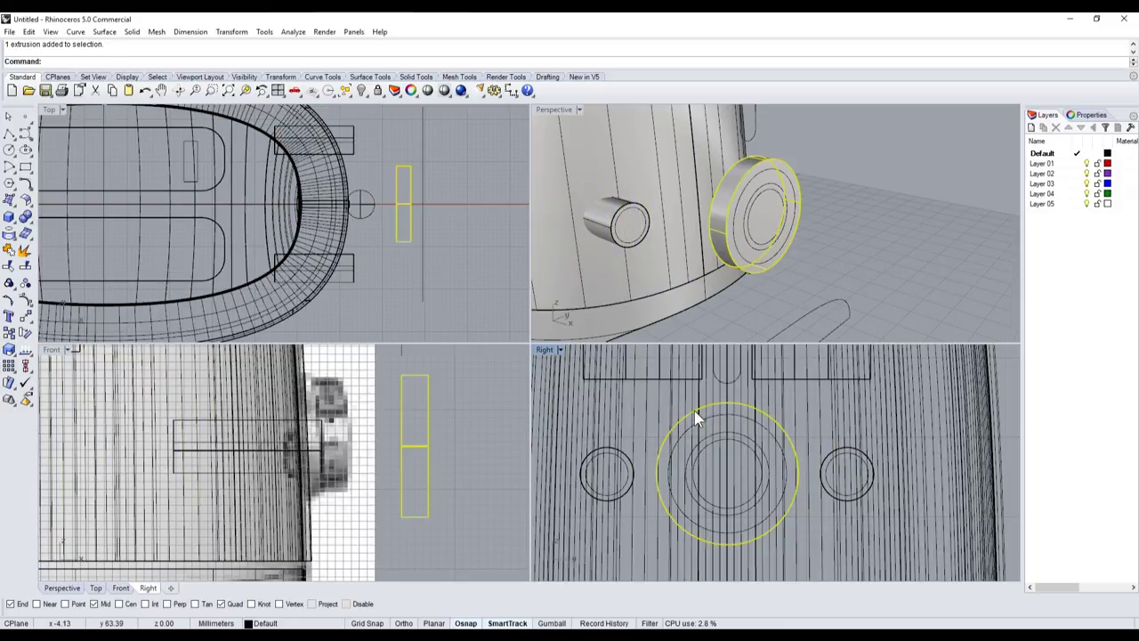
{"action": "left_click", "coordinate": [694, 426]}
{"action": "left_click", "coordinate": [805, 211]}
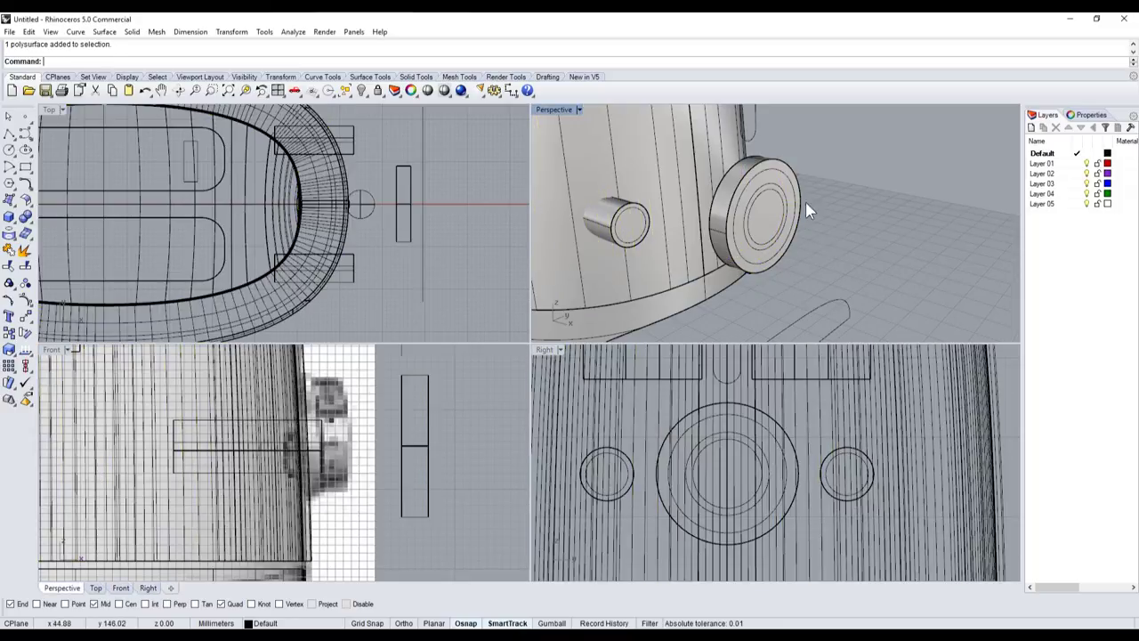
{"action": "left_click", "coordinate": [754, 160]}
{"action": "left_click", "coordinate": [849, 217]}
{"action": "left_click", "coordinate": [801, 194]}
- Reselect the dial disk and compare the model against the Smeg reference photo
{"action": "scroll", "coordinate": [778, 201], "scroll_direction": "up", "scroll_amount": 2}
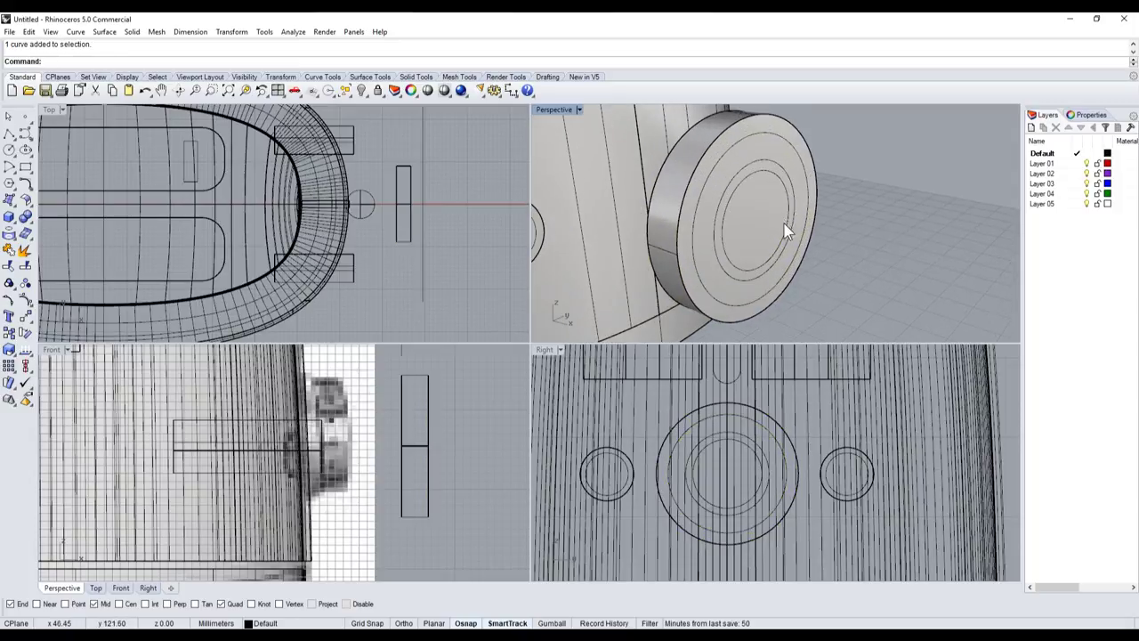
{"action": "scroll", "coordinate": [785, 234], "scroll_direction": "down", "scroll_amount": 2}
{"action": "scroll", "coordinate": [787, 240], "scroll_direction": "up", "scroll_amount": 2}
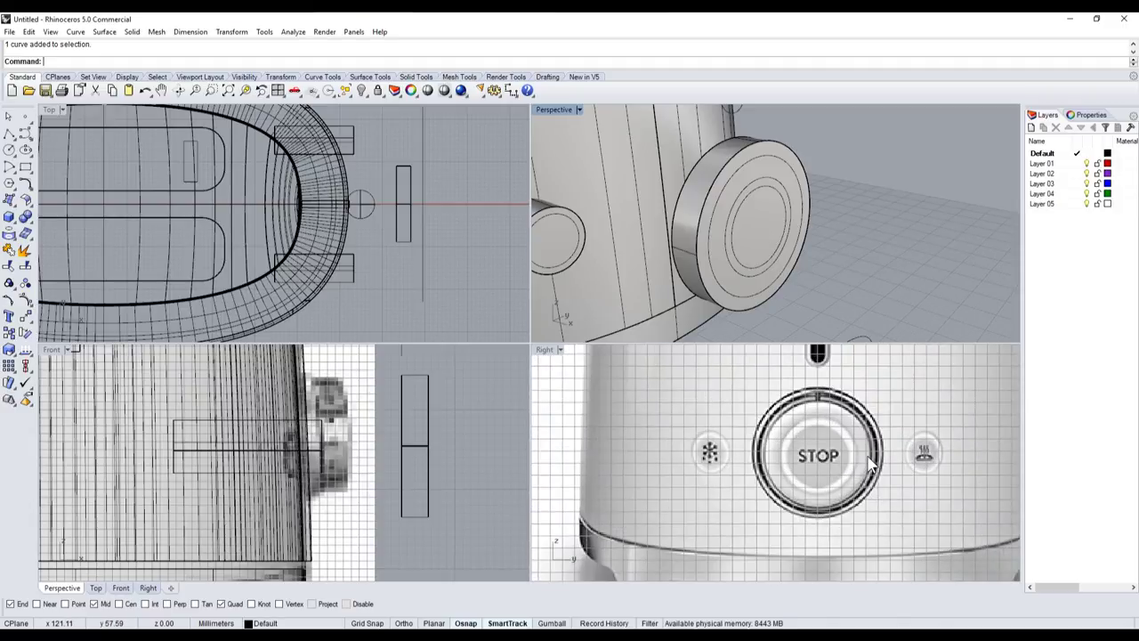
{"action": "scroll", "coordinate": [871, 462], "scroll_direction": "down", "scroll_amount": 5}
{"action": "scroll", "coordinate": [741, 163], "scroll_direction": "down", "scroll_amount": 2}
{"action": "scroll", "coordinate": [759, 181], "scroll_direction": "down", "scroll_amount": 2}
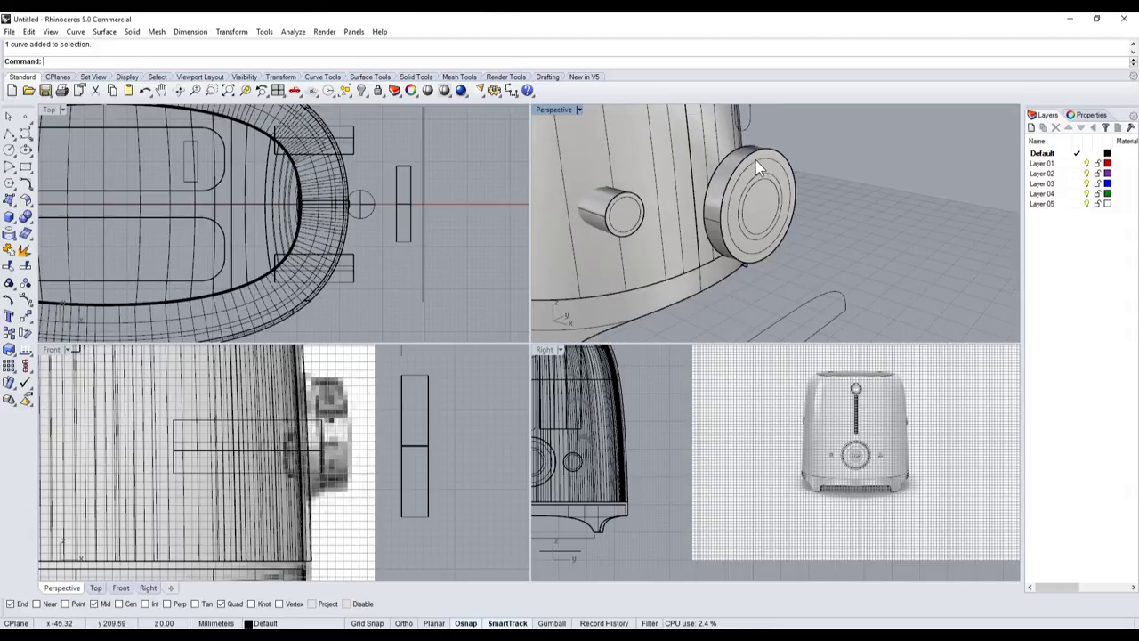
{"action": "left_click", "coordinate": [755, 158]}
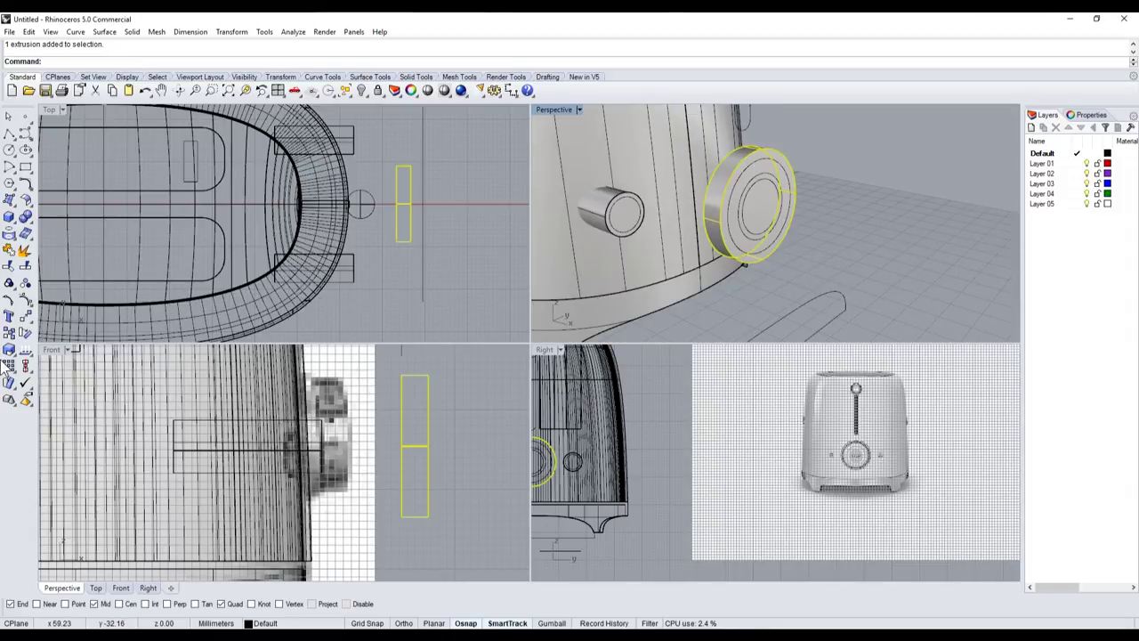
{"action": "left_click", "coordinate": [11, 351]}
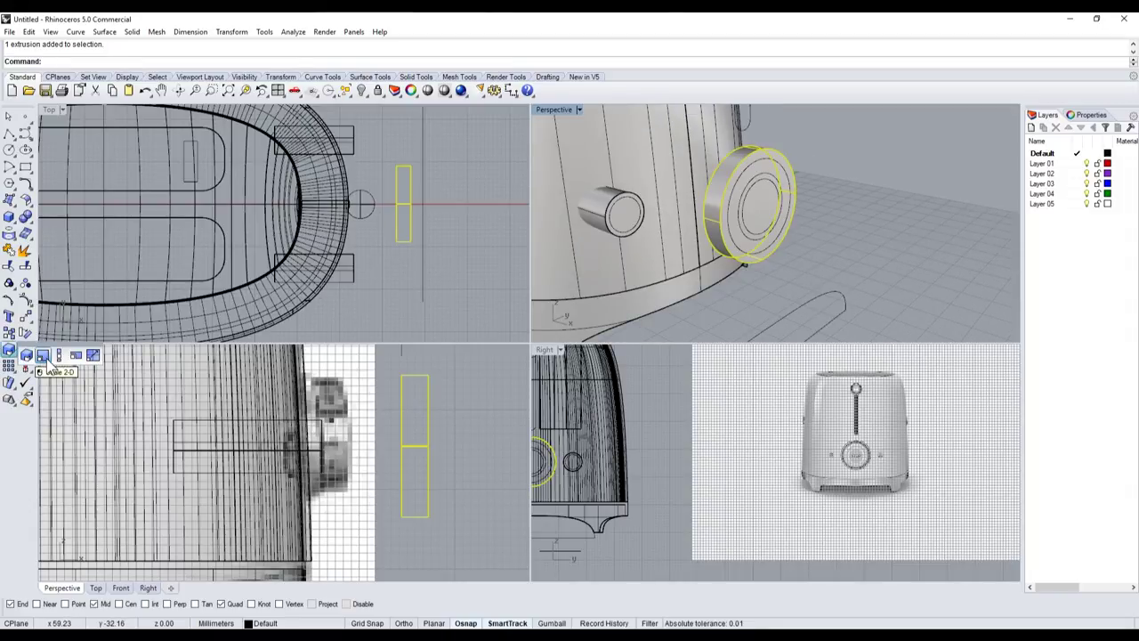
{"action": "left_click", "coordinate": [16, 226]}
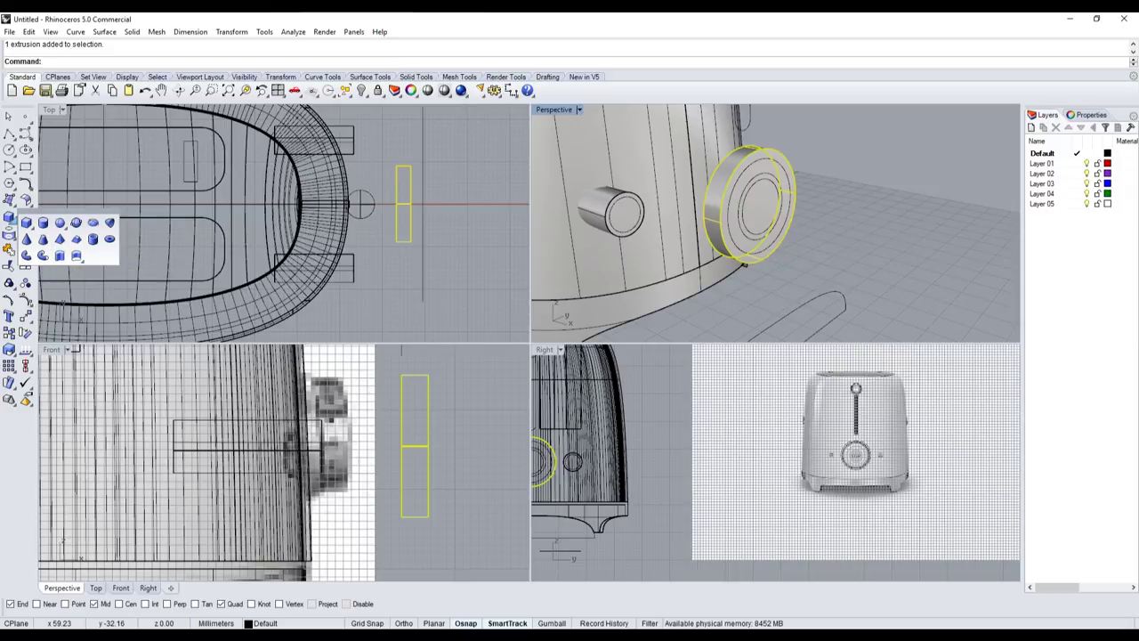
{"action": "key", "text": "alt+Tab"}
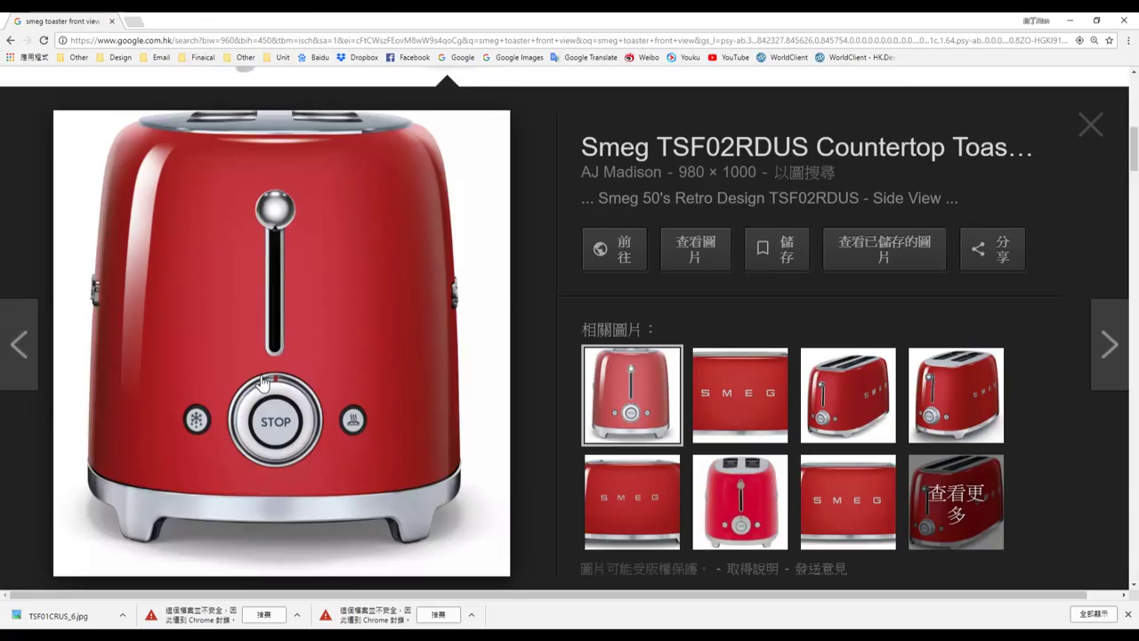
{"action": "key", "text": "alt+Tab"}
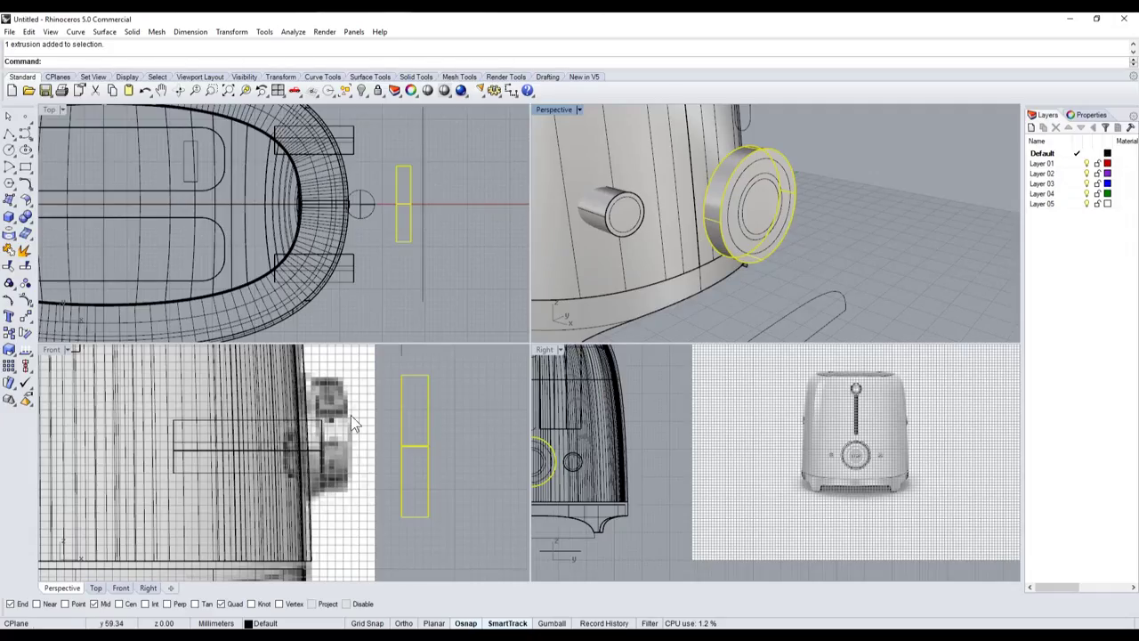
- Move the lever slot outline and dial disk toward the body and scale them by reference points
{"action": "mouse_move", "coordinate": [389, 161]}
{"action": "left_mouse_down"}
{"action": "mouse_move", "coordinate": [422, 255]}
{"action": "mouse_move", "coordinate": [374, 233]}
{"action": "mouse_move", "coordinate": [368, 249]}
{"action": "left_mouse_up"}
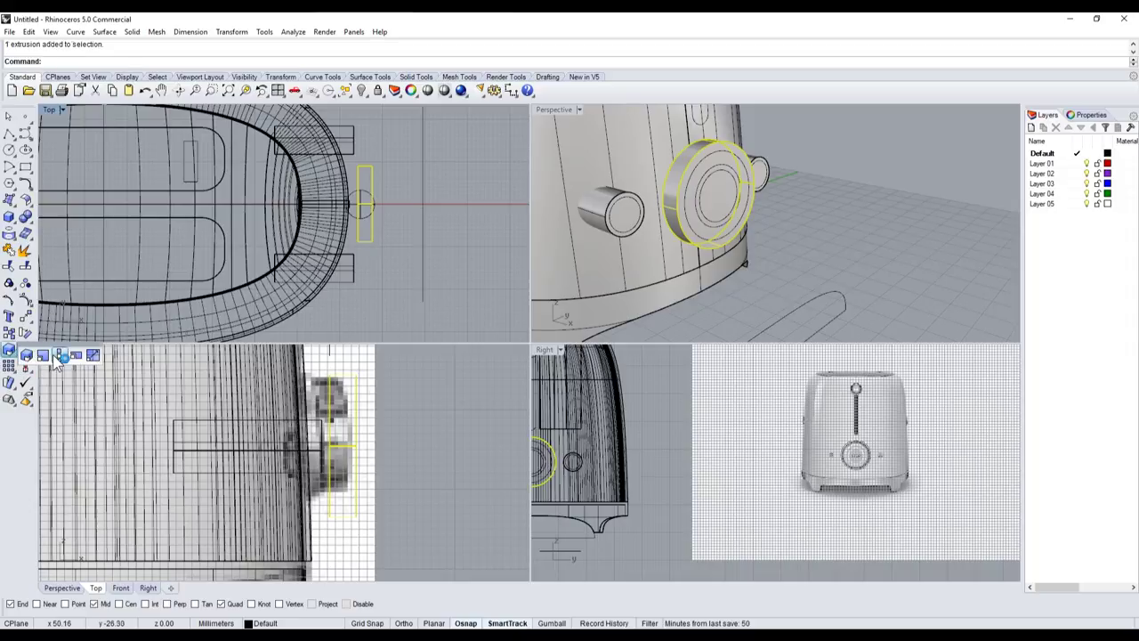
{"action": "left_click", "coordinate": [11, 351]}
{"action": "left_click", "coordinate": [372, 242]}
{"action": "left_click", "coordinate": [358, 242]}
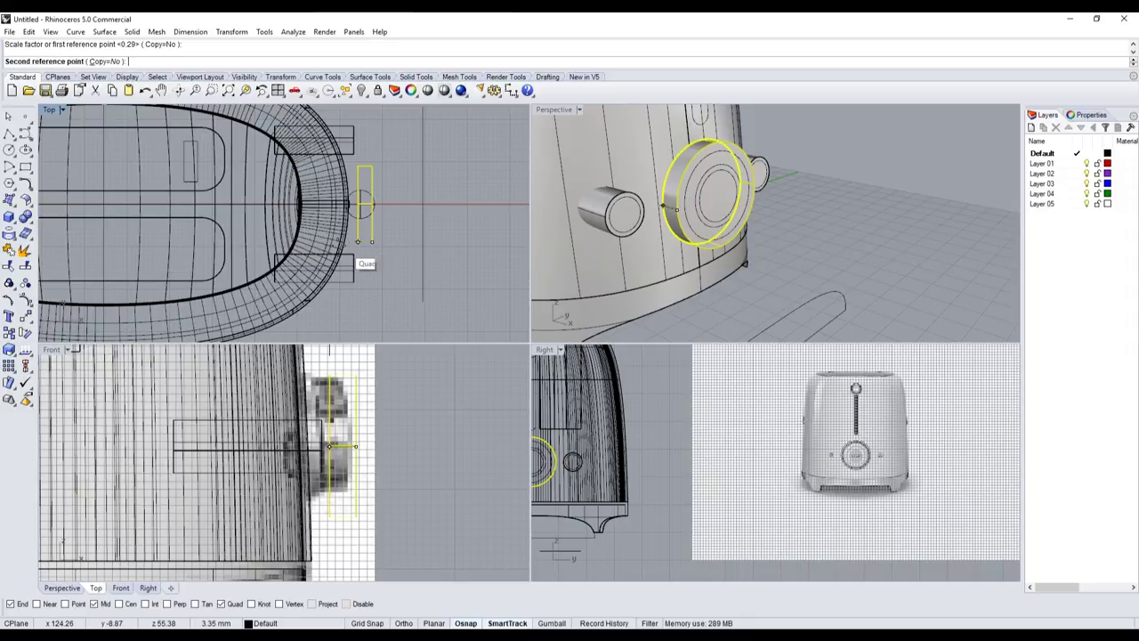
{"action": "left_click", "coordinate": [302, 258]}
- Select the lever-slot curve beside the knob, choosing Curve among the overlapping objects
{"action": "left_click", "coordinate": [715, 331]}
{"action": "scroll", "coordinate": [721, 321], "scroll_direction": "down", "scroll_amount": 5}
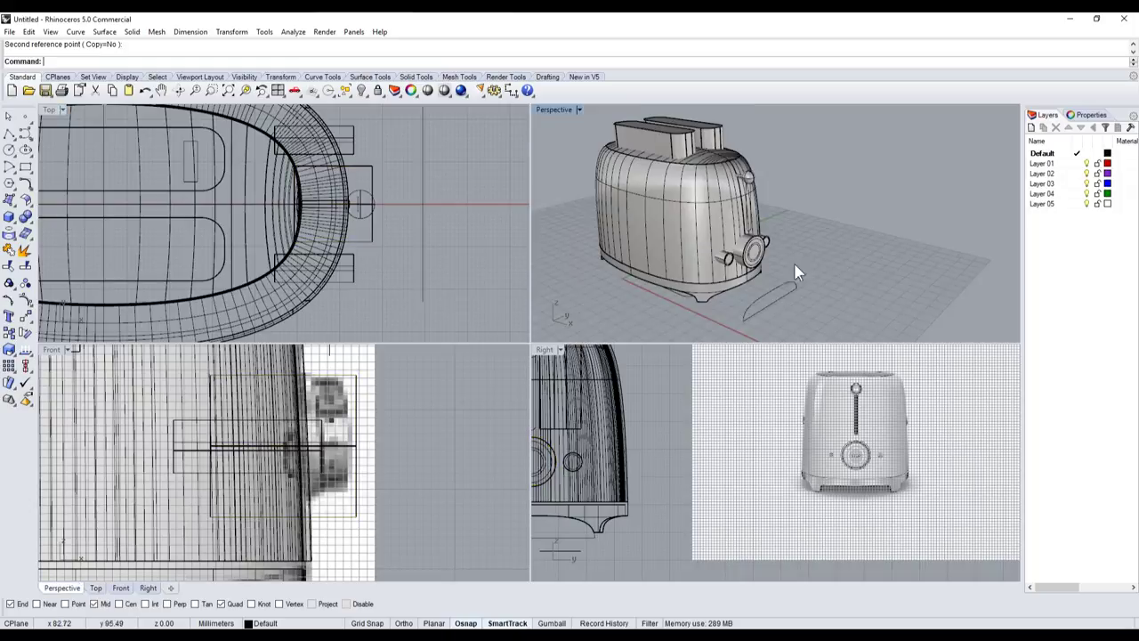
{"action": "scroll", "coordinate": [739, 302], "scroll_direction": "down", "scroll_amount": 2}
{"action": "scroll", "coordinate": [776, 286], "scroll_direction": "up", "scroll_amount": 5}
{"action": "scroll", "coordinate": [754, 283], "scroll_direction": "down", "scroll_amount": 4}
{"action": "scroll", "coordinate": [753, 281], "scroll_direction": "up", "scroll_amount": 1}
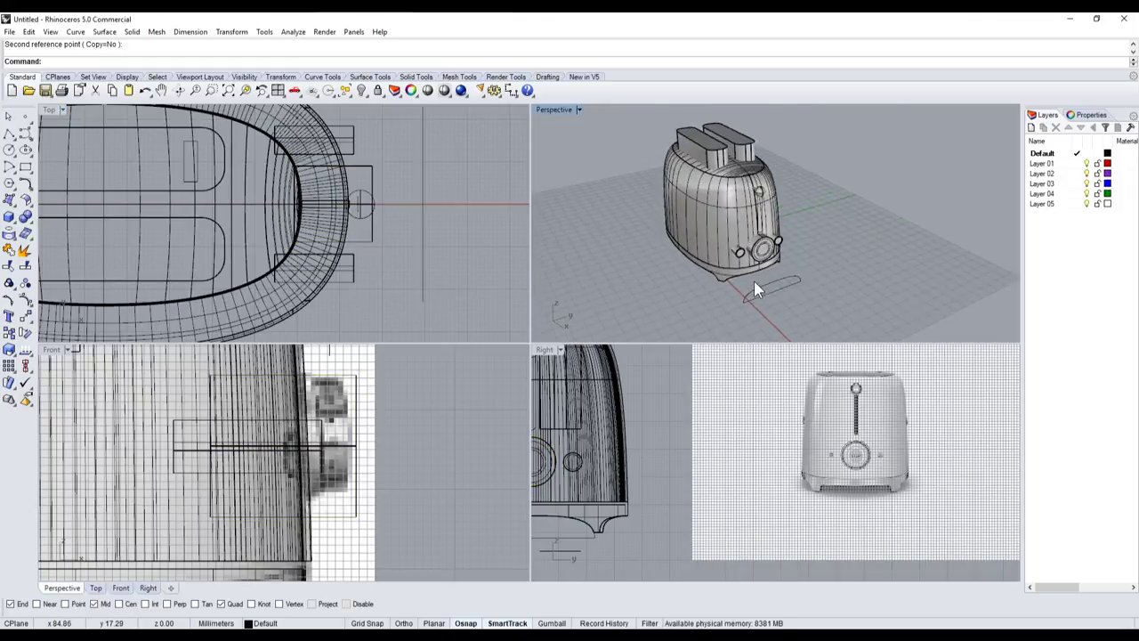
{"action": "scroll", "coordinate": [752, 294], "scroll_direction": "up", "scroll_amount": 3}
{"action": "scroll", "coordinate": [712, 267], "scroll_direction": "down", "scroll_amount": 4}
{"action": "scroll", "coordinate": [729, 216], "scroll_direction": "up", "scroll_amount": 3}
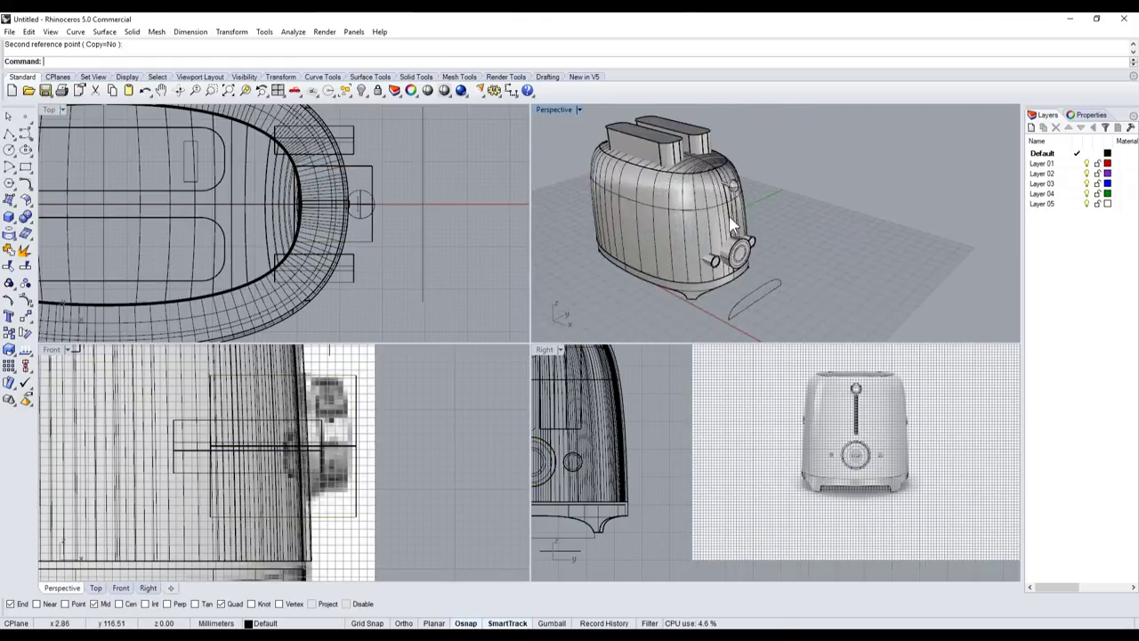
{"action": "scroll", "coordinate": [740, 226], "scroll_direction": "up", "scroll_amount": 4}
{"action": "left_click", "coordinate": [737, 236]}
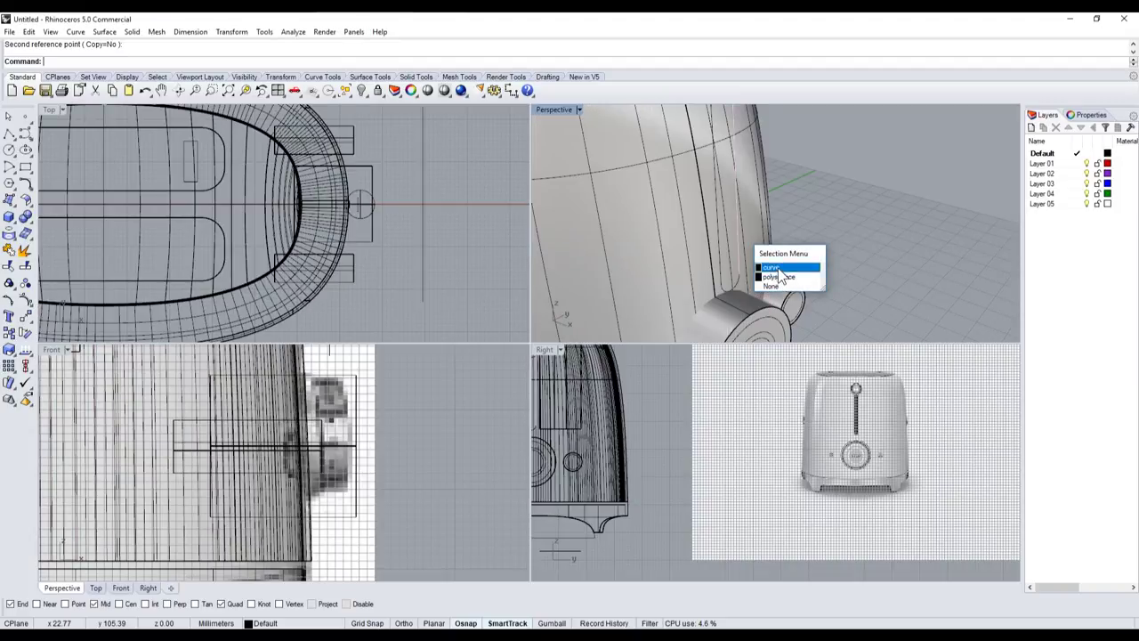
{"action": "left_click", "coordinate": [771, 285]}
{"action": "scroll", "coordinate": [806, 229], "scroll_direction": "down", "scroll_amount": 3}
{"action": "scroll", "coordinate": [807, 228], "scroll_direction": "up", "scroll_amount": 3}
{"action": "left_click", "coordinate": [808, 267]}
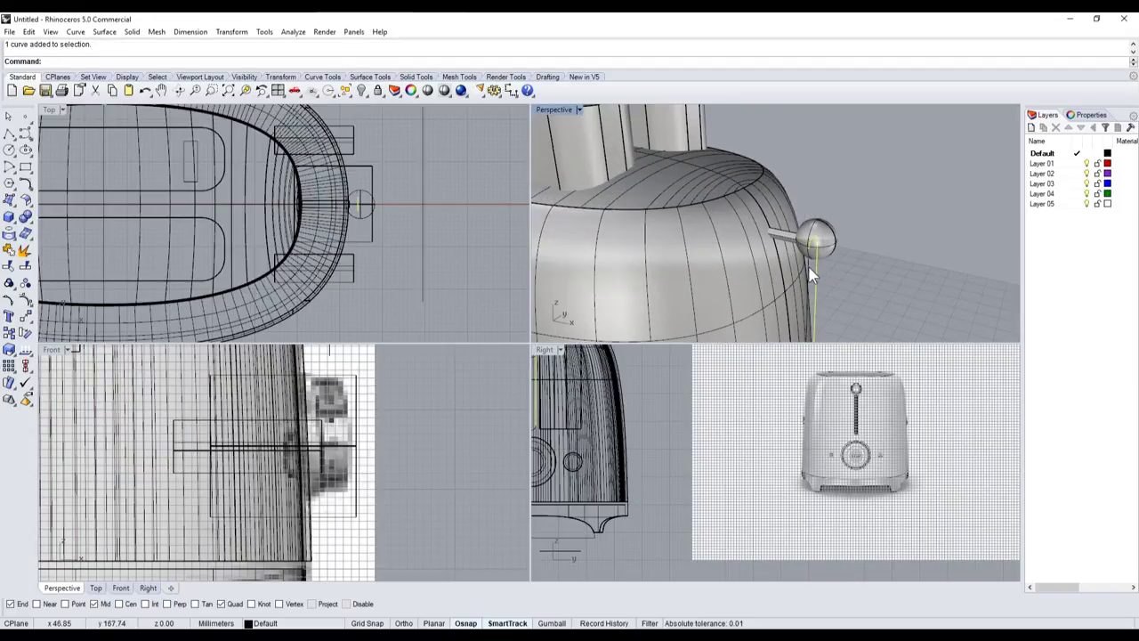
{"action": "scroll", "coordinate": [809, 272], "scroll_direction": "down", "scroll_amount": 3}
{"action": "scroll", "coordinate": [844, 182], "scroll_direction": "up", "scroll_amount": 4}
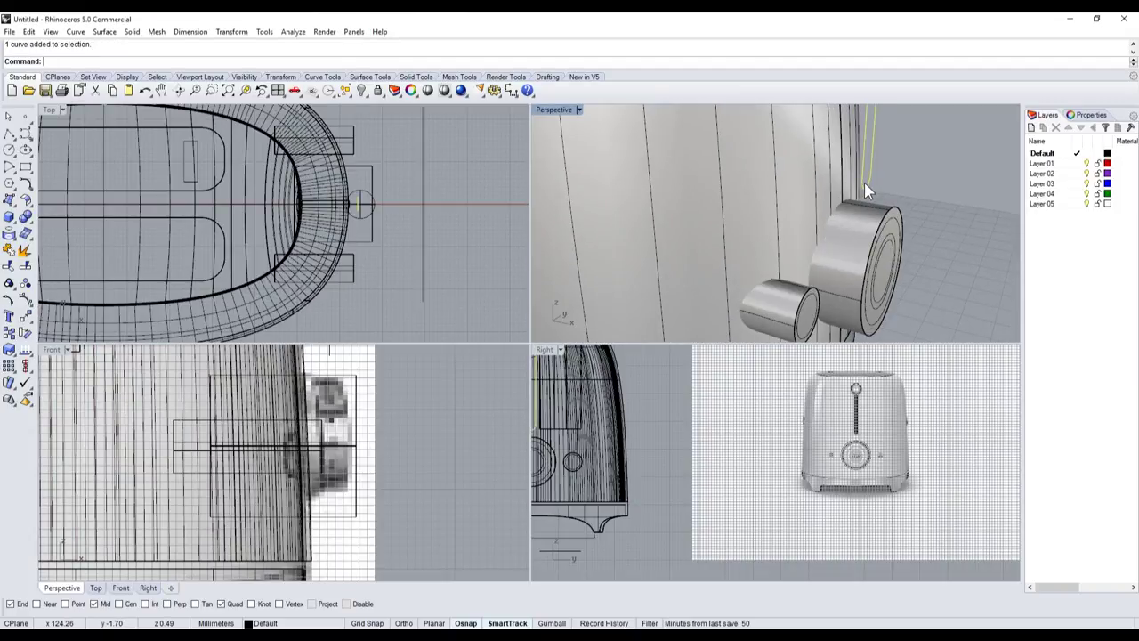
- Extrude the lever-slot curve into a thin closed planar solid on the toaster's side
{"action": "left_click", "coordinate": [10, 218]}
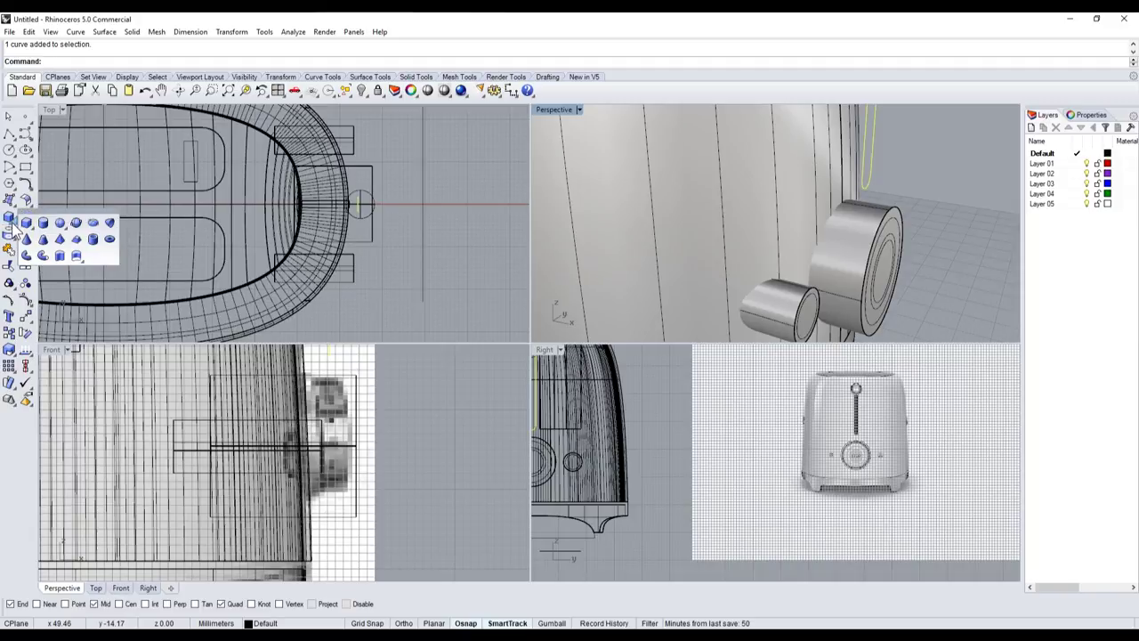
{"action": "left_click", "coordinate": [60, 256]}
{"action": "key", "text": "Return"}
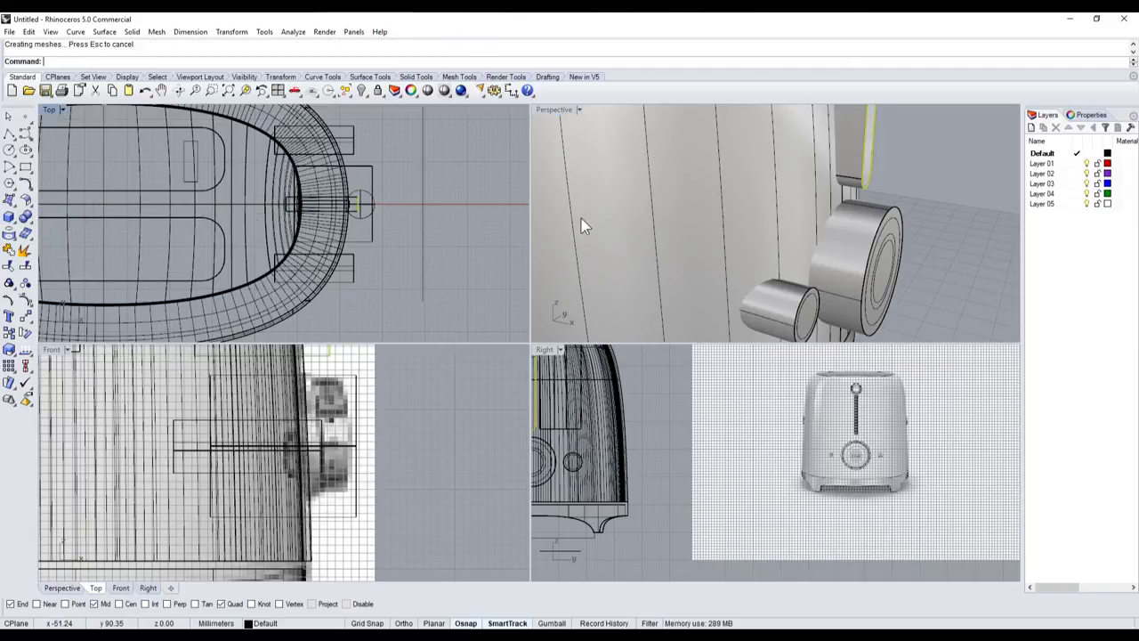
{"action": "scroll", "coordinate": [730, 190], "scroll_direction": "down", "scroll_amount": 3}
{"action": "scroll", "coordinate": [730, 191], "scroll_direction": "down", "scroll_amount": 2}
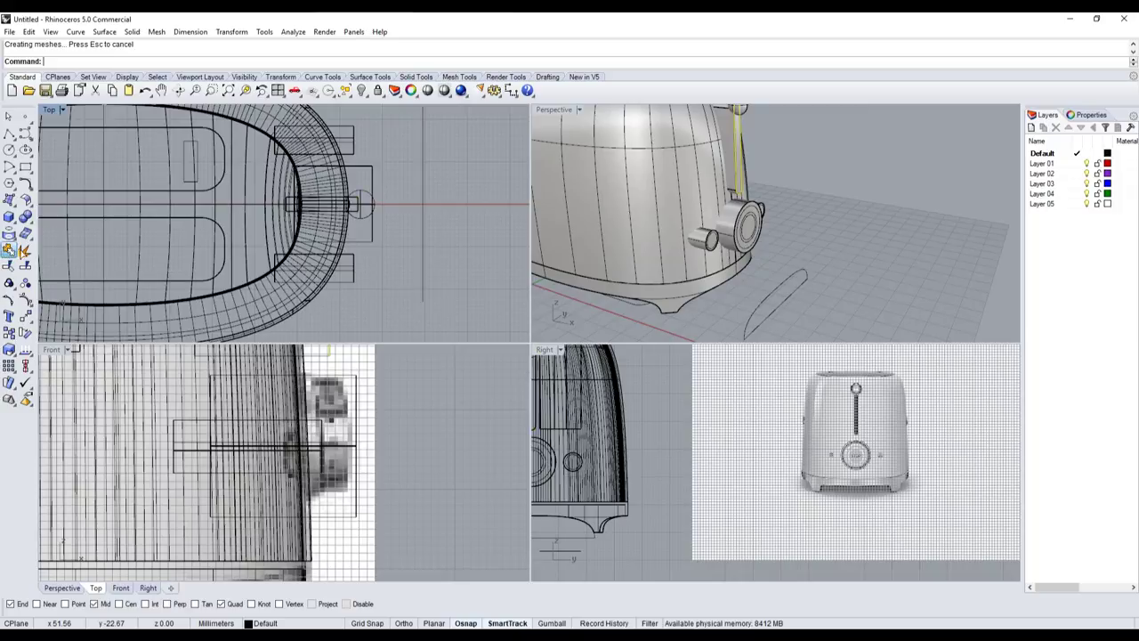
{"action": "scroll", "coordinate": [367, 232], "scroll_direction": "down", "scroll_amount": 5}
- Window-select the toaster, copy and paste it with Ctrl+C/Ctrl+V, and drag the copy aside
{"action": "mouse_move", "coordinate": [473, 318]}
{"action": "left_mouse_down"}
{"action": "mouse_move", "coordinate": [338, 250]}
{"action": "mouse_move", "coordinate": [223, 240]}
{"action": "mouse_move", "coordinate": [283, 266]}
{"action": "left_mouse_up"}
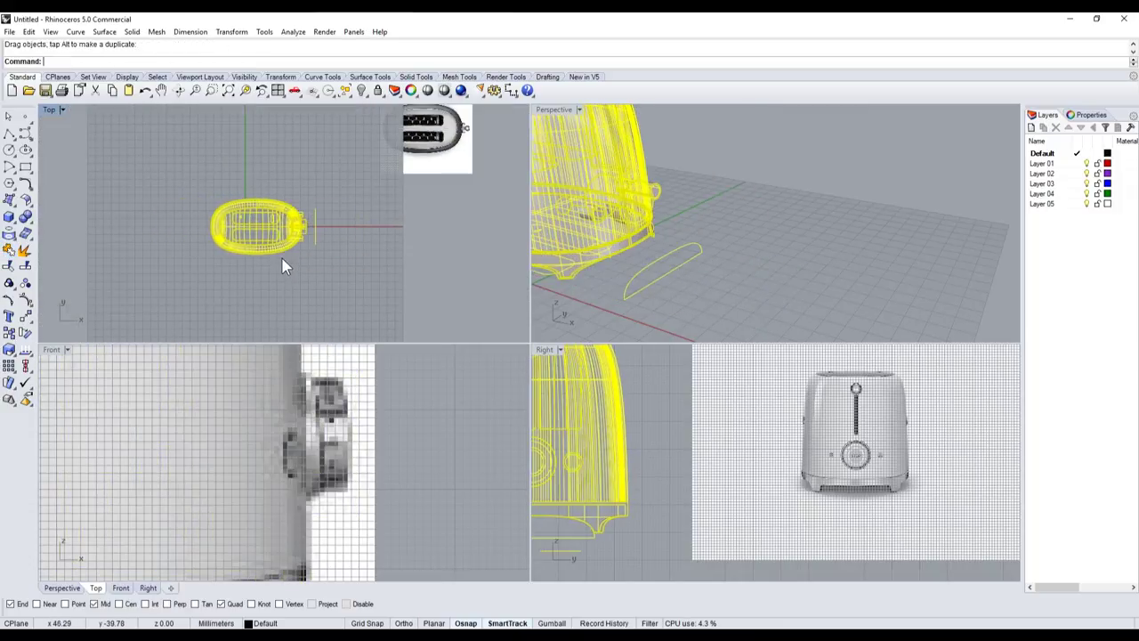
{"action": "scroll", "coordinate": [823, 251], "scroll_direction": "down", "scroll_amount": 4}
{"action": "scroll", "coordinate": [725, 219], "scroll_direction": "up", "scroll_amount": 1}
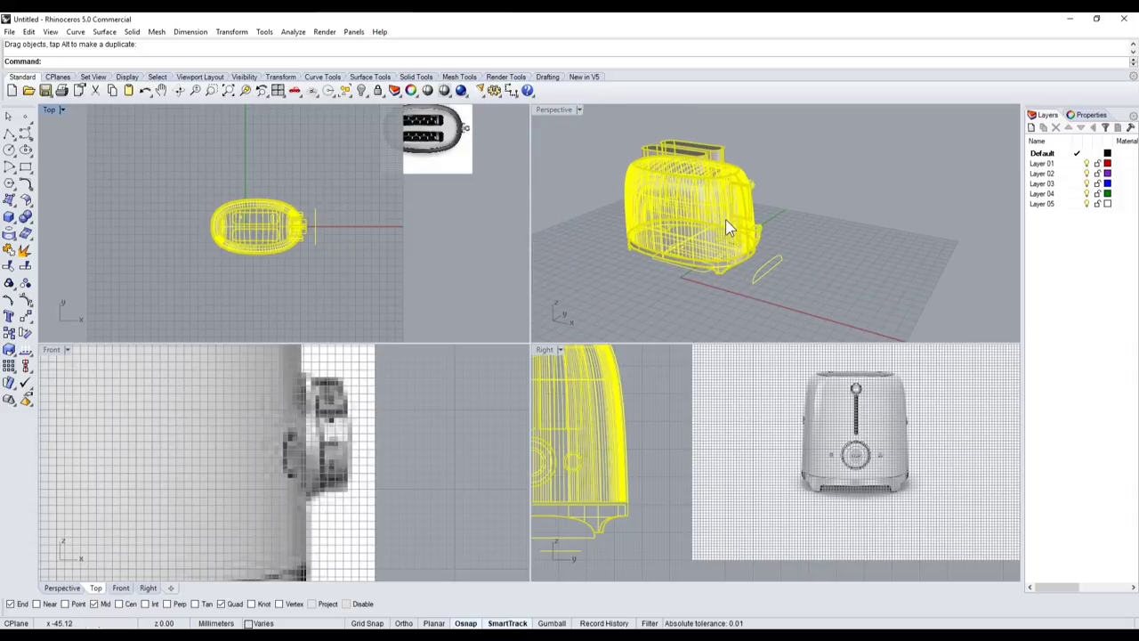
{"action": "key", "text": "ctrl+c"}
{"action": "scroll", "coordinate": [748, 206], "scroll_direction": "down", "scroll_amount": 3}
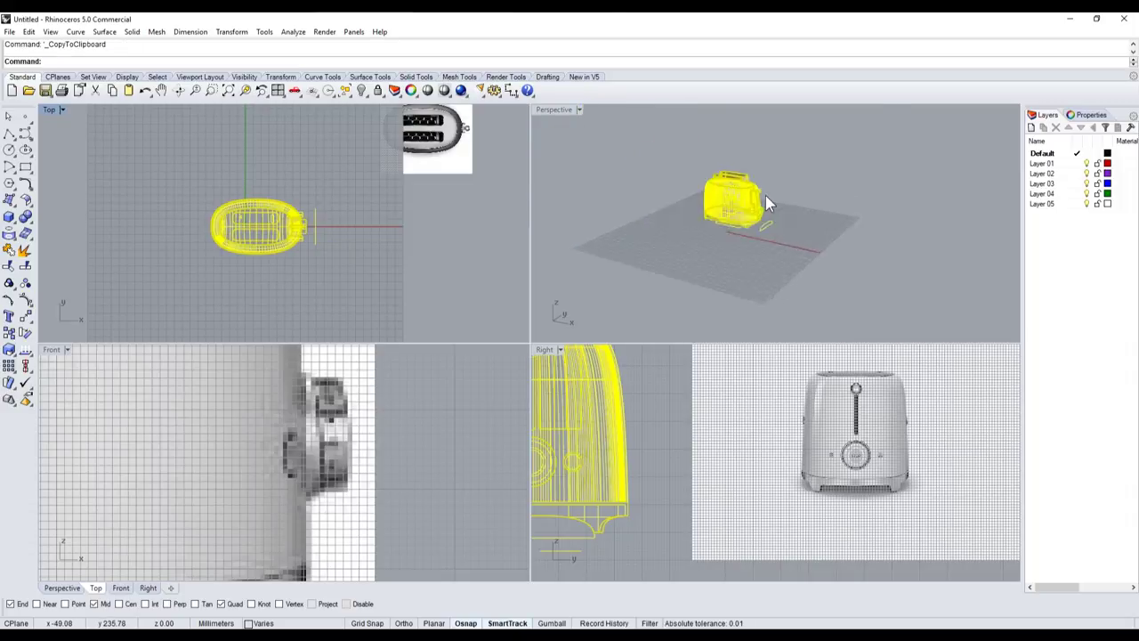
{"action": "key", "text": "ctrl+v"}
{"action": "mouse_move", "coordinate": [763, 197]}
{"action": "left_mouse_down"}
{"action": "mouse_move", "coordinate": [729, 234]}
{"action": "mouse_move", "coordinate": [690, 197]}
{"action": "left_mouse_up"}
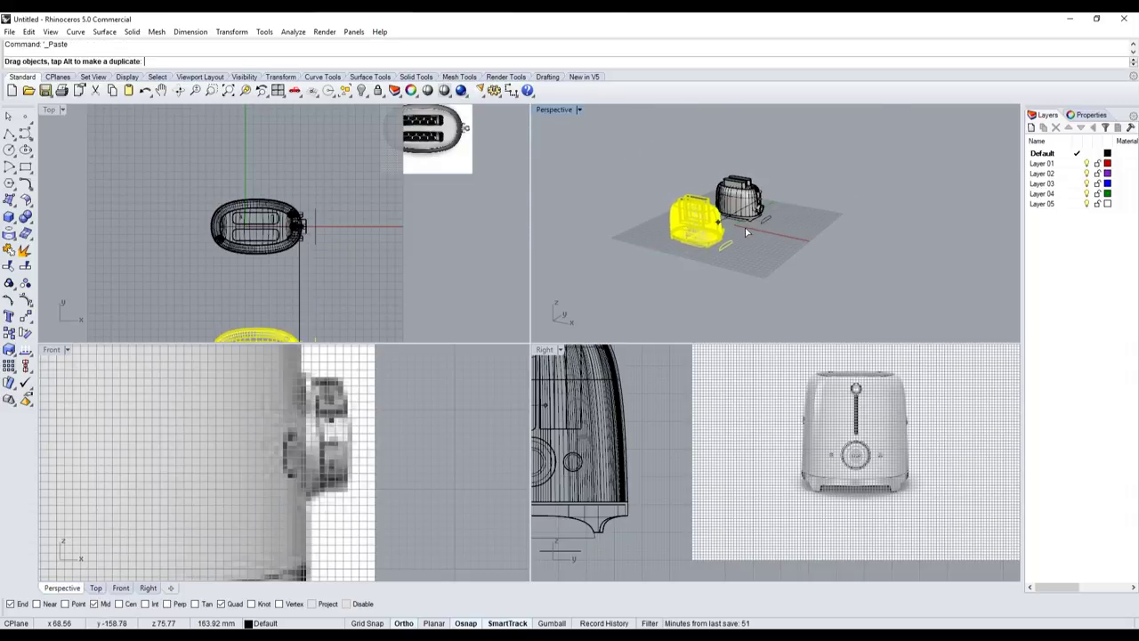
{"action": "double_click", "coordinate": [556, 110]}
- Save the model to the Desktop as Untitled.3dm via File > Save As
{"action": "scroll", "coordinate": [485, 299], "scroll_direction": "up", "scroll_amount": 5}
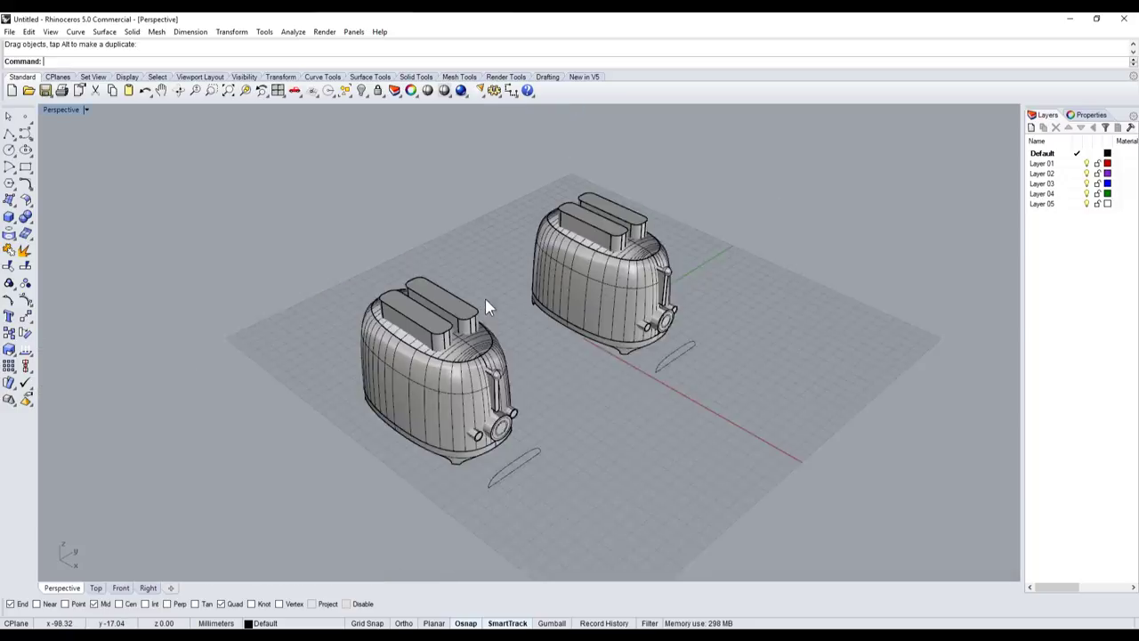
{"action": "scroll", "coordinate": [485, 299], "scroll_direction": "up", "scroll_amount": 1}
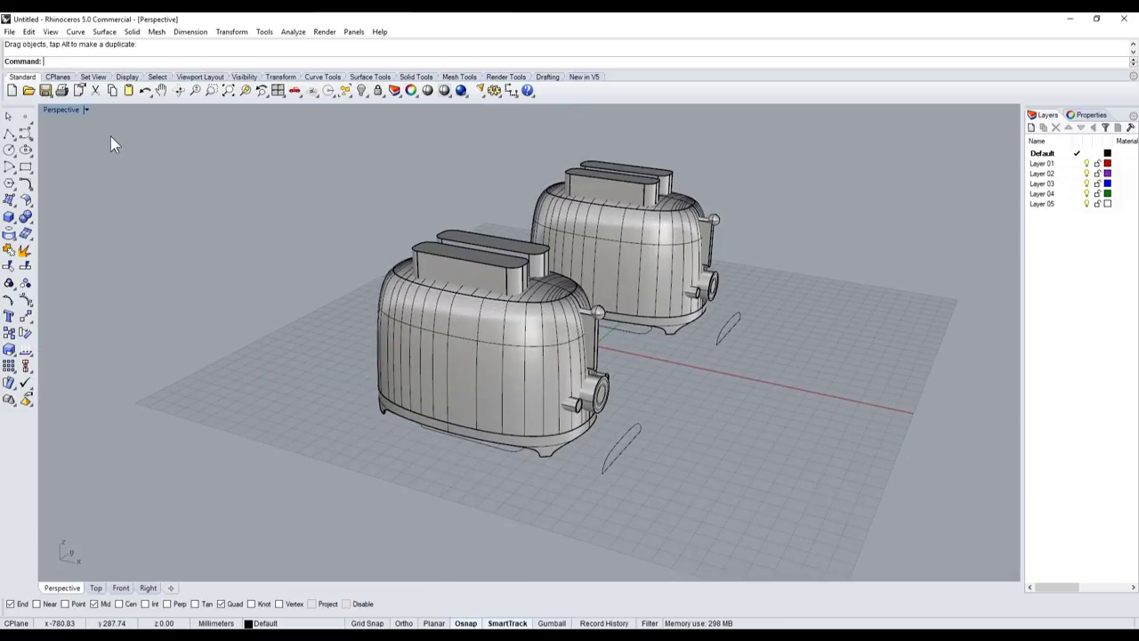
{"action": "left_click", "coordinate": [9, 31]}
{"action": "left_click", "coordinate": [83, 130]}
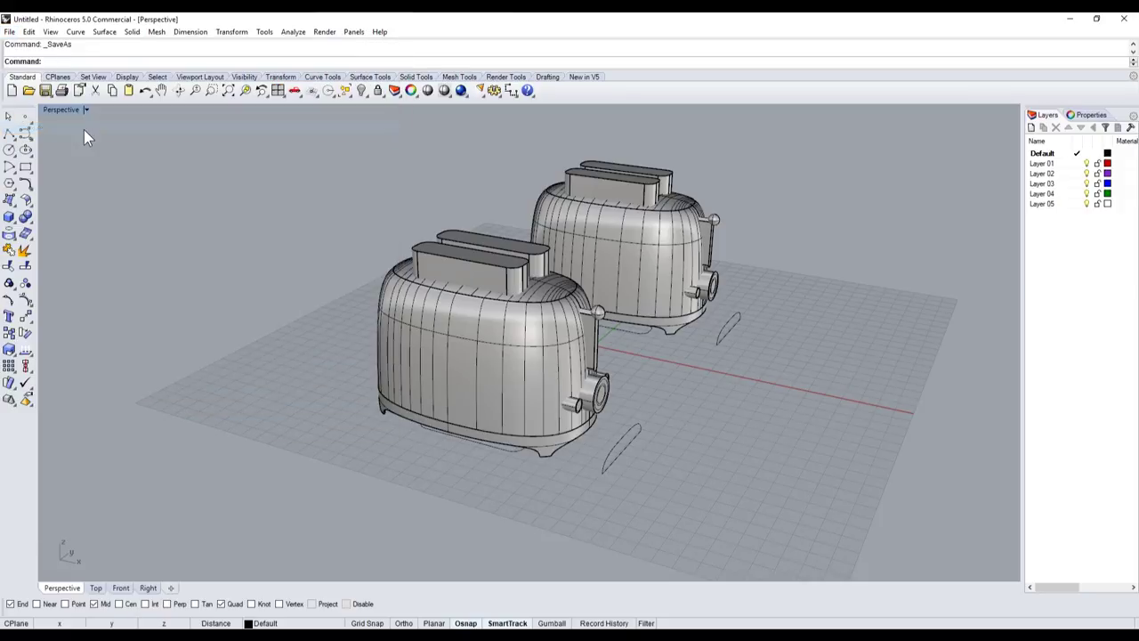
{"action": "left_click", "coordinate": [421, 258]}
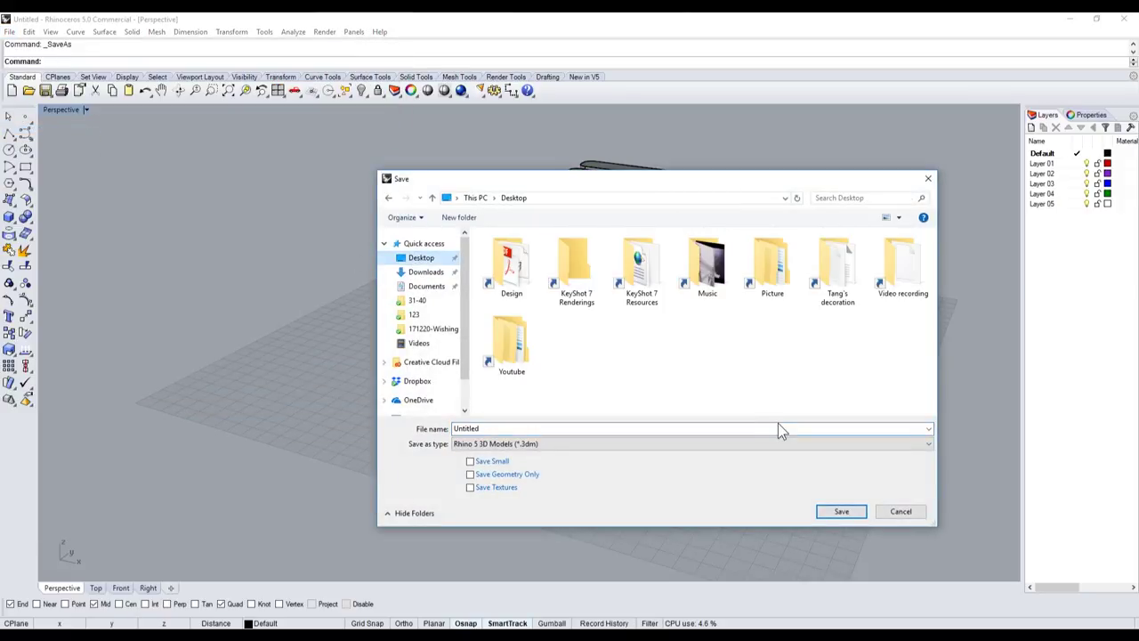
{"action": "left_click", "coordinate": [853, 507]}
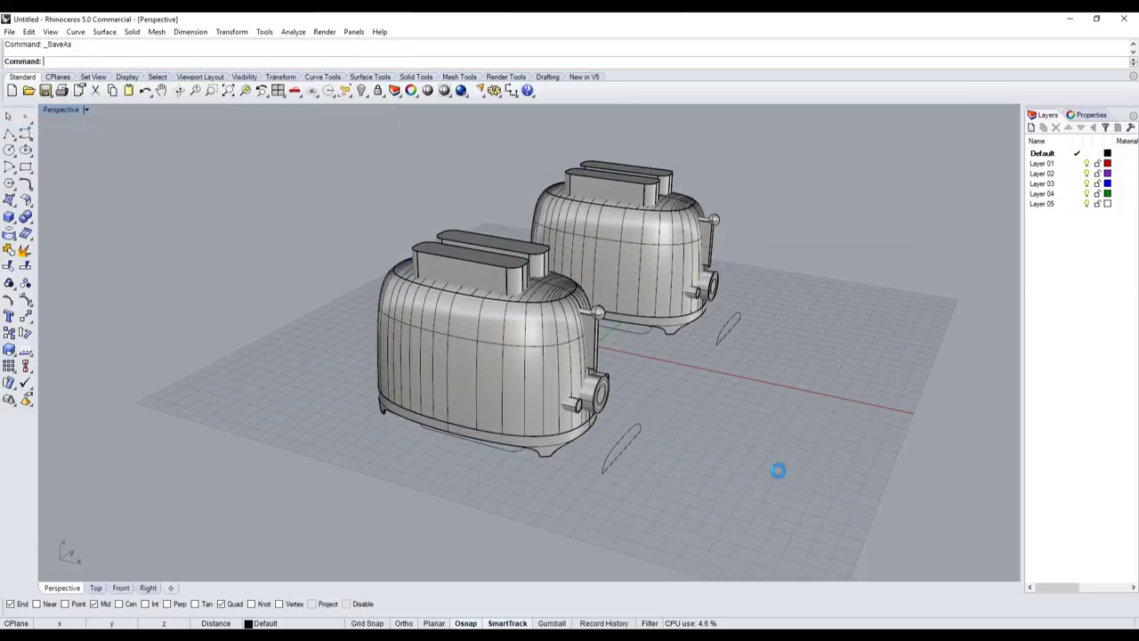
- Orbit and zoom around the two toasters to inspect the front toaster's top part
{"action": "right_click_drag", "start_coordinate": [757, 381], "coordinate": [633, 380]}
{"action": "scroll", "coordinate": [633, 380], "scroll_direction": "down", "scroll_amount": 3}
{"action": "scroll", "coordinate": [510, 405], "scroll_direction": "up", "scroll_amount": 2}
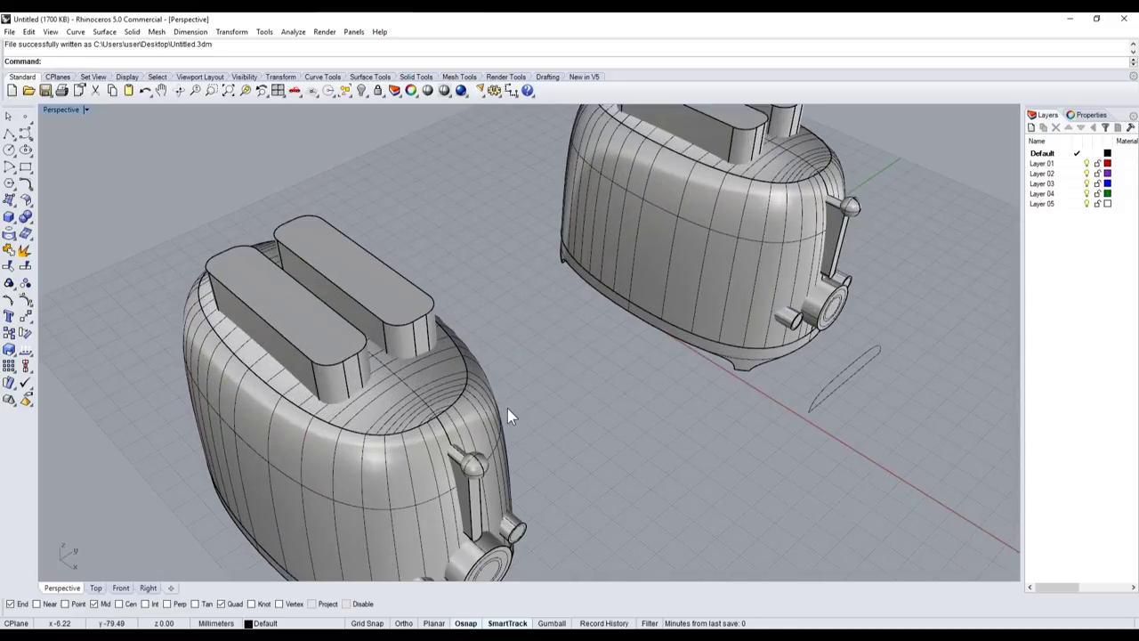
{"action": "scroll", "coordinate": [561, 398], "scroll_direction": "down", "scroll_amount": 4}
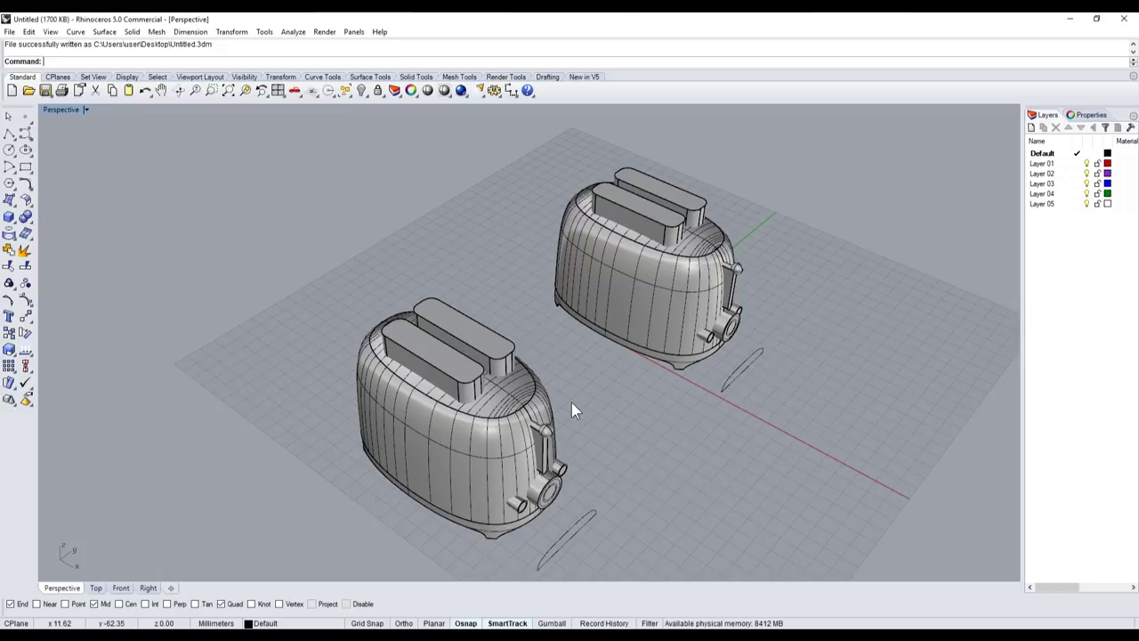
{"action": "scroll", "coordinate": [583, 383], "scroll_direction": "down", "scroll_amount": 2}
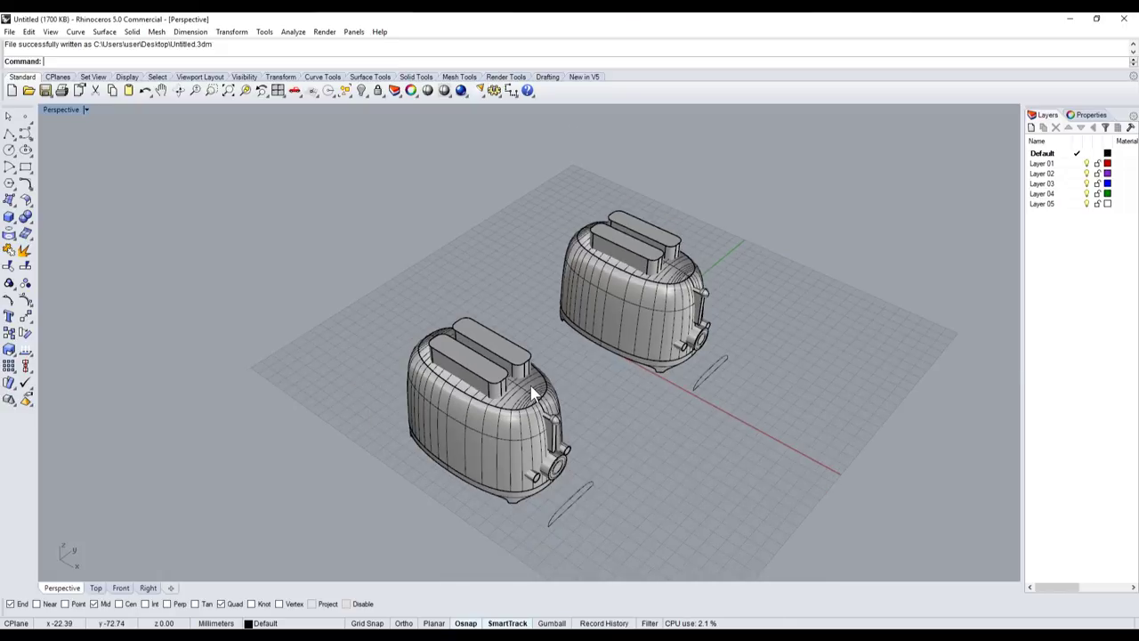
{"action": "scroll", "coordinate": [532, 389], "scroll_direction": "up", "scroll_amount": 5}
{"action": "left_click", "coordinate": [532, 390]}
{"action": "left_click", "coordinate": [601, 372]}
{"action": "scroll", "coordinate": [613, 364], "scroll_direction": "down", "scroll_amount": 2}
{"action": "scroll", "coordinate": [612, 364], "scroll_direction": "down", "scroll_amount": 2}
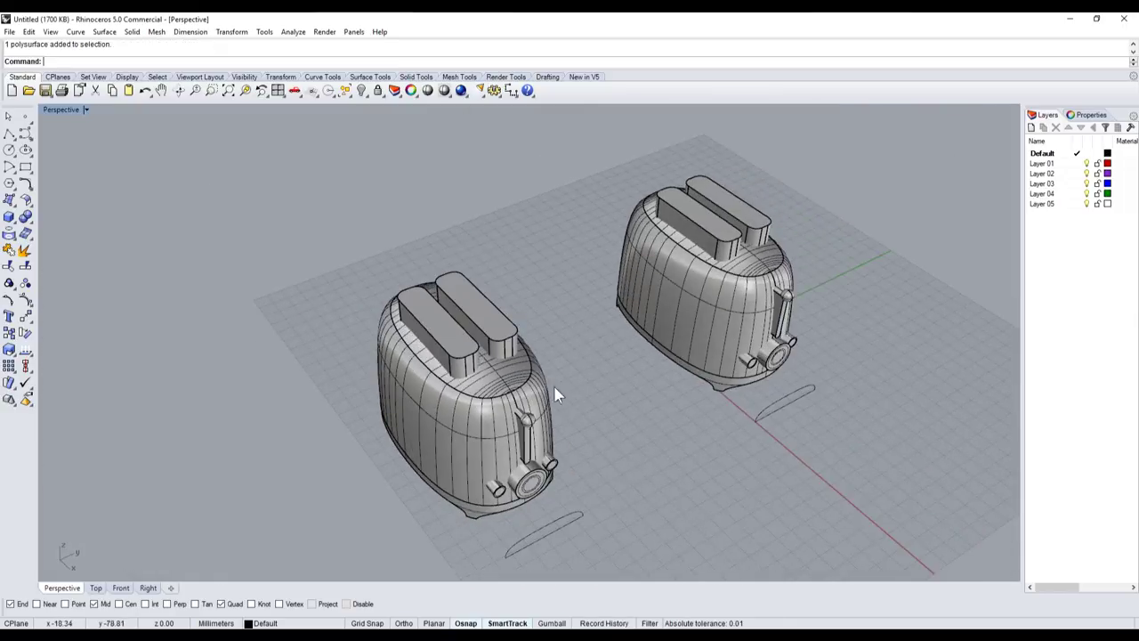
{"action": "scroll", "coordinate": [546, 398], "scroll_direction": "up", "scroll_amount": 4}
{"action": "scroll", "coordinate": [594, 396], "scroll_direction": "down", "scroll_amount": 3}
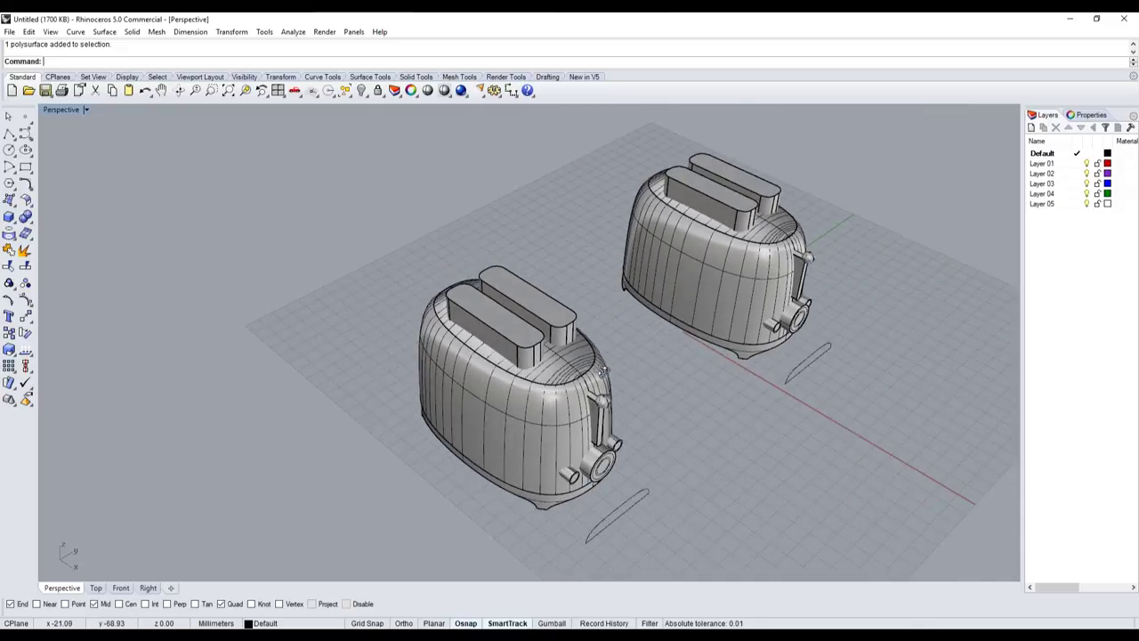
{"action": "scroll", "coordinate": [555, 391], "scroll_direction": "up", "scroll_amount": 5}
{"action": "scroll", "coordinate": [567, 396], "scroll_direction": "down", "scroll_amount": 3}
{"action": "scroll", "coordinate": [566, 347], "scroll_direction": "down", "scroll_amount": 1}
{"action": "scroll", "coordinate": [578, 373], "scroll_direction": "down", "scroll_amount": 2}
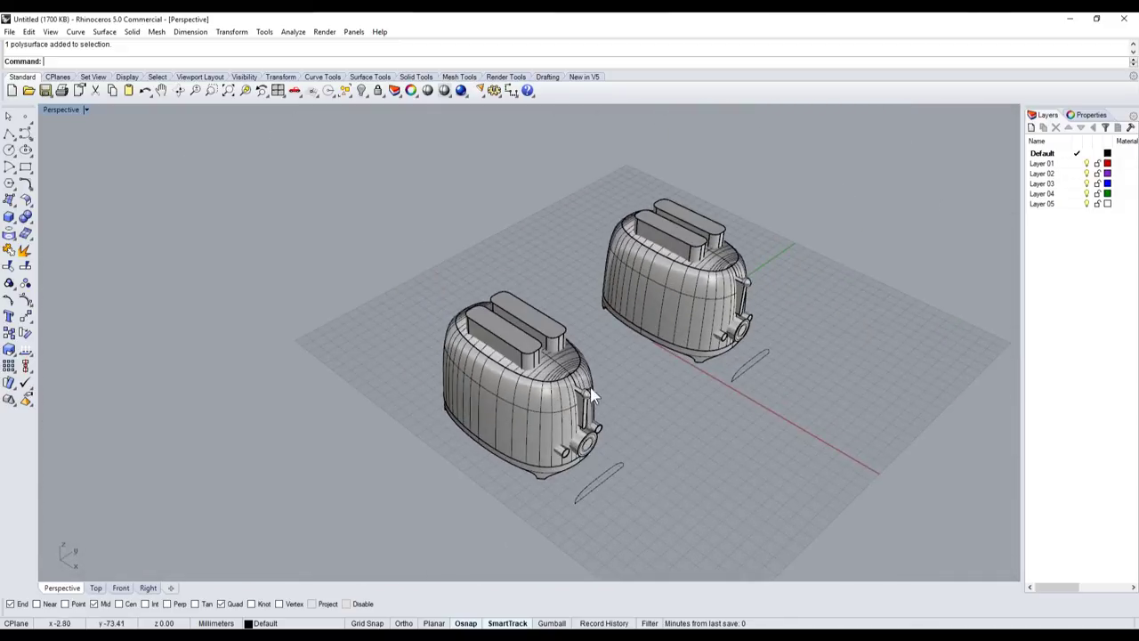
- Select the two slot blocks on the back toaster
{"action": "left_click", "coordinate": [744, 393]}
{"action": "left_click", "coordinate": [612, 471]}
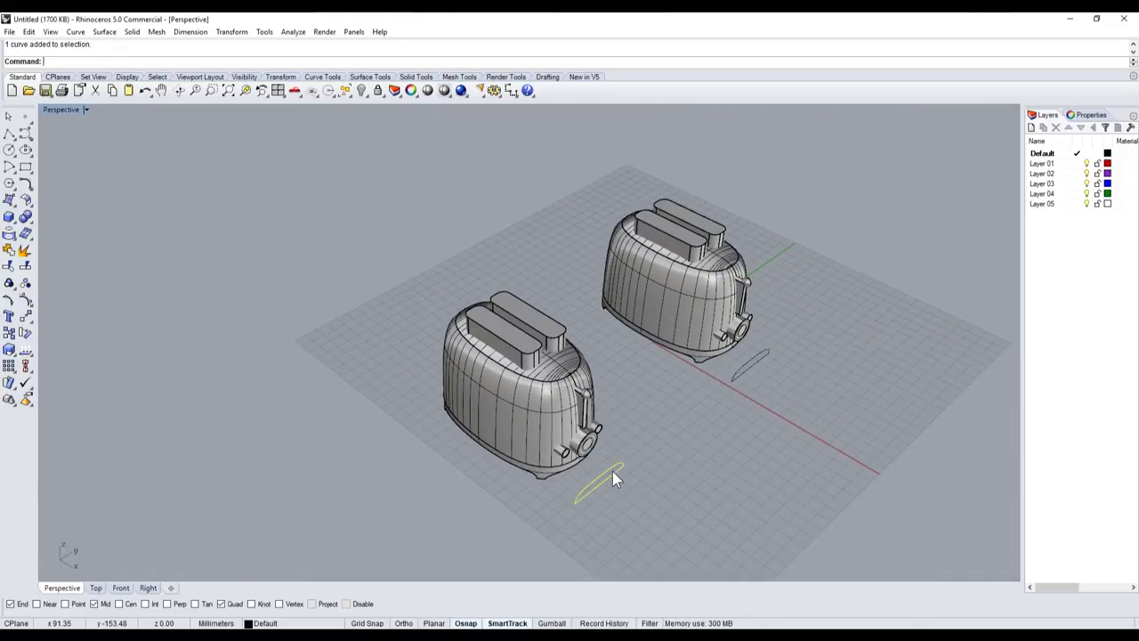
{"action": "left_click", "coordinate": [698, 435]}
{"action": "left_click", "coordinate": [546, 380]}
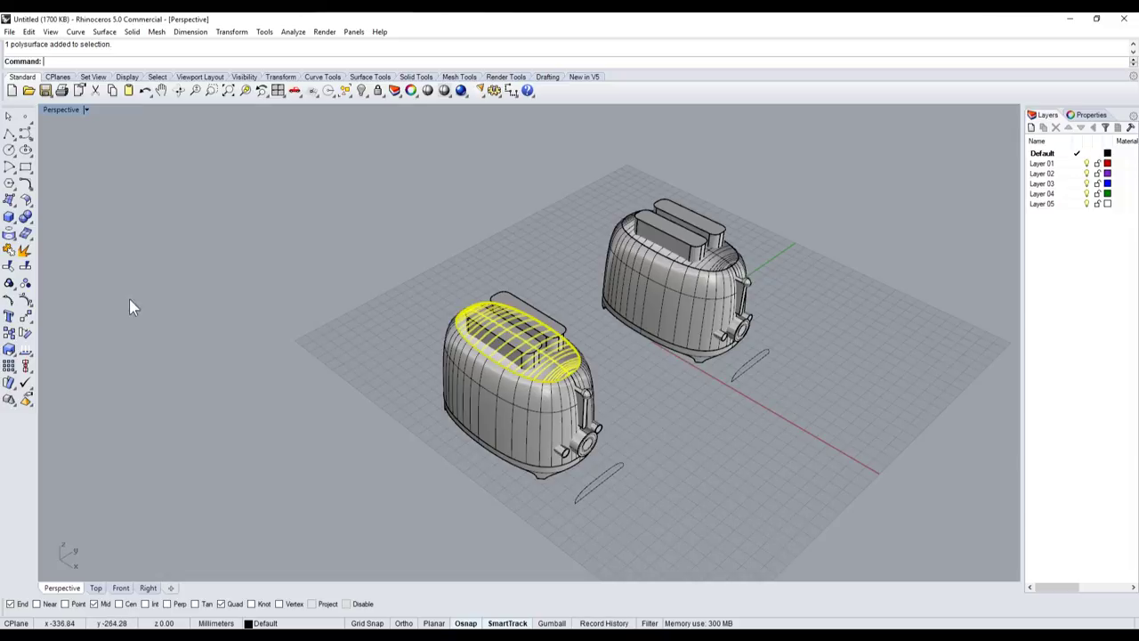
{"action": "left_click", "coordinate": [491, 276]}
{"action": "left_click", "coordinate": [523, 321]}
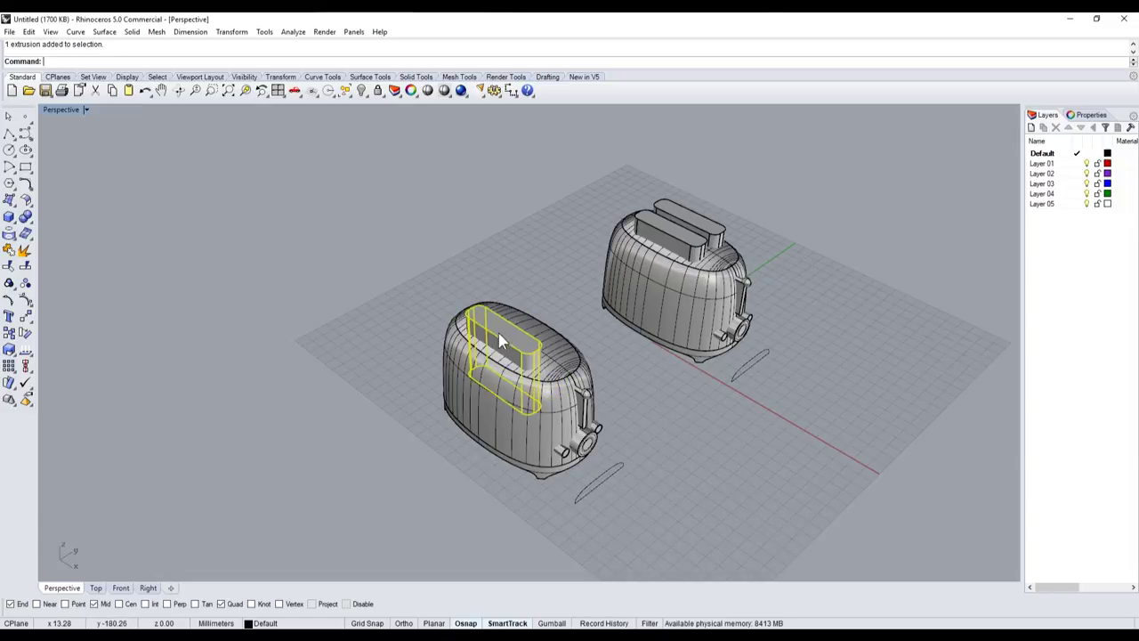
{"action": "scroll", "coordinate": [534, 303], "scroll_direction": "up", "scroll_amount": 3}
{"action": "left_click", "coordinate": [706, 201]}
{"action": "left_click", "coordinate": [614, 196], "text": "shift"}
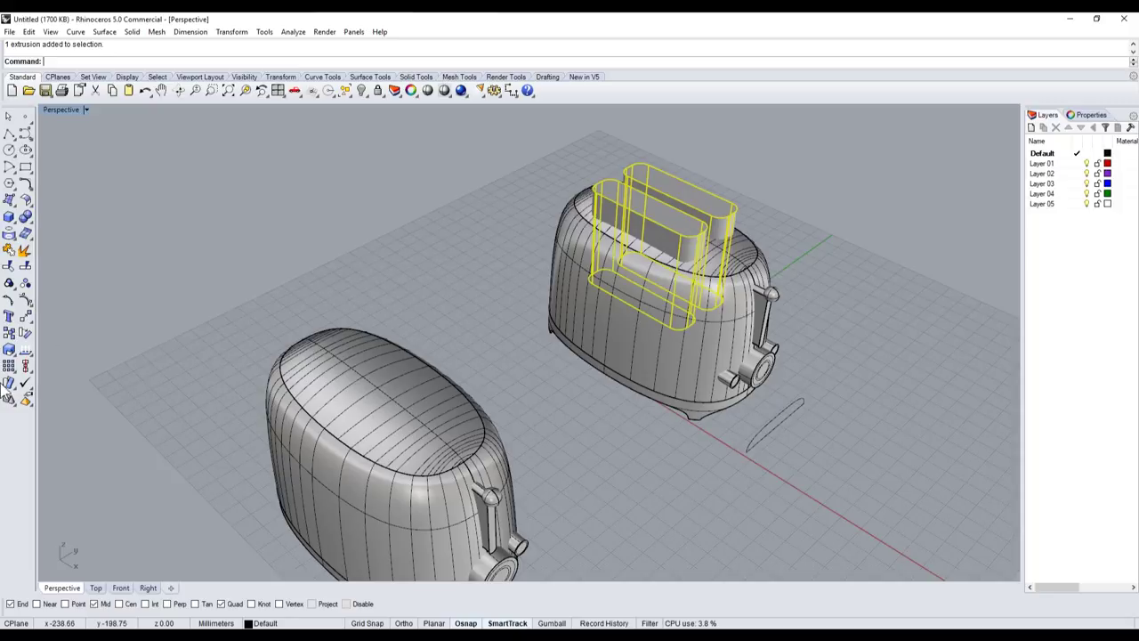
- Copy the slot solids onto the front toaster from a snapped end point, then save with Ctrl+S
{"action": "left_click", "coordinate": [9, 350]}
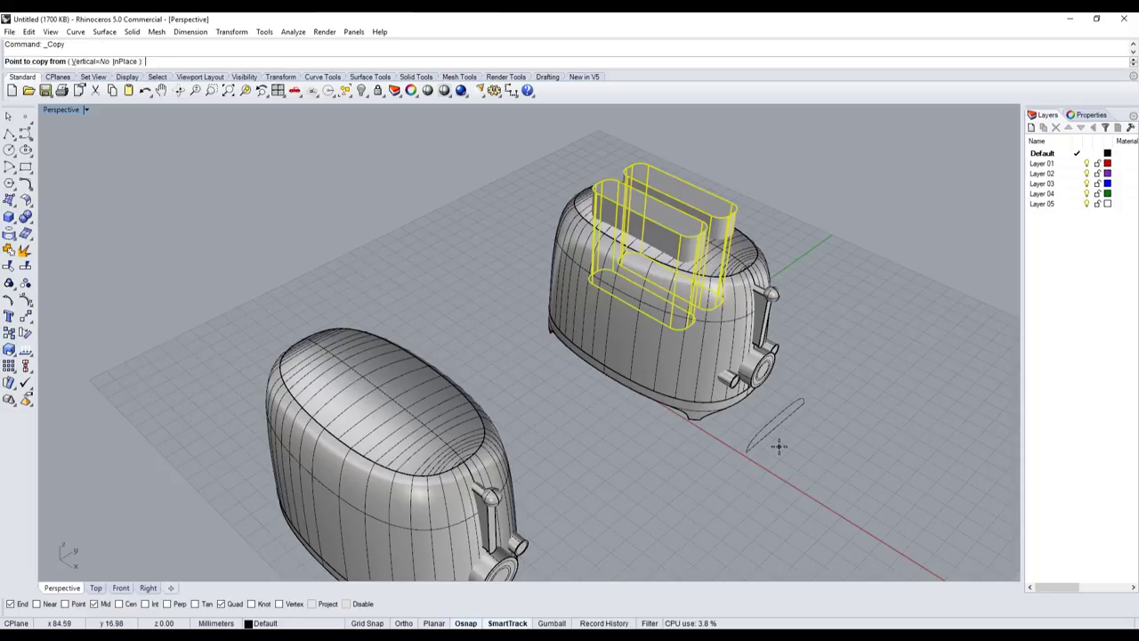
{"action": "left_click", "coordinate": [801, 403]}
{"action": "scroll", "coordinate": [783, 418], "scroll_direction": "down", "scroll_amount": 3}
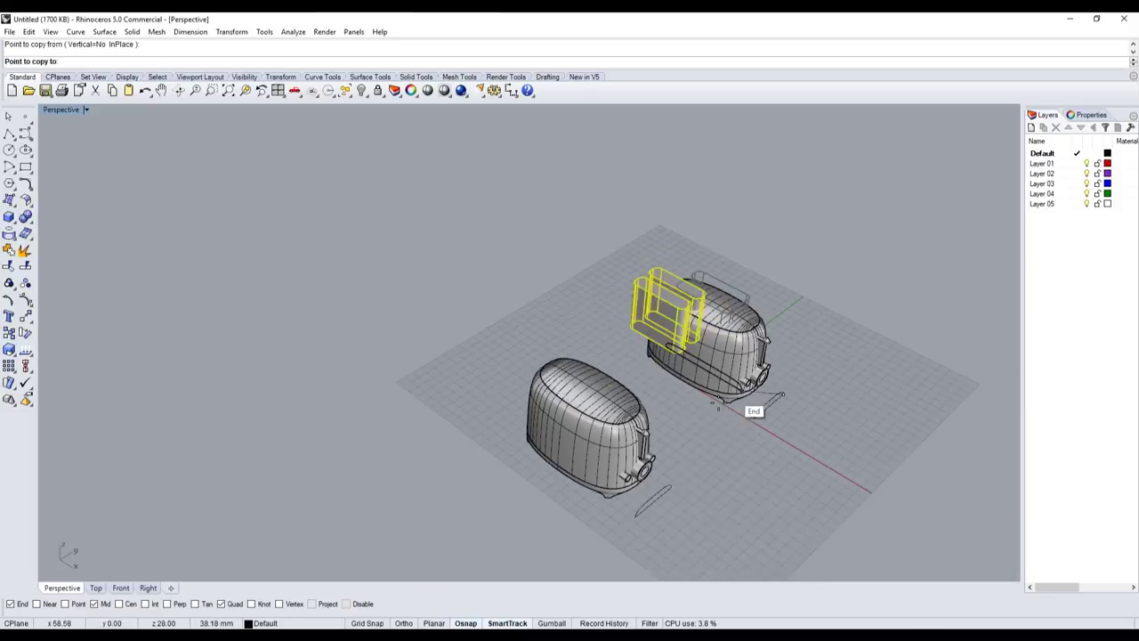
{"action": "left_click", "coordinate": [697, 467]}
{"action": "key", "text": "Return"}
{"action": "scroll", "coordinate": [696, 467], "scroll_direction": "up", "scroll_amount": 5}
{"action": "scroll", "coordinate": [663, 417], "scroll_direction": "down", "scroll_amount": 4}
{"action": "scroll", "coordinate": [627, 359], "scroll_direction": "up", "scroll_amount": 2}
{"action": "scroll", "coordinate": [606, 379], "scroll_direction": "up", "scroll_amount": 1}
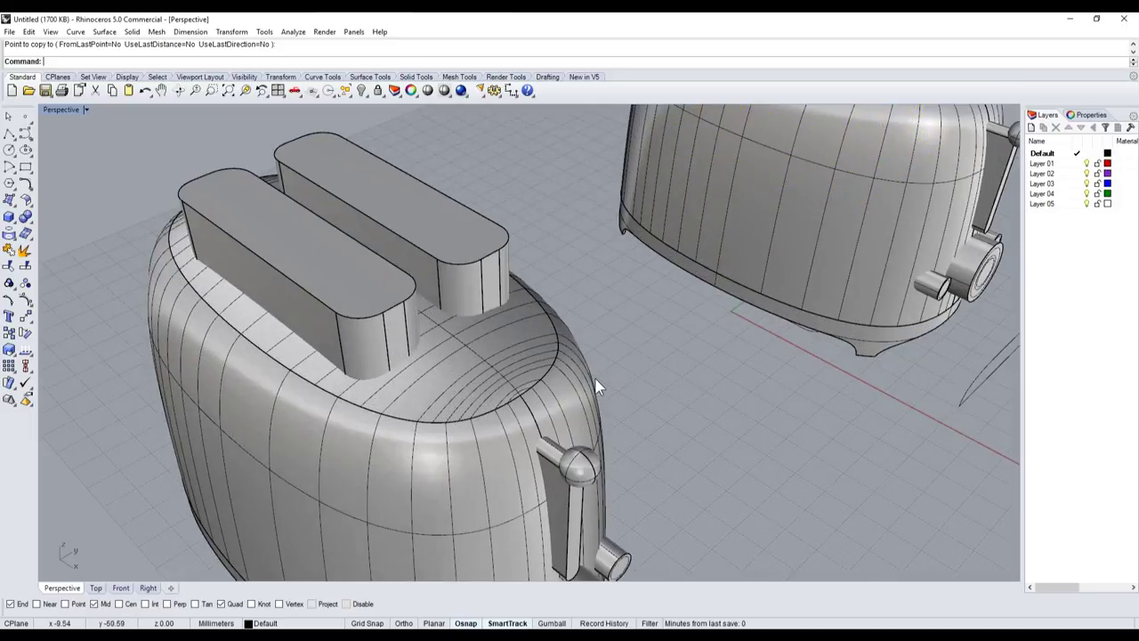
{"action": "scroll", "coordinate": [596, 387], "scroll_direction": "down", "scroll_amount": 6}
{"action": "key", "text": "ctrl+s"}
- Boolean-difference the two slot solids from the front toaster's top piece
{"action": "scroll", "coordinate": [537, 353], "scroll_direction": "up", "scroll_amount": 5}
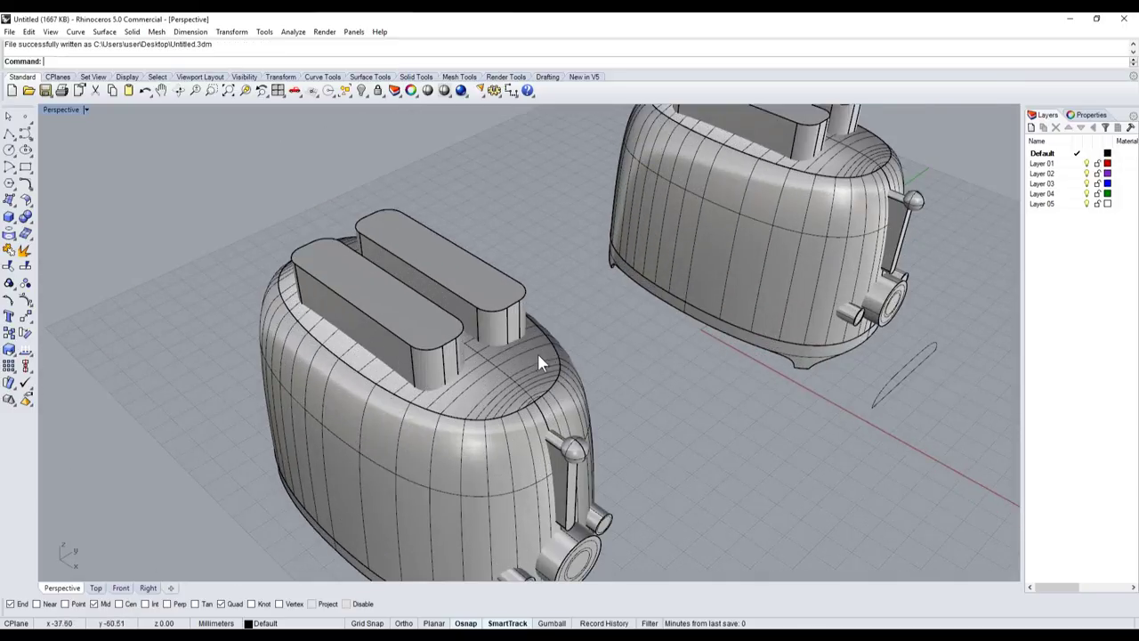
{"action": "left_click", "coordinate": [537, 355]}
{"action": "left_click", "coordinate": [25, 233]}
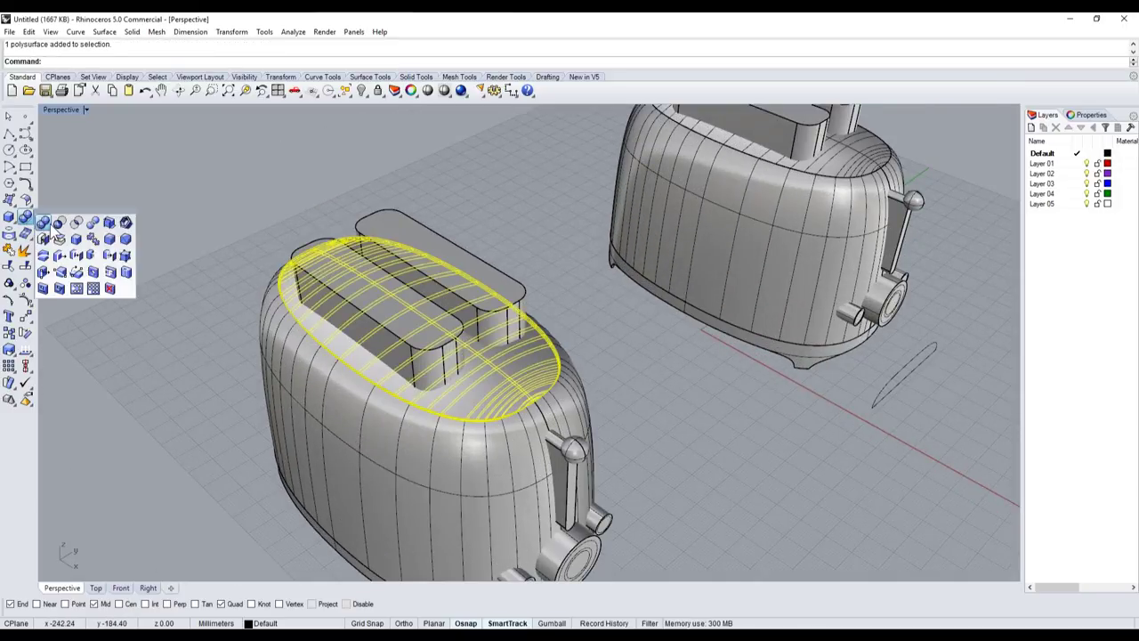
{"action": "left_click", "coordinate": [51, 222]}
{"action": "left_click", "coordinate": [417, 255]}
{"action": "key", "text": "Return"}
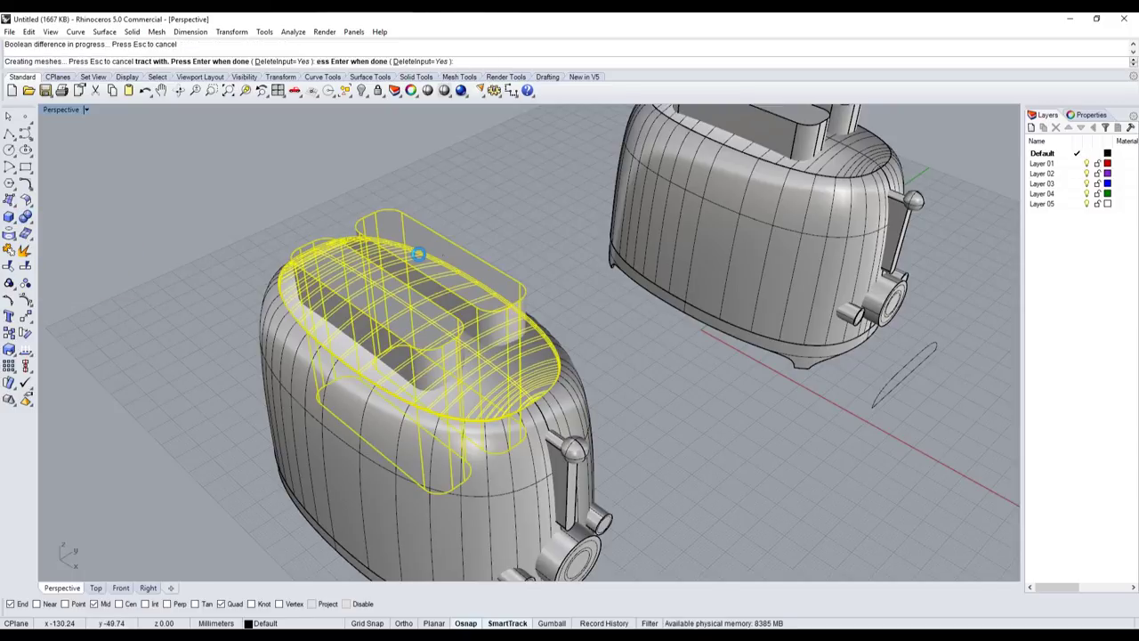
{"action": "scroll", "coordinate": [445, 287], "scroll_direction": "down", "scroll_amount": 4}
{"action": "scroll", "coordinate": [448, 354], "scroll_direction": "down", "scroll_amount": 3}
{"action": "scroll", "coordinate": [444, 346], "scroll_direction": "up", "scroll_amount": 4}
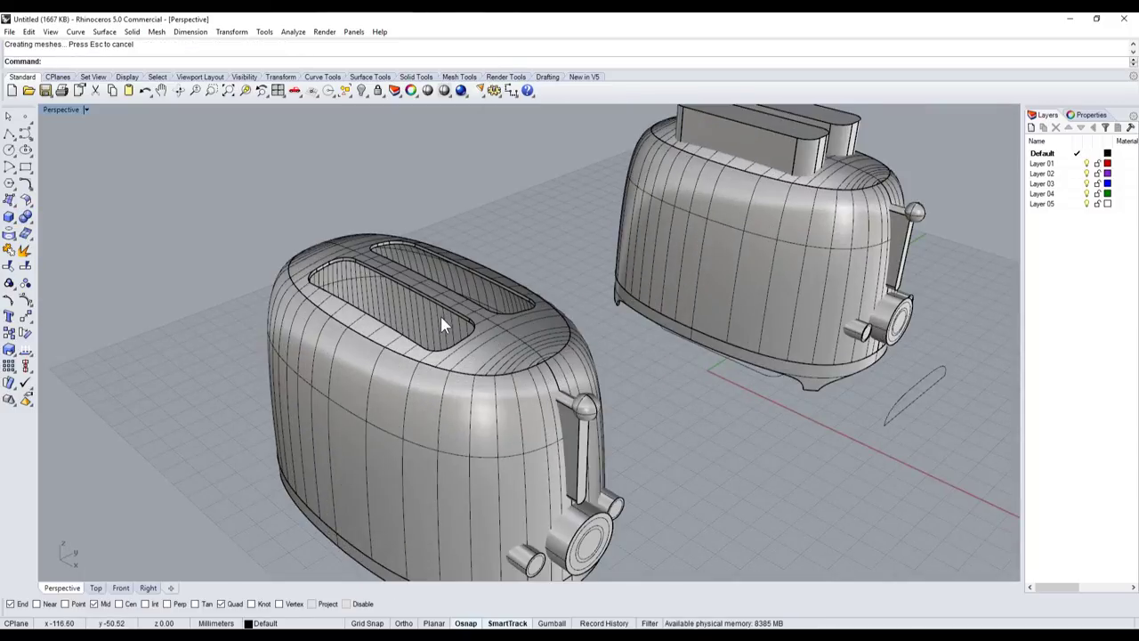
{"action": "scroll", "coordinate": [441, 316], "scroll_direction": "up", "scroll_amount": 2}
- Subtract the dial and two knob cylinders from the front toaster body
{"action": "left_click", "coordinate": [492, 266]}
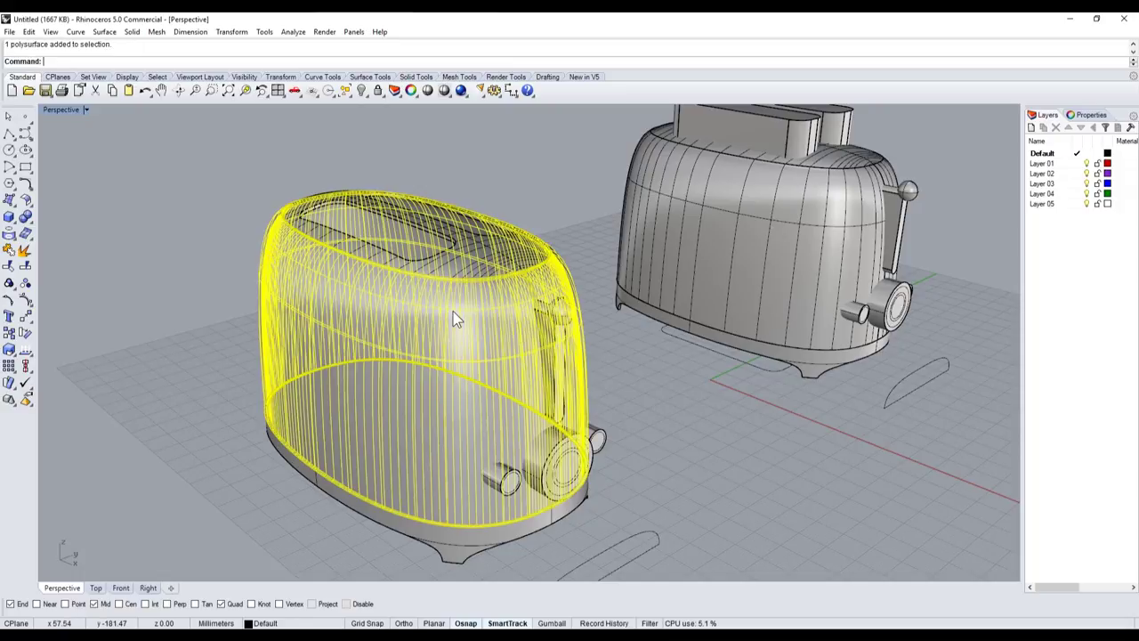
{"action": "key", "text": "Return"}
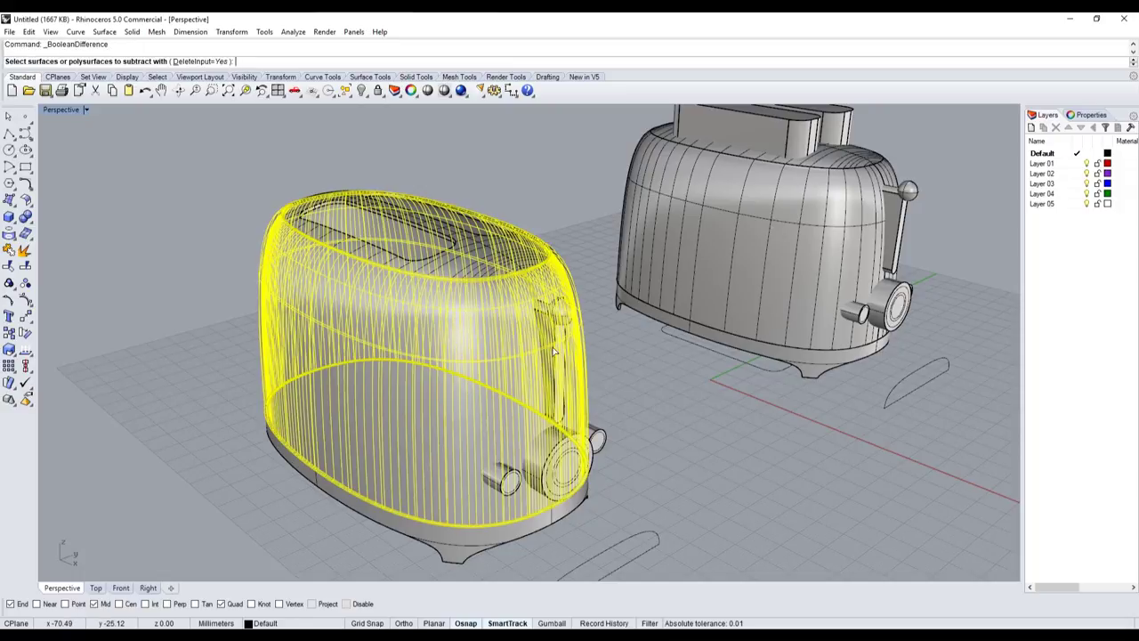
{"action": "scroll", "coordinate": [545, 491], "scroll_direction": "up", "scroll_amount": 3}
{"action": "left_click", "coordinate": [532, 433]}
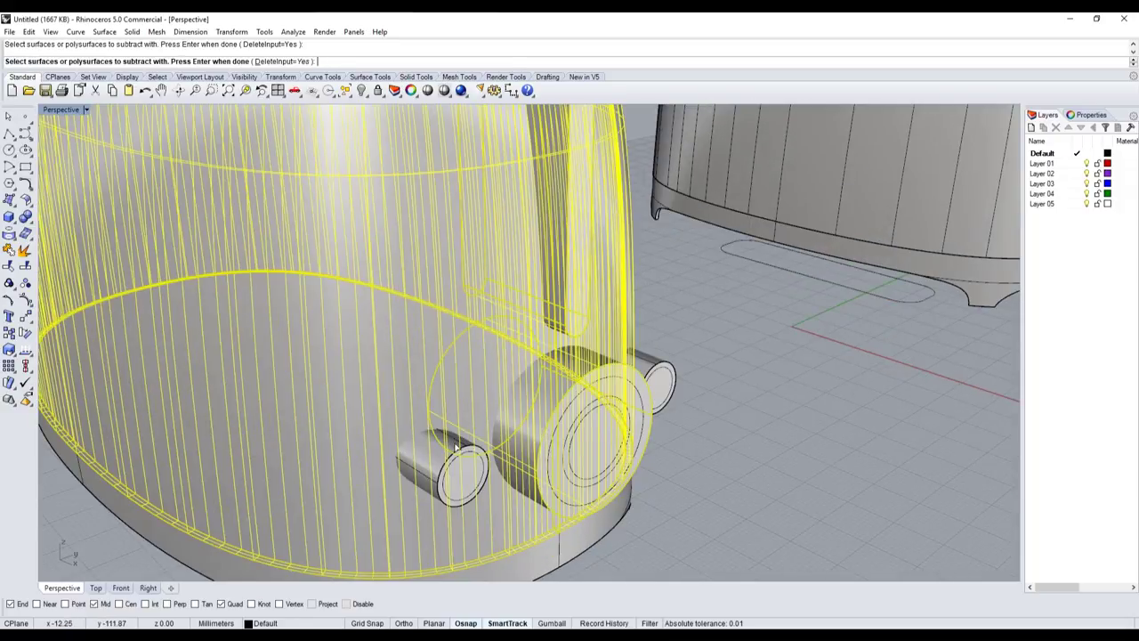
{"action": "left_click", "coordinate": [457, 450]}
{"action": "left_click", "coordinate": [636, 371]}
{"action": "key", "text": "Return"}
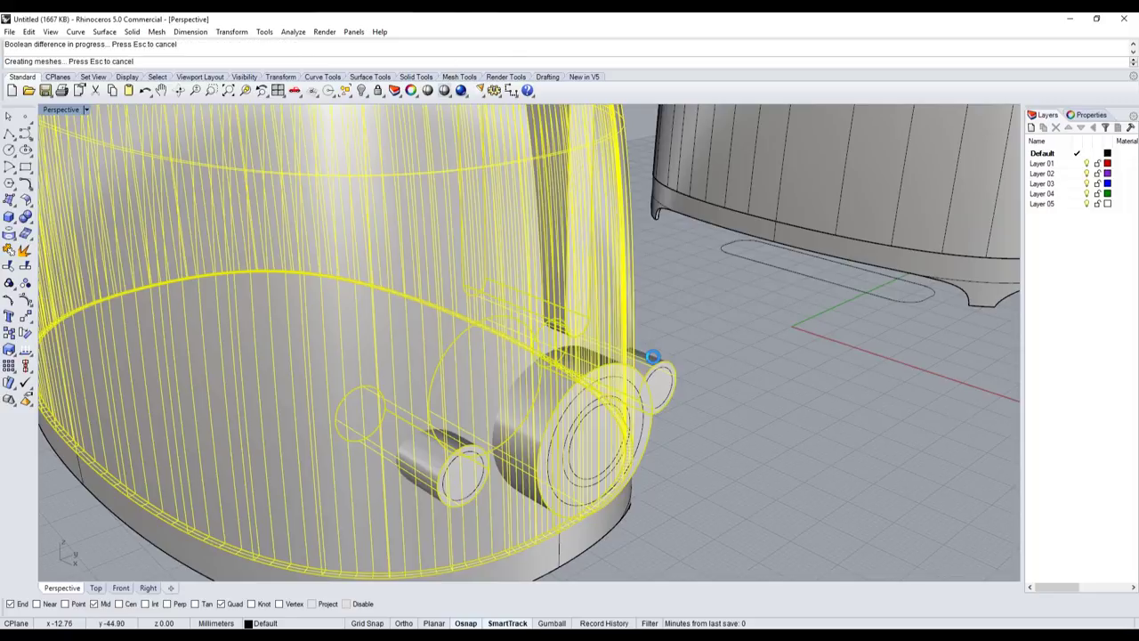
{"action": "scroll", "coordinate": [654, 357], "scroll_direction": "down", "scroll_amount": 5}
{"action": "scroll", "coordinate": [534, 347], "scroll_direction": "down", "scroll_amount": 3}
{"action": "scroll", "coordinate": [490, 365], "scroll_direction": "up", "scroll_amount": 5}
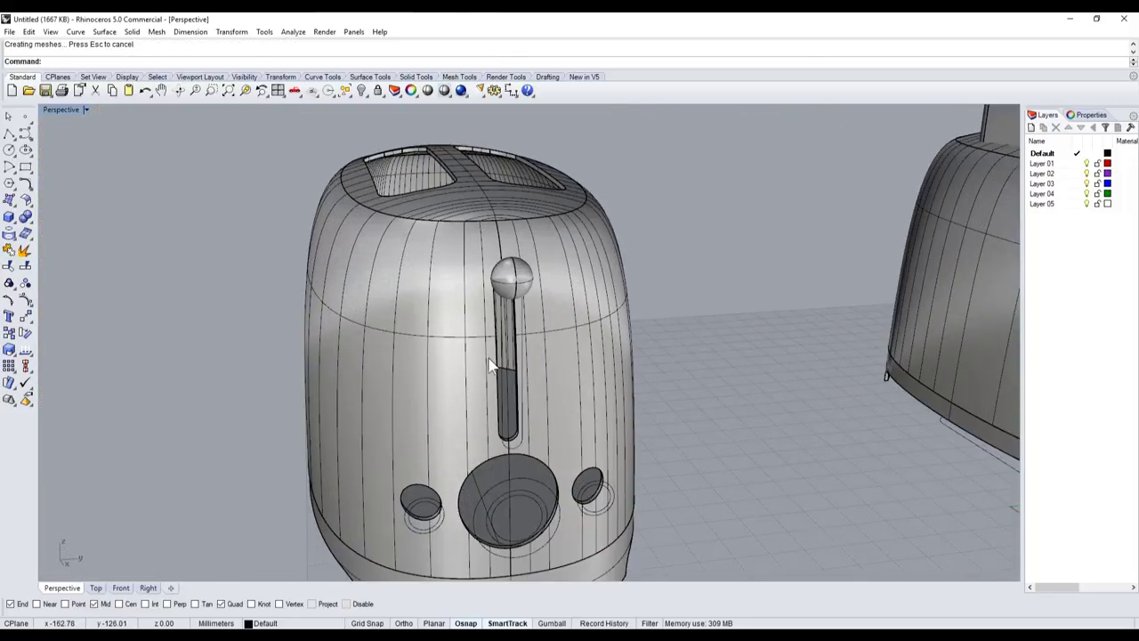
{"action": "right_click_drag", "start_coordinate": [495, 365], "coordinate": [756, 267]}
- Orbit and zoom around both toasters to look down at the newly cut front holes
{"action": "scroll", "coordinate": [824, 229], "scroll_direction": "up", "scroll_amount": 5}
{"action": "scroll", "coordinate": [765, 226], "scroll_direction": "down", "scroll_amount": 3}
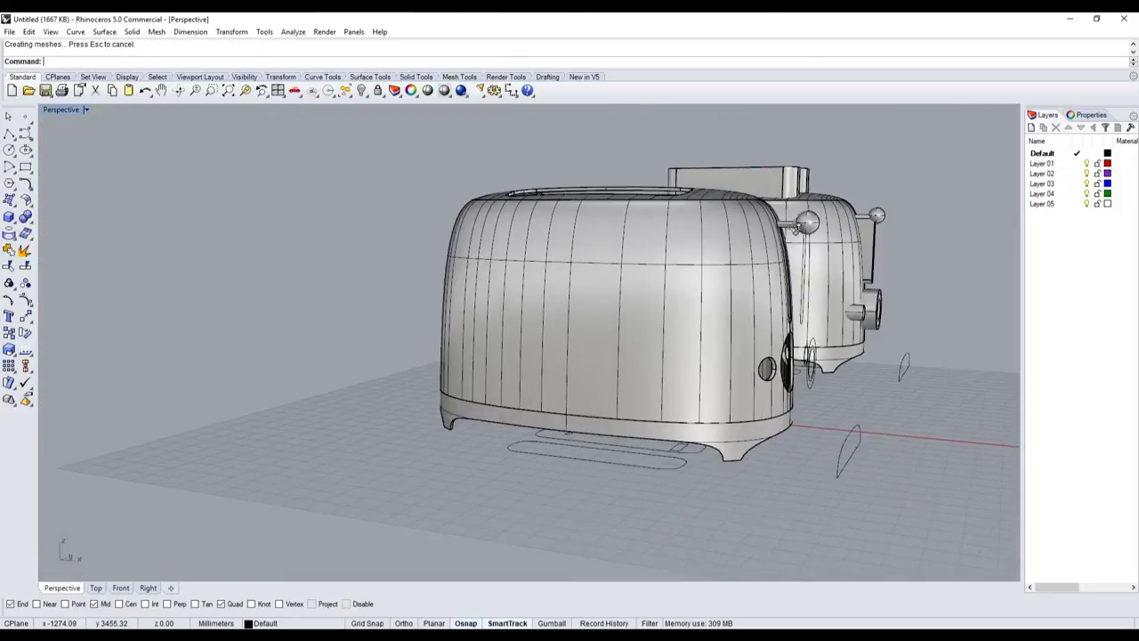
{"action": "scroll", "coordinate": [820, 219], "scroll_direction": "up", "scroll_amount": 3}
{"action": "left_click", "coordinate": [786, 195]}
{"action": "scroll", "coordinate": [786, 195], "scroll_direction": "down", "scroll_amount": 3}
{"action": "right_click_drag", "start_coordinate": [765, 256], "coordinate": [776, 257]}
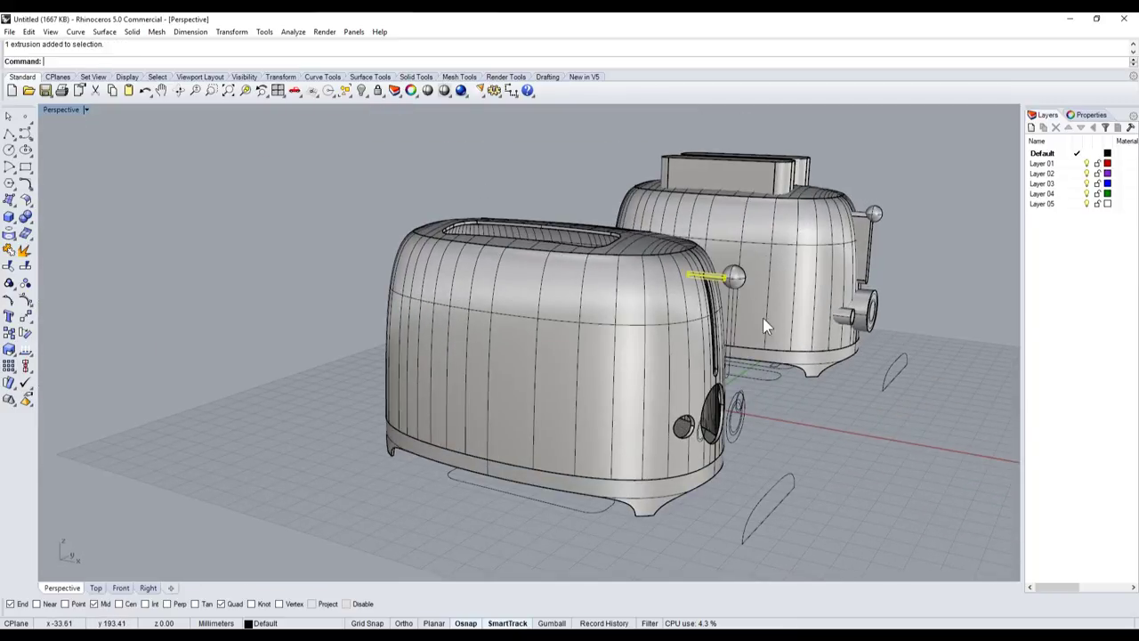
{"action": "scroll", "coordinate": [763, 322], "scroll_direction": "down", "scroll_amount": 2}
{"action": "mouse_move", "coordinate": [763, 323]}
{"action": "right_mouse_down"}
{"action": "mouse_move", "coordinate": [635, 355]}
{"action": "mouse_move", "coordinate": [620, 333]}
{"action": "mouse_move", "coordinate": [572, 399]}
{"action": "mouse_move", "coordinate": [490, 264]}
{"action": "right_mouse_up"}
{"action": "scroll", "coordinate": [583, 307], "scroll_direction": "up", "scroll_amount": 3}
{"action": "scroll", "coordinate": [583, 307], "scroll_direction": "down", "scroll_amount": 3}
{"action": "scroll", "coordinate": [572, 400], "scroll_direction": "up", "scroll_amount": 2}
{"action": "scroll", "coordinate": [490, 264], "scroll_direction": "up", "scroll_amount": 3}
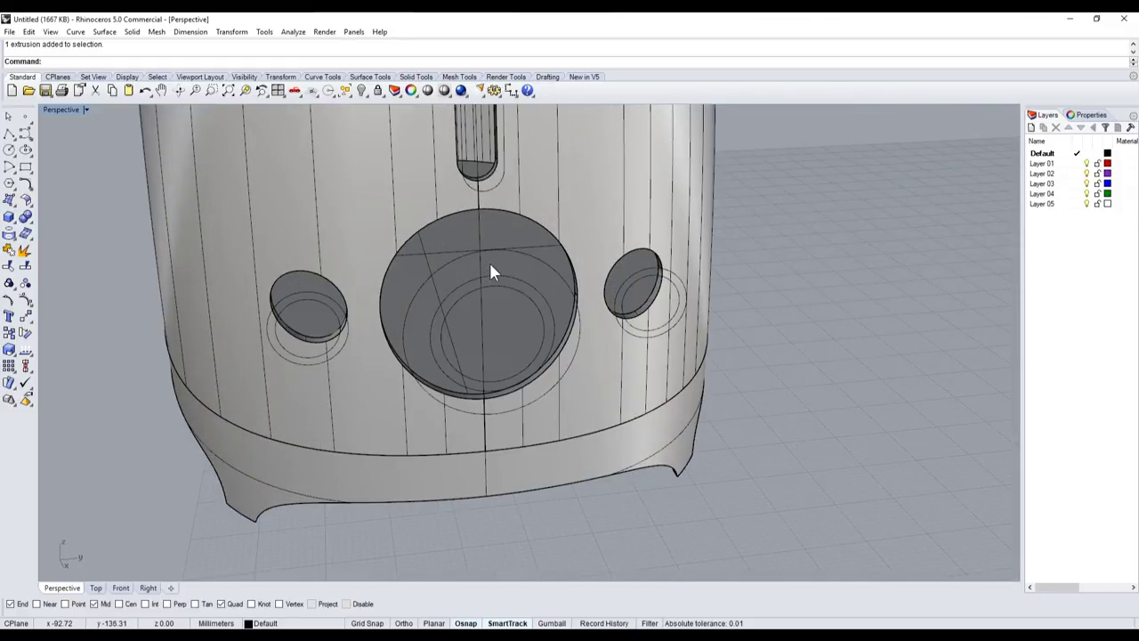
{"action": "left_click", "coordinate": [490, 266]}
{"action": "left_click", "coordinate": [748, 288]}
- Orbit so the second toaster sits behind, check the body, and select the small ring curve
{"action": "scroll", "coordinate": [747, 287], "scroll_direction": "down", "scroll_amount": 3}
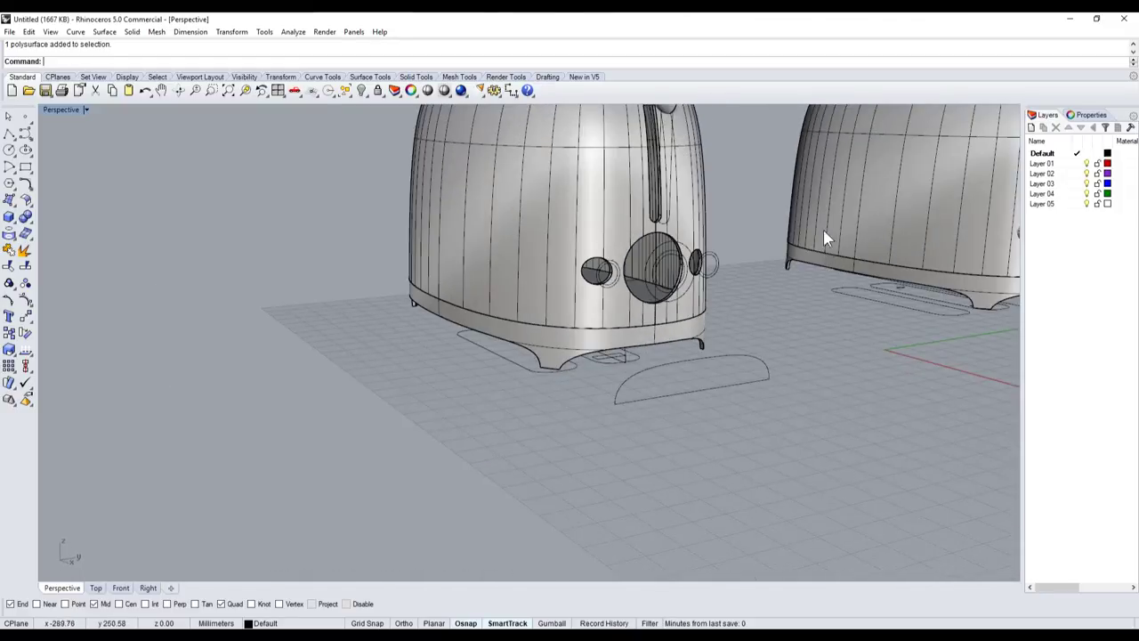
{"action": "scroll", "coordinate": [656, 247], "scroll_direction": "up", "scroll_amount": 3}
{"action": "right_click_drag", "start_coordinate": [656, 247], "coordinate": [733, 213]}
{"action": "scroll", "coordinate": [663, 243], "scroll_direction": "up", "scroll_amount": 2}
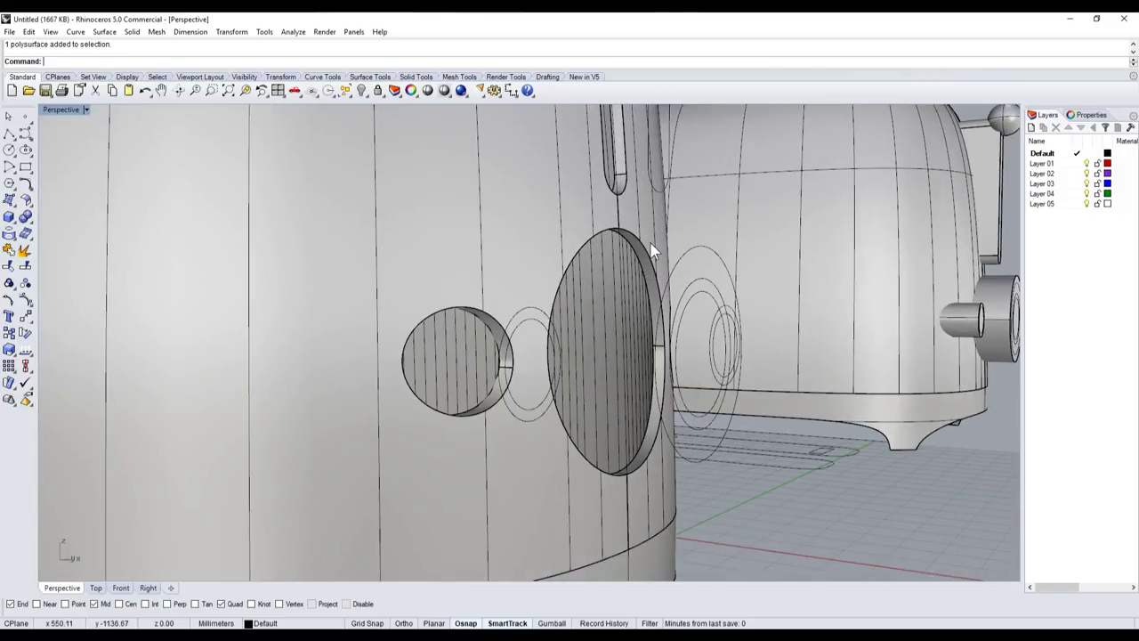
{"action": "left_click", "coordinate": [642, 244]}
{"action": "left_click", "coordinate": [786, 485]}
{"action": "scroll", "coordinate": [523, 227], "scroll_direction": "down", "scroll_amount": 3}
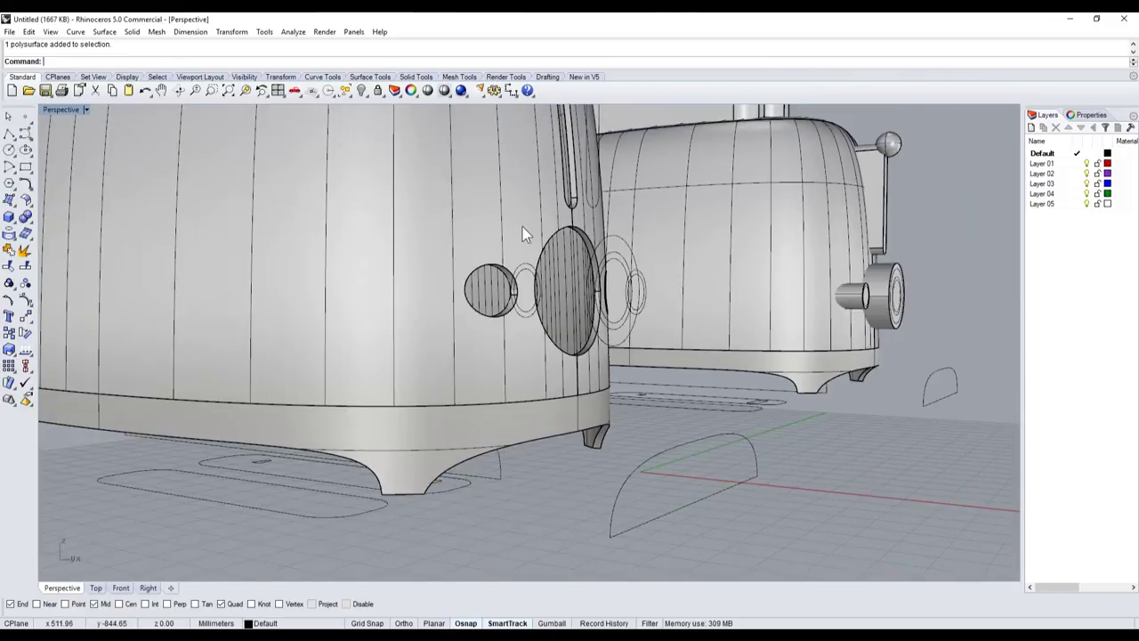
{"action": "scroll", "coordinate": [584, 319], "scroll_direction": "up", "scroll_amount": 2}
{"action": "scroll", "coordinate": [579, 317], "scroll_direction": "up", "scroll_amount": 2}
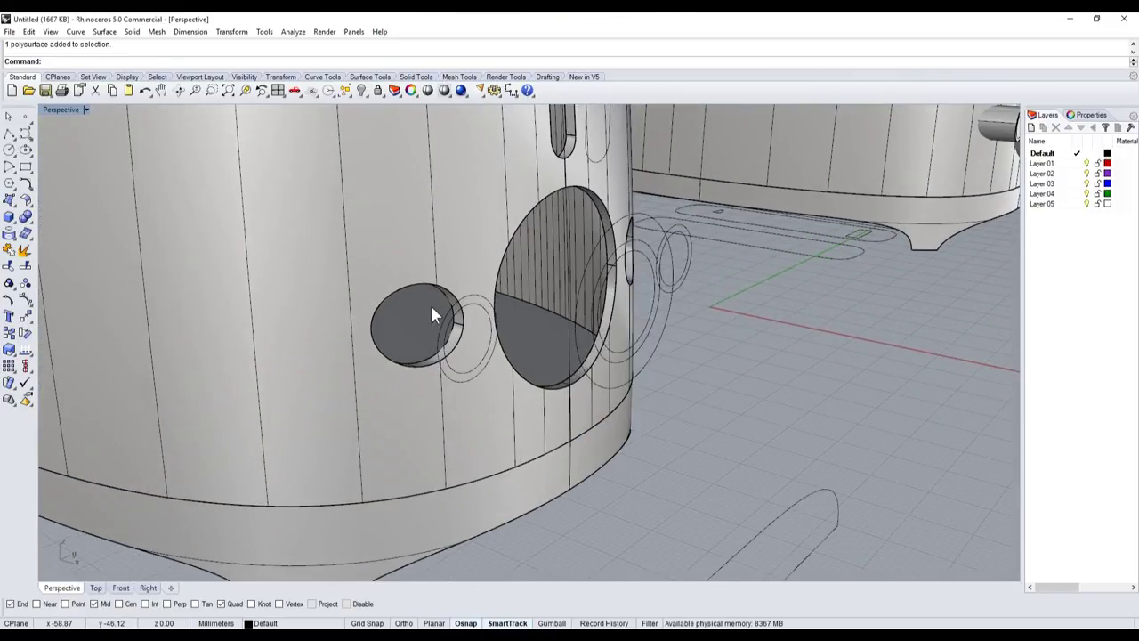
{"action": "scroll", "coordinate": [441, 316], "scroll_direction": "down", "scroll_amount": 2}
{"action": "scroll", "coordinate": [445, 320], "scroll_direction": "up", "scroll_amount": 2}
{"action": "left_click", "coordinate": [446, 311]}
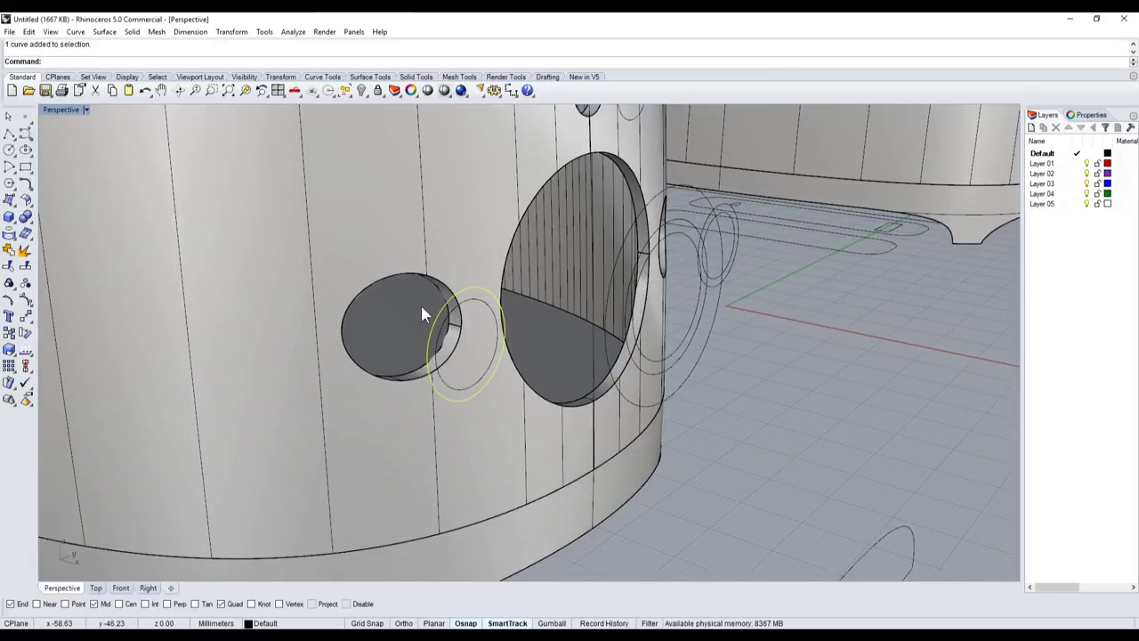
- Restore the four-viewport layout
{"action": "double_click", "coordinate": [60, 109]}
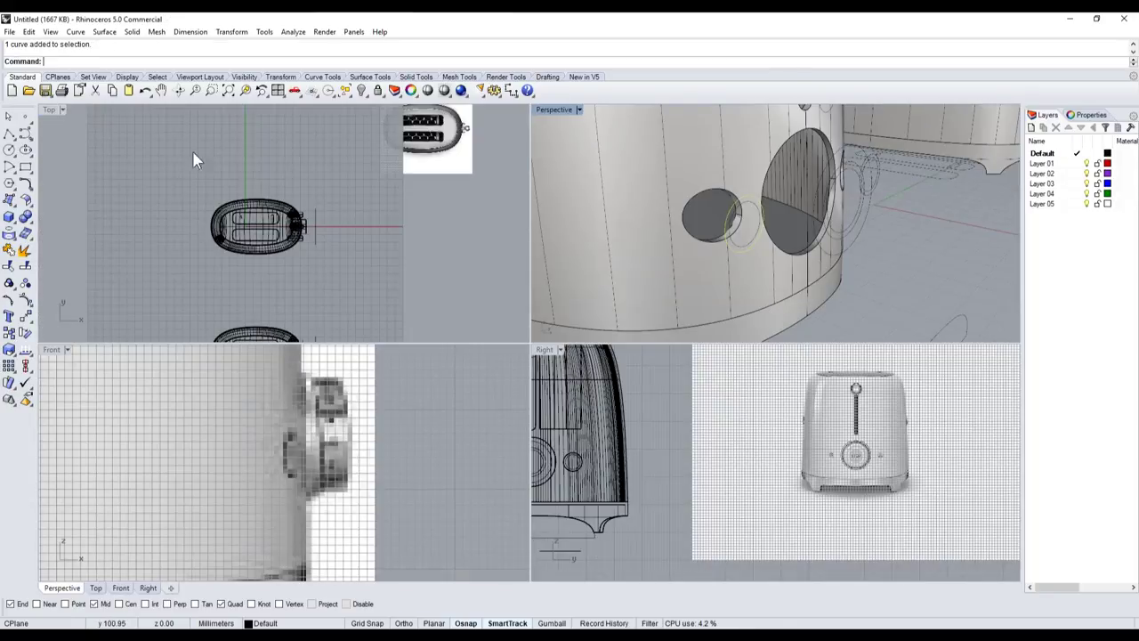
{"action": "scroll", "coordinate": [274, 280], "scroll_direction": "up", "scroll_amount": 3}
{"action": "scroll", "coordinate": [390, 242], "scroll_direction": "up", "scroll_amount": 2}
{"action": "scroll", "coordinate": [406, 263], "scroll_direction": "up", "scroll_amount": 1}
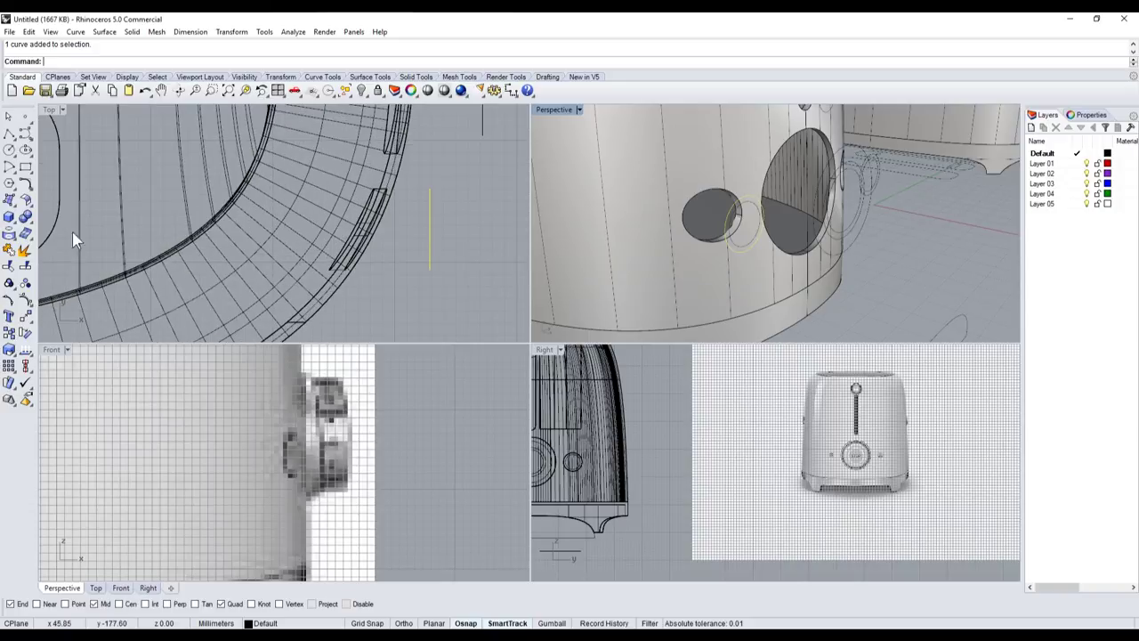
- Extrude the small ring curve into a short closed solid cylinder
{"action": "left_click", "coordinate": [17, 233]}
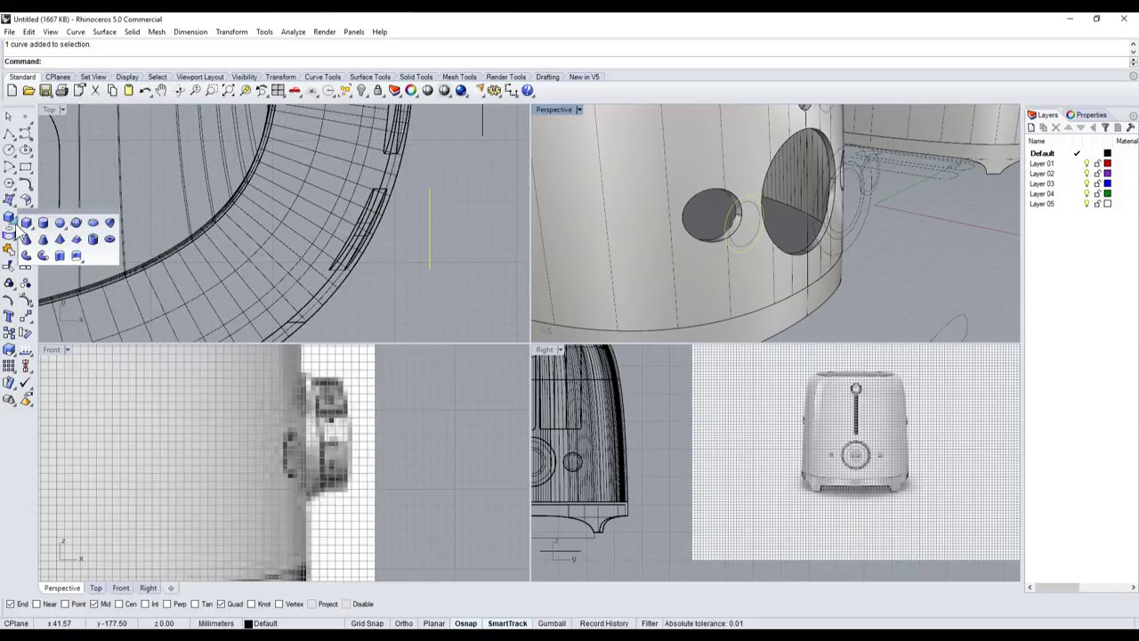
{"action": "left_click", "coordinate": [66, 262]}
{"action": "left_click", "coordinate": [332, 230]}
{"action": "scroll", "coordinate": [331, 230], "scroll_direction": "down", "scroll_amount": 5}
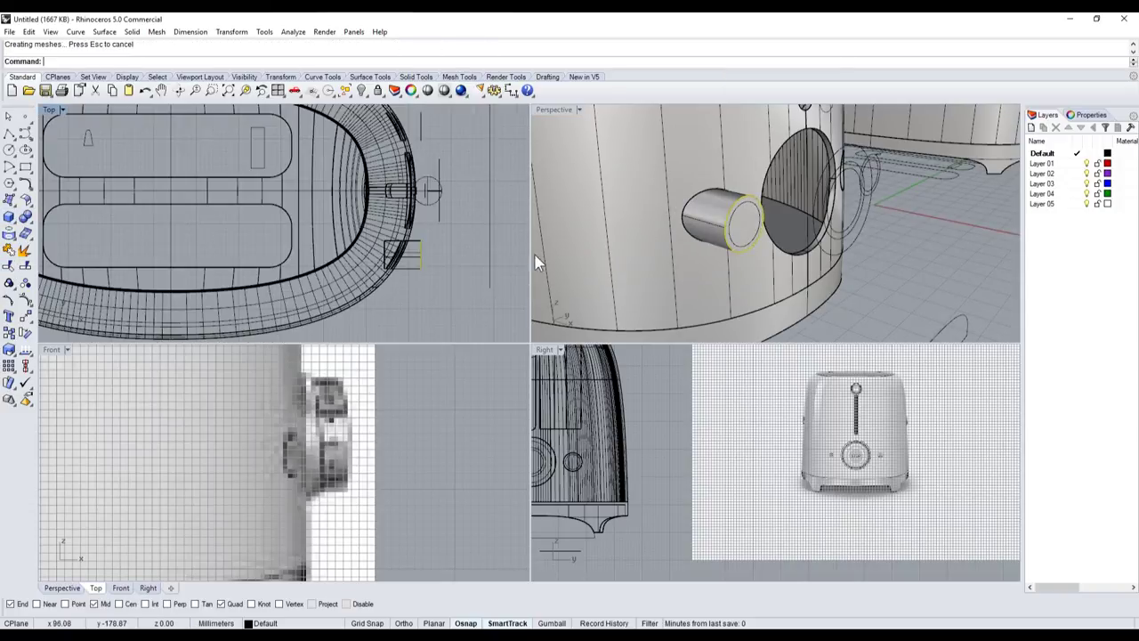
{"action": "scroll", "coordinate": [582, 224], "scroll_direction": "down", "scroll_amount": 5}
- Nudge the new cylinder slightly sideways in the Top view to sit in the button hole
{"action": "right_click_drag", "start_coordinate": [582, 225], "coordinate": [786, 194]}
{"action": "scroll", "coordinate": [786, 194], "scroll_direction": "up", "scroll_amount": 2}
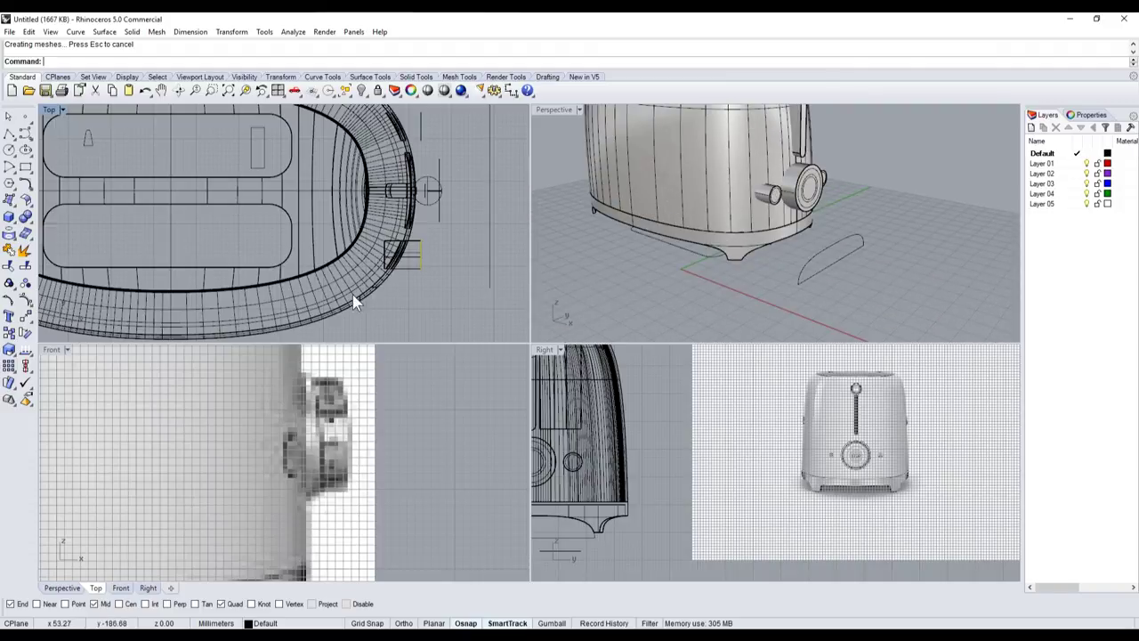
{"action": "scroll", "coordinate": [353, 302], "scroll_direction": "up", "scroll_amount": 3}
{"action": "scroll", "coordinate": [401, 291], "scroll_direction": "up", "scroll_amount": 2}
{"action": "left_click_drag", "start_coordinate": [427, 258], "coordinate": [401, 263]}
- Draw a closed three-point triangular polyline profile
{"action": "left_click", "coordinate": [8, 132]}
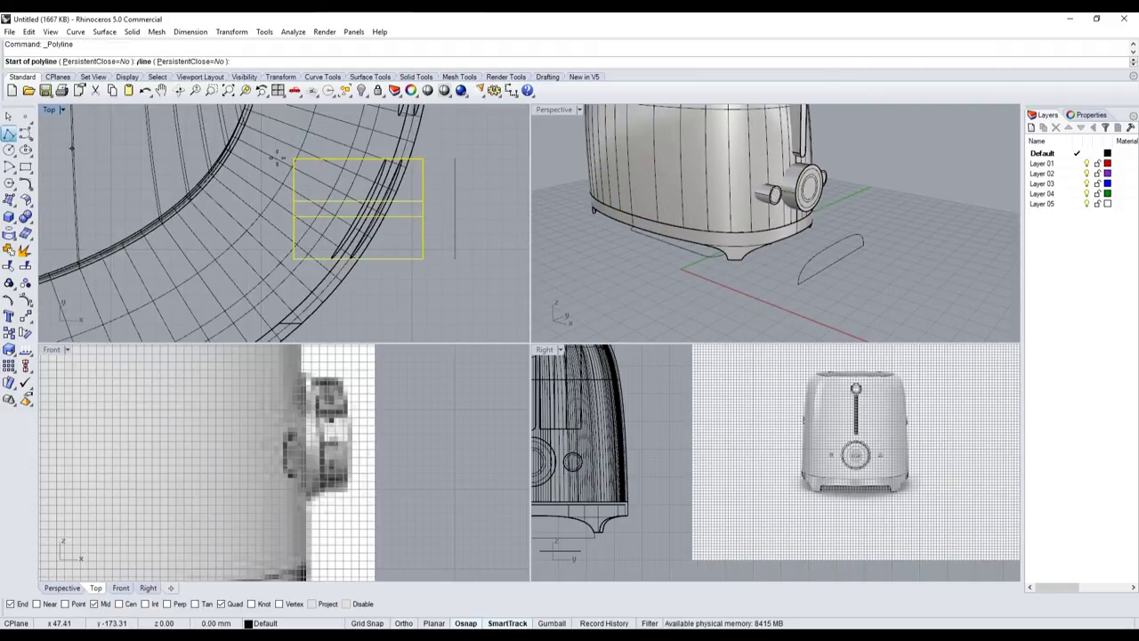
{"action": "scroll", "coordinate": [427, 151], "scroll_direction": "up", "scroll_amount": 3}
{"action": "left_click", "coordinate": [434, 149]}
{"action": "scroll", "coordinate": [433, 150], "scroll_direction": "down", "scroll_amount": 3}
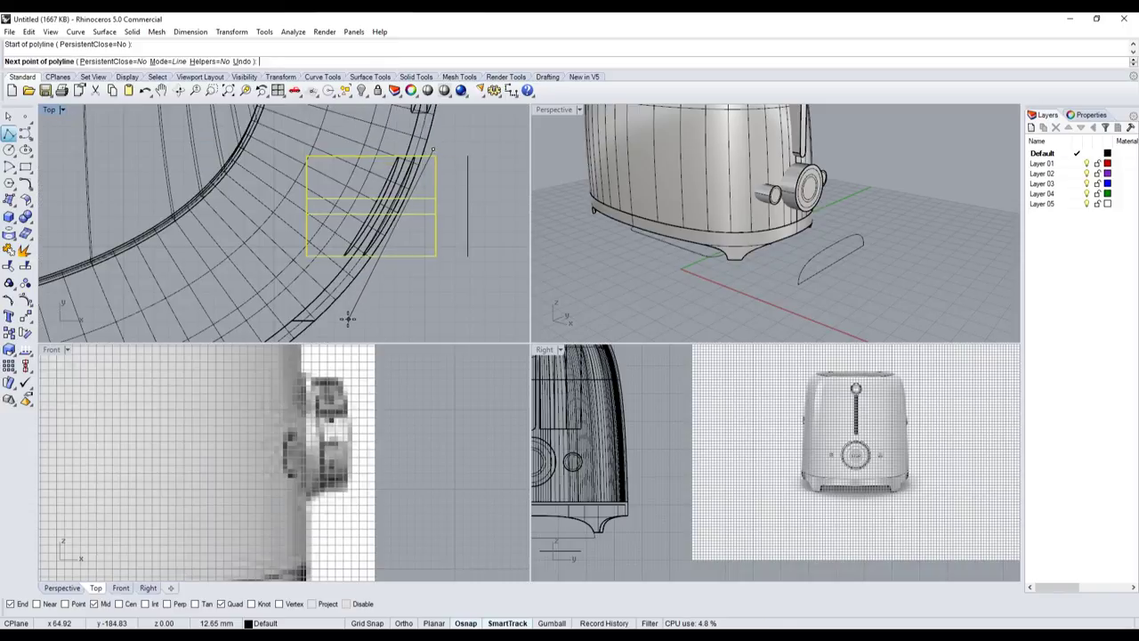
{"action": "left_click", "coordinate": [347, 318]}
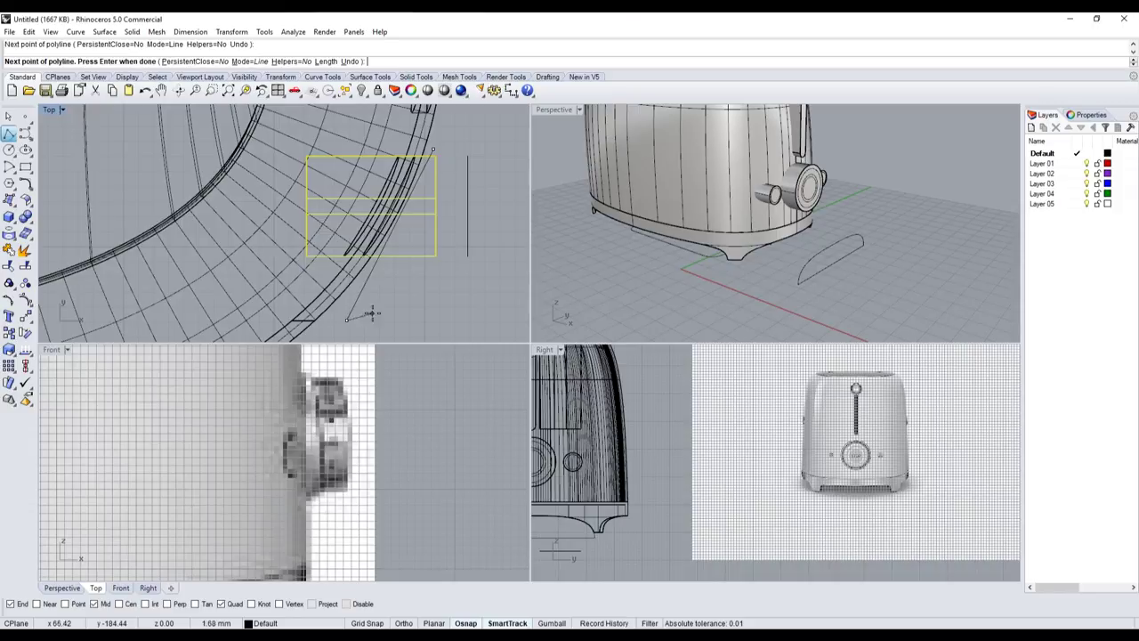
{"action": "left_click", "coordinate": [447, 318]}
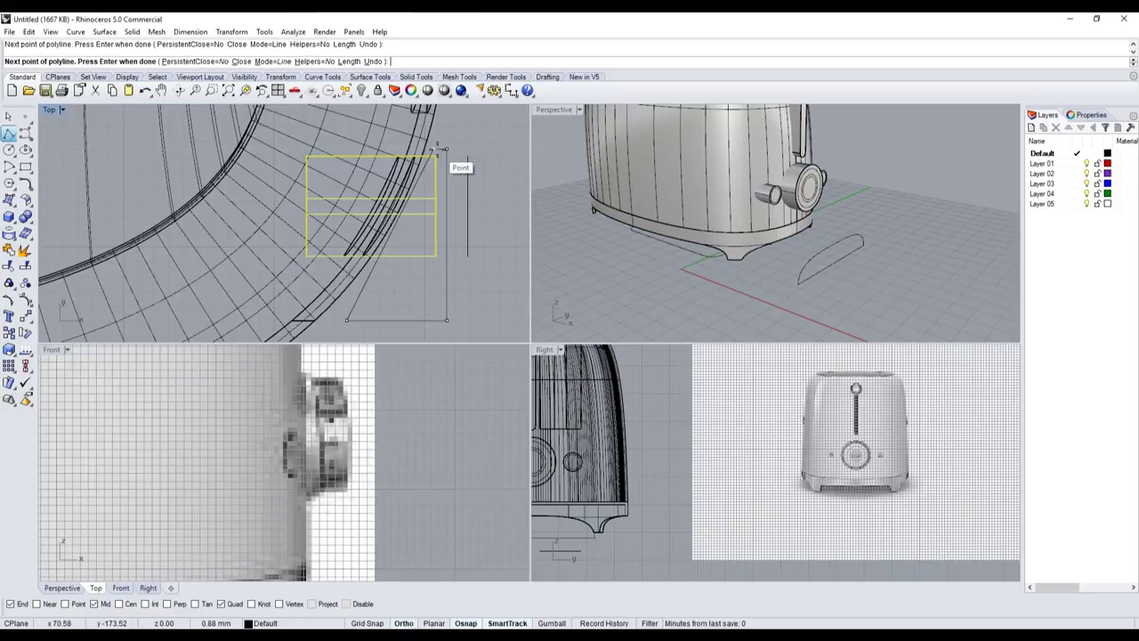
{"action": "left_click", "coordinate": [436, 151]}
{"action": "right_click", "coordinate": [443, 171]}
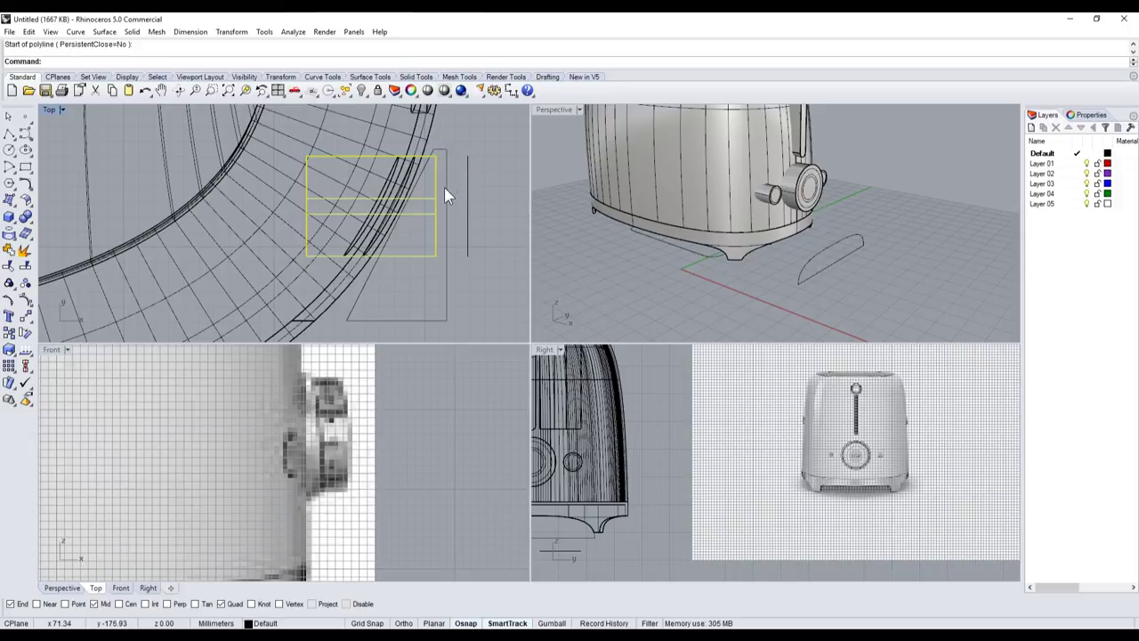
{"action": "key", "text": "Escape"}
- Extrude the triangle profile curve into a planar solid
{"action": "left_click", "coordinate": [446, 196]}
{"action": "scroll", "coordinate": [374, 210], "scroll_direction": "down", "scroll_amount": 3}
{"action": "scroll", "coordinate": [372, 214], "scroll_direction": "down", "scroll_amount": 3}
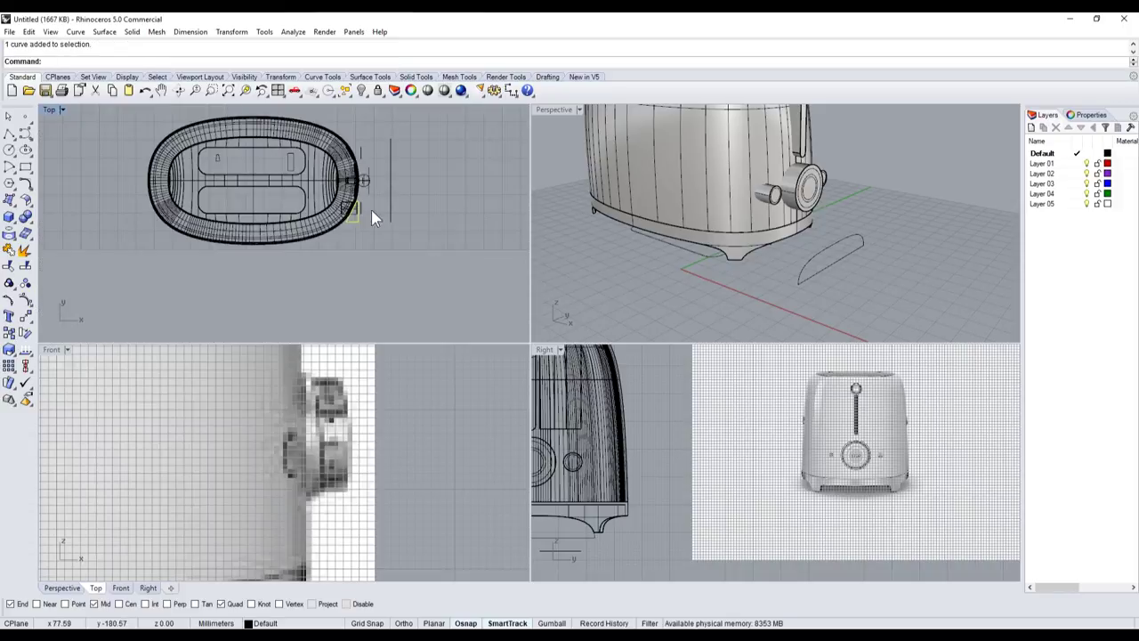
{"action": "scroll", "coordinate": [598, 245], "scroll_direction": "down", "scroll_amount": 3}
{"action": "scroll", "coordinate": [764, 184], "scroll_direction": "down", "scroll_amount": 3}
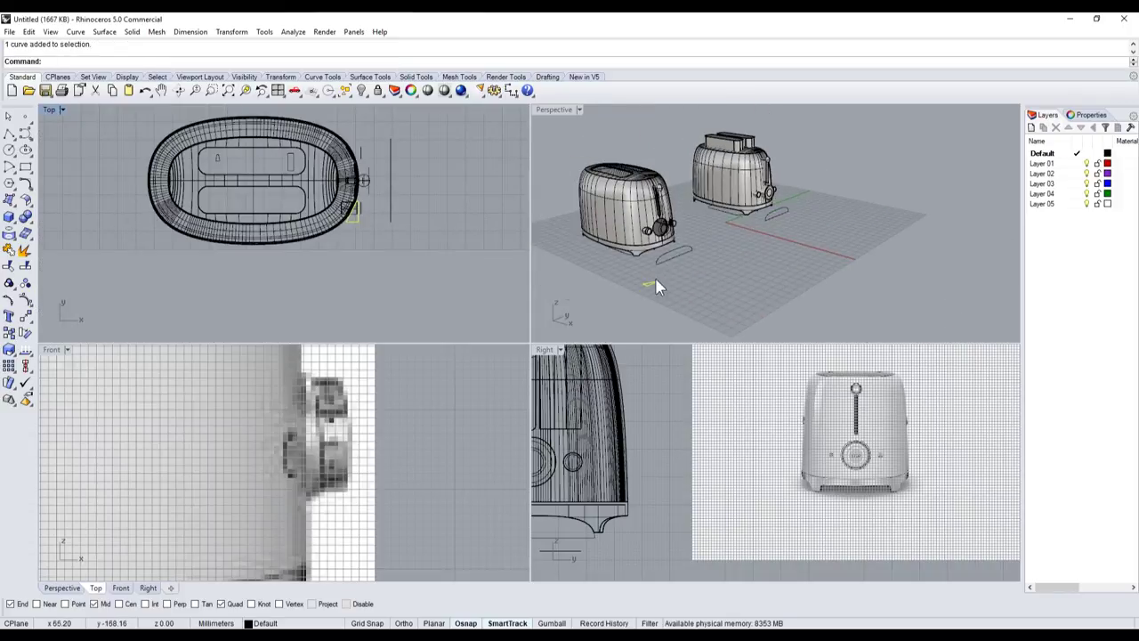
{"action": "left_click", "coordinate": [16, 228]}
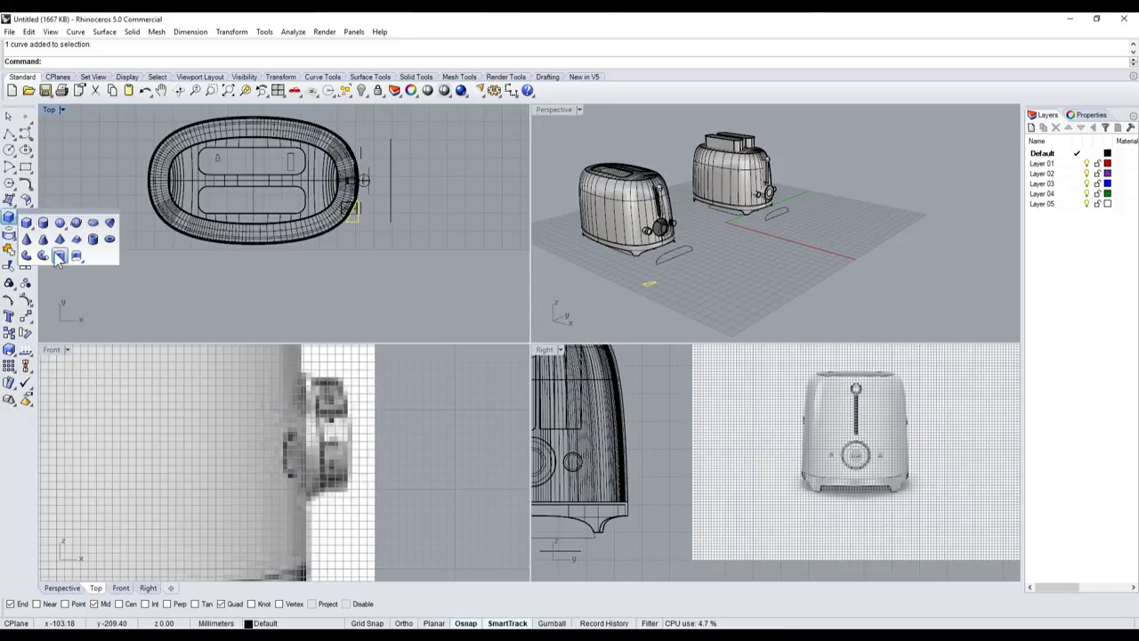
{"action": "left_click", "coordinate": [60, 260]}
{"action": "scroll", "coordinate": [322, 432], "scroll_direction": "up", "scroll_amount": 5}
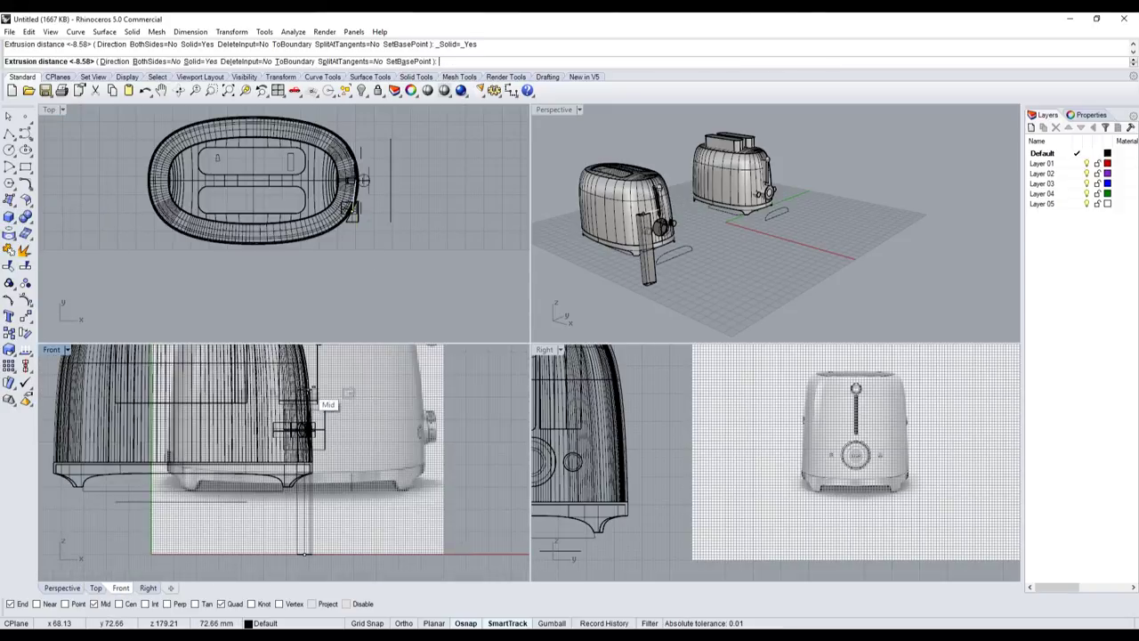
{"action": "left_click", "coordinate": [339, 385]}
- Boolean-difference the cylinder from the toaster body to open the round button hole
{"action": "scroll", "coordinate": [698, 250], "scroll_direction": "up", "scroll_amount": 4}
{"action": "scroll", "coordinate": [698, 250], "scroll_direction": "up", "scroll_amount": 4}
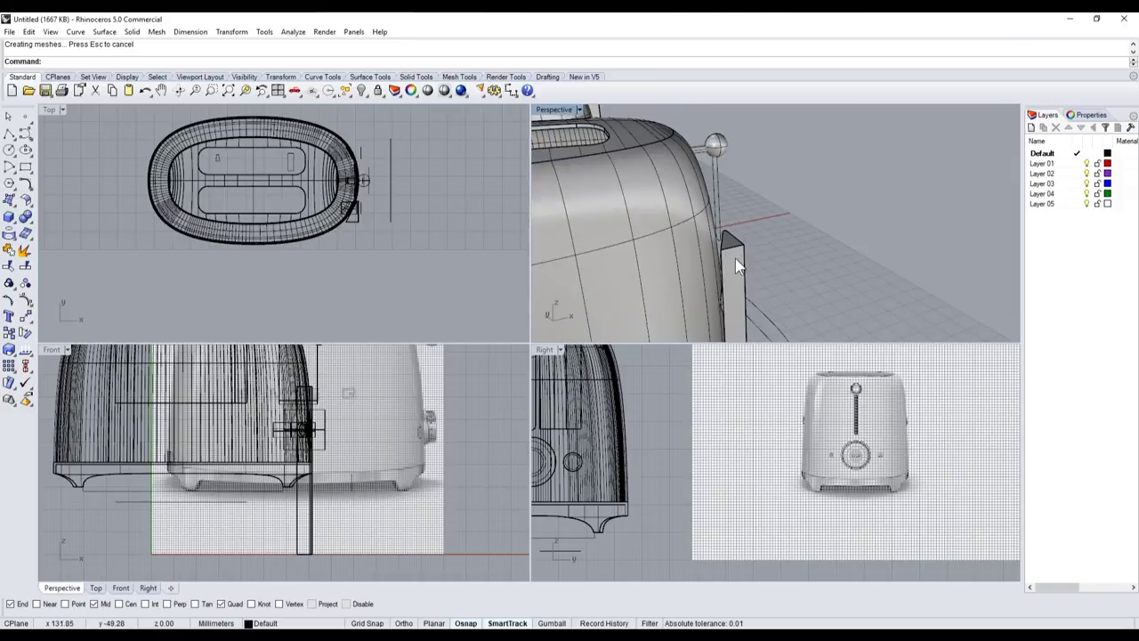
{"action": "scroll", "coordinate": [731, 285], "scroll_direction": "up", "scroll_amount": 3}
{"action": "left_click", "coordinate": [713, 221]}
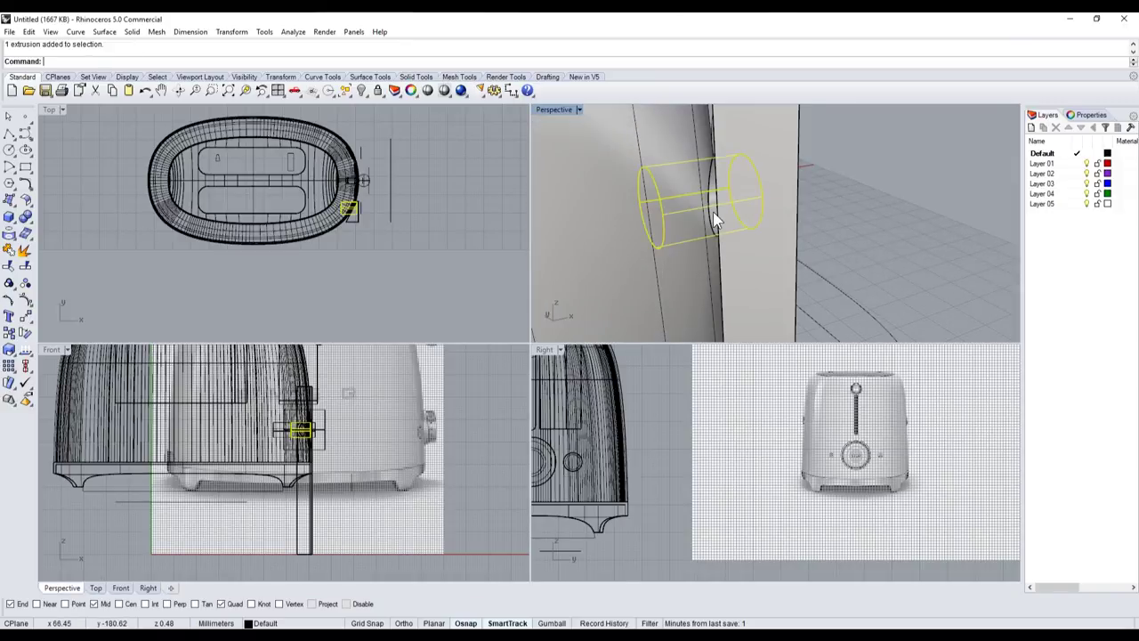
{"action": "left_click", "coordinate": [32, 230]}
{"action": "left_click", "coordinate": [54, 228]}
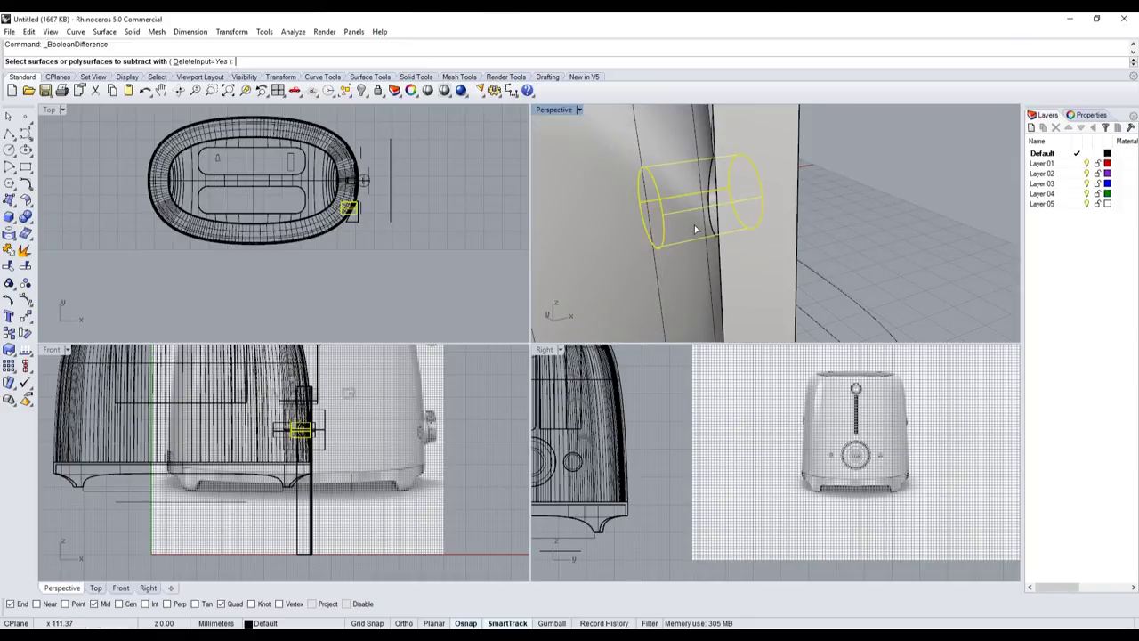
{"action": "left_click", "coordinate": [712, 210]}
{"action": "key", "text": "Return"}
- Fillet the edge of the new small hole in the maximized Perspective view
{"action": "double_click", "coordinate": [560, 111]}
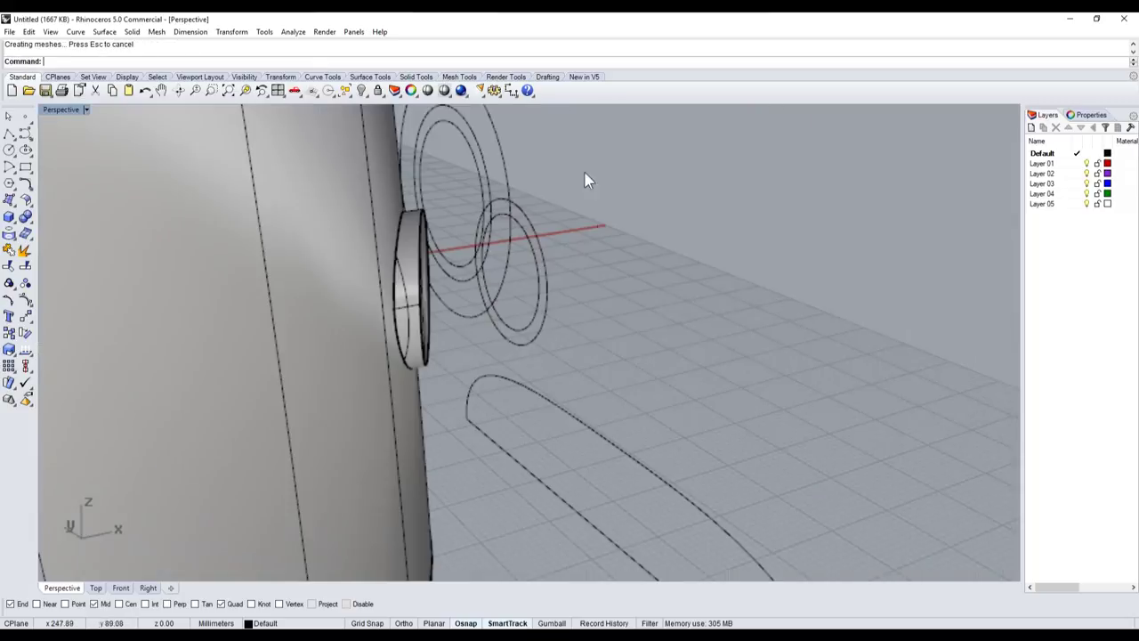
{"action": "mouse_move", "coordinate": [585, 178]}
{"action": "right_mouse_down"}
{"action": "mouse_move", "coordinate": [483, 259]}
{"action": "mouse_move", "coordinate": [269, 290]}
{"action": "right_mouse_up"}
{"action": "scroll", "coordinate": [270, 289], "scroll_direction": "down", "scroll_amount": 5}
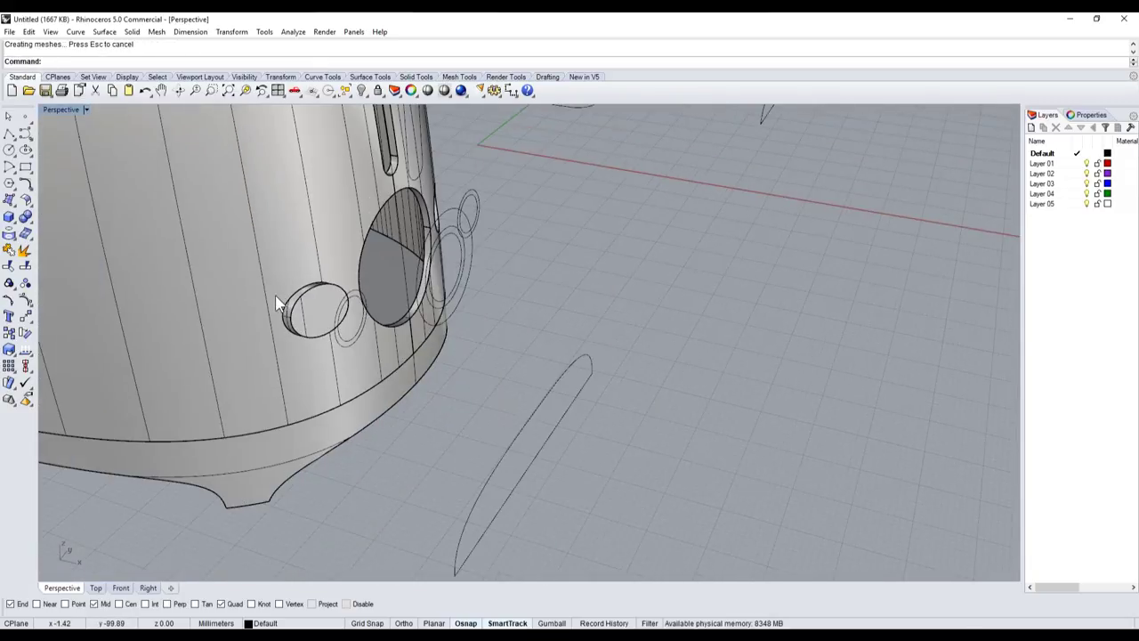
{"action": "left_click", "coordinate": [34, 223]}
{"action": "left_click", "coordinate": [110, 239]}
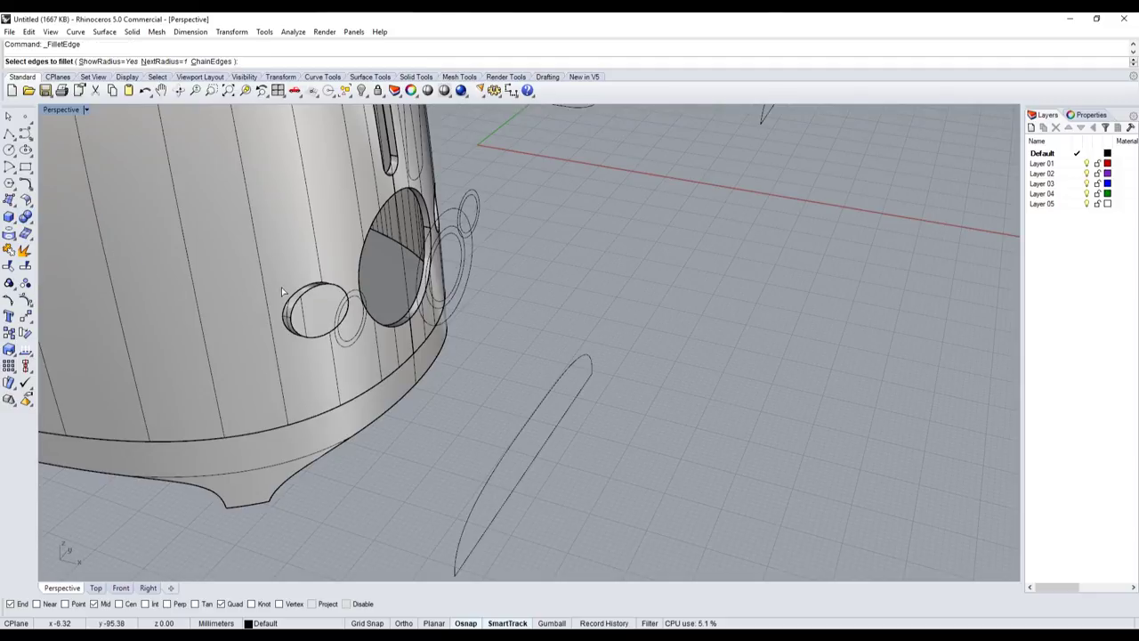
{"action": "left_click", "coordinate": [302, 299]}
{"action": "key", "text": "Return"}
{"action": "key", "text": "Return"}
{"action": "scroll", "coordinate": [302, 299], "scroll_direction": "up", "scroll_amount": 5}
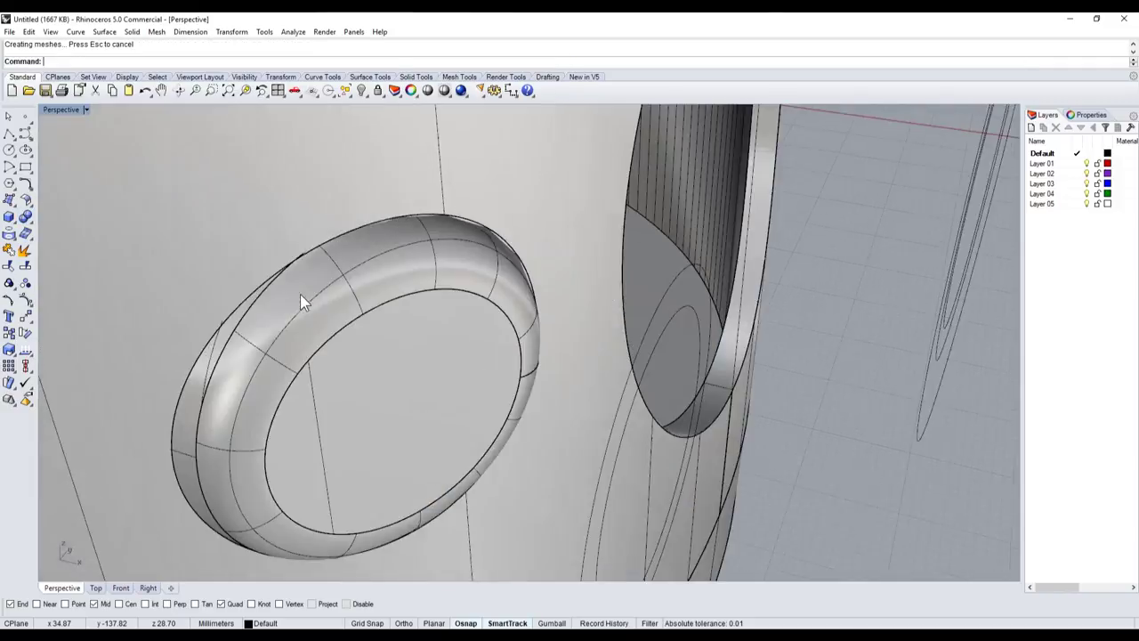
{"action": "scroll", "coordinate": [329, 303], "scroll_direction": "down", "scroll_amount": 3}
{"action": "scroll", "coordinate": [329, 303], "scroll_direction": "down", "scroll_amount": 5}
{"action": "scroll", "coordinate": [266, 246], "scroll_direction": "up", "scroll_amount": 2}
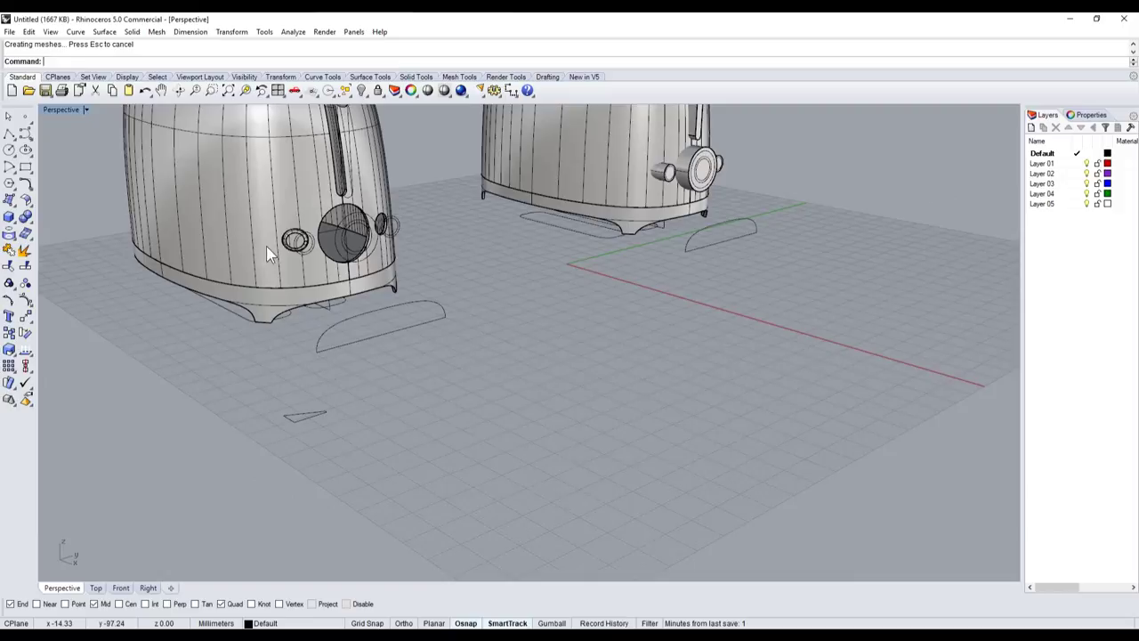
- Switch the Perspective view to Shaded and orbit to a low side view of the toasters
{"action": "left_click", "coordinate": [410, 90]}
{"action": "right_click_drag", "start_coordinate": [284, 225], "coordinate": [394, 267]}
{"action": "scroll", "coordinate": [395, 267], "scroll_direction": "up", "scroll_amount": 3}
{"action": "scroll", "coordinate": [394, 267], "scroll_direction": "down", "scroll_amount": 1}
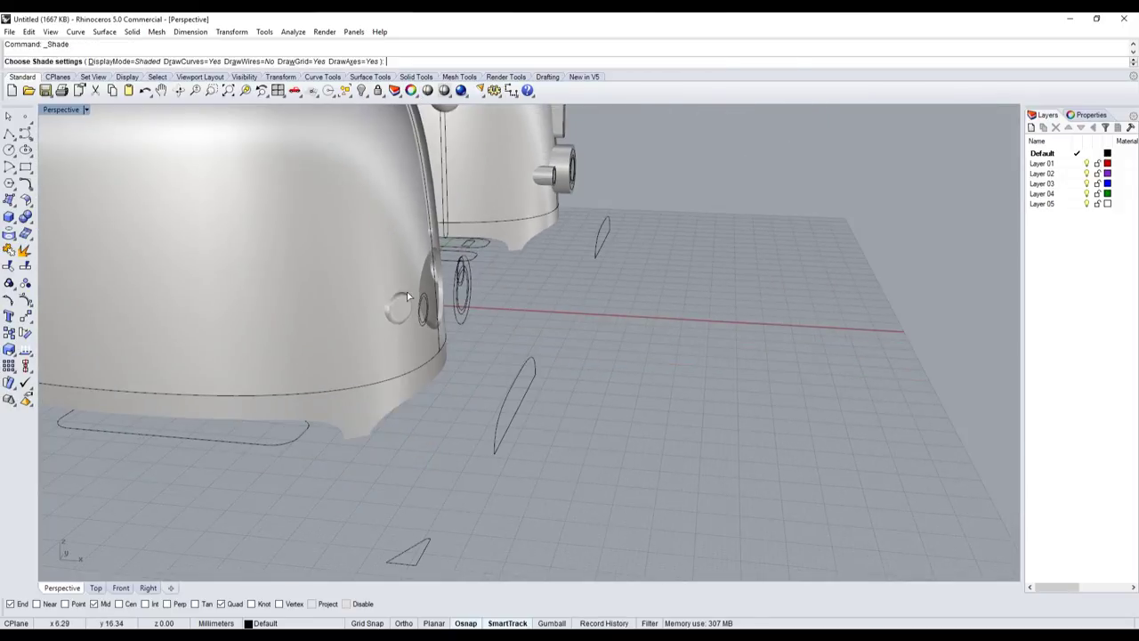
{"action": "scroll", "coordinate": [410, 303], "scroll_direction": "up", "scroll_amount": 4}
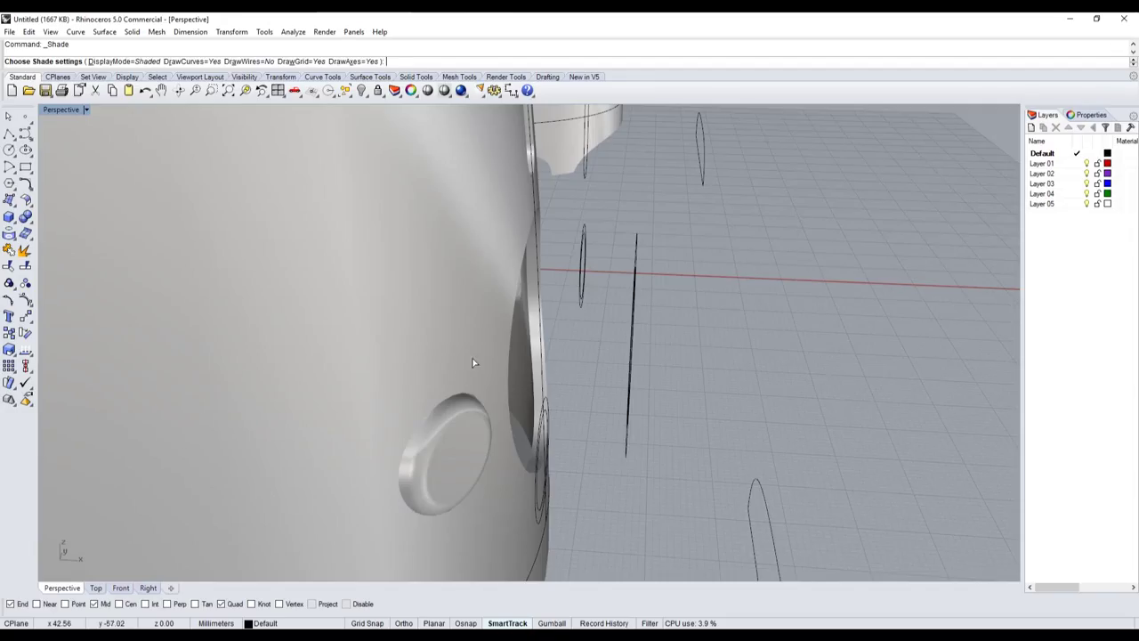
{"action": "scroll", "coordinate": [483, 346], "scroll_direction": "down", "scroll_amount": 5}
- Check the knob solid, then orbit to a frontal view of the nearer toaster
{"action": "scroll", "coordinate": [550, 401], "scroll_direction": "down", "scroll_amount": 4}
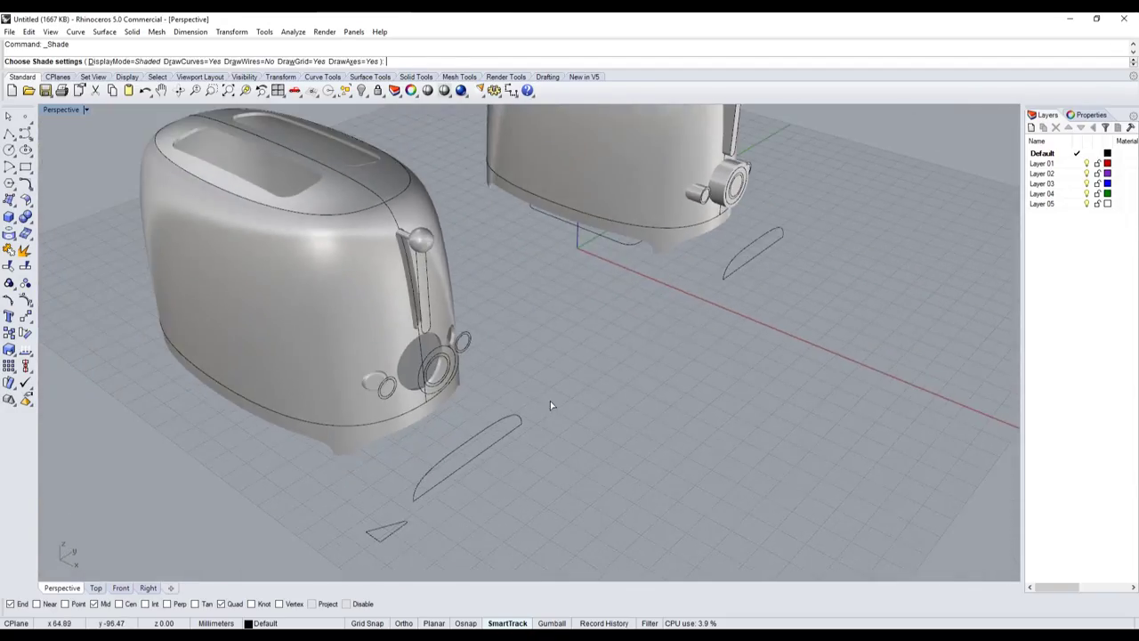
{"action": "scroll", "coordinate": [551, 399], "scroll_direction": "down", "scroll_amount": 2}
{"action": "scroll", "coordinate": [479, 420], "scroll_direction": "up", "scroll_amount": 5}
{"action": "scroll", "coordinate": [437, 463], "scroll_direction": "up", "scroll_amount": 3}
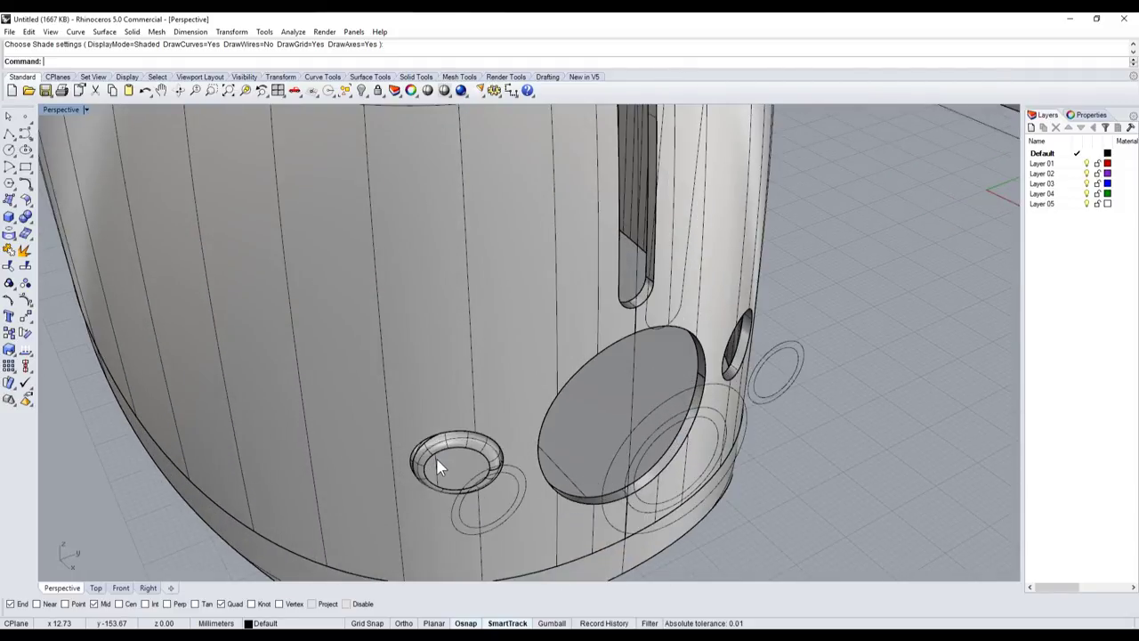
{"action": "left_click", "coordinate": [437, 456]}
{"action": "scroll", "coordinate": [437, 453], "scroll_direction": "down", "scroll_amount": 5}
{"action": "left_click", "coordinate": [312, 430]}
{"action": "right_click_drag", "start_coordinate": [311, 430], "coordinate": [197, 435]}
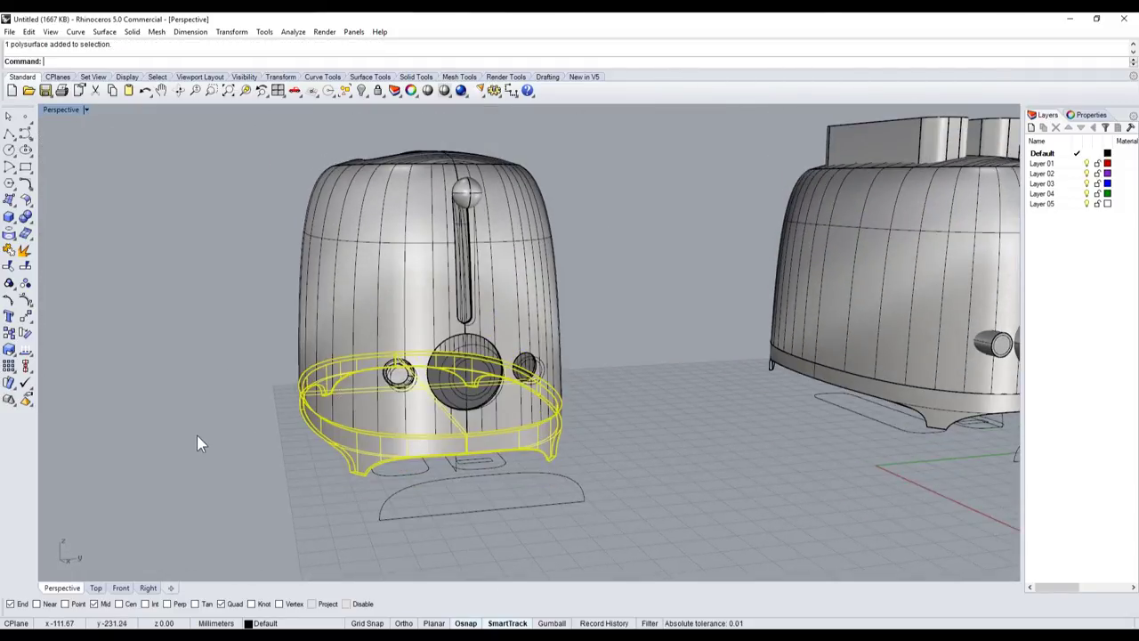
{"action": "left_click", "coordinate": [197, 435]}
- Fillet the left button hole's rim edge with a 0.1 radius
{"action": "left_click", "coordinate": [33, 231]}
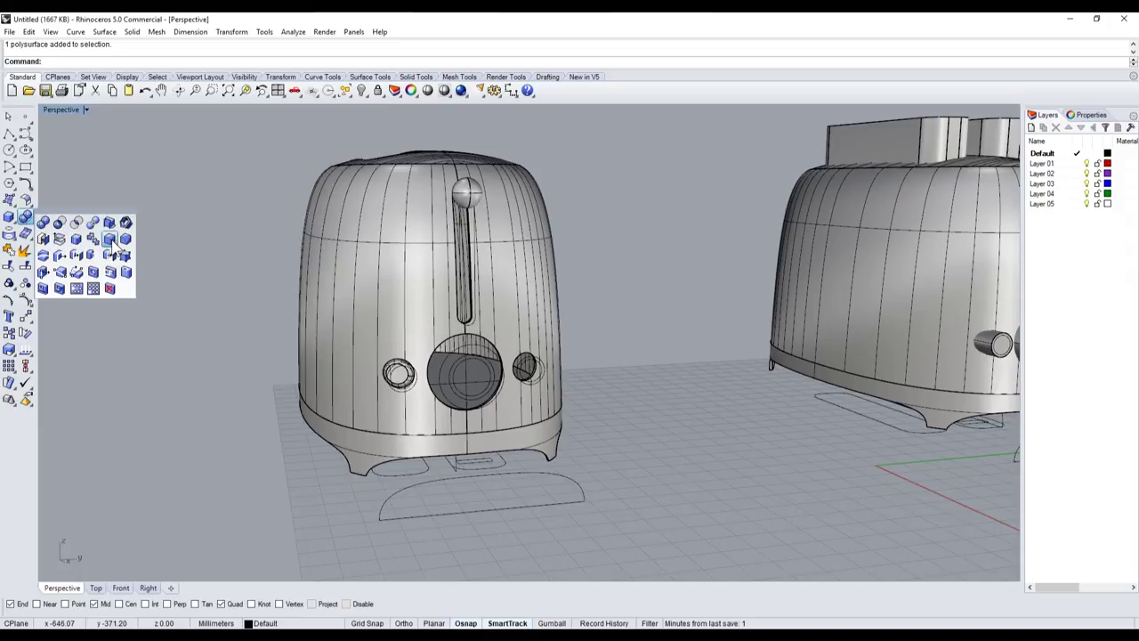
{"action": "left_click", "coordinate": [101, 239]}
{"action": "type", "text": "0.05"}
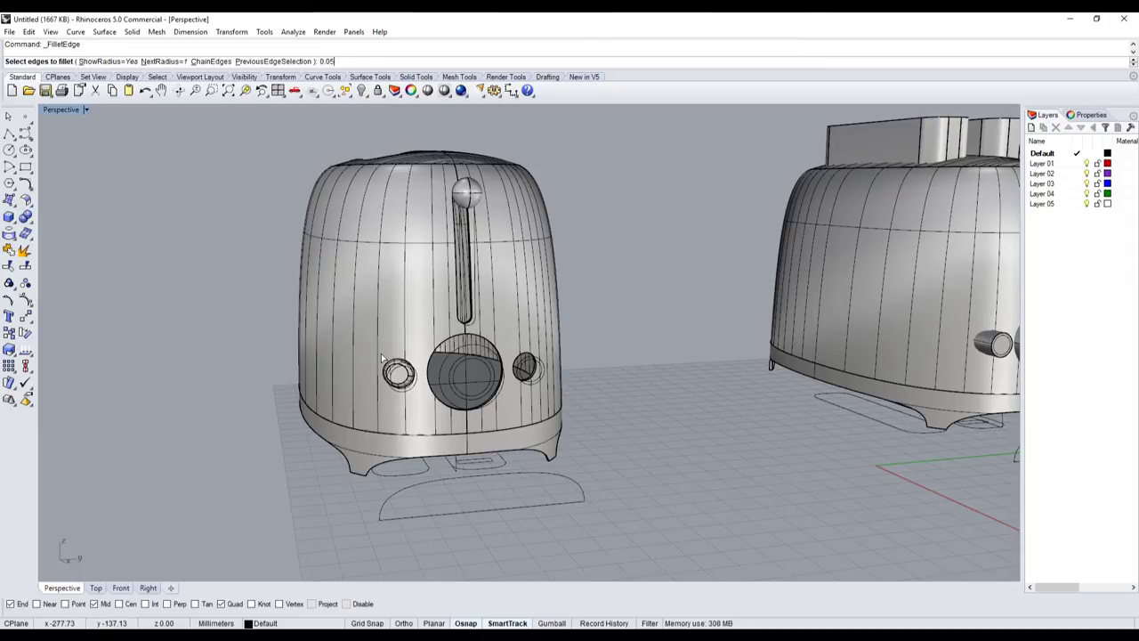
{"action": "key", "text": "BackSpace"}
{"action": "key", "text": "BackSpace"}
{"action": "type", "text": "1"}
{"action": "key", "text": "Return"}
{"action": "scroll", "coordinate": [383, 359], "scroll_direction": "up", "scroll_amount": 3}
{"action": "scroll", "coordinate": [382, 358], "scroll_direction": "up", "scroll_amount": 3}
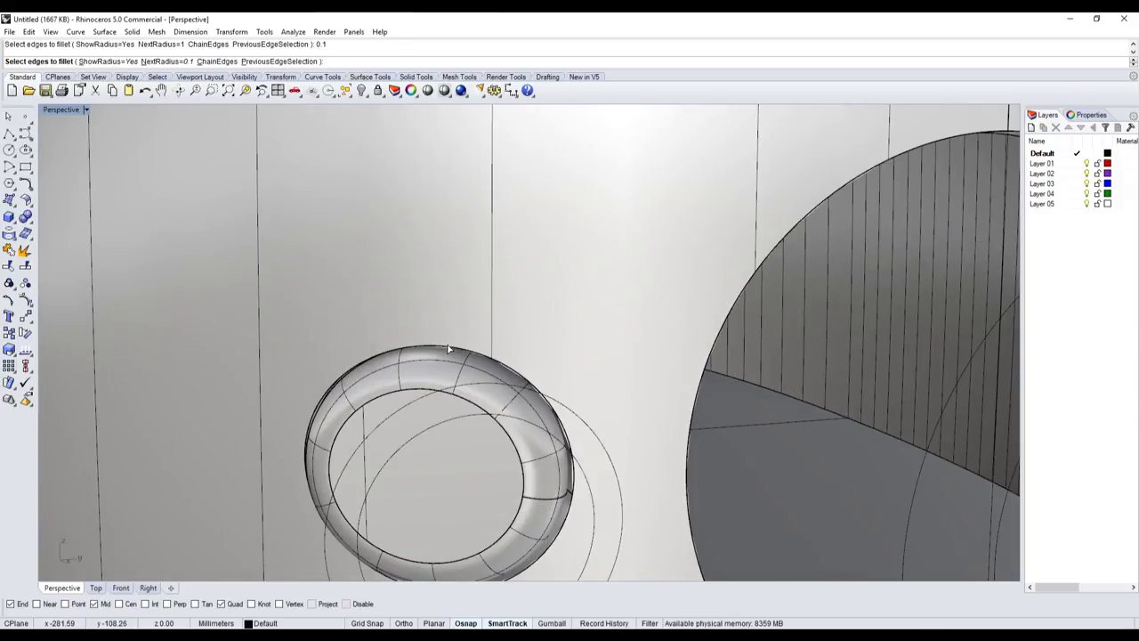
{"action": "left_click", "coordinate": [448, 347]}
{"action": "key", "text": "Return"}
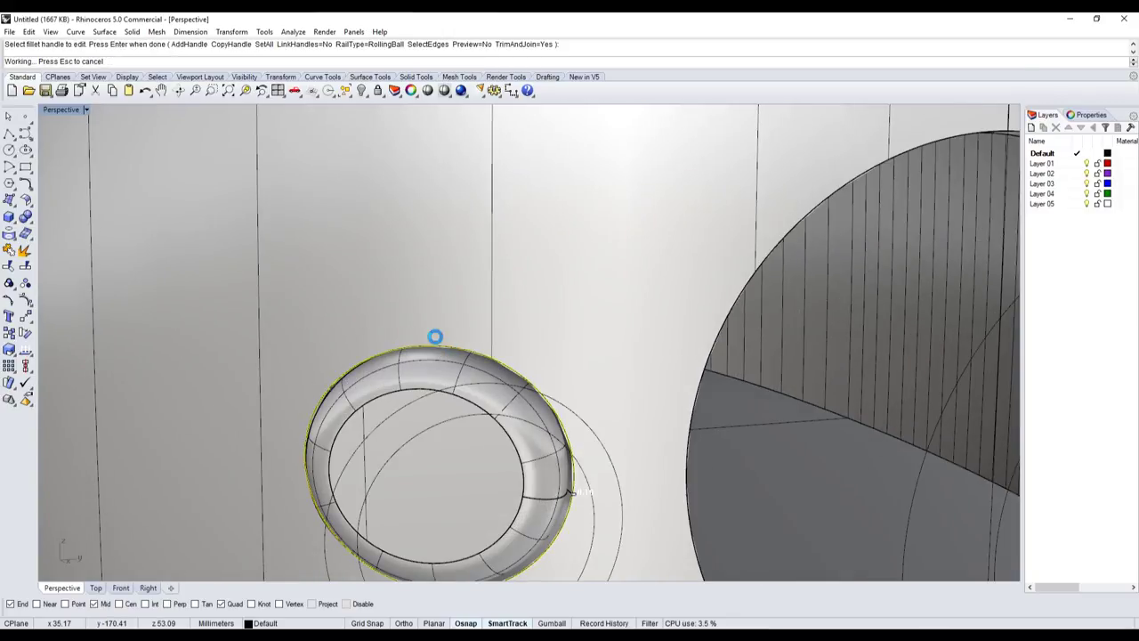
{"action": "key", "text": "Return"}
{"action": "scroll", "coordinate": [430, 330], "scroll_direction": "down", "scroll_amount": 5}
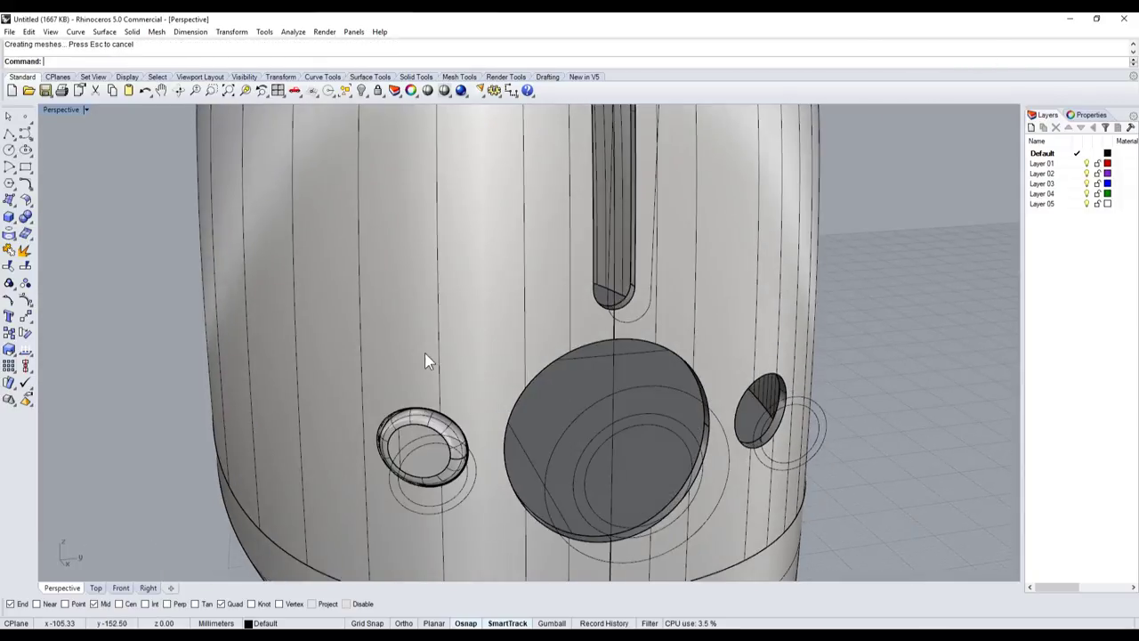
- Switch to Shaded display and review the rounded rim
{"action": "left_click", "coordinate": [428, 90]}
{"action": "scroll", "coordinate": [450, 222], "scroll_direction": "down", "scroll_amount": 2}
{"action": "scroll", "coordinate": [424, 353], "scroll_direction": "up", "scroll_amount": 3}
{"action": "scroll", "coordinate": [385, 311], "scroll_direction": "up", "scroll_amount": 2}
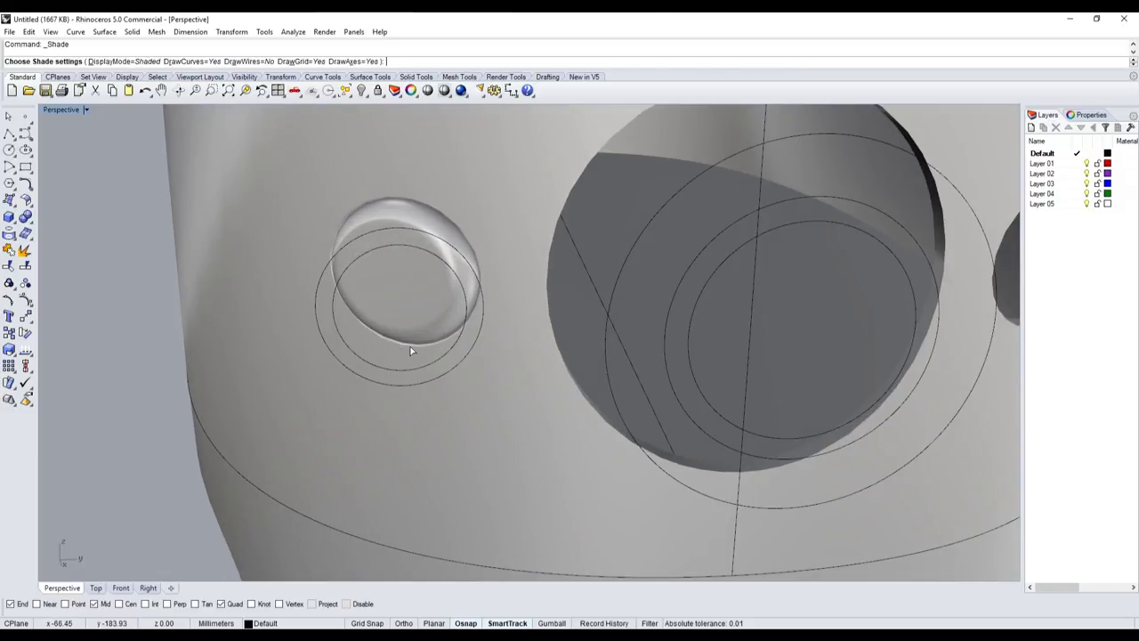
{"action": "scroll", "coordinate": [444, 236], "scroll_direction": "down", "scroll_amount": 4}
{"action": "key", "text": "Escape"}
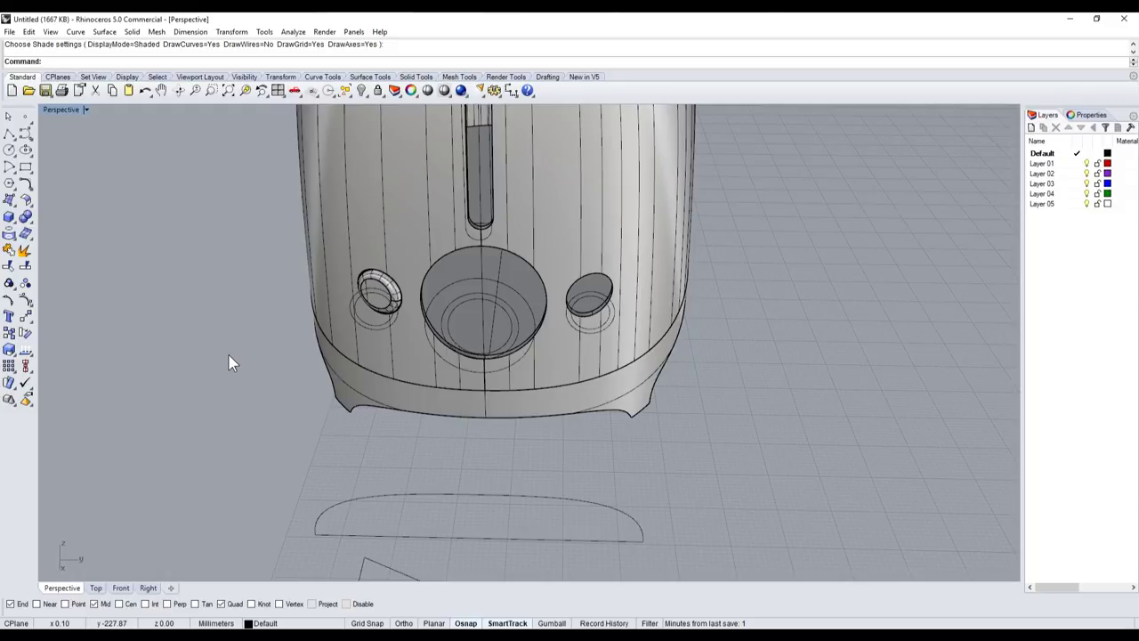
- Undo and redo the knob-edge fillet, orbiting closer to the front knob
{"action": "key", "text": "ctrl+z"}
{"action": "right_click_drag", "start_coordinate": [212, 356], "coordinate": [352, 353]}
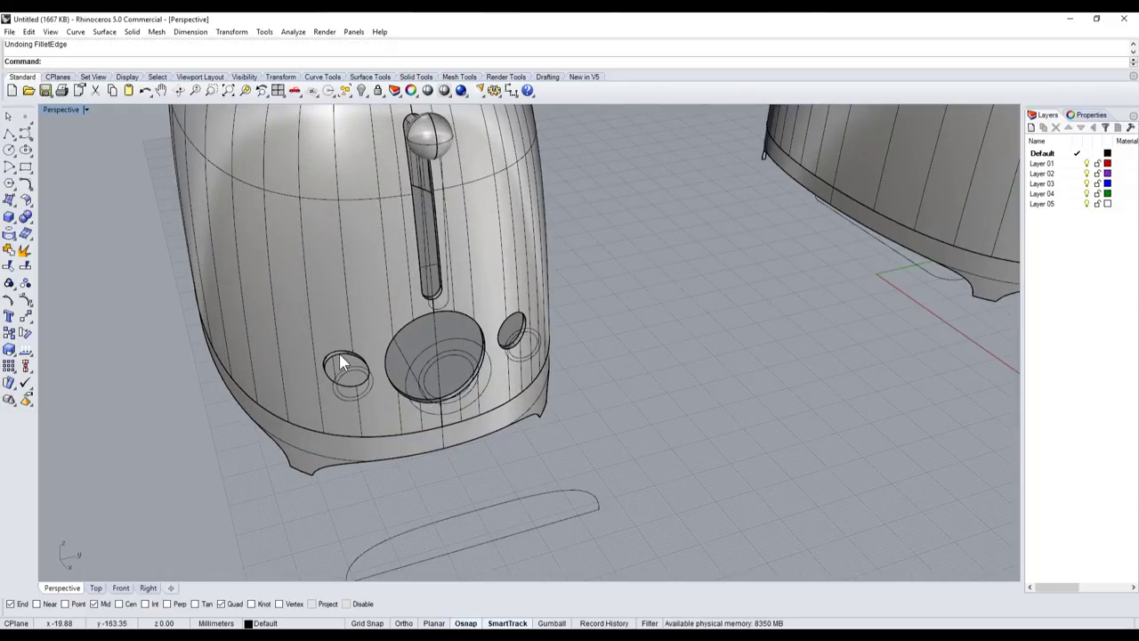
{"action": "key", "text": "ctrl+y"}
{"action": "mouse_move", "coordinate": [219, 459]}
{"action": "right_mouse_down"}
{"action": "mouse_move", "coordinate": [368, 348]}
{"action": "mouse_move", "coordinate": [420, 325]}
{"action": "right_mouse_up"}
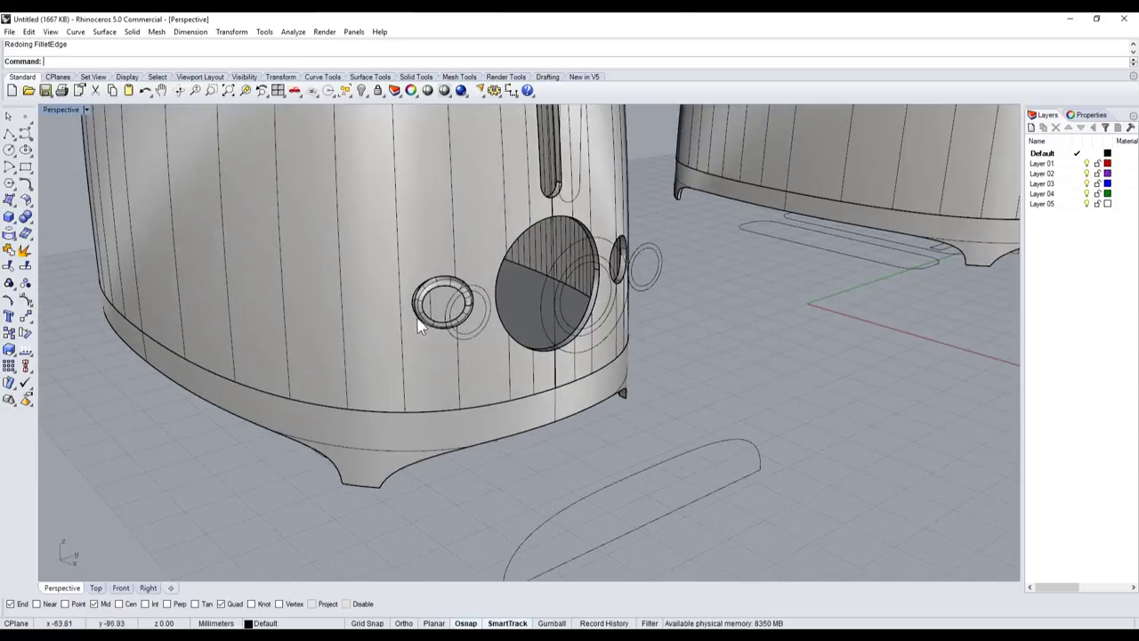
{"action": "scroll", "coordinate": [420, 326], "scroll_direction": "up", "scroll_amount": 5}
- Sub-select only the left knob's rounded ring surface and bring up the object-layer options
{"action": "left_click", "coordinate": [435, 242]}
{"action": "scroll", "coordinate": [435, 242], "scroll_direction": "down", "scroll_amount": 3}
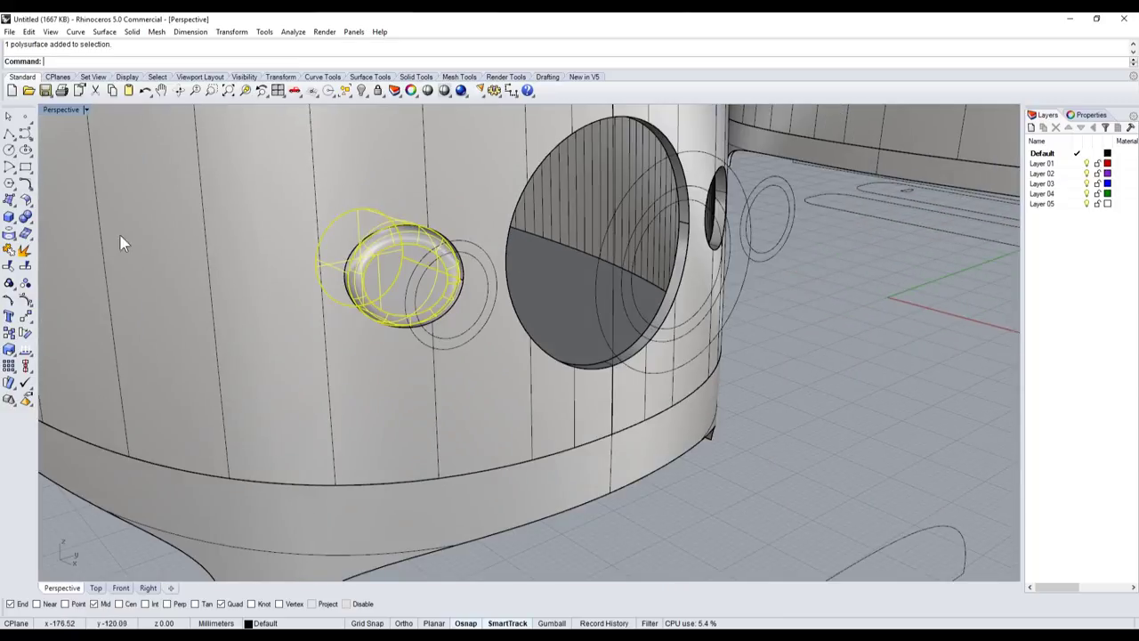
{"action": "scroll", "coordinate": [407, 194], "scroll_direction": "up", "scroll_amount": 3}
{"action": "scroll", "coordinate": [388, 307], "scroll_direction": "up", "scroll_amount": 3}
{"action": "left_click", "coordinate": [400, 307], "text": "ctrl"}
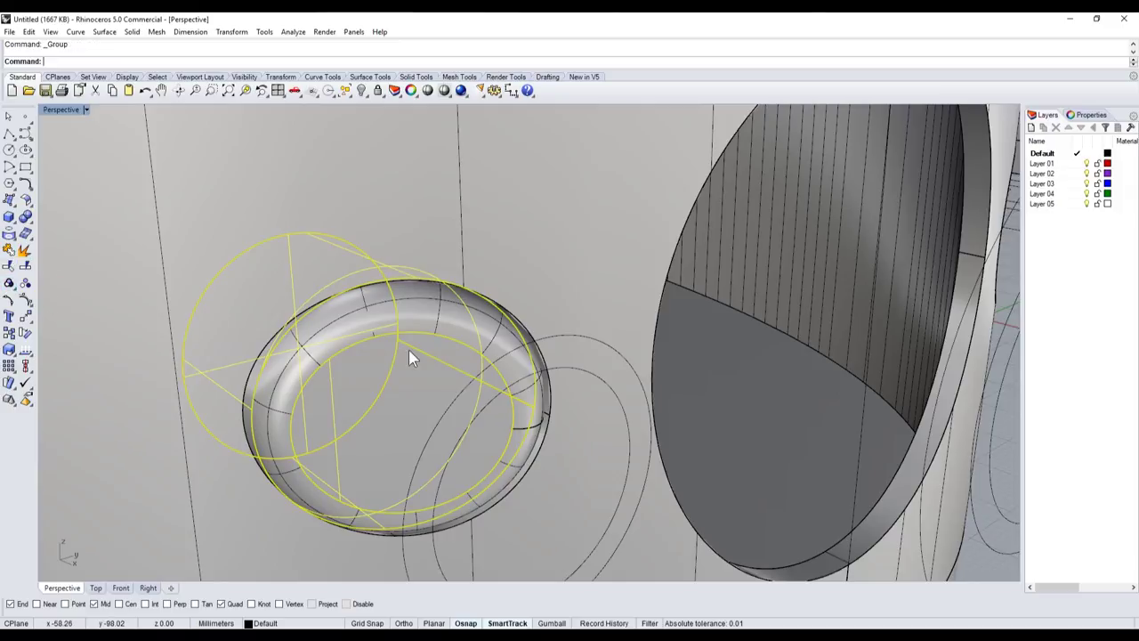
{"action": "left_click", "coordinate": [435, 303], "text": "ctrl+shift"}
{"action": "left_click", "coordinate": [405, 331], "text": "ctrl+shift"}
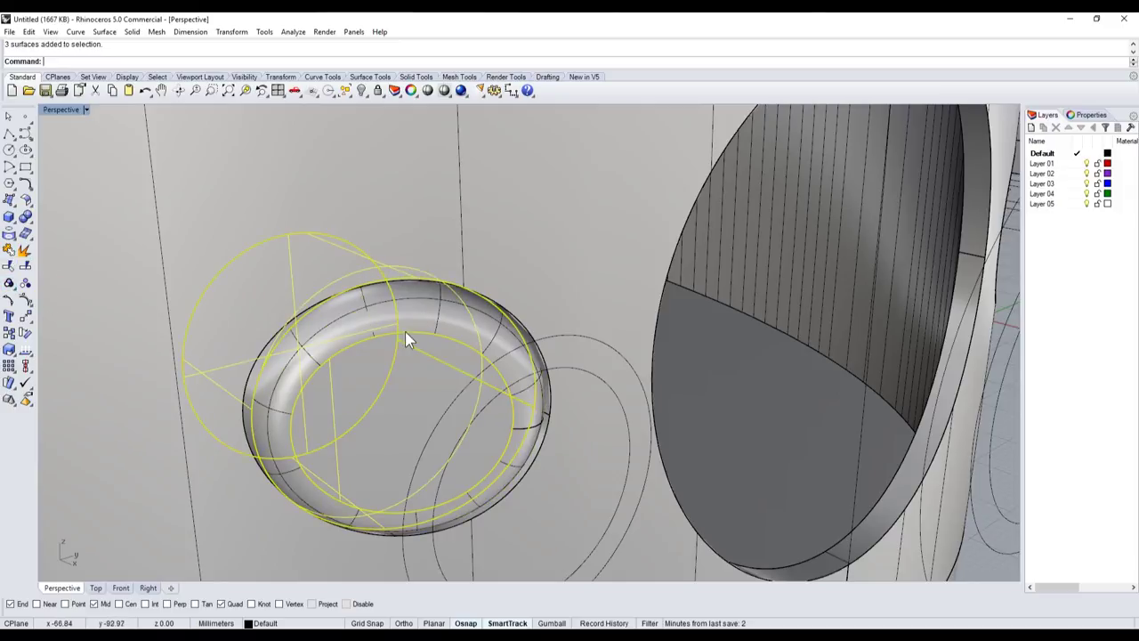
{"action": "left_click", "coordinate": [416, 338], "text": "ctrl+shift"}
{"action": "left_click", "coordinate": [408, 341], "text": "ctrl+shift"}
{"action": "left_click", "coordinate": [408, 297], "text": "ctrl+shift"}
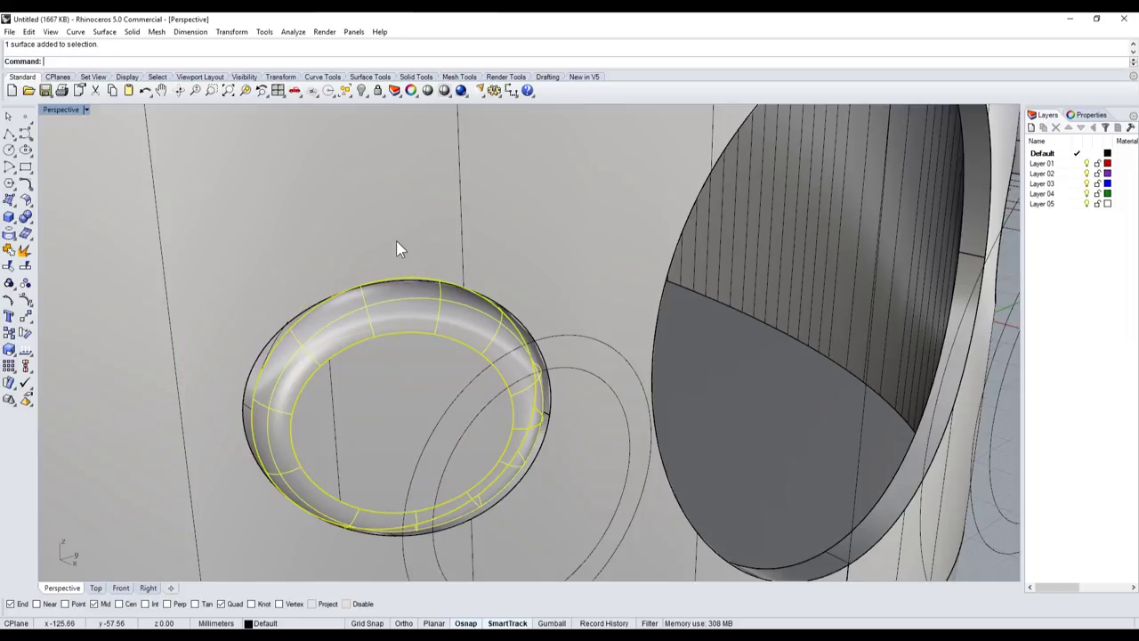
{"action": "left_click", "coordinate": [401, 96]}
- Move the knob ring to red Layer 01 and the knob centre to blue Layer 03
{"action": "left_click", "coordinate": [403, 111]}
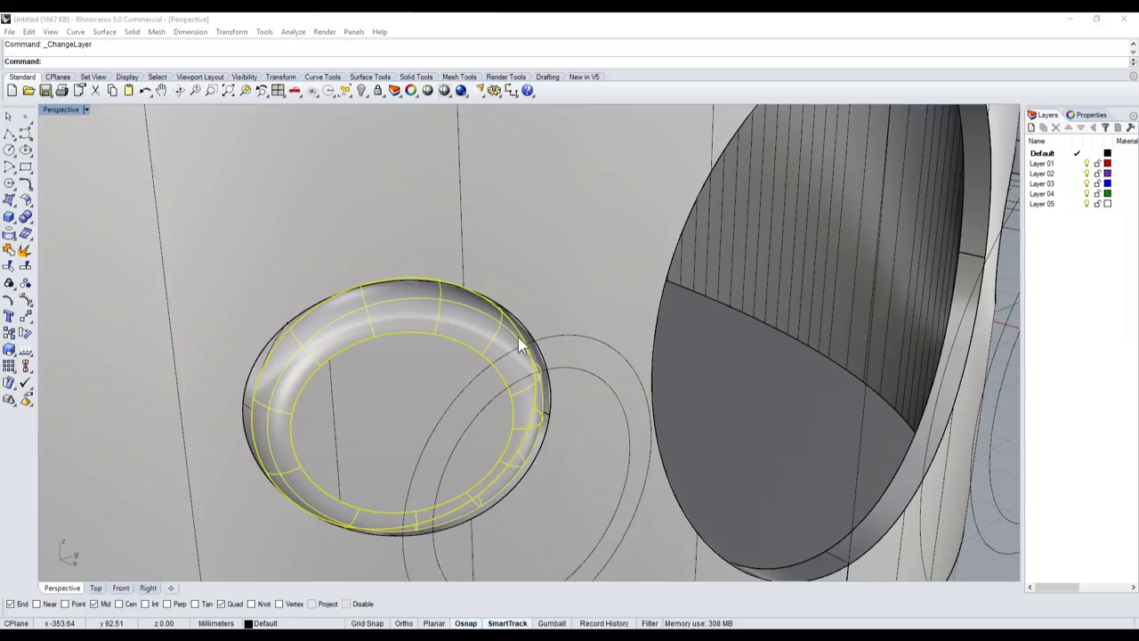
{"action": "double_click", "coordinate": [505, 295]}
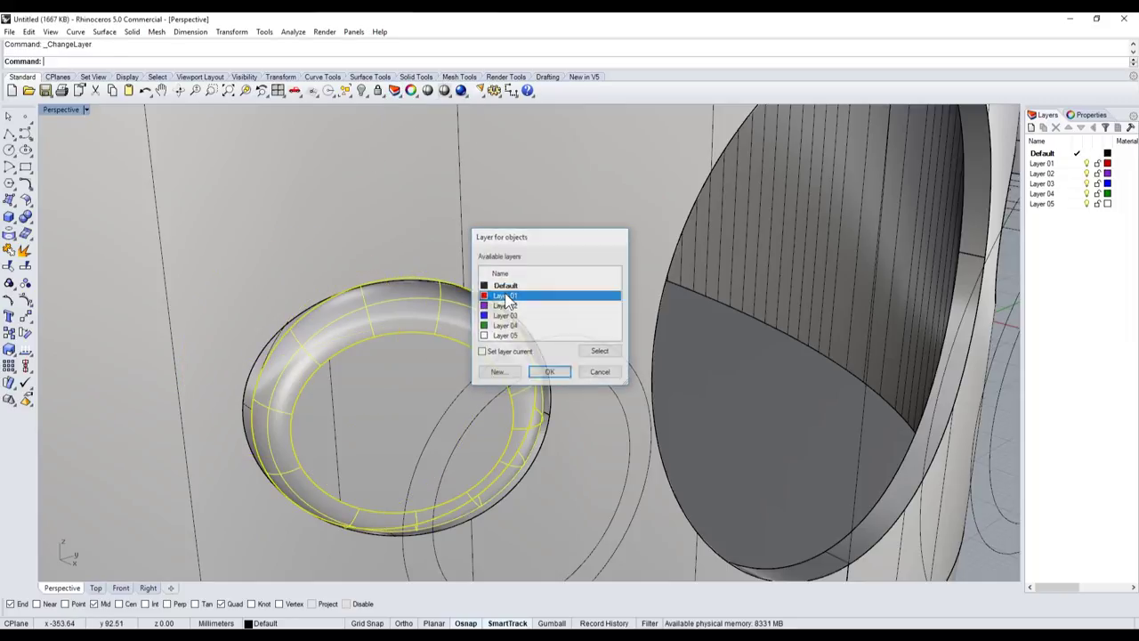
{"action": "left_click", "coordinate": [400, 94]}
{"action": "left_click", "coordinate": [402, 110]}
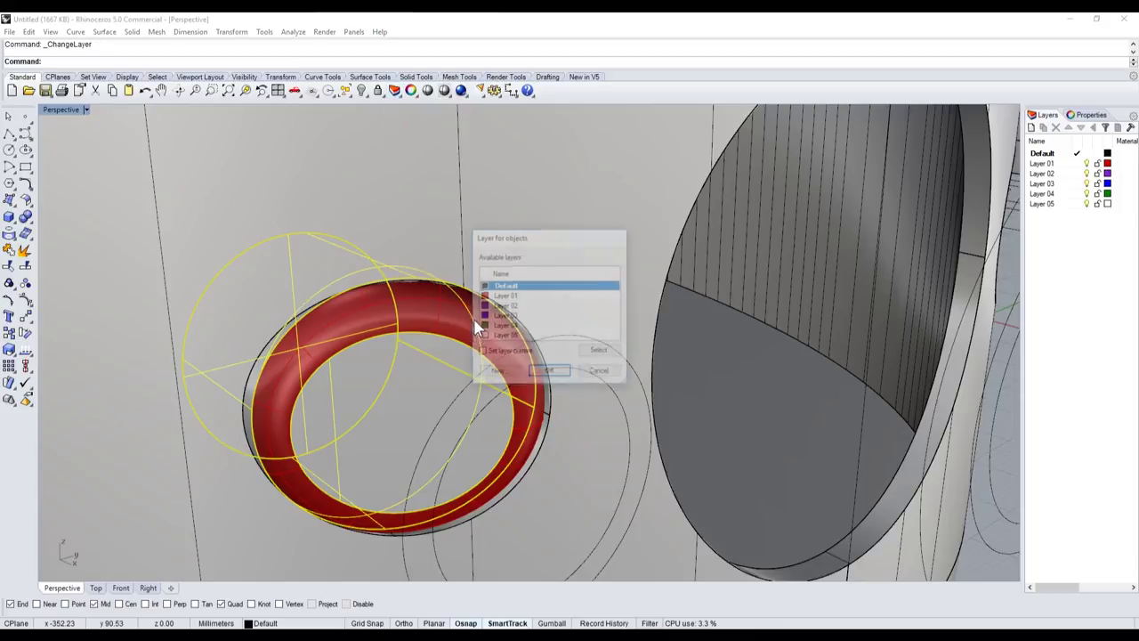
{"action": "double_click", "coordinate": [505, 315]}
- Clear the selection, then select the knob's blue centre surfaces together with the red ring
{"action": "scroll", "coordinate": [394, 323], "scroll_direction": "down", "scroll_amount": 5}
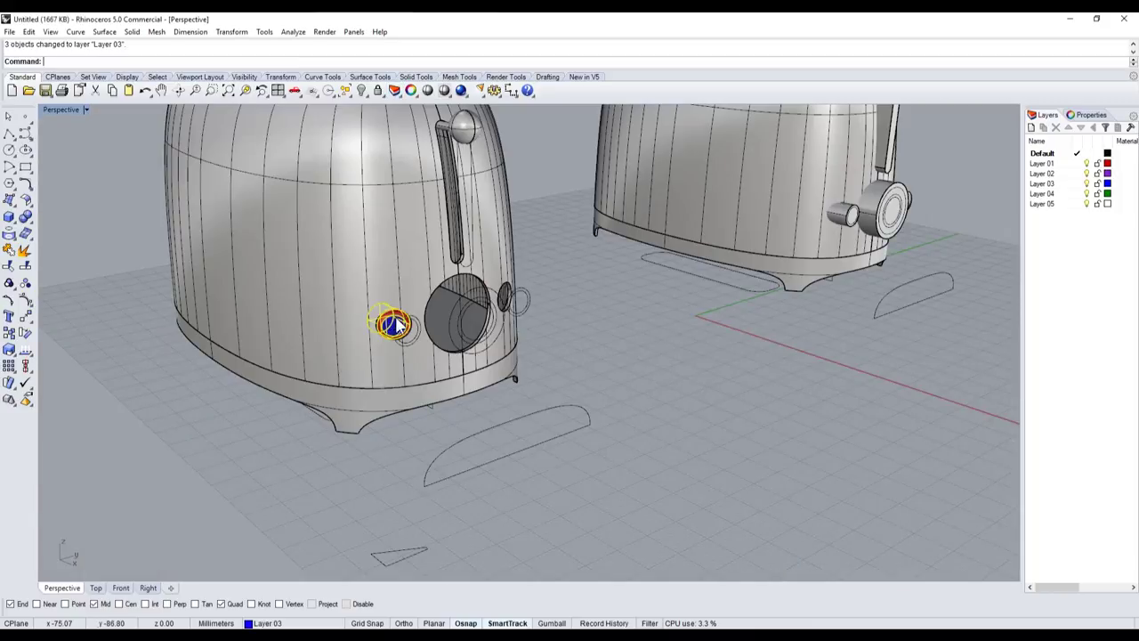
{"action": "key", "text": "Escape"}
{"action": "scroll", "coordinate": [272, 309], "scroll_direction": "up", "scroll_amount": 3}
{"action": "scroll", "coordinate": [366, 313], "scroll_direction": "up", "scroll_amount": 2}
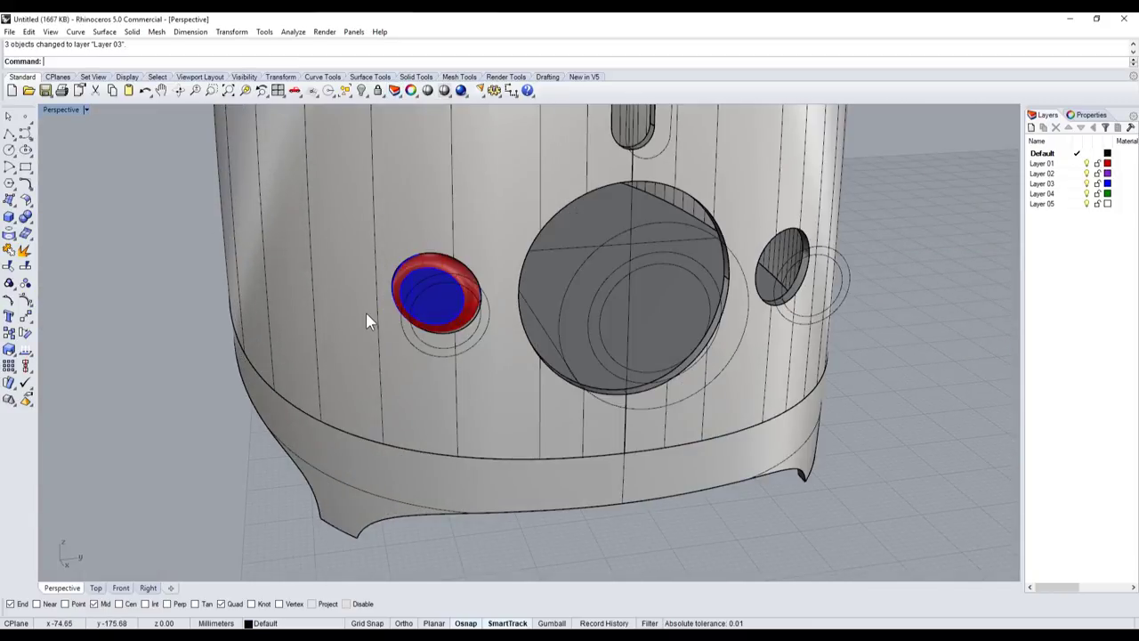
{"action": "scroll", "coordinate": [258, 345], "scroll_direction": "down", "scroll_amount": 3}
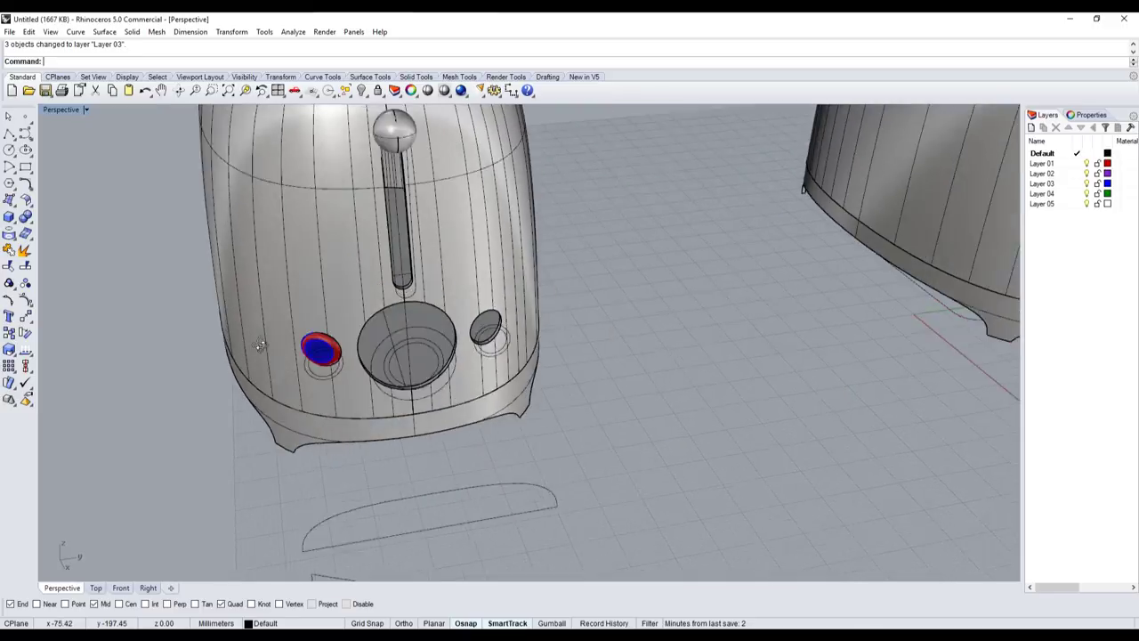
{"action": "scroll", "coordinate": [260, 345], "scroll_direction": "up", "scroll_amount": 1}
{"action": "scroll", "coordinate": [339, 372], "scroll_direction": "up", "scroll_amount": 3}
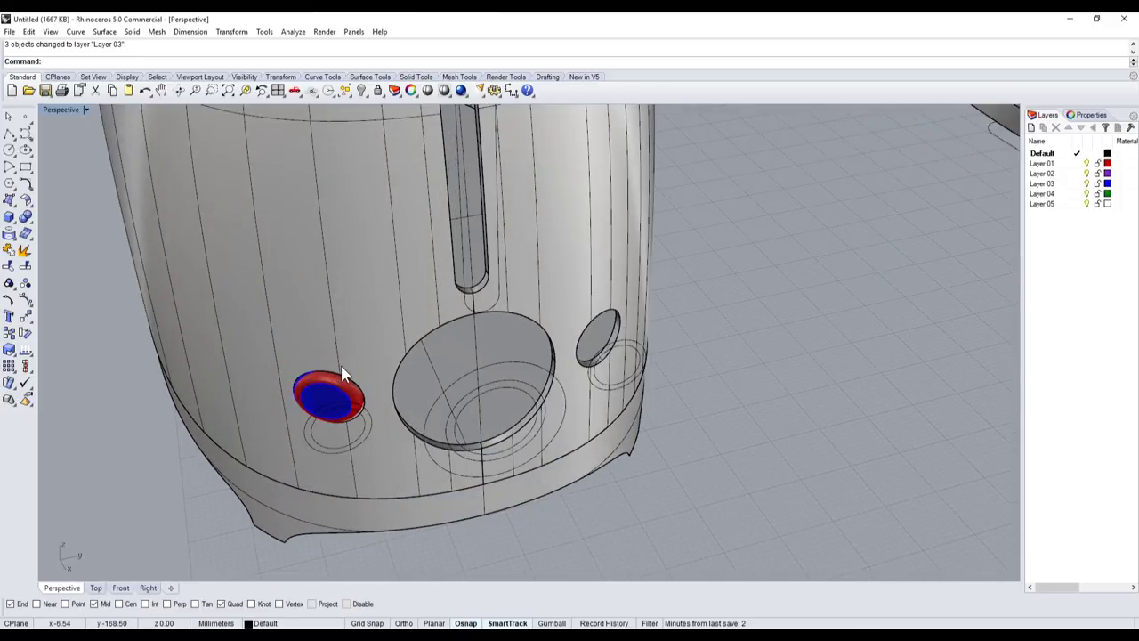
{"action": "scroll", "coordinate": [343, 373], "scroll_direction": "down", "scroll_amount": 2}
{"action": "scroll", "coordinate": [399, 366], "scroll_direction": "up", "scroll_amount": 3}
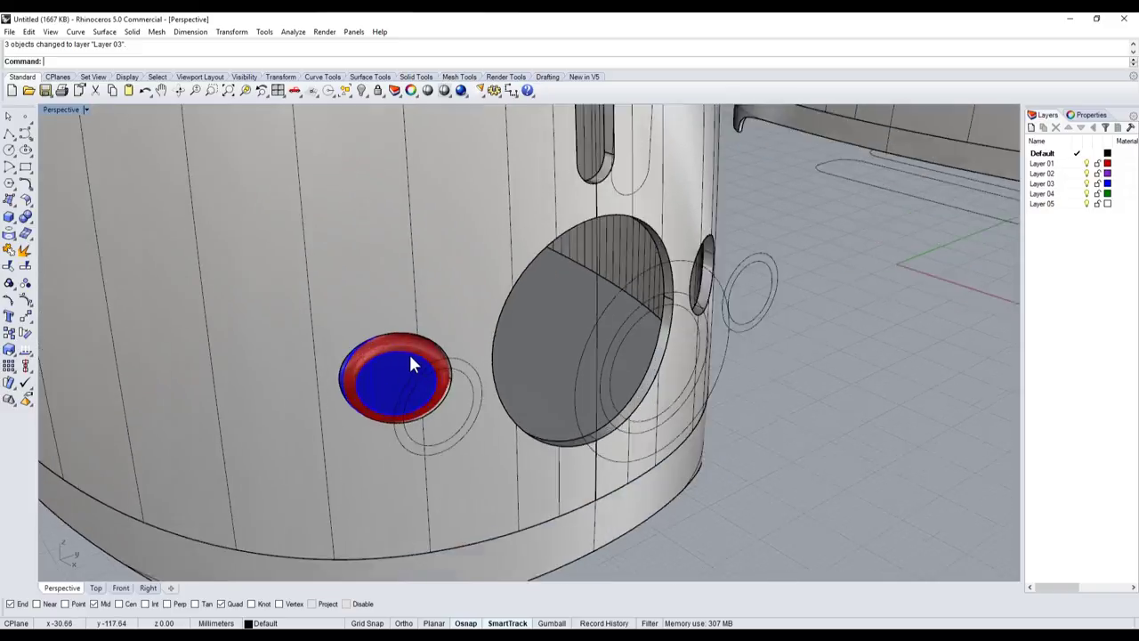
{"action": "scroll", "coordinate": [409, 364], "scroll_direction": "up", "scroll_amount": 2}
{"action": "left_click", "coordinate": [399, 381]}
{"action": "scroll", "coordinate": [397, 374], "scroll_direction": "down", "scroll_amount": 3}
{"action": "scroll", "coordinate": [386, 372], "scroll_direction": "up", "scroll_amount": 3}
{"action": "left_click", "coordinate": [392, 356]}
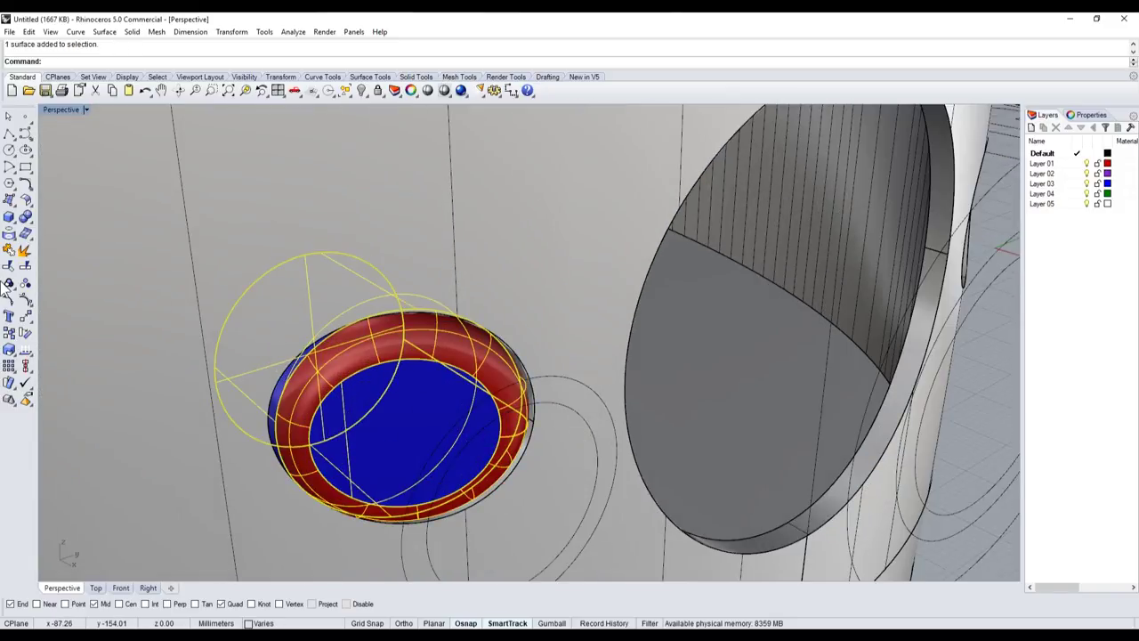
- Group the red-and-blue knob's parts and return to the four-view layout
{"action": "left_click", "coordinate": [9, 283]}
{"action": "double_click", "coordinate": [84, 109]}
{"action": "scroll", "coordinate": [276, 222], "scroll_direction": "down", "scroll_amount": 2}
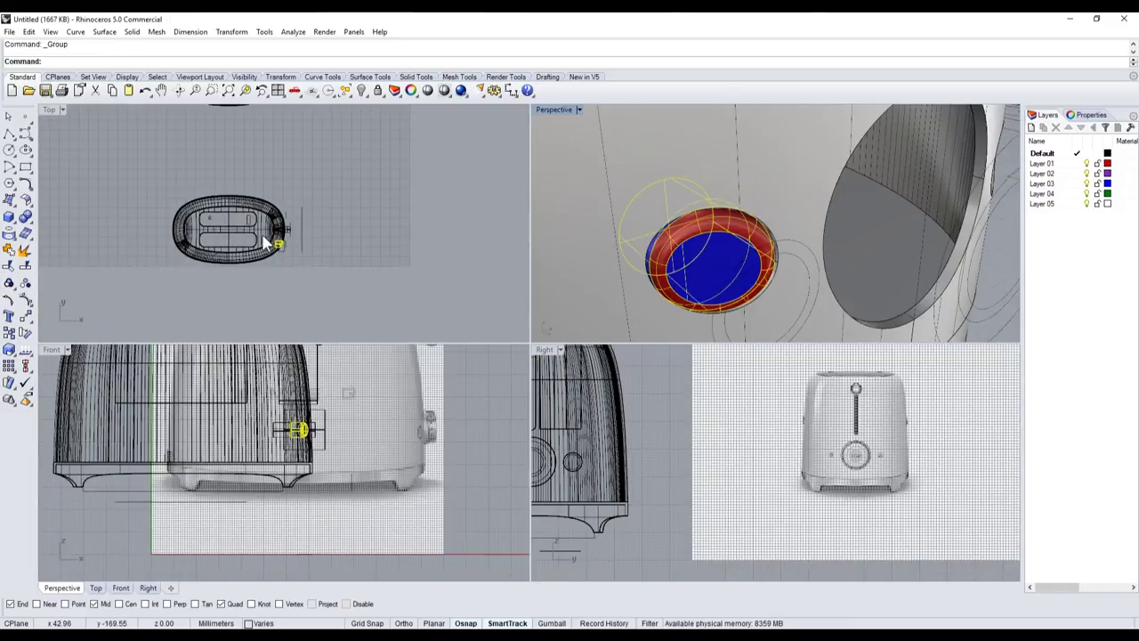
{"action": "scroll", "coordinate": [302, 236], "scroll_direction": "up", "scroll_amount": 4}
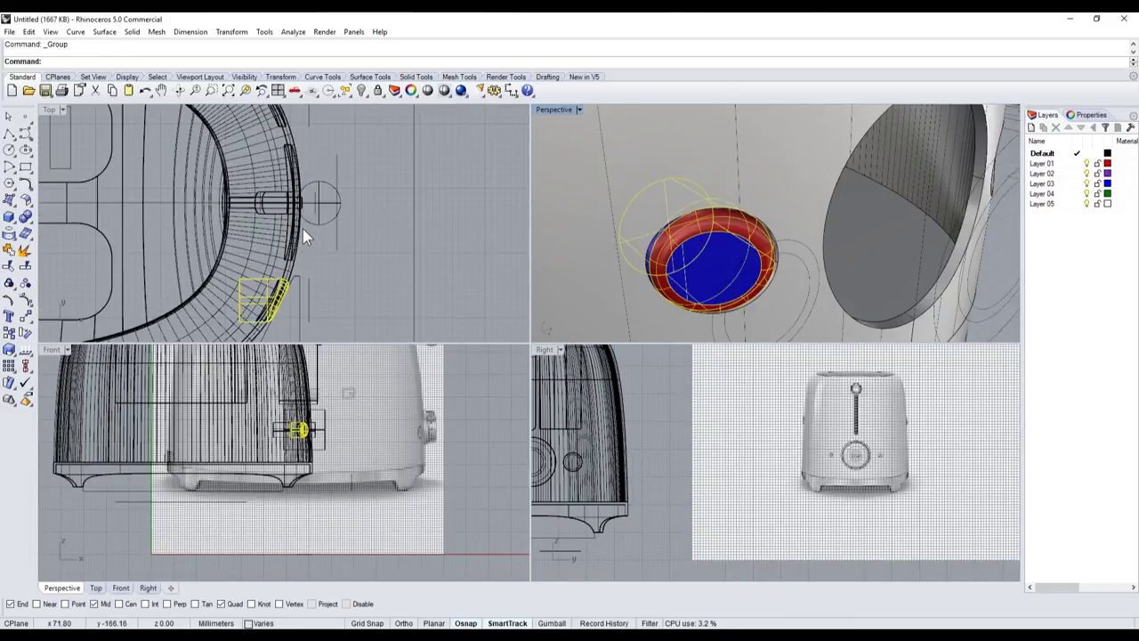
- Mirror the knob group across the dial centre in the Top view
{"action": "left_click", "coordinate": [25, 318]}
{"action": "left_click", "coordinate": [127, 324]}
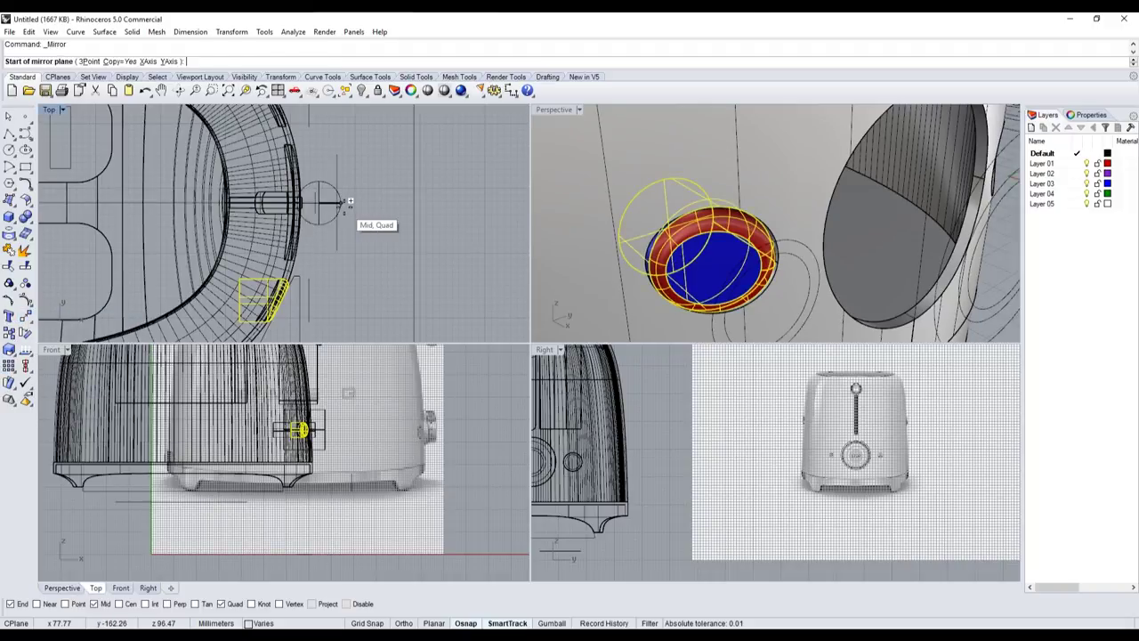
{"action": "left_click", "coordinate": [340, 203]}
{"action": "left_click", "coordinate": [380, 213]}
{"action": "scroll", "coordinate": [381, 221], "scroll_direction": "up", "scroll_amount": 2}
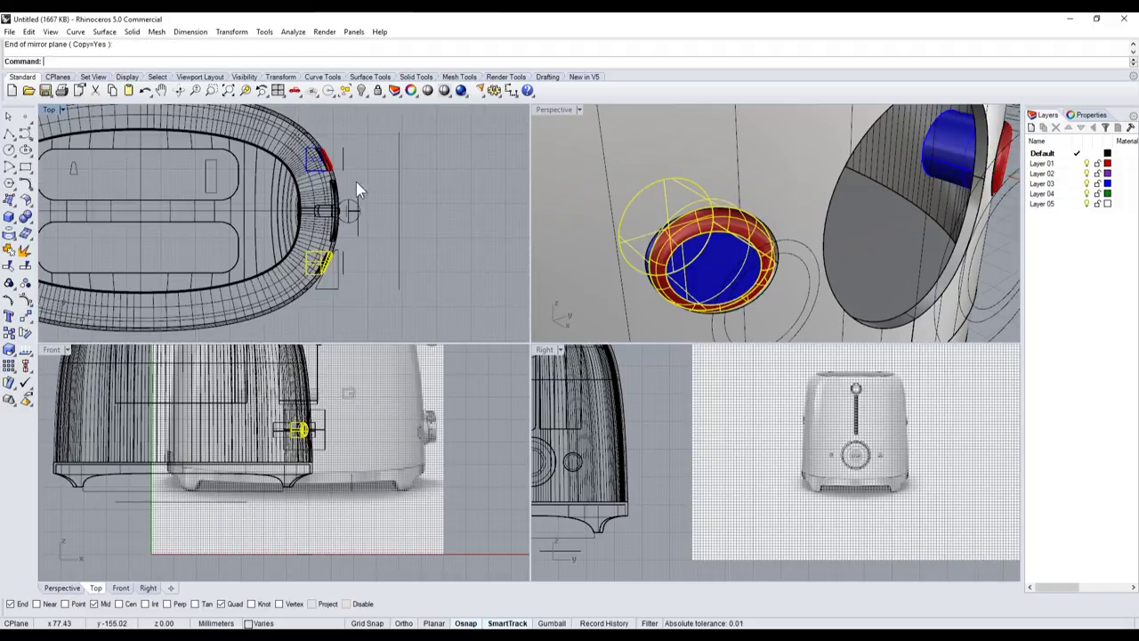
{"action": "scroll", "coordinate": [356, 182], "scroll_direction": "up", "scroll_amount": 2}
- Copy both coloured knobs from the curve end onto the second toaster
{"action": "left_click", "coordinate": [301, 156]}
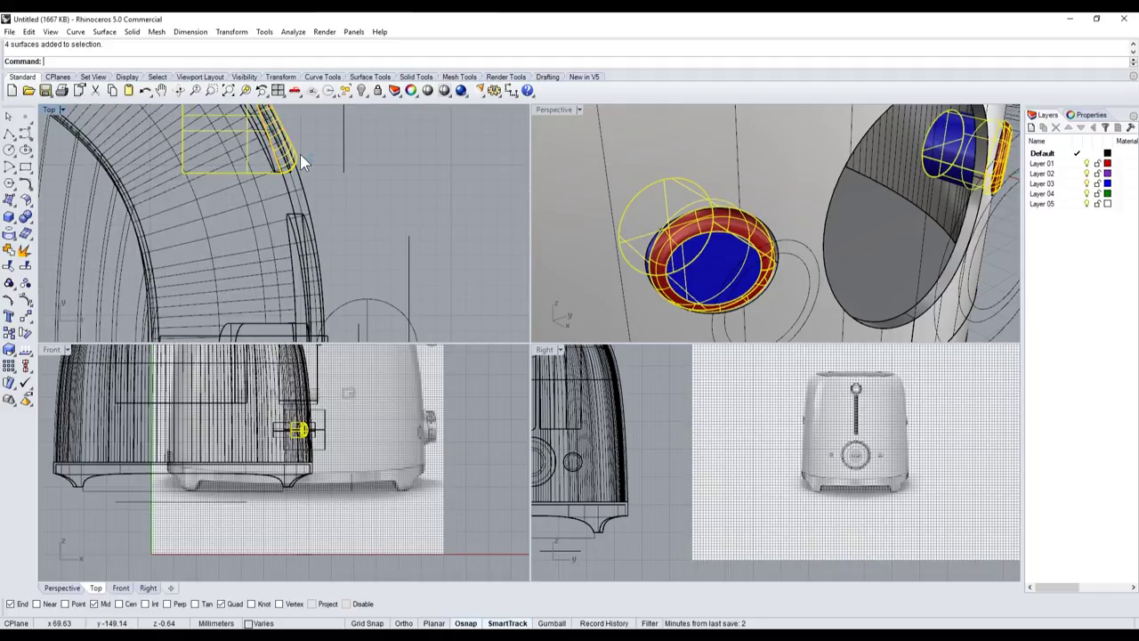
{"action": "double_click", "coordinate": [548, 109]}
{"action": "scroll", "coordinate": [389, 283], "scroll_direction": "down", "scroll_amount": 3}
{"action": "scroll", "coordinate": [389, 283], "scroll_direction": "up", "scroll_amount": 2}
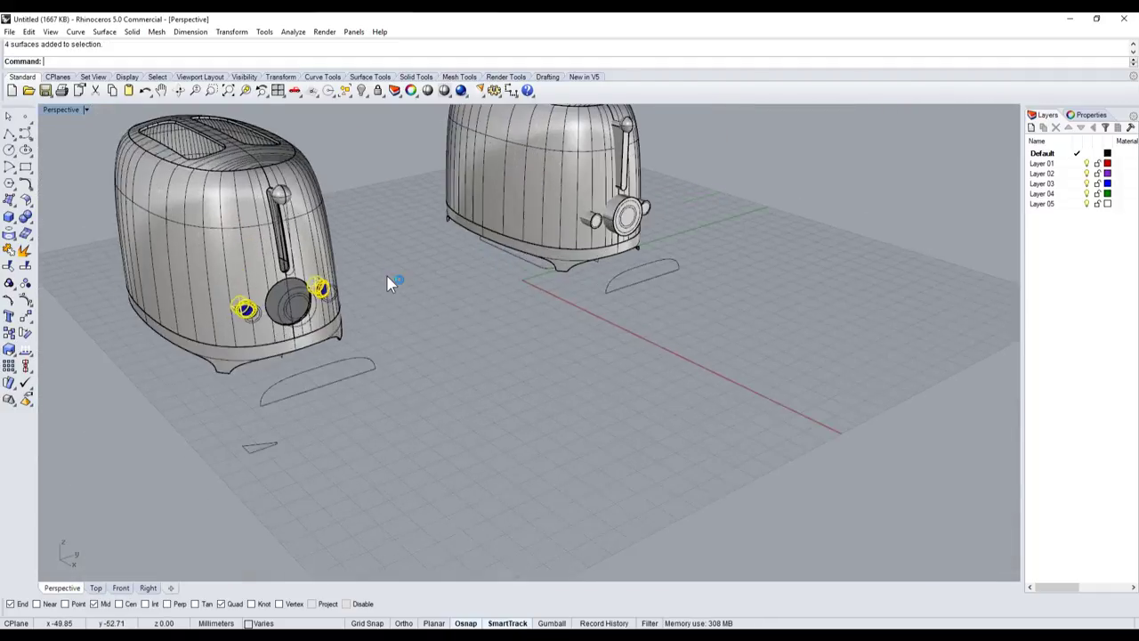
{"action": "scroll", "coordinate": [388, 283], "scroll_direction": "up", "scroll_amount": 2}
{"action": "left_click", "coordinate": [12, 333]}
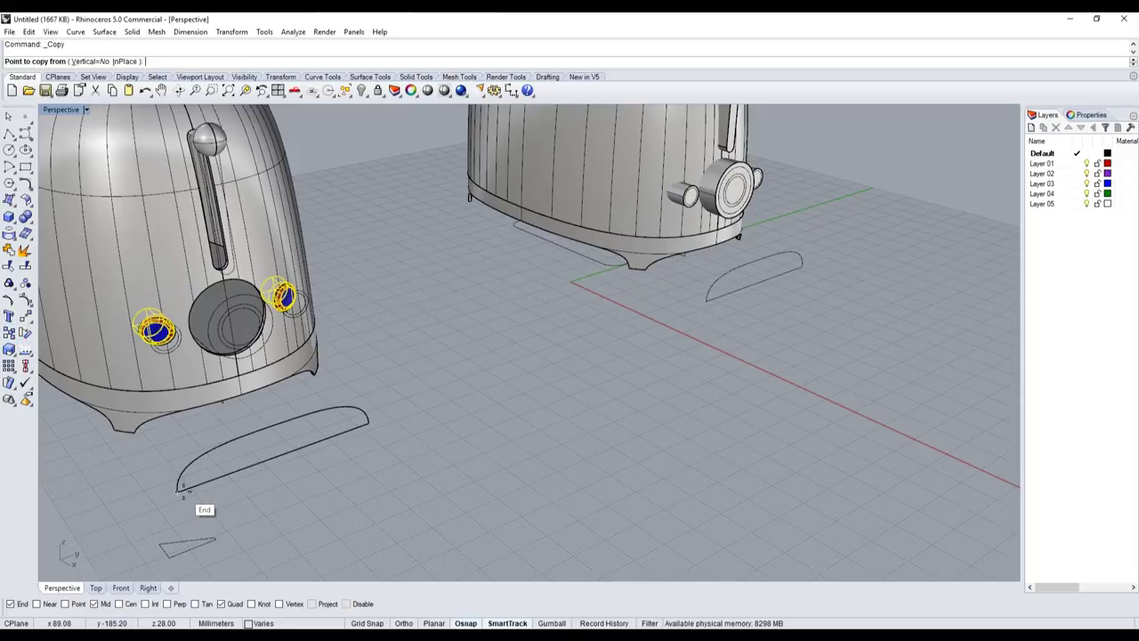
{"action": "left_click", "coordinate": [179, 491]}
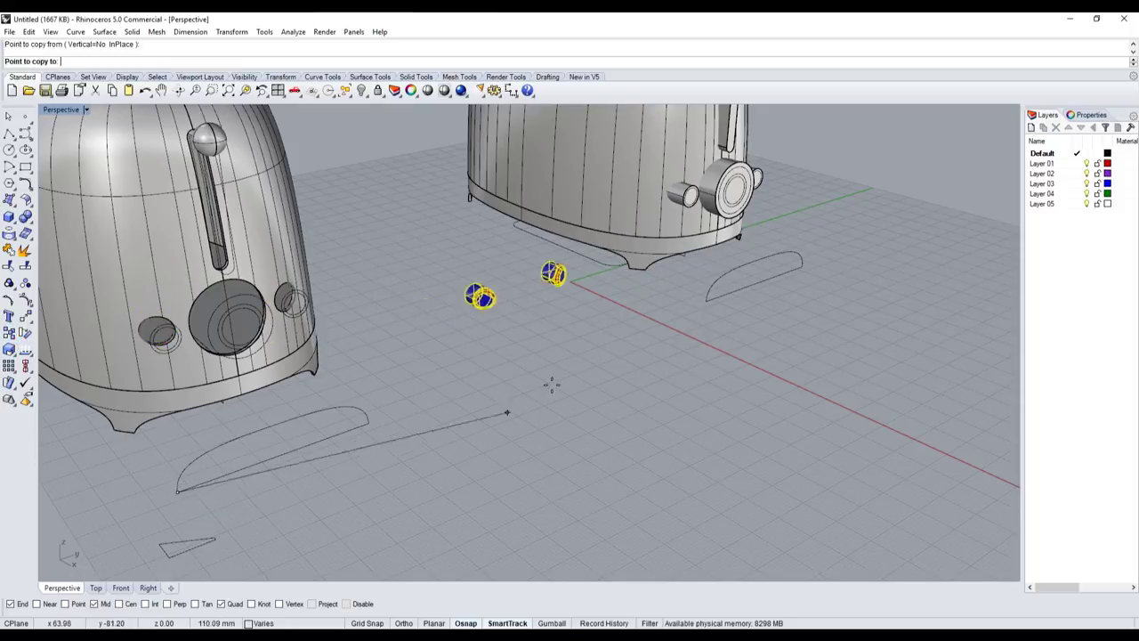
{"action": "left_click", "coordinate": [708, 302]}
{"action": "key", "text": "Return"}
- Hide the old plain knob cylinder, then show it again
{"action": "scroll", "coordinate": [683, 196], "scroll_direction": "up", "scroll_amount": 3}
{"action": "left_click", "coordinate": [681, 150]}
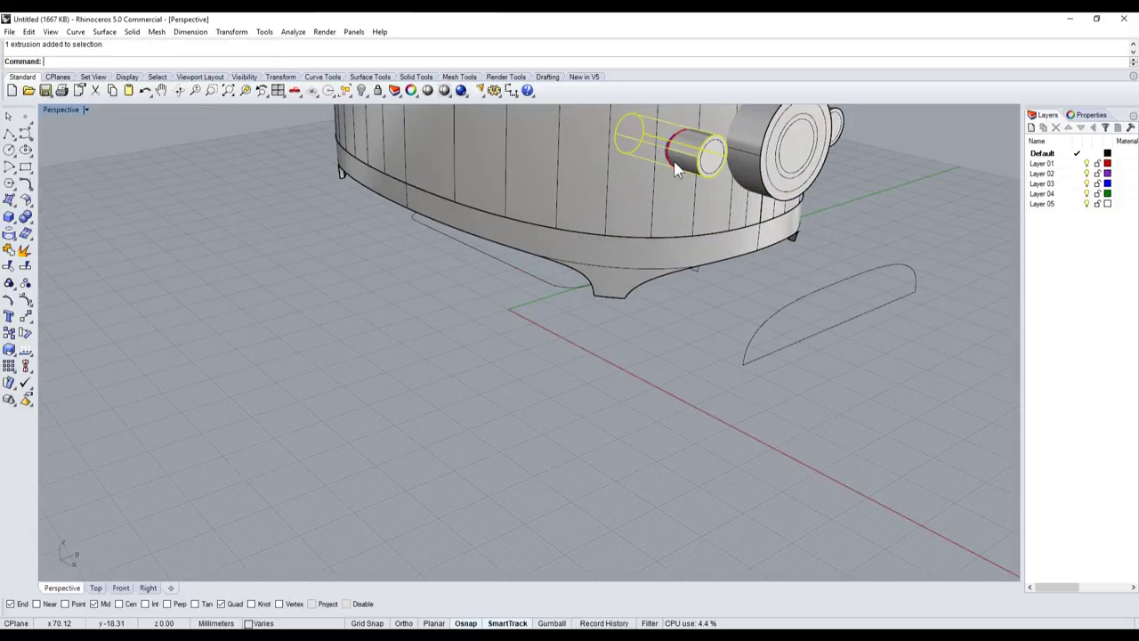
{"action": "left_click", "coordinate": [362, 93]}
{"action": "scroll", "coordinate": [624, 356], "scroll_direction": "down", "scroll_amount": 3}
{"action": "scroll", "coordinate": [644, 296], "scroll_direction": "down", "scroll_amount": 2}
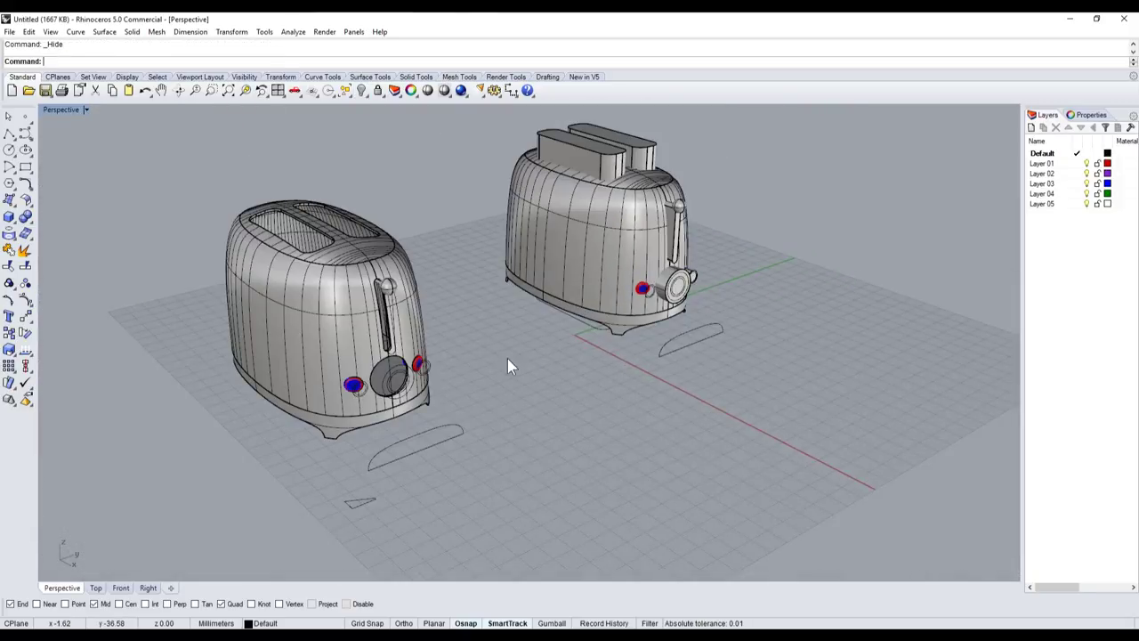
{"action": "scroll", "coordinate": [369, 381], "scroll_direction": "up", "scroll_amount": 3}
{"action": "scroll", "coordinate": [369, 381], "scroll_direction": "up", "scroll_amount": 1}
{"action": "right_click", "coordinate": [357, 94]}
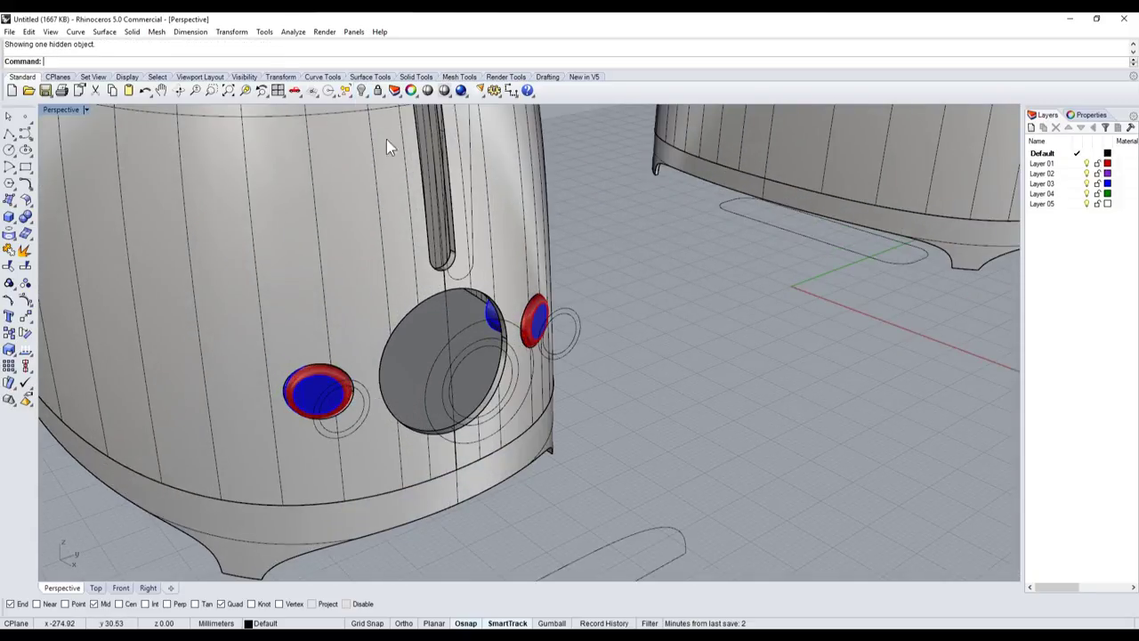
{"action": "scroll", "coordinate": [386, 143], "scroll_direction": "down", "scroll_amount": 3}
{"action": "scroll", "coordinate": [567, 306], "scroll_direction": "up", "scroll_amount": 3}
- Pick the plain grey knob from the overlapping objects and hide it
{"action": "left_click", "coordinate": [514, 344]}
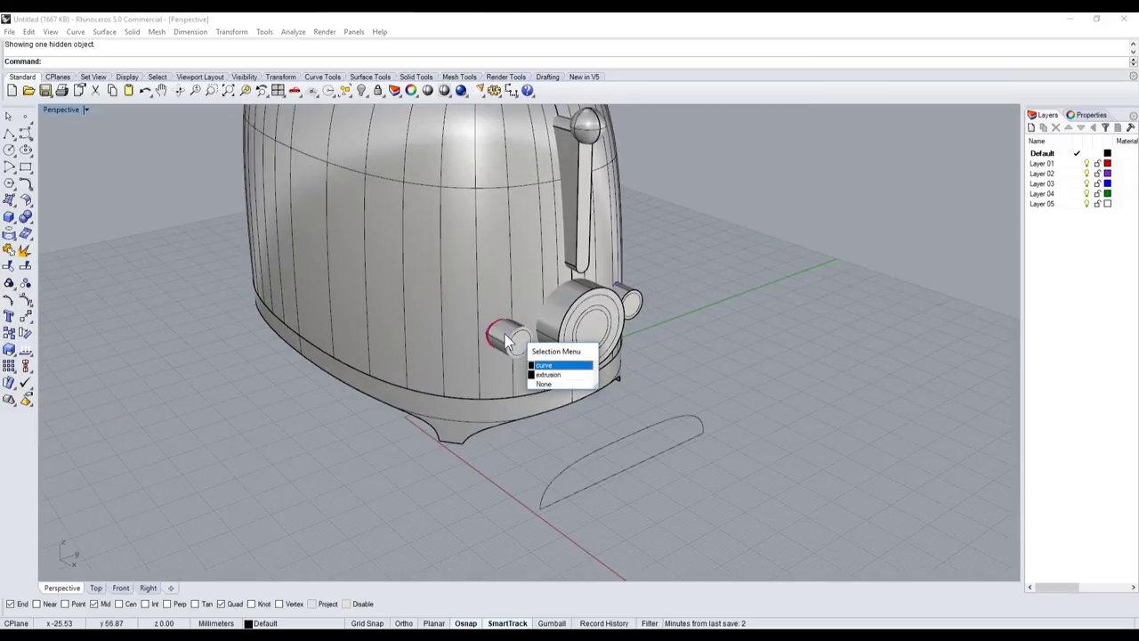
{"action": "left_click", "coordinate": [545, 364]}
{"action": "left_click", "coordinate": [364, 92]}
{"action": "scroll", "coordinate": [371, 399], "scroll_direction": "down", "scroll_amount": 3}
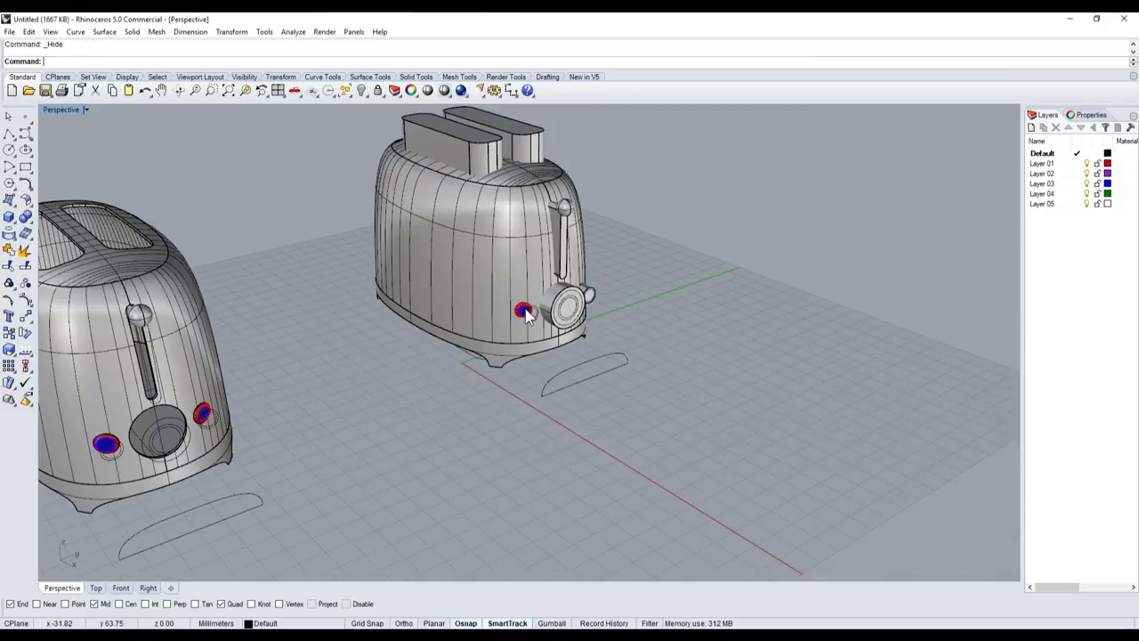
{"action": "scroll", "coordinate": [370, 399], "scroll_direction": "down", "scroll_amount": 1}
{"action": "scroll", "coordinate": [242, 406], "scroll_direction": "up", "scroll_amount": 5}
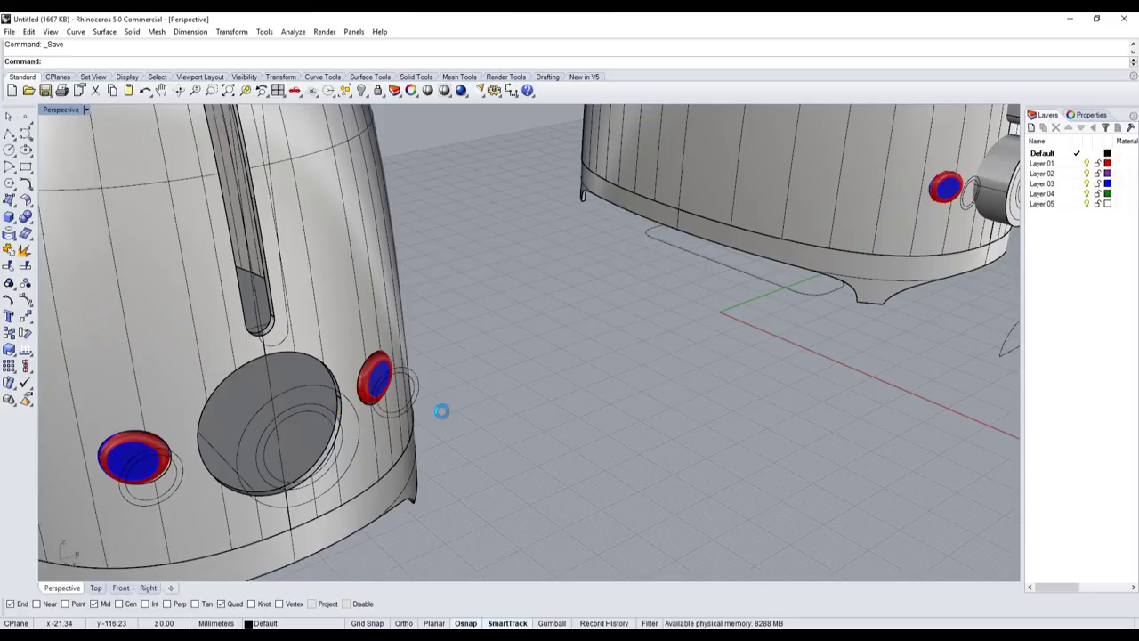
- Select the lever's handle rod from the overlapping parts, excluding the large sphere
{"action": "scroll", "coordinate": [440, 410], "scroll_direction": "down", "scroll_amount": 3}
{"action": "scroll", "coordinate": [429, 405], "scroll_direction": "up", "scroll_amount": 1}
{"action": "scroll", "coordinate": [478, 302], "scroll_direction": "up", "scroll_amount": 4}
{"action": "scroll", "coordinate": [478, 302], "scroll_direction": "down", "scroll_amount": 3}
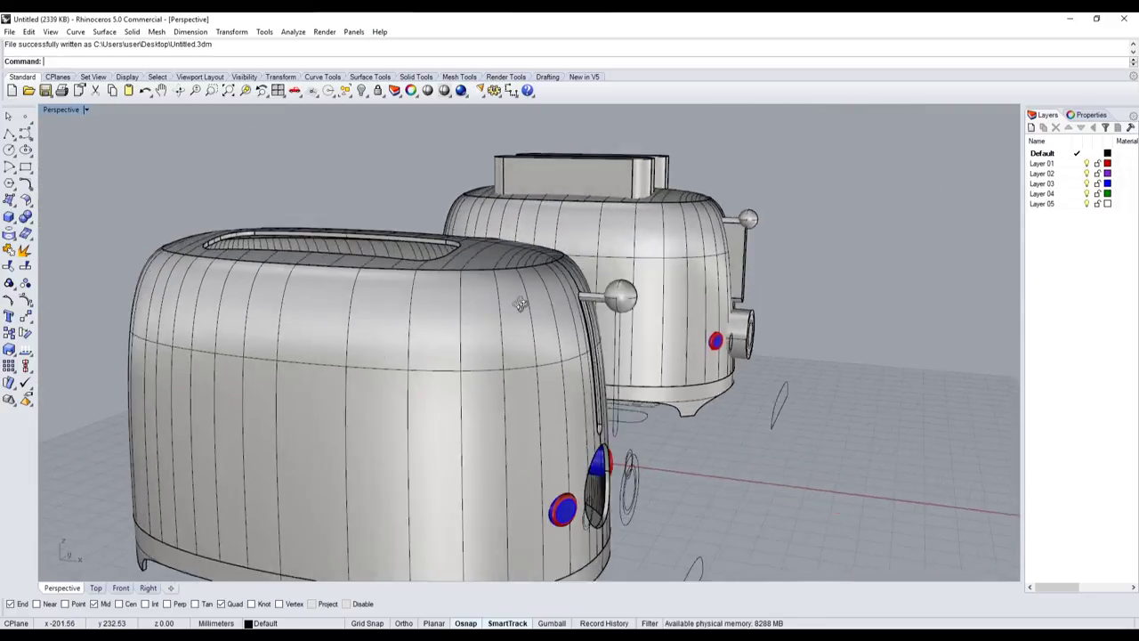
{"action": "scroll", "coordinate": [605, 283], "scroll_direction": "up", "scroll_amount": 1}
{"action": "scroll", "coordinate": [606, 283], "scroll_direction": "up", "scroll_amount": 5}
{"action": "left_click", "coordinate": [884, 239]}
{"action": "left_click", "coordinate": [886, 241], "text": "shift"}
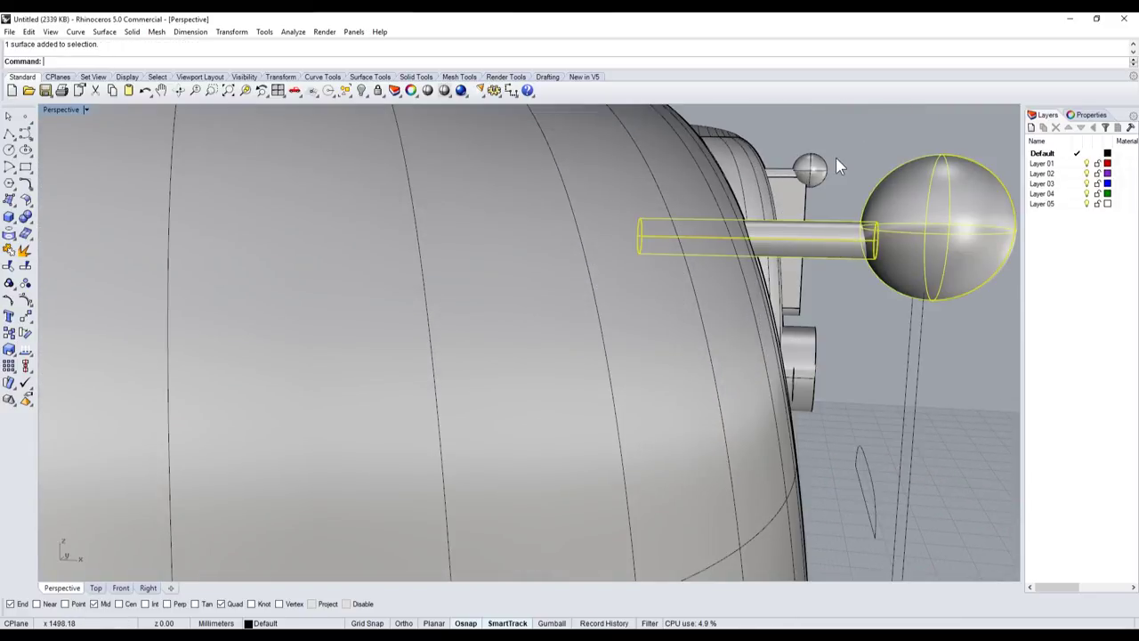
{"action": "left_click", "coordinate": [808, 168], "text": "shift"}
{"action": "left_click", "coordinate": [788, 168], "text": "shift"}
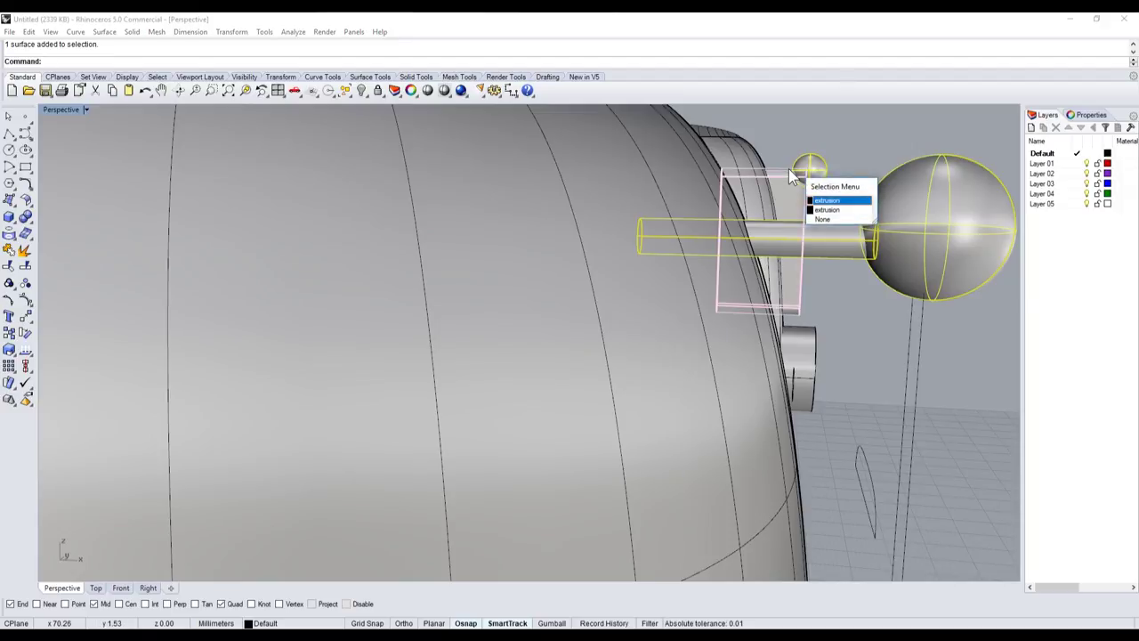
{"action": "left_click", "coordinate": [827, 210]}
{"action": "left_click", "coordinate": [935, 234], "text": "ctrl"}
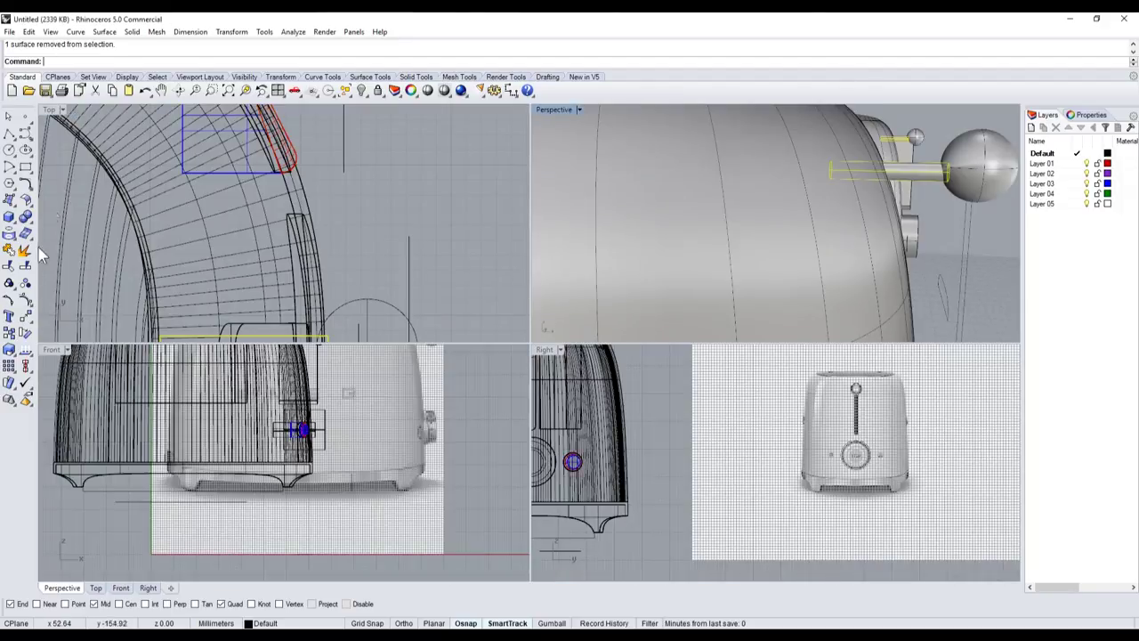
- Rotate the rod to a slight tilt about its end in the Front view and drag it up against the body
{"action": "double_click", "coordinate": [63, 109]}
{"action": "left_click", "coordinate": [25, 332]}
{"action": "scroll", "coordinate": [294, 449], "scroll_direction": "up", "scroll_amount": 5}
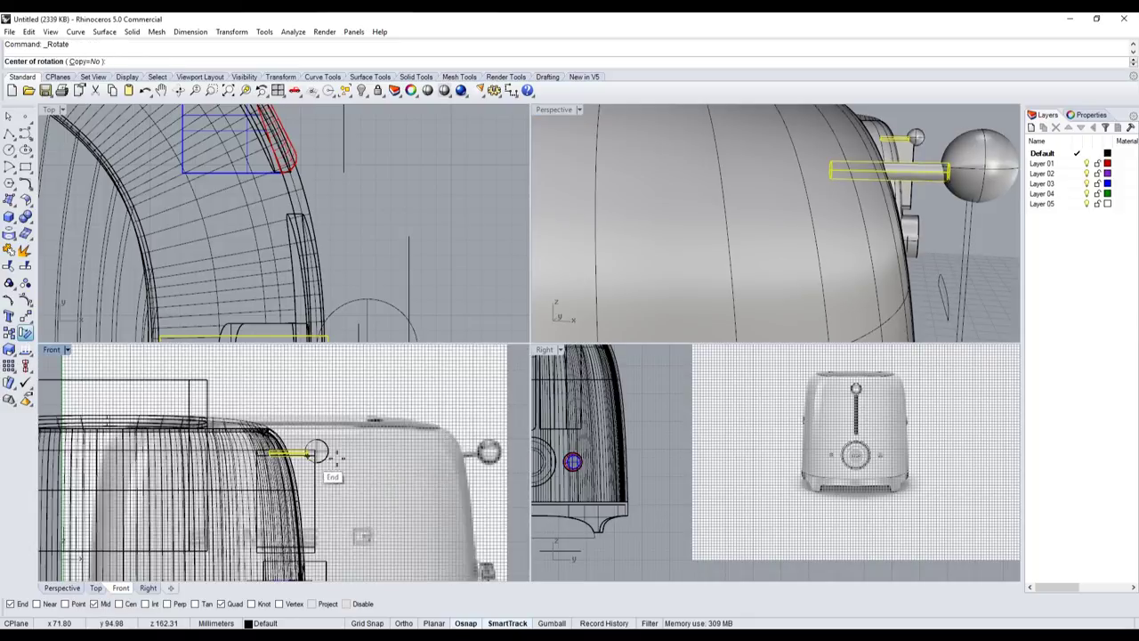
{"action": "scroll", "coordinate": [289, 460], "scroll_direction": "down", "scroll_amount": 3}
{"action": "scroll", "coordinate": [267, 440], "scroll_direction": "up", "scroll_amount": 5}
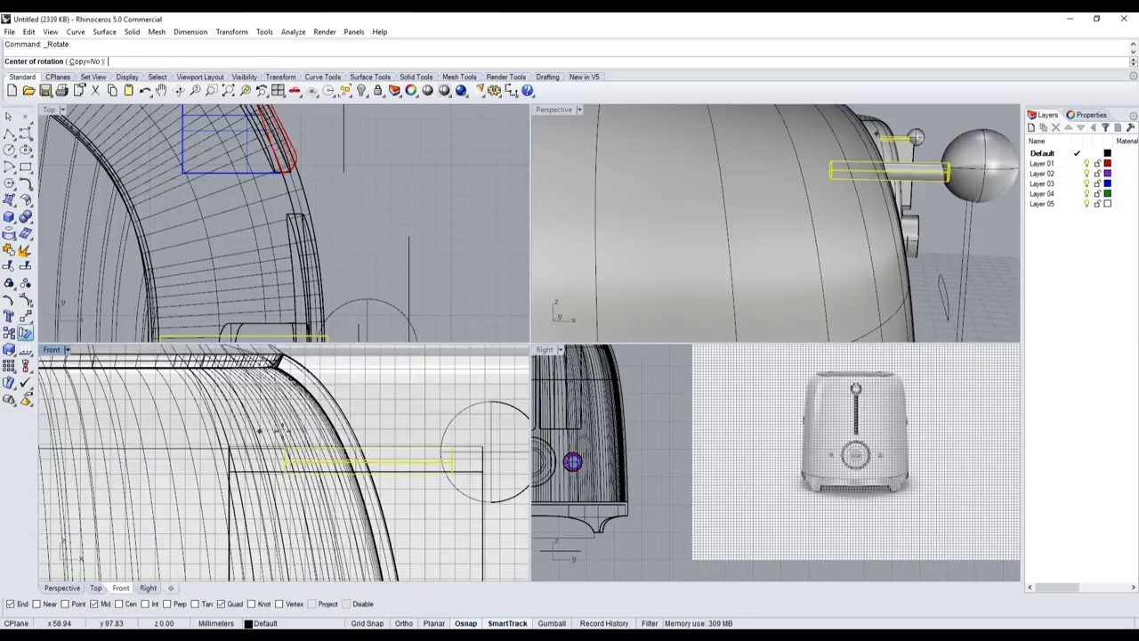
{"action": "left_click", "coordinate": [454, 458]}
{"action": "left_click", "coordinate": [342, 392]}
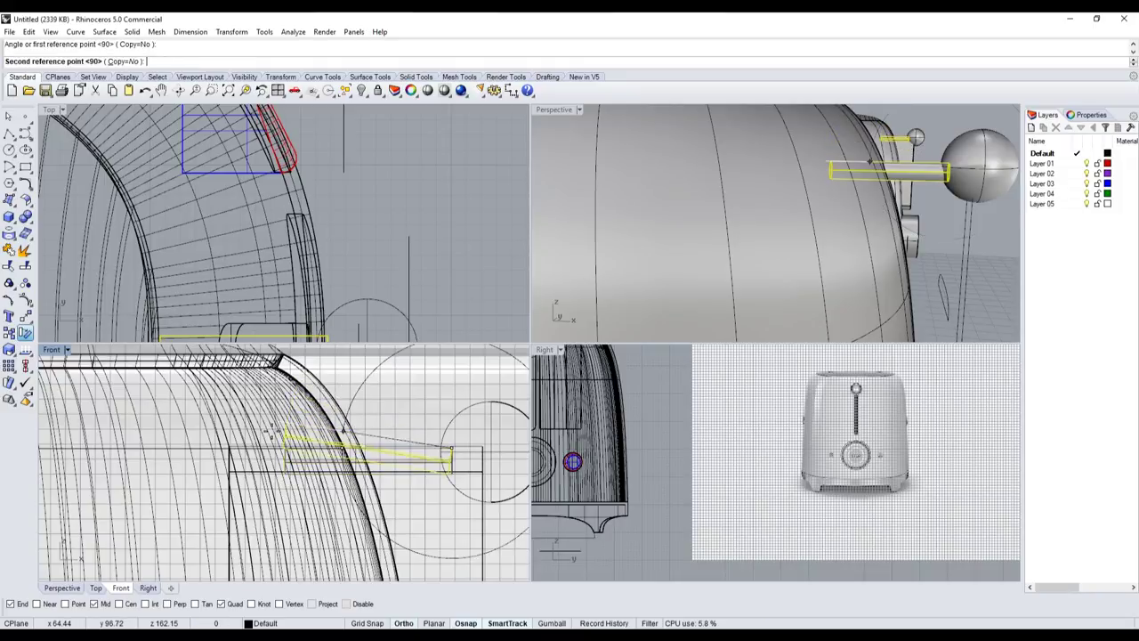
{"action": "left_click", "coordinate": [294, 471]}
{"action": "scroll", "coordinate": [508, 469], "scroll_direction": "up", "scroll_amount": 2}
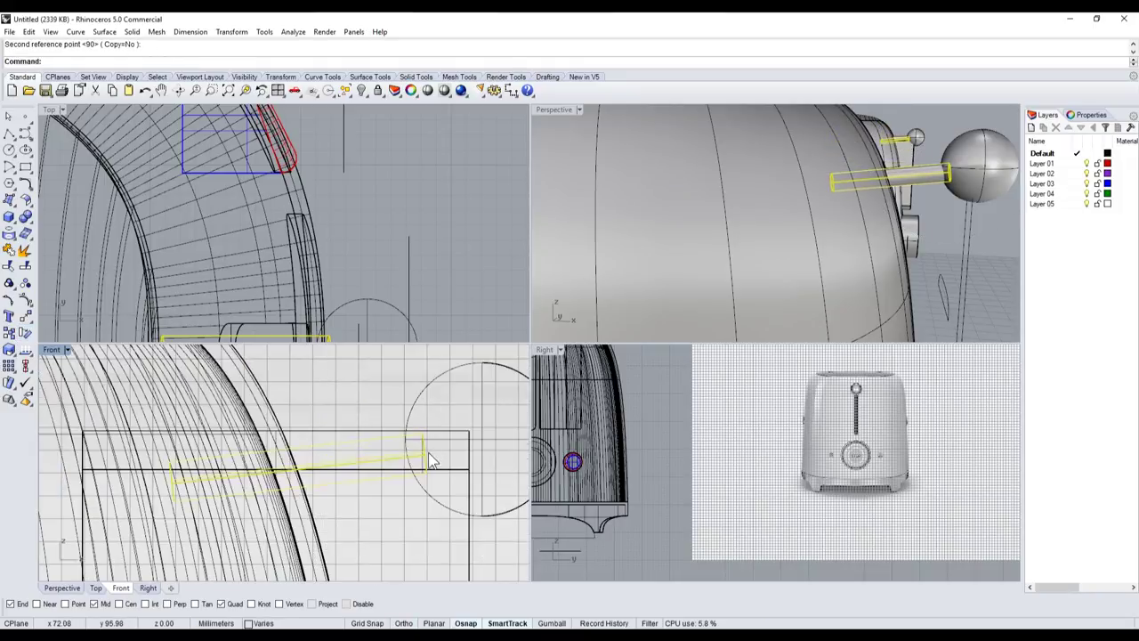
{"action": "left_click_drag", "start_coordinate": [430, 460], "coordinate": [401, 411]}
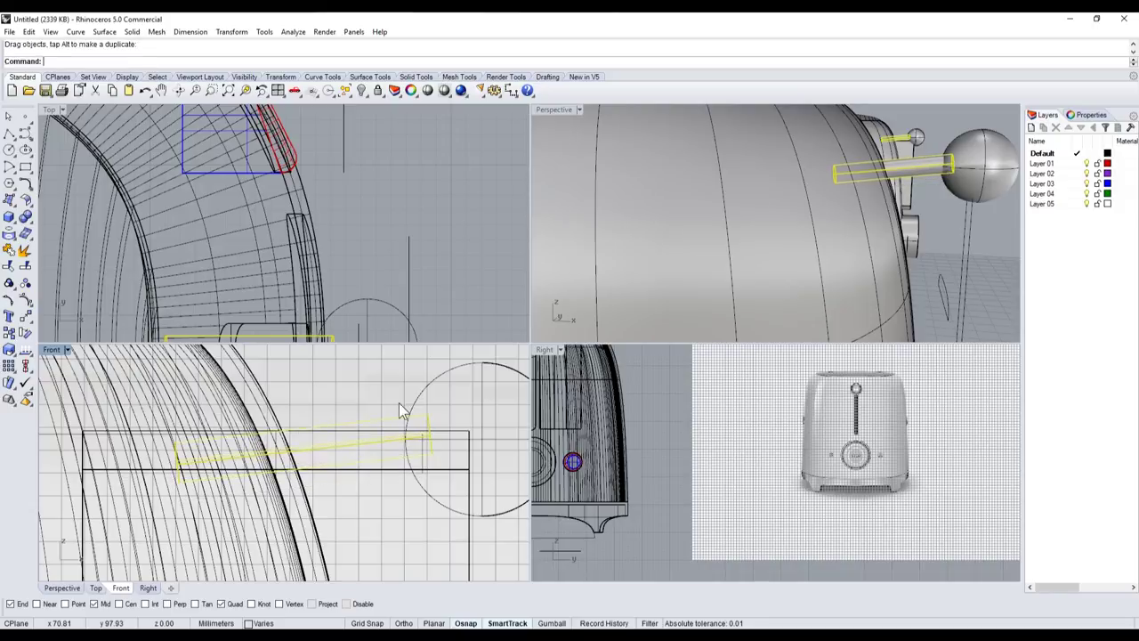
{"action": "key", "text": "Escape"}
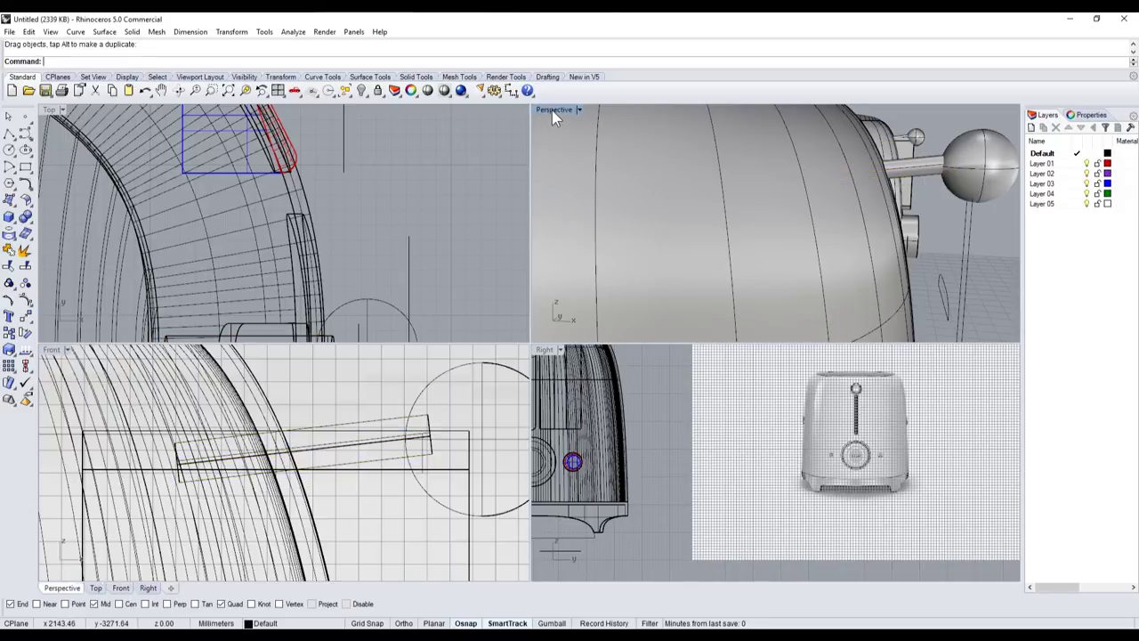
- Enlarge the Perspective view around both toasters and repeat Rotate on the left toaster
{"action": "double_click", "coordinate": [551, 109]}
{"action": "scroll", "coordinate": [551, 305], "scroll_direction": "down", "scroll_amount": 3}
{"action": "mouse_move", "coordinate": [550, 307]}
{"action": "right_mouse_down"}
{"action": "mouse_move", "coordinate": [530, 325]}
{"action": "mouse_move", "coordinate": [575, 303]}
{"action": "mouse_move", "coordinate": [511, 291]}
{"action": "mouse_move", "coordinate": [620, 350]}
{"action": "right_mouse_up"}
{"action": "scroll", "coordinate": [574, 304], "scroll_direction": "up", "scroll_amount": 3}
{"action": "scroll", "coordinate": [577, 287], "scroll_direction": "down", "scroll_amount": 3}
{"action": "scroll", "coordinate": [511, 290], "scroll_direction": "up", "scroll_amount": 3}
{"action": "scroll", "coordinate": [509, 291], "scroll_direction": "down", "scroll_amount": 1}
{"action": "right_click", "coordinate": [509, 291]}
{"action": "scroll", "coordinate": [510, 291], "scroll_direction": "up", "scroll_amount": 3}
{"action": "scroll", "coordinate": [509, 291], "scroll_direction": "down", "scroll_amount": 3}
{"action": "scroll", "coordinate": [620, 350], "scroll_direction": "up", "scroll_amount": 3}
{"action": "left_click", "coordinate": [490, 345]}
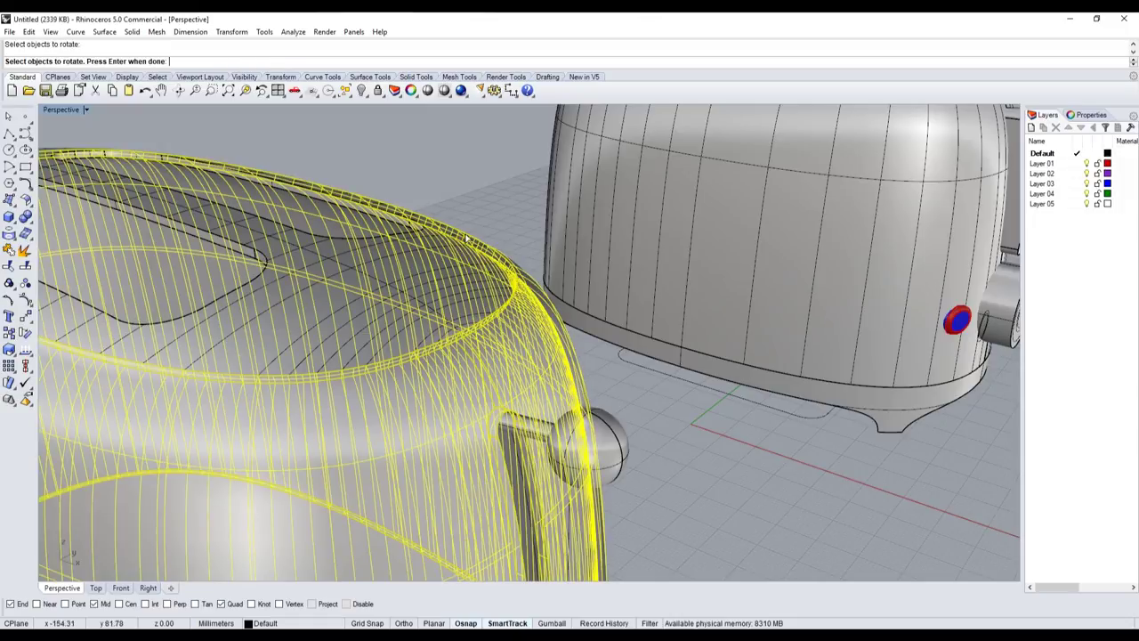
- Hide the top surface over the slots to expose the interior
{"action": "key", "text": "Escape"}
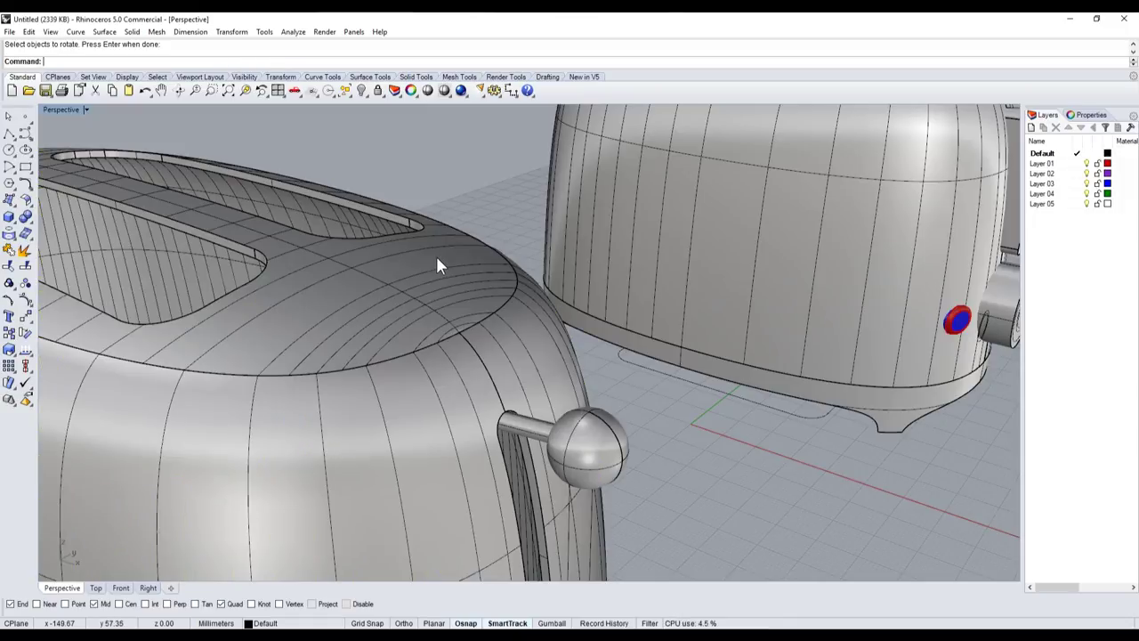
{"action": "left_click", "coordinate": [435, 254]}
{"action": "key", "text": "ctrl+h"}
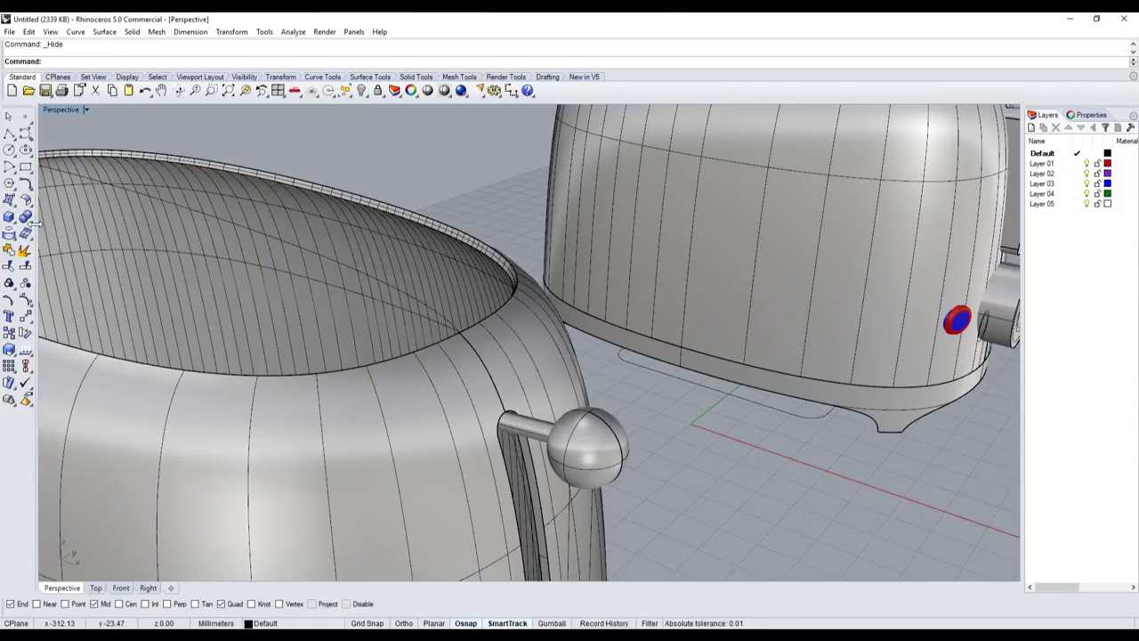
- Fillet the rim edge around the top opening with radius 0.05
{"action": "left_click", "coordinate": [25, 216]}
{"action": "left_click", "coordinate": [115, 241]}
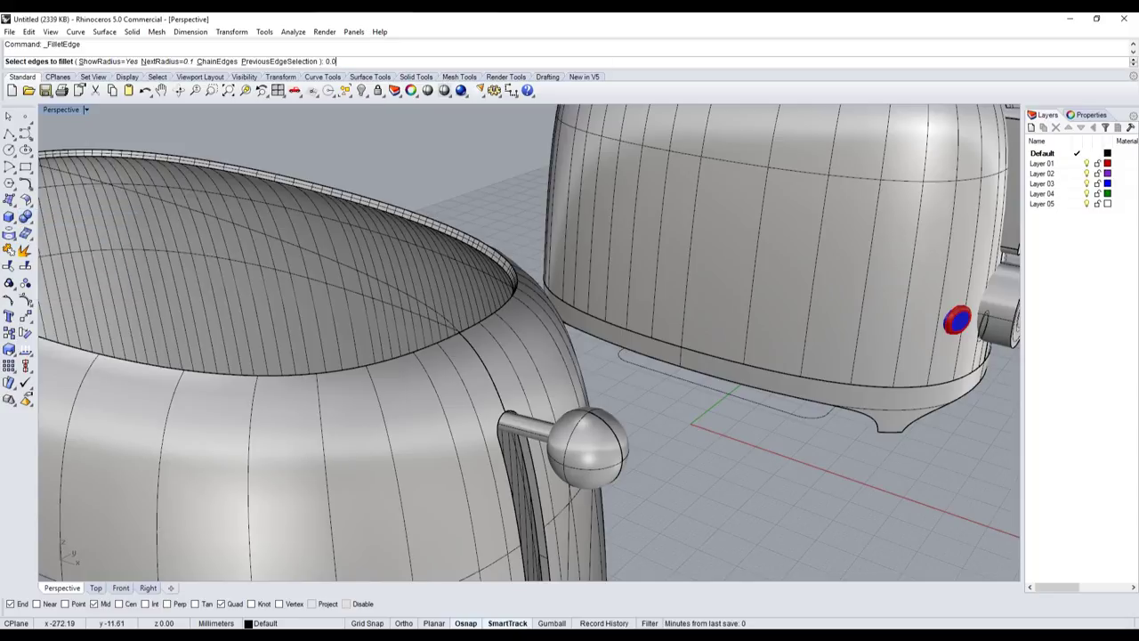
{"action": "type", "text": "5"}
{"action": "key", "text": "Return"}
{"action": "scroll", "coordinate": [552, 231], "scroll_direction": "up", "scroll_amount": 3}
{"action": "scroll", "coordinate": [551, 231], "scroll_direction": "up", "scroll_amount": 3}
{"action": "left_click", "coordinate": [588, 191]}
{"action": "key", "text": "Return"}
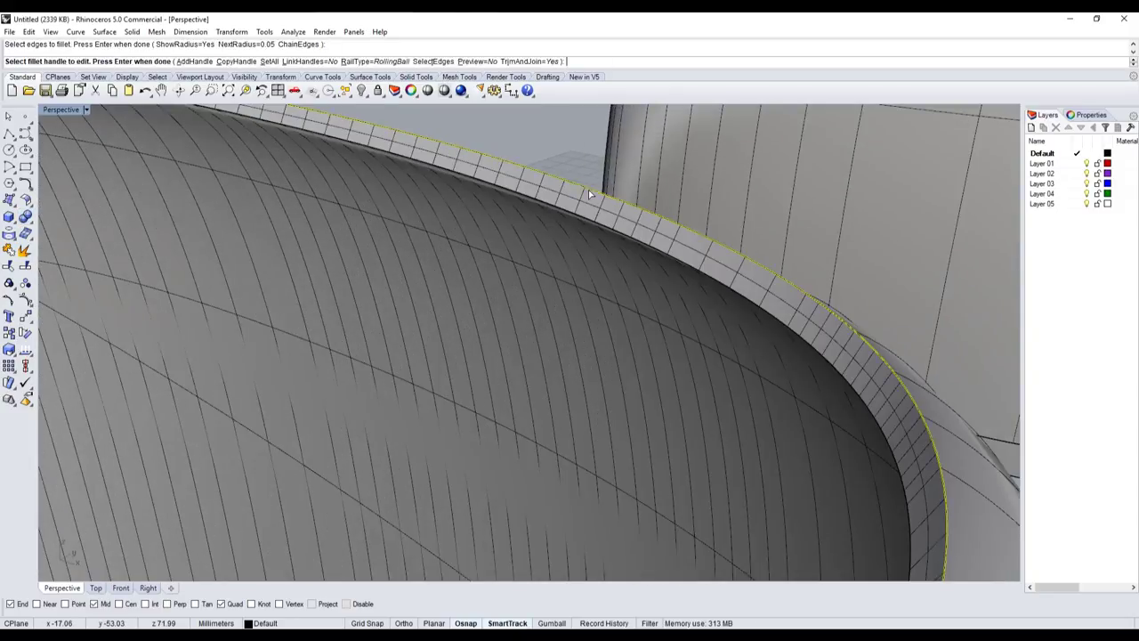
{"action": "key", "text": "Return"}
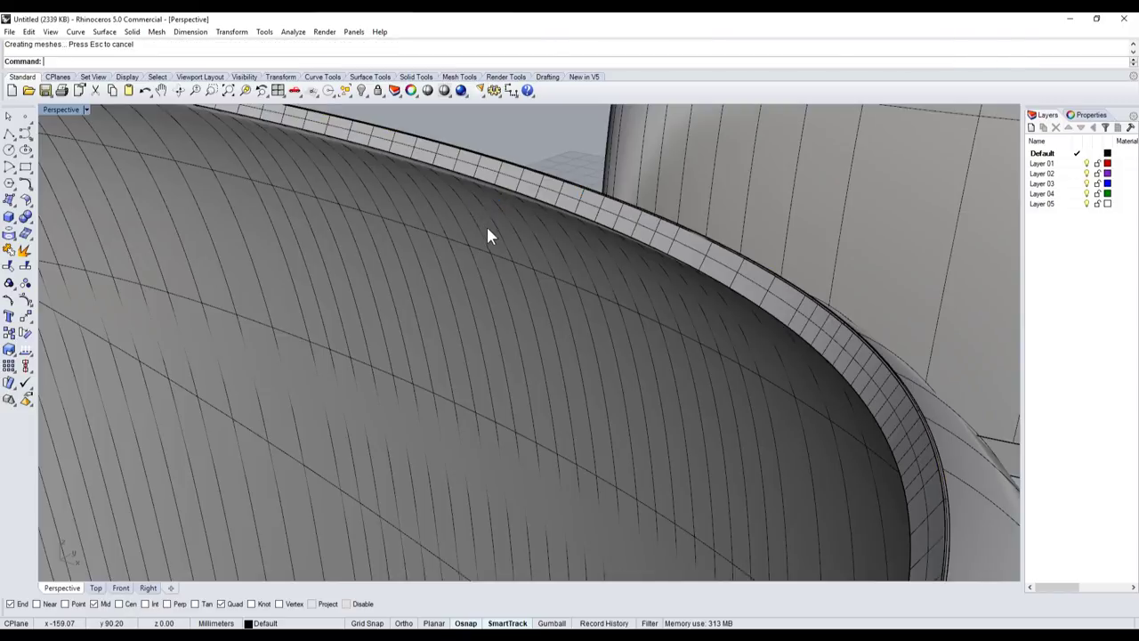
- Show the hidden top surface again
{"action": "scroll", "coordinate": [487, 222], "scroll_direction": "down", "scroll_amount": 6}
{"action": "scroll", "coordinate": [505, 227], "scroll_direction": "up", "scroll_amount": 3}
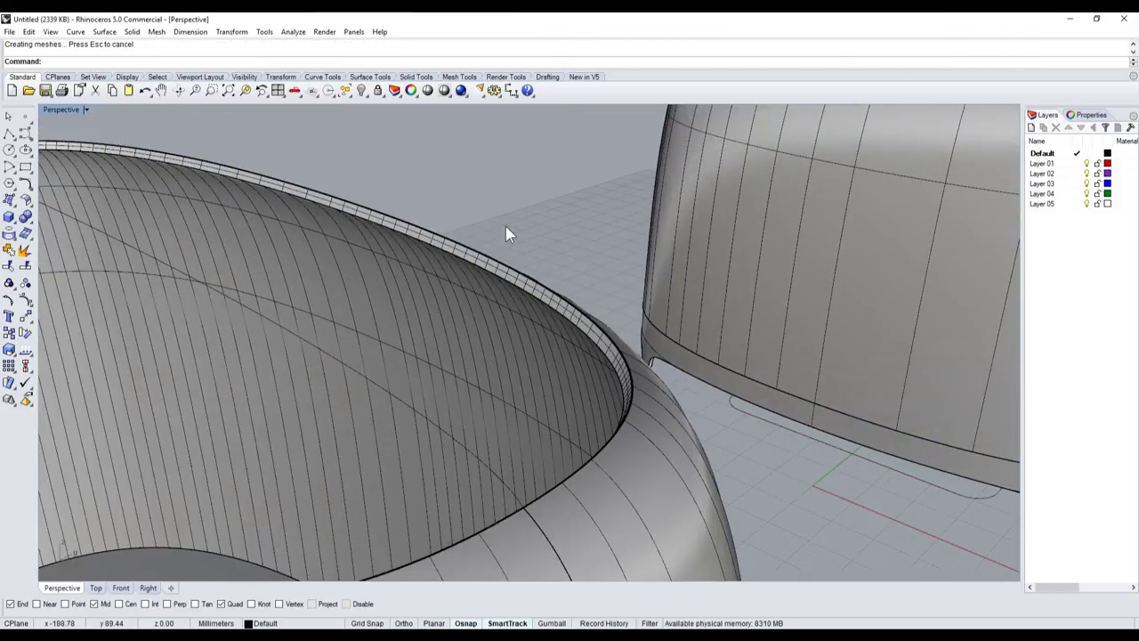
{"action": "left_click", "coordinate": [362, 93]}
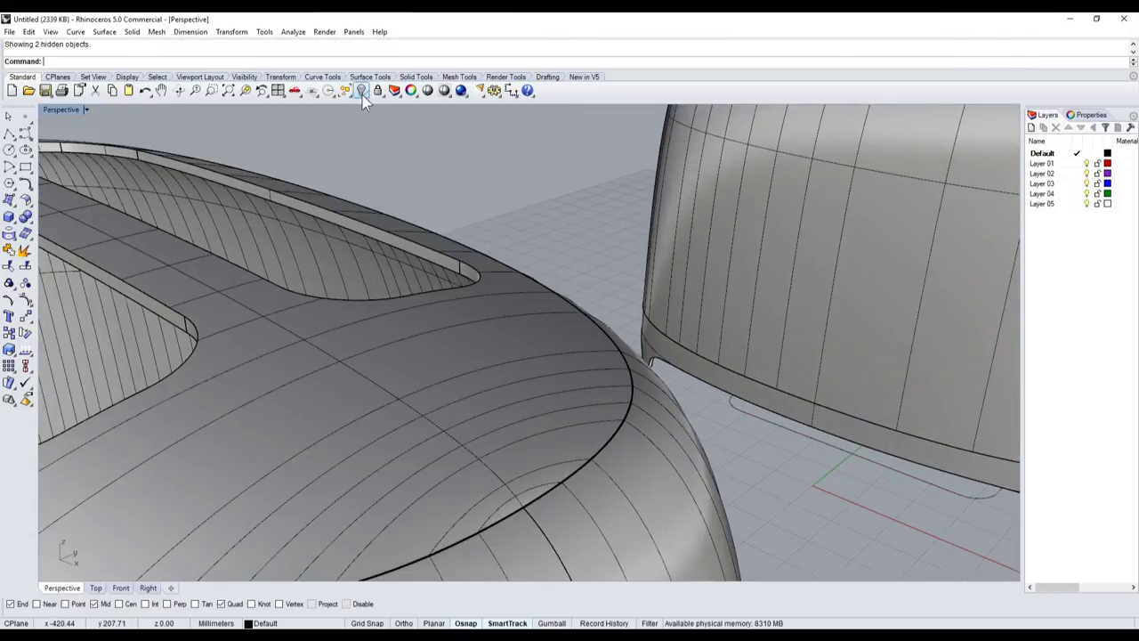
- Fillet the toaster's outer top edge loop with radius 0.5
{"action": "left_click", "coordinate": [32, 230]}
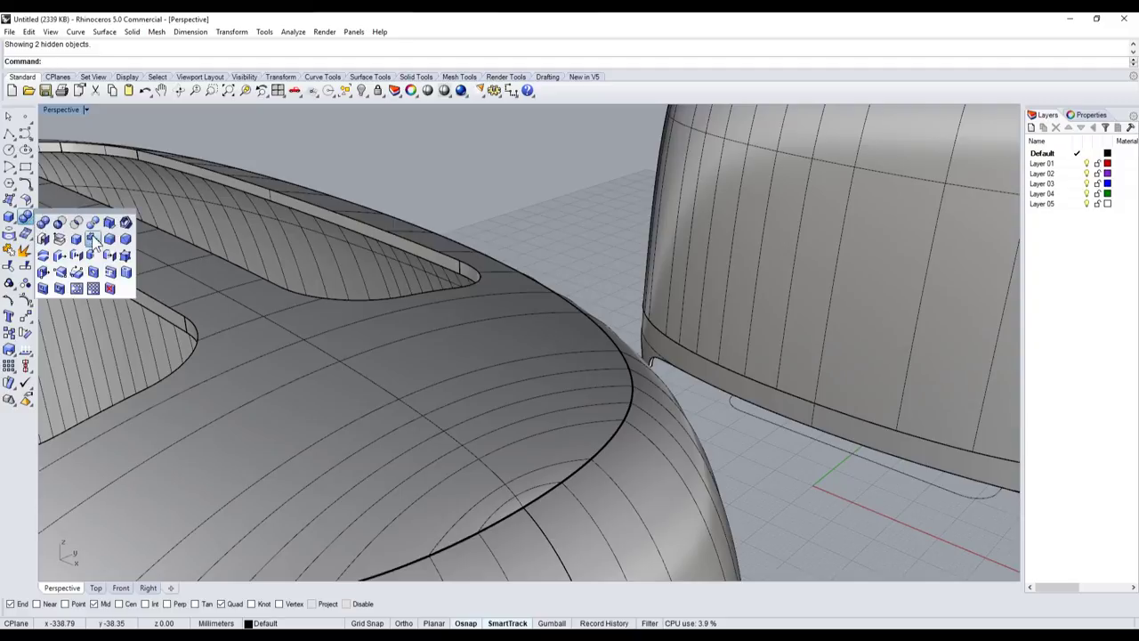
{"action": "left_click", "coordinate": [112, 242]}
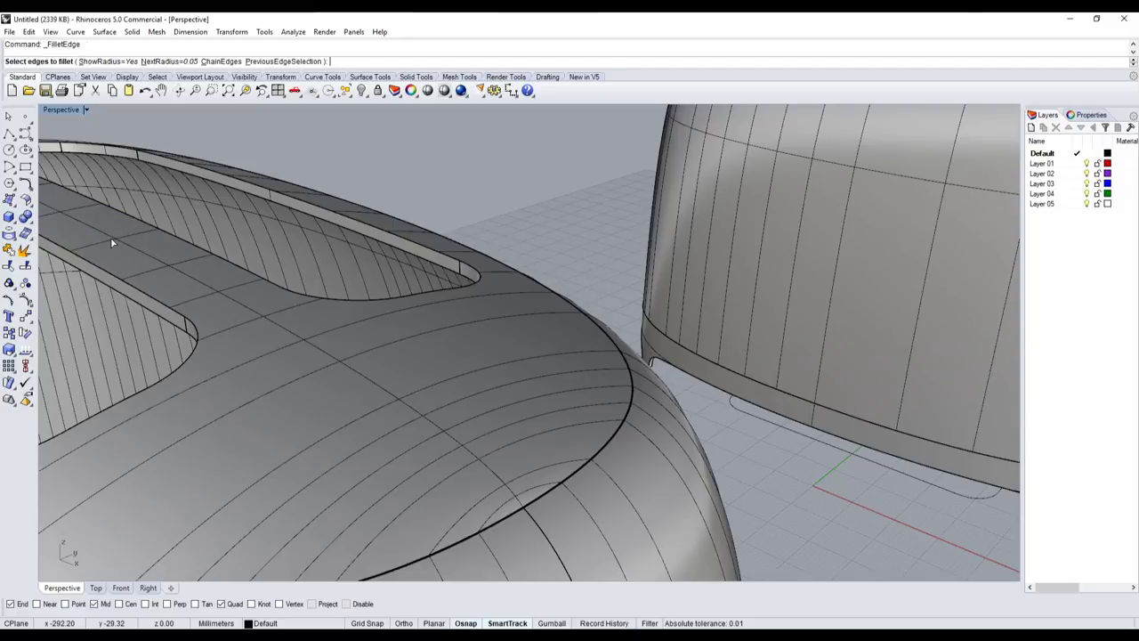
{"action": "type", "text": "0.5"}
{"action": "key", "text": "Return"}
{"action": "scroll", "coordinate": [674, 473], "scroll_direction": "up", "scroll_amount": 3}
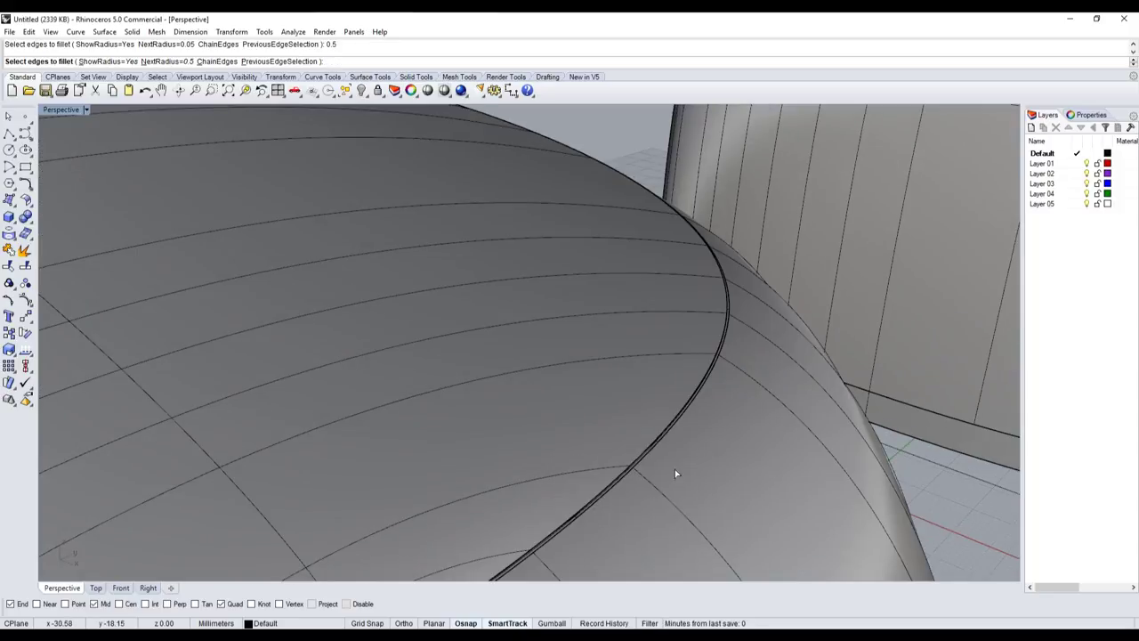
{"action": "left_click", "coordinate": [657, 435]}
{"action": "scroll", "coordinate": [673, 382], "scroll_direction": "down", "scroll_amount": 5}
{"action": "scroll", "coordinate": [791, 341], "scroll_direction": "up", "scroll_amount": 8}
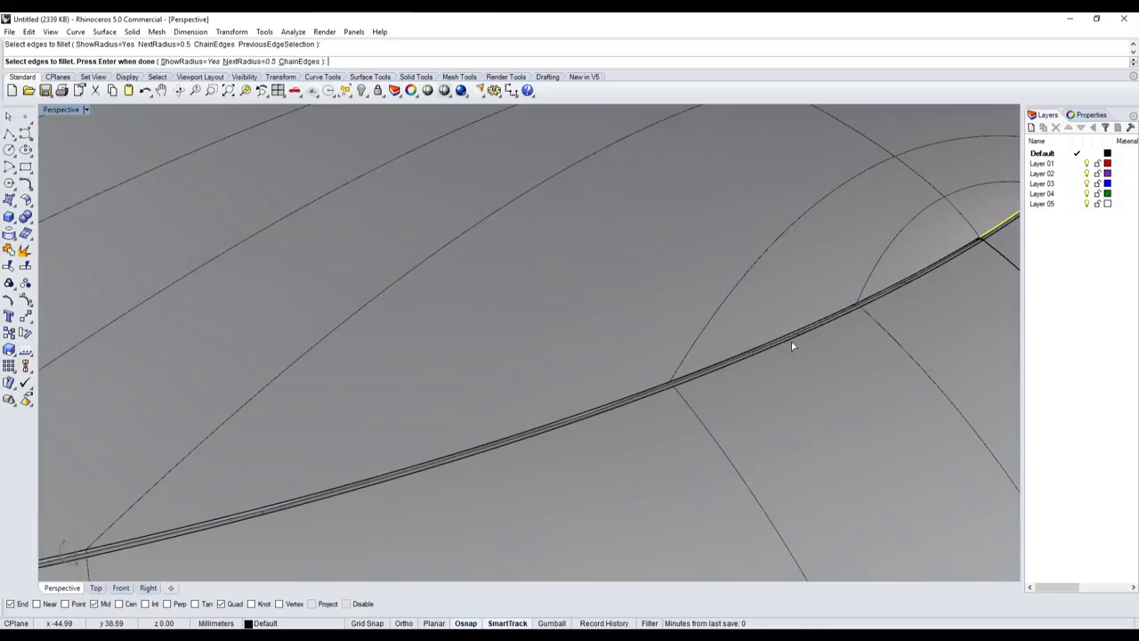
{"action": "scroll", "coordinate": [806, 325], "scroll_direction": "down", "scroll_amount": 3}
{"action": "scroll", "coordinate": [806, 325], "scroll_direction": "up", "scroll_amount": 3}
{"action": "left_click", "coordinate": [836, 312]}
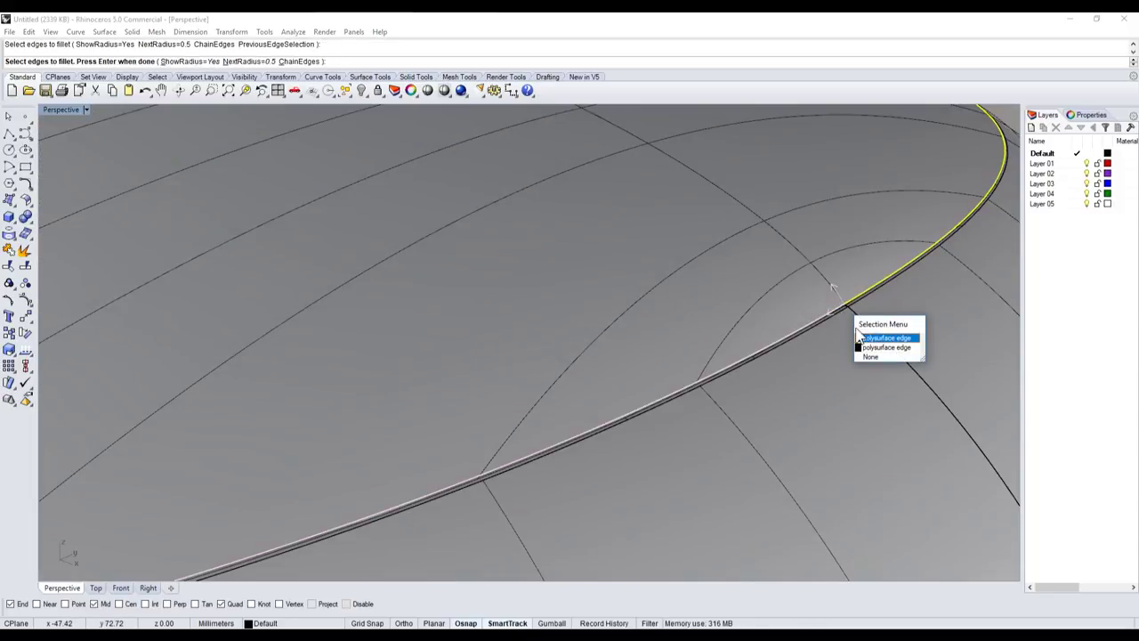
{"action": "left_click", "coordinate": [879, 338]}
{"action": "scroll", "coordinate": [712, 294], "scroll_direction": "down", "scroll_amount": 5}
{"action": "scroll", "coordinate": [712, 285], "scroll_direction": "up", "scroll_amount": 5}
{"action": "key", "text": "Return"}
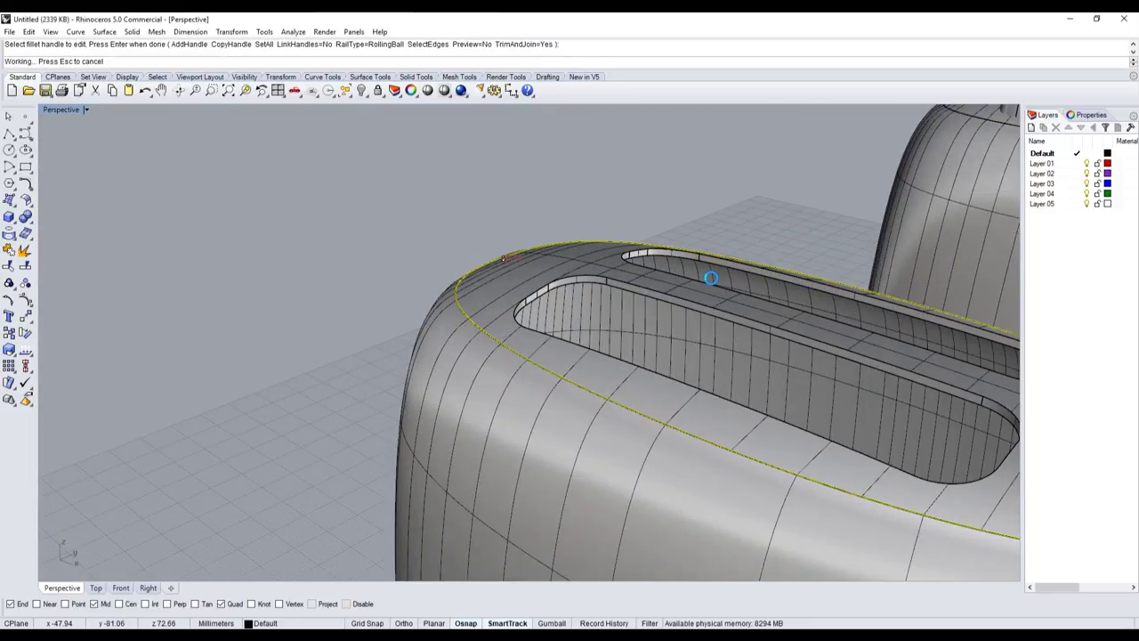
- Hide the filleted top piece
{"action": "scroll", "coordinate": [617, 286], "scroll_direction": "down", "scroll_amount": 3}
{"action": "scroll", "coordinate": [958, 369], "scroll_direction": "up", "scroll_amount": 4}
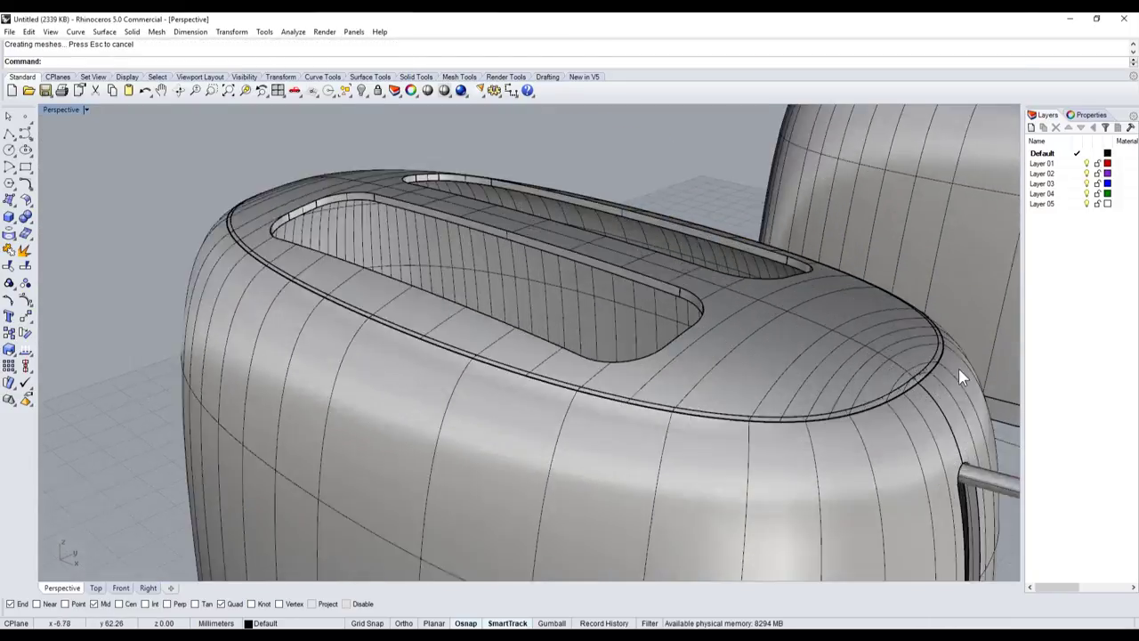
{"action": "scroll", "coordinate": [875, 363], "scroll_direction": "up", "scroll_amount": 5}
{"action": "left_click", "coordinate": [830, 355]}
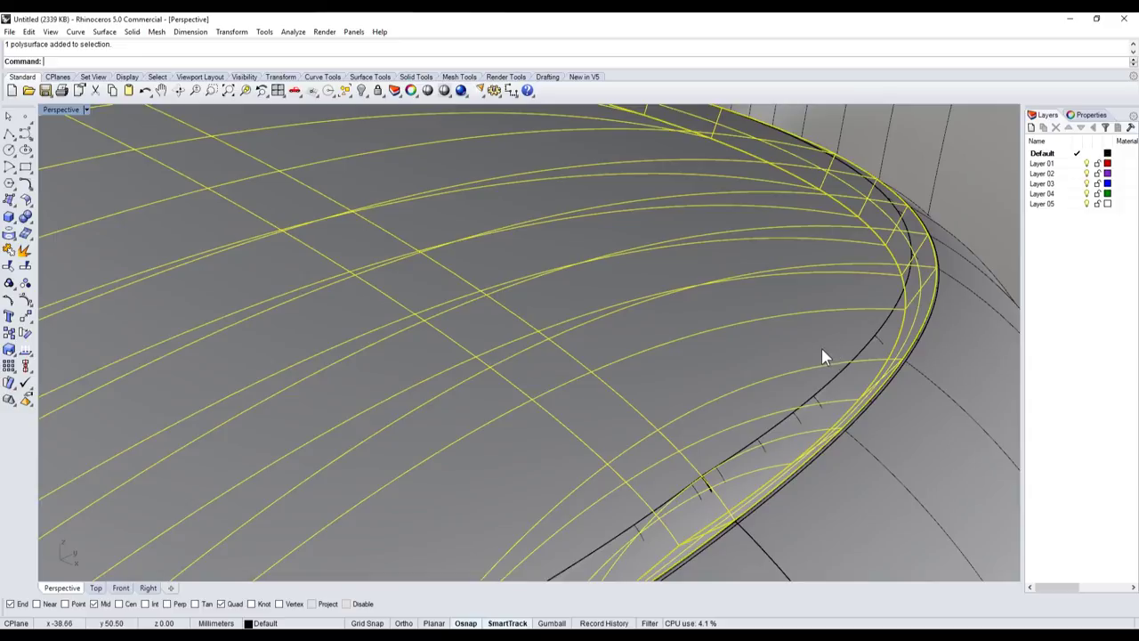
{"action": "scroll", "coordinate": [732, 284], "scroll_direction": "down", "scroll_amount": 3}
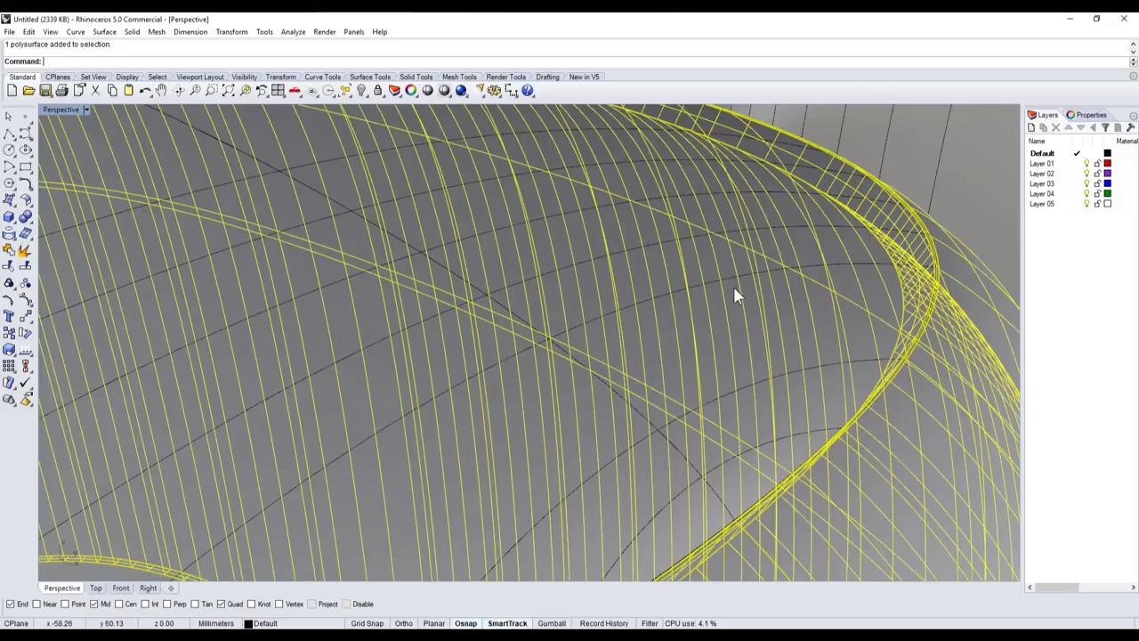
{"action": "left_click", "coordinate": [362, 89]}
{"action": "left_click", "coordinate": [29, 225]}
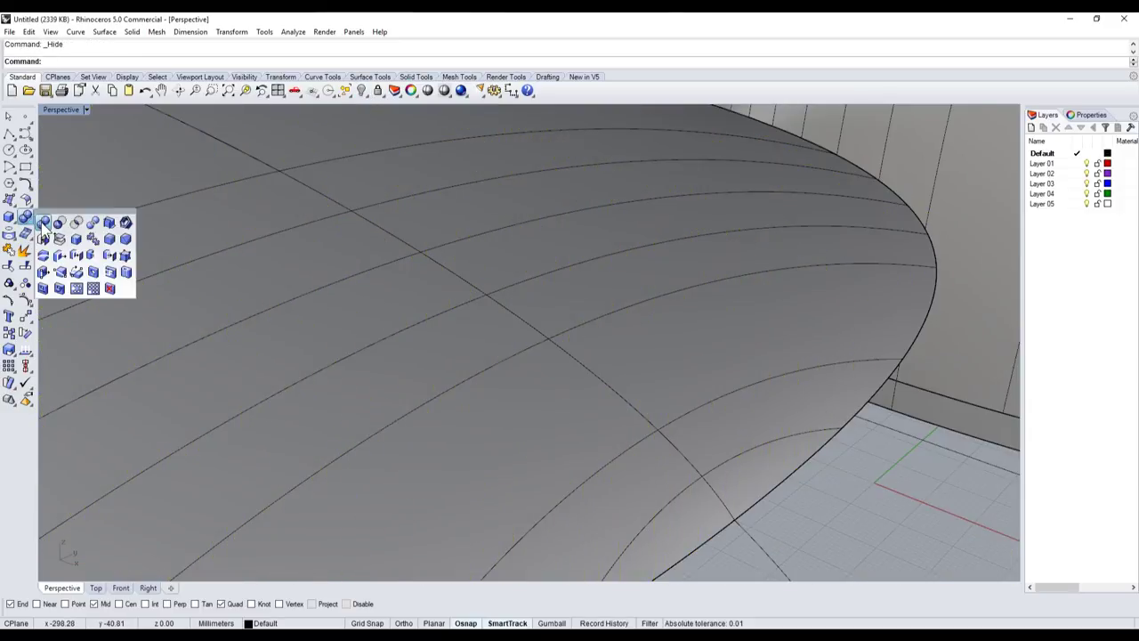
- Try a 0.3 fillet on the lid's outer edge, then undo it
{"action": "left_click", "coordinate": [113, 250]}
{"action": "type", "text": "0.3"}
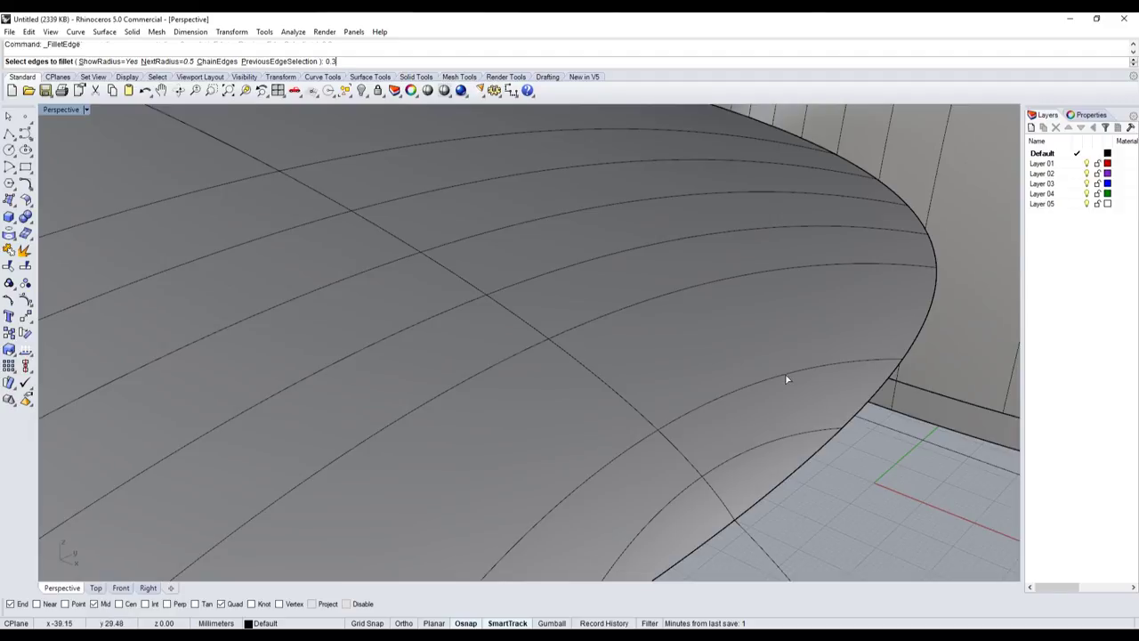
{"action": "key", "text": "Return"}
{"action": "left_click", "coordinate": [853, 411]}
{"action": "scroll", "coordinate": [817, 413], "scroll_direction": "down", "scroll_amount": 5}
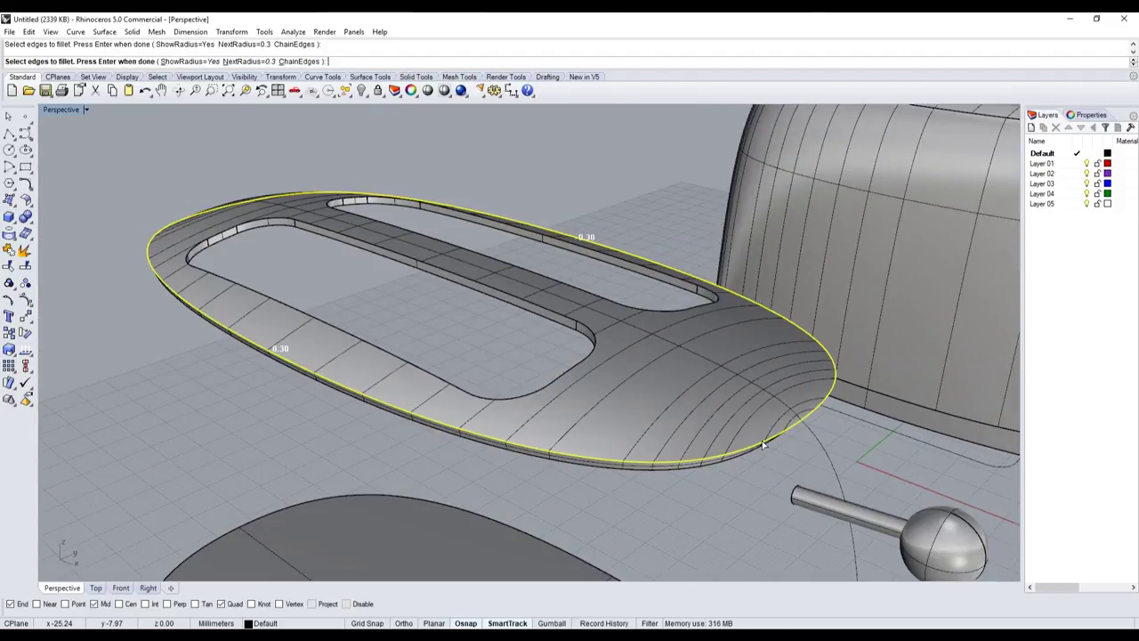
{"action": "key", "text": "Return"}
{"action": "key", "text": "Return"}
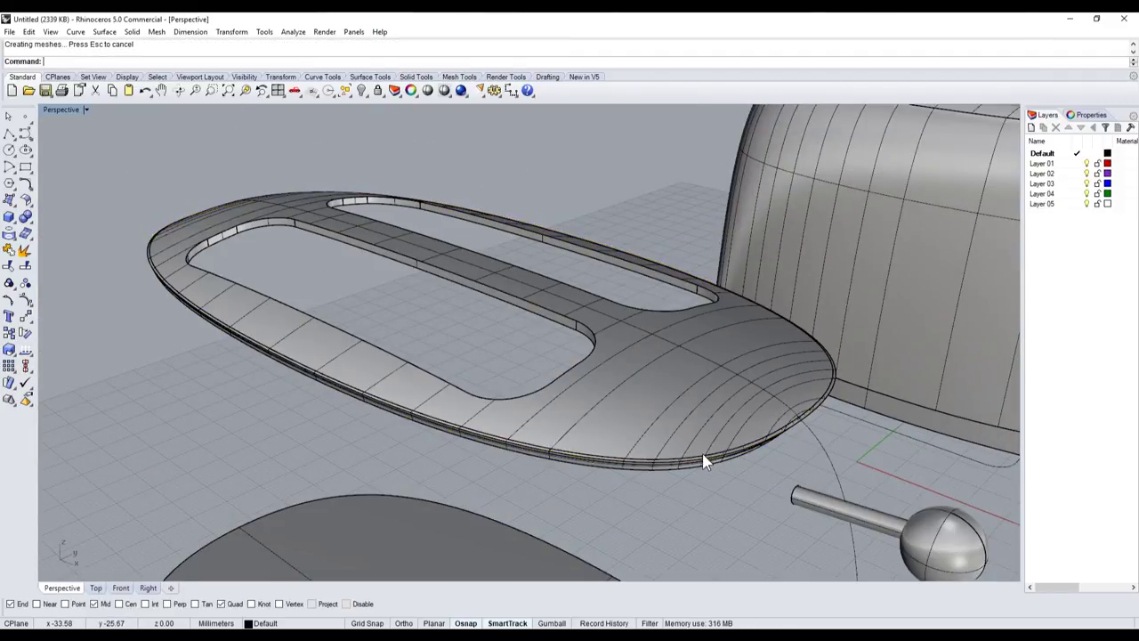
{"action": "key", "text": "ctrl+z"}
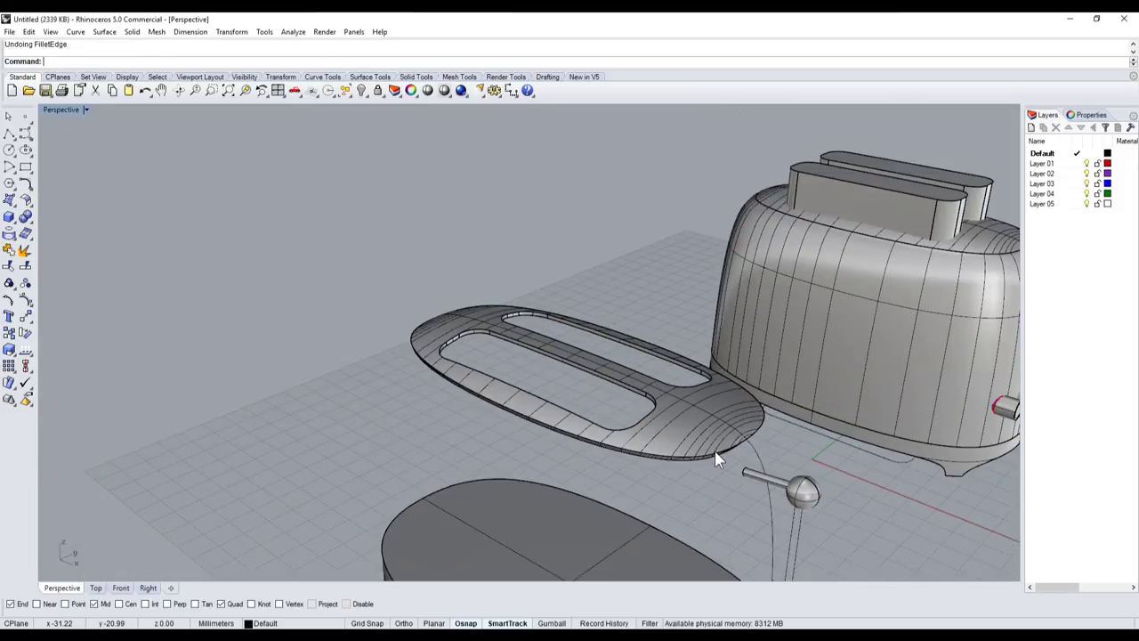
- Fillet the plate's outer rim once more, then undo that fillet too
{"action": "key", "text": "Return"}
{"action": "left_click", "coordinate": [715, 453]}
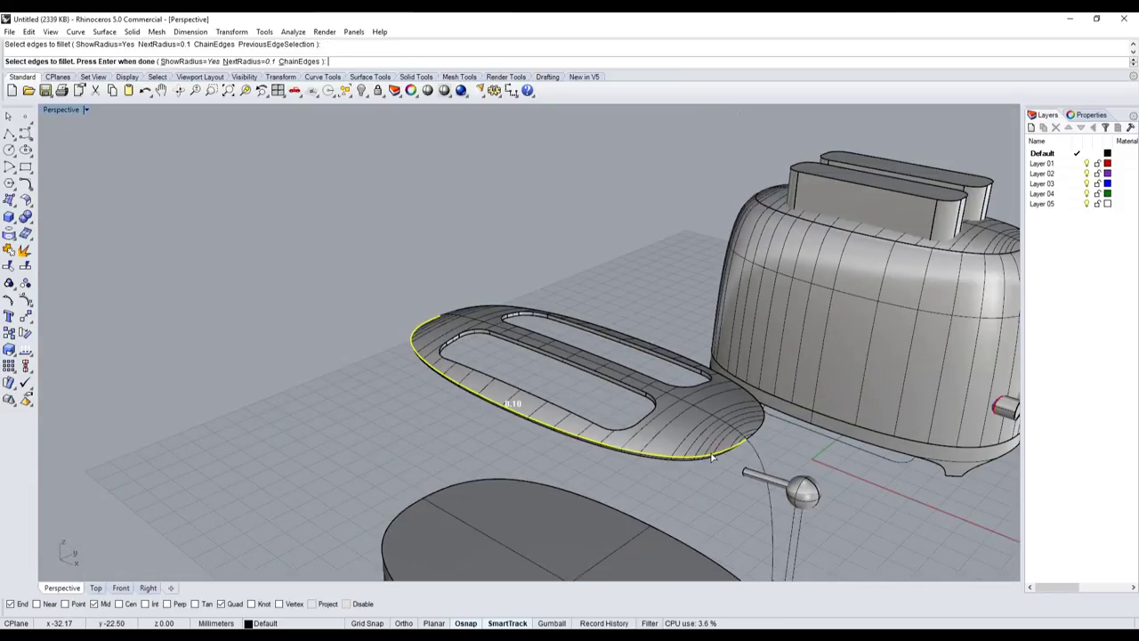
{"action": "scroll", "coordinate": [756, 438], "scroll_direction": "up", "scroll_amount": 3}
{"action": "key", "text": "Return"}
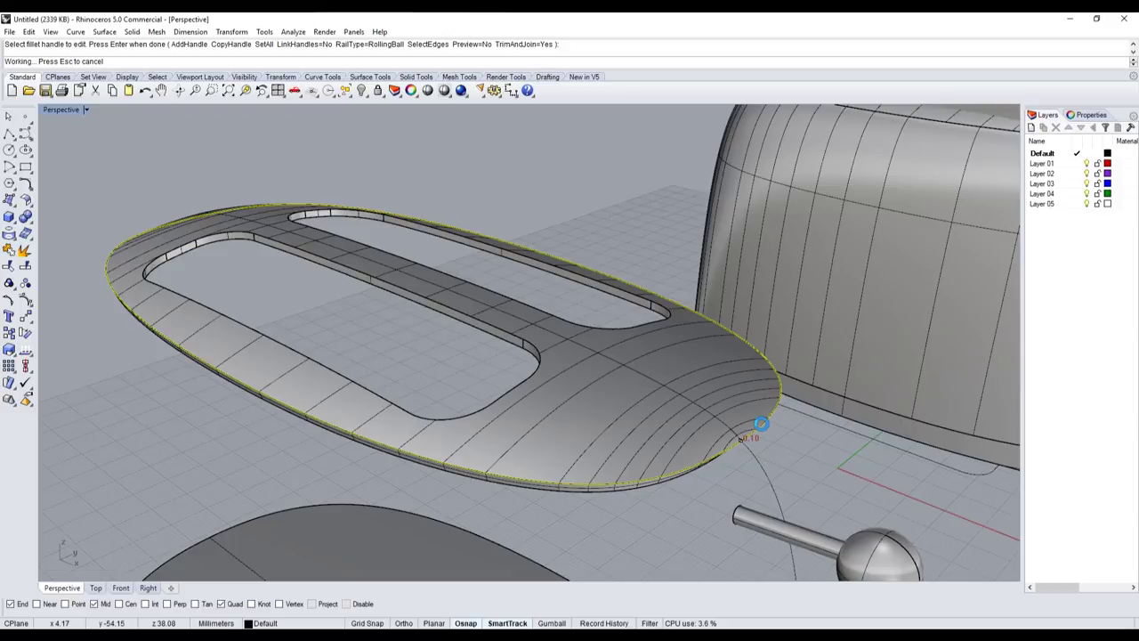
{"action": "key", "text": "Return"}
{"action": "scroll", "coordinate": [719, 462], "scroll_direction": "up", "scroll_amount": 5}
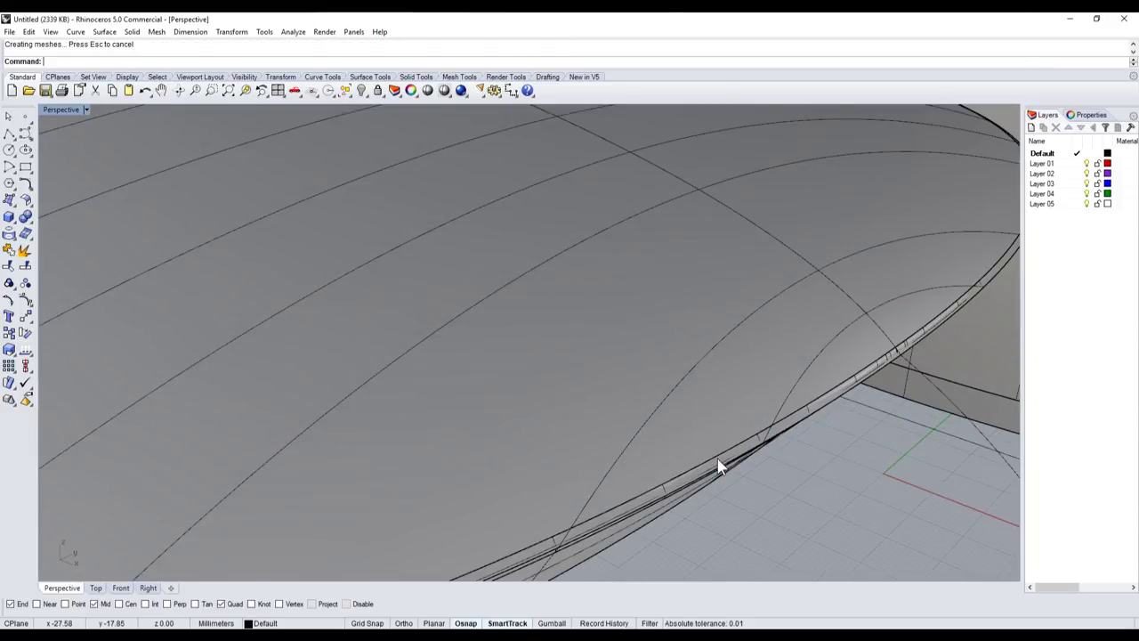
{"action": "key", "text": "ctrl+z"}
- Round the slot's inner edge, lower straight edge and short segment with a 0.1 fillet
{"action": "scroll", "coordinate": [718, 501], "scroll_direction": "down", "scroll_amount": 5}
{"action": "scroll", "coordinate": [707, 475], "scroll_direction": "up", "scroll_amount": 2}
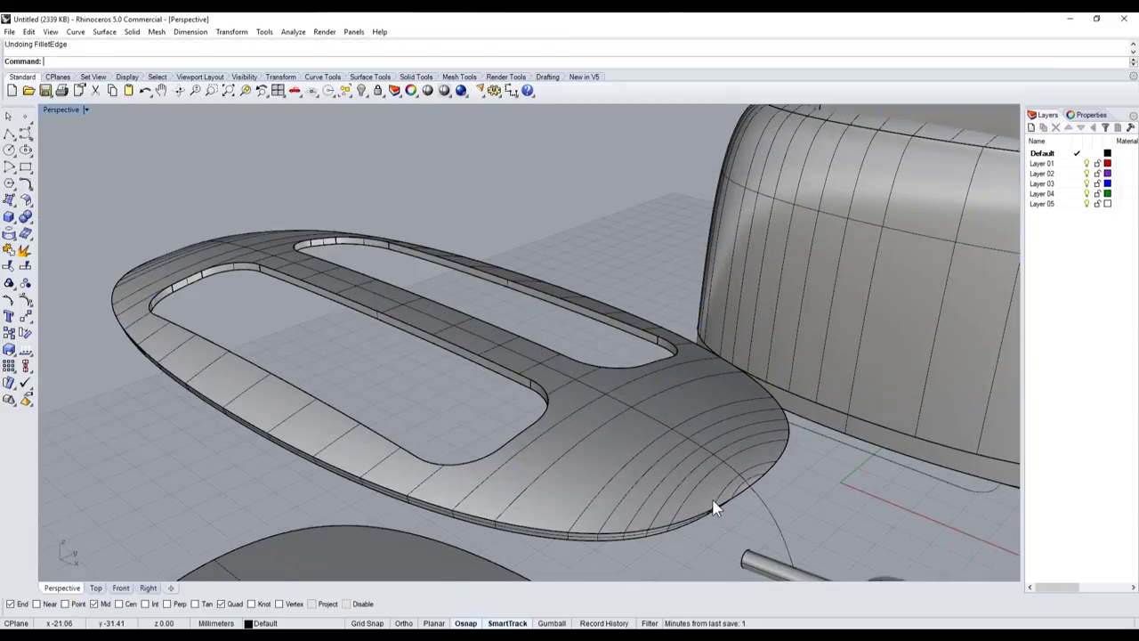
{"action": "scroll", "coordinate": [717, 501], "scroll_direction": "down", "scroll_amount": 2}
{"action": "key", "text": "Return"}
{"action": "scroll", "coordinate": [538, 422], "scroll_direction": "up", "scroll_amount": 5}
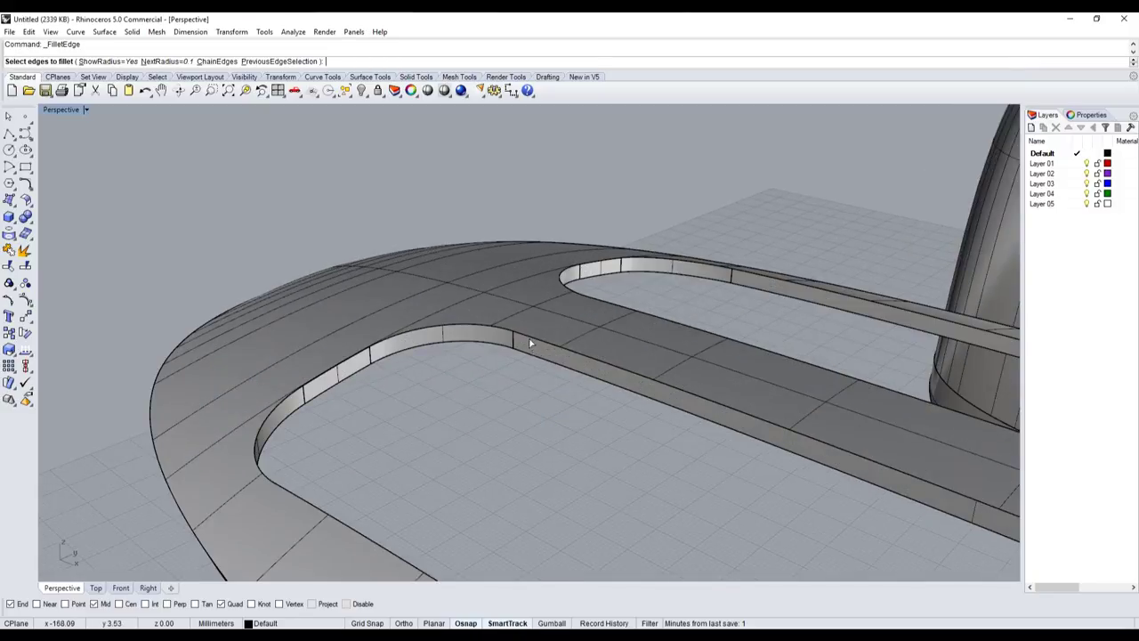
{"action": "left_click", "coordinate": [530, 343]}
{"action": "scroll", "coordinate": [385, 334], "scroll_direction": "down", "scroll_amount": 2}
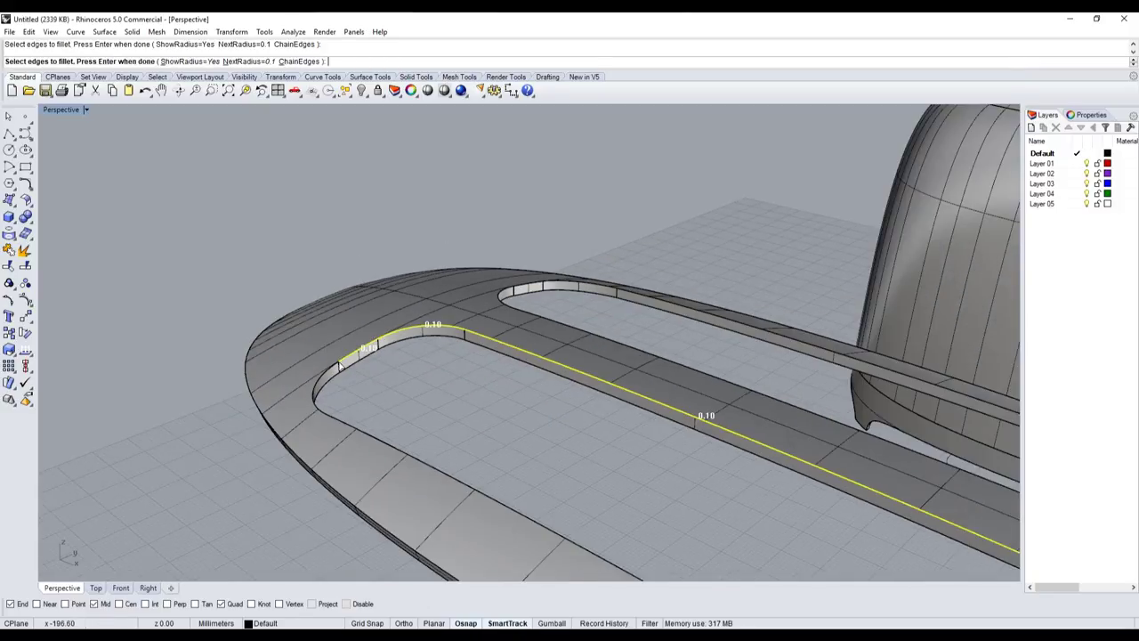
{"action": "left_click", "coordinate": [329, 405]}
{"action": "scroll", "coordinate": [333, 418], "scroll_direction": "down", "scroll_amount": 3}
{"action": "scroll", "coordinate": [346, 458], "scroll_direction": "up", "scroll_amount": 3}
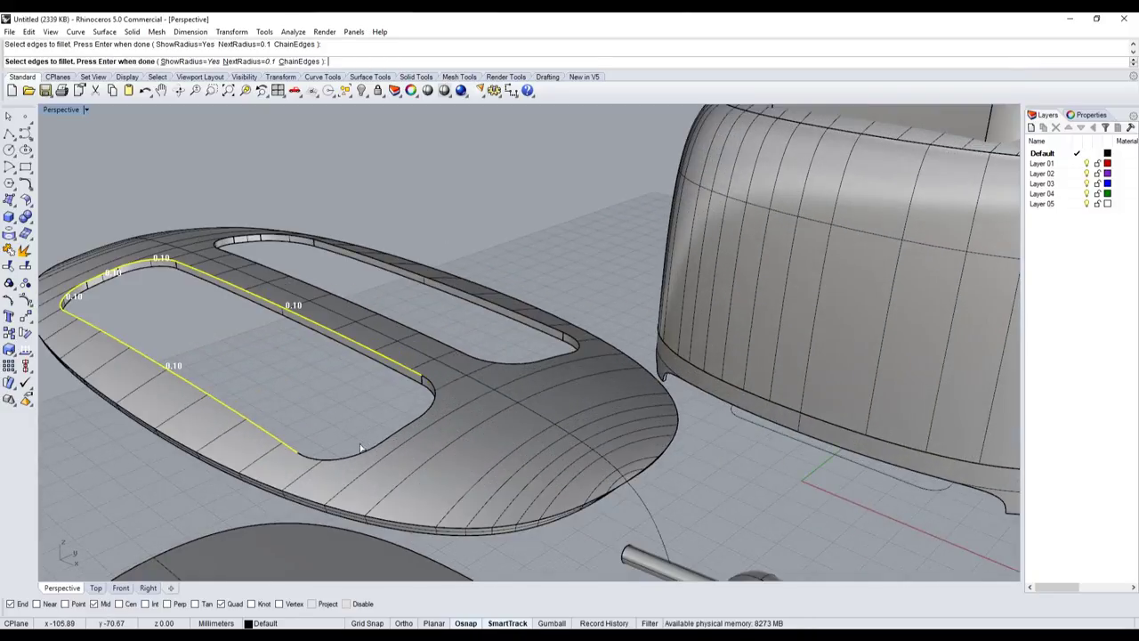
{"action": "left_click", "coordinate": [436, 383]}
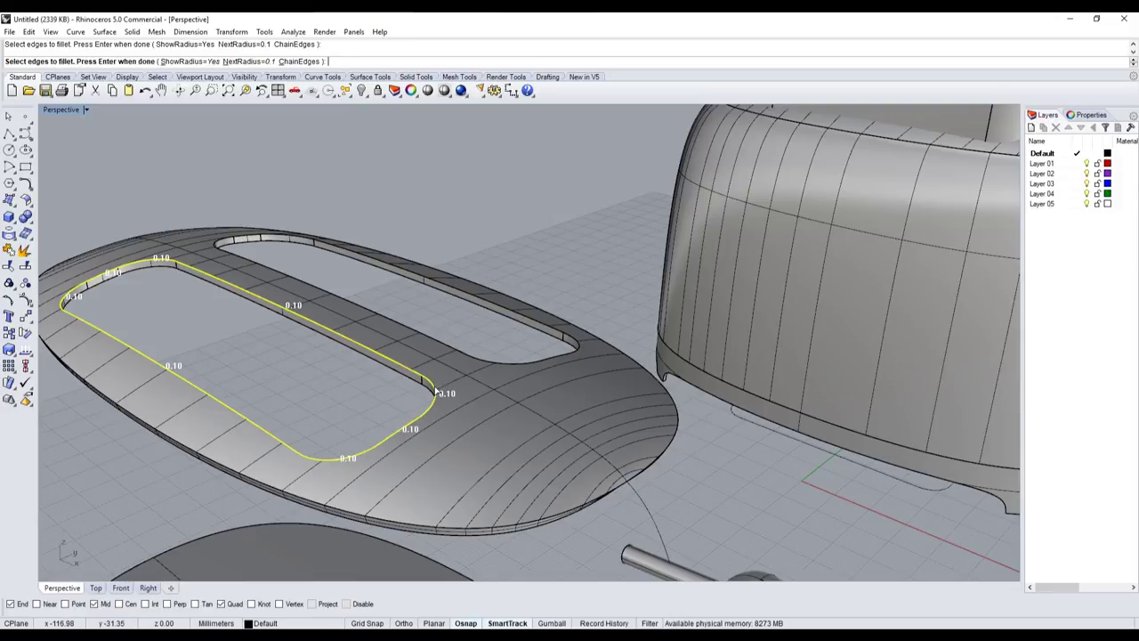
{"action": "key", "text": "Return"}
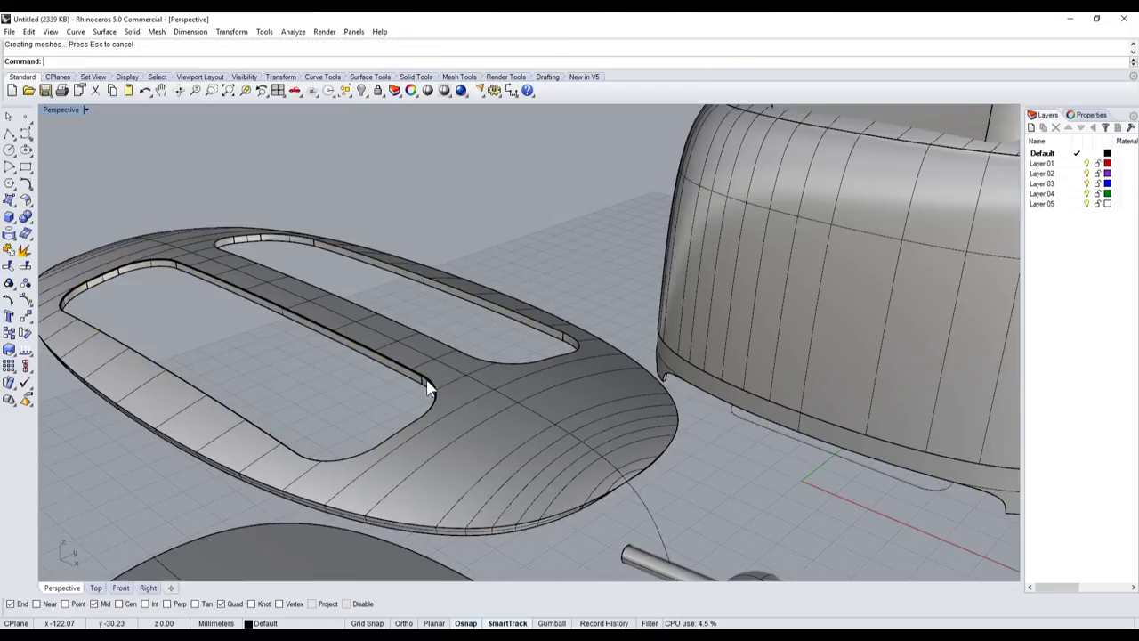
- Pick two outer rim edge segments of the plate for a 0.5 fillet
{"action": "scroll", "coordinate": [429, 381], "scroll_direction": "up", "scroll_amount": 5}
{"action": "left_click", "coordinate": [433, 377]}
{"action": "key", "text": "Escape"}
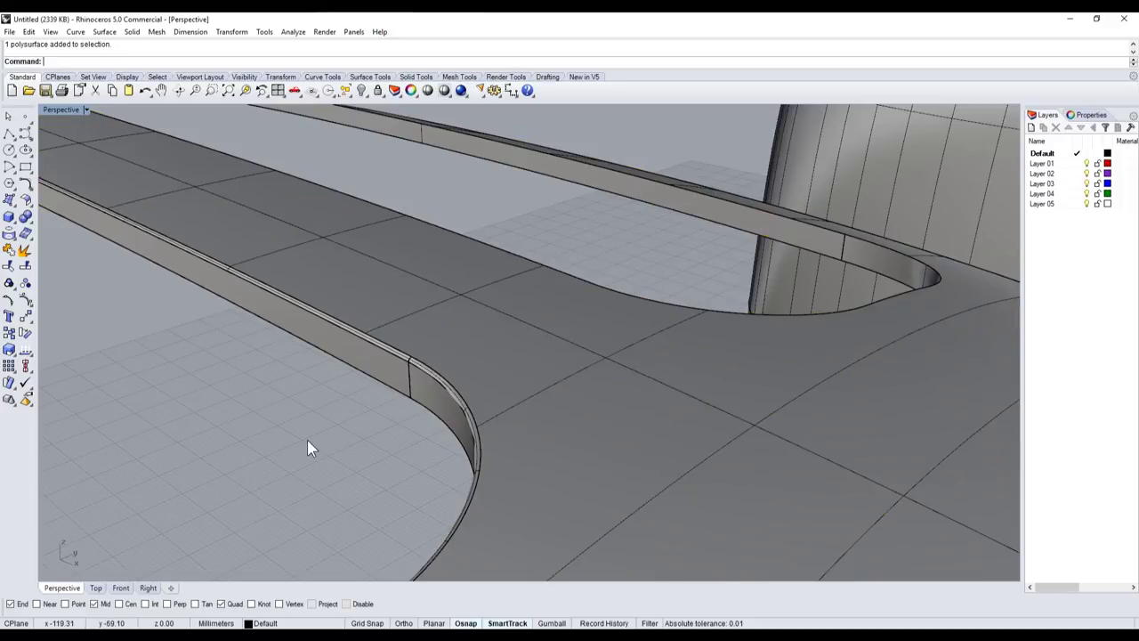
{"action": "right_click", "coordinate": [307, 439]}
{"action": "scroll", "coordinate": [356, 434], "scroll_direction": "down", "scroll_amount": 3}
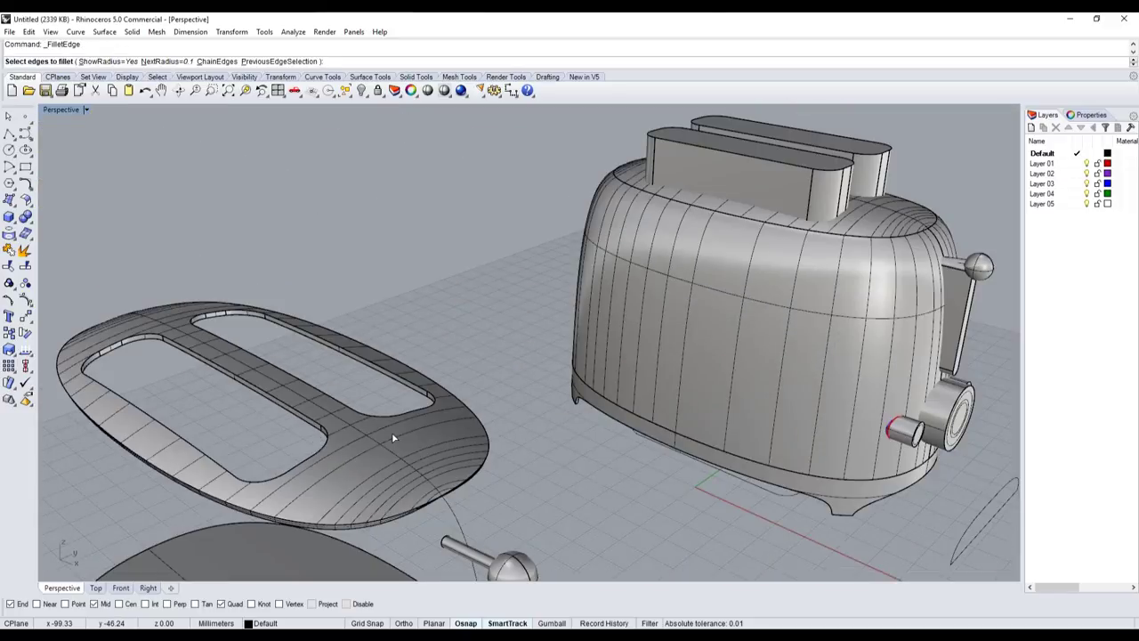
{"action": "type", "text": "0.5"}
{"action": "key", "text": "Return"}
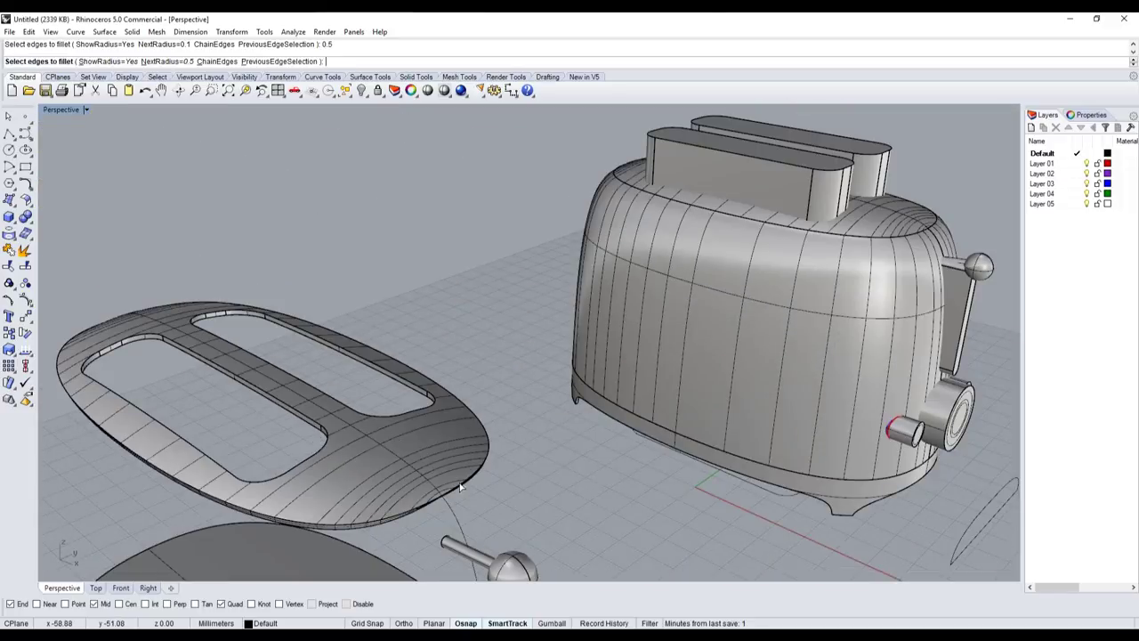
{"action": "left_click", "coordinate": [463, 490]}
{"action": "left_click", "coordinate": [414, 512]}
{"action": "key", "text": "Return"}
{"action": "key", "text": "Return"}
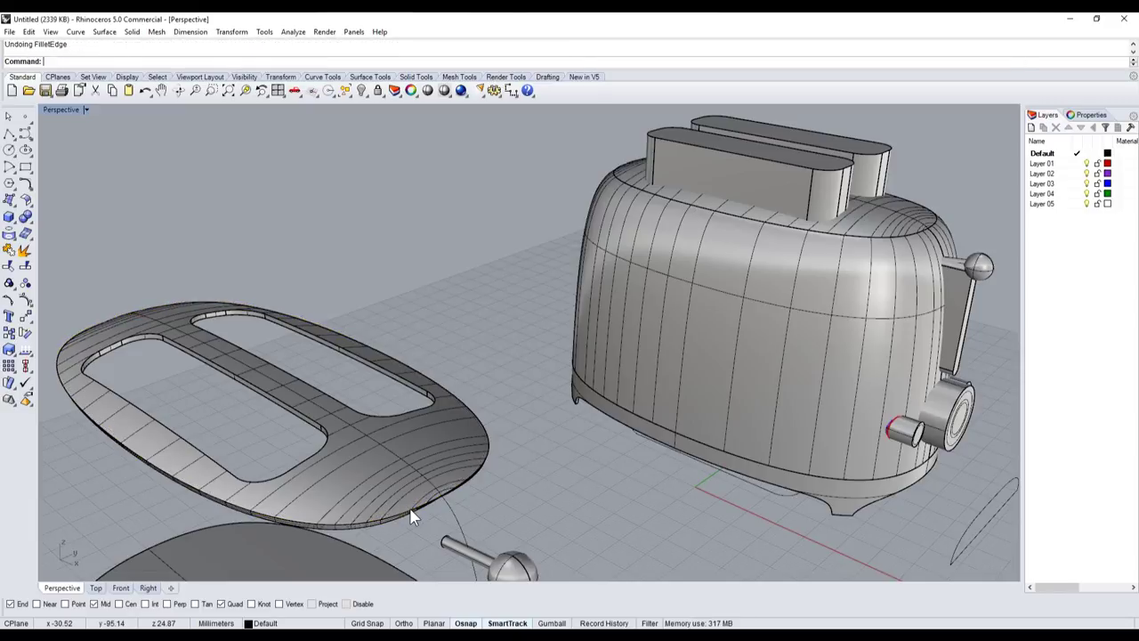
- Undo the hide to restore the toaster body and inspect the top plate on it
{"action": "key", "text": "ctrl+z"}
{"action": "scroll", "coordinate": [465, 416], "scroll_direction": "down", "scroll_amount": 3}
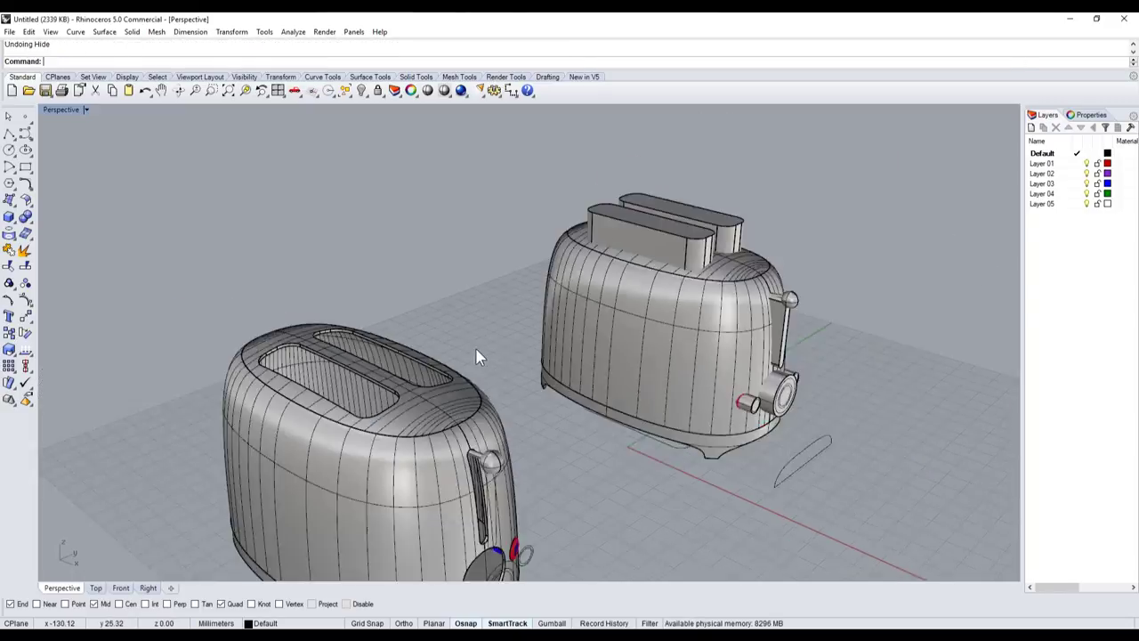
{"action": "scroll", "coordinate": [466, 416], "scroll_direction": "down", "scroll_amount": 3}
{"action": "scroll", "coordinate": [474, 374], "scroll_direction": "up", "scroll_amount": 8}
{"action": "left_click", "coordinate": [474, 374]}
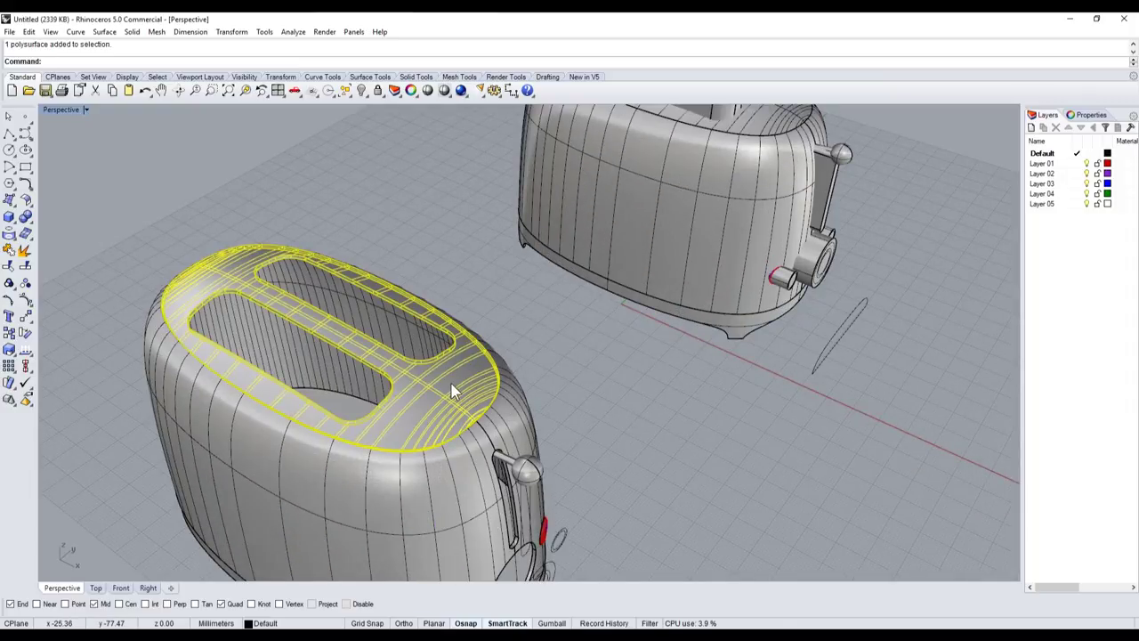
{"action": "scroll", "coordinate": [457, 386], "scroll_direction": "down", "scroll_amount": 5}
{"action": "right_click_drag", "start_coordinate": [546, 387], "coordinate": [501, 382]}
{"action": "scroll", "coordinate": [494, 356], "scroll_direction": "up", "scroll_amount": 6}
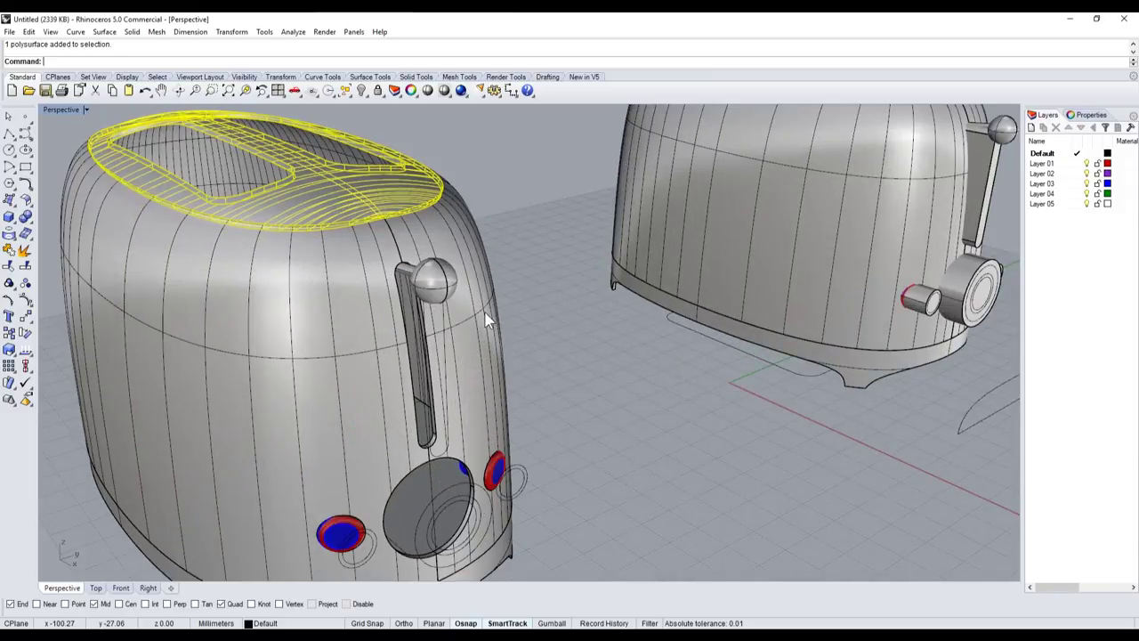
{"action": "right_click_drag", "start_coordinate": [487, 320], "coordinate": [495, 251]}
{"action": "scroll", "coordinate": [495, 251], "scroll_direction": "down", "scroll_amount": 5}
{"action": "key", "text": "Escape"}
- Orbit around both toasters and select the knob on the right toaster
{"action": "scroll", "coordinate": [463, 315], "scroll_direction": "up", "scroll_amount": 6}
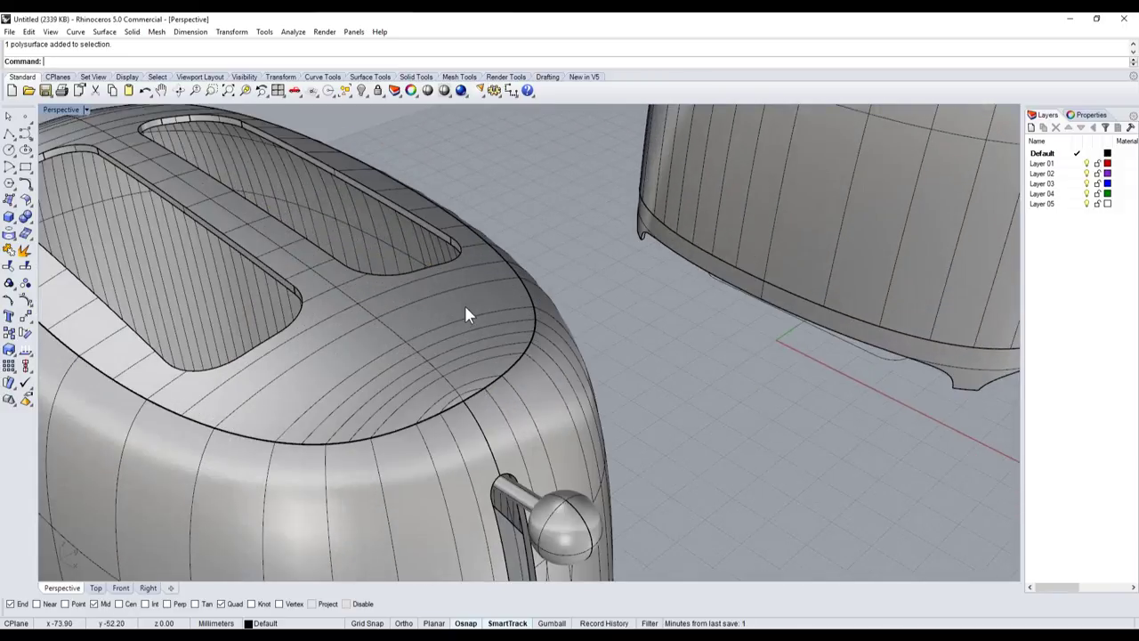
{"action": "scroll", "coordinate": [464, 302], "scroll_direction": "down", "scroll_amount": 5}
{"action": "right_click_drag", "start_coordinate": [492, 392], "coordinate": [599, 254]}
{"action": "scroll", "coordinate": [599, 254], "scroll_direction": "up", "scroll_amount": 4}
{"action": "scroll", "coordinate": [599, 254], "scroll_direction": "down", "scroll_amount": 2}
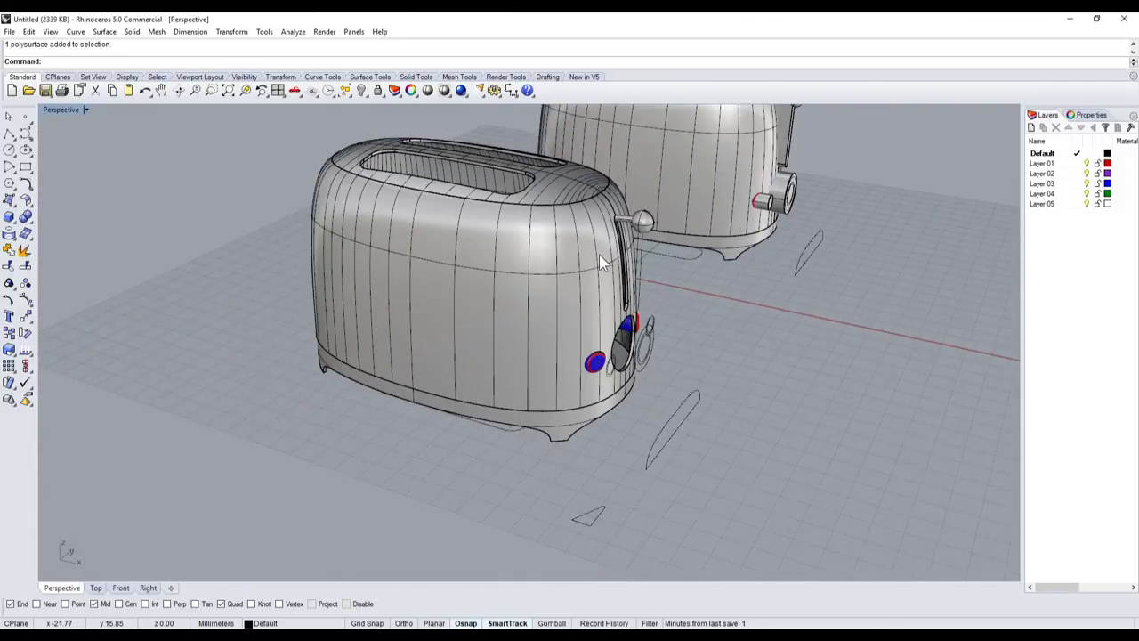
{"action": "scroll", "coordinate": [599, 254], "scroll_direction": "up", "scroll_amount": 3}
{"action": "scroll", "coordinate": [547, 320], "scroll_direction": "down", "scroll_amount": 4}
{"action": "scroll", "coordinate": [522, 377], "scroll_direction": "up", "scroll_amount": 4}
{"action": "scroll", "coordinate": [610, 353], "scroll_direction": "up", "scroll_amount": 2}
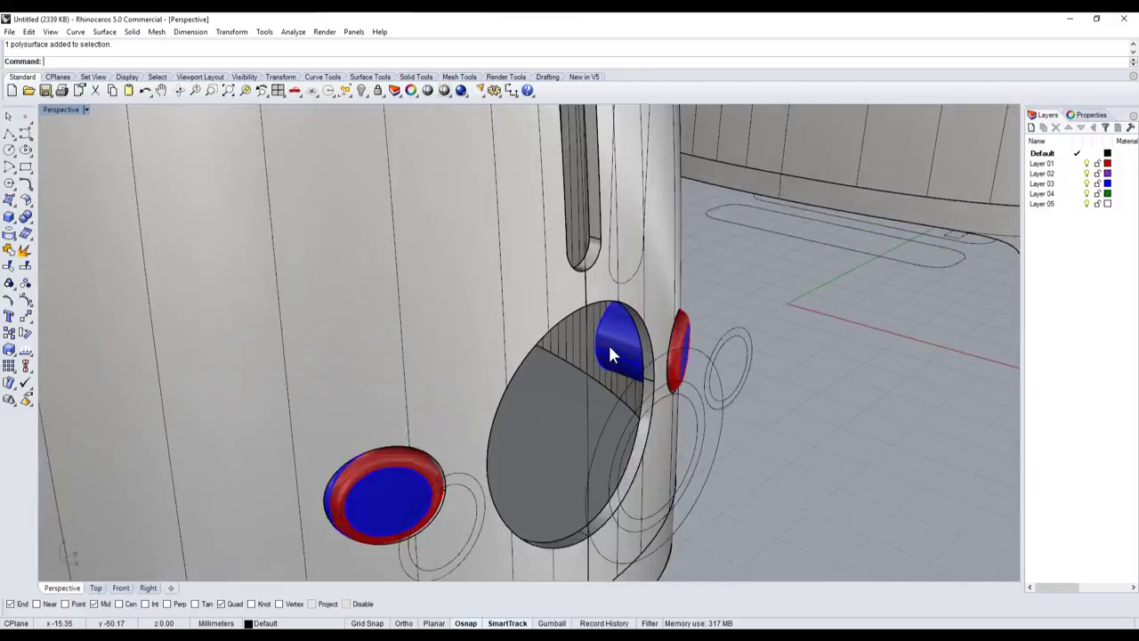
{"action": "scroll", "coordinate": [608, 353], "scroll_direction": "down", "scroll_amount": 4}
{"action": "left_click", "coordinate": [588, 320]}
{"action": "key", "text": "Escape"}
{"action": "right_click_drag", "start_coordinate": [623, 321], "coordinate": [699, 324]}
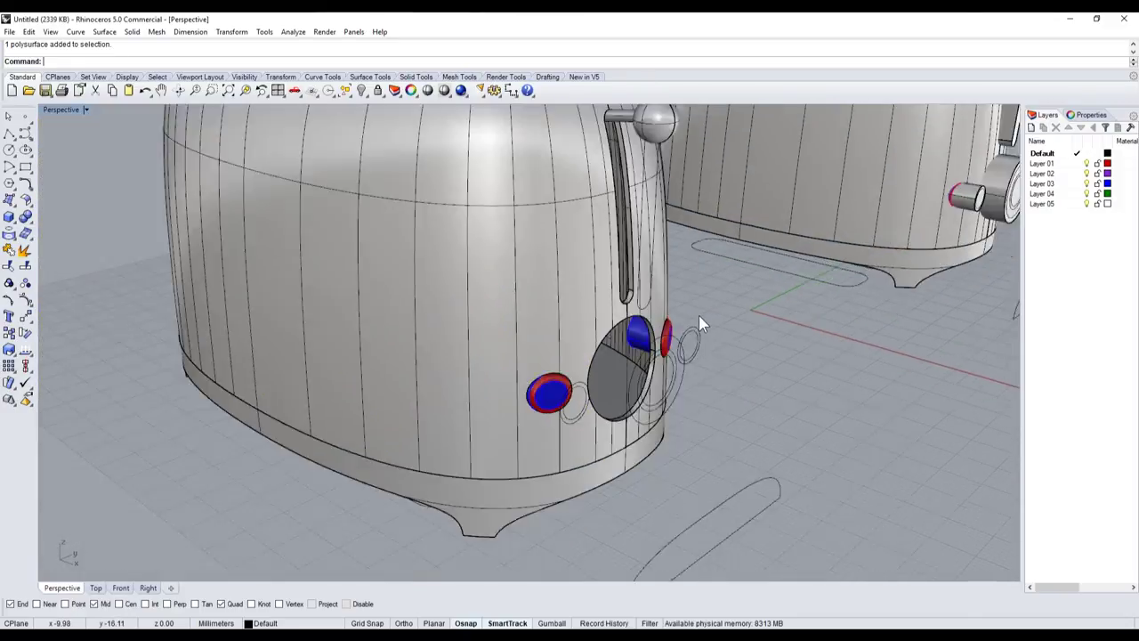
{"action": "scroll", "coordinate": [694, 322], "scroll_direction": "down", "scroll_amount": 4}
{"action": "left_click", "coordinate": [912, 247]}
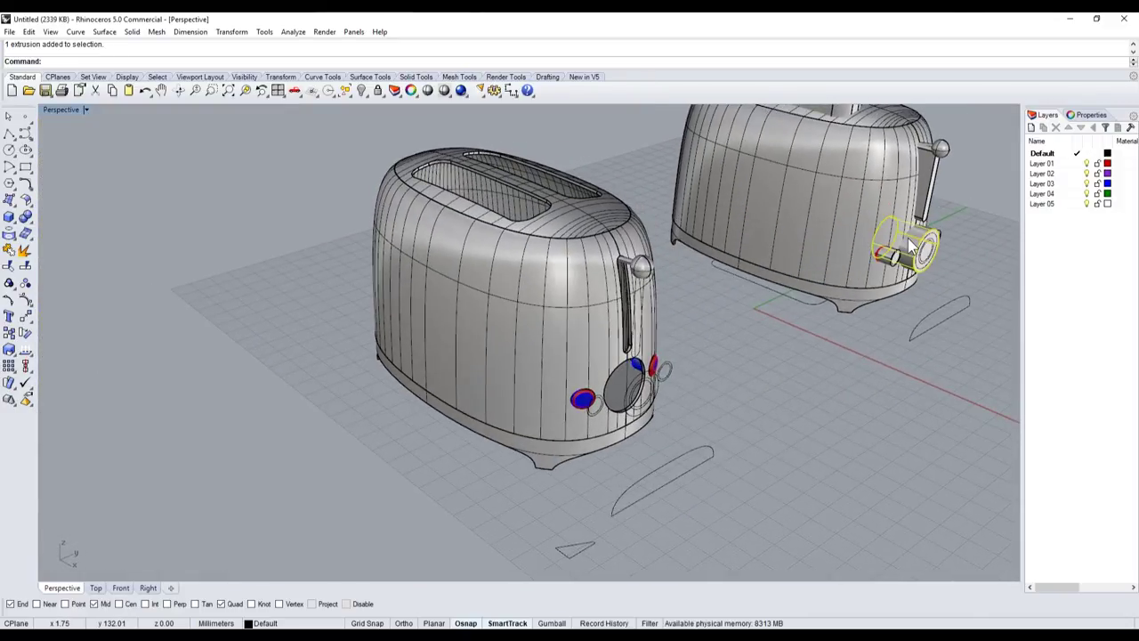
{"action": "scroll", "coordinate": [790, 363], "scroll_direction": "down", "scroll_amount": 2}
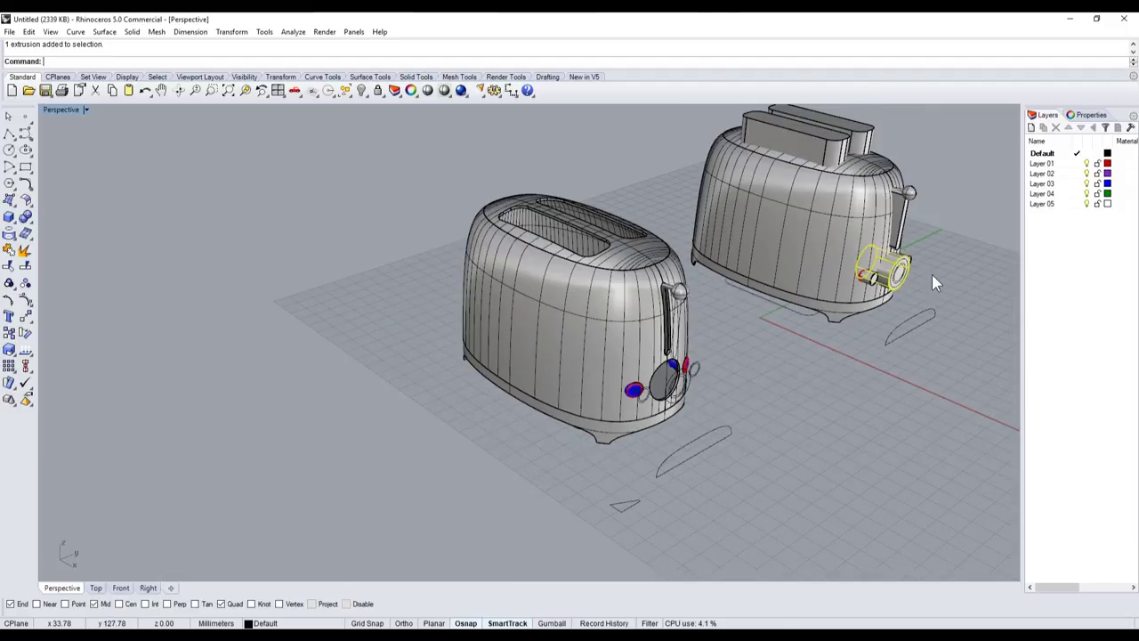
- Copy the right toaster's body and drag the copy to the lower left
{"action": "scroll", "coordinate": [931, 283], "scroll_direction": "up", "scroll_amount": 2}
{"action": "scroll", "coordinate": [788, 352], "scroll_direction": "up", "scroll_amount": 2}
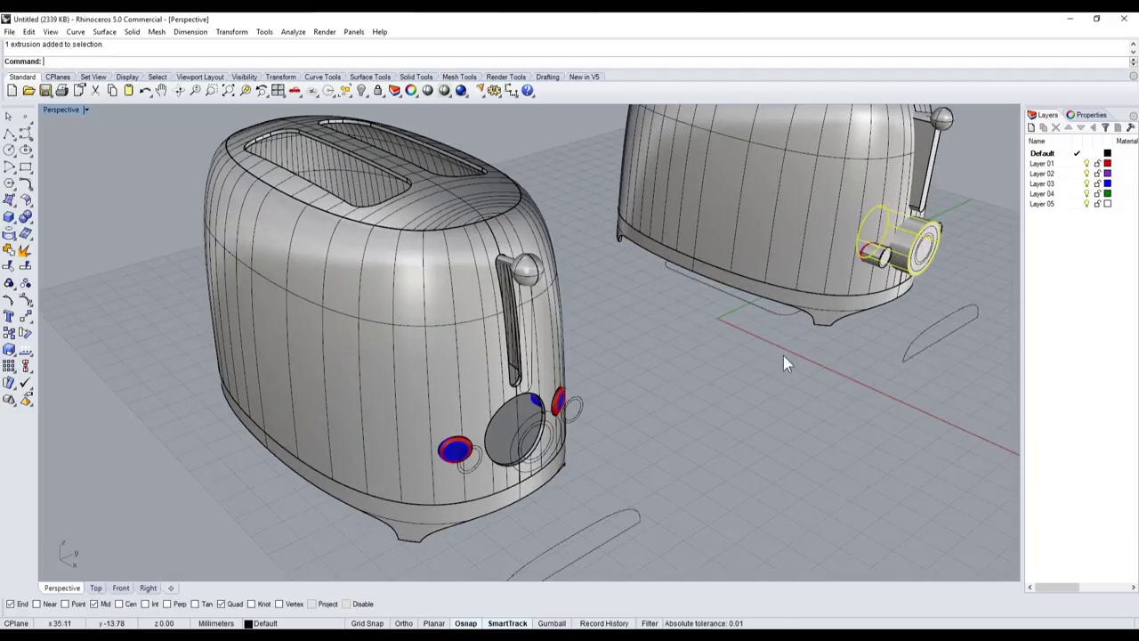
{"action": "left_click", "coordinate": [821, 194]}
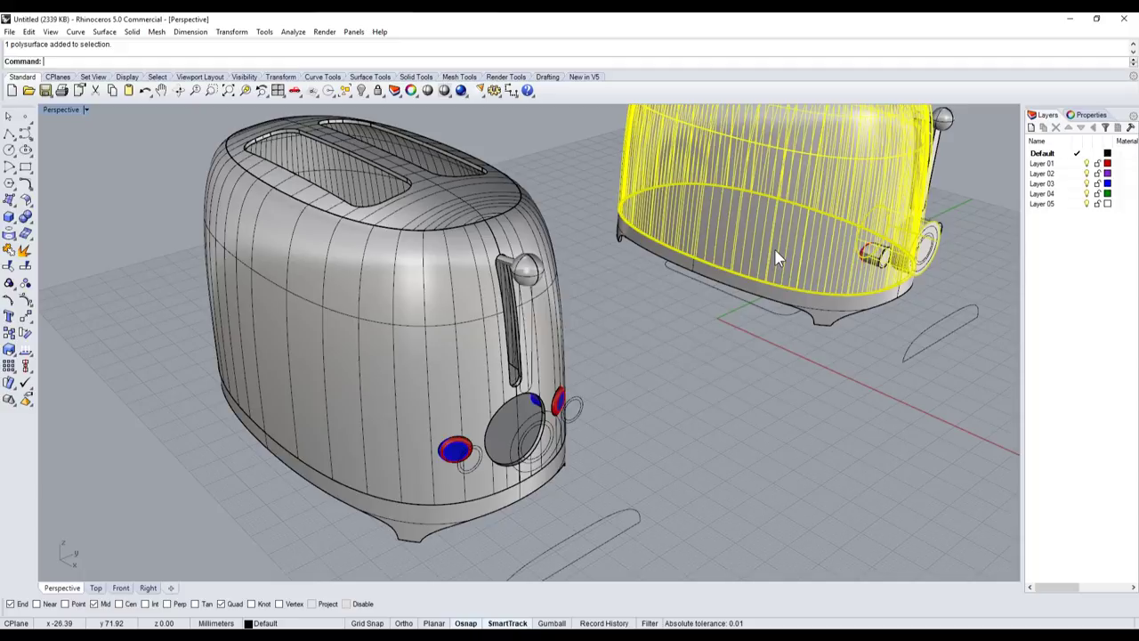
{"action": "key", "text": "ctrl+c"}
{"action": "scroll", "coordinate": [794, 339], "scroll_direction": "down", "scroll_amount": 3}
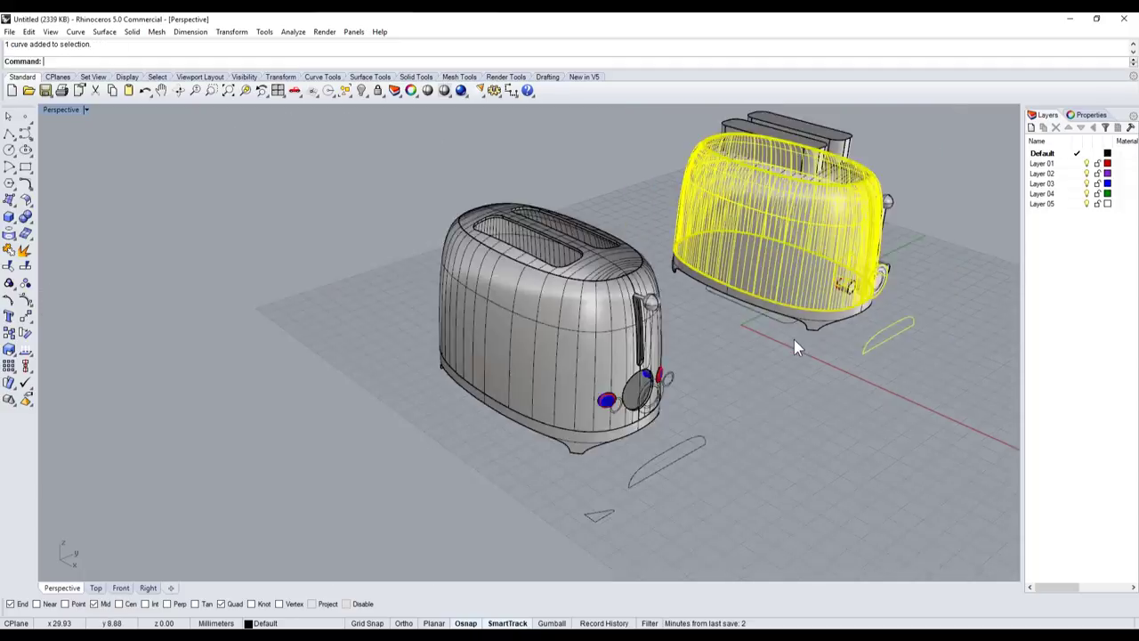
{"action": "scroll", "coordinate": [794, 339], "scroll_direction": "down", "scroll_amount": 2}
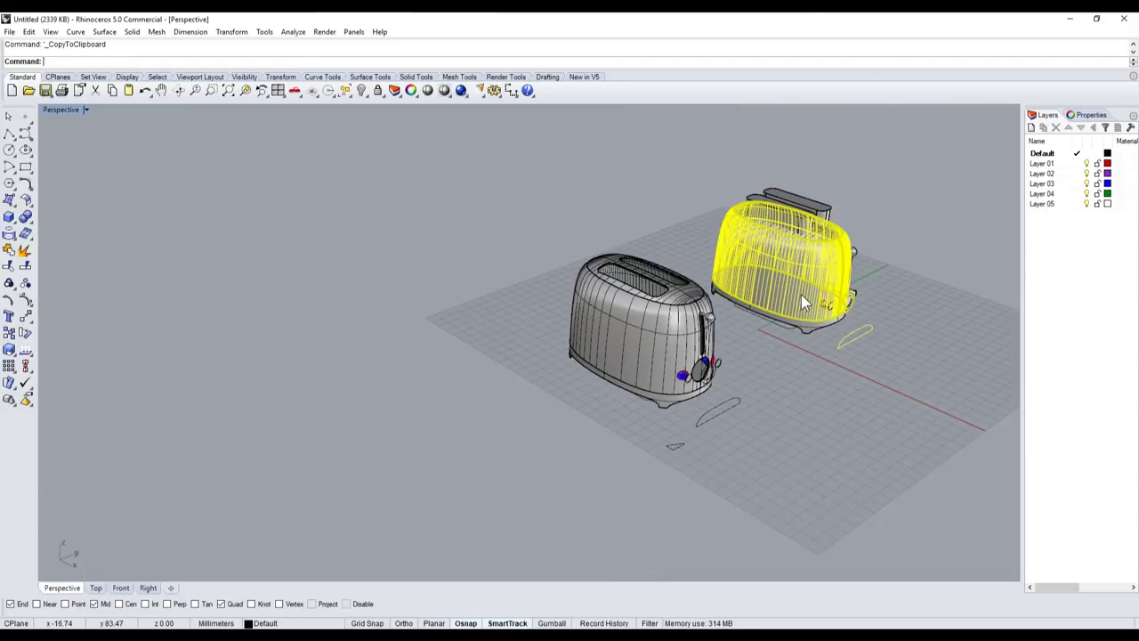
{"action": "mouse_move", "coordinate": [801, 292]}
{"action": "left_mouse_down"}
{"action": "mouse_move", "coordinate": [504, 496]}
{"action": "mouse_move", "coordinate": [563, 506]}
{"action": "left_mouse_up"}
{"action": "scroll", "coordinate": [565, 504], "scroll_direction": "up", "scroll_amount": 3}
{"action": "scroll", "coordinate": [565, 505], "scroll_direction": "up", "scroll_amount": 3}
- Intersect the copied body with the small cylinder, leaving a curved disc
{"action": "left_click", "coordinate": [433, 303]}
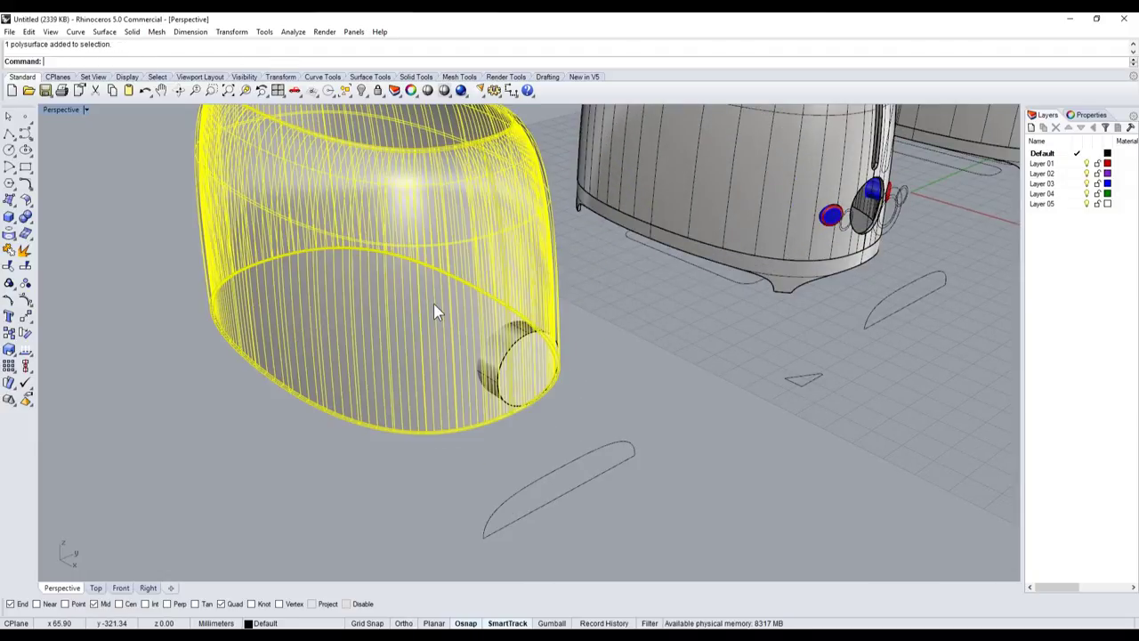
{"action": "left_click", "coordinate": [27, 218]}
{"action": "left_click", "coordinate": [76, 224]}
{"action": "left_click", "coordinate": [522, 358]}
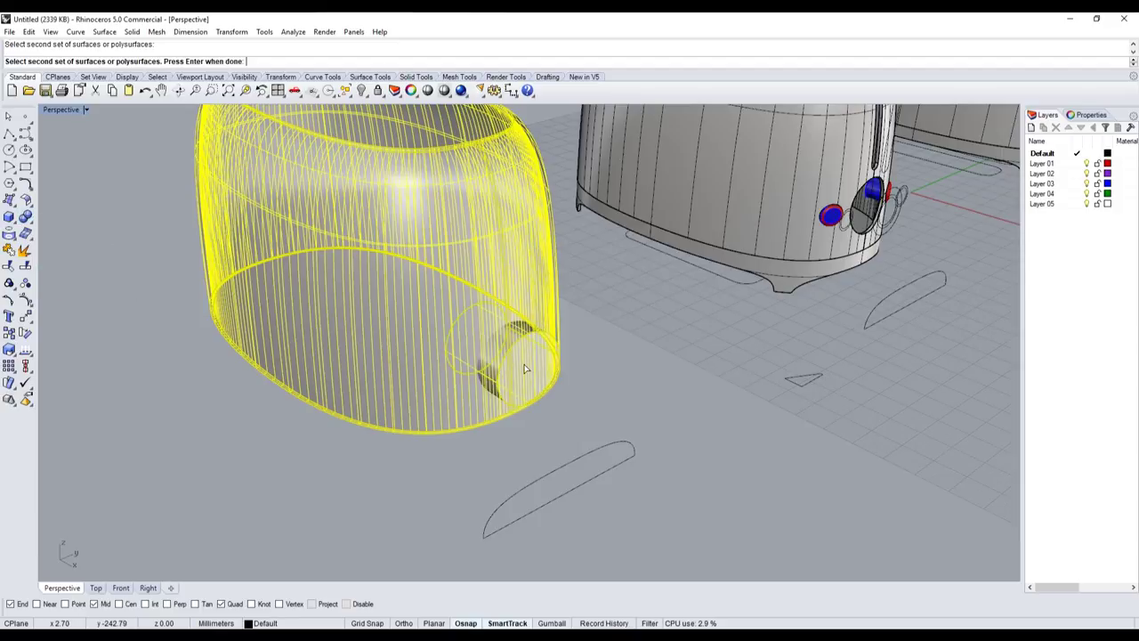
{"action": "key", "text": "Return"}
- Move the disc and lower guide curve to the other curve's end
{"action": "left_click", "coordinate": [512, 360]}
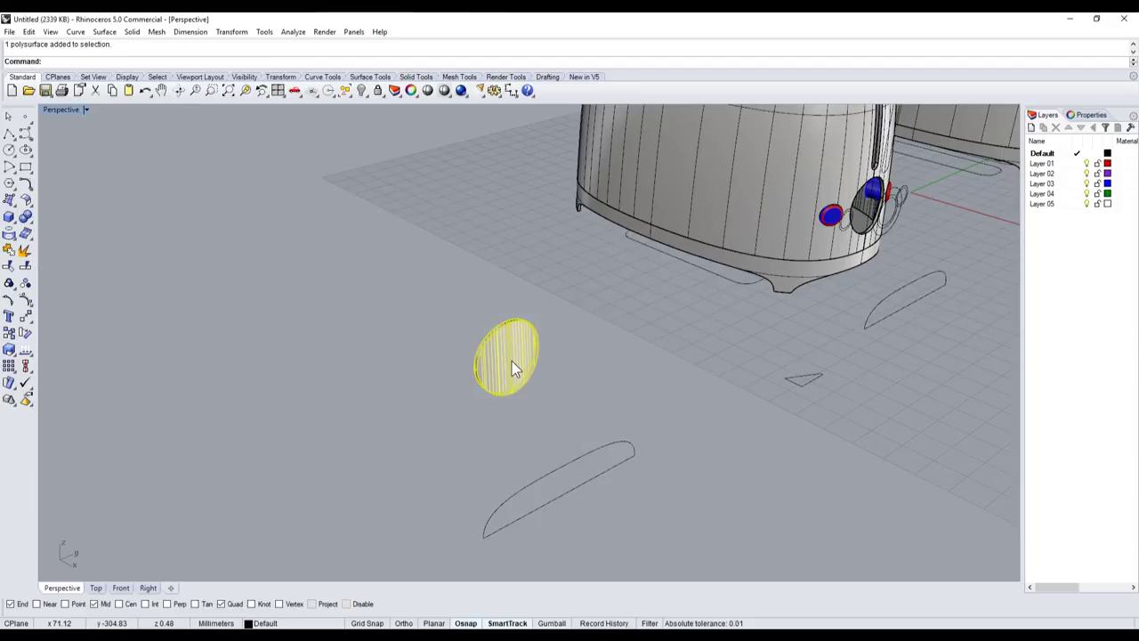
{"action": "left_click", "coordinate": [514, 509], "text": "shift"}
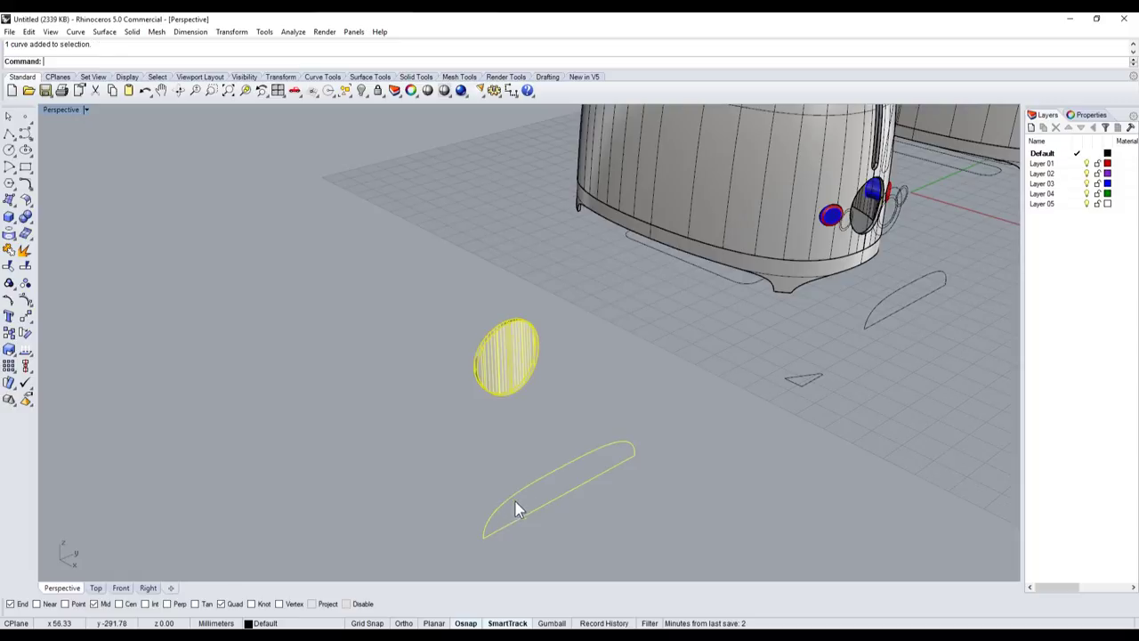
{"action": "left_click", "coordinate": [25, 336]}
{"action": "left_click", "coordinate": [483, 537]}
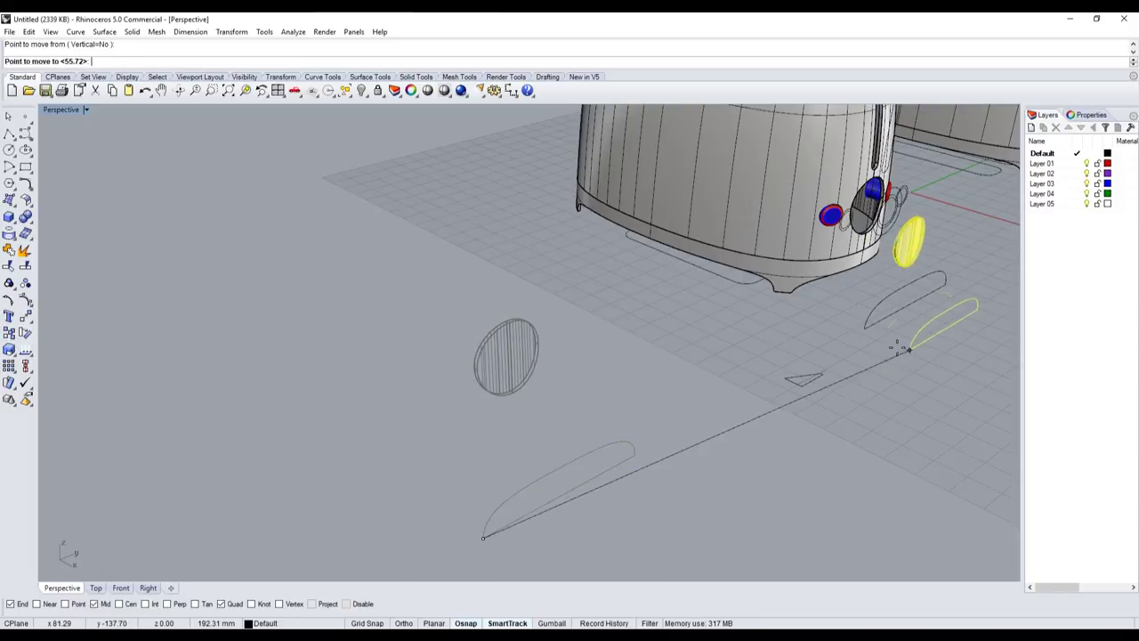
{"action": "left_click", "coordinate": [864, 328]}
- Delete the leftover guide curve
{"action": "left_click", "coordinate": [903, 282]}
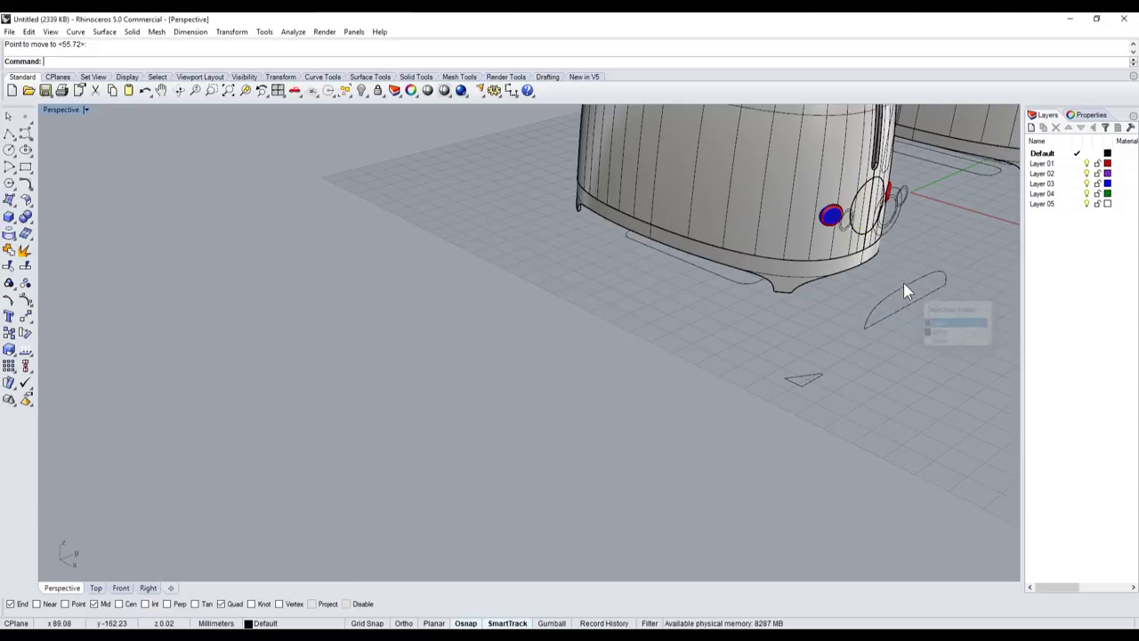
{"action": "left_click", "coordinate": [941, 324]}
{"action": "key", "text": "Delete"}
{"action": "scroll", "coordinate": [890, 312], "scroll_direction": "up", "scroll_amount": 2}
- Extrude the circle at the dial position on the toaster front into a cylinder
{"action": "scroll", "coordinate": [846, 302], "scroll_direction": "up", "scroll_amount": 2}
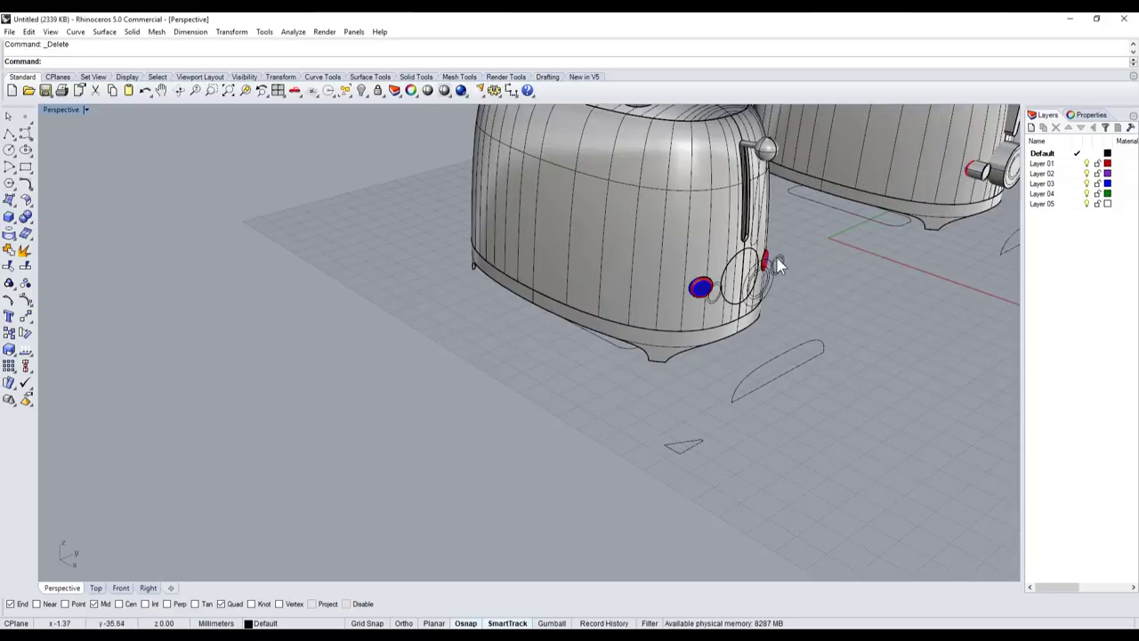
{"action": "scroll", "coordinate": [783, 284], "scroll_direction": "up", "scroll_amount": 3}
{"action": "scroll", "coordinate": [738, 269], "scroll_direction": "up", "scroll_amount": 3}
{"action": "left_click", "coordinate": [772, 303]}
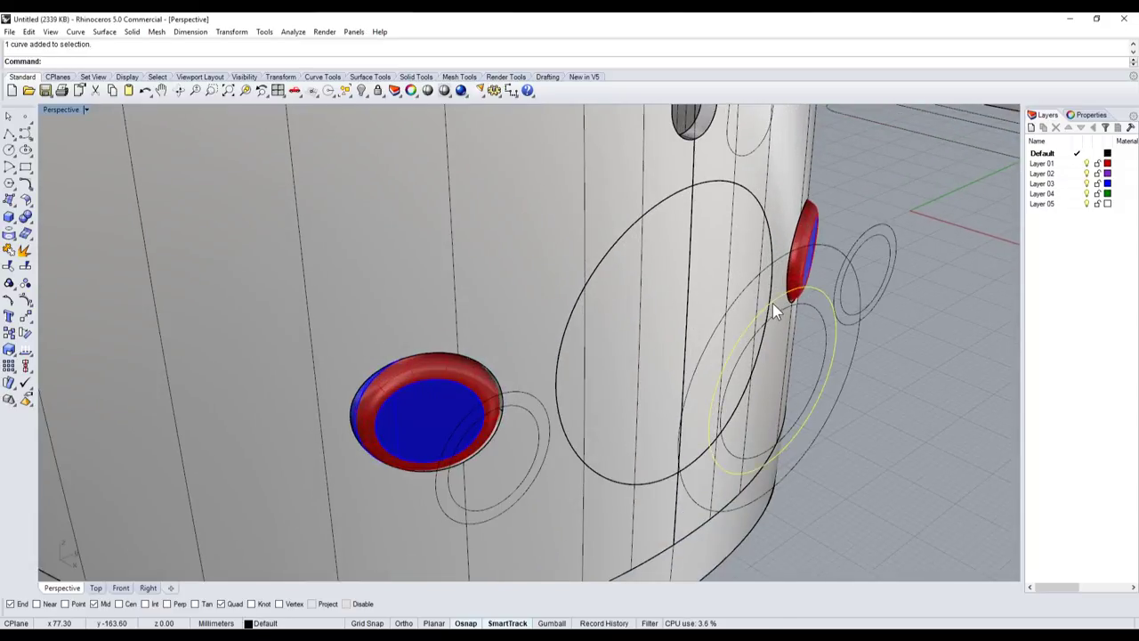
{"action": "scroll", "coordinate": [739, 295], "scroll_direction": "down", "scroll_amount": 5}
{"action": "mouse_move", "coordinate": [708, 295]}
{"action": "right_mouse_down"}
{"action": "mouse_move", "coordinate": [625, 238]}
{"action": "mouse_move", "coordinate": [691, 294]}
{"action": "right_mouse_up"}
{"action": "left_click", "coordinate": [625, 241]}
{"action": "left_click", "coordinate": [663, 261]}
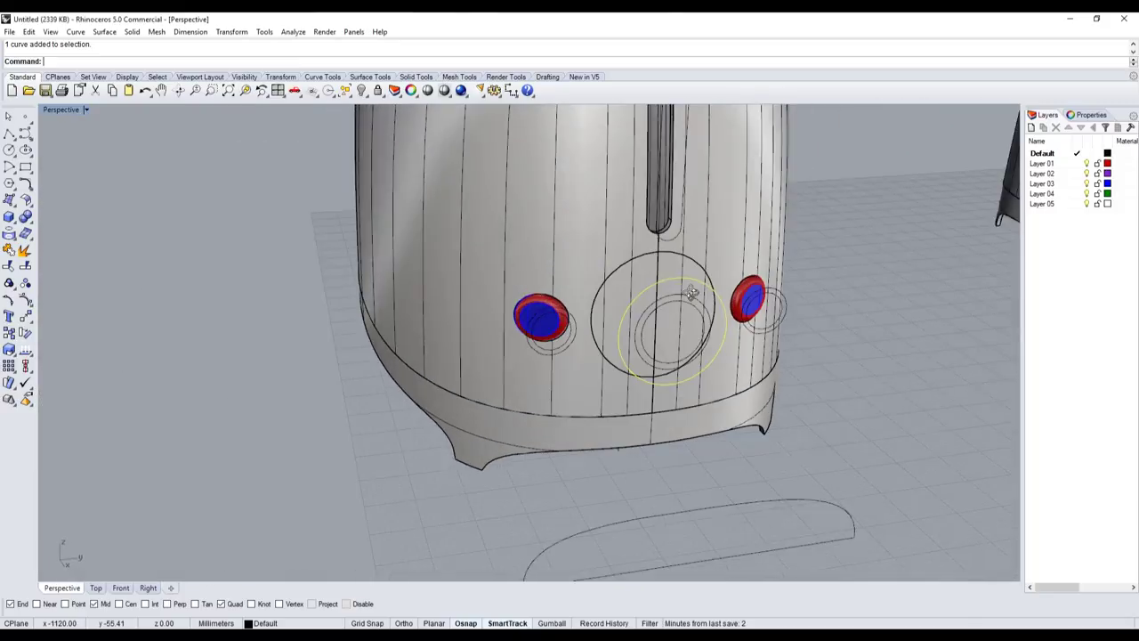
{"action": "left_click", "coordinate": [9, 218]}
{"action": "left_click", "coordinate": [49, 237]}
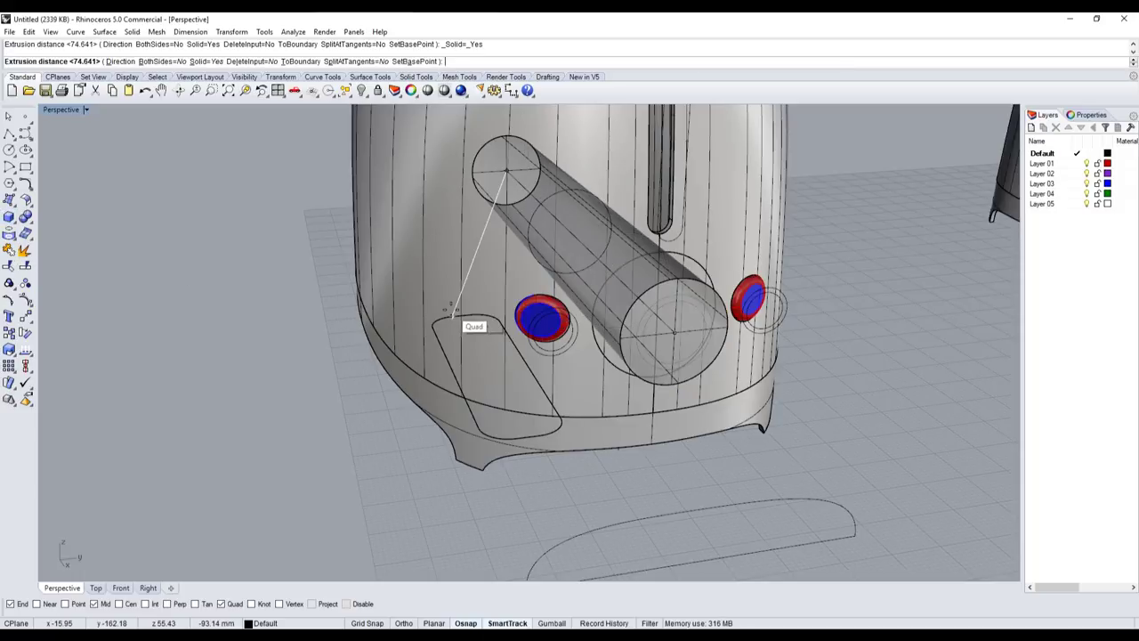
{"action": "left_click", "coordinate": [454, 307]}
- Boolean-difference the cylinder from the toaster body to cut the dial recess
{"action": "scroll", "coordinate": [521, 294], "scroll_direction": "down", "scroll_amount": 3}
{"action": "right_click_drag", "start_coordinate": [623, 293], "coordinate": [714, 277]}
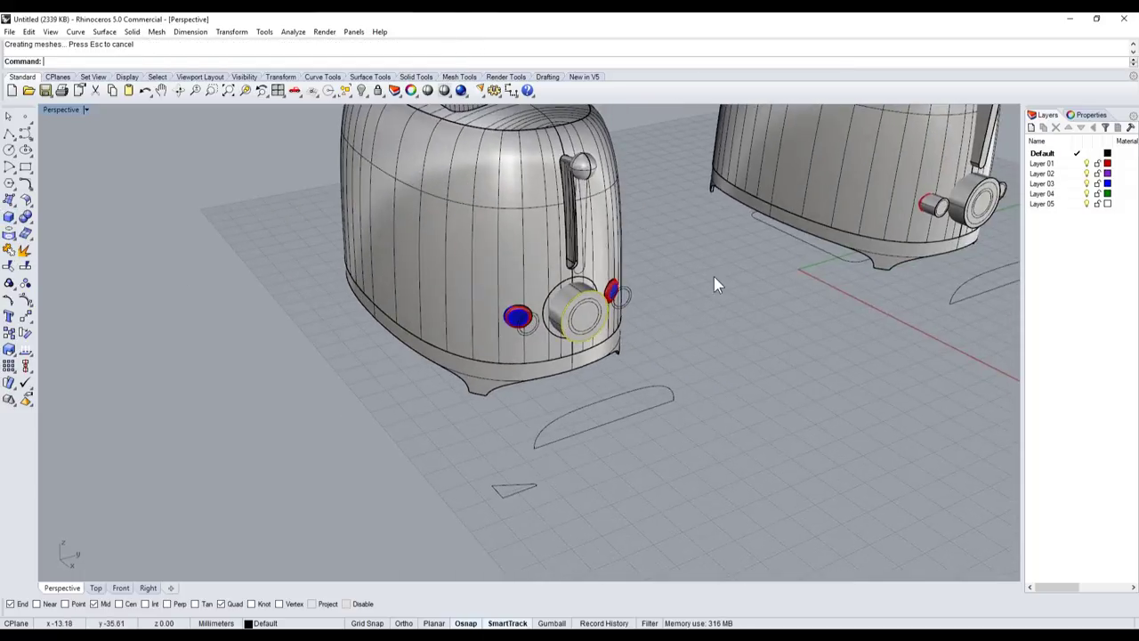
{"action": "scroll", "coordinate": [713, 276], "scroll_direction": "up", "scroll_amount": 5}
{"action": "left_click", "coordinate": [405, 305]}
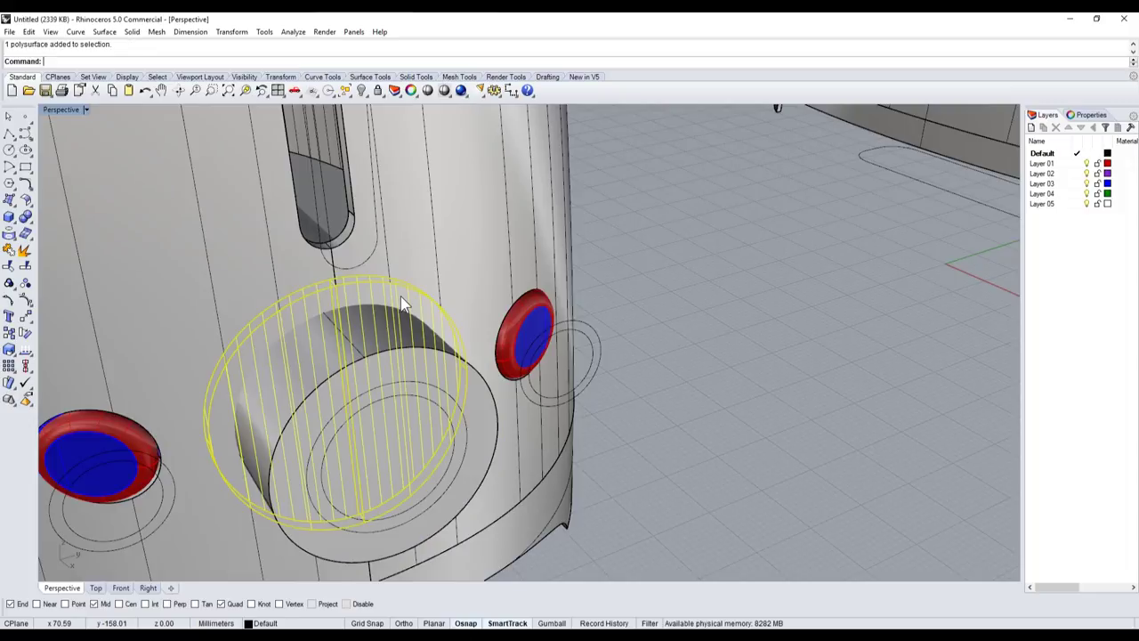
{"action": "left_click", "coordinate": [36, 230]}
{"action": "left_click", "coordinate": [51, 218]}
{"action": "left_click", "coordinate": [342, 345]}
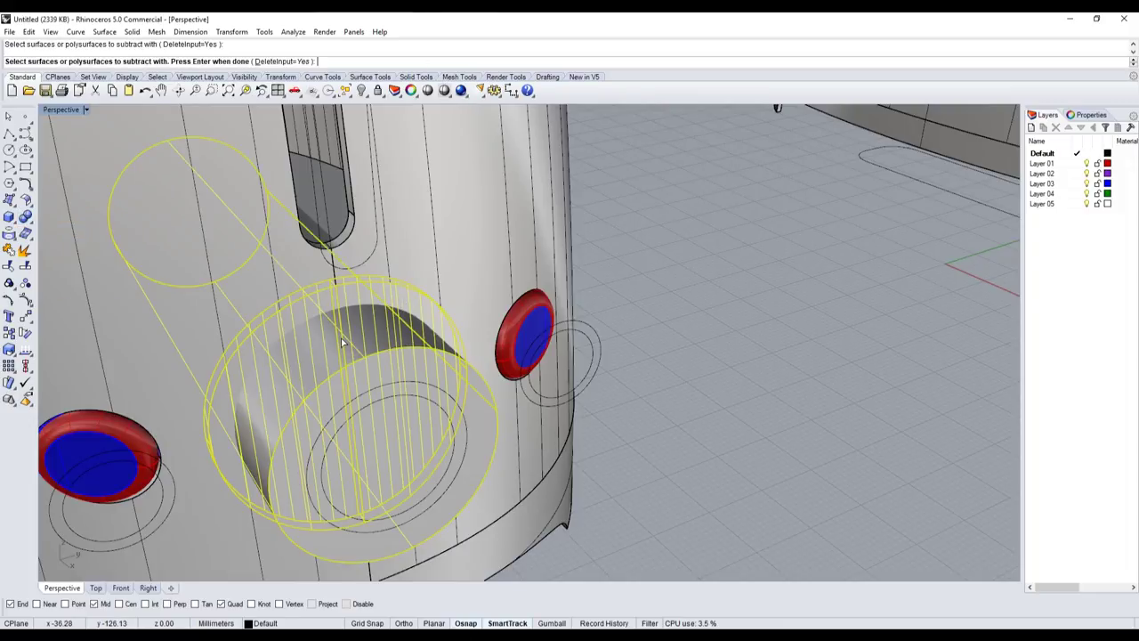
{"action": "key", "text": "Return"}
- Inspect the new hole, then undo and redo the subtraction to compare
{"action": "scroll", "coordinate": [342, 345], "scroll_direction": "down", "scroll_amount": 3}
{"action": "scroll", "coordinate": [356, 311], "scroll_direction": "up", "scroll_amount": 5}
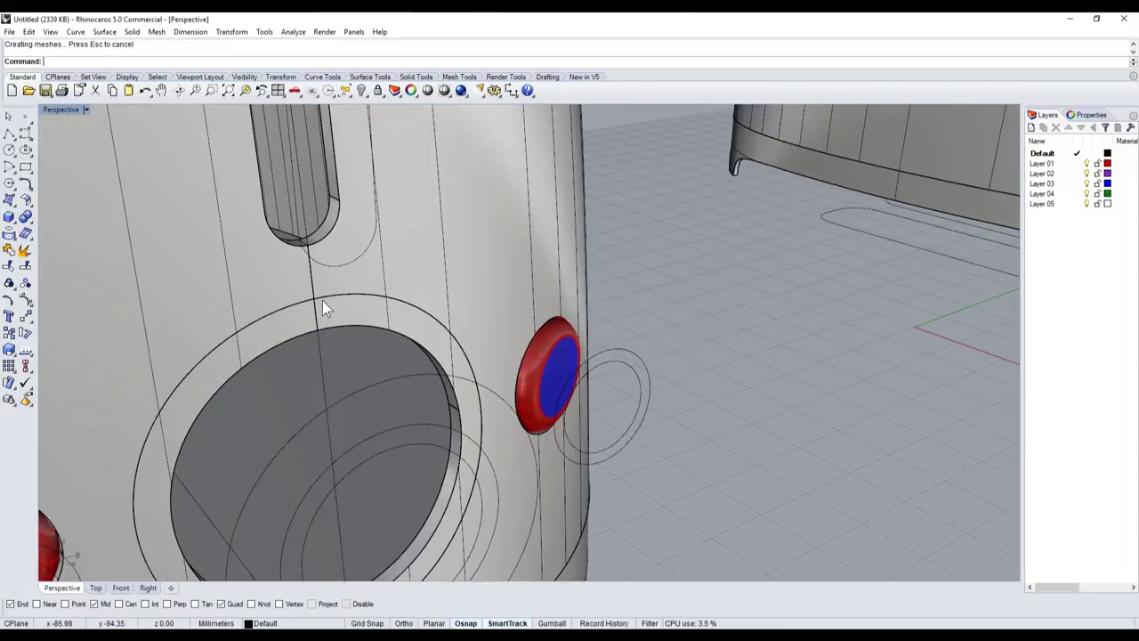
{"action": "left_click", "coordinate": [325, 303]}
{"action": "left_click", "coordinate": [365, 331]}
{"action": "right_click_drag", "start_coordinate": [695, 300], "coordinate": [479, 310]}
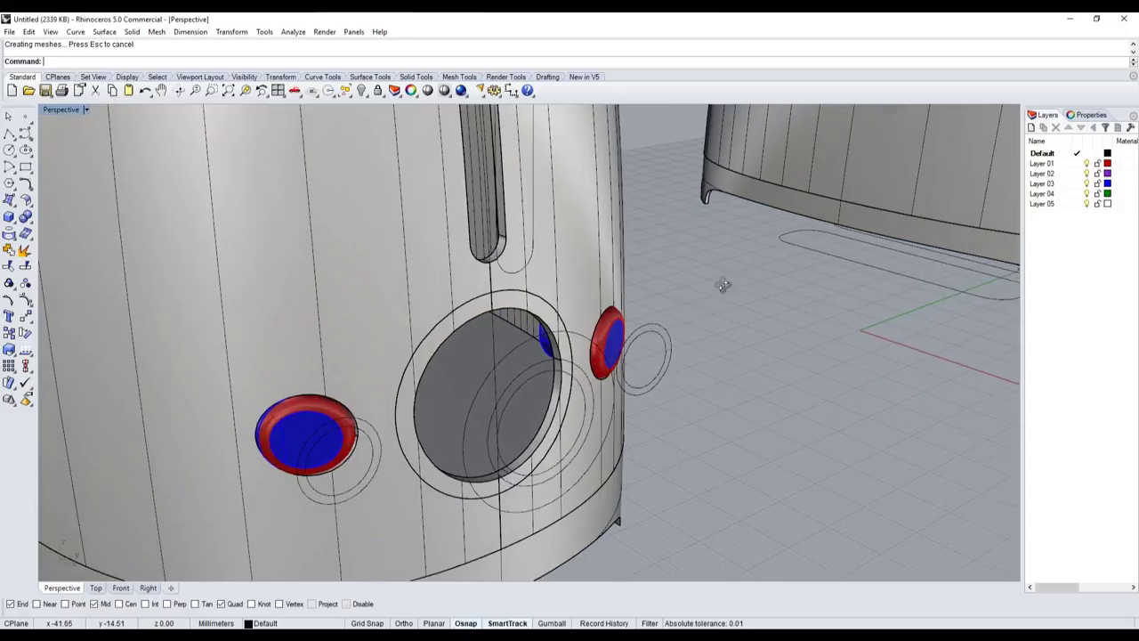
{"action": "scroll", "coordinate": [469, 305], "scroll_direction": "down", "scroll_amount": 3}
{"action": "key", "text": "ctrl+z"}
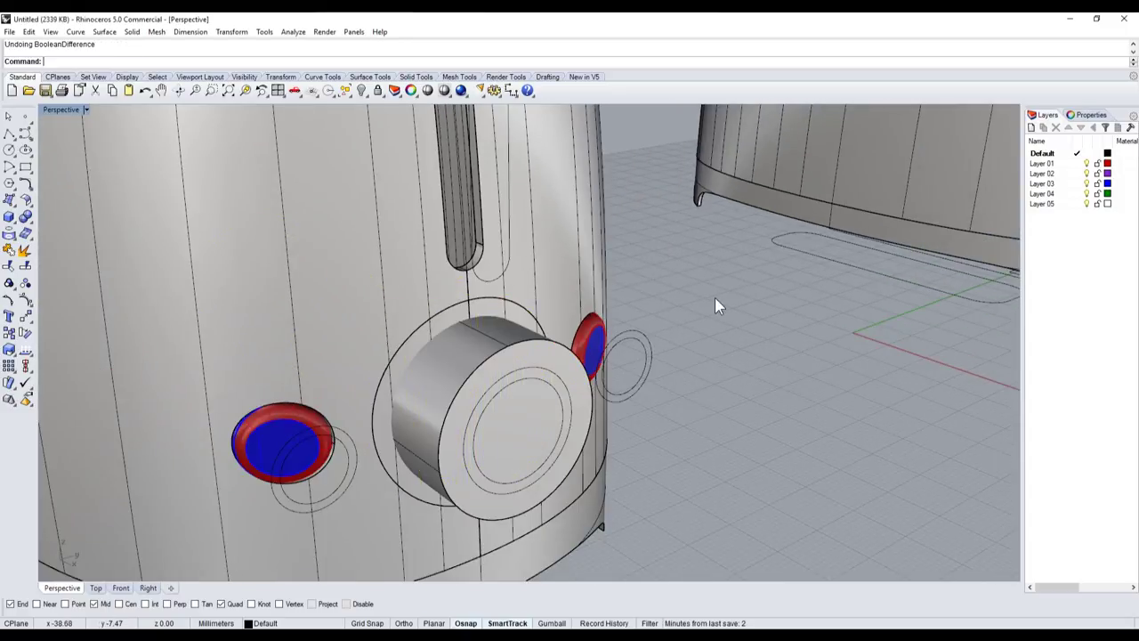
{"action": "left_click", "coordinate": [498, 324]}
{"action": "key", "text": "ctrl+y"}
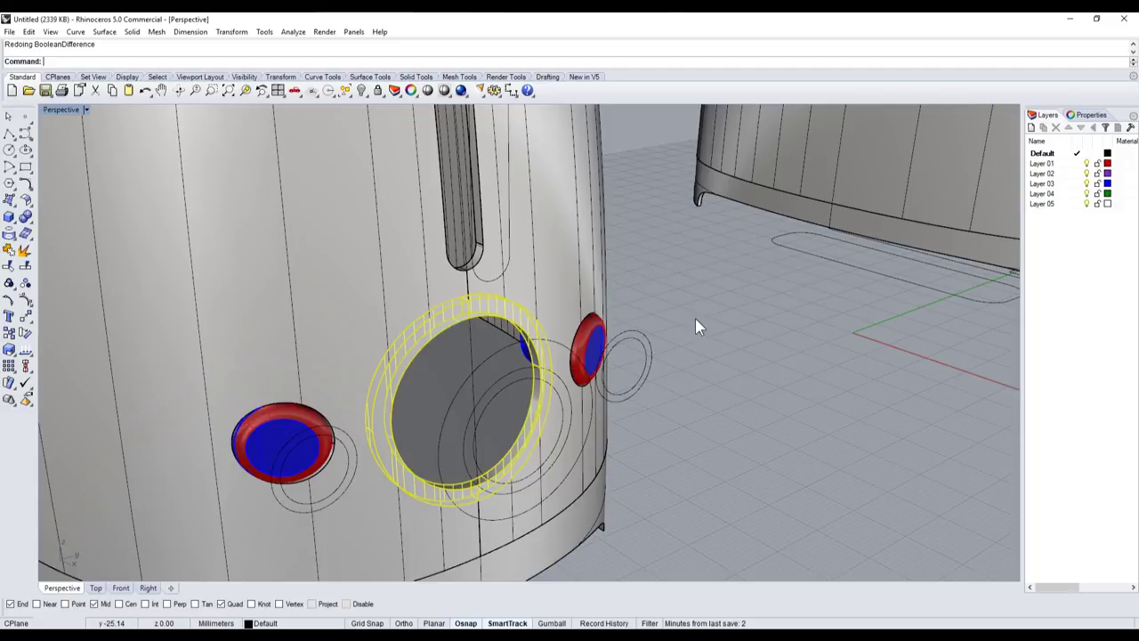
- Hide the toaster body to isolate the ring around the dial recess
{"action": "left_click", "coordinate": [11, 201]}
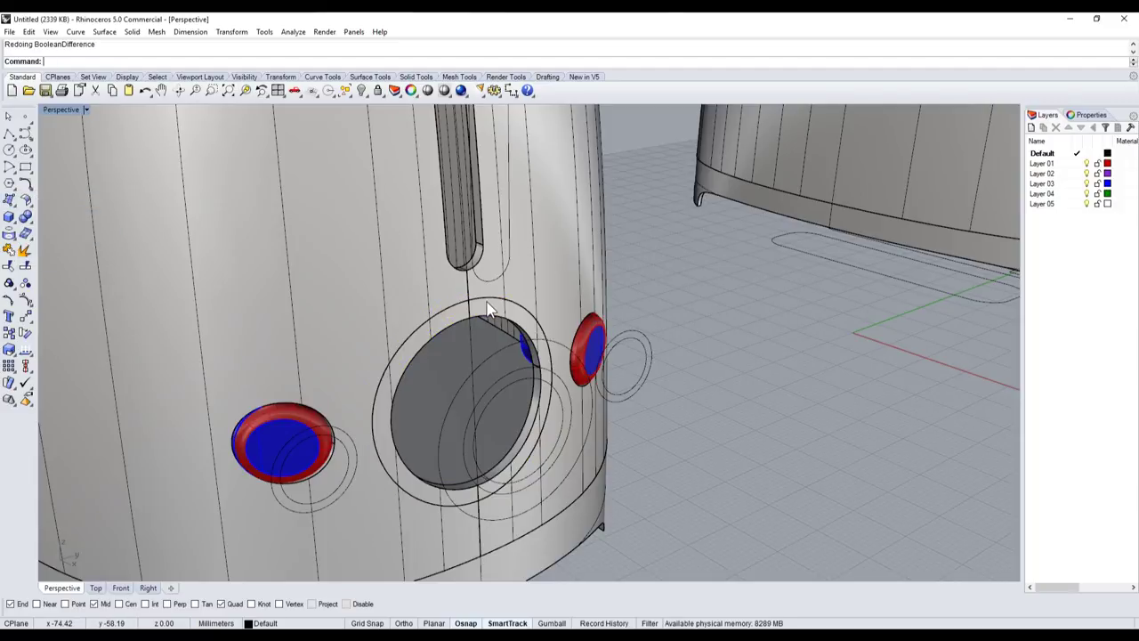
{"action": "left_click", "coordinate": [487, 309]}
{"action": "left_click", "coordinate": [526, 334]}
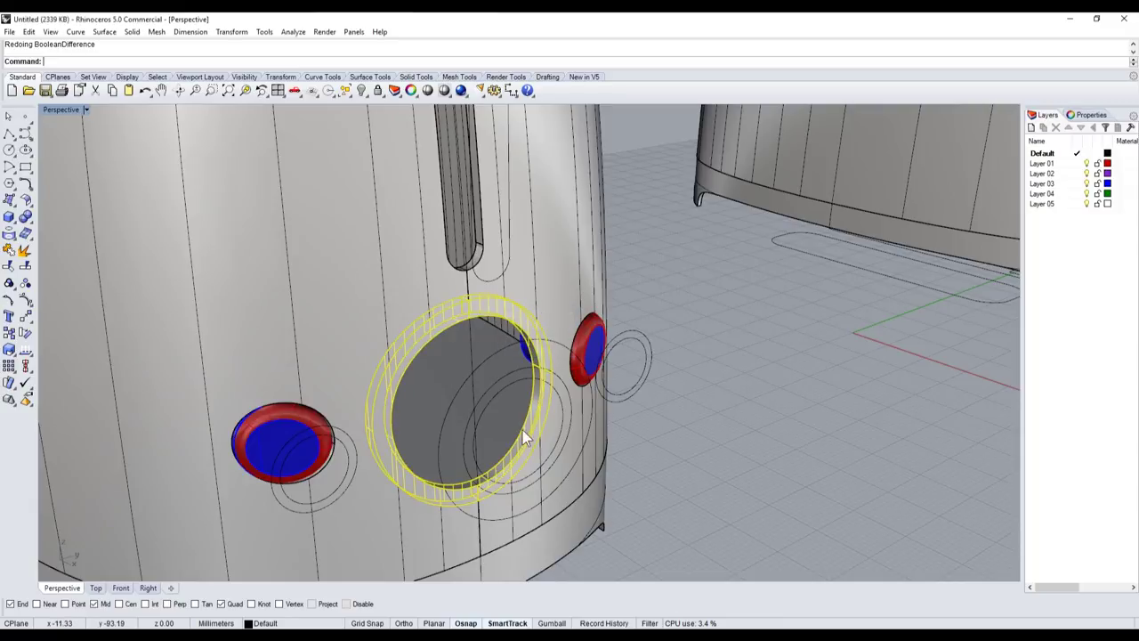
{"action": "scroll", "coordinate": [462, 296], "scroll_direction": "up", "scroll_amount": 2}
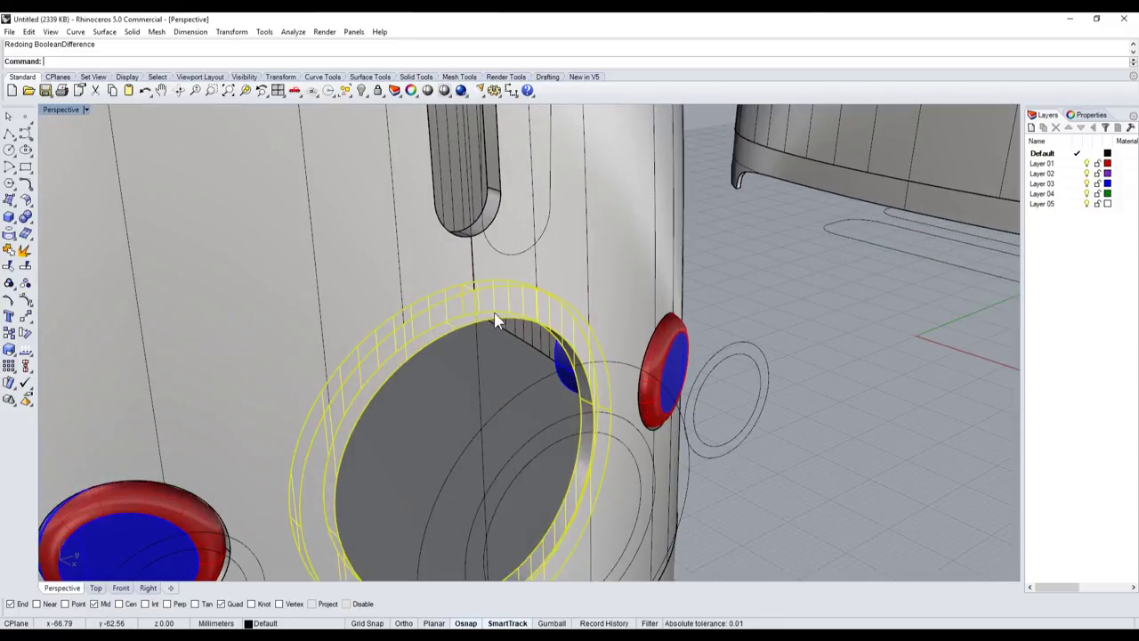
{"action": "key", "text": "Escape"}
{"action": "left_click", "coordinate": [476, 278]}
{"action": "left_click", "coordinate": [508, 300]}
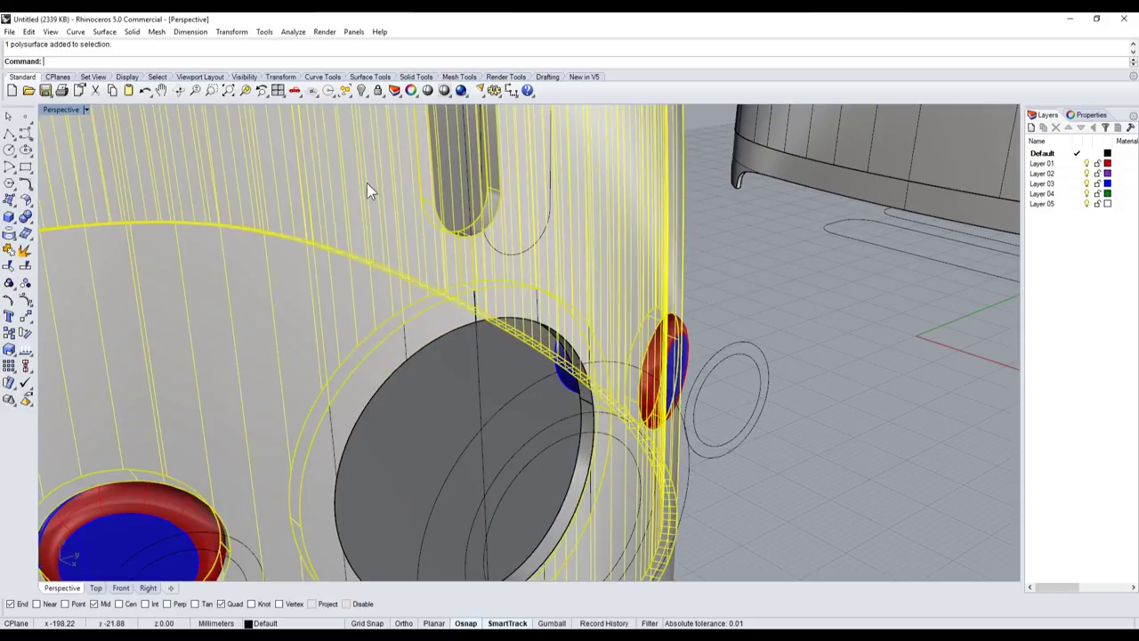
{"action": "left_click", "coordinate": [362, 90]}
- Fillet both edges of the ring with a 0.50 radius
{"action": "left_click", "coordinate": [35, 223]}
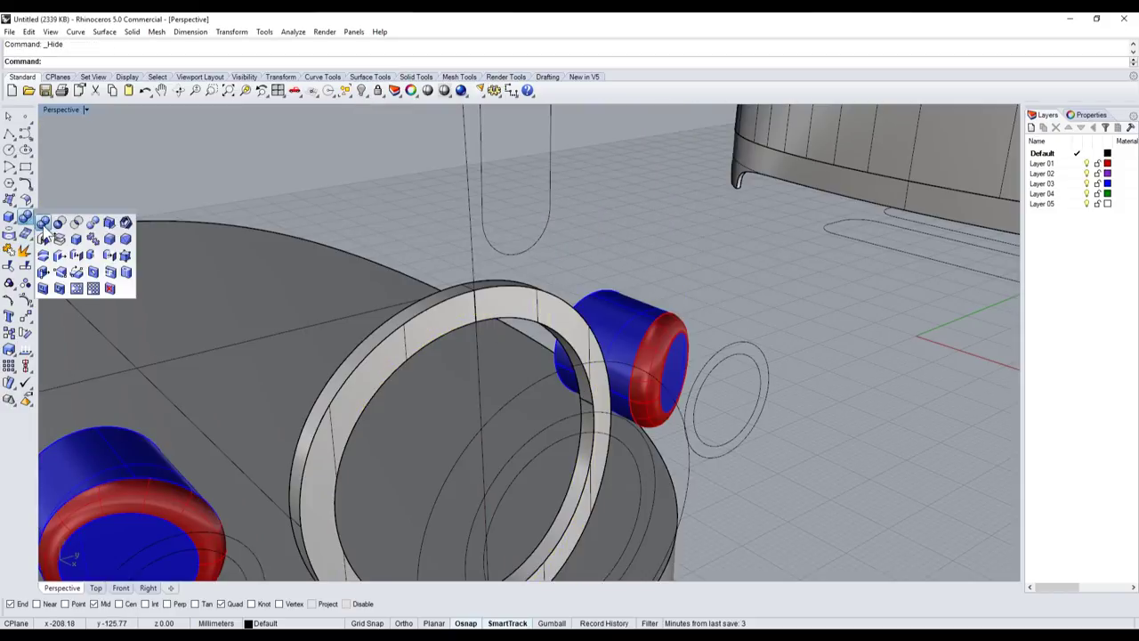
{"action": "left_click", "coordinate": [109, 238]}
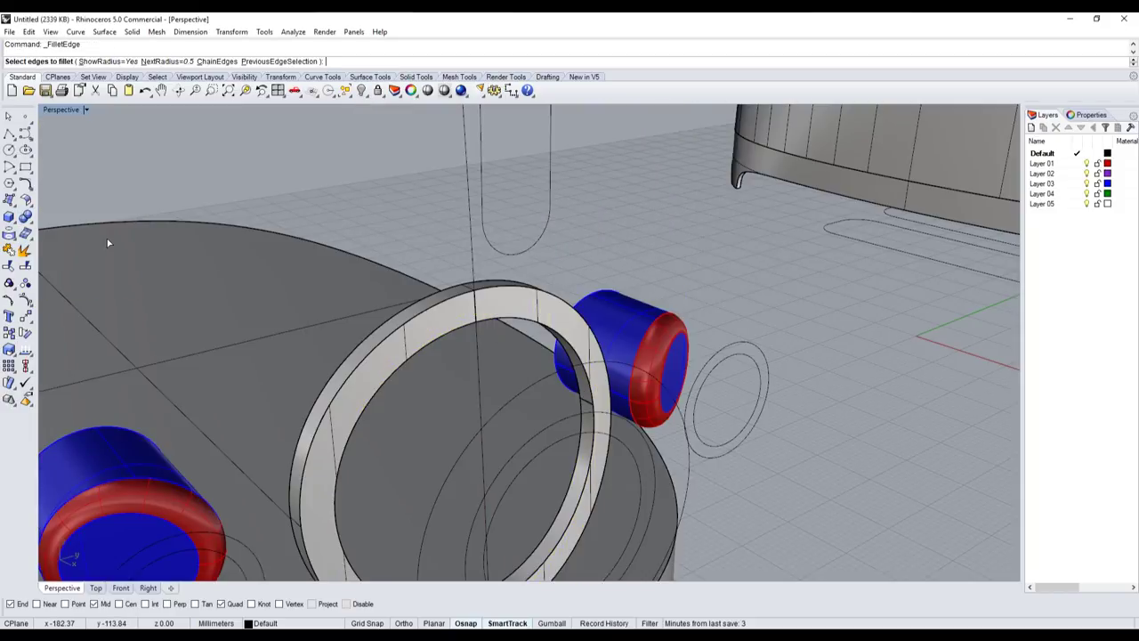
{"action": "left_click", "coordinate": [407, 331]}
{"action": "left_click", "coordinate": [506, 292]}
{"action": "right_click_drag", "start_coordinate": [503, 292], "coordinate": [552, 427]}
{"action": "scroll", "coordinate": [569, 457], "scroll_direction": "up", "scroll_amount": 3}
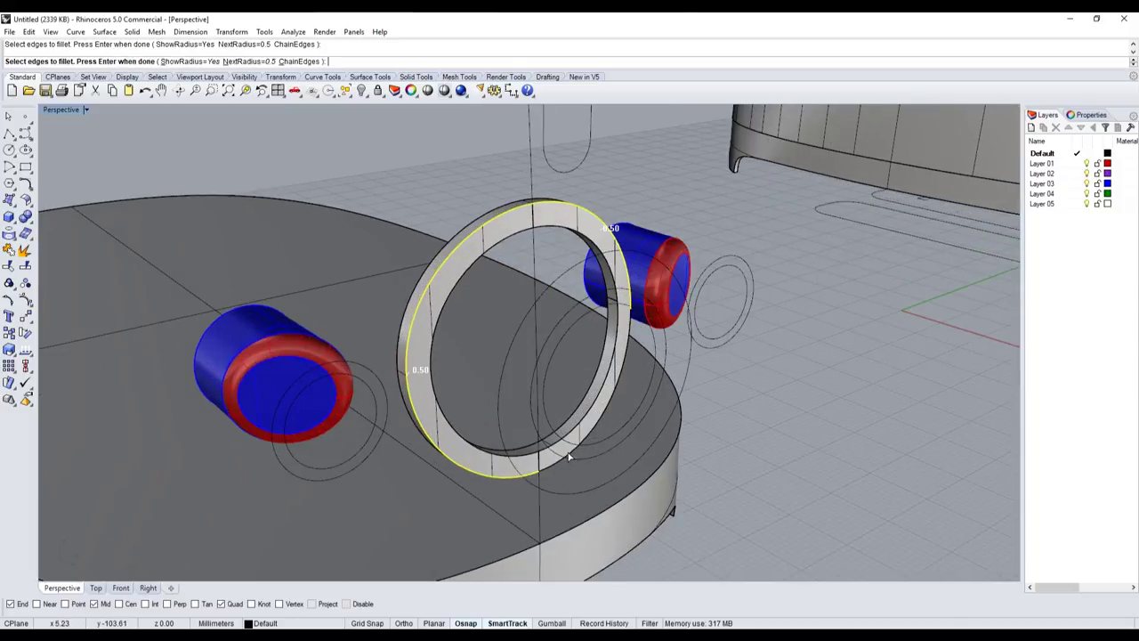
{"action": "key", "text": "Return"}
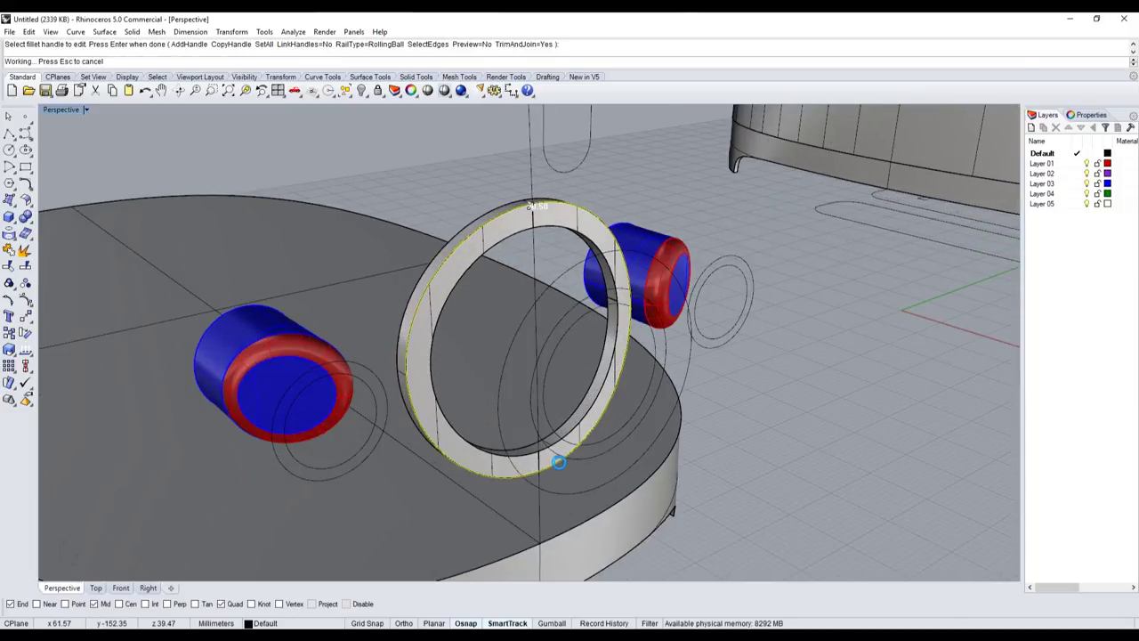
{"action": "key", "text": "Return"}
- Show the toaster body again and orbit to inspect the rounded ring
{"action": "right_click", "coordinate": [362, 90]}
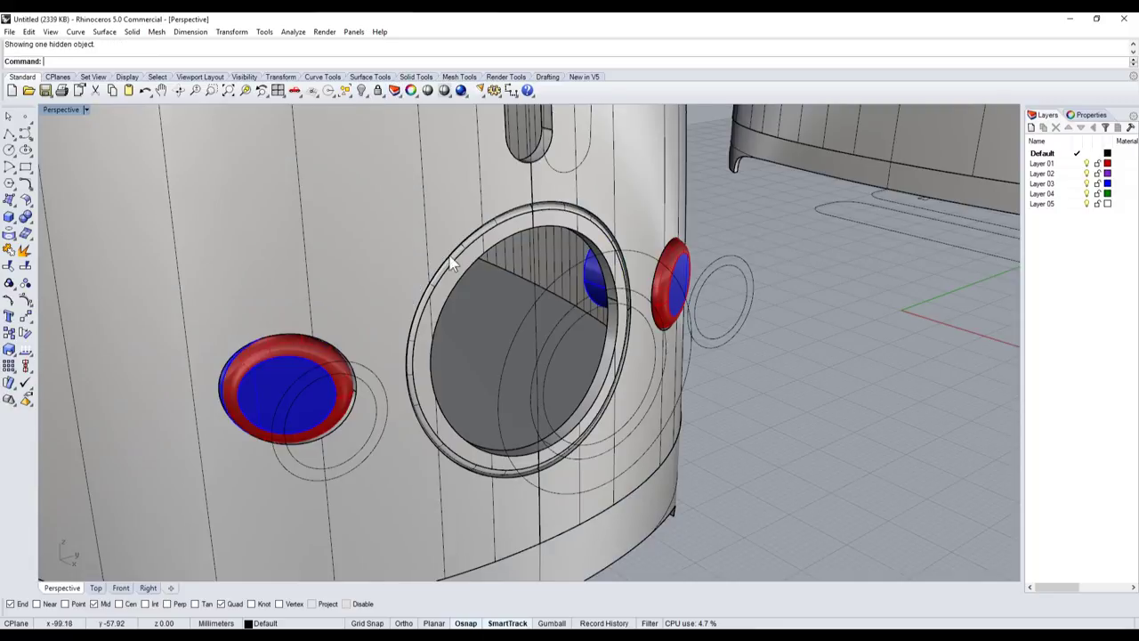
{"action": "scroll", "coordinate": [451, 263], "scroll_direction": "down", "scroll_amount": 3}
{"action": "scroll", "coordinate": [506, 254], "scroll_direction": "up", "scroll_amount": 3}
{"action": "right_click_drag", "start_coordinate": [507, 254], "coordinate": [539, 246]}
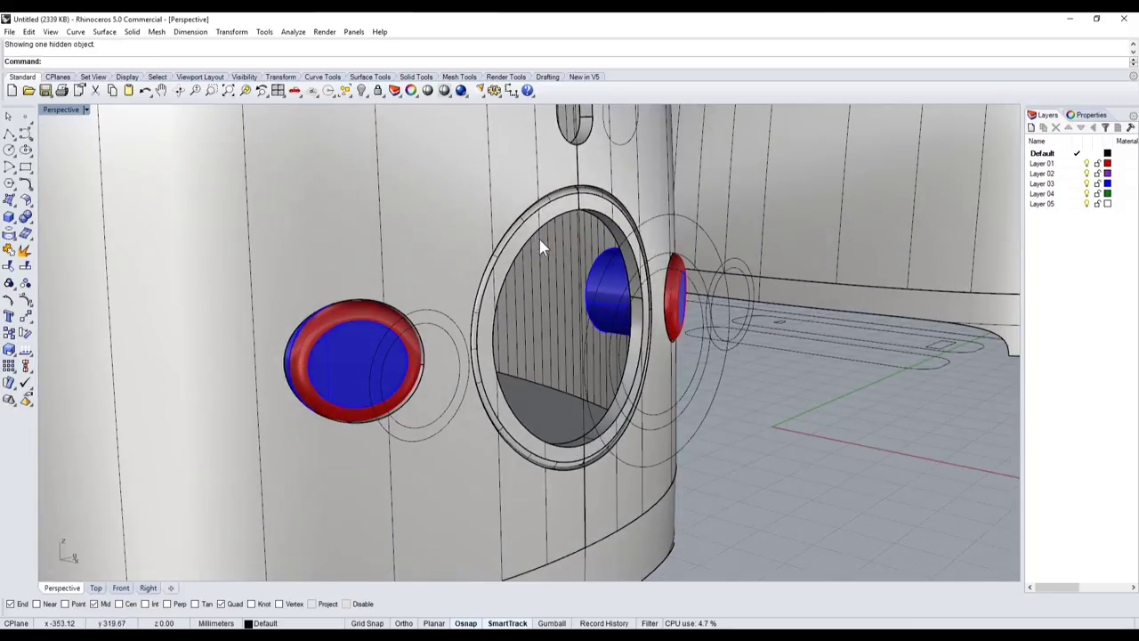
{"action": "scroll", "coordinate": [539, 246], "scroll_direction": "down", "scroll_amount": 3}
{"action": "scroll", "coordinate": [549, 271], "scroll_direction": "down", "scroll_amount": 2}
{"action": "scroll", "coordinate": [518, 224], "scroll_direction": "up", "scroll_amount": 3}
{"action": "scroll", "coordinate": [509, 231], "scroll_direction": "up", "scroll_amount": 2}
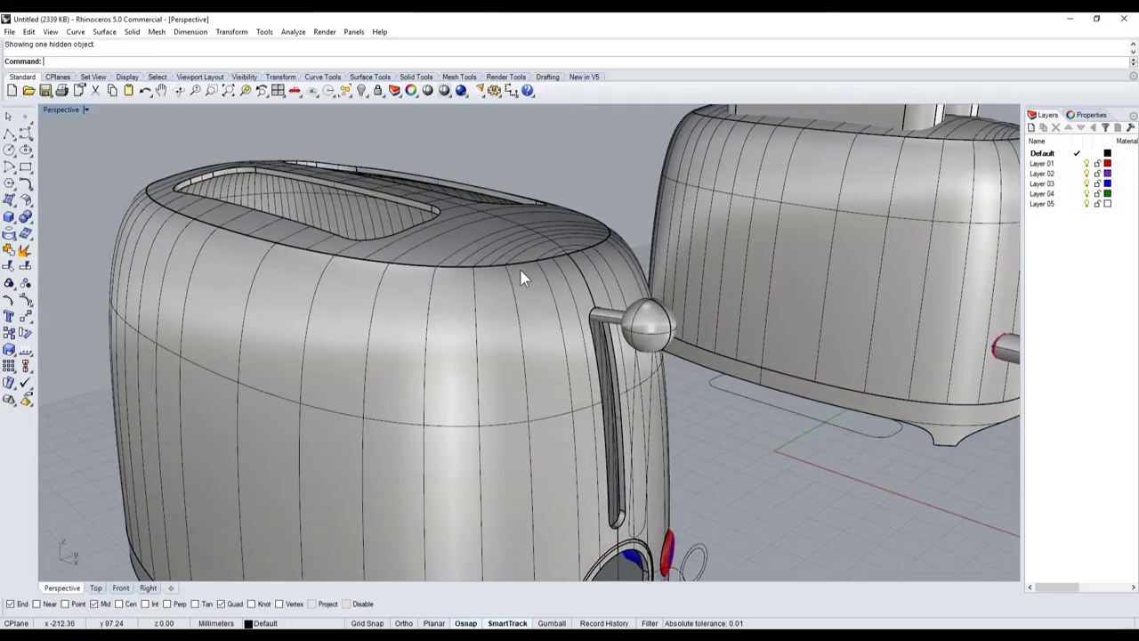
{"action": "left_click", "coordinate": [522, 279]}
{"action": "left_click", "coordinate": [567, 174]}
{"action": "scroll", "coordinate": [567, 175], "scroll_direction": "down", "scroll_amount": 3}
{"action": "scroll", "coordinate": [546, 246], "scroll_direction": "up", "scroll_amount": 5}
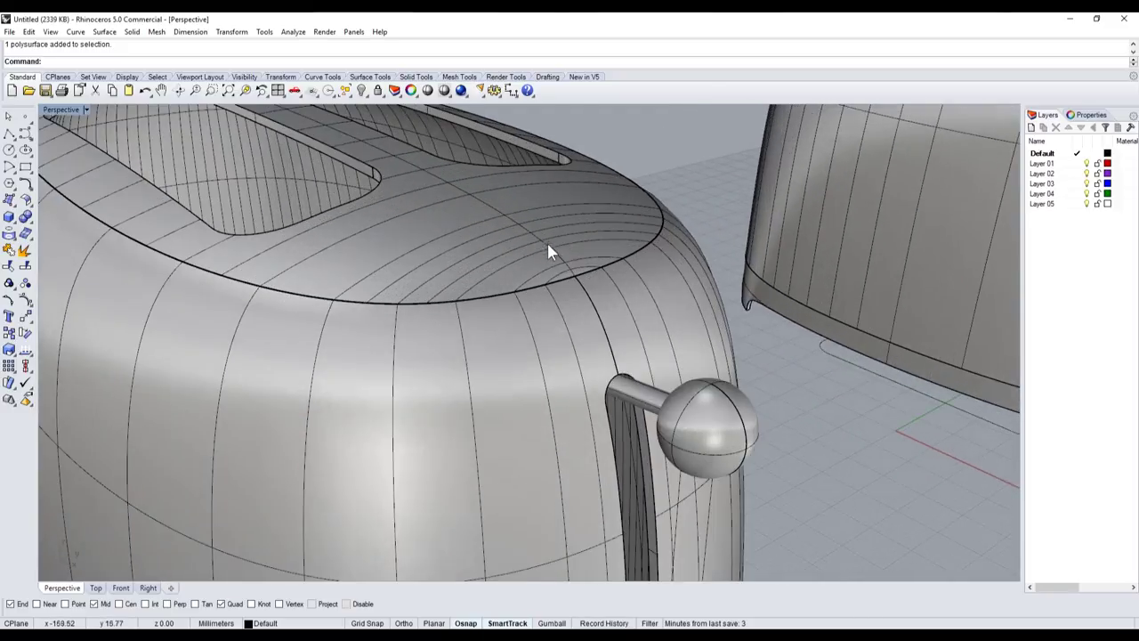
{"action": "scroll", "coordinate": [540, 245], "scroll_direction": "down", "scroll_amount": 4}
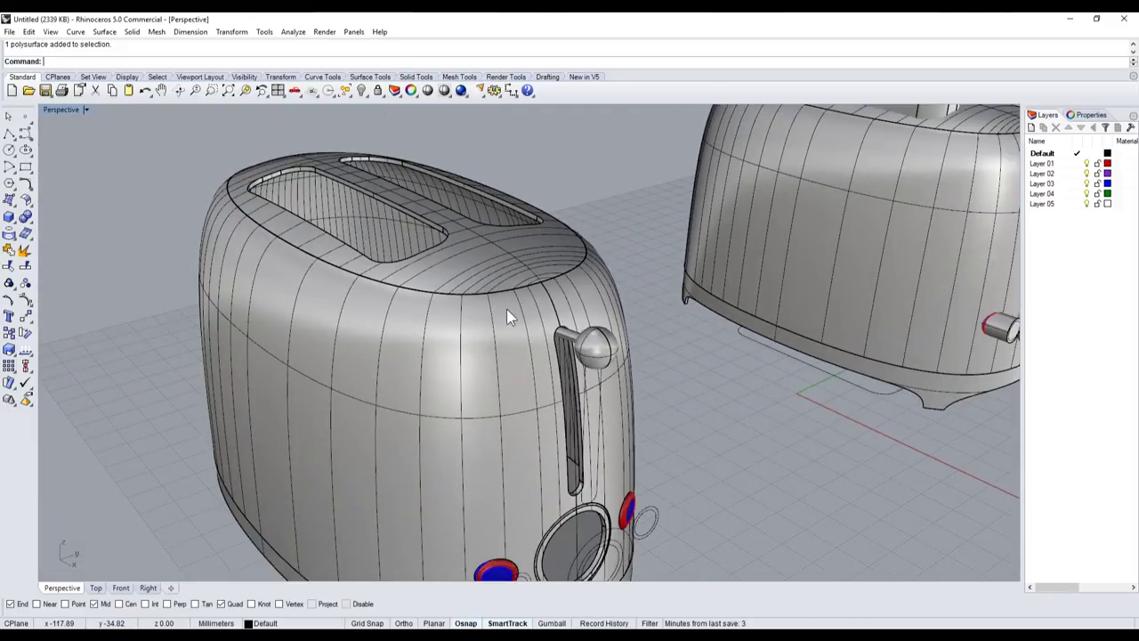
{"action": "right_click_drag", "start_coordinate": [507, 309], "coordinate": [512, 425]}
{"action": "scroll", "coordinate": [534, 418], "scroll_direction": "up", "scroll_amount": 3}
{"action": "scroll", "coordinate": [613, 378], "scroll_direction": "up", "scroll_amount": 3}
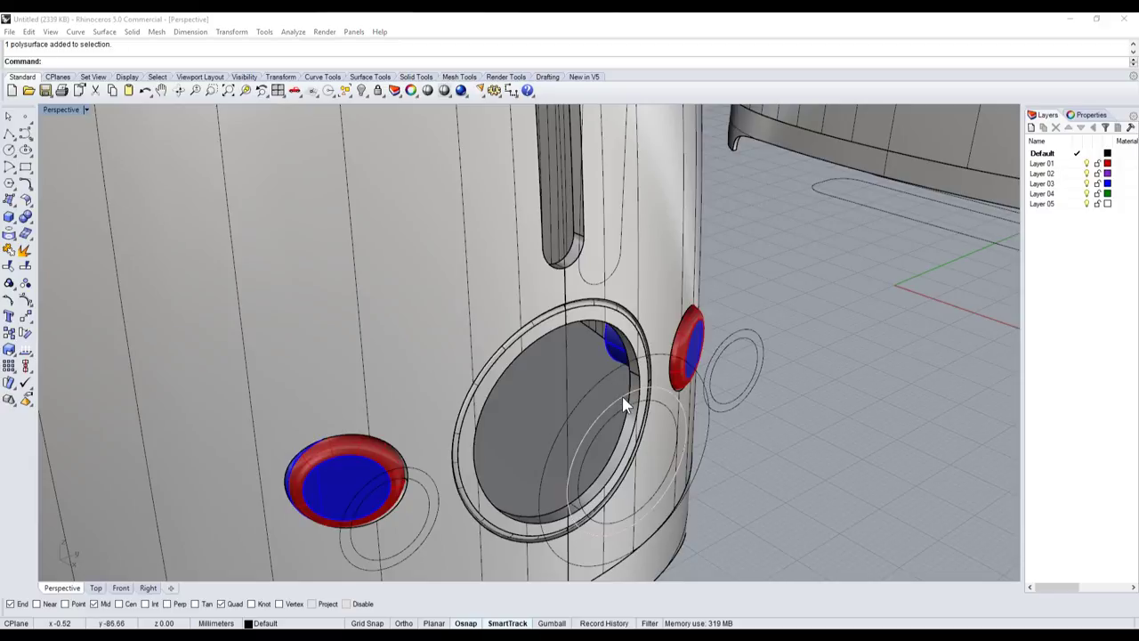
- Extrude the circle inside the recess into a solid cylindrical dial
{"action": "left_click", "coordinate": [610, 377]}
{"action": "left_click", "coordinate": [663, 429]}
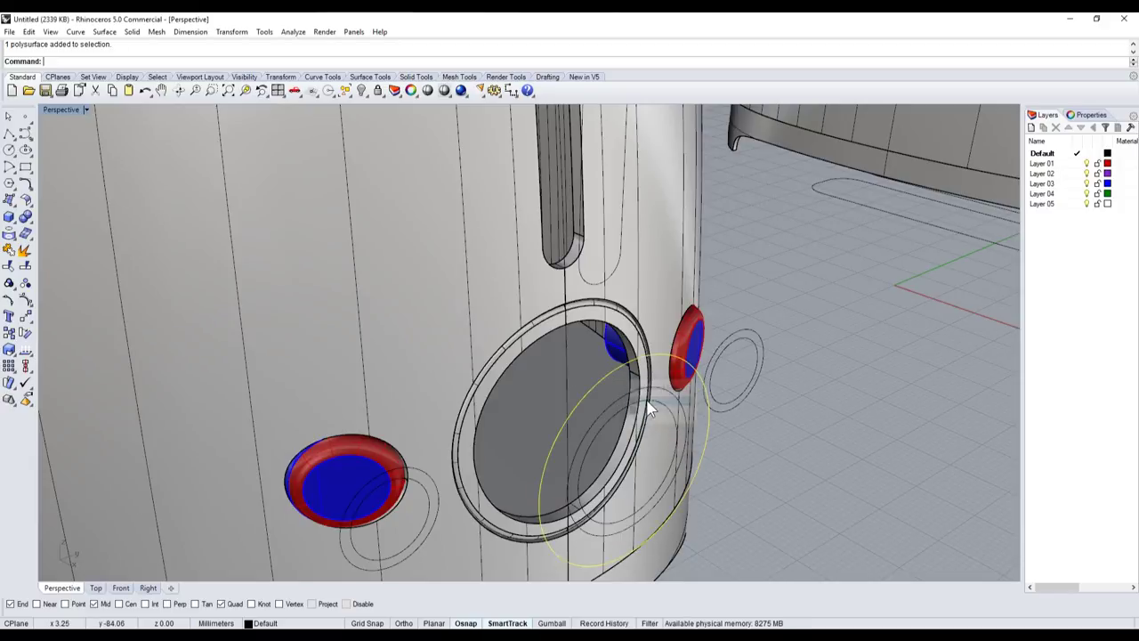
{"action": "left_click", "coordinate": [9, 252]}
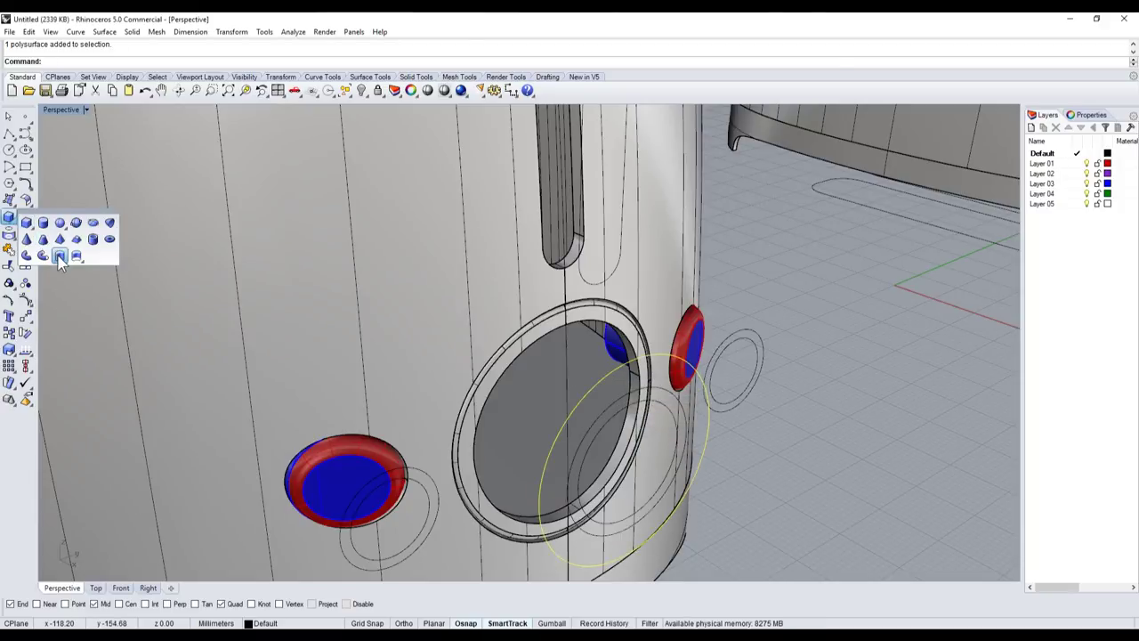
{"action": "left_click", "coordinate": [58, 258]}
{"action": "left_click", "coordinate": [506, 389]}
{"action": "scroll", "coordinate": [579, 347], "scroll_direction": "down", "scroll_amount": 3}
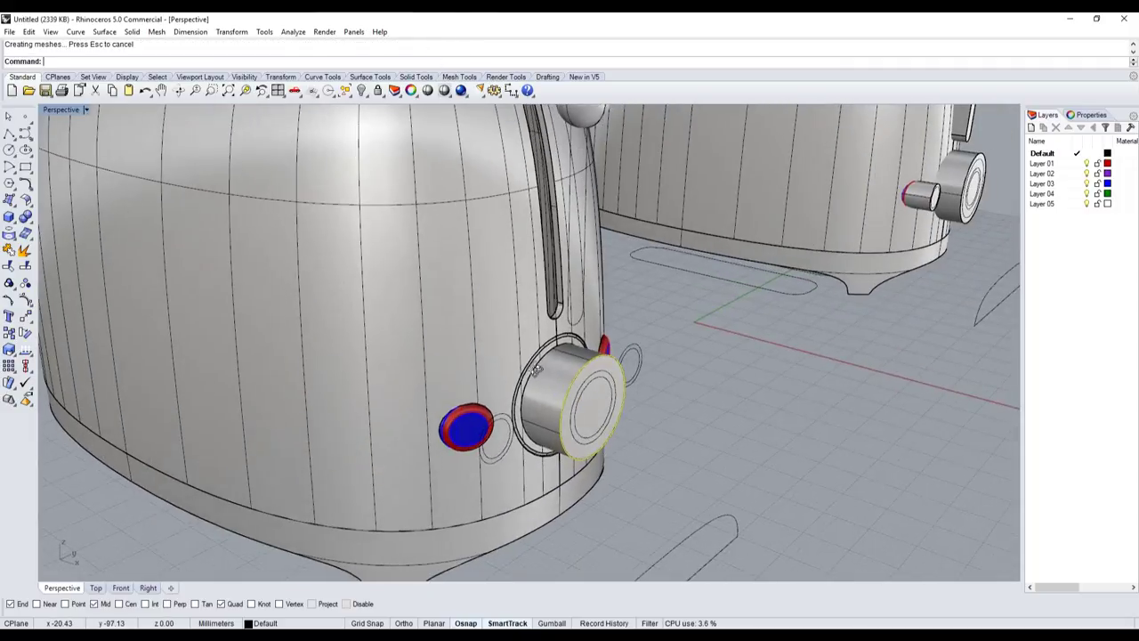
{"action": "scroll", "coordinate": [674, 305], "scroll_direction": "down", "scroll_amount": 3}
{"action": "scroll", "coordinate": [680, 322], "scroll_direction": "up", "scroll_amount": 2}
{"action": "scroll", "coordinate": [666, 326], "scroll_direction": "up", "scroll_amount": 2}
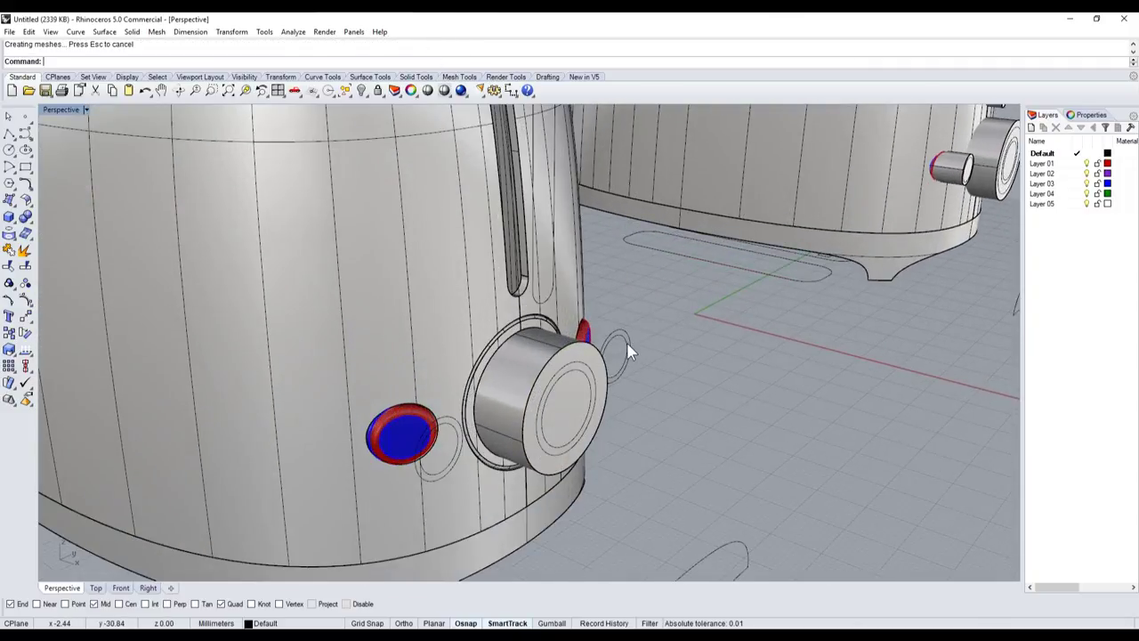
{"action": "right_click_drag", "start_coordinate": [574, 336], "coordinate": [199, 442]}
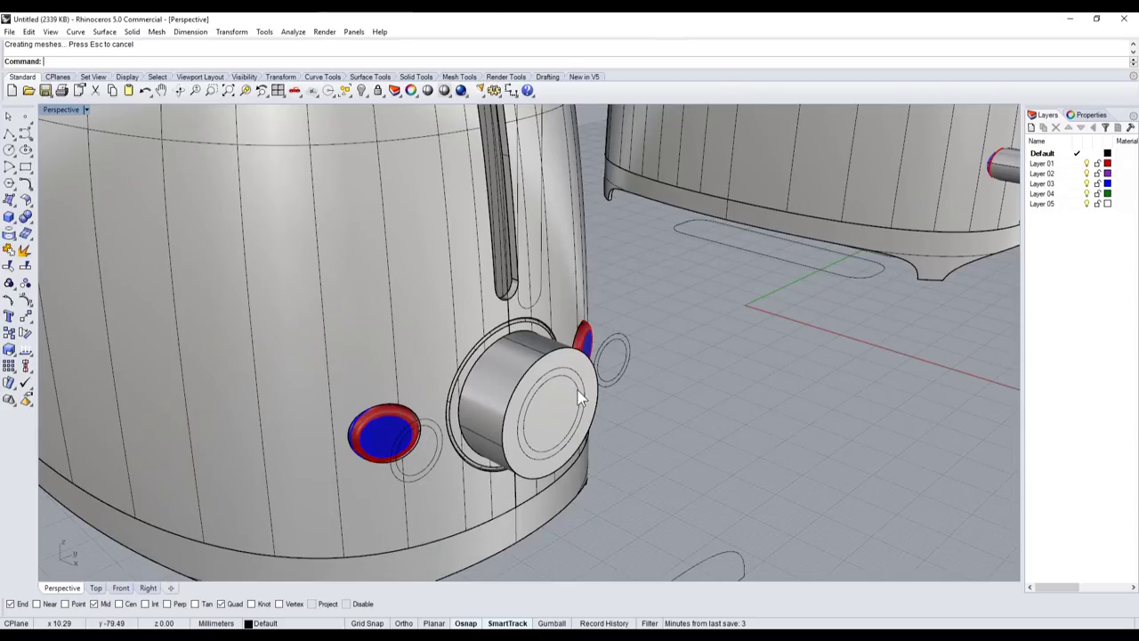
- Compare the dial against the 4-slice Smeg toaster reference photo
{"action": "scroll", "coordinate": [579, 388], "scroll_direction": "up", "scroll_amount": 2}
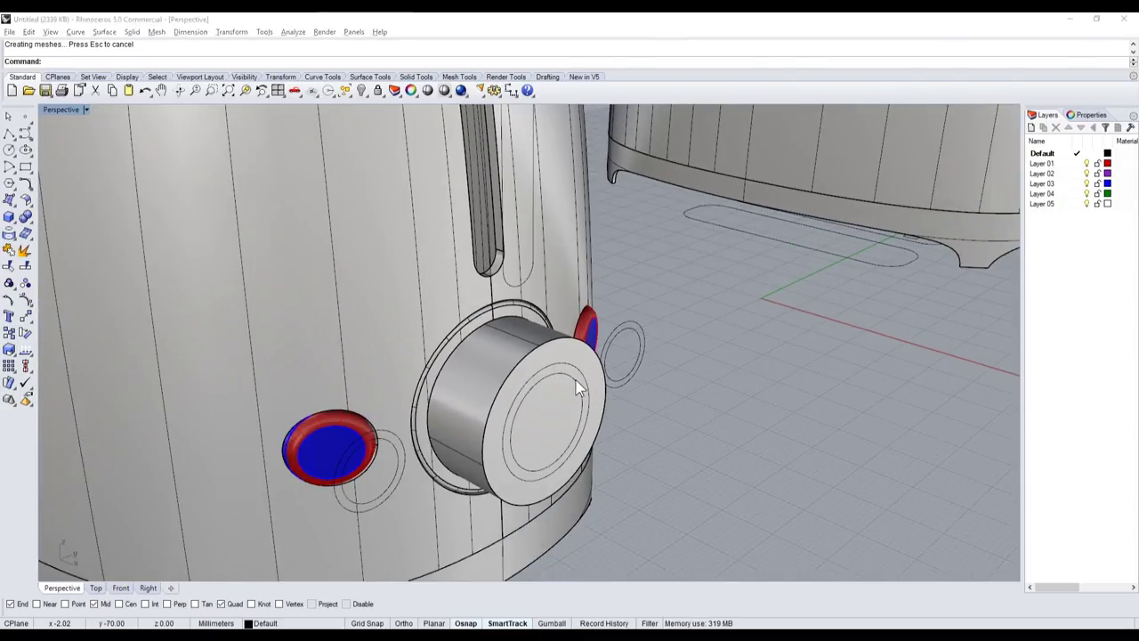
{"action": "scroll", "coordinate": [296, 438], "scroll_direction": "up", "scroll_amount": 1}
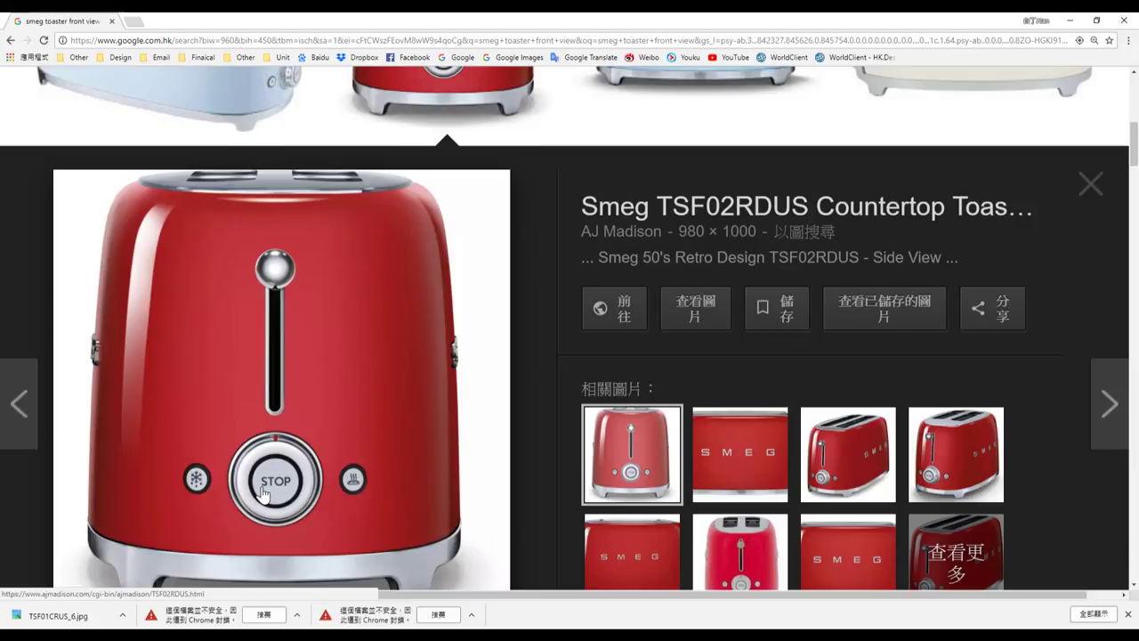
{"action": "left_click", "coordinate": [849, 454]}
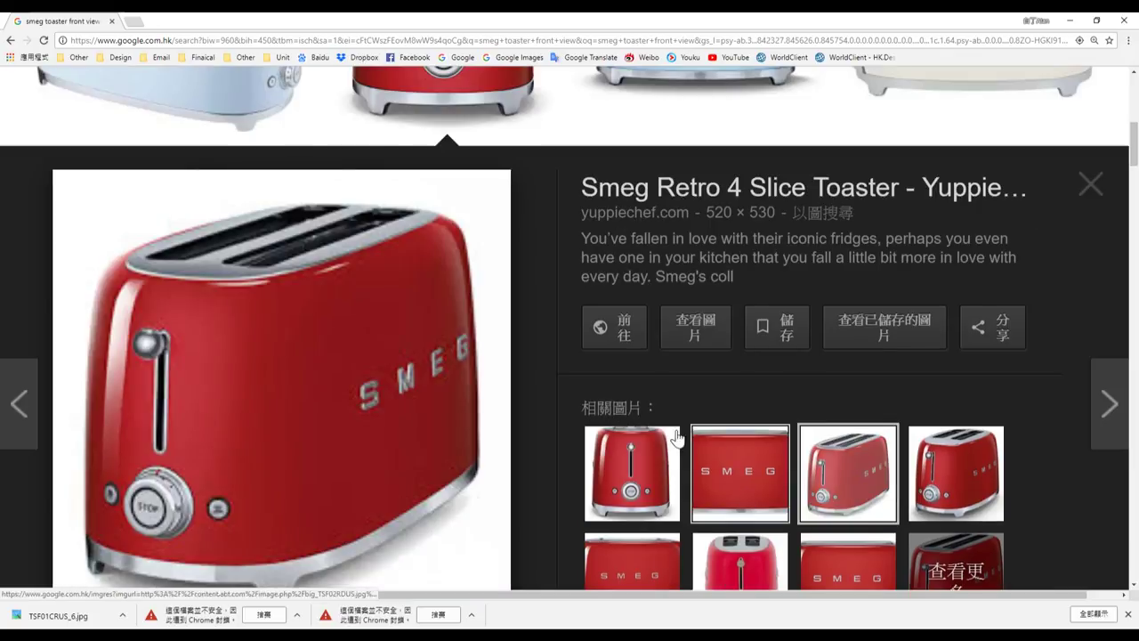
{"action": "scroll", "coordinate": [181, 503], "scroll_direction": "down", "scroll_amount": 2}
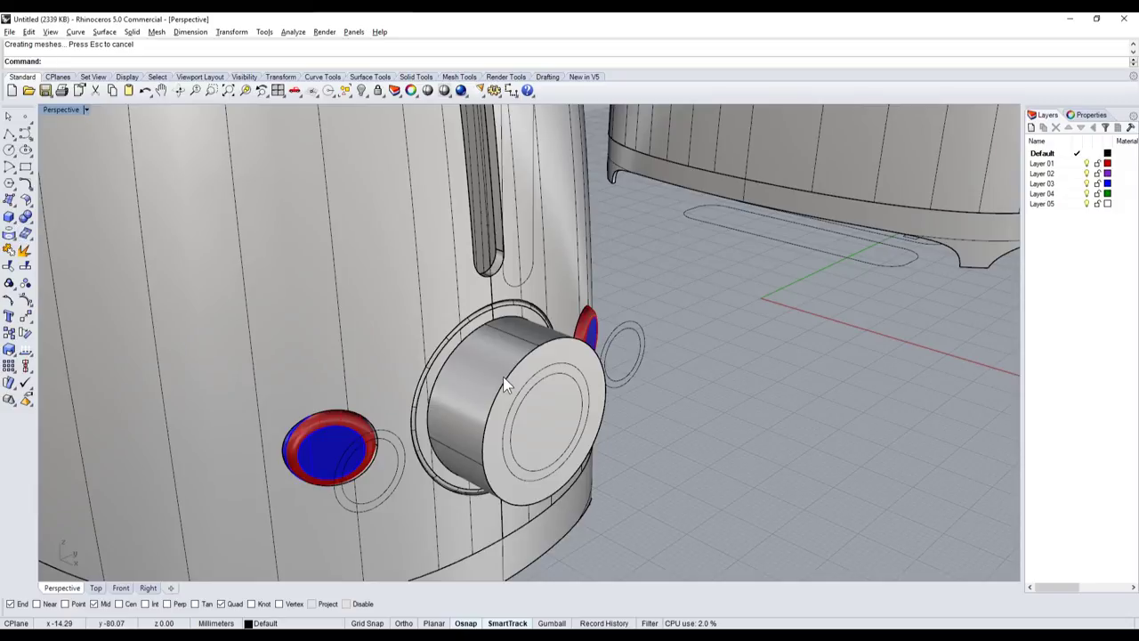
- Start FilletEdge on the dial knob with a radius of 1
{"action": "left_click", "coordinate": [552, 372]}
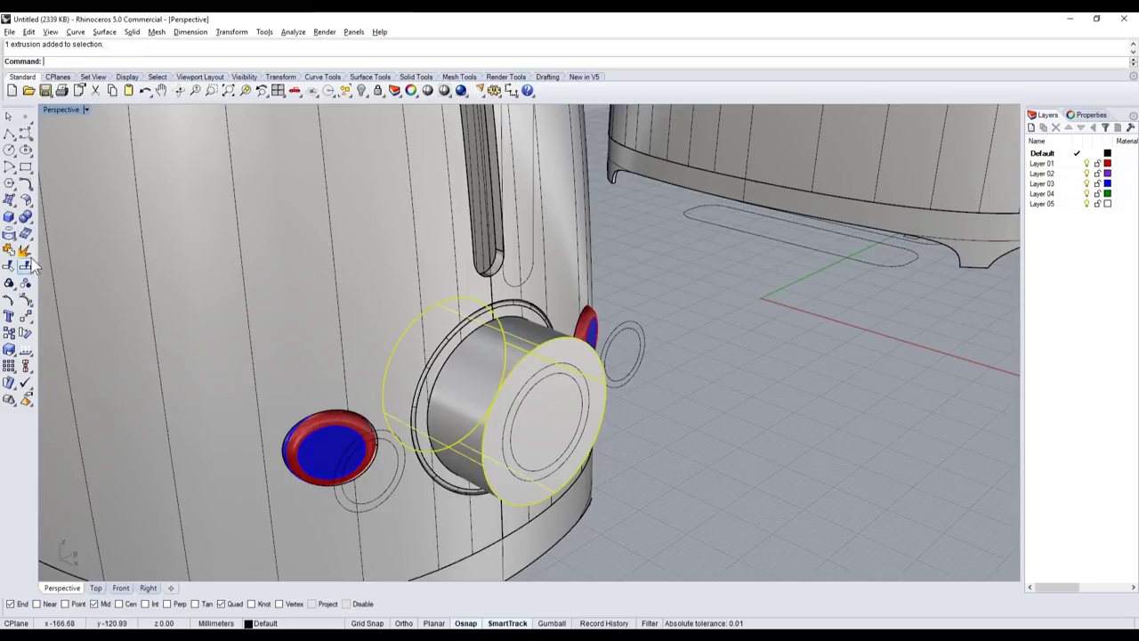
{"action": "left_click", "coordinate": [663, 245]}
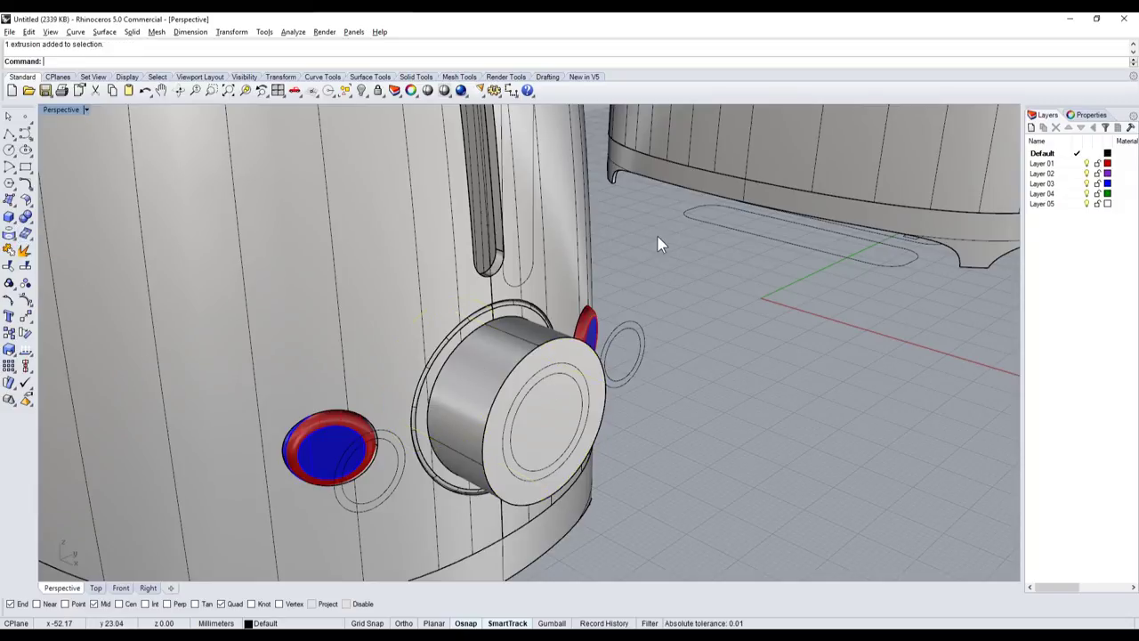
{"action": "left_click", "coordinate": [29, 247]}
{"action": "left_click", "coordinate": [119, 241]}
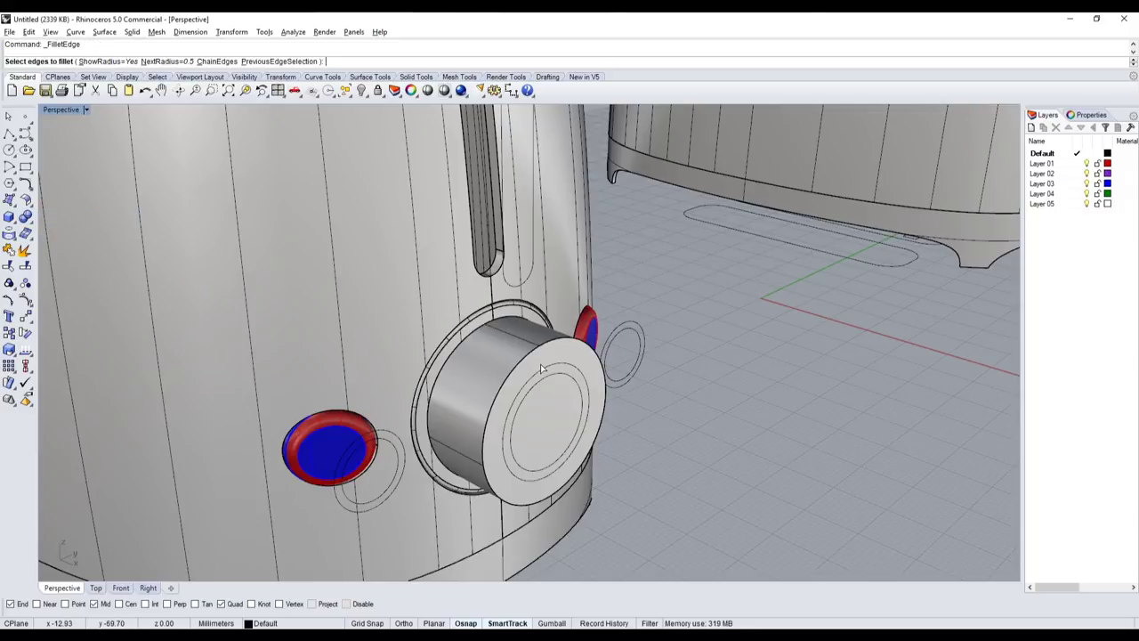
{"action": "type", "text": "1"}
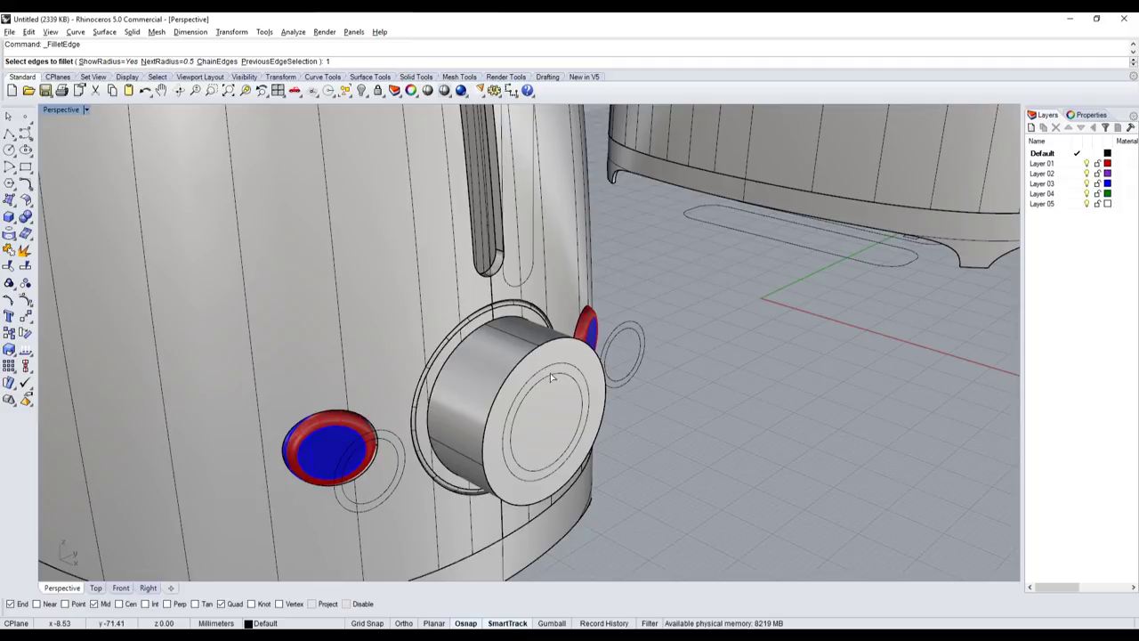
{"action": "key", "text": "Return"}
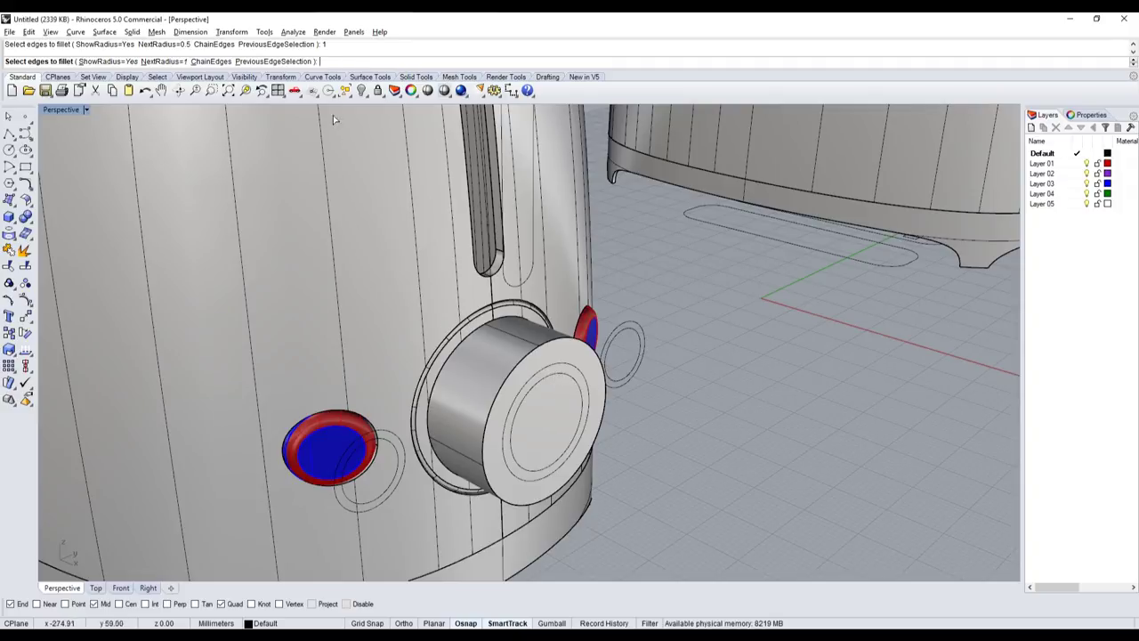
- Try a radius 5 fillet on the knob's front edge, then undo it
{"action": "type", "text": "1"}
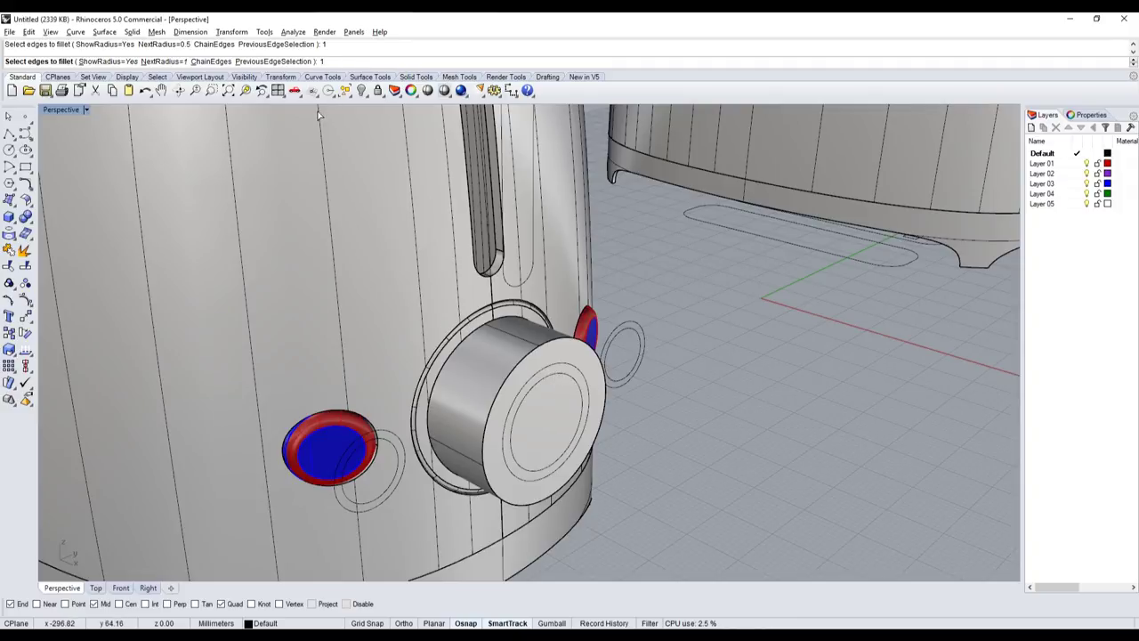
{"action": "key", "text": "BackSpace"}
{"action": "type", "text": "5"}
{"action": "key", "text": "Return"}
{"action": "left_click", "coordinate": [521, 360]}
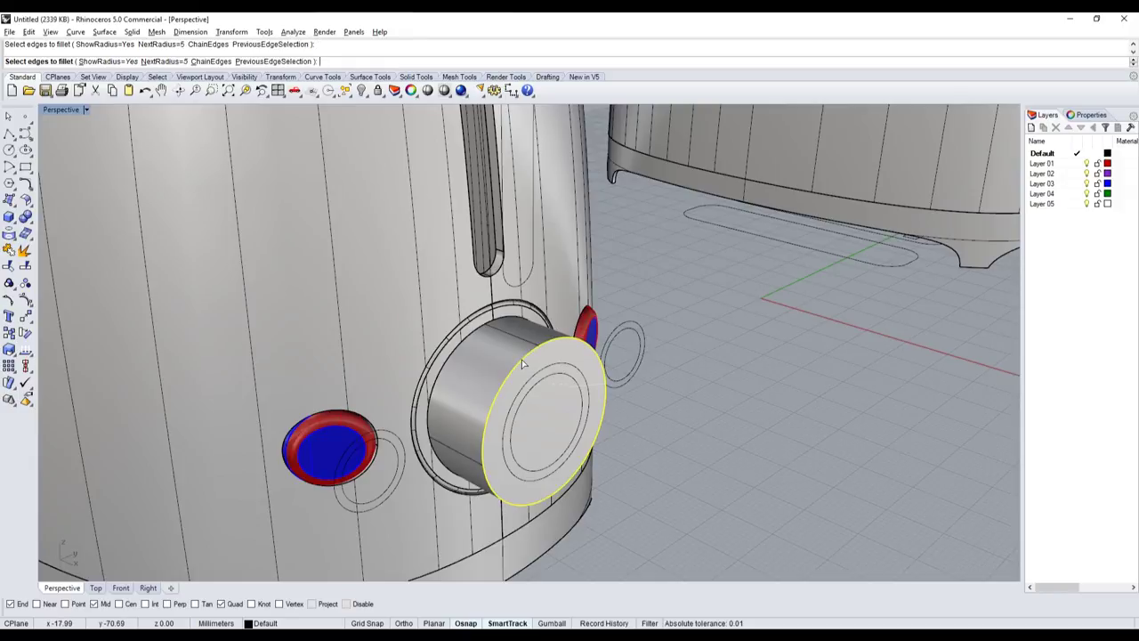
{"action": "key", "text": "Return"}
{"action": "key", "text": "Return"}
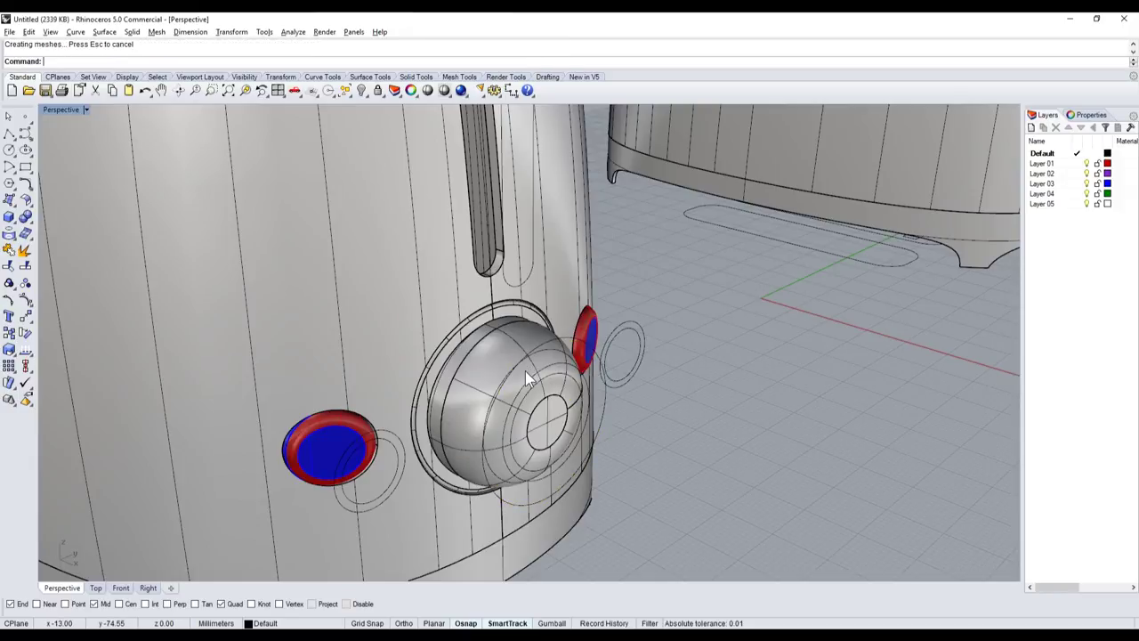
{"action": "key", "text": "ctrl+z"}
{"action": "key", "text": "Return"}
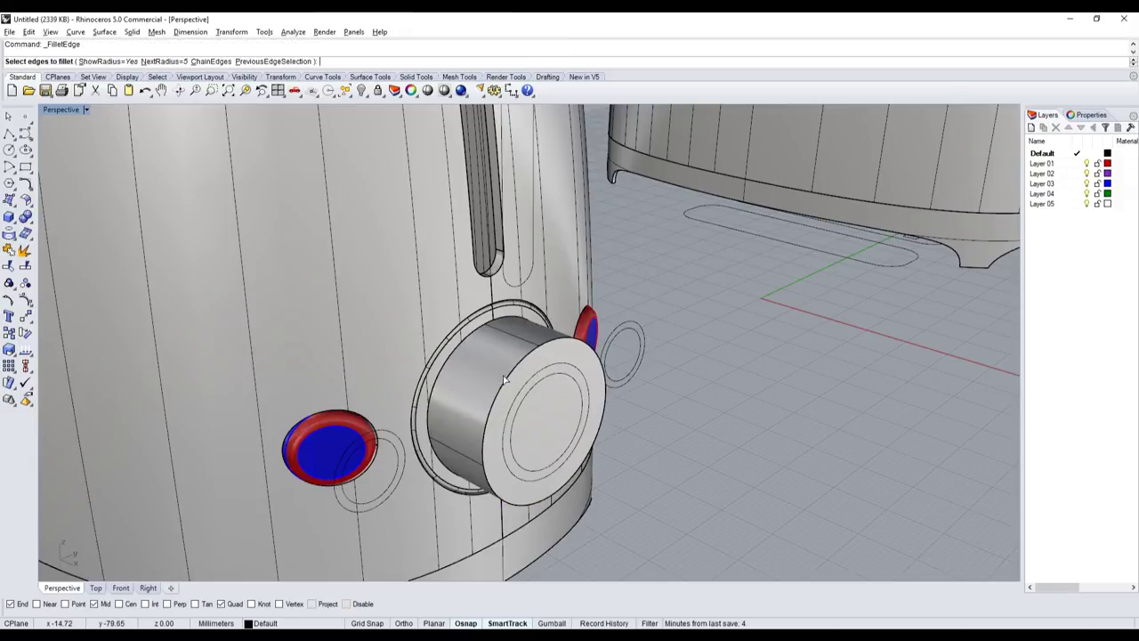
- Test a radius 2 fillet, undo it, then round the front edge at 1.5
{"action": "type", "text": "2"}
{"action": "key", "text": "Return"}
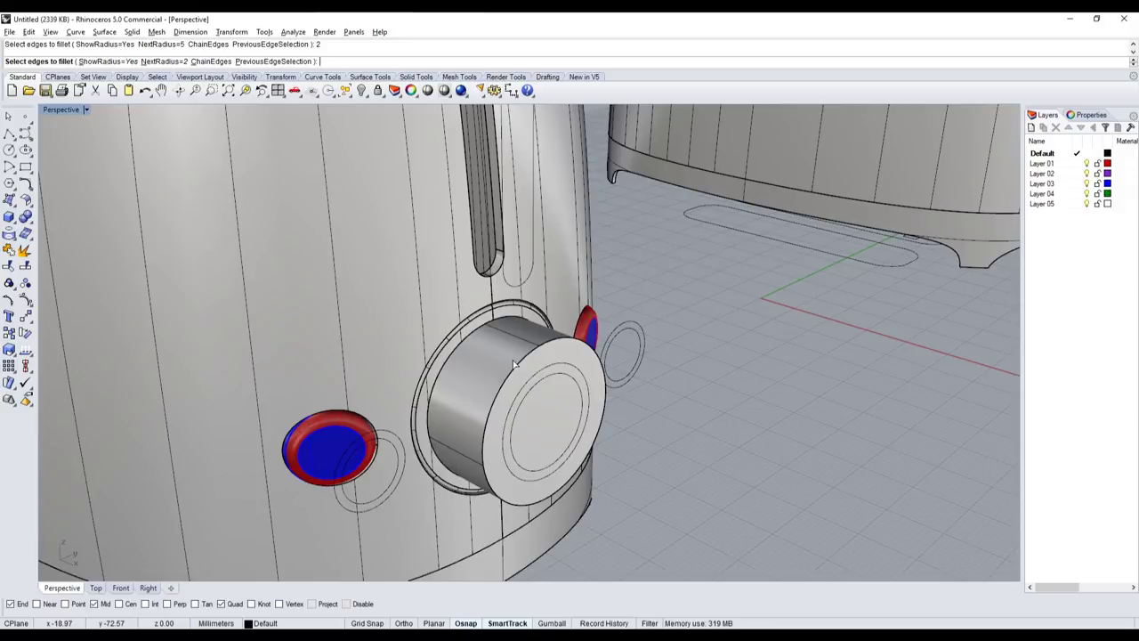
{"action": "left_click", "coordinate": [513, 364]}
{"action": "key", "text": "Return"}
{"action": "key", "text": "Return"}
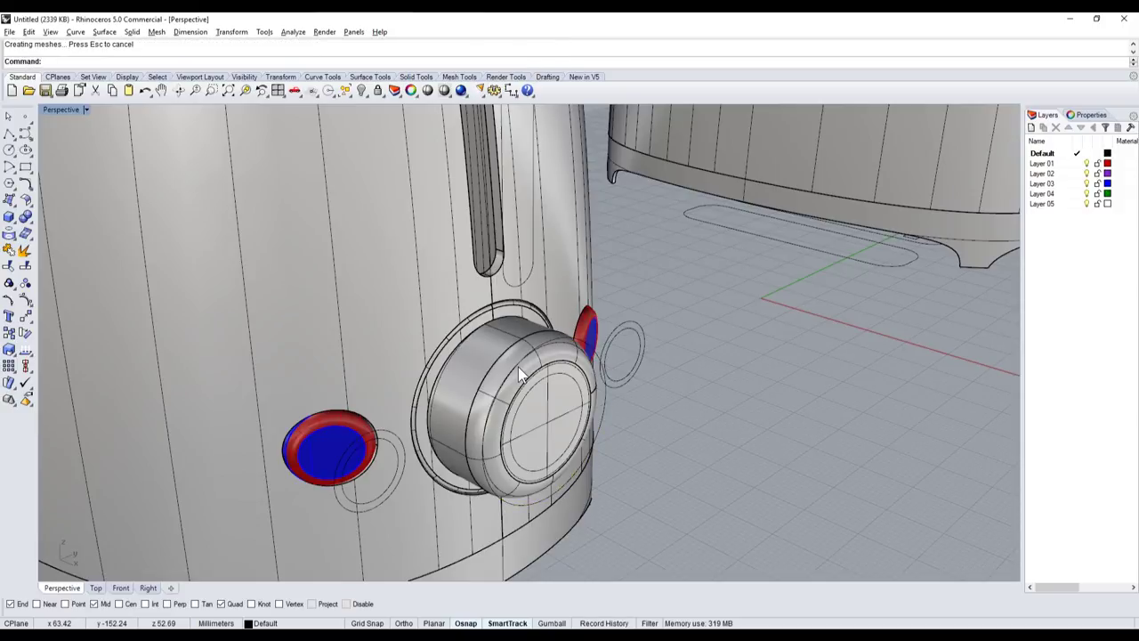
{"action": "key", "text": "ctrl+z"}
{"action": "key", "text": "Return"}
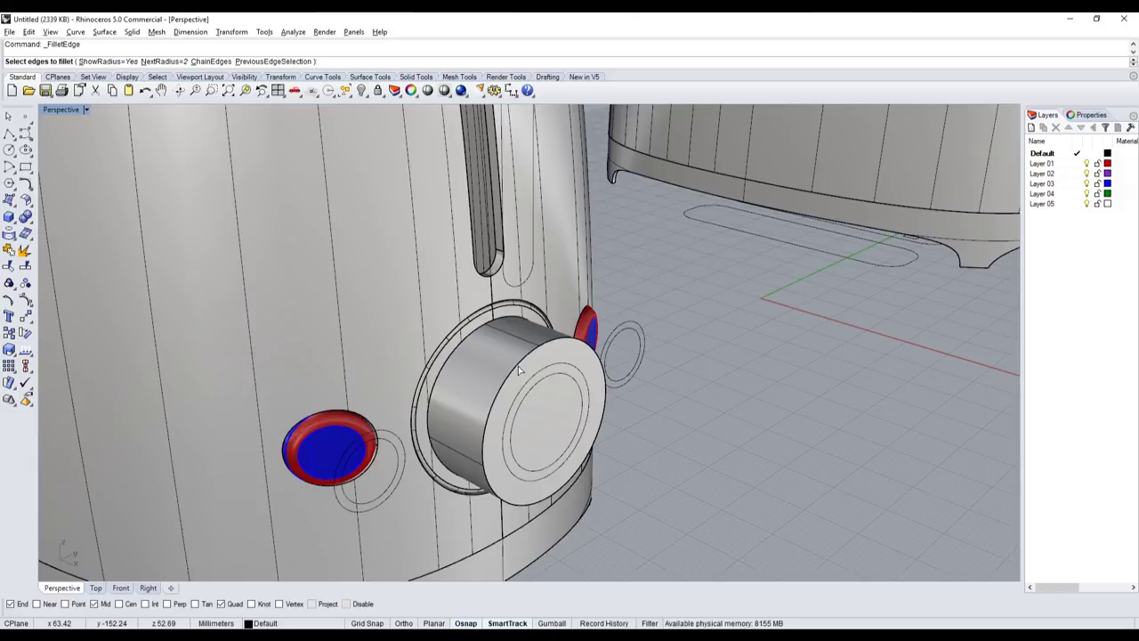
{"action": "type", "text": "1.5"}
{"action": "key", "text": "Return"}
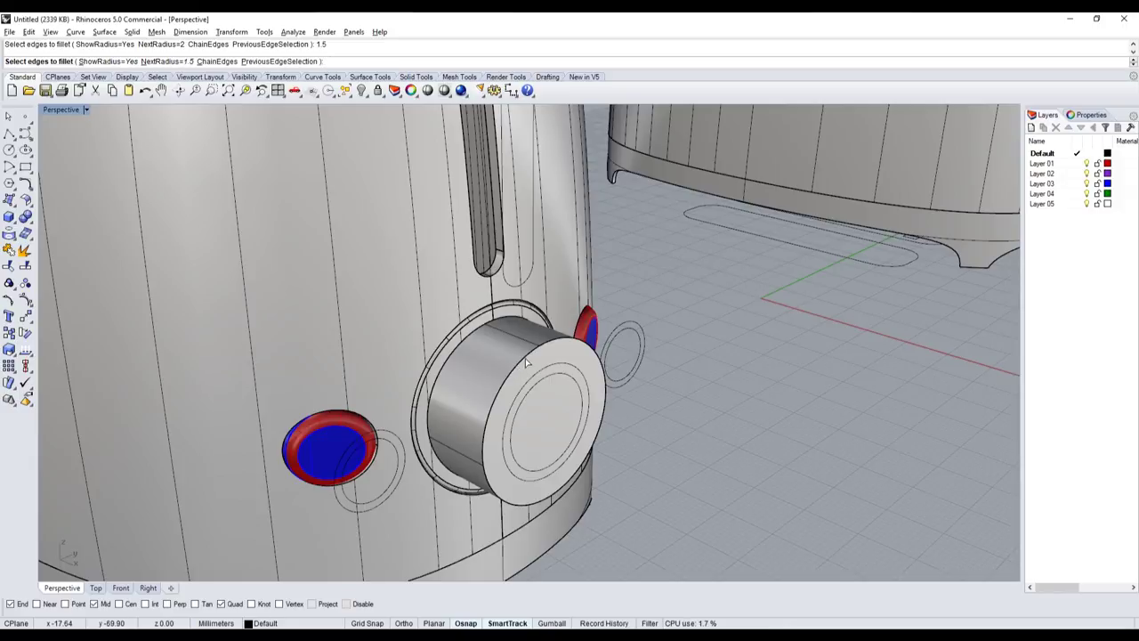
{"action": "left_click", "coordinate": [525, 361]}
{"action": "key", "text": "Return"}
{"action": "key", "text": "Return"}
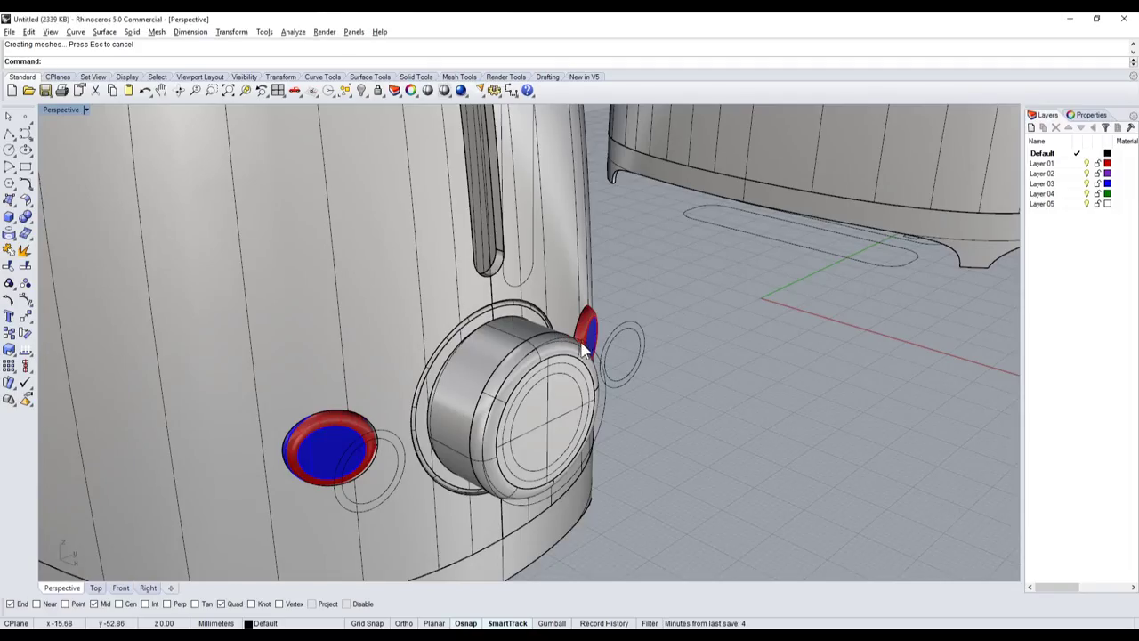
- Group the filleted knob's surfaces, leaving out its front face
{"action": "scroll", "coordinate": [583, 350], "scroll_direction": "up", "scroll_amount": 1}
{"action": "scroll", "coordinate": [578, 415], "scroll_direction": "down", "scroll_amount": 3}
{"action": "scroll", "coordinate": [511, 374], "scroll_direction": "up", "scroll_amount": 5}
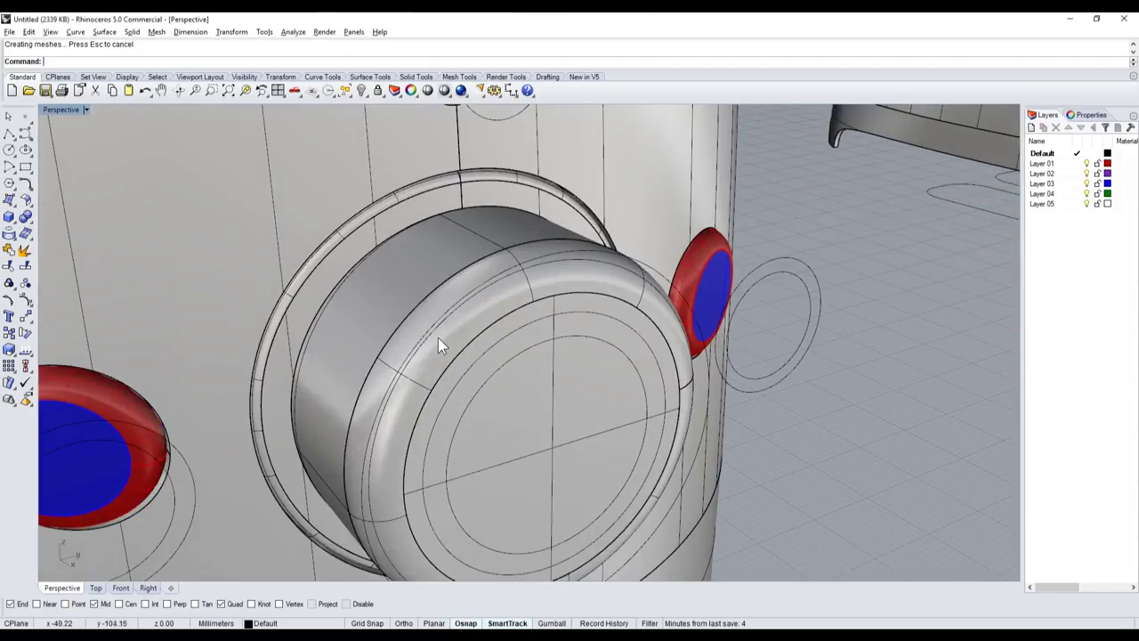
{"action": "left_click", "coordinate": [414, 322]}
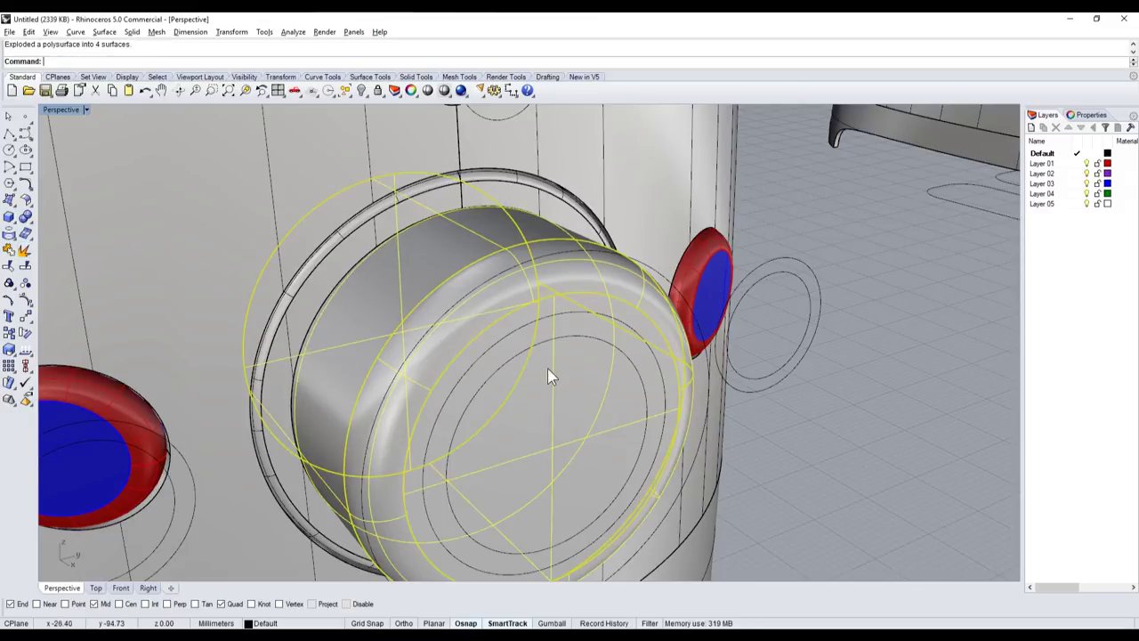
{"action": "scroll", "coordinate": [547, 368], "scroll_direction": "up", "scroll_amount": 1}
{"action": "scroll", "coordinate": [552, 378], "scroll_direction": "down", "scroll_amount": 1}
{"action": "left_click", "coordinate": [562, 392], "text": "ctrl+shift"}
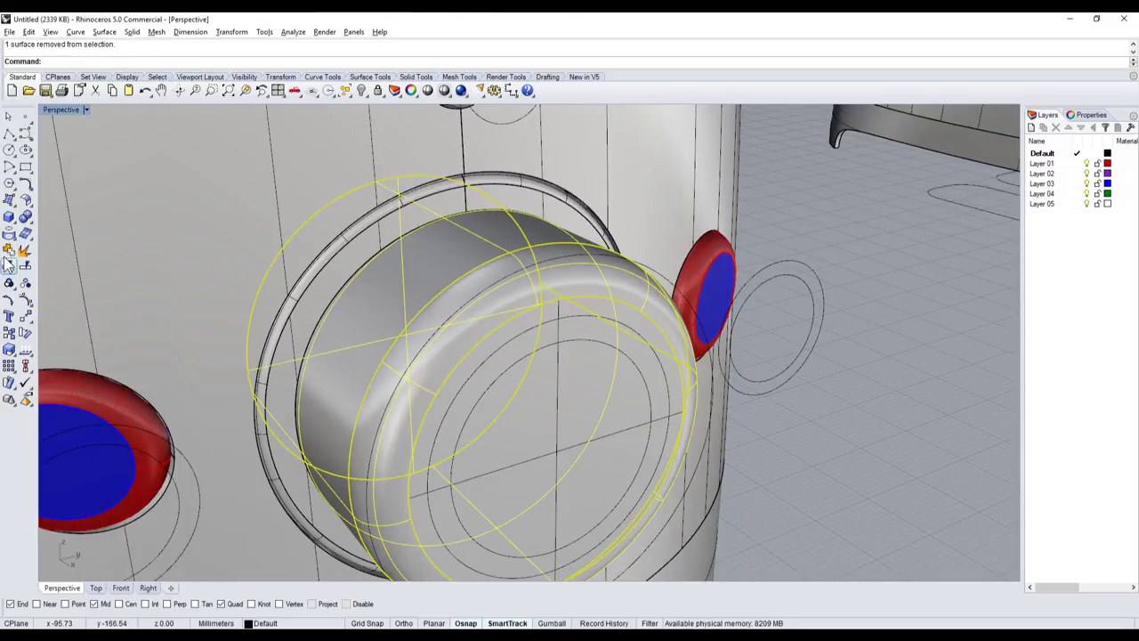
{"action": "left_click", "coordinate": [10, 286]}
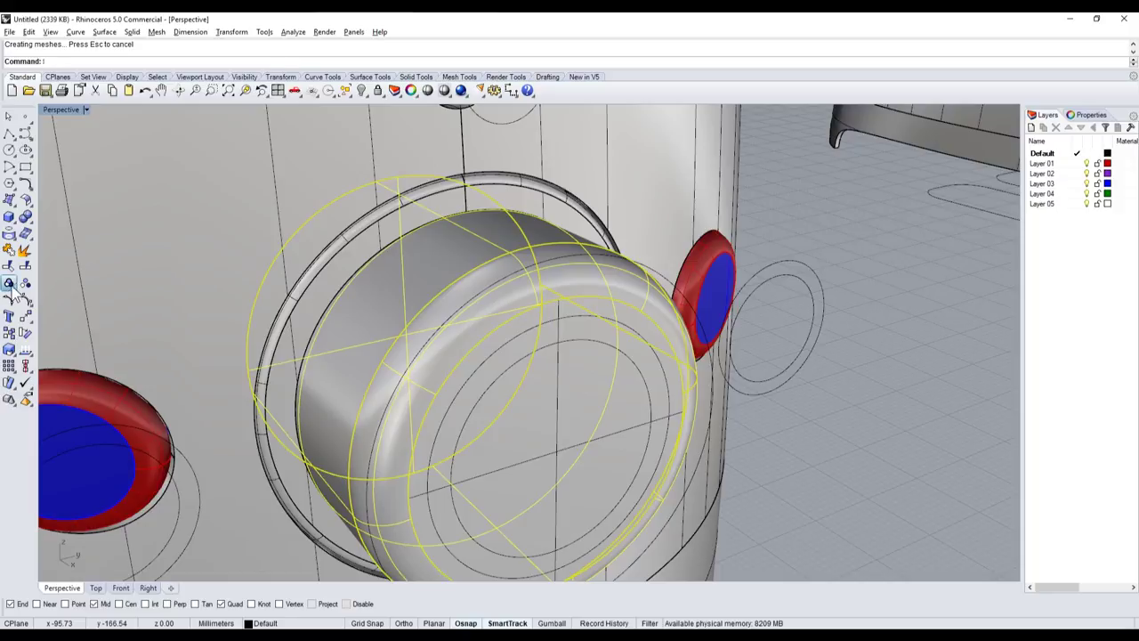
{"action": "scroll", "coordinate": [422, 357], "scroll_direction": "down", "scroll_amount": 2}
{"action": "scroll", "coordinate": [505, 370], "scroll_direction": "up", "scroll_amount": 2}
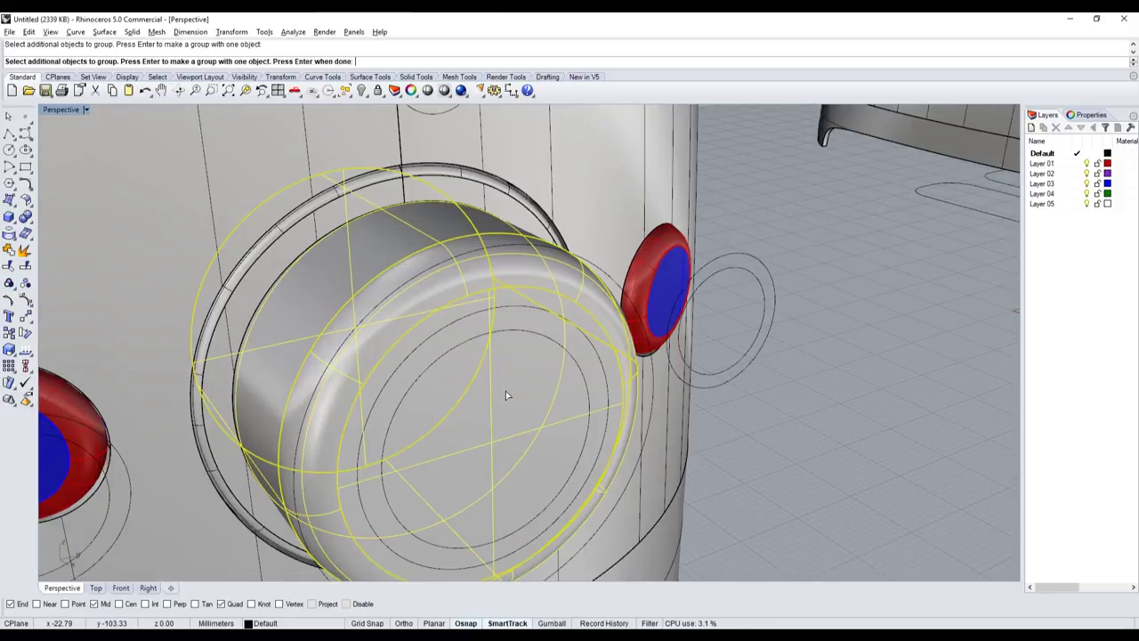
{"action": "key", "text": "Return"}
- Split the knob's front face along its inner circles
{"action": "scroll", "coordinate": [822, 446], "scroll_direction": "down", "scroll_amount": 3}
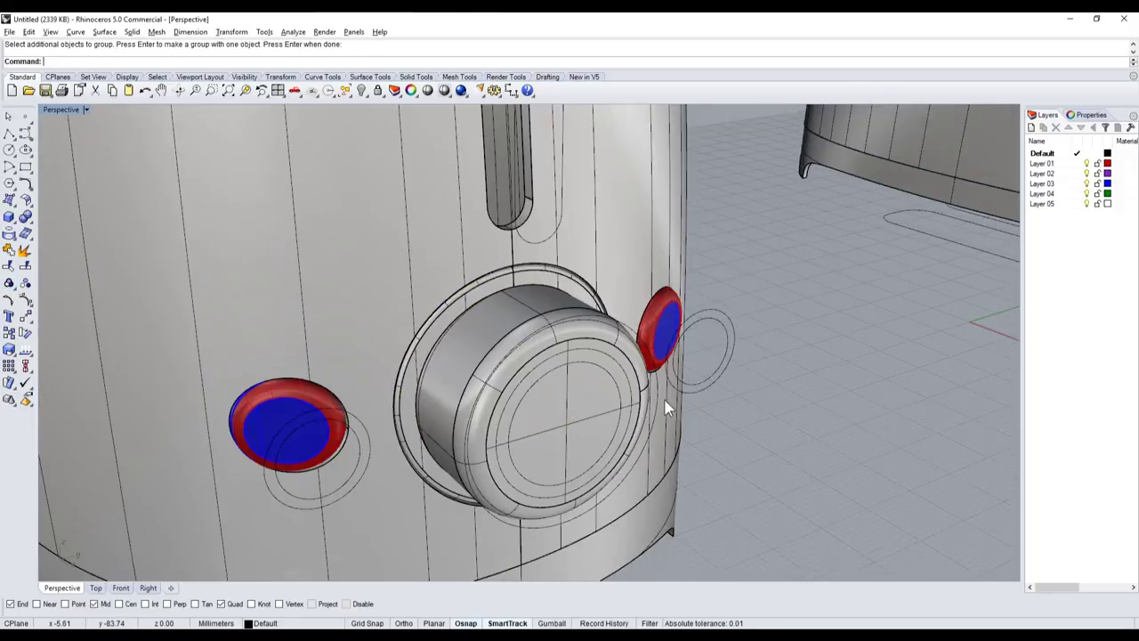
{"action": "scroll", "coordinate": [640, 401], "scroll_direction": "up", "scroll_amount": 2}
{"action": "scroll", "coordinate": [636, 401], "scroll_direction": "up", "scroll_amount": 1}
{"action": "left_click", "coordinate": [632, 405]}
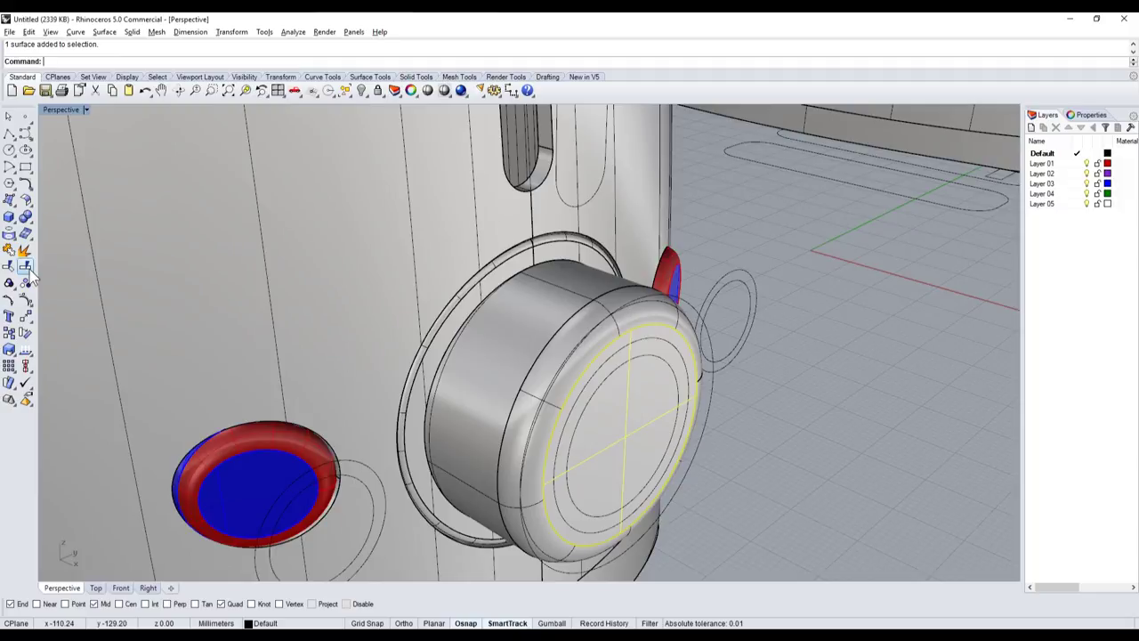
{"action": "left_click", "coordinate": [30, 272]}
{"action": "left_click", "coordinate": [620, 367]}
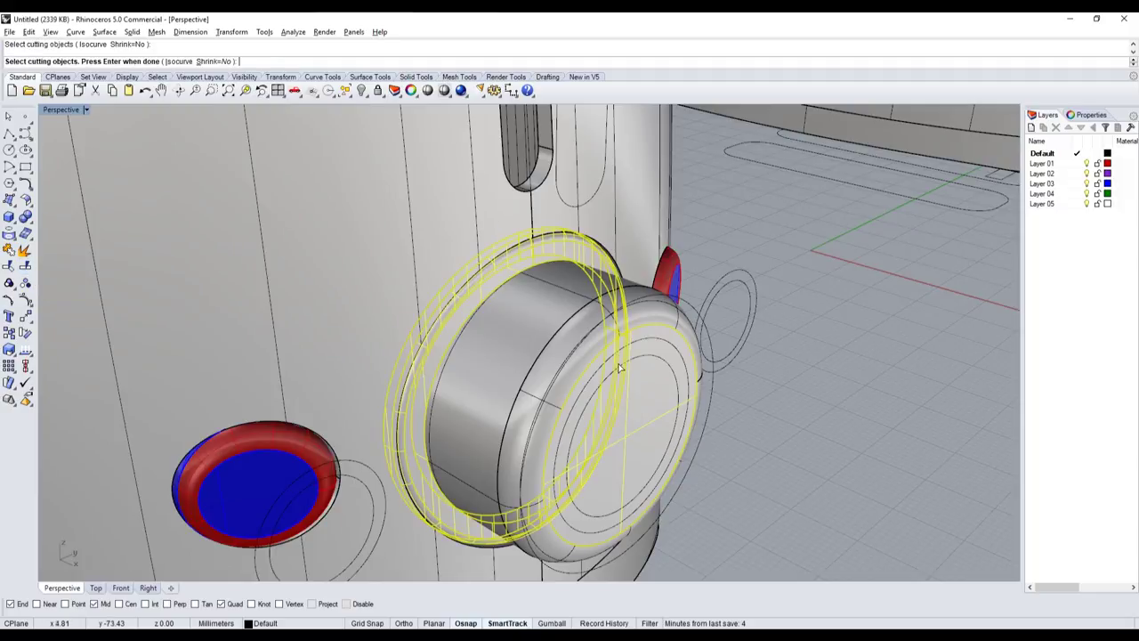
{"action": "left_click", "coordinate": [629, 365]}
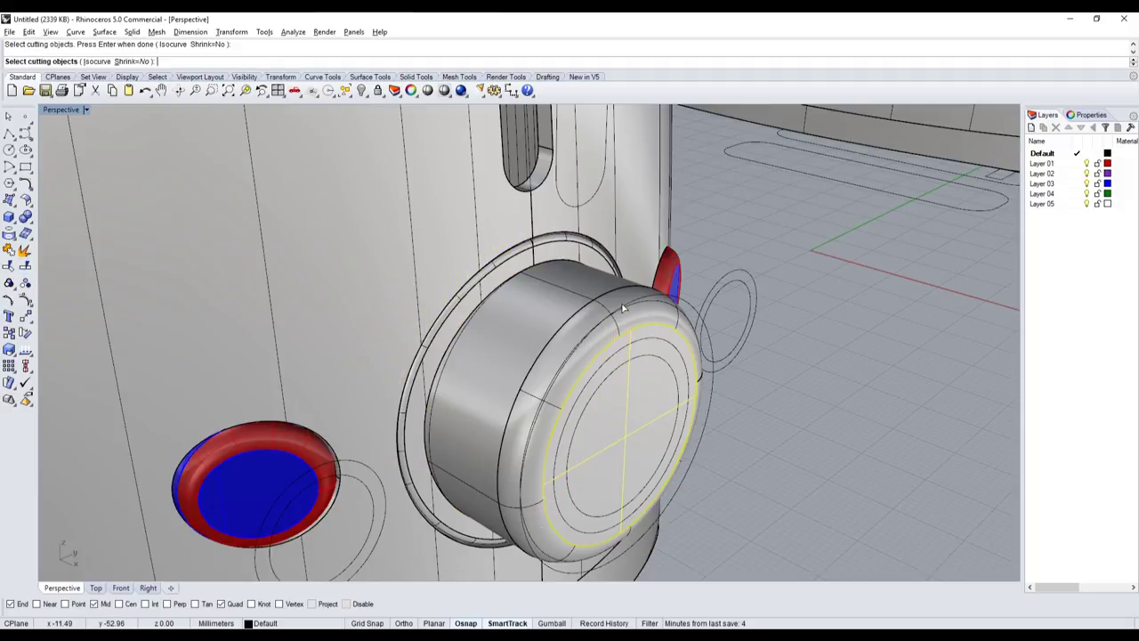
{"action": "left_click", "coordinate": [656, 369]}
{"action": "left_click", "coordinate": [658, 312]}
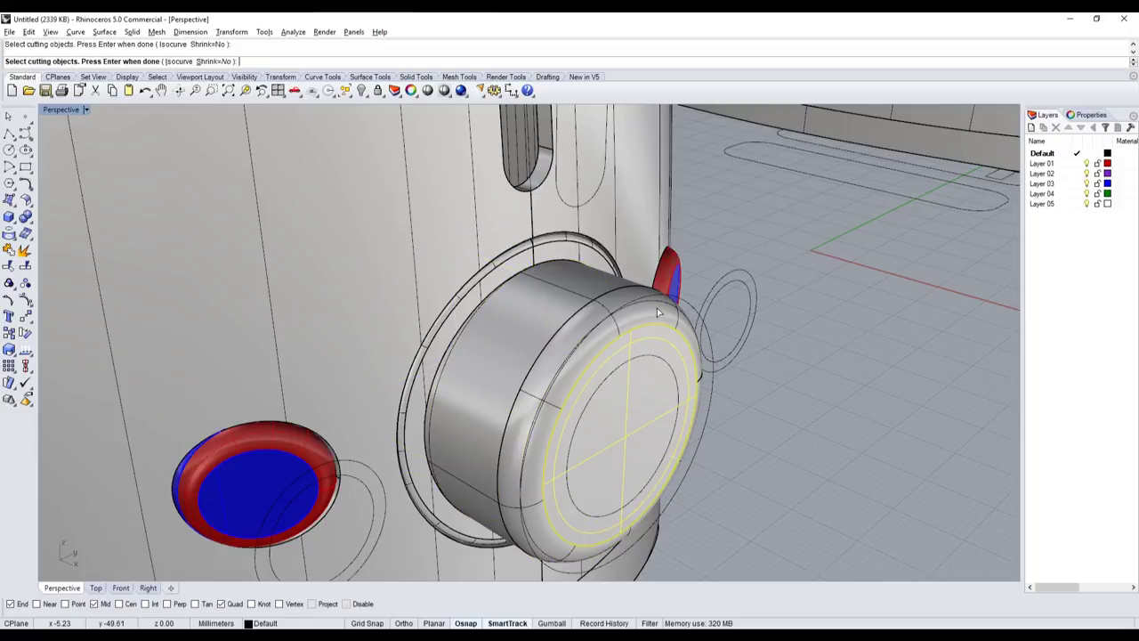
{"action": "key", "text": "Return"}
- Group the split face pieces together with the knob and cutter solid
{"action": "left_click", "coordinate": [655, 354]}
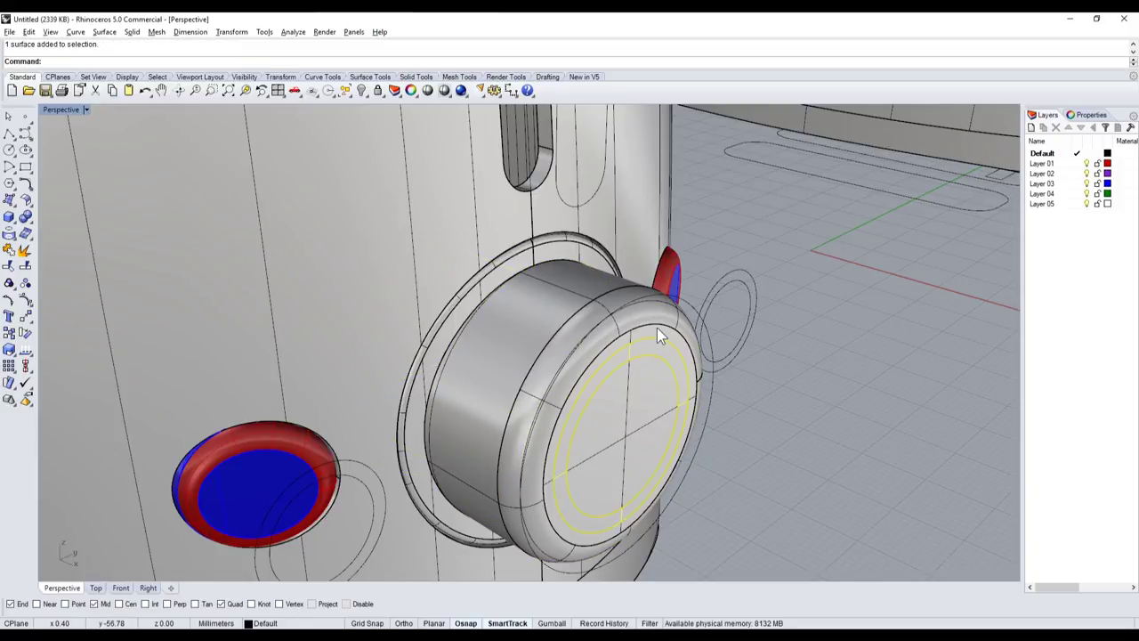
{"action": "left_click", "coordinate": [656, 329]}
{"action": "left_click", "coordinate": [690, 357]}
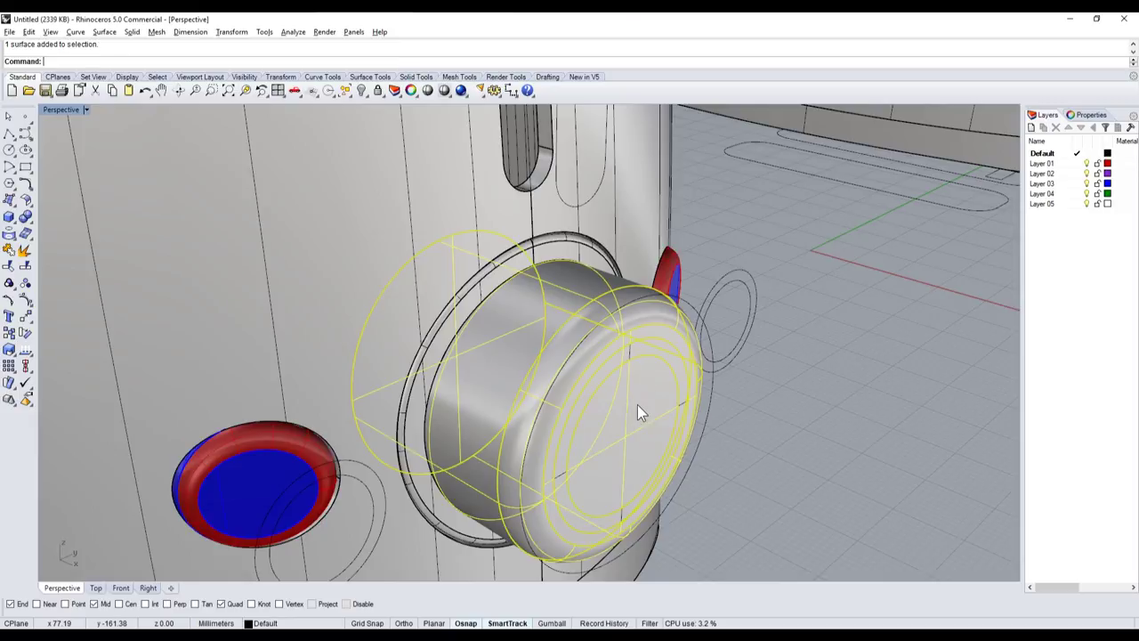
{"action": "left_click", "coordinate": [9, 285]}
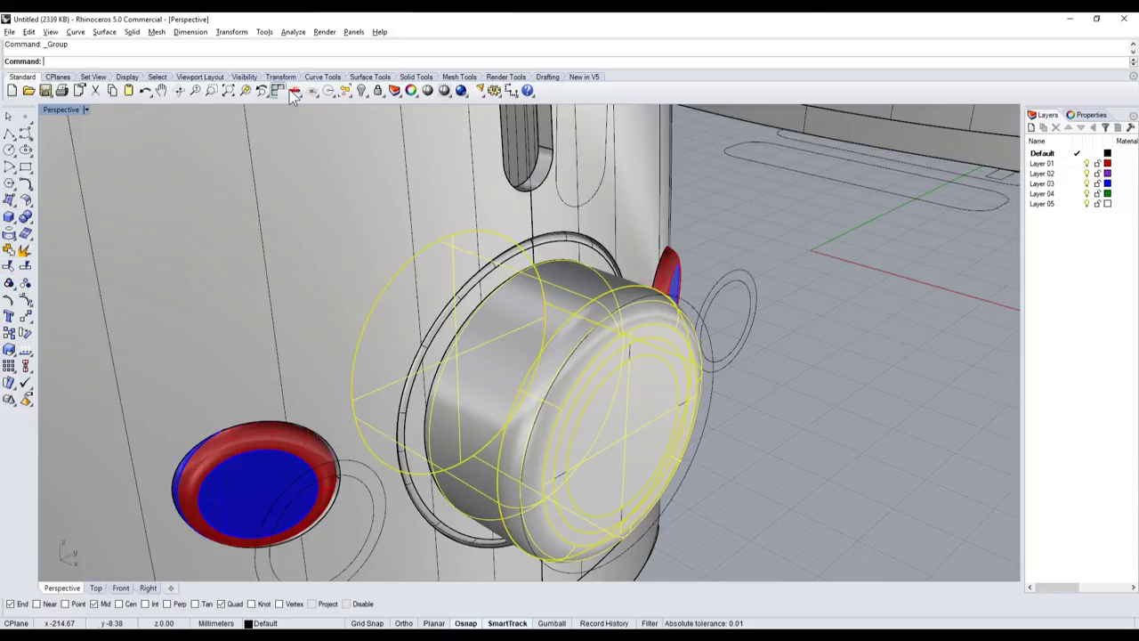
- Hide and reshow the knob pieces, then glance at the Smeg reference photo
{"action": "left_click", "coordinate": [368, 91]}
{"action": "right_click_drag", "start_coordinate": [400, 222], "coordinate": [581, 310]}
{"action": "left_click", "coordinate": [581, 310]}
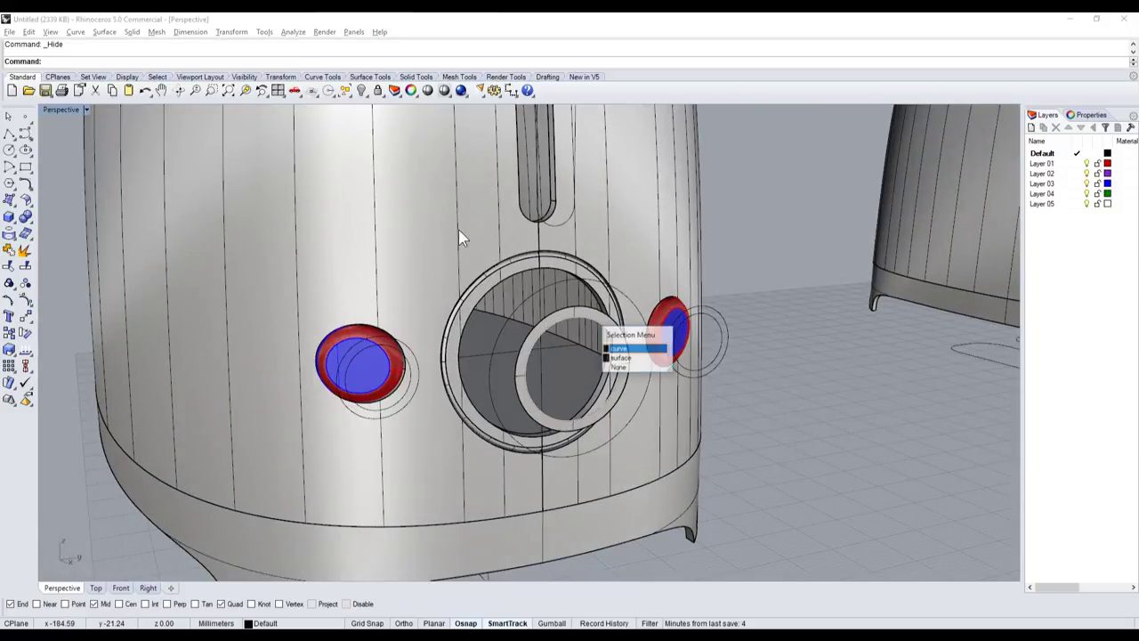
{"action": "left_click", "coordinate": [741, 300]}
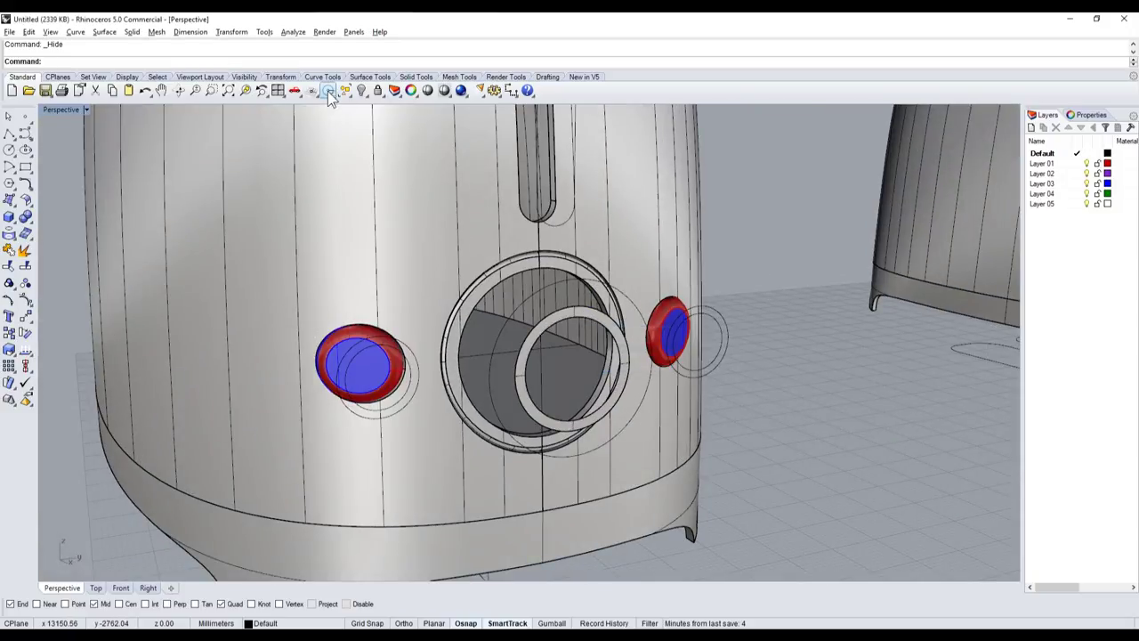
{"action": "left_click", "coordinate": [363, 91]}
{"action": "key", "text": "alt+Tab"}
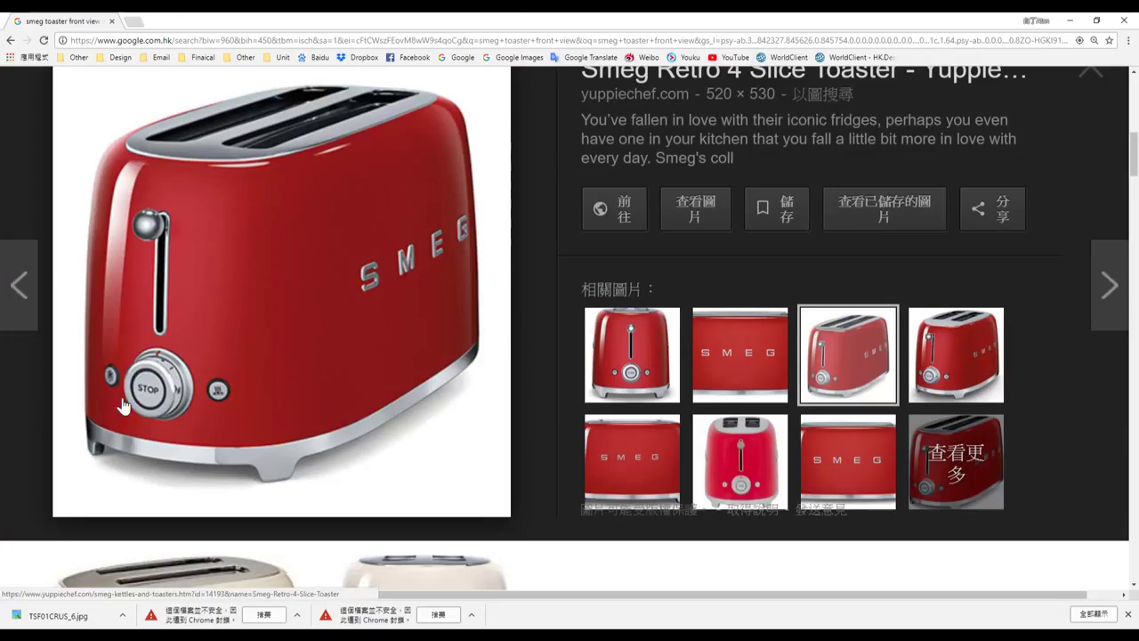
{"action": "key", "text": "alt+Tab"}
- Zoom around the toasters and select the front toaster's knob to inspect it
{"action": "scroll", "coordinate": [776, 323], "scroll_direction": "down", "scroll_amount": 1}
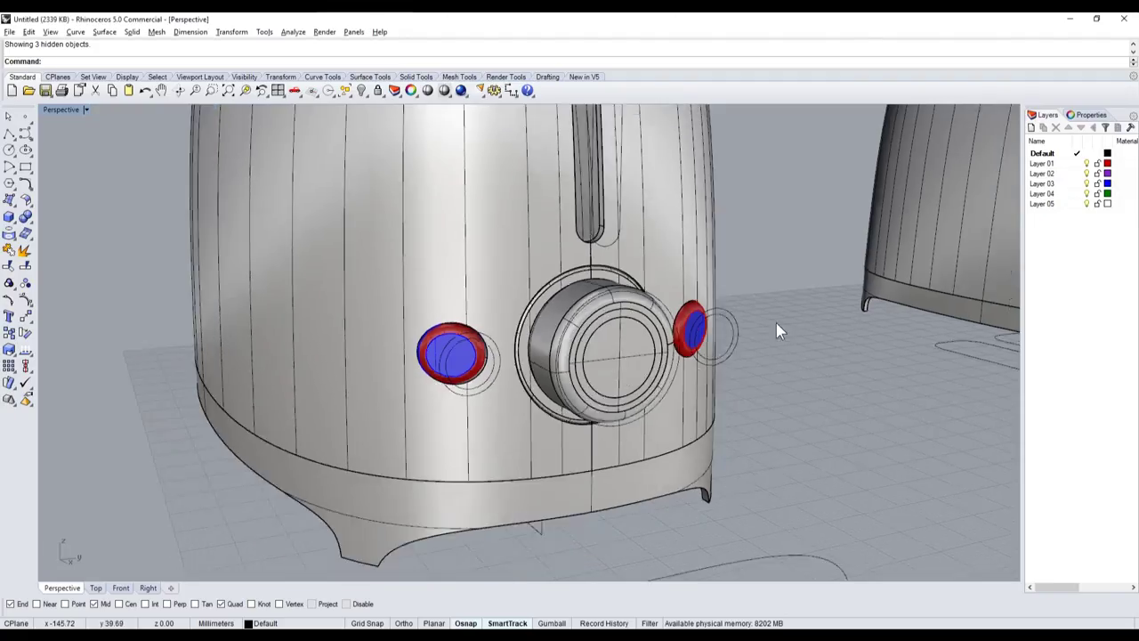
{"action": "scroll", "coordinate": [776, 323], "scroll_direction": "down", "scroll_amount": 3}
{"action": "scroll", "coordinate": [743, 252], "scroll_direction": "down", "scroll_amount": 2}
{"action": "scroll", "coordinate": [744, 252], "scroll_direction": "up", "scroll_amount": 3}
{"action": "scroll", "coordinate": [663, 341], "scroll_direction": "up", "scroll_amount": 3}
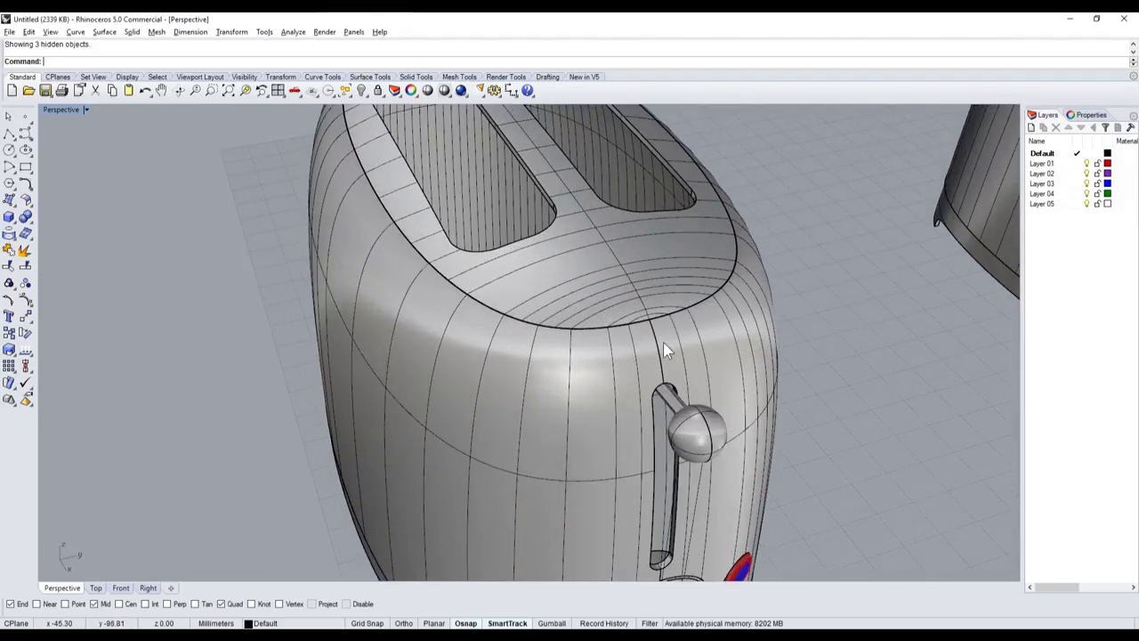
{"action": "scroll", "coordinate": [663, 342], "scroll_direction": "down", "scroll_amount": 5}
{"action": "scroll", "coordinate": [634, 373], "scroll_direction": "up", "scroll_amount": 5}
{"action": "scroll", "coordinate": [633, 373], "scroll_direction": "down", "scroll_amount": 5}
{"action": "scroll", "coordinate": [656, 405], "scroll_direction": "up", "scroll_amount": 5}
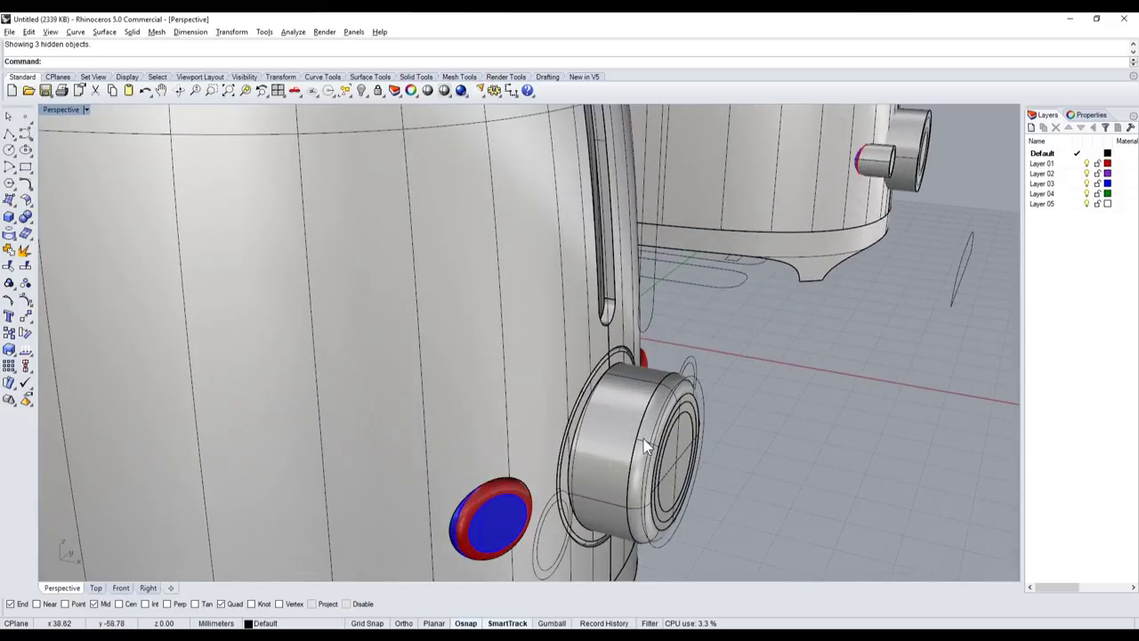
{"action": "scroll", "coordinate": [656, 405], "scroll_direction": "down", "scroll_amount": 5}
{"action": "scroll", "coordinate": [570, 204], "scroll_direction": "up", "scroll_amount": 4}
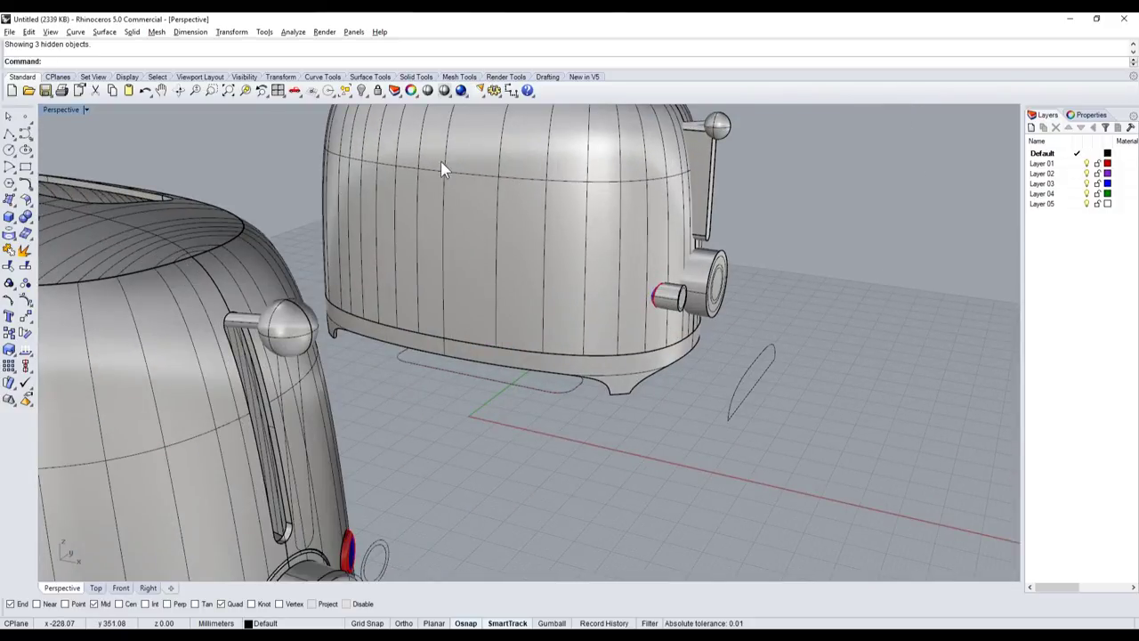
{"action": "scroll", "coordinate": [581, 220], "scroll_direction": "down", "scroll_amount": 2}
{"action": "scroll", "coordinate": [434, 182], "scroll_direction": "down", "scroll_amount": 2}
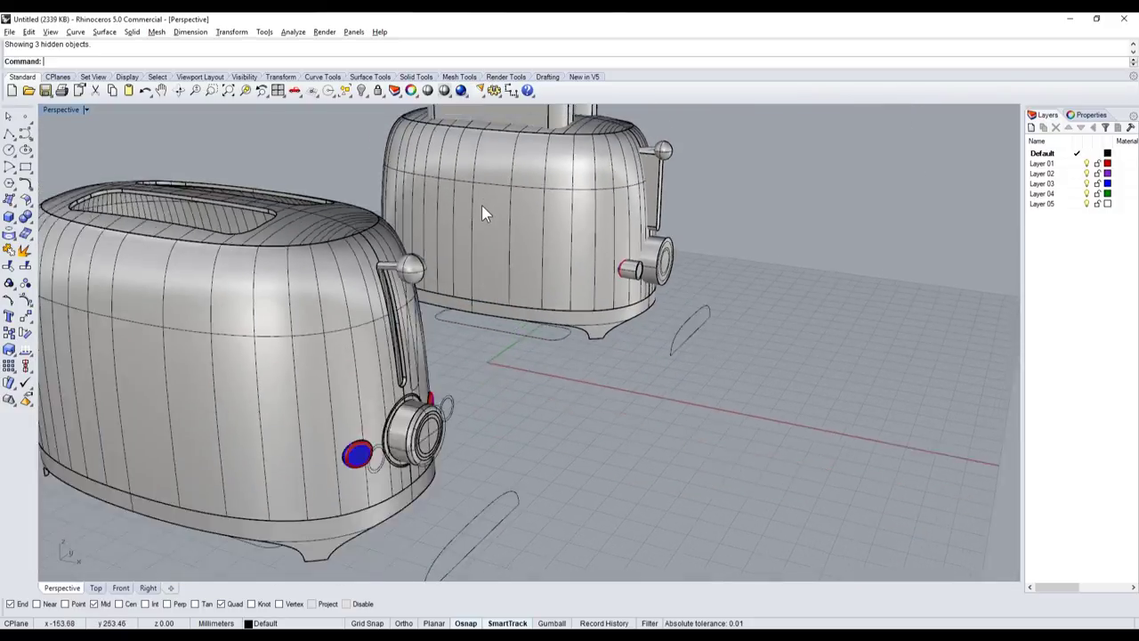
{"action": "scroll", "coordinate": [481, 206], "scroll_direction": "down", "scroll_amount": 2}
{"action": "scroll", "coordinate": [488, 167], "scroll_direction": "up", "scroll_amount": 3}
{"action": "scroll", "coordinate": [486, 191], "scroll_direction": "down", "scroll_amount": 2}
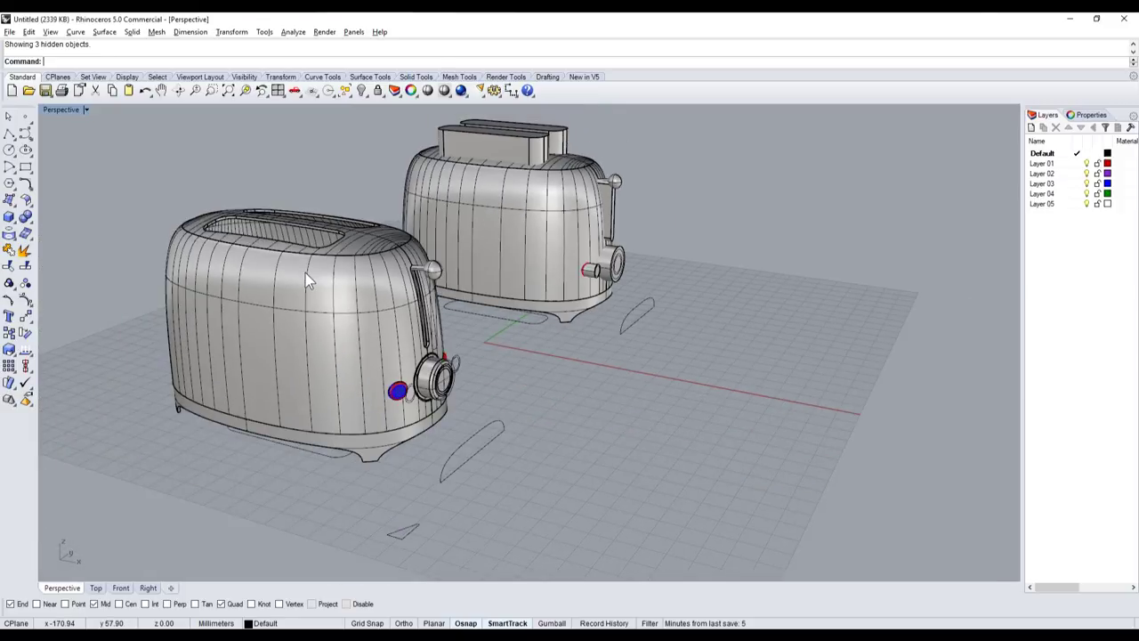
{"action": "scroll", "coordinate": [416, 215], "scroll_direction": "down", "scroll_amount": 3}
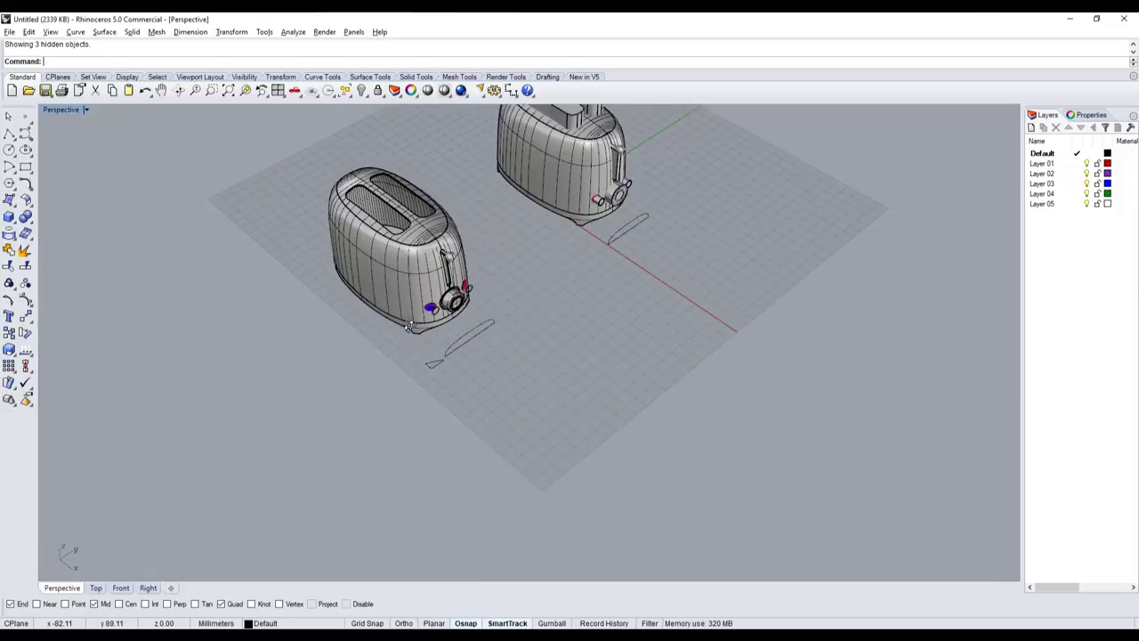
{"action": "scroll", "coordinate": [459, 283], "scroll_direction": "up", "scroll_amount": 5}
{"action": "left_click", "coordinate": [414, 336]}
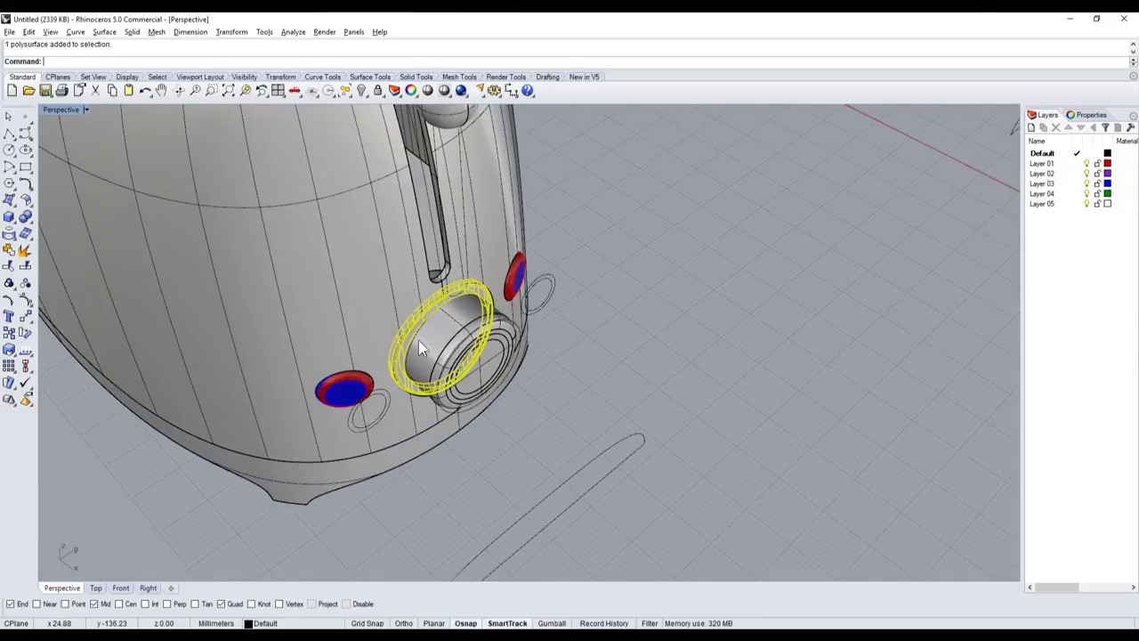
- Restore the four-viewport layout from the enlarged Perspective view
{"action": "scroll", "coordinate": [531, 449], "scroll_direction": "down", "scroll_amount": 4}
{"action": "scroll", "coordinate": [450, 330], "scroll_direction": "up", "scroll_amount": 4}
{"action": "scroll", "coordinate": [479, 354], "scroll_direction": "down", "scroll_amount": 2}
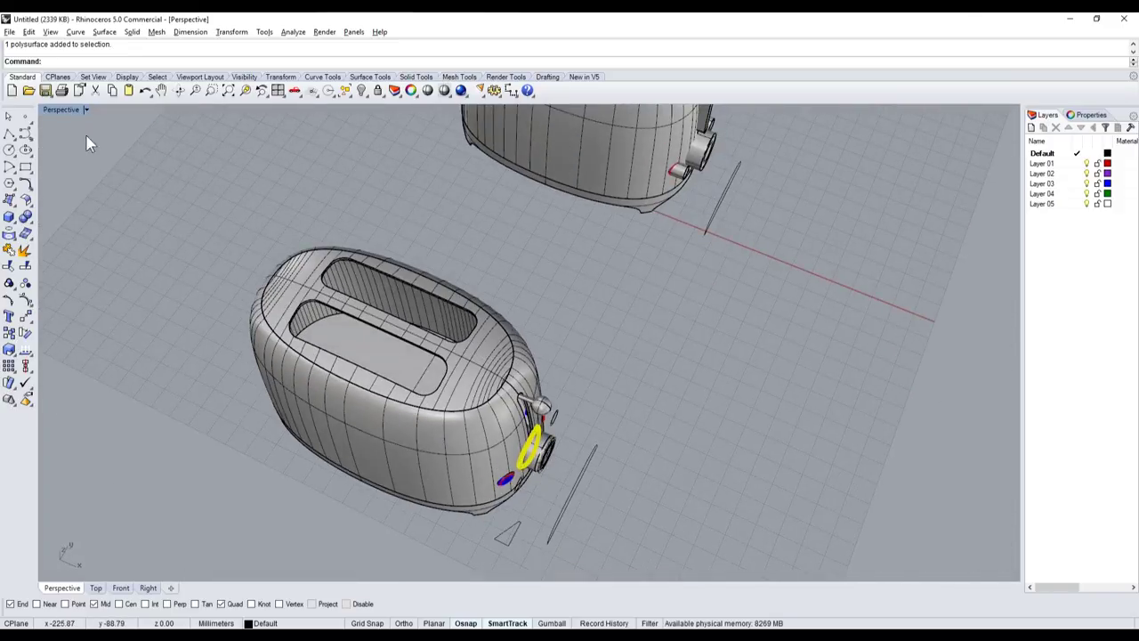
{"action": "double_click", "coordinate": [73, 114]}
{"action": "scroll", "coordinate": [418, 504], "scroll_direction": "down", "scroll_amount": 3}
- Select everything and move the toaster model left, off the reference image
{"action": "scroll", "coordinate": [418, 504], "scroll_direction": "down", "scroll_amount": 1}
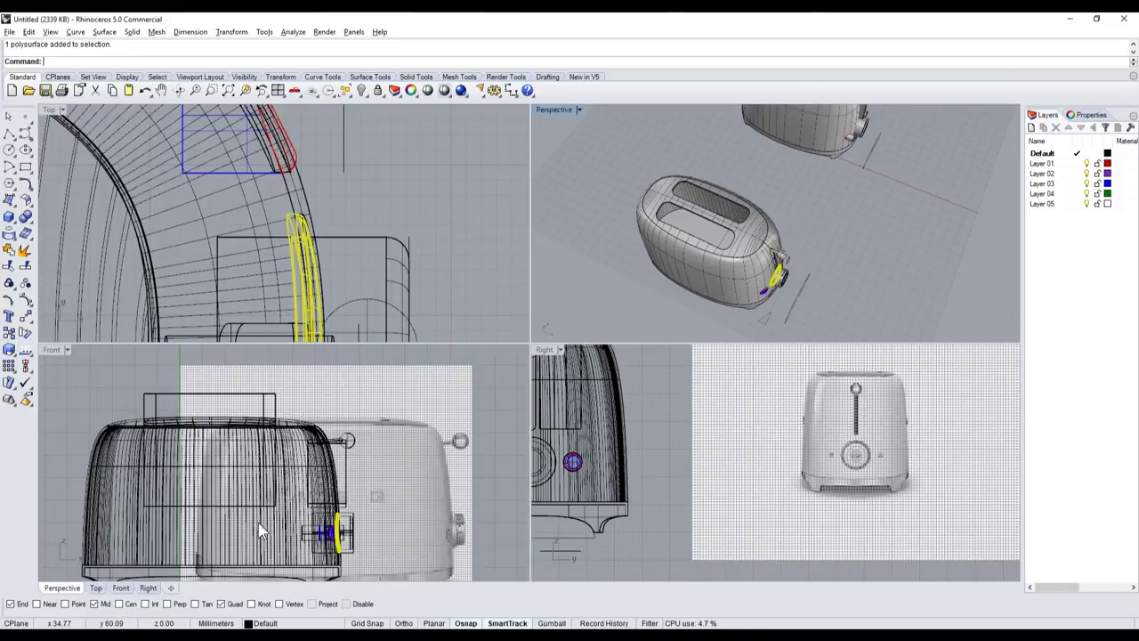
{"action": "scroll", "coordinate": [418, 503], "scroll_direction": "down", "scroll_amount": 1}
{"action": "scroll", "coordinate": [416, 500], "scroll_direction": "up", "scroll_amount": 3}
{"action": "scroll", "coordinate": [259, 466], "scroll_direction": "down", "scroll_amount": 4}
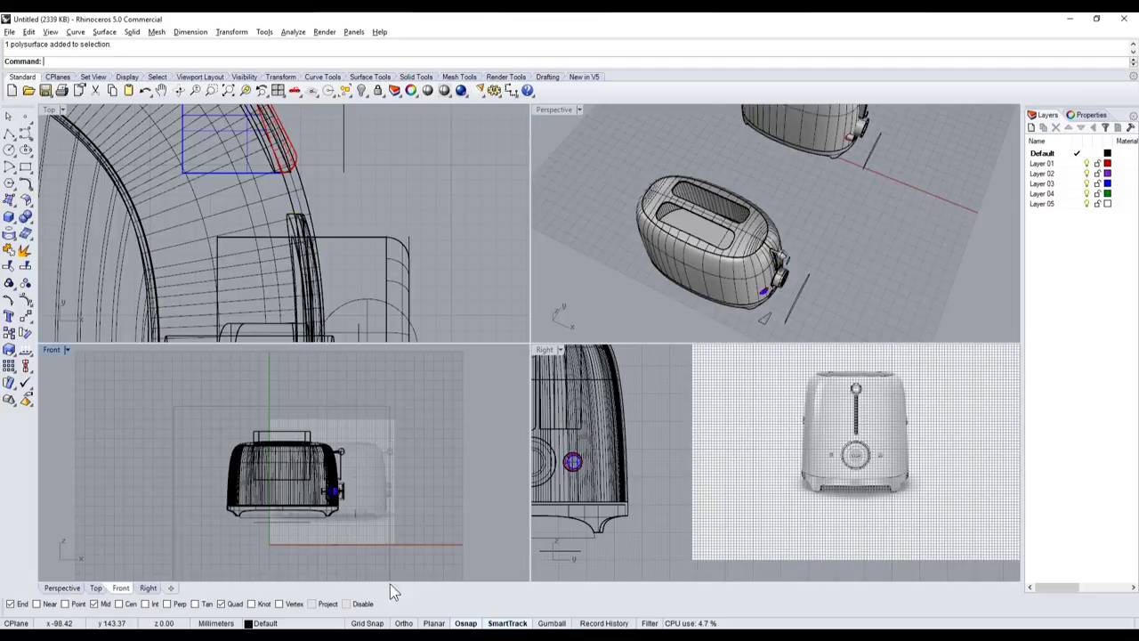
{"action": "key", "text": "ctrl+a"}
{"action": "left_click_drag", "start_coordinate": [320, 496], "coordinate": [217, 495]}
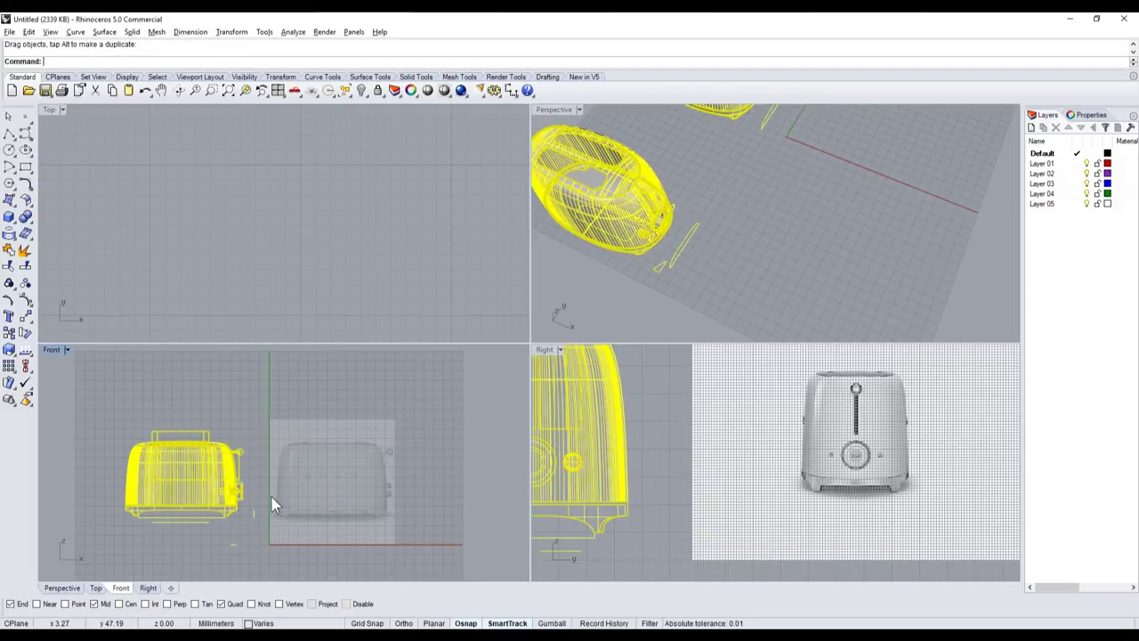
{"action": "left_click", "coordinate": [272, 500]}
- Create spaced-out solid 'S M E G' text, Arial Bold 10 mm high, 1 mm thick, over the logo
{"action": "scroll", "coordinate": [320, 492], "scroll_direction": "up", "scroll_amount": 3}
{"action": "scroll", "coordinate": [307, 472], "scroll_direction": "up", "scroll_amount": 2}
{"action": "scroll", "coordinate": [224, 454], "scroll_direction": "up", "scroll_amount": 1}
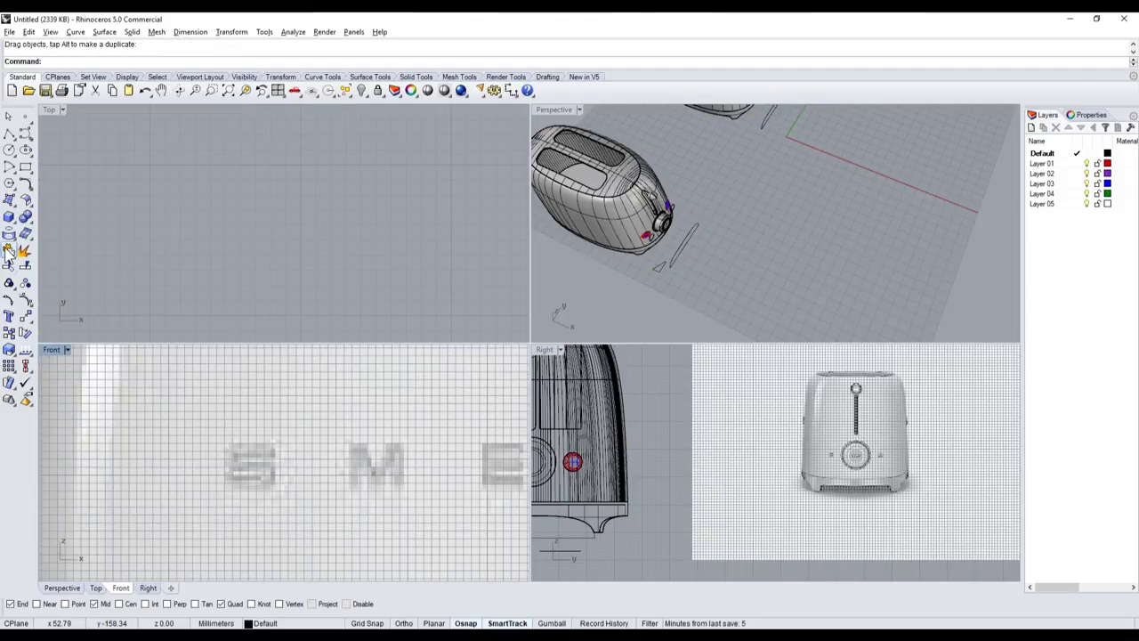
{"action": "scroll", "coordinate": [294, 477], "scroll_direction": "down", "scroll_amount": 3}
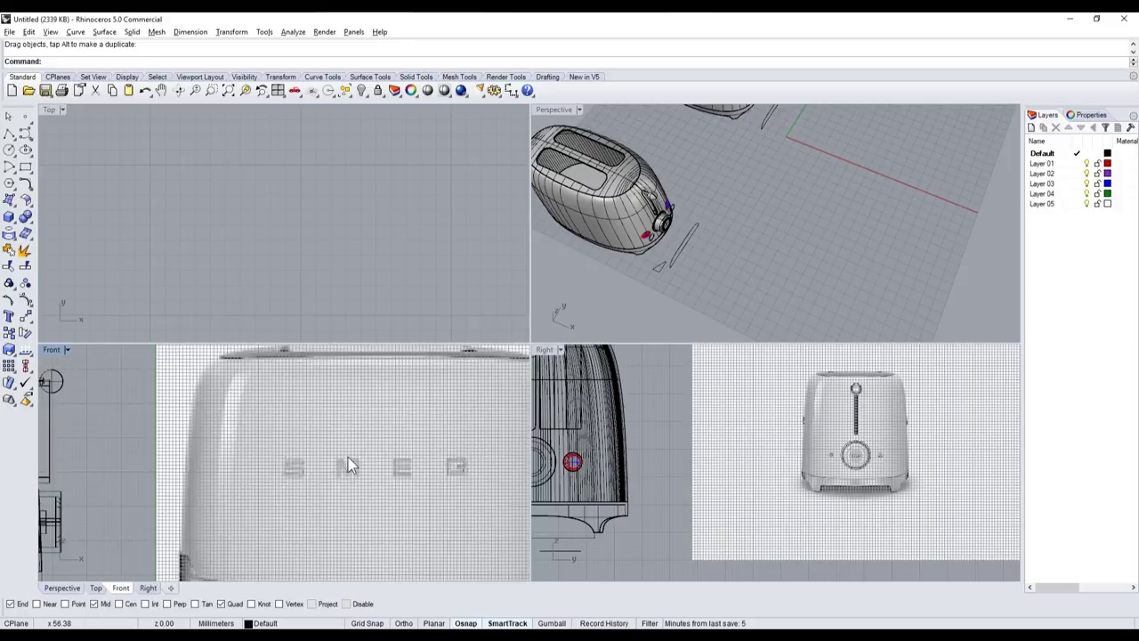
{"action": "left_click", "coordinate": [9, 316]}
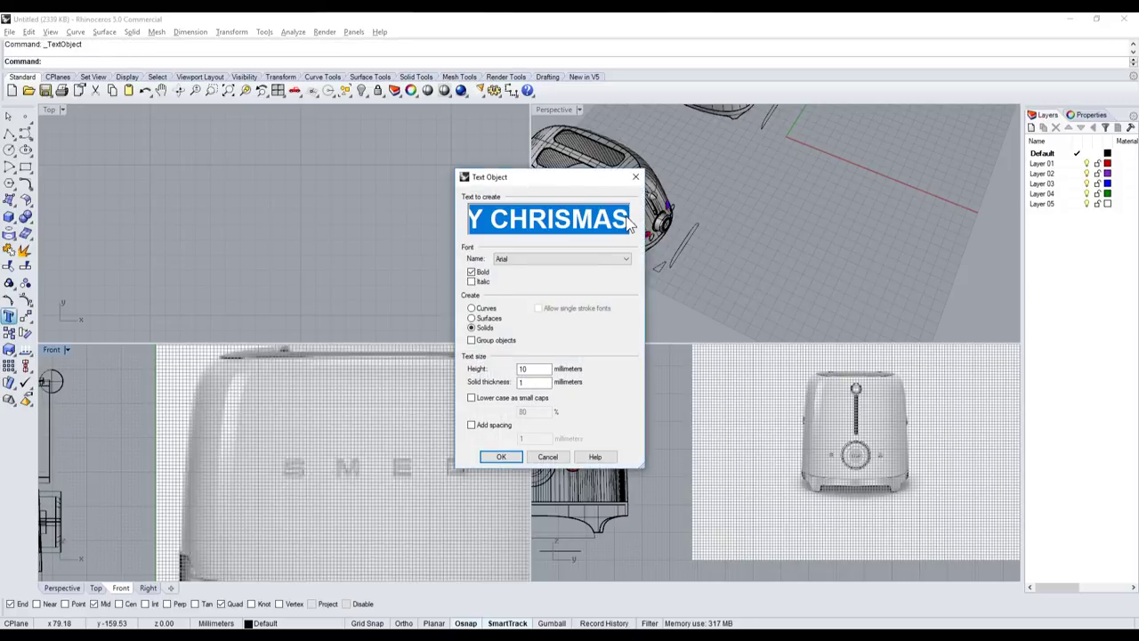
{"action": "key", "text": "BackSpace"}
{"action": "type", "text": "SME"}
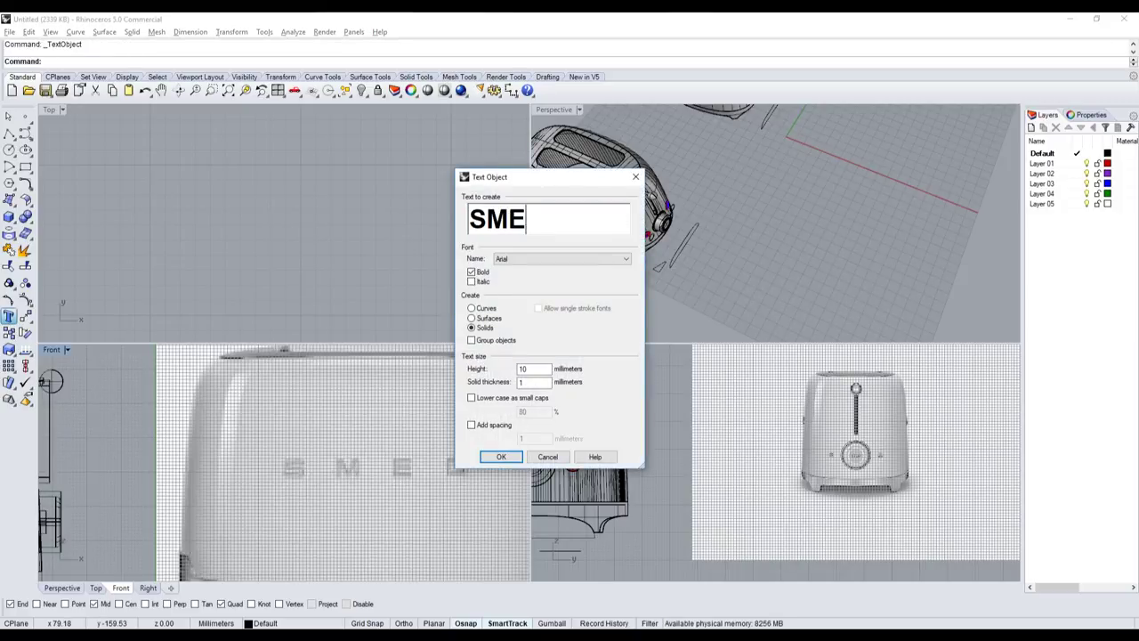
{"action": "type", "text": "G"}
{"action": "key", "text": "Right"}
{"action": "key", "text": "Right"}
{"action": "key", "text": "Right"}
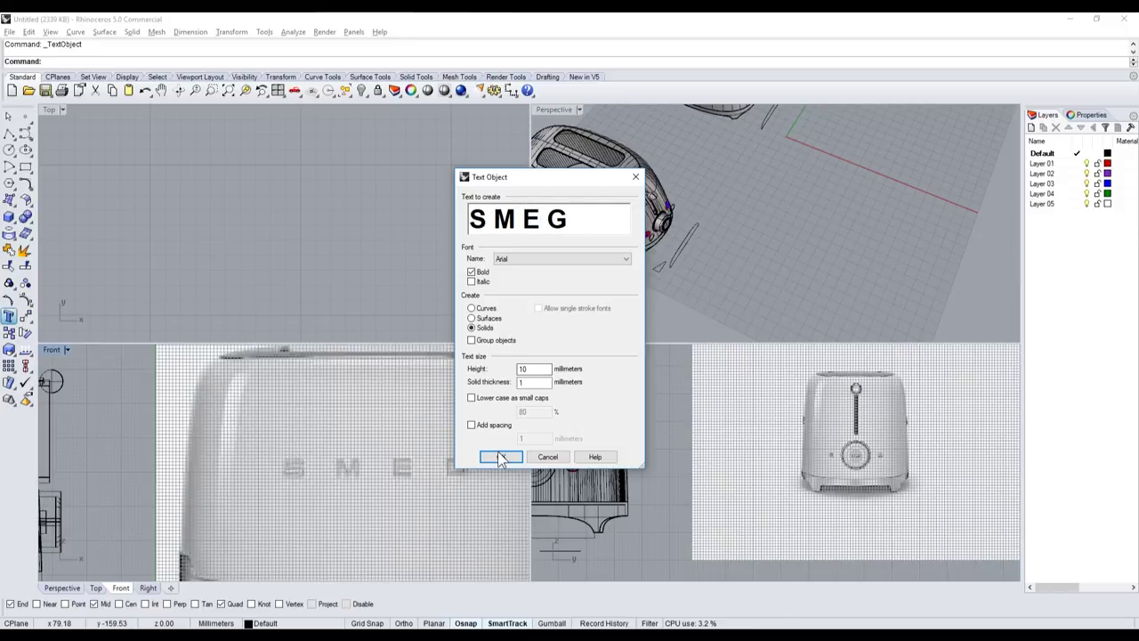
{"action": "left_click", "coordinate": [499, 457]}
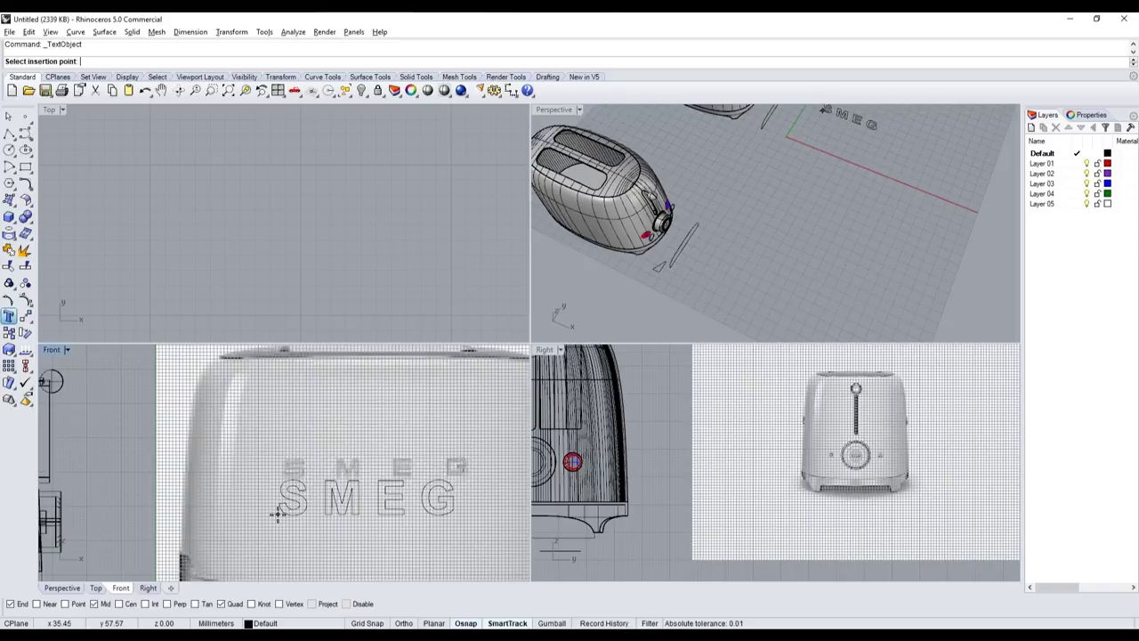
{"action": "left_click", "coordinate": [278, 514]}
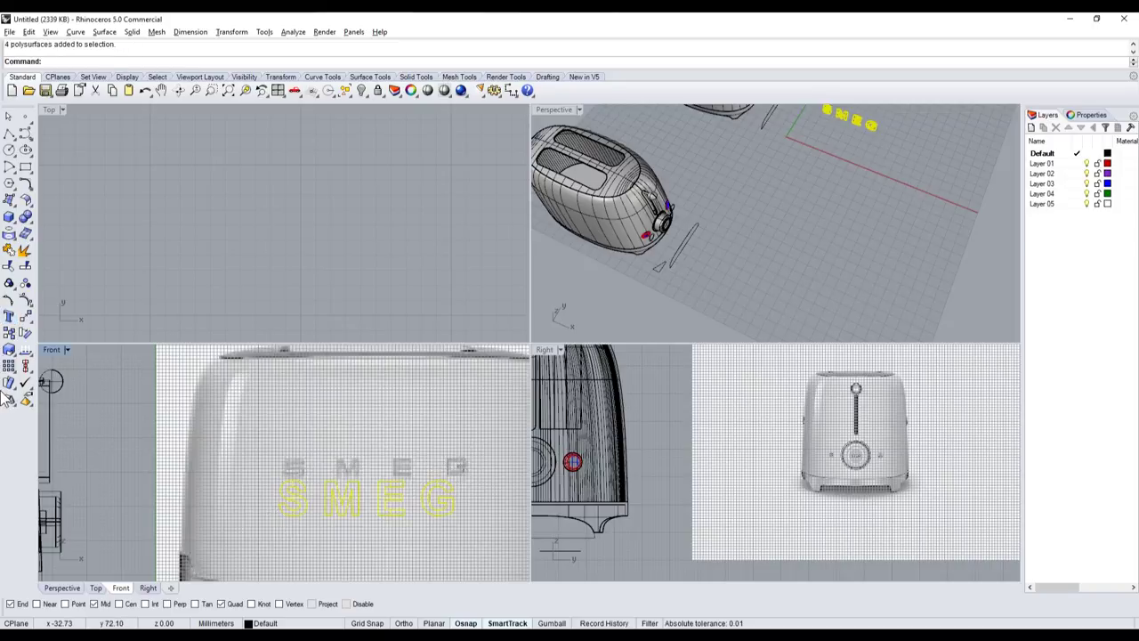
- Stretch the SMEG lettering in one direction with Scale1D and move it up over the logo
{"action": "left_click", "coordinate": [15, 354]}
{"action": "left_click", "coordinate": [27, 355]}
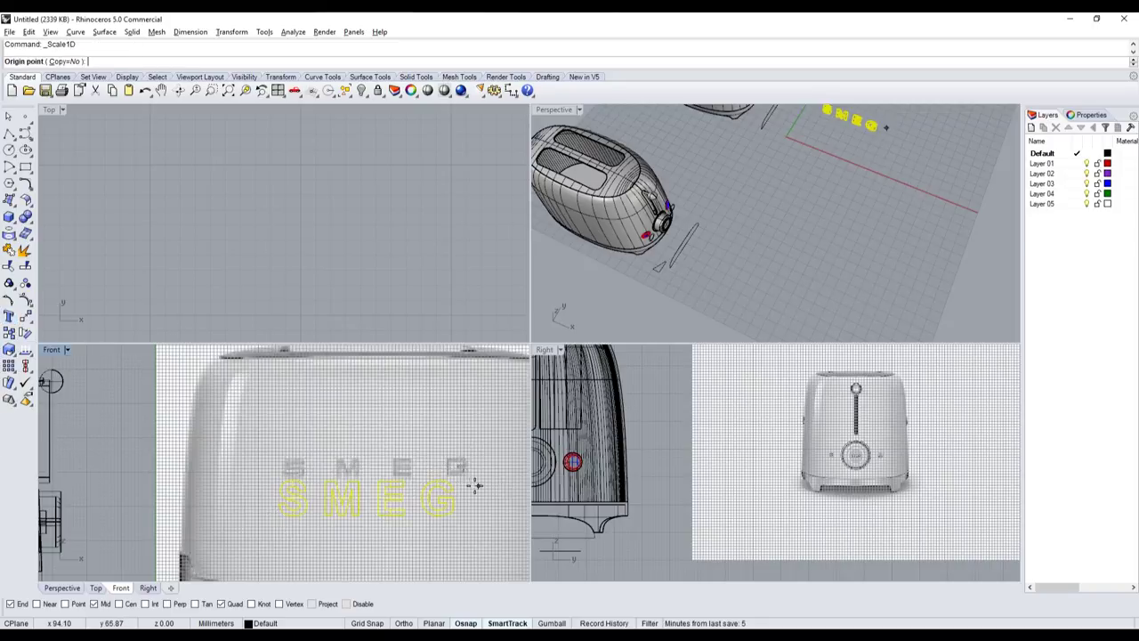
{"action": "left_click", "coordinate": [452, 490]}
{"action": "left_click", "coordinate": [472, 543]}
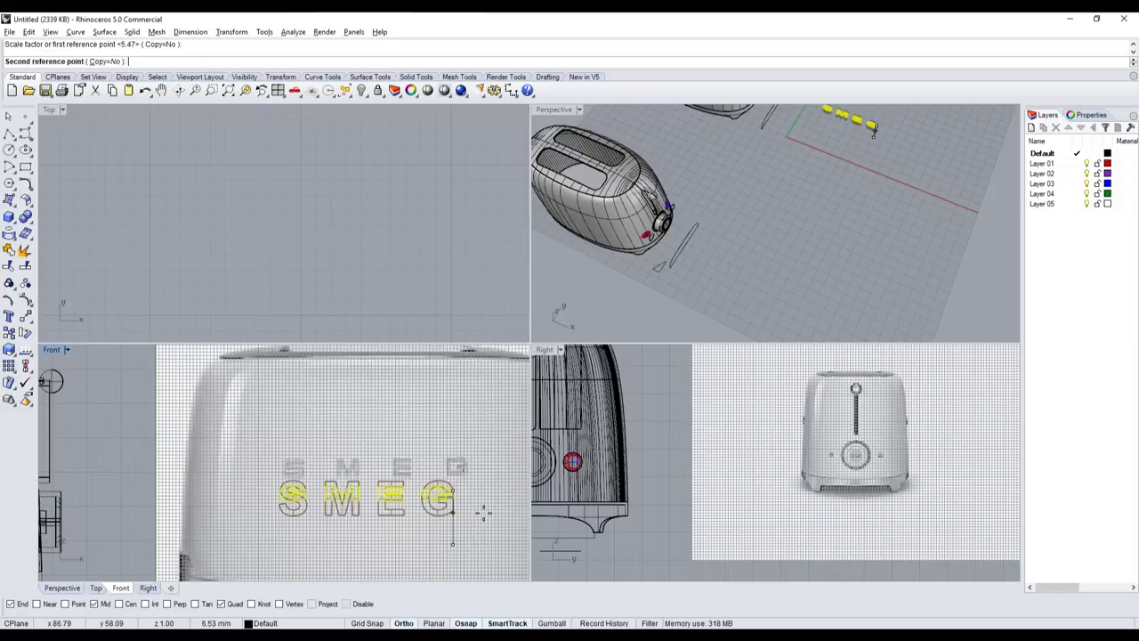
{"action": "left_click", "coordinate": [482, 515]}
{"action": "left_click_drag", "start_coordinate": [458, 498], "coordinate": [459, 471]}
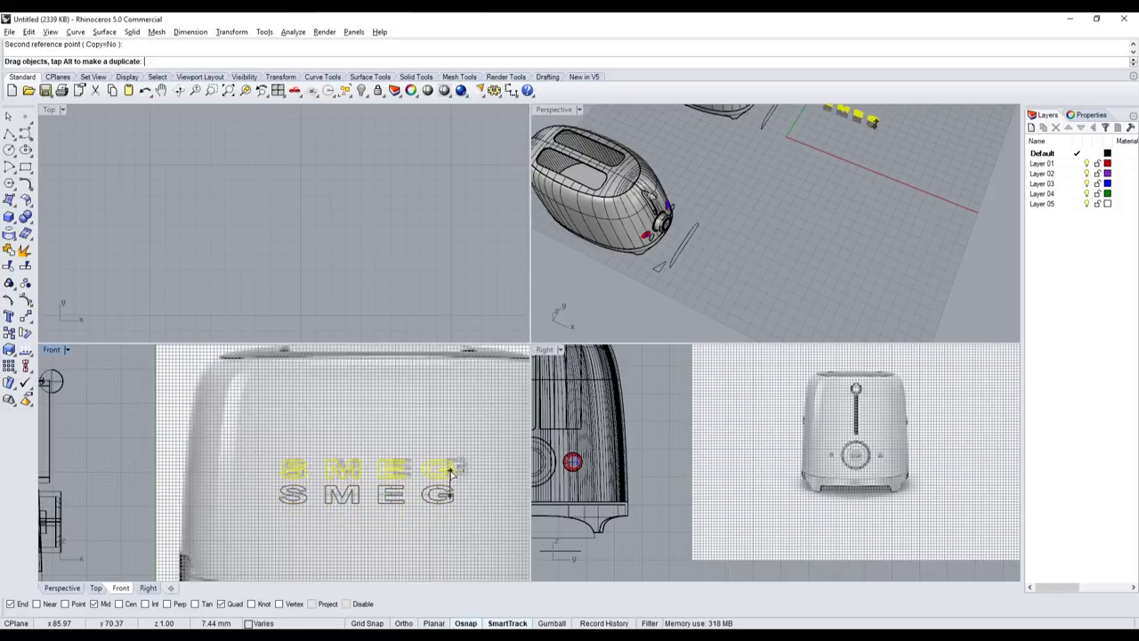
{"action": "left_click", "coordinate": [399, 516]}
- Enlarge all four SMEG letters with Scale using reference points to match the image
{"action": "scroll", "coordinate": [379, 494], "scroll_direction": "up", "scroll_amount": 3}
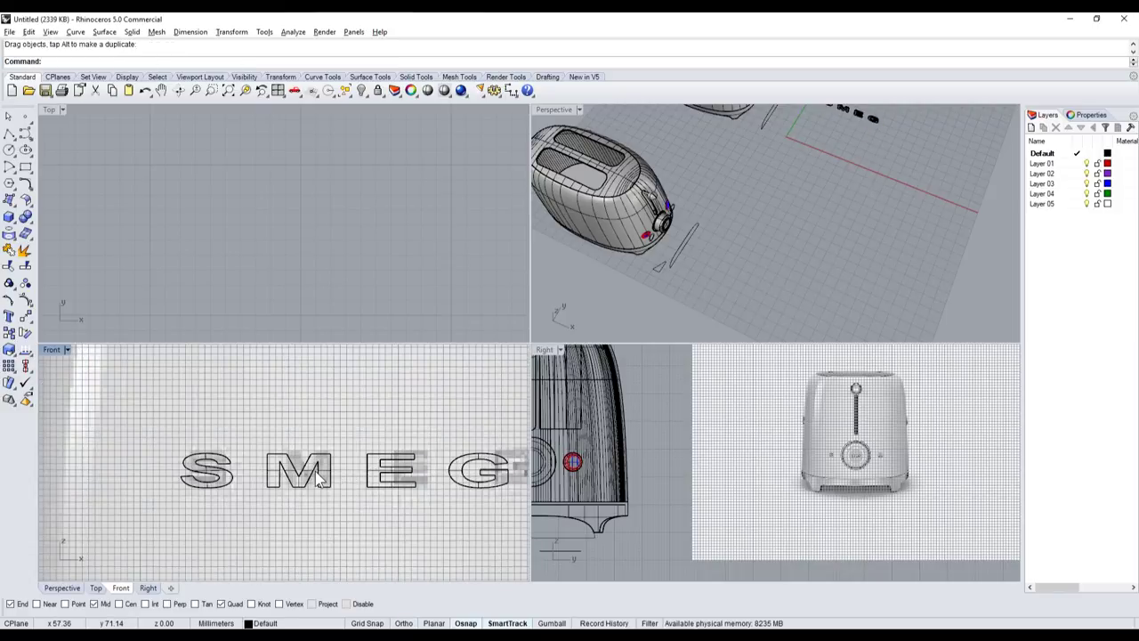
{"action": "left_click_drag", "start_coordinate": [213, 441], "coordinate": [491, 528]}
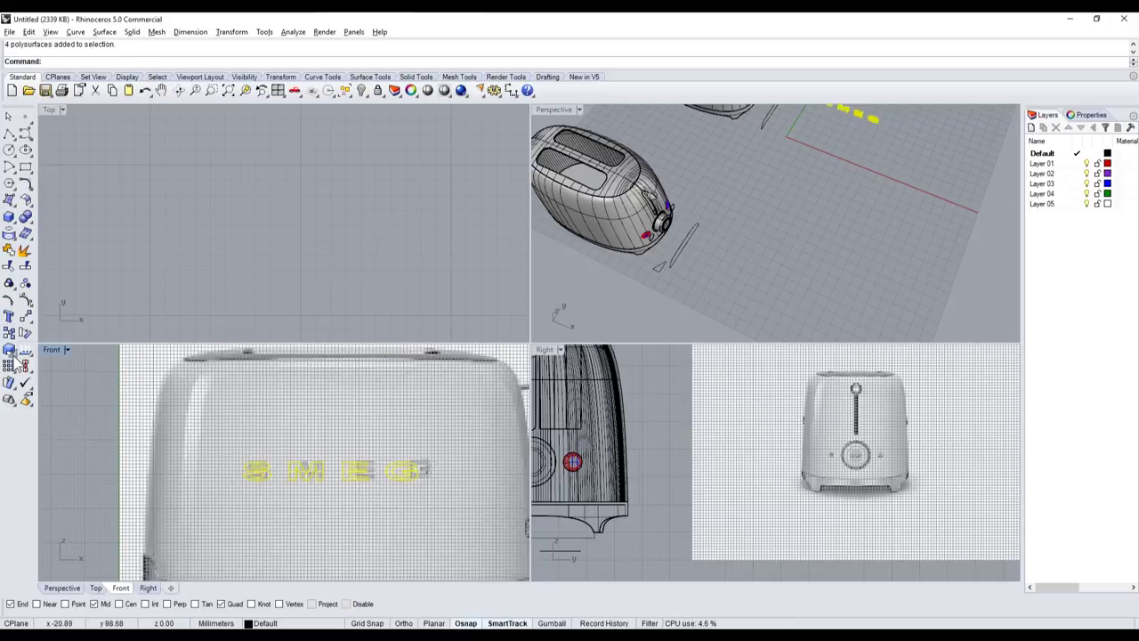
{"action": "left_click", "coordinate": [9, 350]}
{"action": "left_click", "coordinate": [39, 359]}
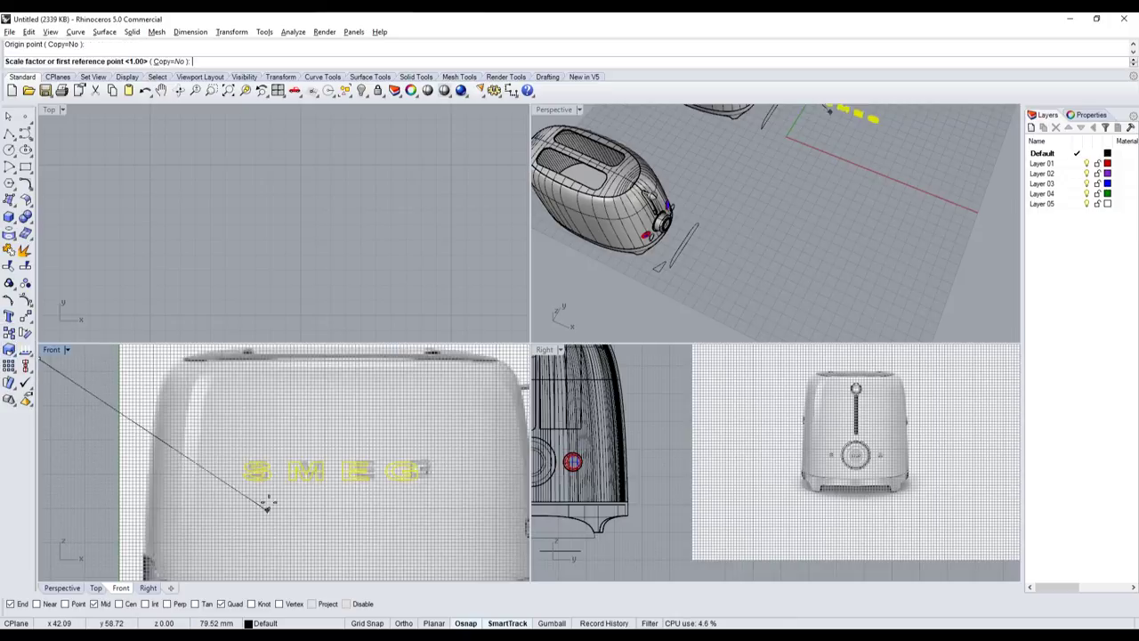
{"action": "key", "text": "Escape"}
{"action": "key", "text": "Return"}
{"action": "left_click", "coordinate": [247, 474]}
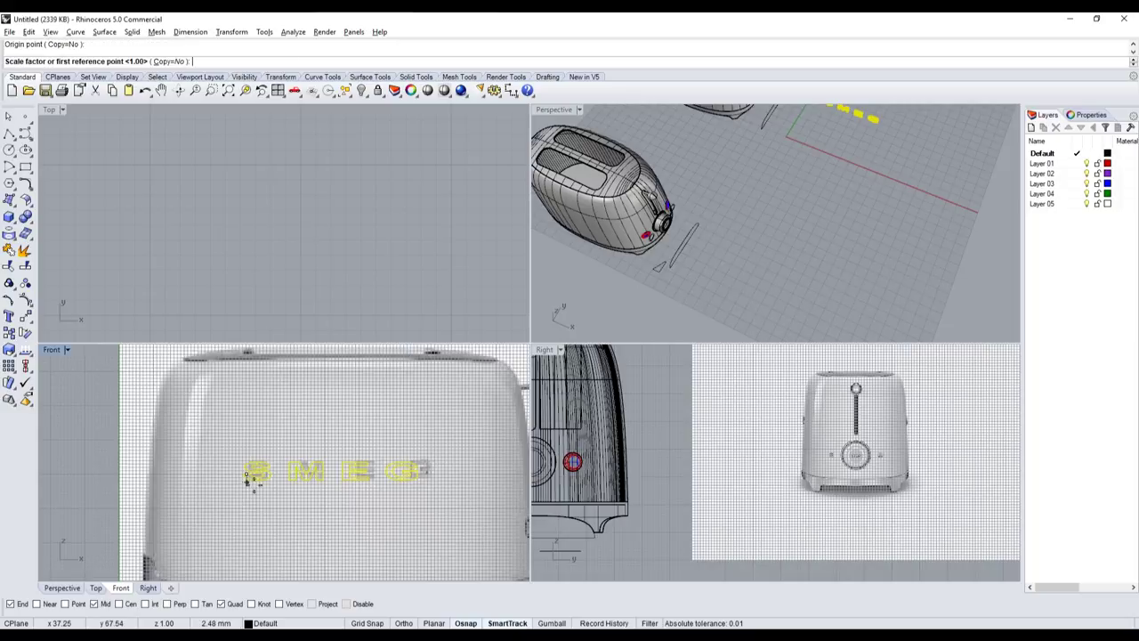
{"action": "left_click", "coordinate": [419, 476]}
{"action": "left_click", "coordinate": [403, 472]}
{"action": "scroll", "coordinate": [387, 467], "scroll_direction": "up", "scroll_amount": 3}
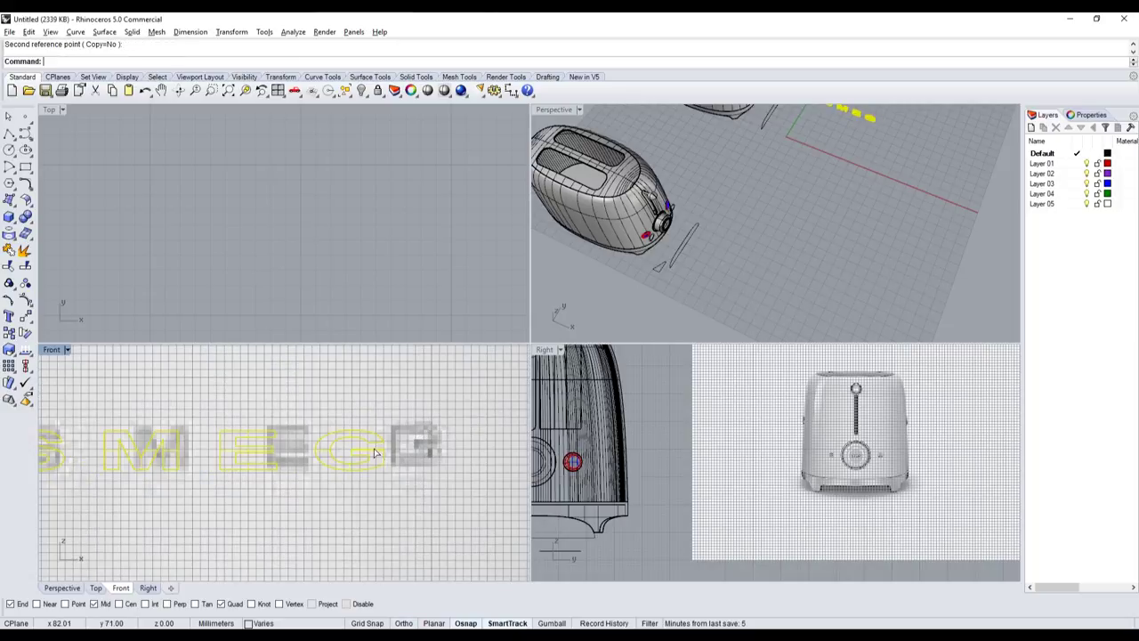
- Spread the letters apart, shifting G, E and M right and raising the S
{"action": "left_click", "coordinate": [373, 453]}
{"action": "left_click_drag", "start_coordinate": [374, 453], "coordinate": [436, 444]}
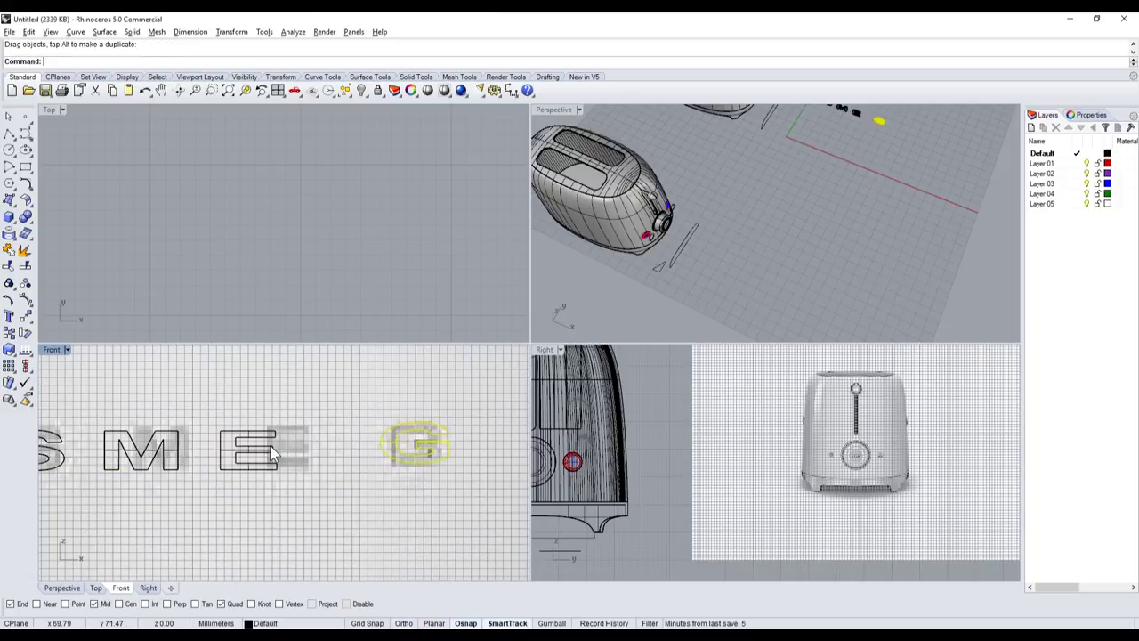
{"action": "left_click_drag", "start_coordinate": [270, 449], "coordinate": [306, 446]}
{"action": "left_click_drag", "start_coordinate": [181, 457], "coordinate": [200, 454]}
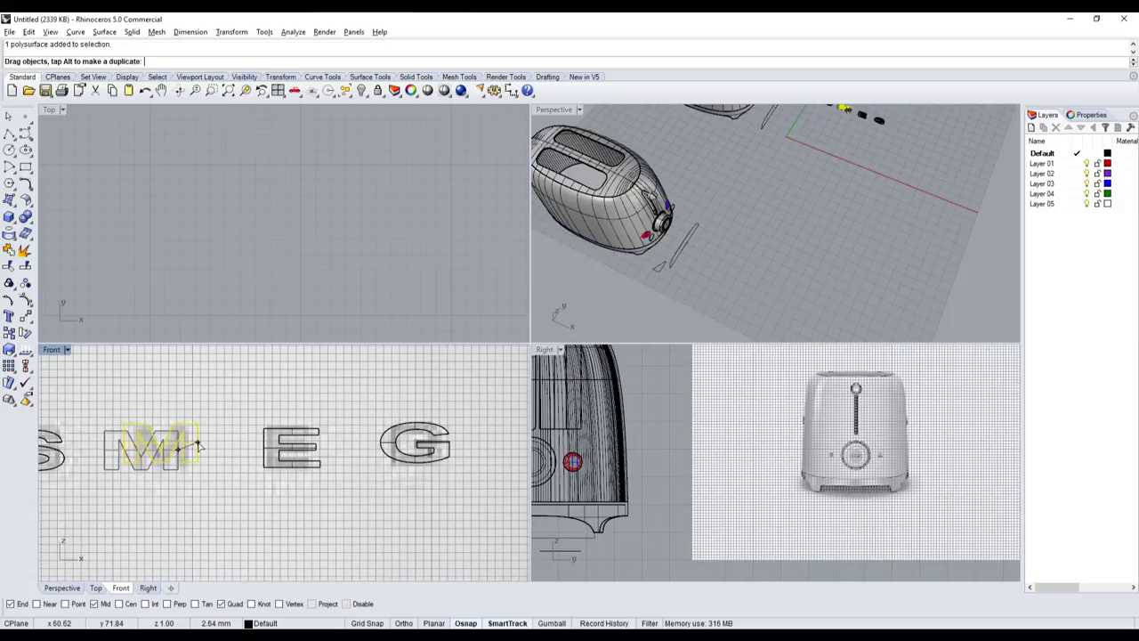
{"action": "scroll", "coordinate": [200, 454], "scroll_direction": "down", "scroll_amount": 2}
{"action": "left_click", "coordinate": [98, 450]}
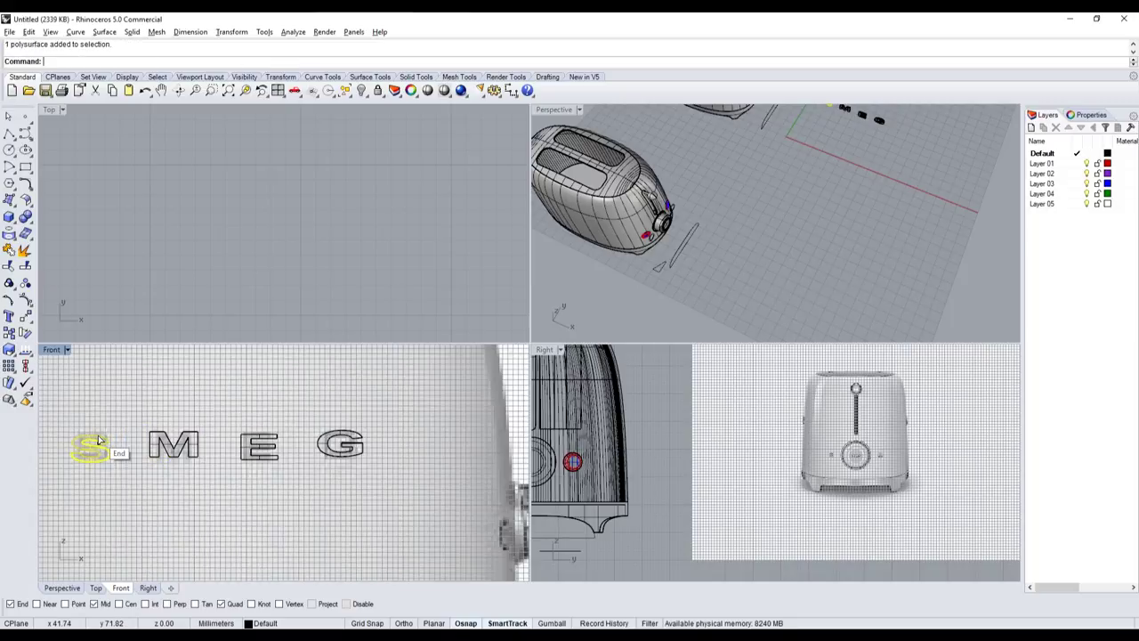
{"action": "left_click", "coordinate": [140, 499]}
{"action": "left_click_drag", "start_coordinate": [91, 463], "coordinate": [30, 374]}
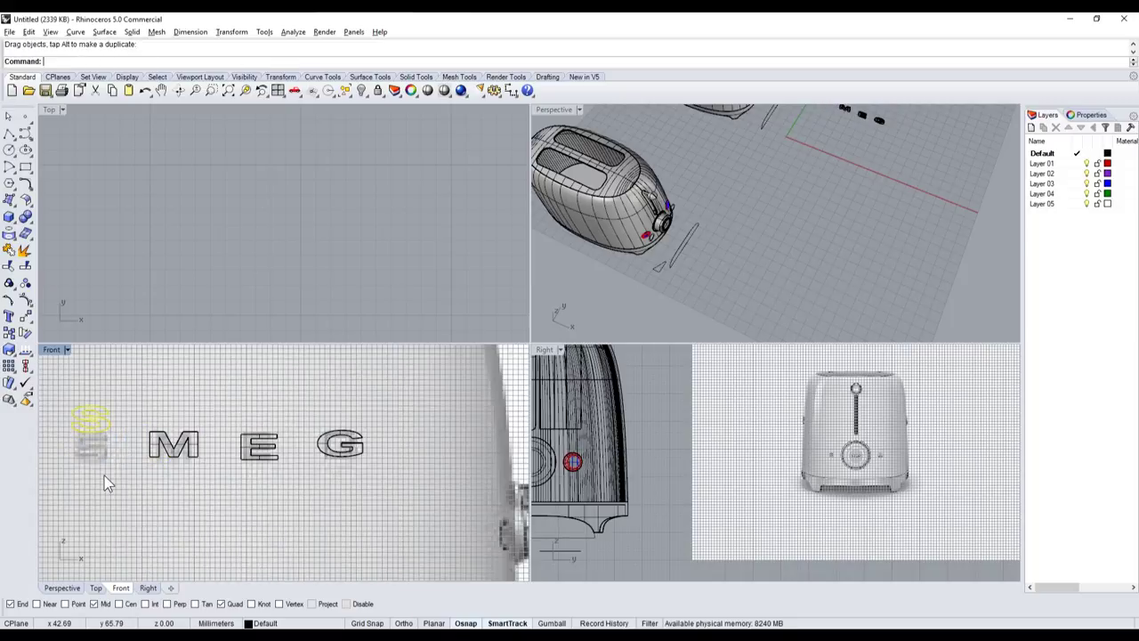
{"action": "left_click", "coordinate": [27, 369]}
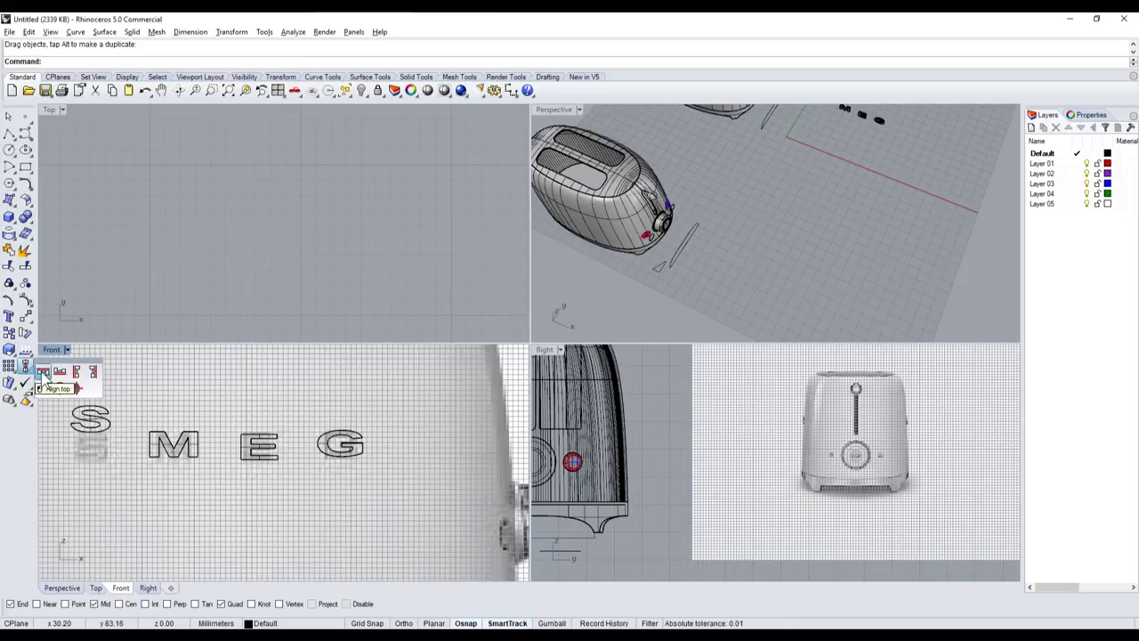
- Top-align the raised S, then all four SMEG letters, along one shared top line
{"action": "left_click", "coordinate": [42, 372]}
{"action": "left_click", "coordinate": [90, 418]}
{"action": "key", "text": "Return"}
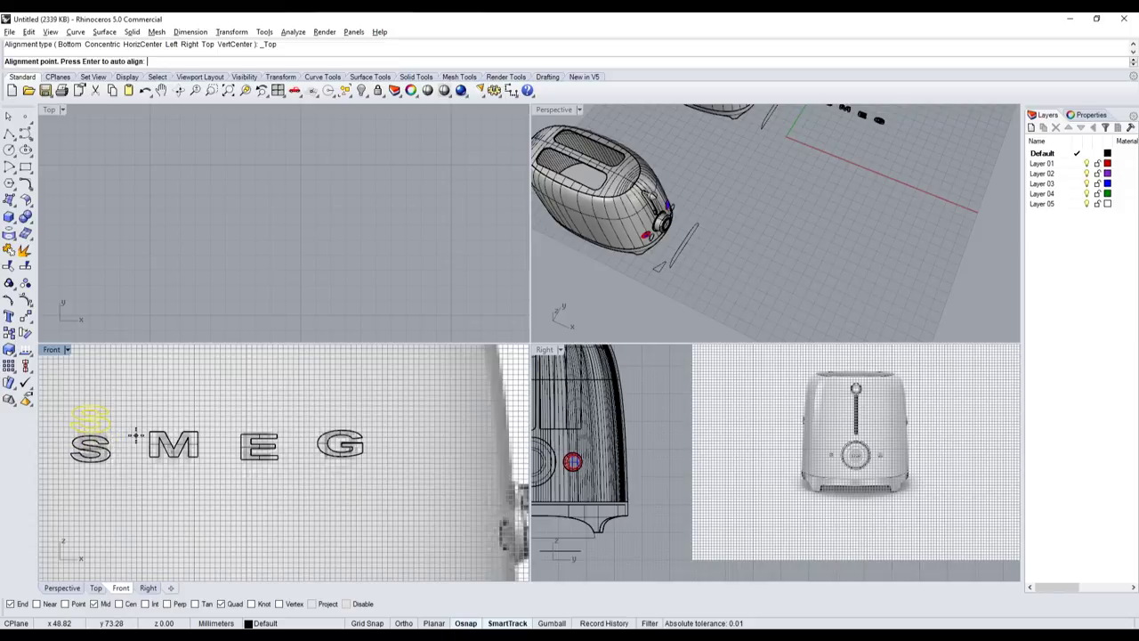
{"action": "key", "text": "Return"}
{"action": "left_click_drag", "start_coordinate": [397, 501], "coordinate": [72, 410]}
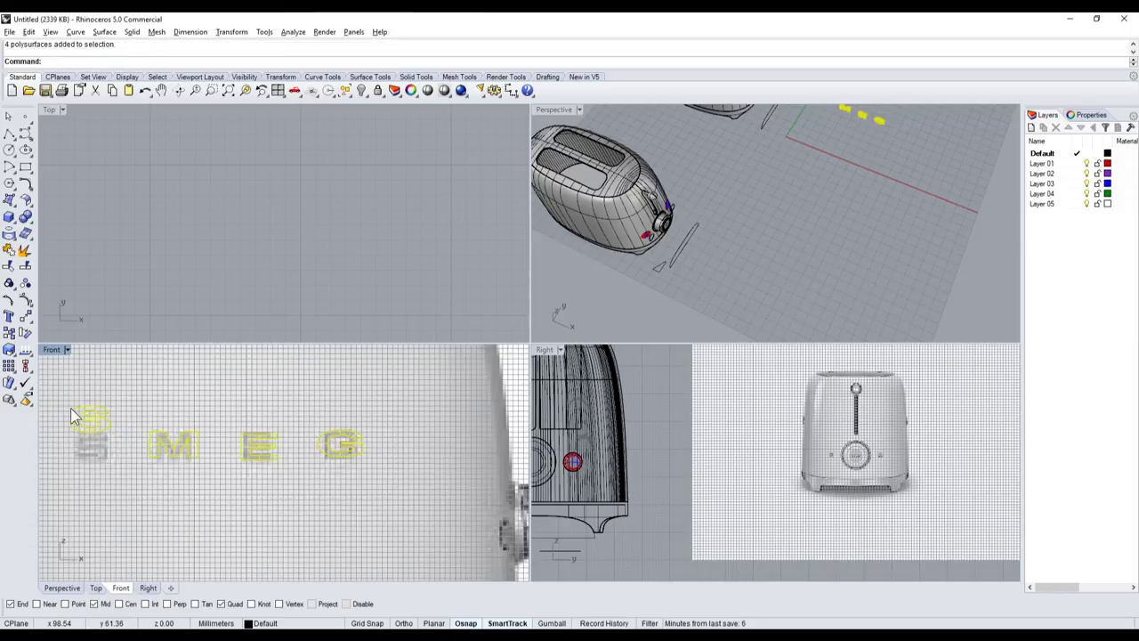
{"action": "key", "text": "Return"}
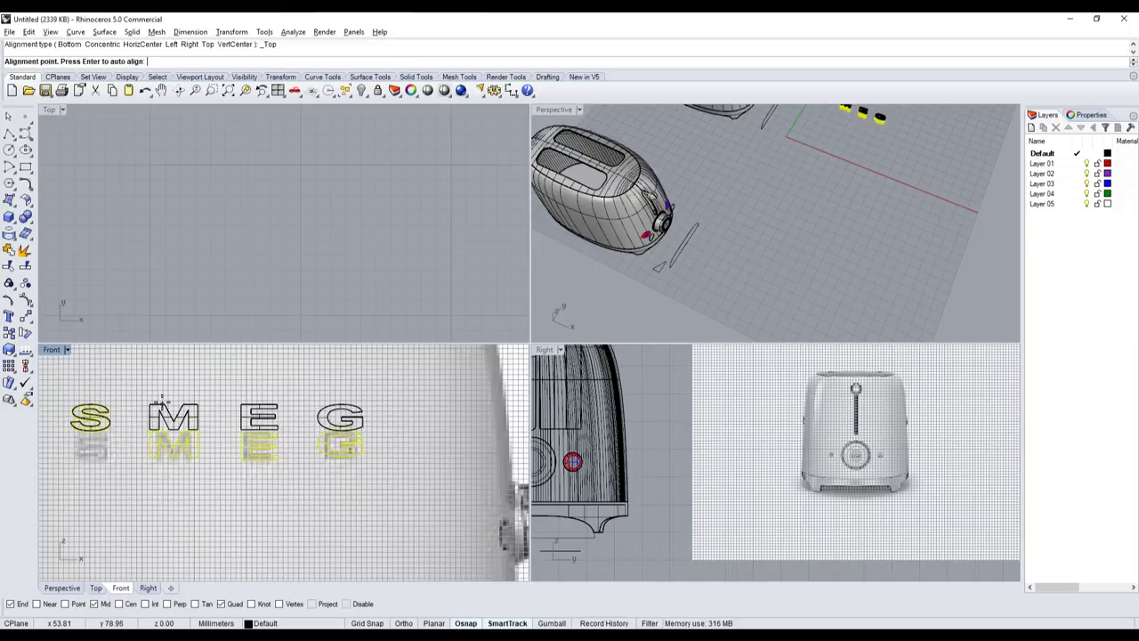
{"action": "left_click", "coordinate": [132, 414]}
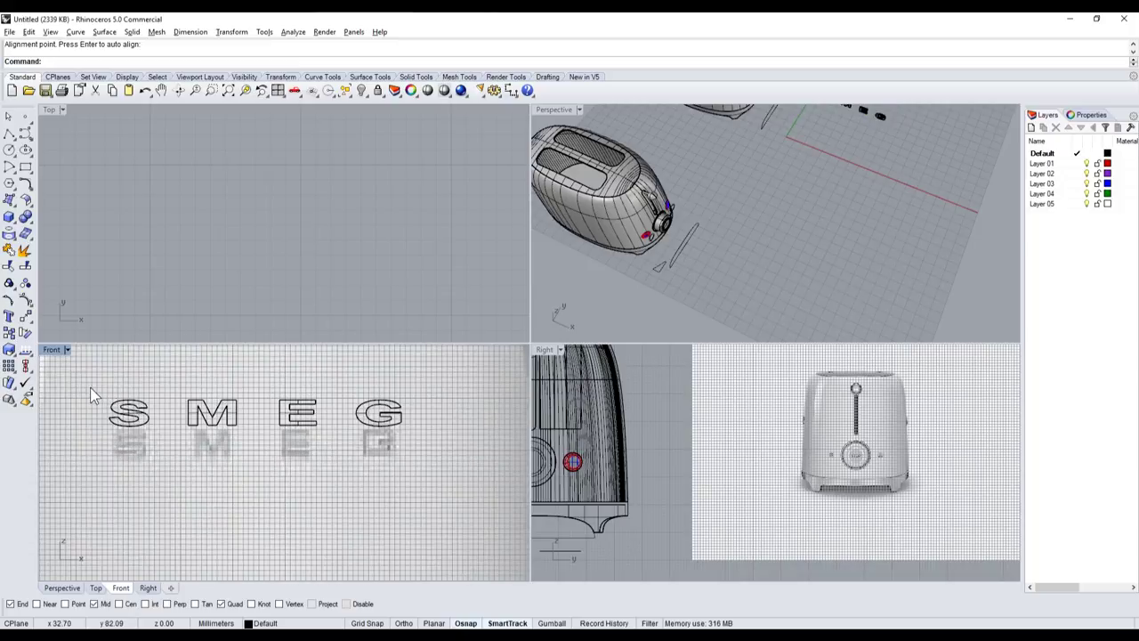
- Reselect the four SMEG letters and drag them slightly lower over the logo
{"action": "left_click", "coordinate": [27, 370]}
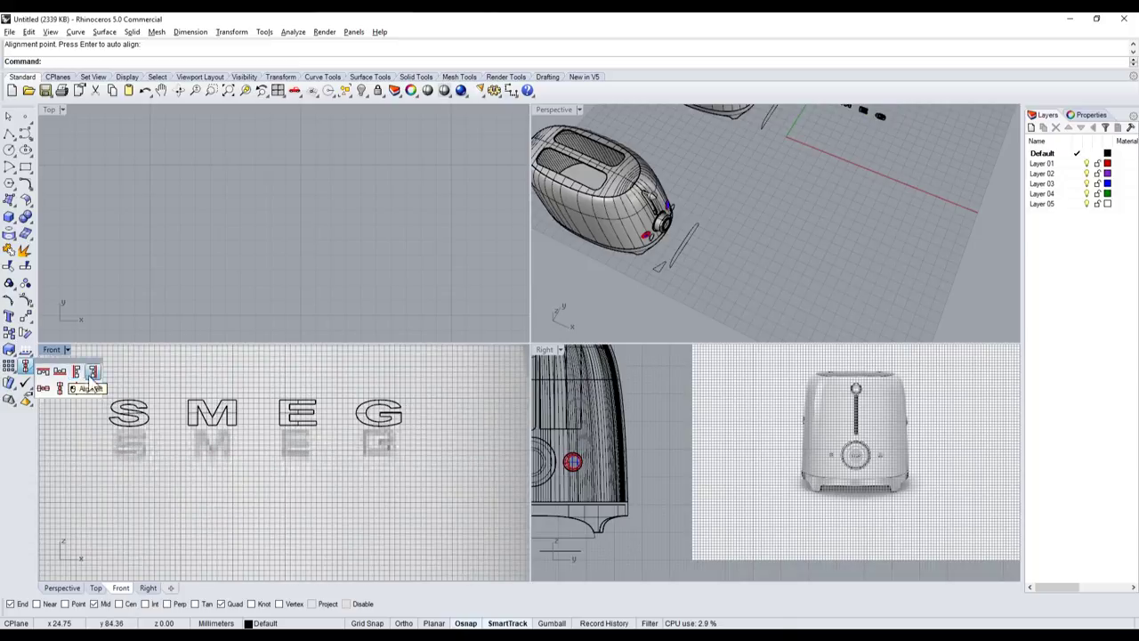
{"action": "scroll", "coordinate": [431, 458], "scroll_direction": "down", "scroll_amount": 5}
{"action": "left_click_drag", "start_coordinate": [431, 458], "coordinate": [248, 409]}
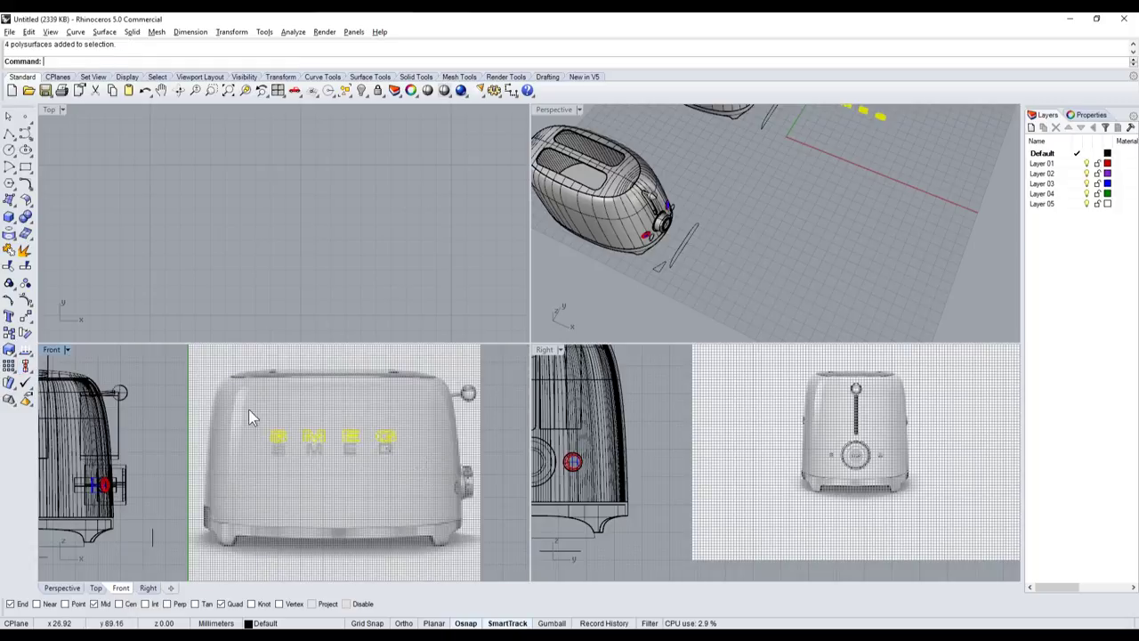
{"action": "scroll", "coordinate": [287, 427], "scroll_direction": "up", "scroll_amount": 3}
{"action": "left_click_drag", "start_coordinate": [278, 470], "coordinate": [286, 475]}
- Move the SMEG letters beside the lower toaster in the Top view
{"action": "scroll", "coordinate": [307, 258], "scroll_direction": "down", "scroll_amount": 5}
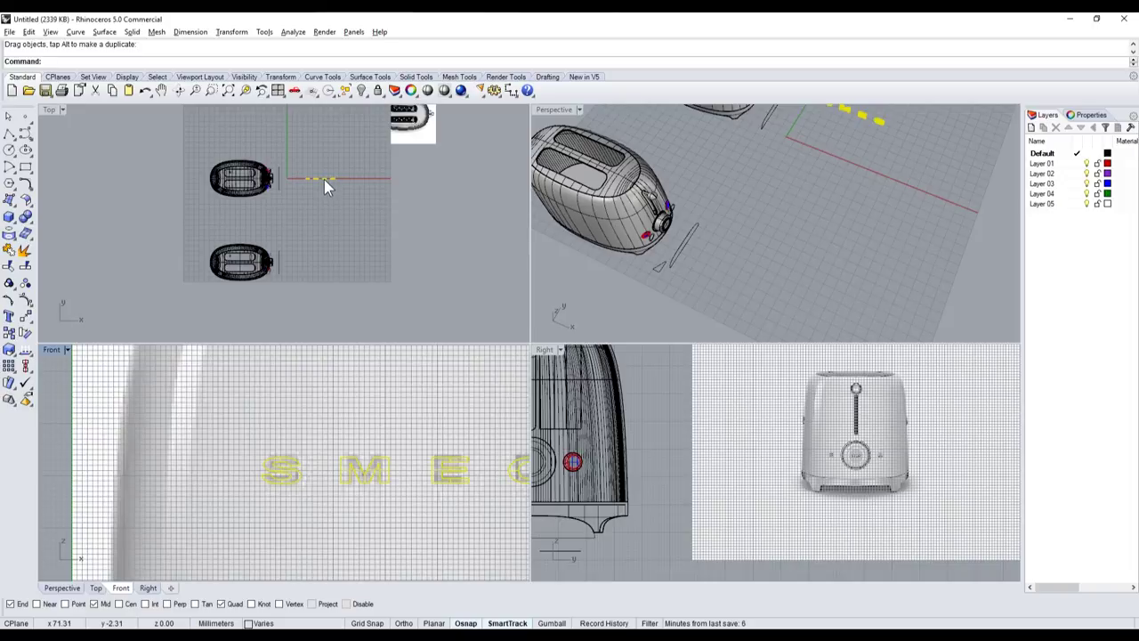
{"action": "left_click_drag", "start_coordinate": [324, 179], "coordinate": [246, 291]}
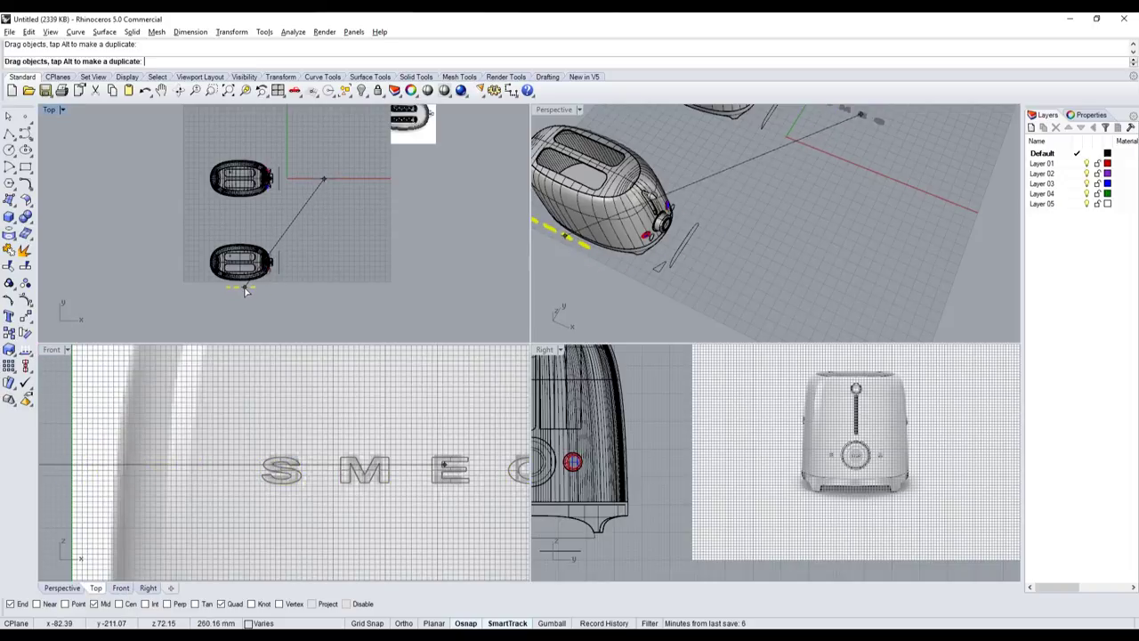
{"action": "scroll", "coordinate": [262, 406], "scroll_direction": "down", "scroll_amount": 5}
{"action": "scroll", "coordinate": [258, 409], "scroll_direction": "up", "scroll_amount": 3}
{"action": "scroll", "coordinate": [248, 418], "scroll_direction": "up", "scroll_amount": 2}
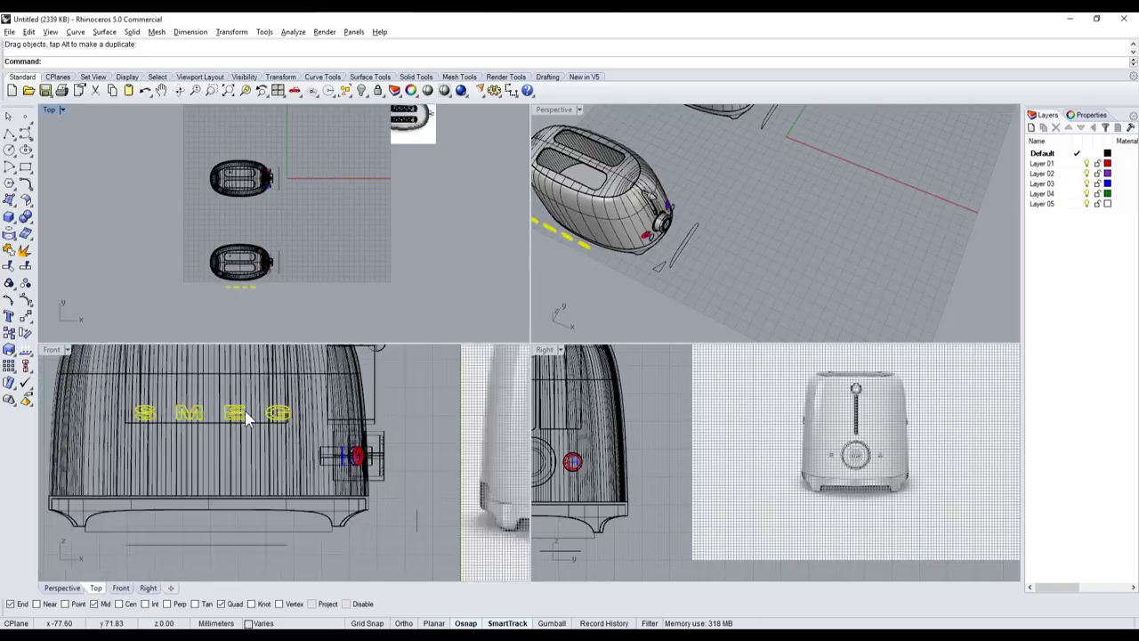
{"action": "scroll", "coordinate": [247, 419], "scroll_direction": "down", "scroll_amount": 3}
{"action": "scroll", "coordinate": [256, 407], "scroll_direction": "up", "scroll_amount": 5}
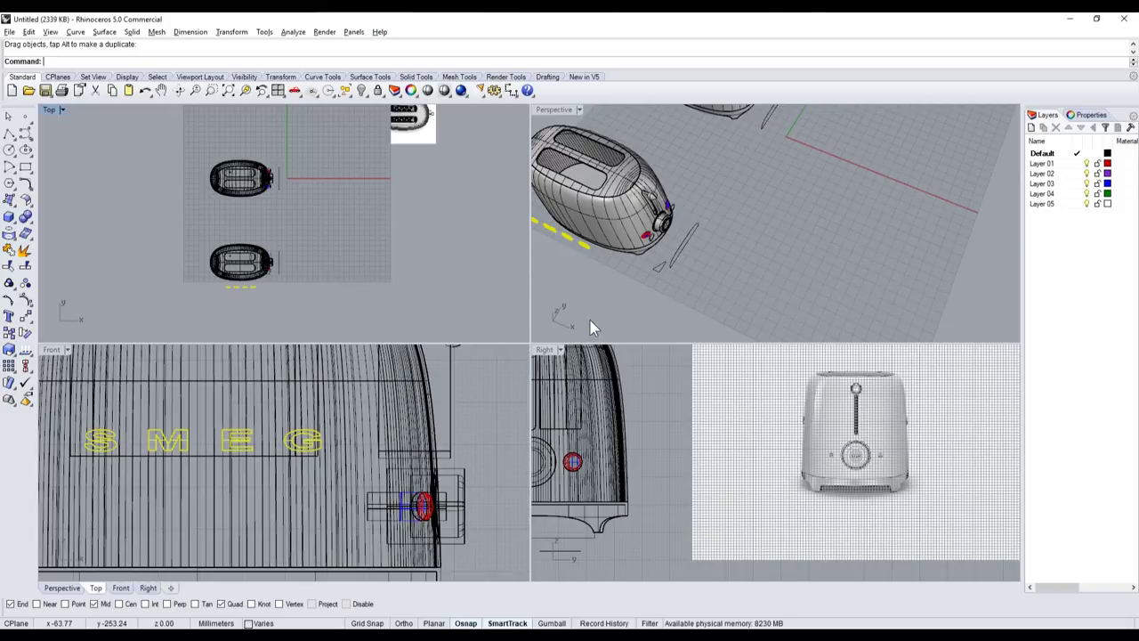
{"action": "scroll", "coordinate": [594, 327], "scroll_direction": "down", "scroll_amount": 4}
{"action": "scroll", "coordinate": [234, 293], "scroll_direction": "up", "scroll_amount": 3}
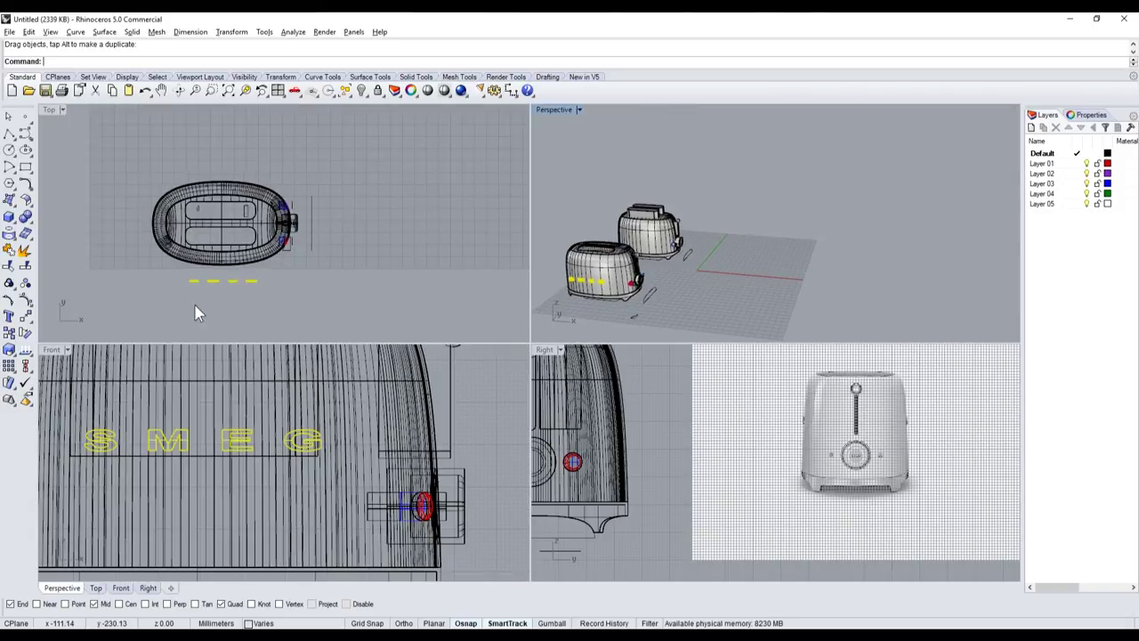
{"action": "scroll", "coordinate": [194, 305], "scroll_direction": "up", "scroll_amount": 3}
- Stretch the letters into tall blocks with Scale1D
{"action": "left_click", "coordinate": [18, 354]}
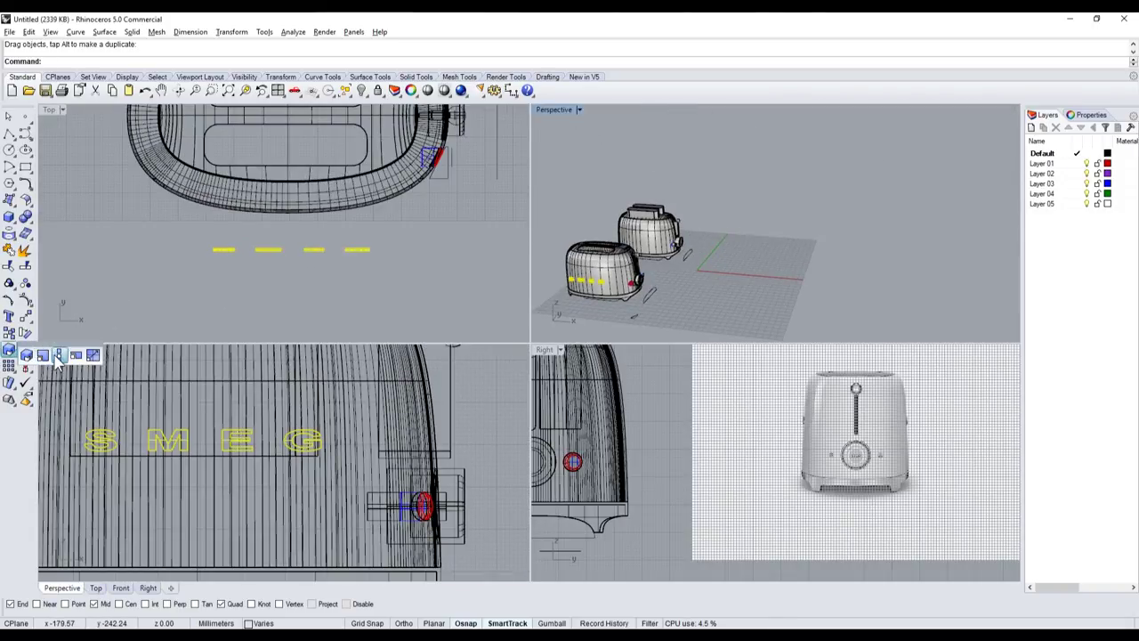
{"action": "left_click", "coordinate": [57, 357]}
{"action": "scroll", "coordinate": [293, 249], "scroll_direction": "up", "scroll_amount": 3}
{"action": "scroll", "coordinate": [338, 285], "scroll_direction": "up", "scroll_amount": 2}
{"action": "left_click", "coordinate": [396, 296]}
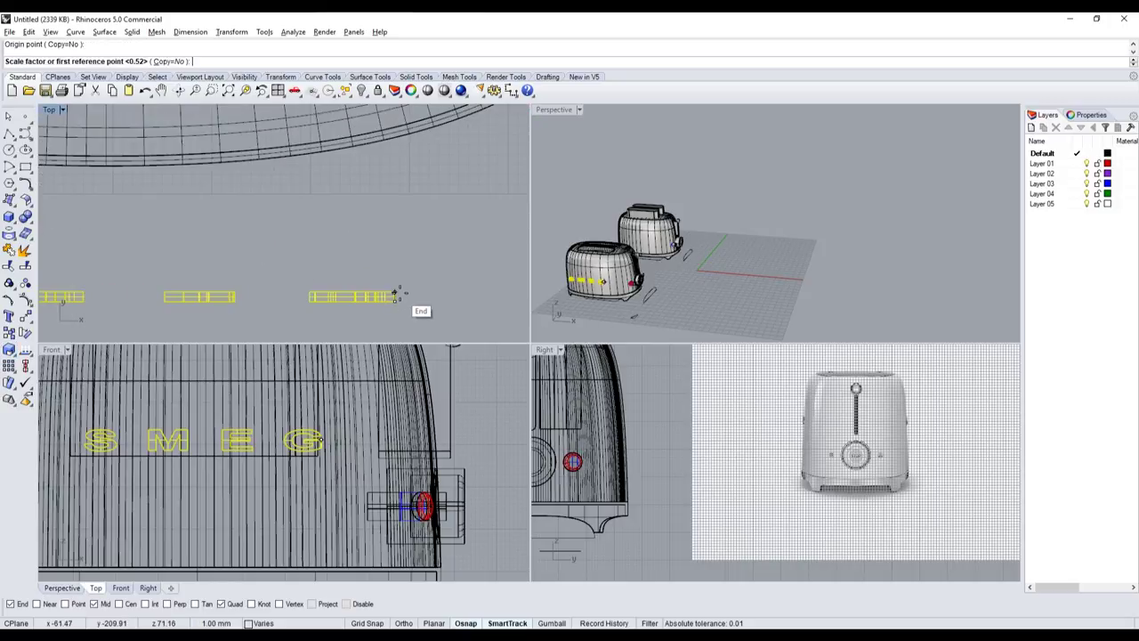
{"action": "left_click", "coordinate": [396, 295]}
{"action": "left_click", "coordinate": [412, 210]}
{"action": "scroll", "coordinate": [433, 276], "scroll_direction": "down", "scroll_amount": 3}
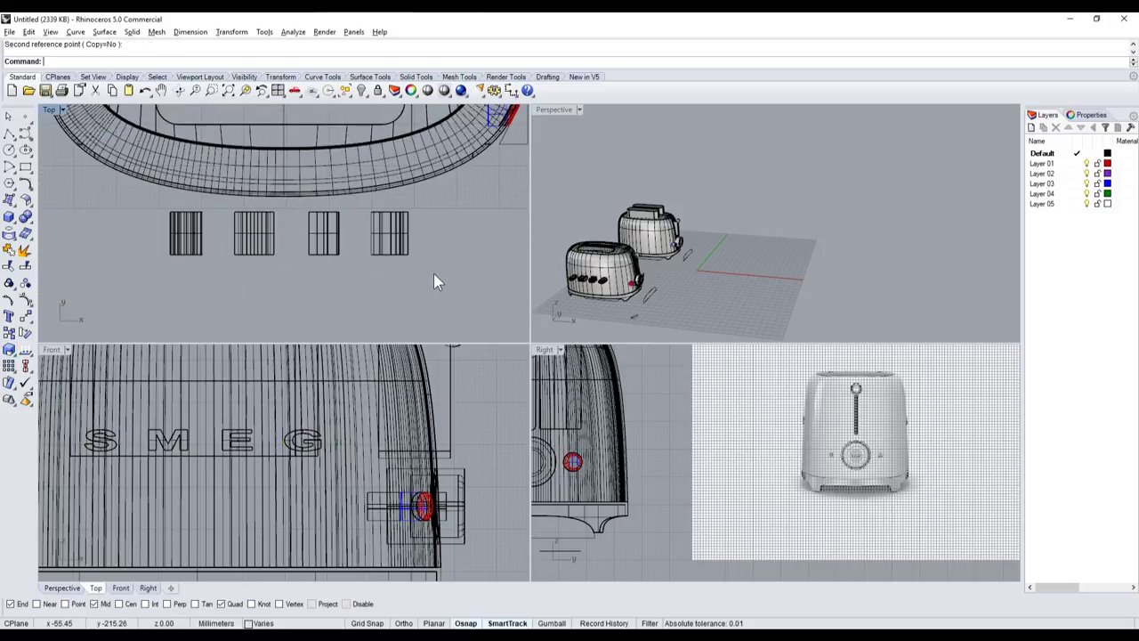
- Push the four letter blocks into the toaster wall and group them
{"action": "mouse_move", "coordinate": [160, 247]}
{"action": "left_mouse_down"}
{"action": "mouse_move", "coordinate": [263, 269]}
{"action": "mouse_move", "coordinate": [405, 216]}
{"action": "mouse_move", "coordinate": [404, 206]}
{"action": "left_mouse_up"}
{"action": "scroll", "coordinate": [400, 192], "scroll_direction": "up", "scroll_amount": 3}
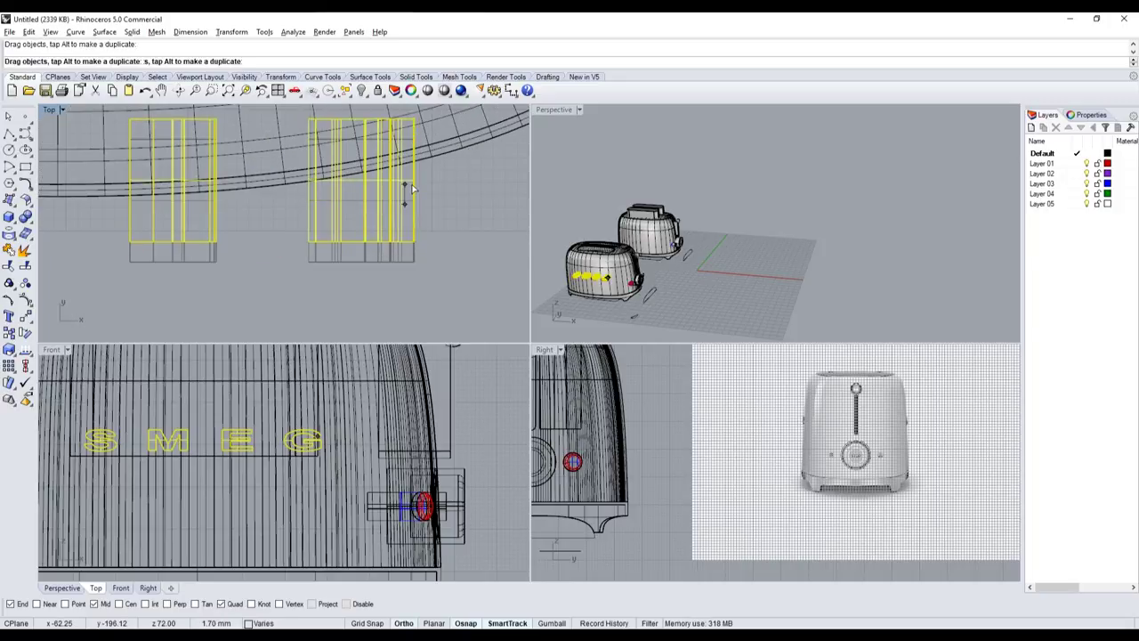
{"action": "scroll", "coordinate": [405, 196], "scroll_direction": "down", "scroll_amount": 3}
{"action": "left_click_drag", "start_coordinate": [214, 196], "coordinate": [129, 189]}
{"action": "scroll", "coordinate": [205, 191], "scroll_direction": "up", "scroll_amount": 3}
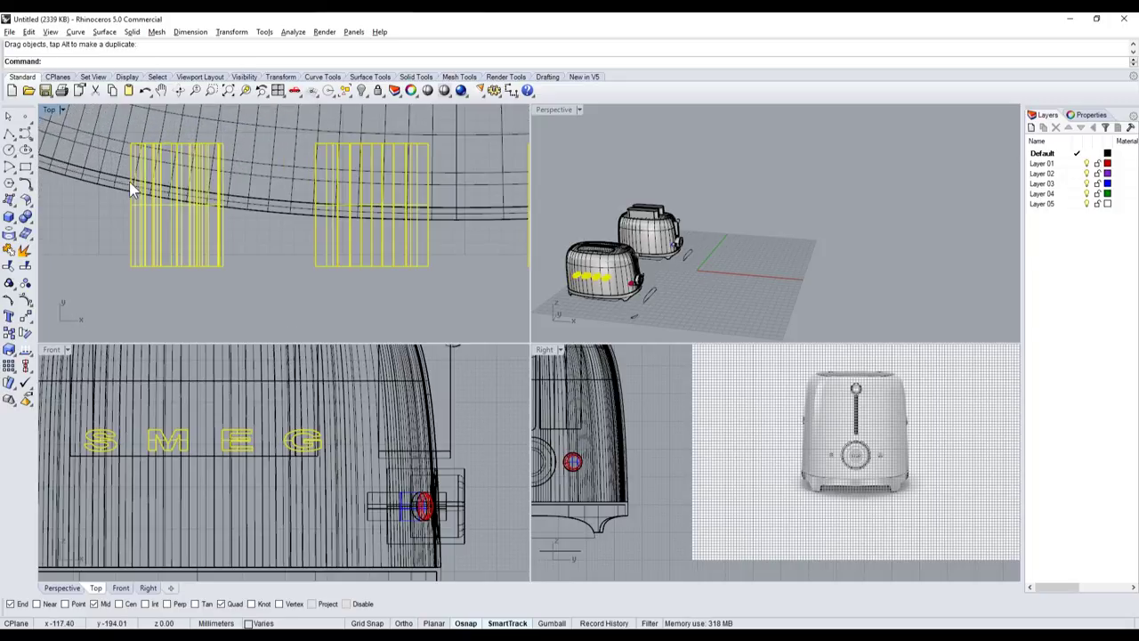
{"action": "left_click", "coordinate": [7, 283]}
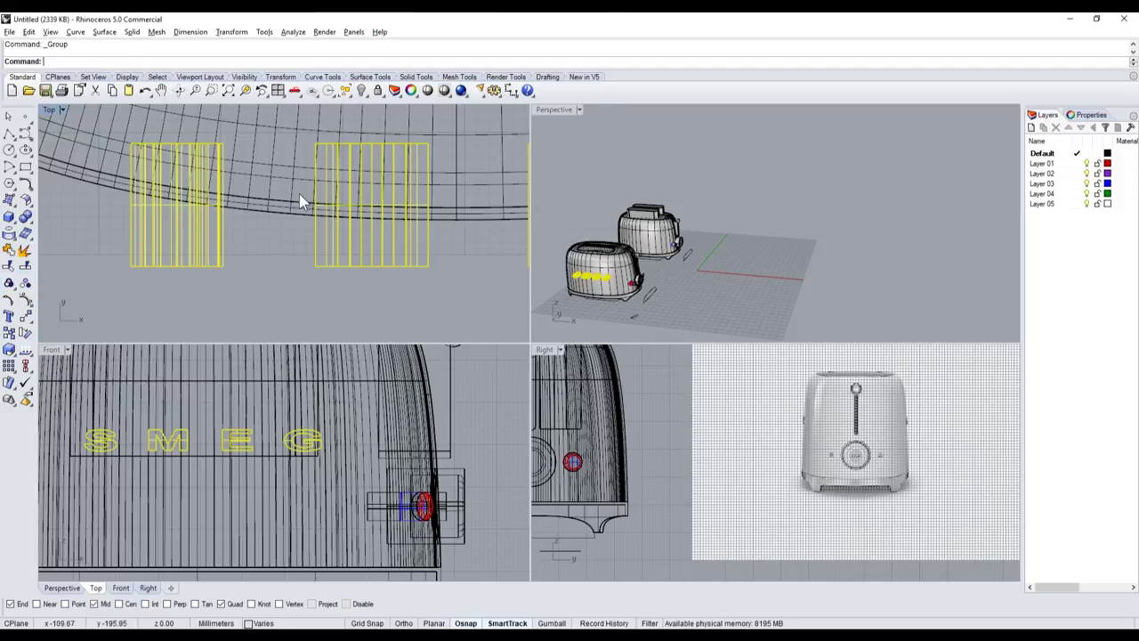
- Maximize the Perspective view and select the toaster body
{"action": "double_click", "coordinate": [554, 110]}
{"action": "scroll", "coordinate": [579, 229], "scroll_direction": "down", "scroll_amount": 3}
{"action": "scroll", "coordinate": [463, 374], "scroll_direction": "up", "scroll_amount": 8}
{"action": "left_click", "coordinate": [601, 374]}
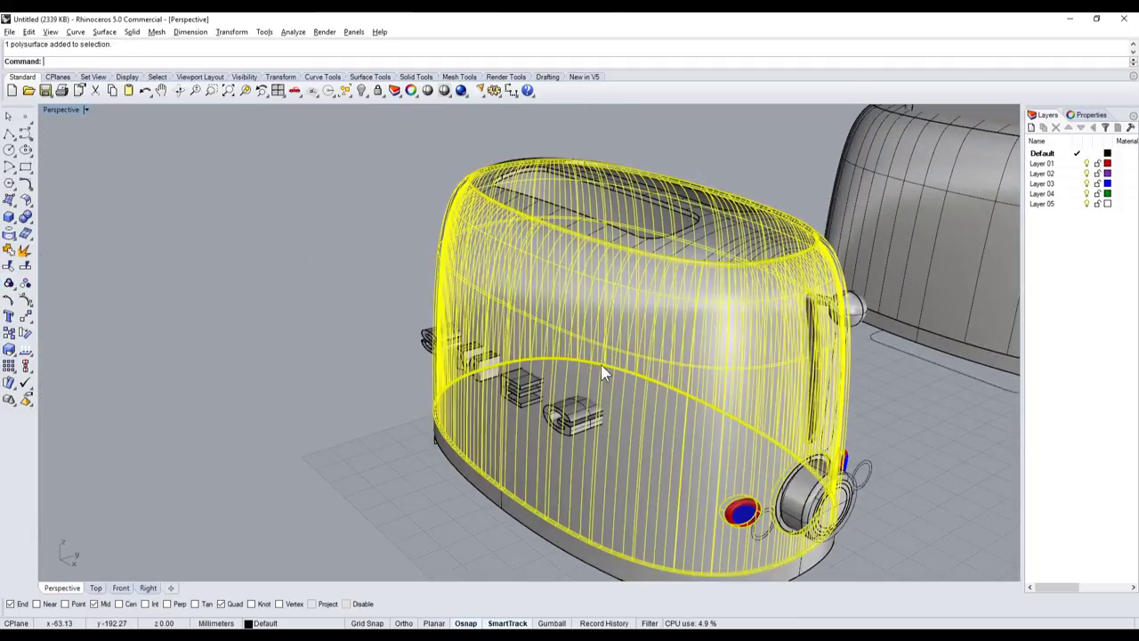
{"action": "scroll", "coordinate": [601, 366], "scroll_direction": "down", "scroll_amount": 3}
{"action": "scroll", "coordinate": [568, 364], "scroll_direction": "up", "scroll_amount": 1}
{"action": "scroll", "coordinate": [568, 364], "scroll_direction": "up", "scroll_amount": 2}
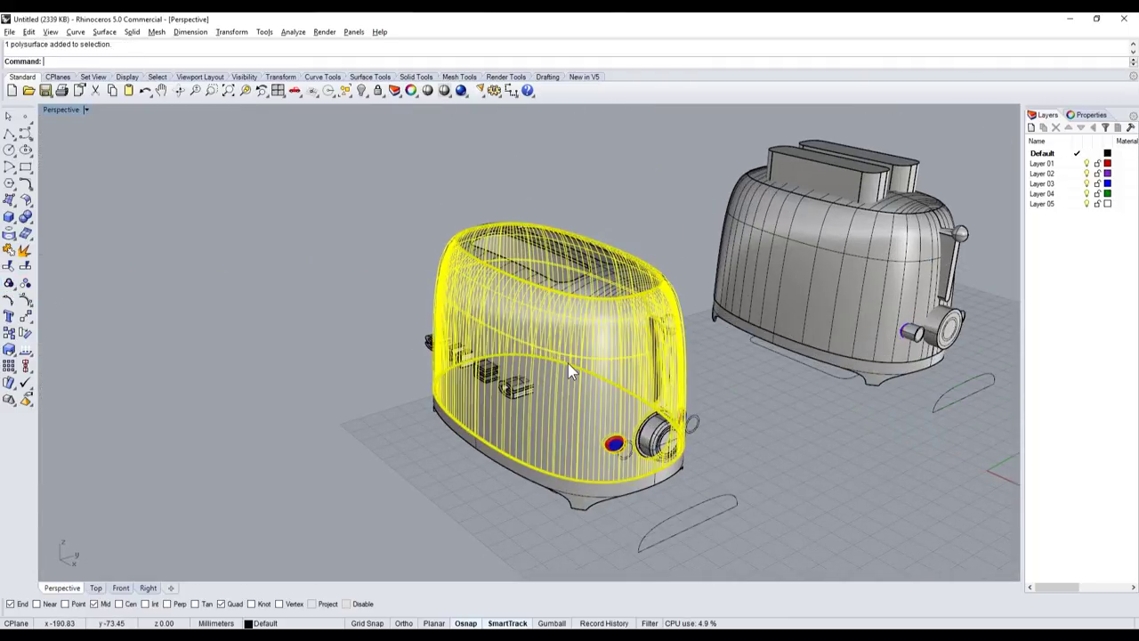
- Hide the toaster body, paste a copy of it back, and reselect it
{"action": "left_click", "coordinate": [357, 93]}
{"action": "key", "text": "ctrl+v"}
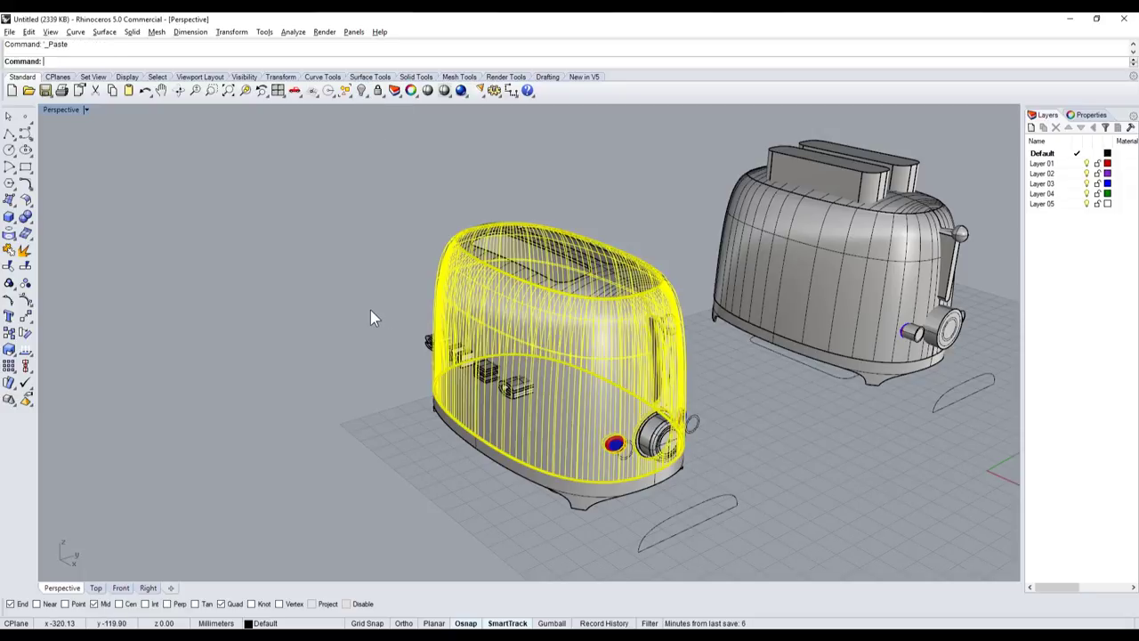
{"action": "left_click", "coordinate": [372, 318]}
{"action": "left_click", "coordinate": [558, 348]}
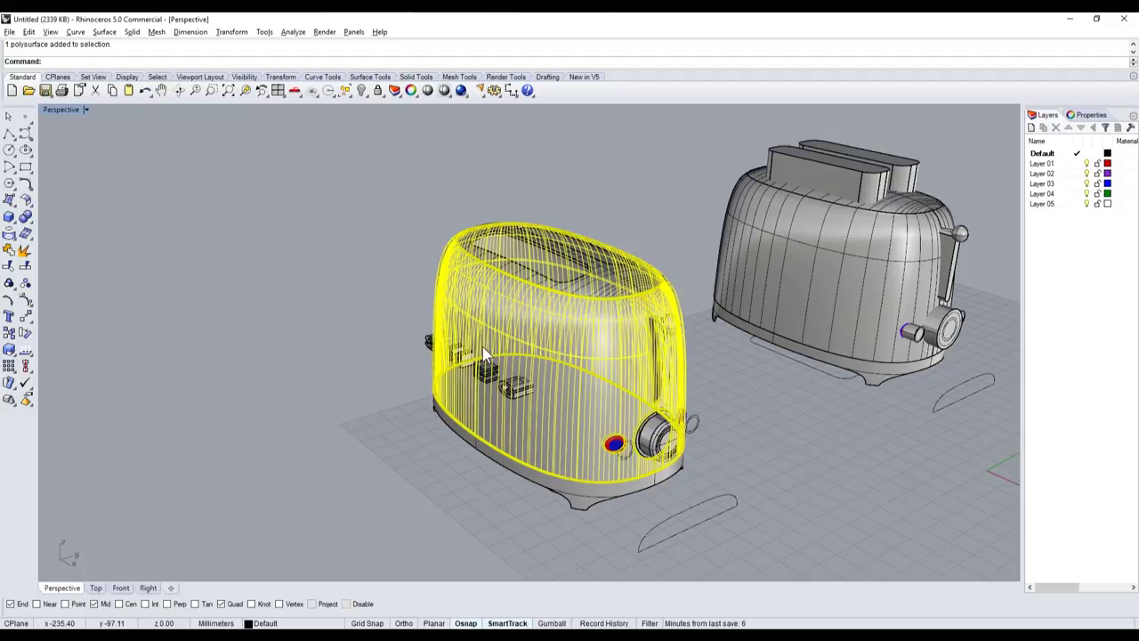
- Copy the four letter blocks onto the second toaster
{"action": "left_click", "coordinate": [435, 345]}
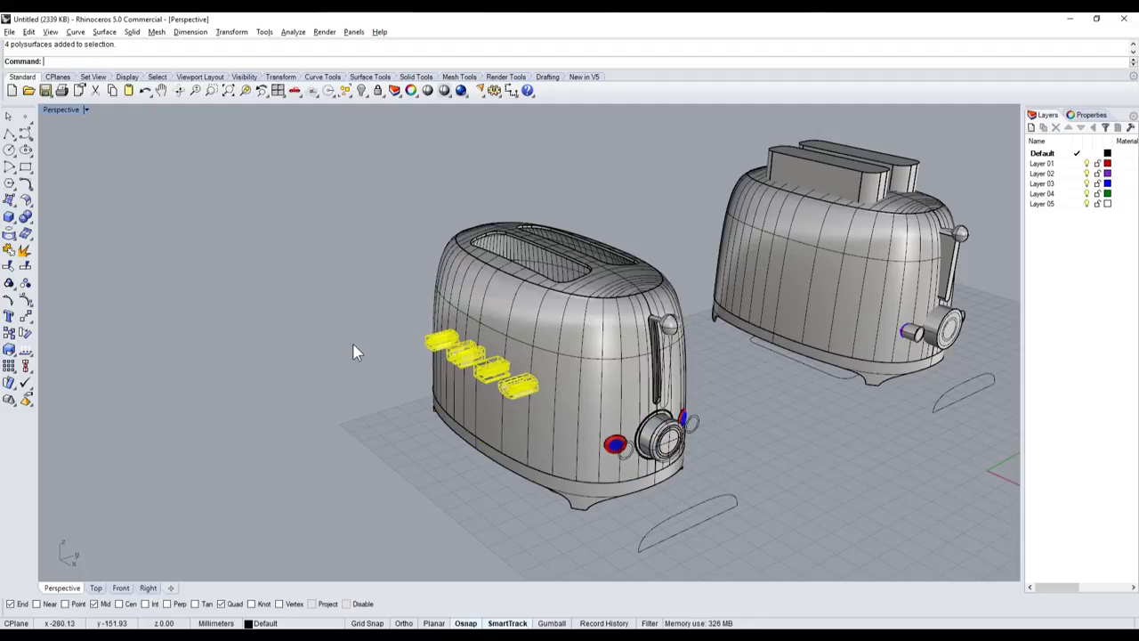
{"action": "left_click", "coordinate": [10, 335]}
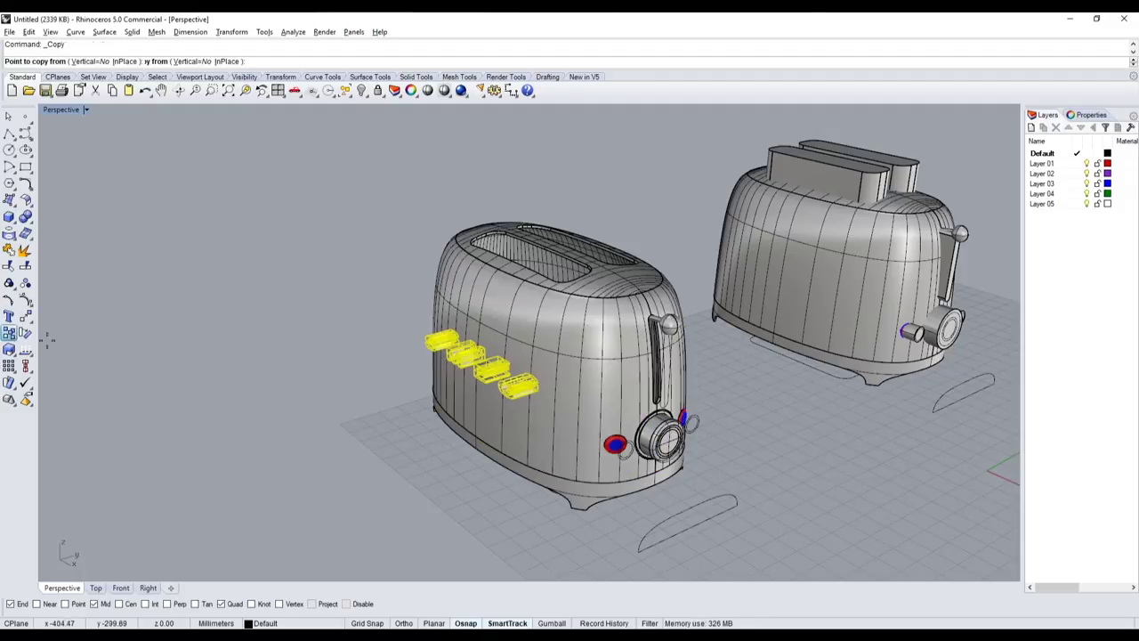
{"action": "left_click", "coordinate": [650, 547]}
{"action": "left_click", "coordinate": [951, 450]}
{"action": "key", "text": "Return"}
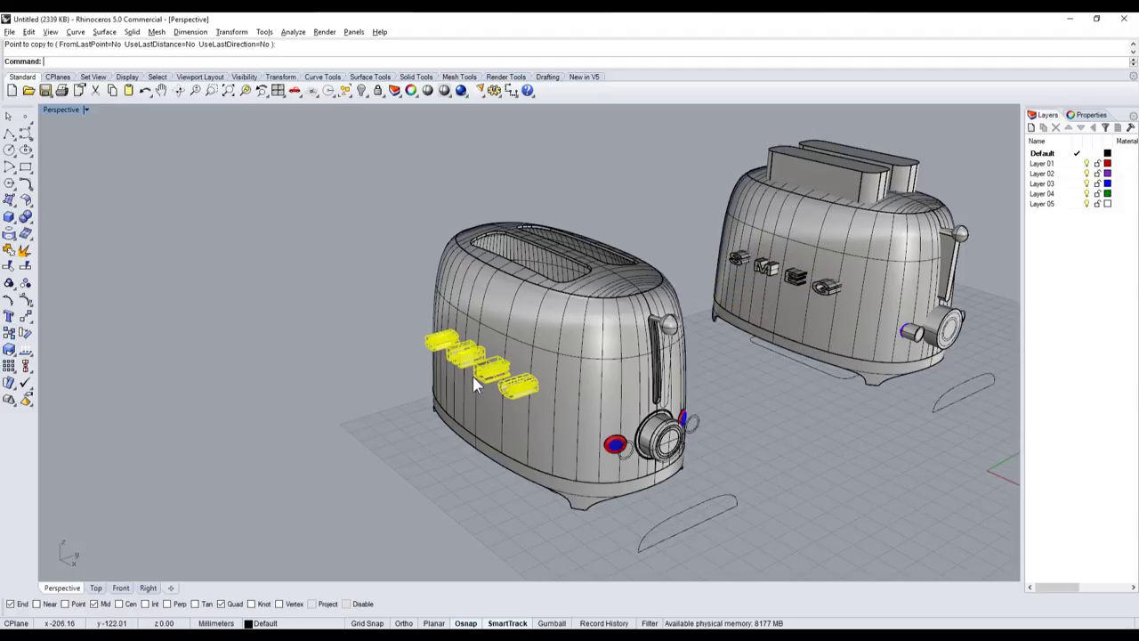
- Boolean-intersect the letters with the body, group the trimmed letters, and show the body again
{"action": "left_click", "coordinate": [16, 227]}
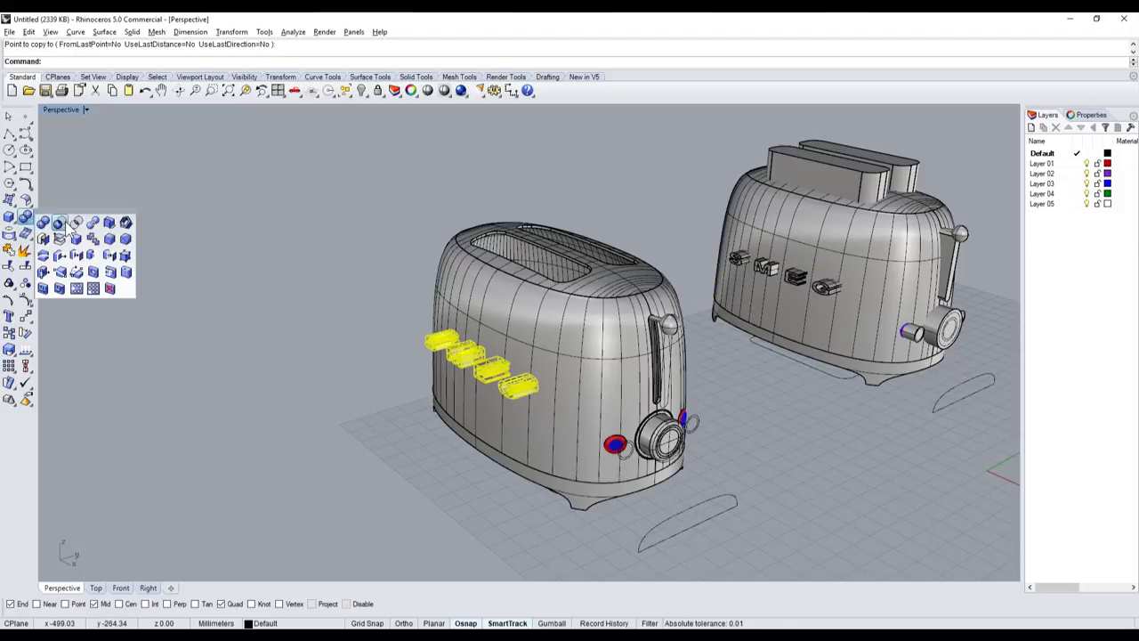
{"action": "left_click", "coordinate": [53, 218]}
{"action": "left_click", "coordinate": [490, 310]}
{"action": "key", "text": "Return"}
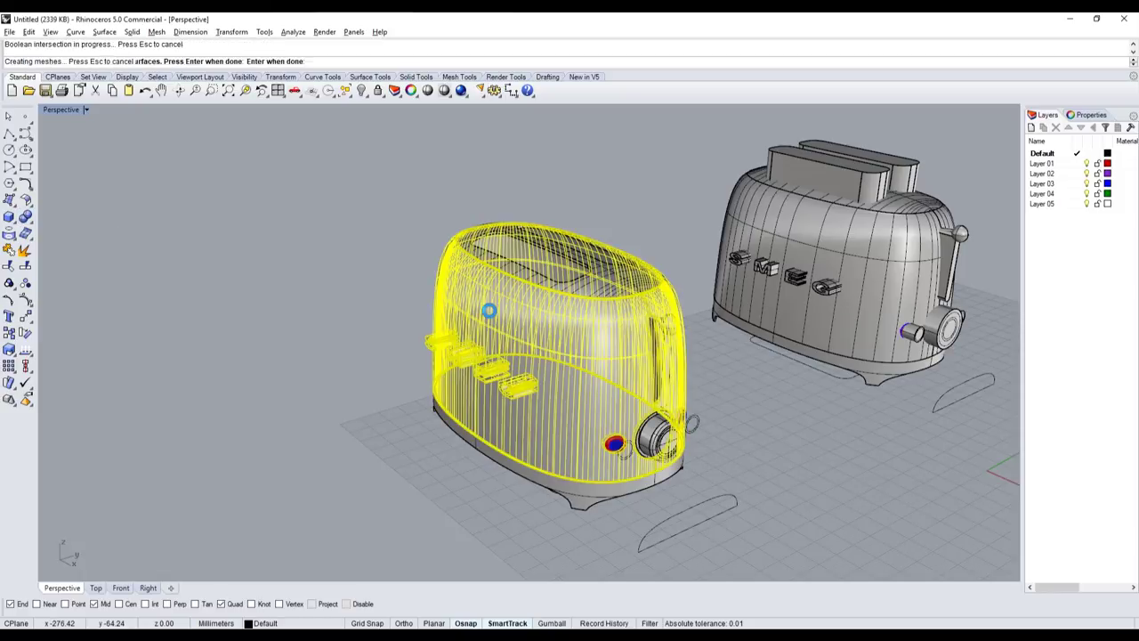
{"action": "left_click_drag", "start_coordinate": [412, 321], "coordinate": [553, 424]}
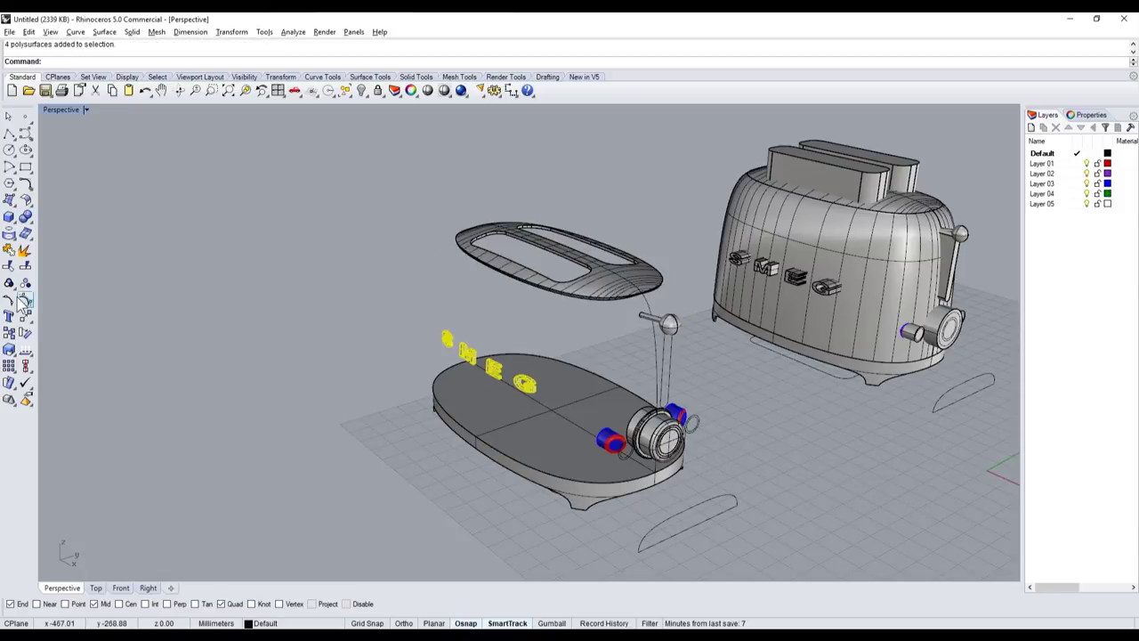
{"action": "key", "text": "ctrl+g"}
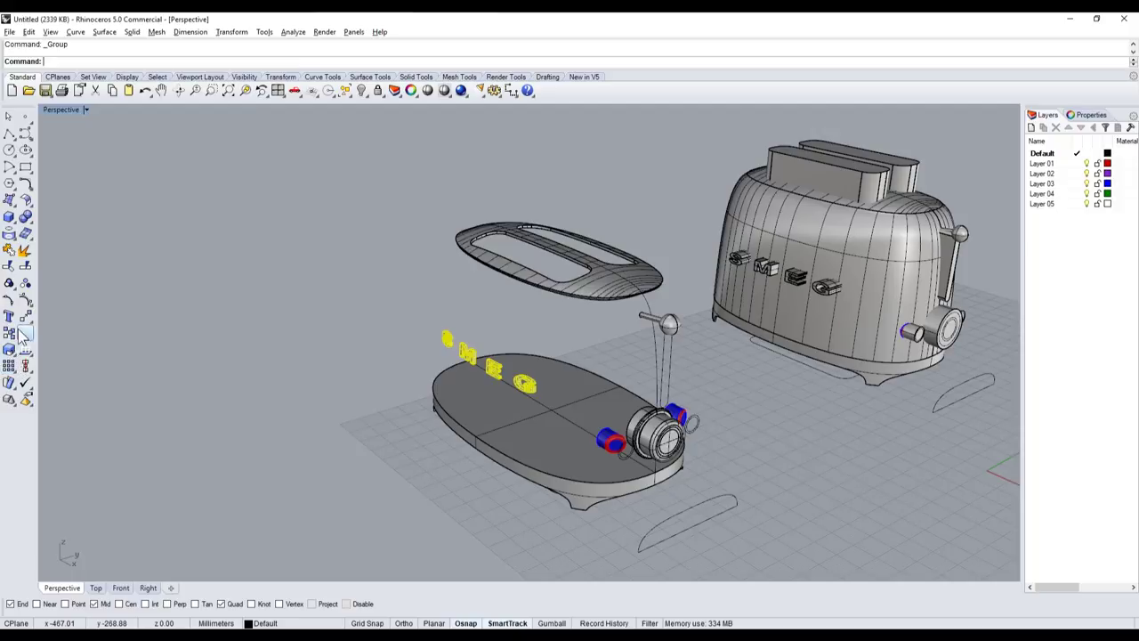
{"action": "left_click", "coordinate": [361, 91]}
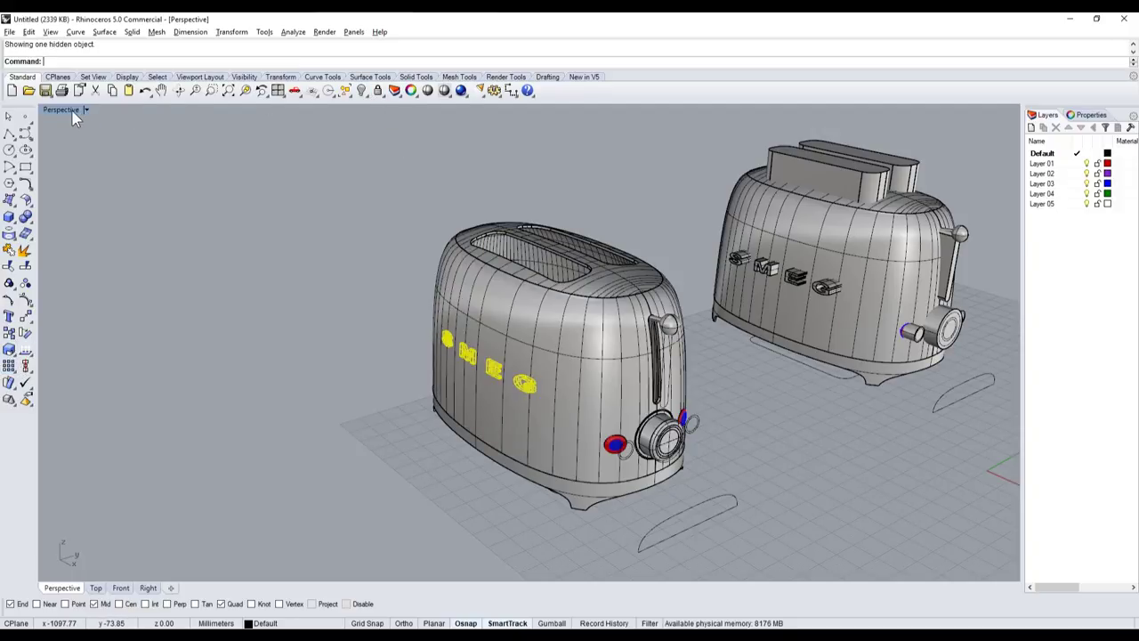
- In the four-view layout, move the SMEG letters back onto the toaster surface
{"action": "double_click", "coordinate": [63, 109]}
{"action": "scroll", "coordinate": [323, 213], "scroll_direction": "down", "scroll_amount": 3}
{"action": "left_click_drag", "start_coordinate": [312, 213], "coordinate": [313, 258], "text": "shift"}
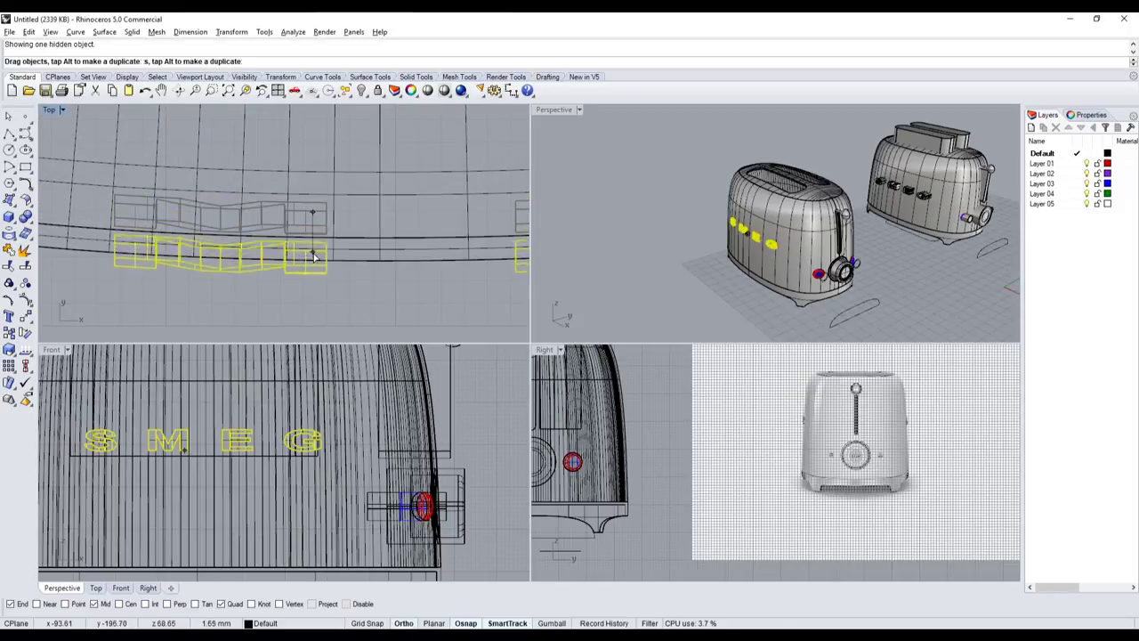
{"action": "key", "text": "Escape"}
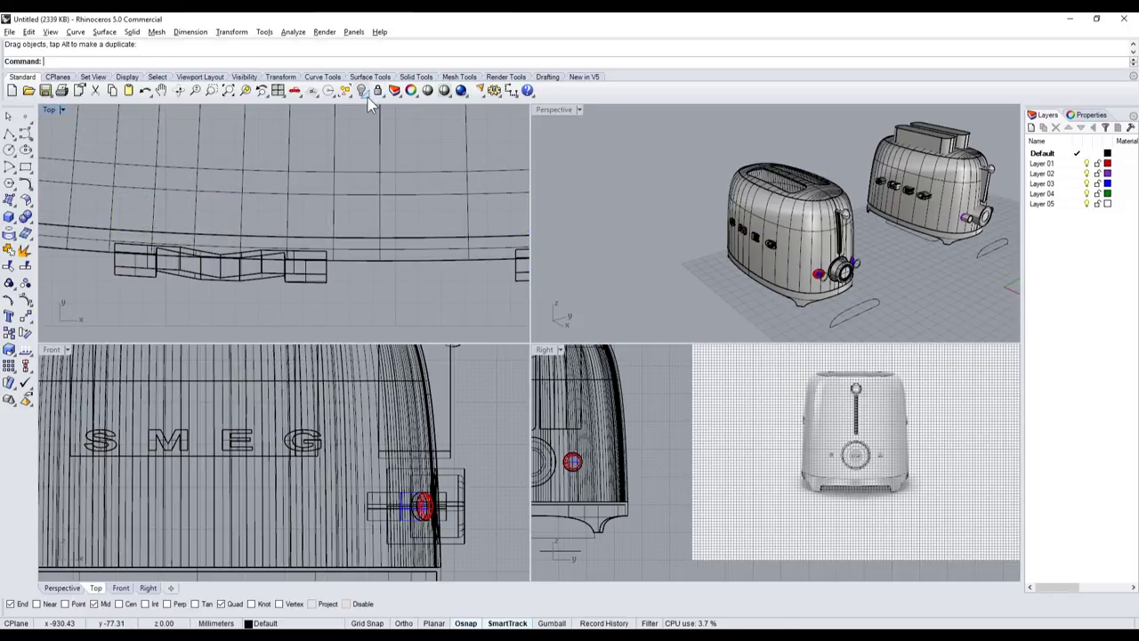
- Inspect the front toaster's SMEG lettering up close in a maximized Perspective view
{"action": "double_click", "coordinate": [561, 111]}
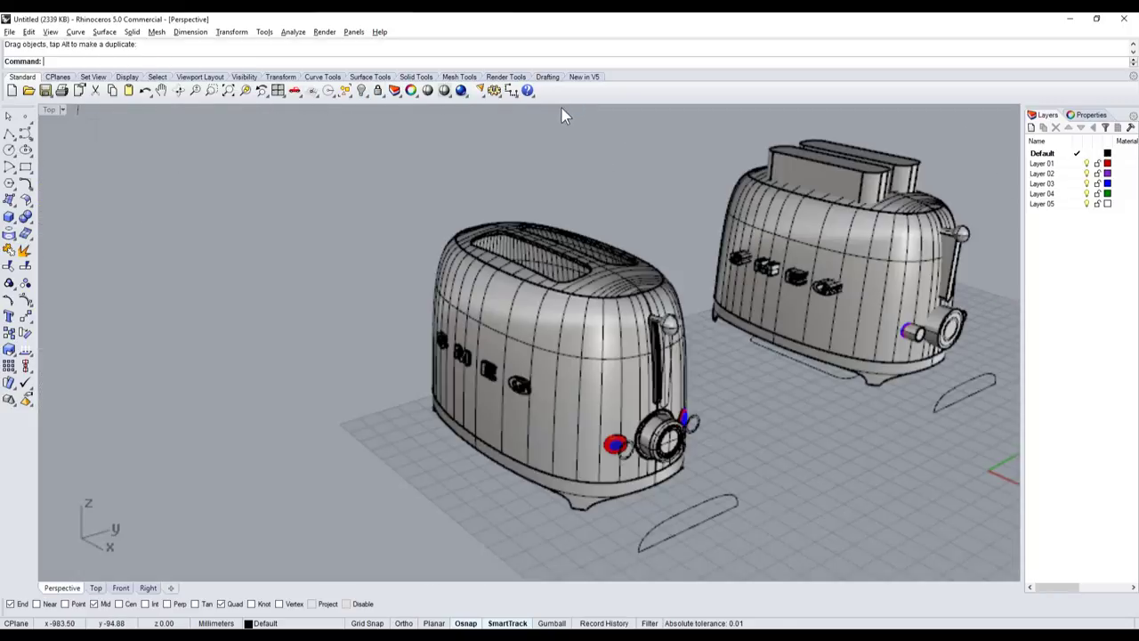
{"action": "right_click_drag", "start_coordinate": [563, 114], "coordinate": [575, 300]}
{"action": "scroll", "coordinate": [529, 367], "scroll_direction": "up", "scroll_amount": 5}
{"action": "scroll", "coordinate": [528, 366], "scroll_direction": "down", "scroll_amount": 5}
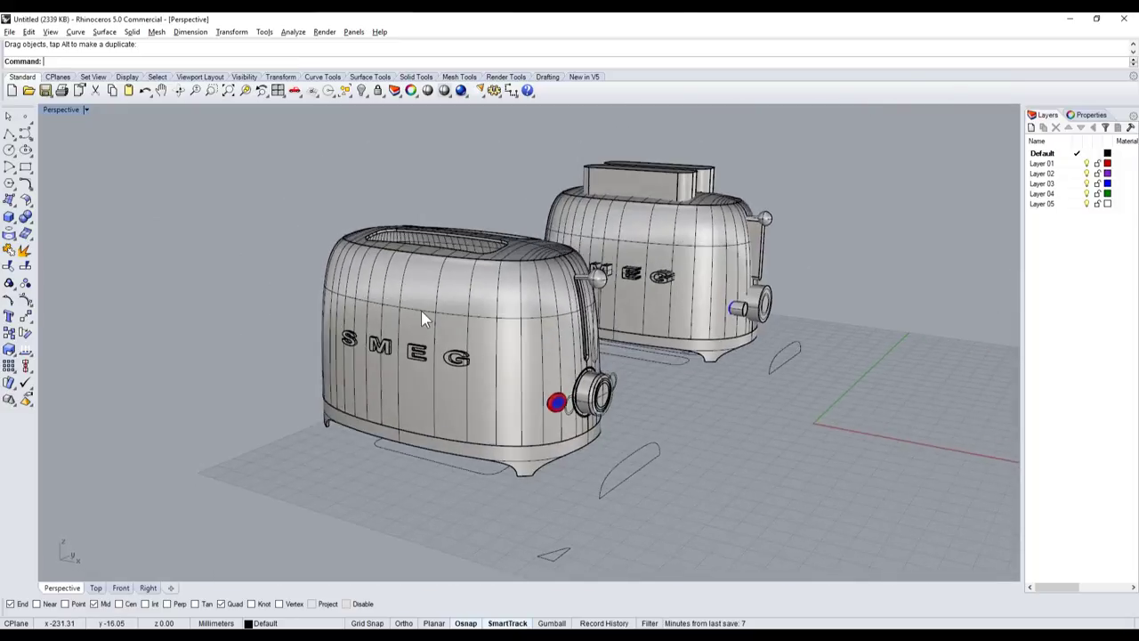
{"action": "scroll", "coordinate": [421, 331], "scroll_direction": "up", "scroll_amount": 2}
{"action": "right_click_drag", "start_coordinate": [421, 330], "coordinate": [266, 293]}
{"action": "scroll", "coordinate": [148, 273], "scroll_direction": "up", "scroll_amount": 5}
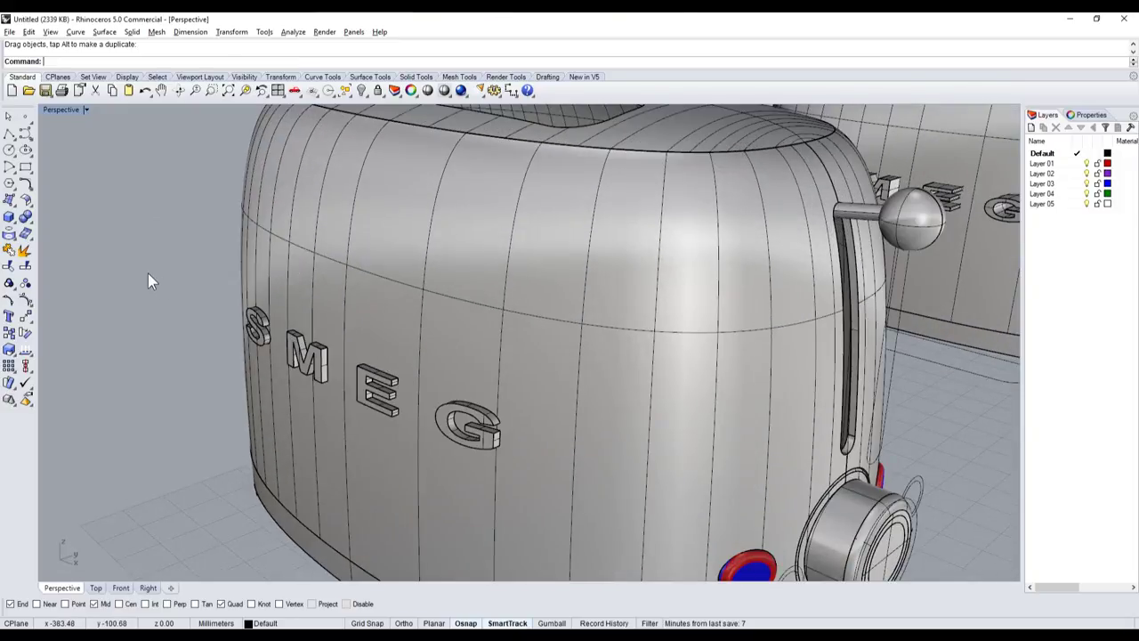
{"action": "scroll", "coordinate": [148, 273], "scroll_direction": "down", "scroll_amount": 5}
{"action": "scroll", "coordinate": [147, 284], "scroll_direction": "up", "scroll_amount": 1}
{"action": "scroll", "coordinate": [147, 284], "scroll_direction": "up", "scroll_amount": 5}
{"action": "scroll", "coordinate": [180, 299], "scroll_direction": "up", "scroll_amount": 2}
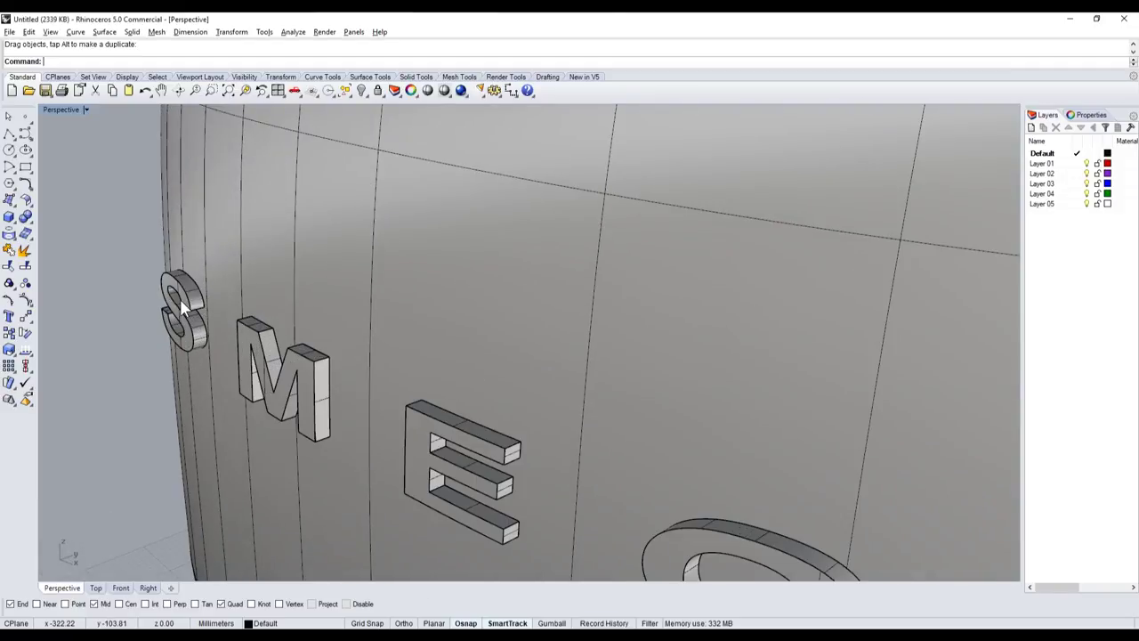
{"action": "left_click", "coordinate": [180, 299]}
{"action": "mouse_move", "coordinate": [180, 299]}
{"action": "right_mouse_down"}
{"action": "mouse_move", "coordinate": [147, 280]}
{"action": "mouse_move", "coordinate": [120, 176]}
{"action": "right_mouse_up"}
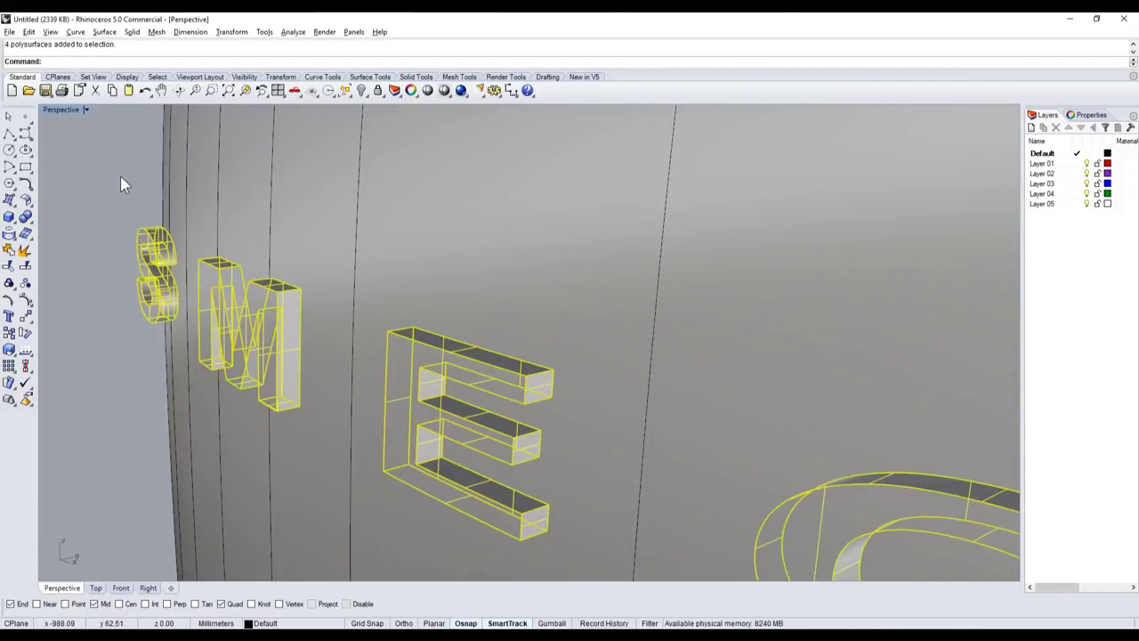
{"action": "key", "text": "Escape"}
- Nudge the SMEG letters outward from the toaster side in two successive moves
{"action": "double_click", "coordinate": [69, 111]}
{"action": "scroll", "coordinate": [253, 280], "scroll_direction": "up", "scroll_amount": 3}
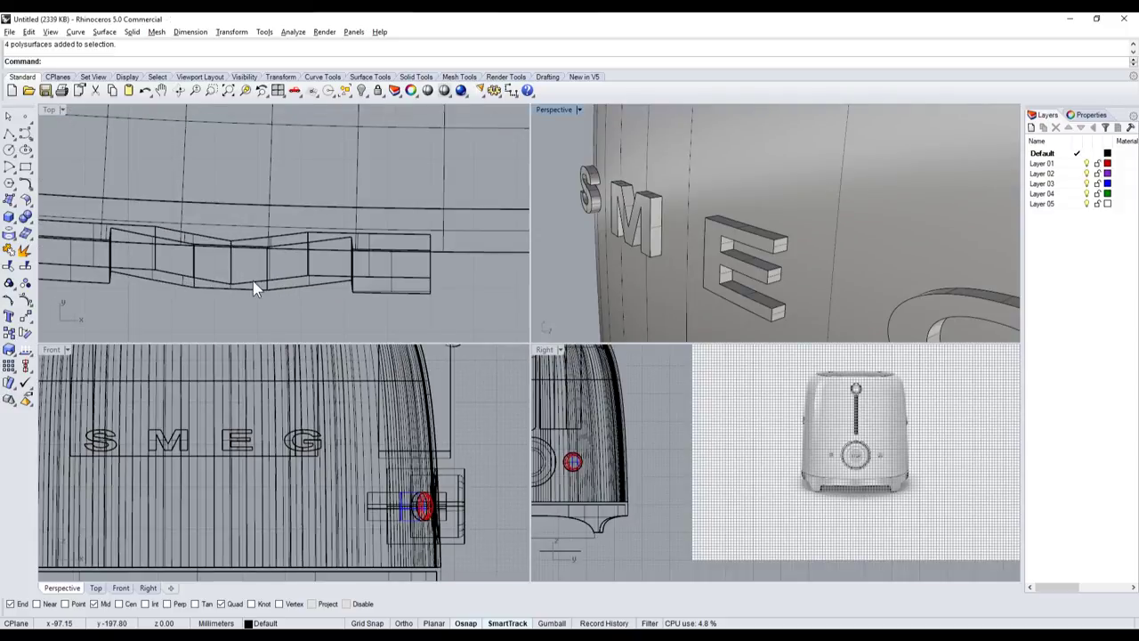
{"action": "left_click_drag", "start_coordinate": [253, 280], "coordinate": [259, 257]}
{"action": "key", "text": "Escape"}
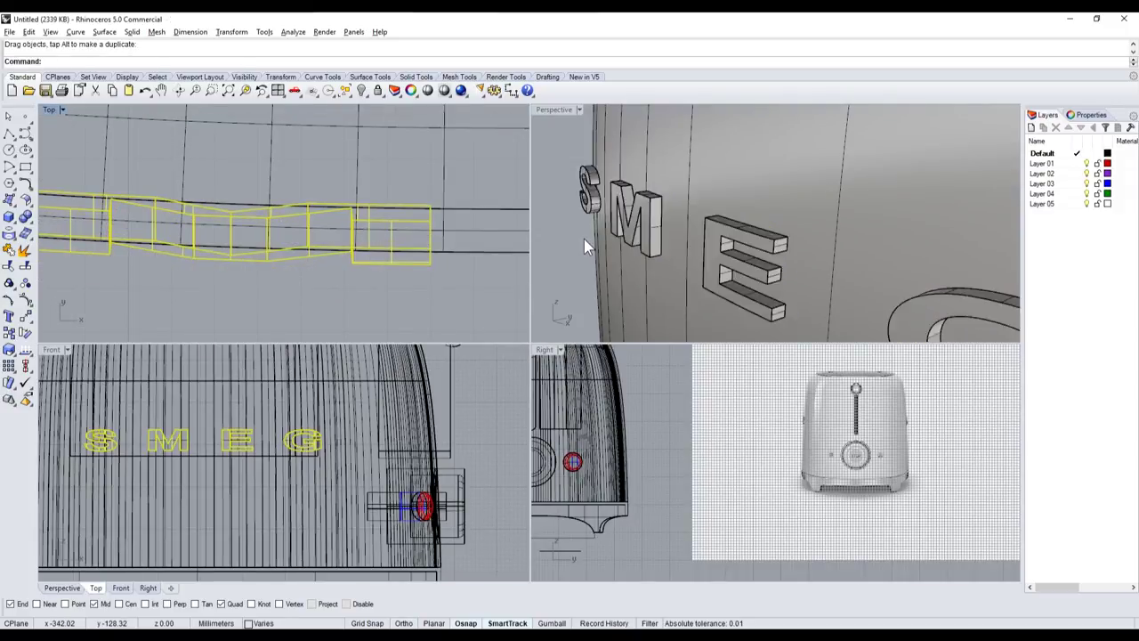
{"action": "scroll", "coordinate": [649, 199], "scroll_direction": "up", "scroll_amount": 3}
{"action": "scroll", "coordinate": [649, 200], "scroll_direction": "up", "scroll_amount": 3}
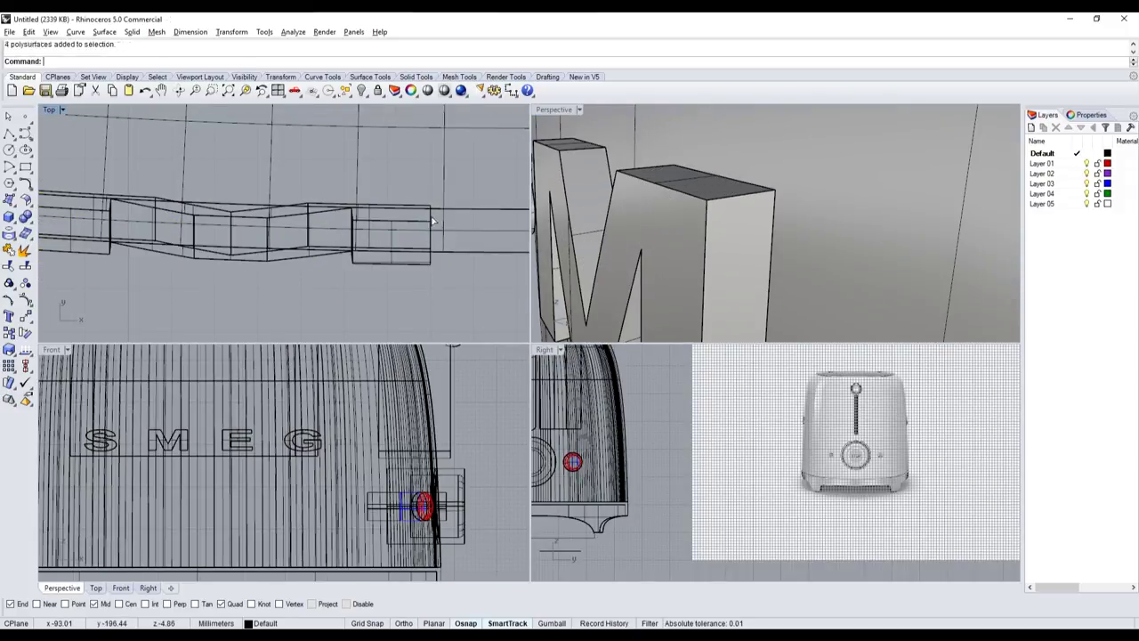
{"action": "left_click_drag", "start_coordinate": [443, 230], "coordinate": [432, 171]}
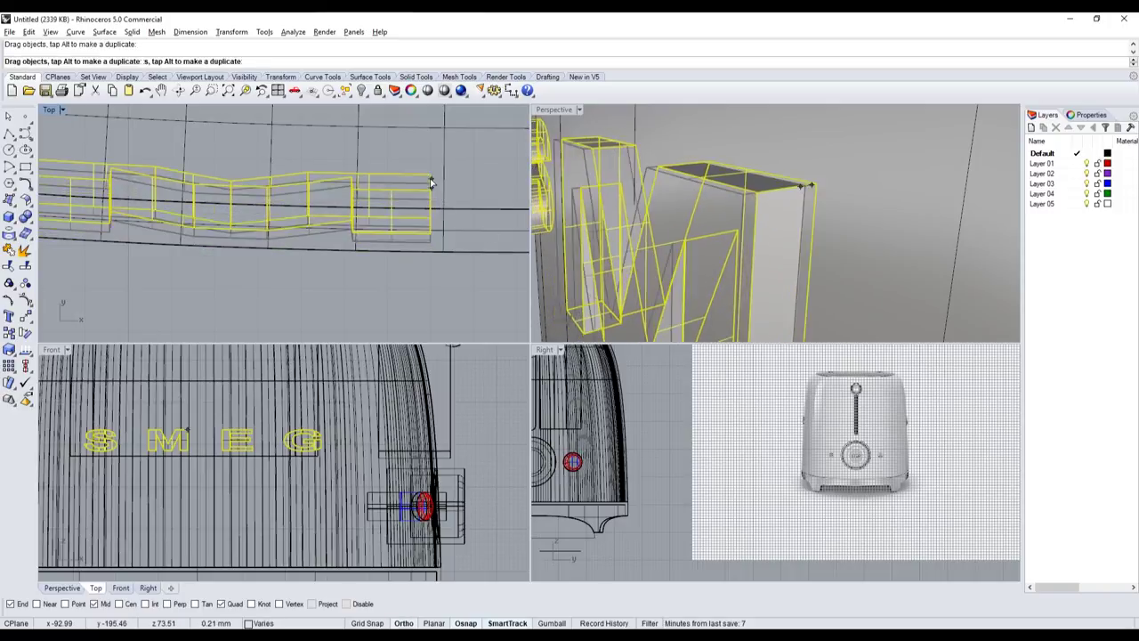
{"action": "scroll", "coordinate": [585, 271], "scroll_direction": "down", "scroll_amount": 3}
{"action": "scroll", "coordinate": [586, 272], "scroll_direction": "down", "scroll_amount": 3}
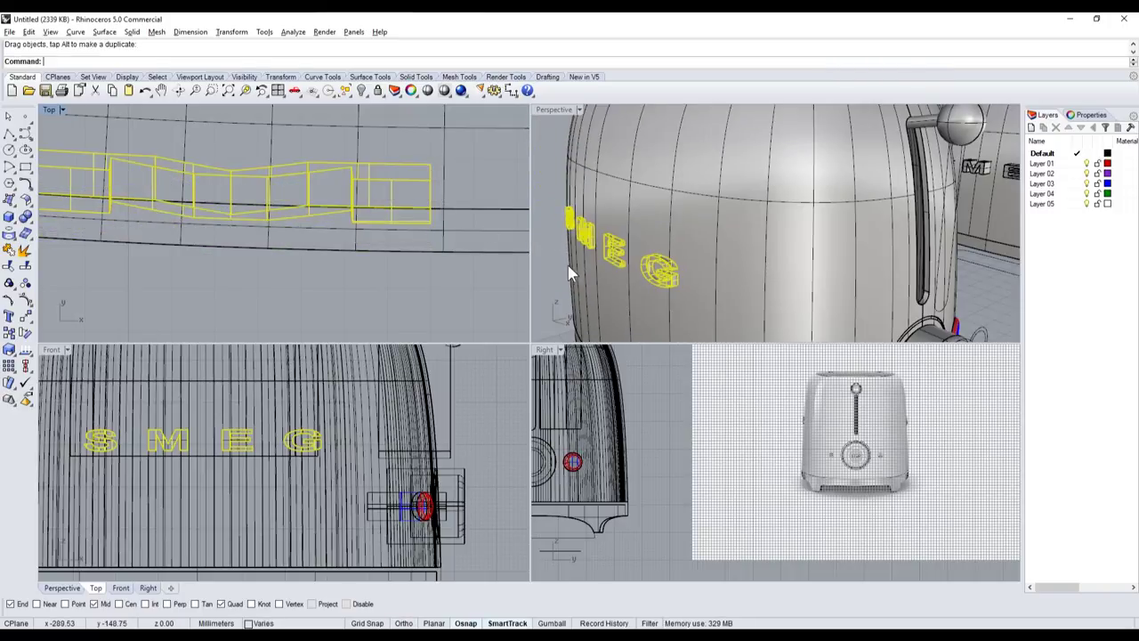
{"action": "key", "text": "Escape"}
{"action": "scroll", "coordinate": [623, 263], "scroll_direction": "down", "scroll_amount": 2}
{"action": "scroll", "coordinate": [699, 258], "scroll_direction": "up", "scroll_amount": 3}
{"action": "scroll", "coordinate": [699, 253], "scroll_direction": "down", "scroll_amount": 3}
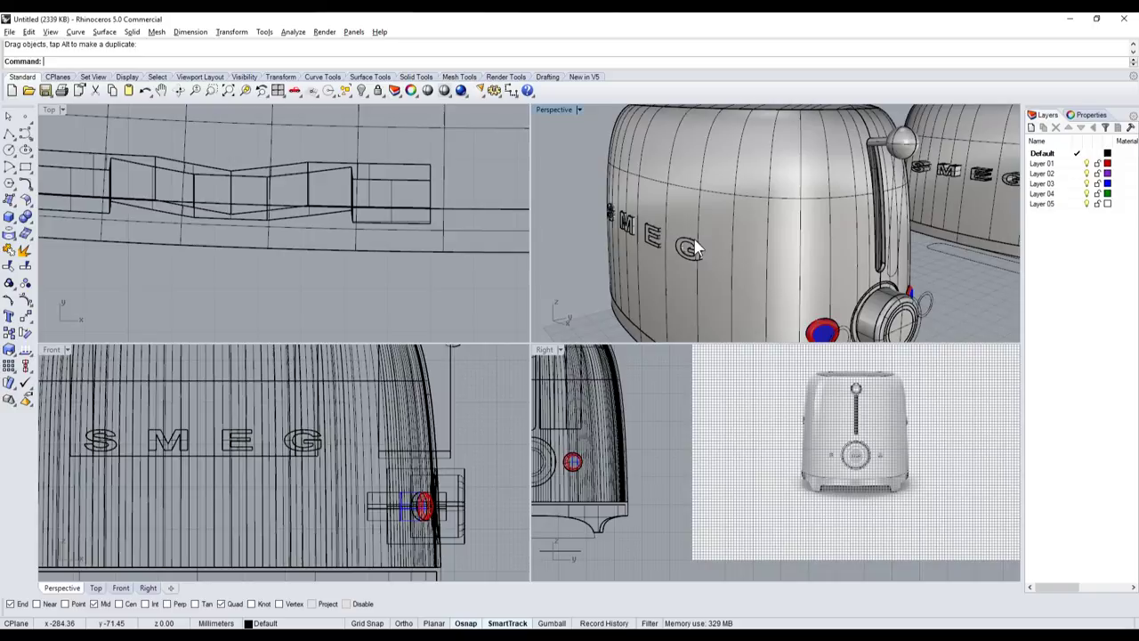
- Select the four SMEG letters in a maximized Perspective view looking down on the front toaster
{"action": "double_click", "coordinate": [552, 109]}
{"action": "right_click_drag", "start_coordinate": [552, 391], "coordinate": [537, 356]}
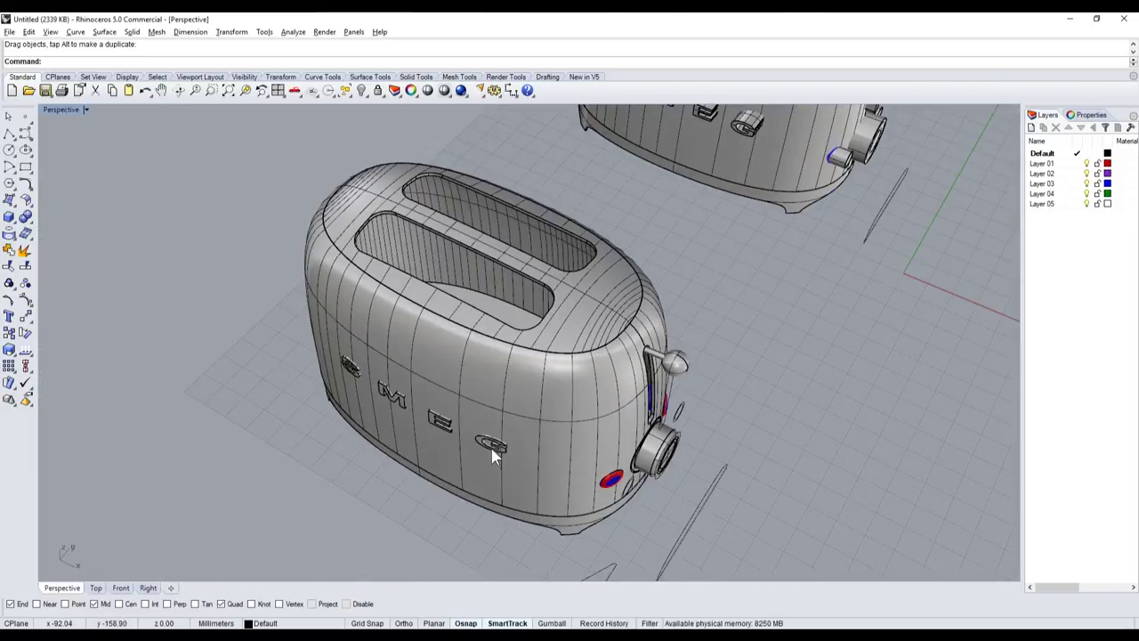
{"action": "scroll", "coordinate": [494, 455], "scroll_direction": "up", "scroll_amount": 4}
{"action": "left_click", "coordinate": [463, 280]}
- Copy the letters from the front outline's end to the matching point on the back toaster
{"action": "scroll", "coordinate": [374, 423], "scroll_direction": "down", "scroll_amount": 5}
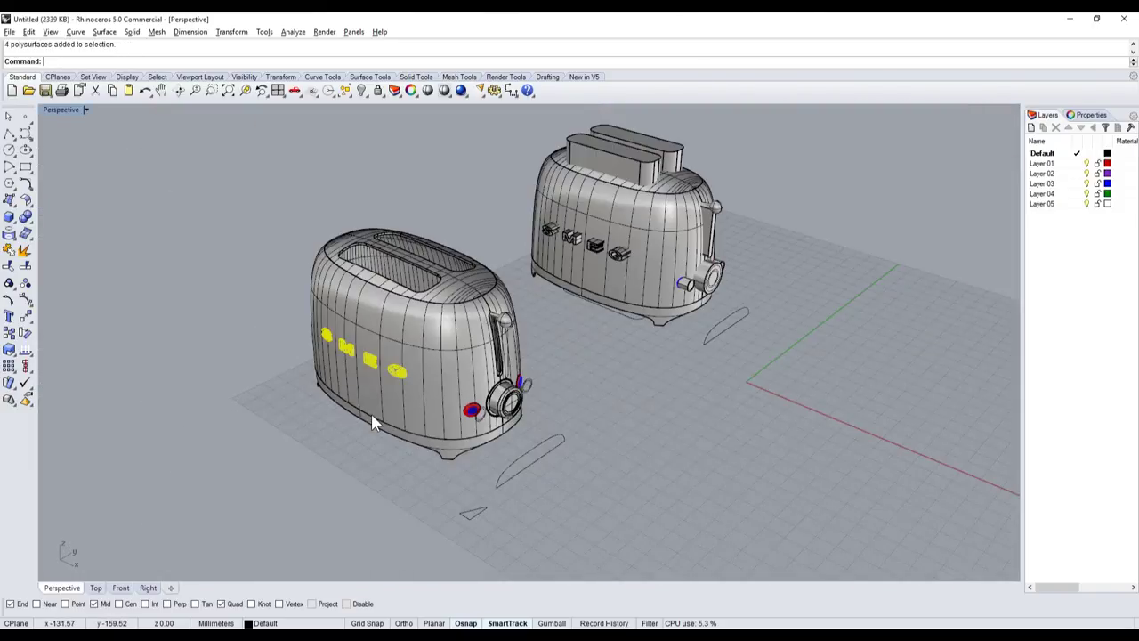
{"action": "left_click", "coordinate": [9, 347]}
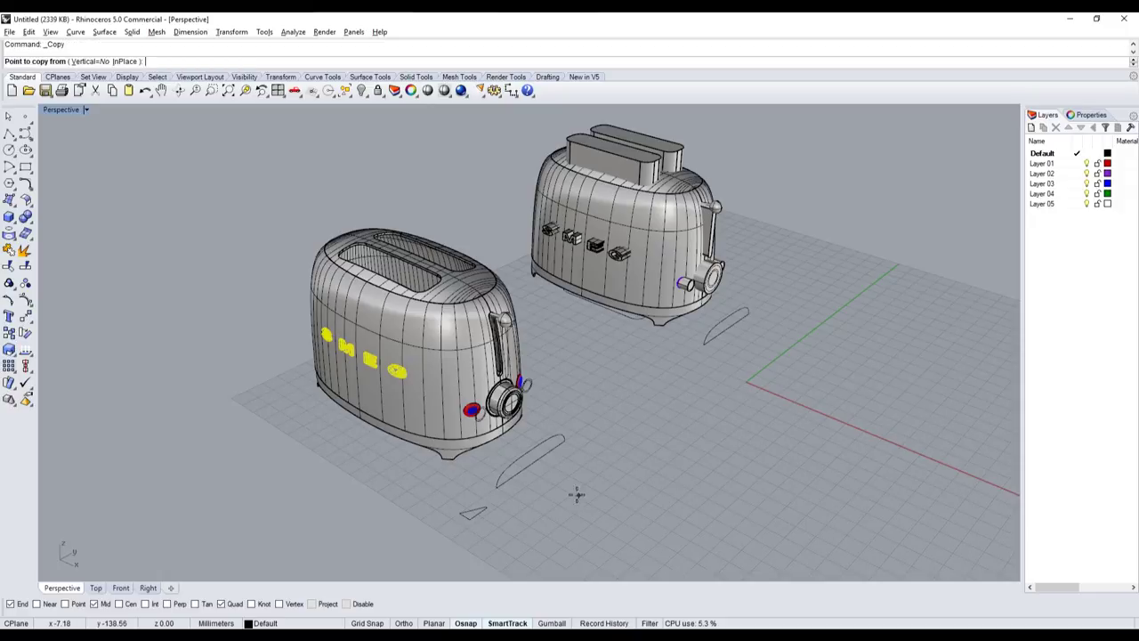
{"action": "left_click", "coordinate": [496, 487]}
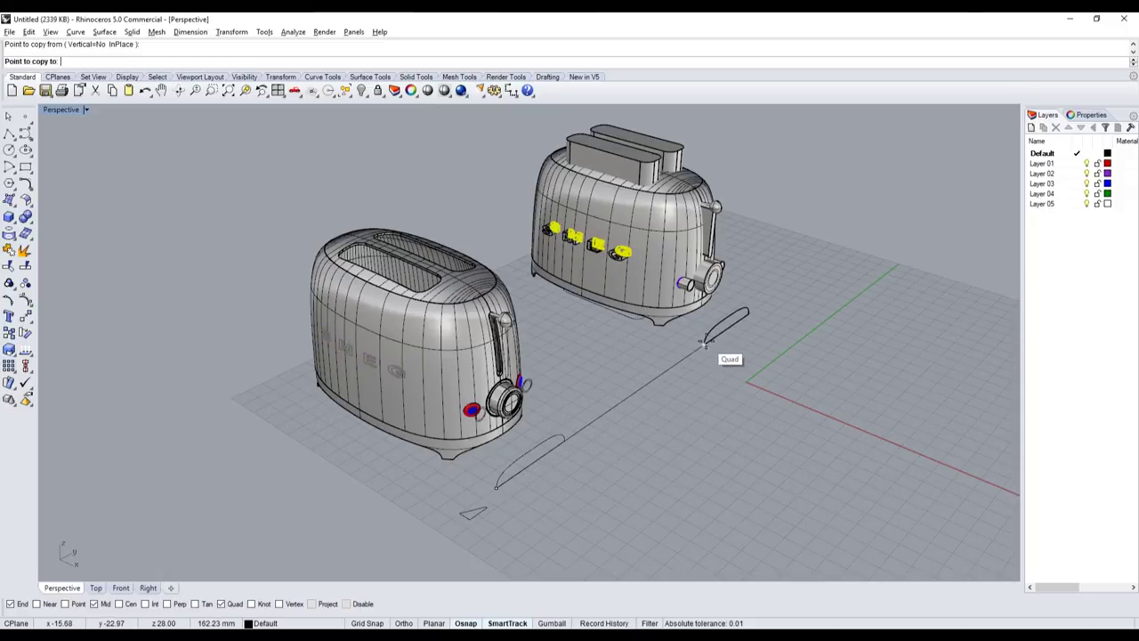
{"action": "left_click", "coordinate": [703, 343]}
{"action": "key", "text": "Return"}
- Orbit to a low, more frontal view of the back toaster's lettering and knob
{"action": "scroll", "coordinate": [615, 280], "scroll_direction": "up", "scroll_amount": 2}
{"action": "scroll", "coordinate": [636, 305], "scroll_direction": "up", "scroll_amount": 2}
{"action": "scroll", "coordinate": [574, 380], "scroll_direction": "down", "scroll_amount": 5}
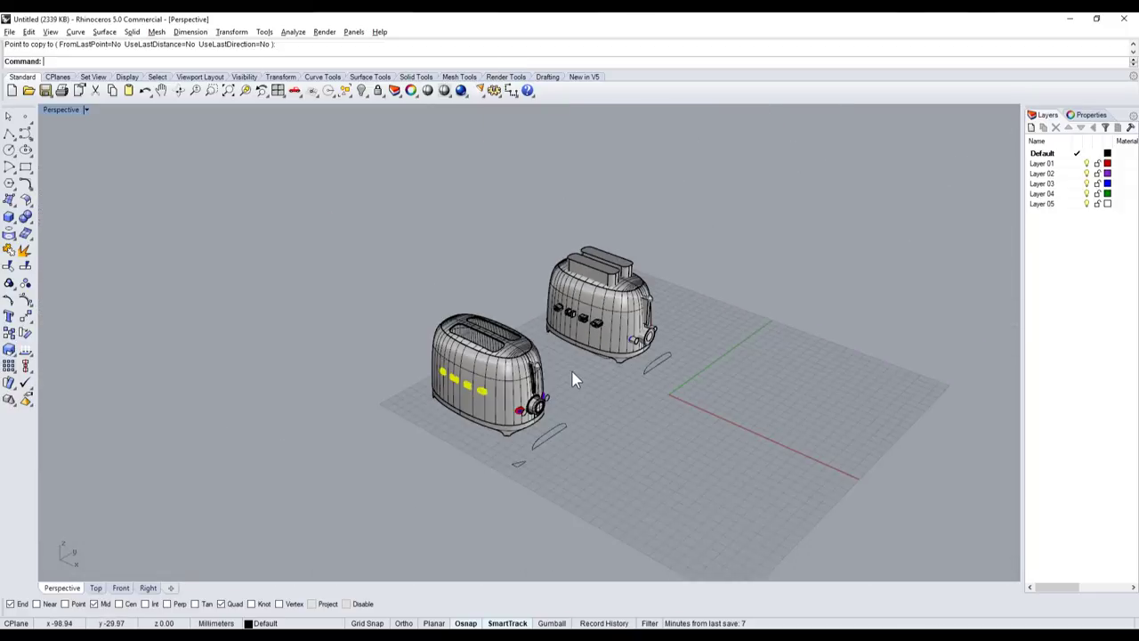
{"action": "scroll", "coordinate": [574, 380], "scroll_direction": "up", "scroll_amount": 3}
{"action": "scroll", "coordinate": [574, 380], "scroll_direction": "up", "scroll_amount": 3}
{"action": "scroll", "coordinate": [534, 356], "scroll_direction": "down", "scroll_amount": 4}
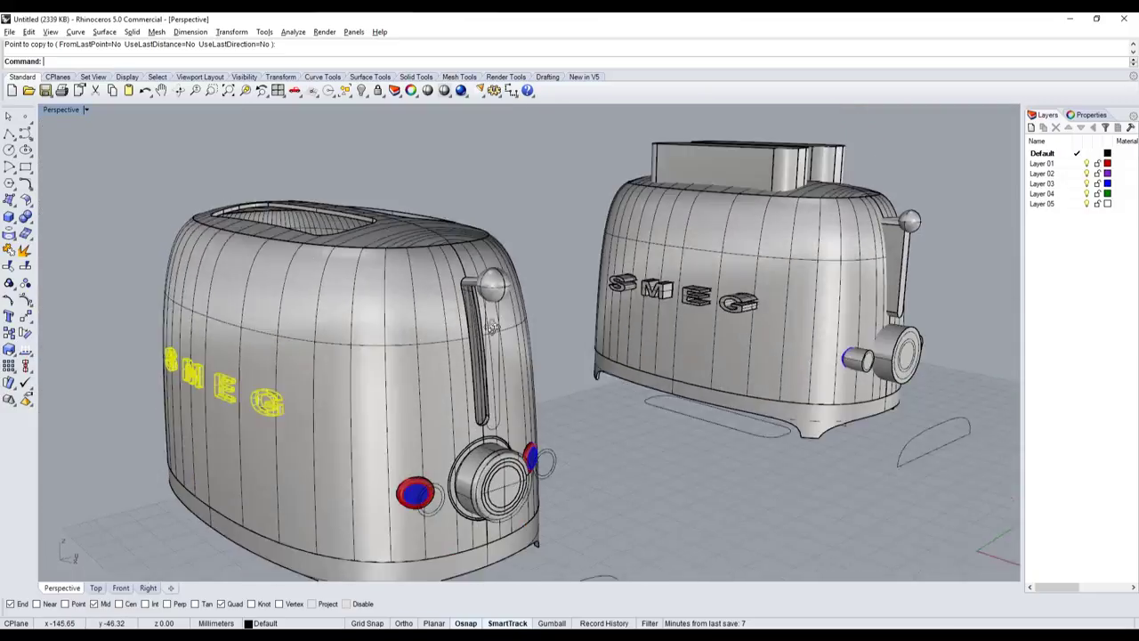
{"action": "right_click_drag", "start_coordinate": [534, 356], "coordinate": [485, 321]}
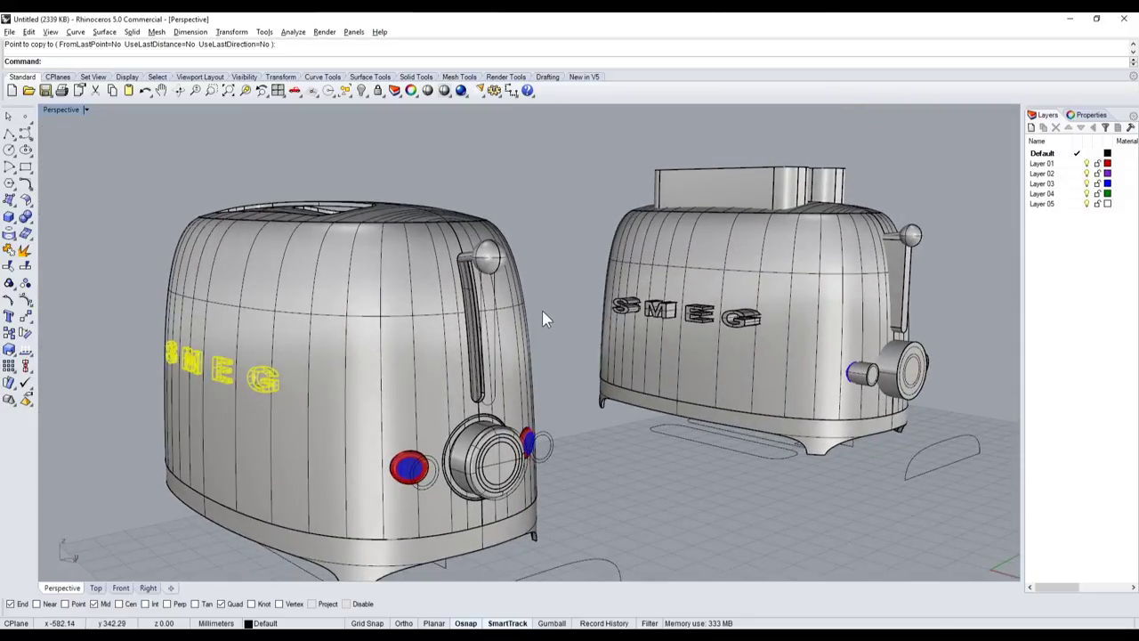
{"action": "scroll", "coordinate": [542, 319], "scroll_direction": "up", "scroll_amount": 3}
{"action": "scroll", "coordinate": [488, 295], "scroll_direction": "down", "scroll_amount": 2}
{"action": "scroll", "coordinate": [462, 320], "scroll_direction": "up", "scroll_amount": 2}
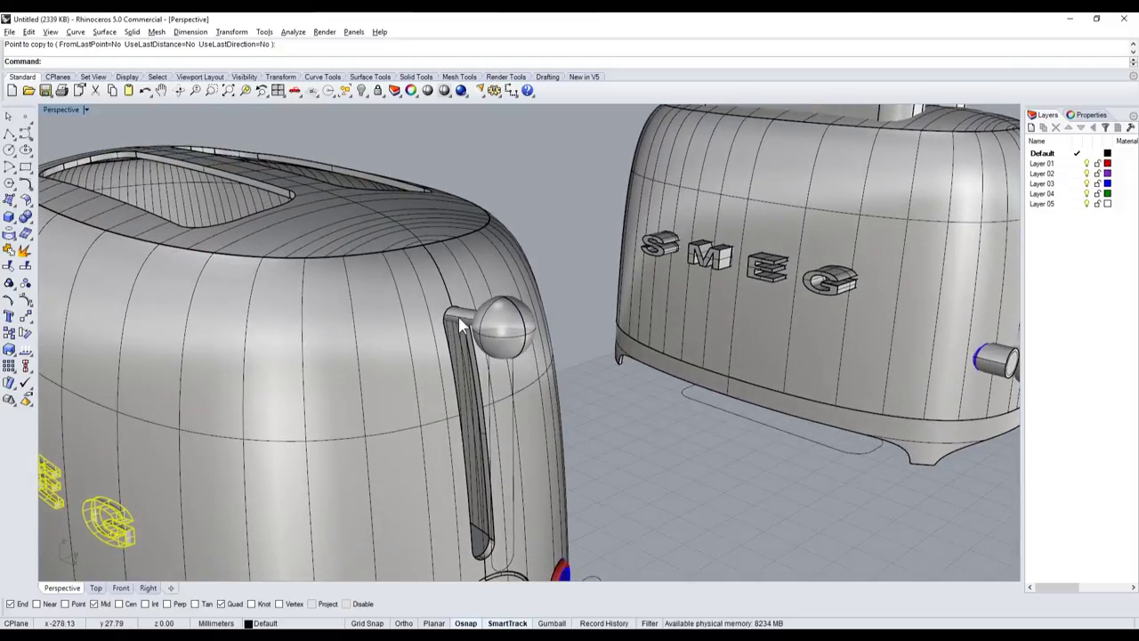
{"action": "scroll", "coordinate": [458, 317], "scroll_direction": "up", "scroll_amount": 3}
{"action": "scroll", "coordinate": [450, 316], "scroll_direction": "down", "scroll_amount": 3}
{"action": "right_click_drag", "start_coordinate": [442, 314], "coordinate": [377, 361]}
{"action": "scroll", "coordinate": [298, 387], "scroll_direction": "up", "scroll_amount": 3}
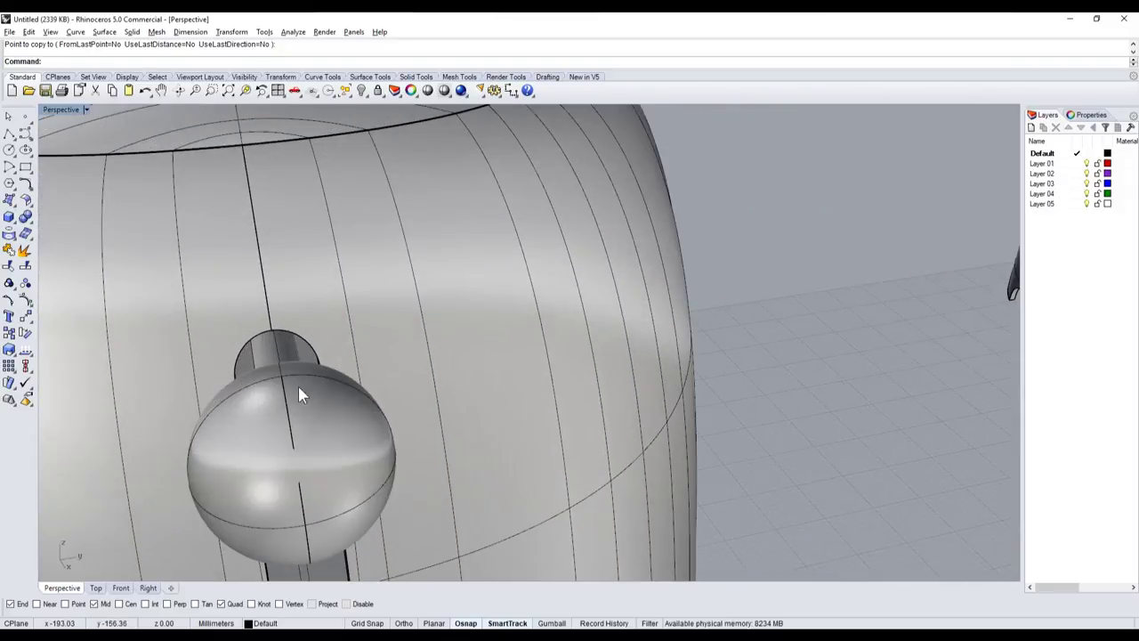
- Check the lever rod, then compare the model against the reference toaster photo
{"action": "left_click", "coordinate": [288, 349]}
{"action": "scroll", "coordinate": [288, 349], "scroll_direction": "down", "scroll_amount": 3}
{"action": "scroll", "coordinate": [544, 329], "scroll_direction": "down", "scroll_amount": 2}
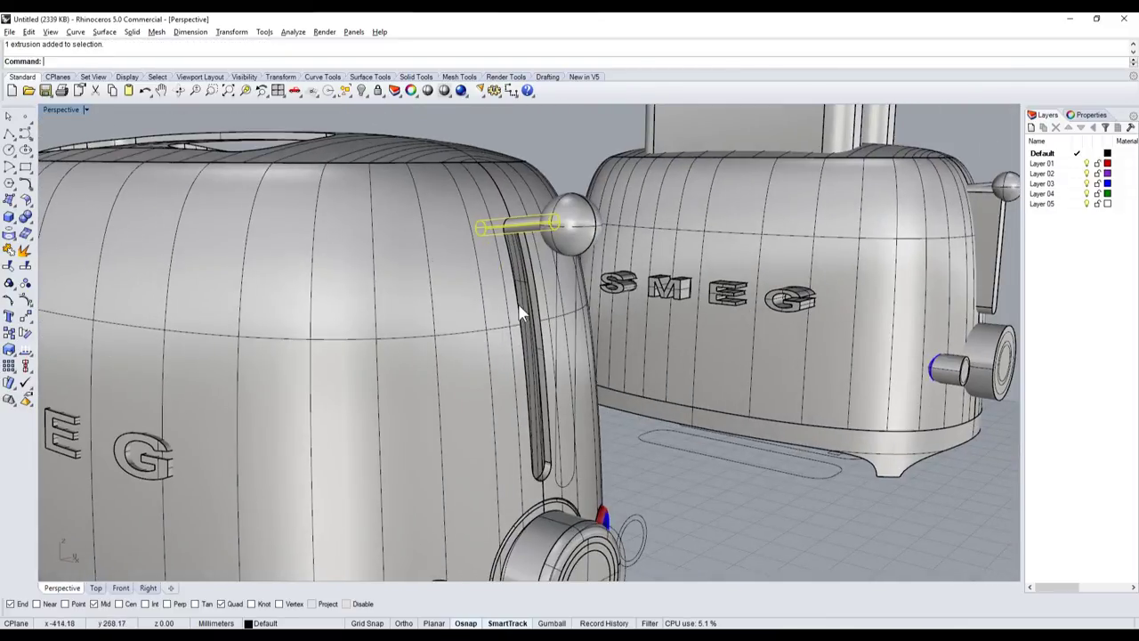
{"action": "key", "text": "Escape"}
{"action": "scroll", "coordinate": [658, 498], "scroll_direction": "up", "scroll_amount": 2}
{"action": "scroll", "coordinate": [526, 470], "scroll_direction": "up", "scroll_amount": 2}
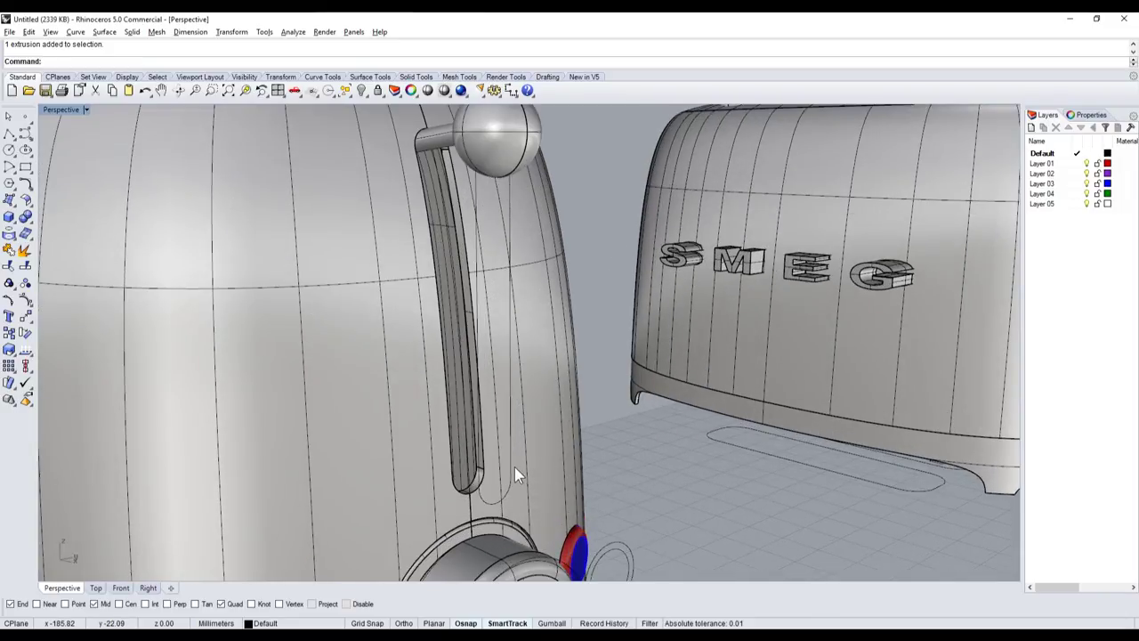
{"action": "left_click", "coordinate": [513, 472]}
{"action": "key", "text": "Escape"}
{"action": "key", "text": "alt+Tab"}
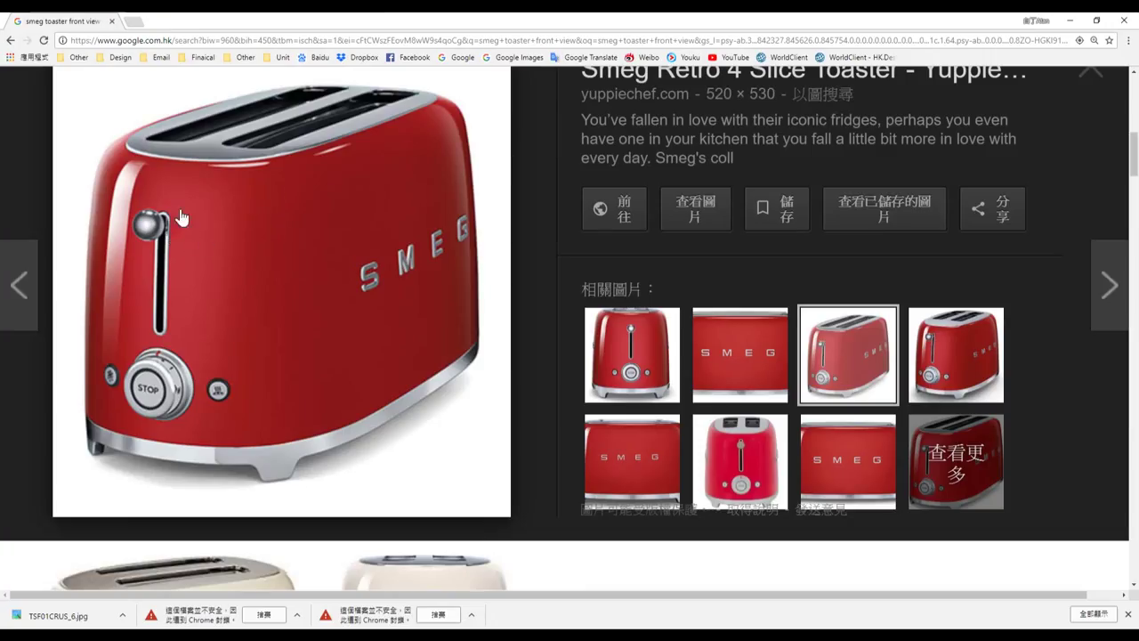
{"action": "key", "text": "alt+Tab"}
{"action": "scroll", "coordinate": [416, 278], "scroll_direction": "down", "scroll_amount": 2}
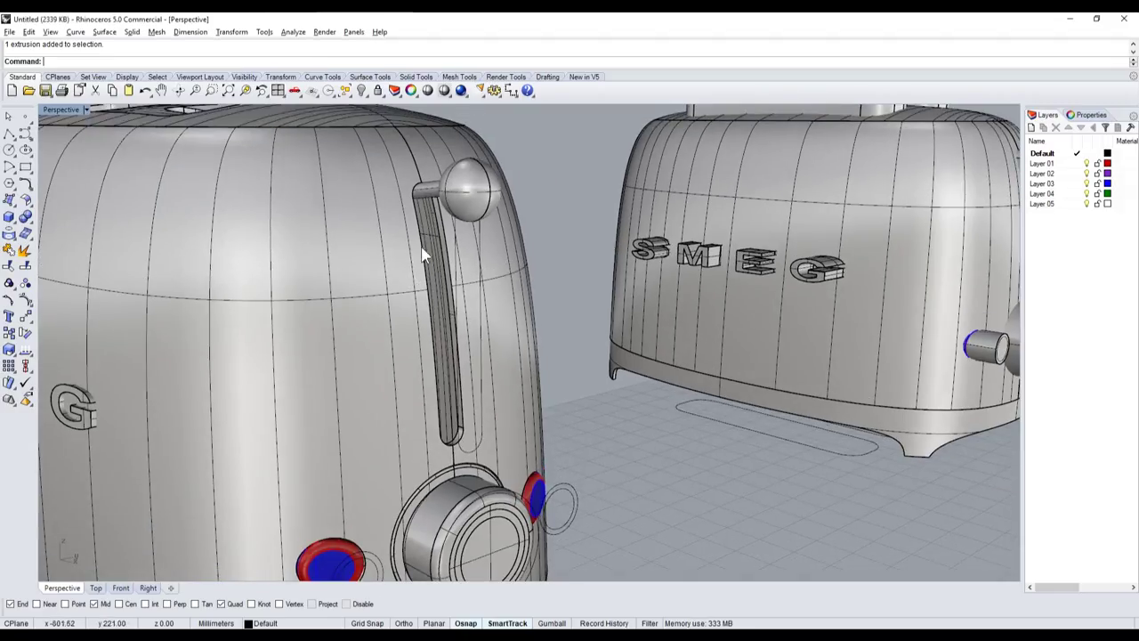
- Return to the four-view layout and select the lever knob sphere in the Front viewport
{"action": "scroll", "coordinate": [127, 186], "scroll_direction": "up", "scroll_amount": 3}
{"action": "double_click", "coordinate": [56, 110]}
{"action": "scroll", "coordinate": [376, 409], "scroll_direction": "down", "scroll_amount": 3}
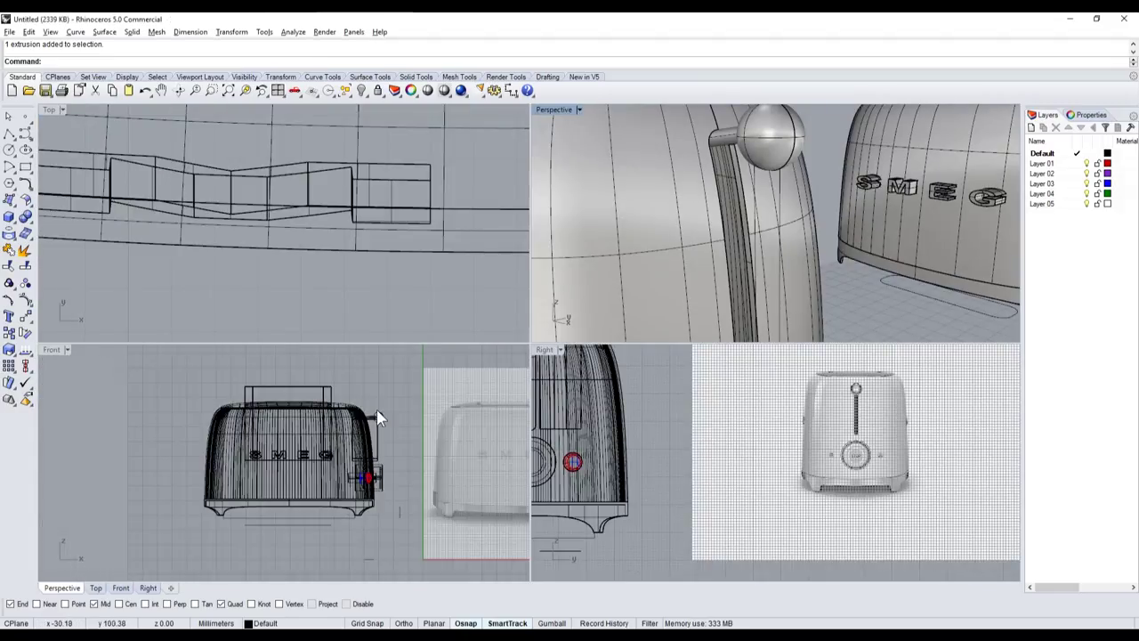
{"action": "scroll", "coordinate": [410, 440], "scroll_direction": "up", "scroll_amount": 3}
{"action": "scroll", "coordinate": [410, 440], "scroll_direction": "up", "scroll_amount": 2}
{"action": "scroll", "coordinate": [452, 416], "scroll_direction": "up", "scroll_amount": 1}
{"action": "scroll", "coordinate": [465, 411], "scroll_direction": "up", "scroll_amount": 2}
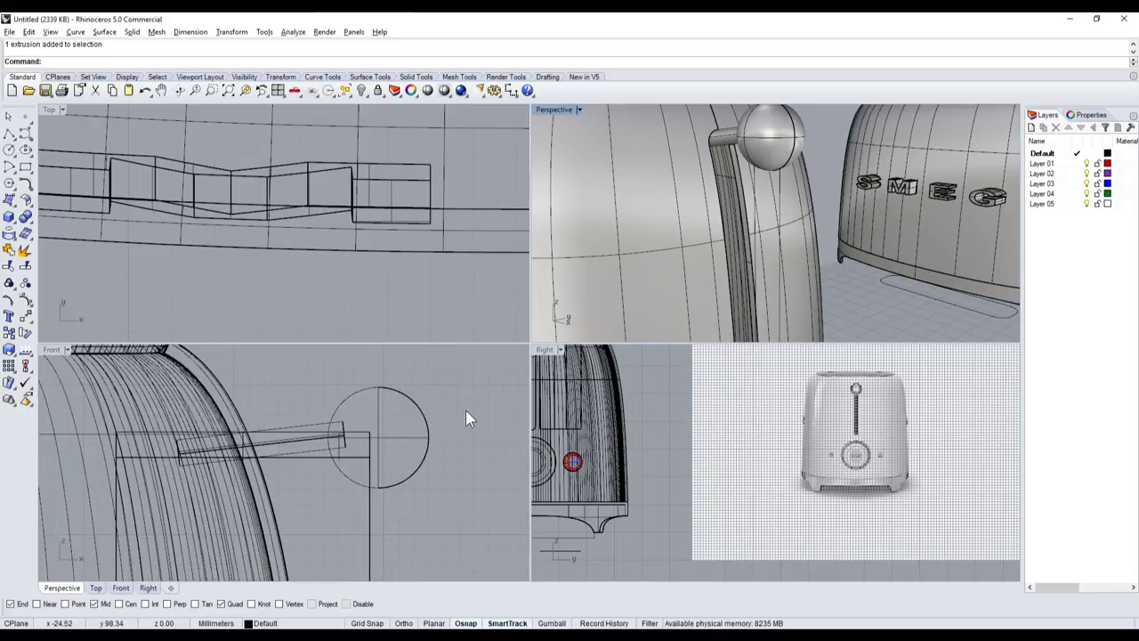
{"action": "left_click", "coordinate": [339, 404]}
{"action": "left_click", "coordinate": [342, 409]}
- Lower the knob sphere and rod slightly together, then save the model as Untitled.3dm
{"action": "scroll", "coordinate": [341, 433], "scroll_direction": "up", "scroll_amount": 2}
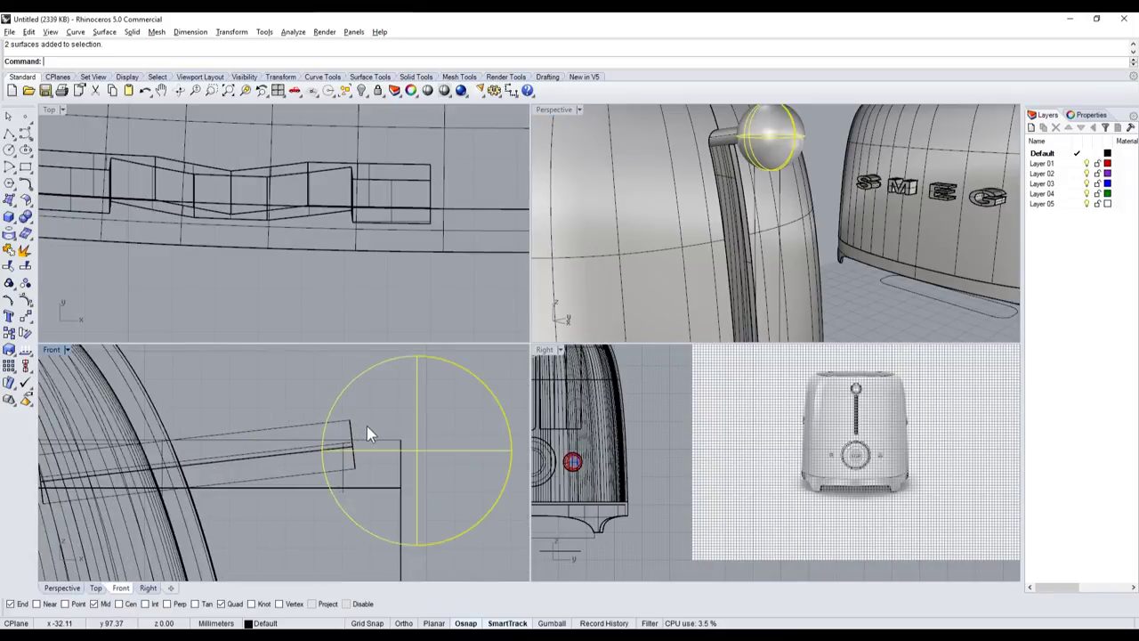
{"action": "left_click", "coordinate": [353, 425], "text": "shift"}
{"action": "left_click_drag", "start_coordinate": [353, 426], "coordinate": [352, 444]}
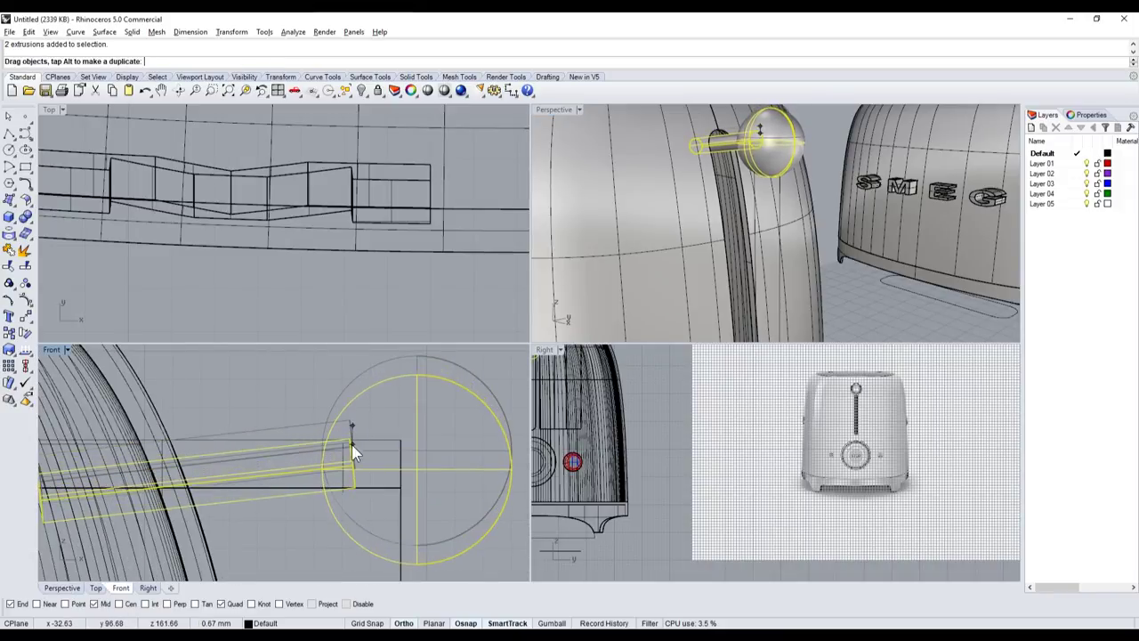
{"action": "left_click", "coordinate": [459, 301]}
{"action": "key", "text": "ctrl+s"}
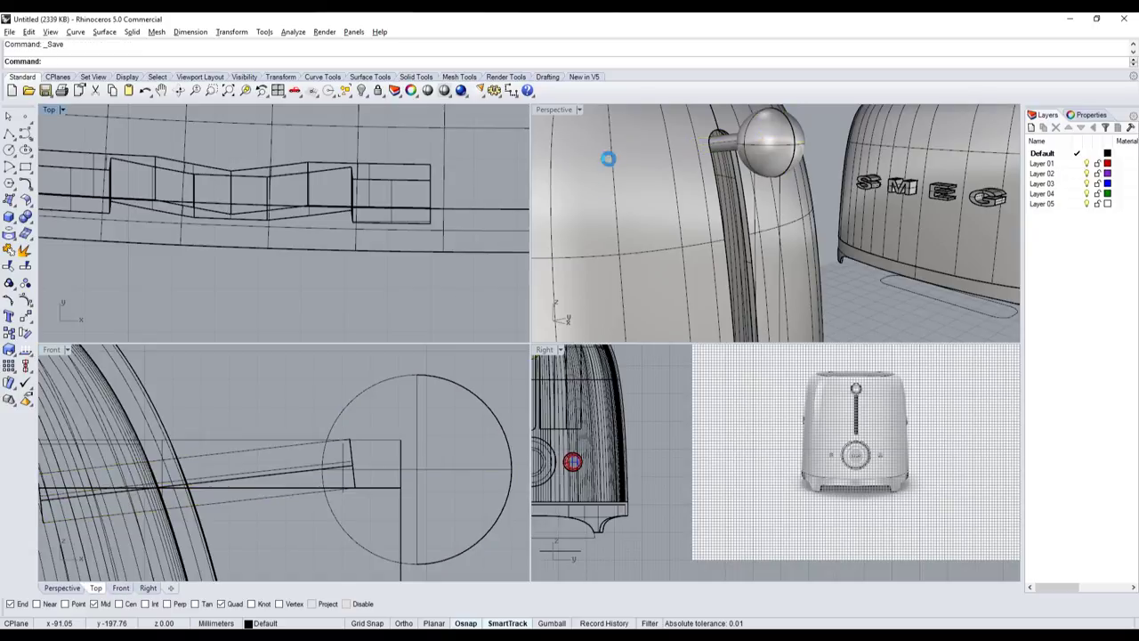
{"action": "double_click", "coordinate": [561, 110]}
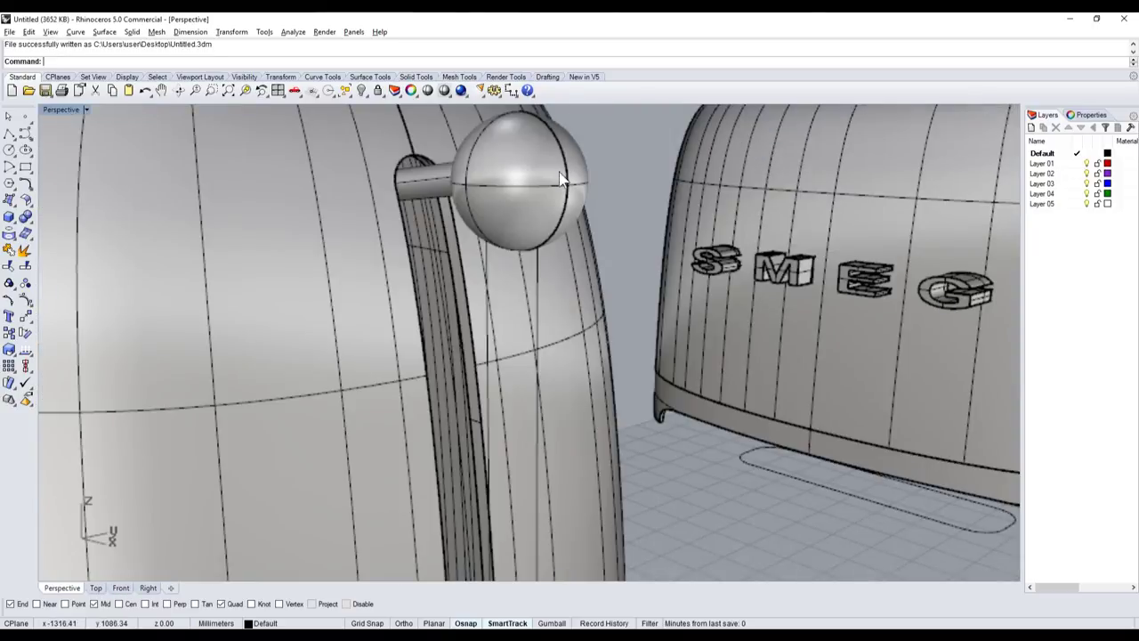
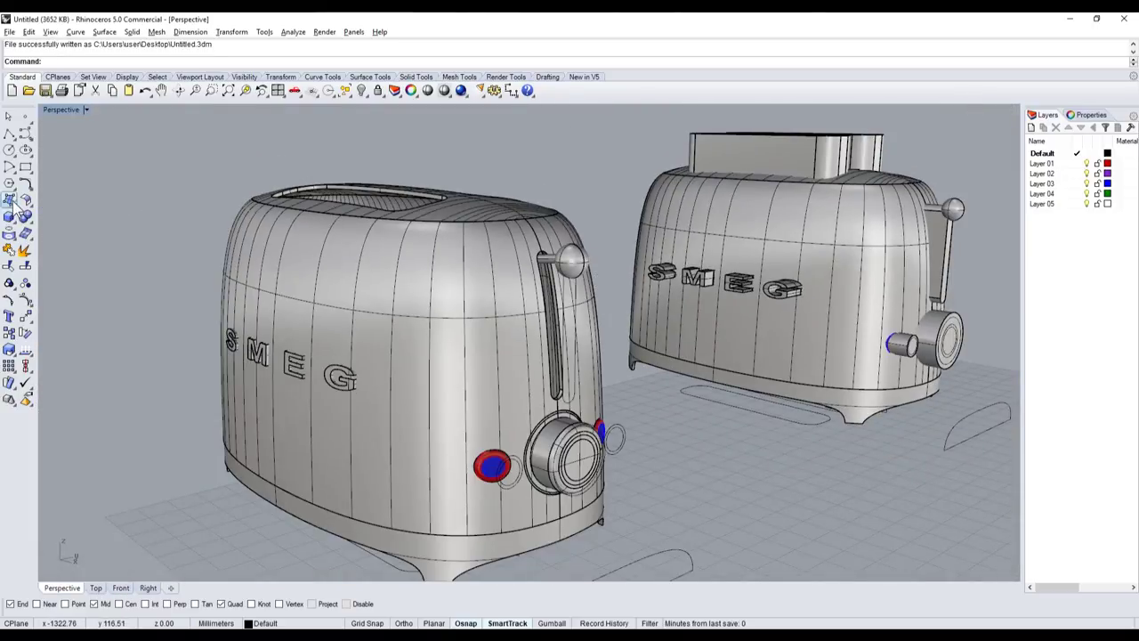
- Duplicate the toaster body's border edges as curves with Duplicate Border
{"action": "left_click", "coordinate": [13, 202]}
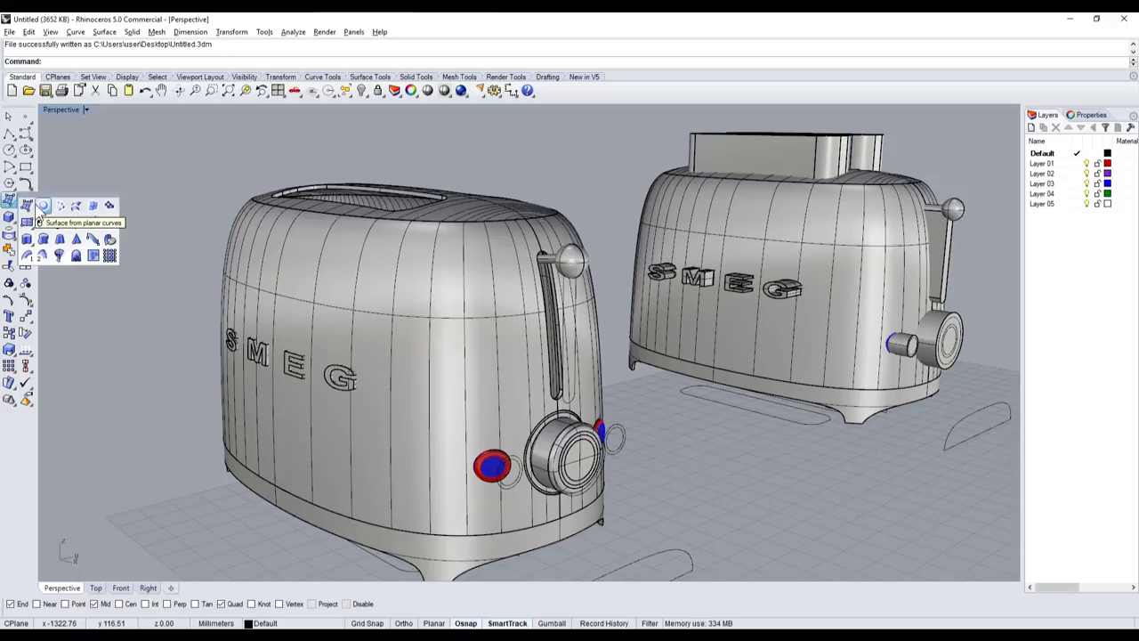
{"action": "left_click", "coordinate": [11, 235]}
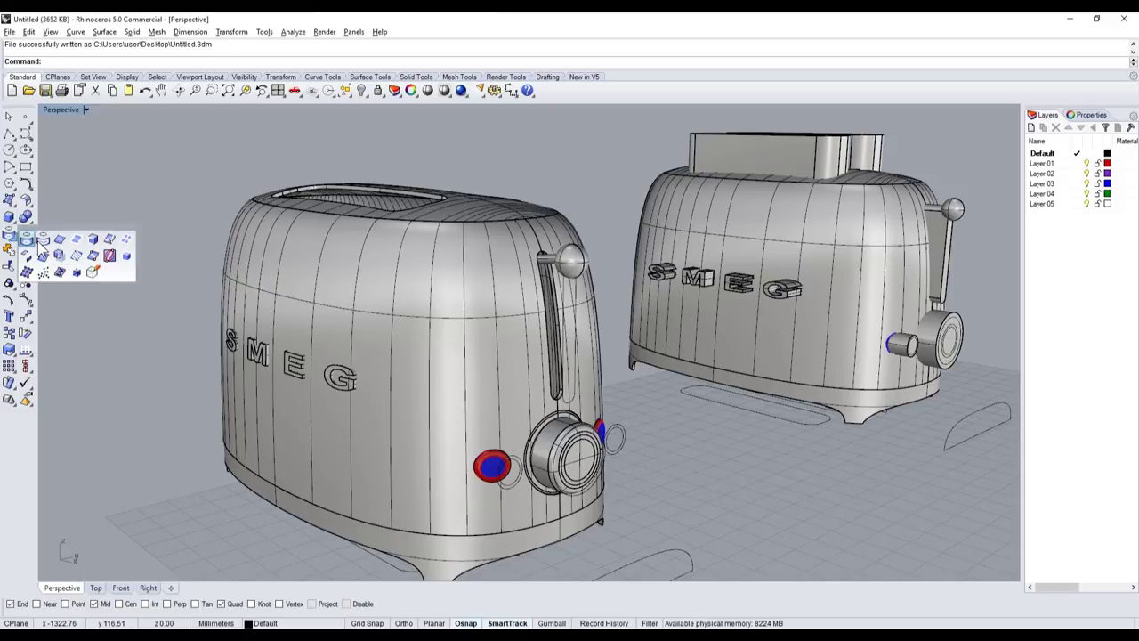
{"action": "left_click", "coordinate": [76, 240]}
{"action": "scroll", "coordinate": [499, 240], "scroll_direction": "up", "scroll_amount": 3}
{"action": "left_click", "coordinate": [436, 241]}
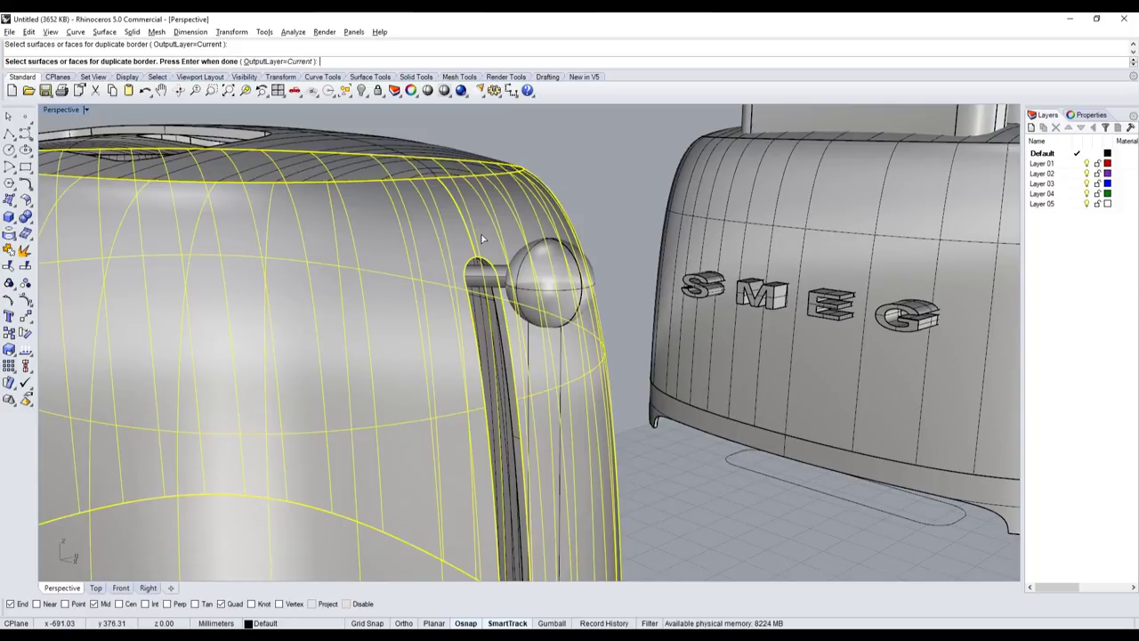
{"action": "key", "text": "Return"}
- Delete every extracted border curve except the lever-slot outline, then reselect that outline
{"action": "scroll", "coordinate": [482, 242], "scroll_direction": "down", "scroll_amount": 3}
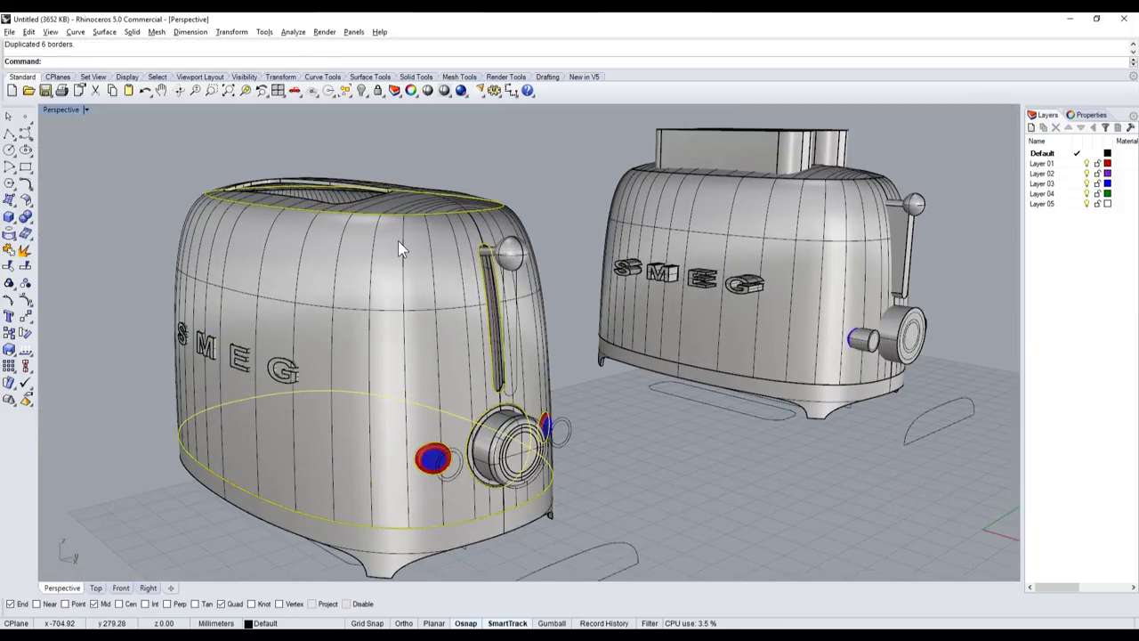
{"action": "scroll", "coordinate": [464, 255], "scroll_direction": "up", "scroll_amount": 2}
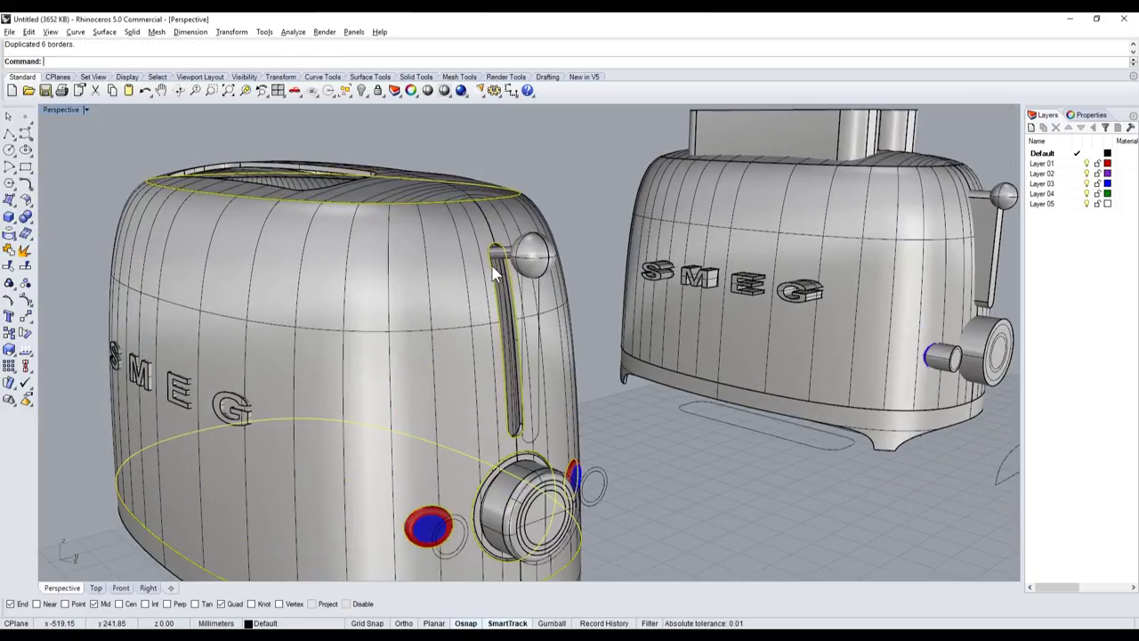
{"action": "left_click", "coordinate": [495, 274], "text": "ctrl"}
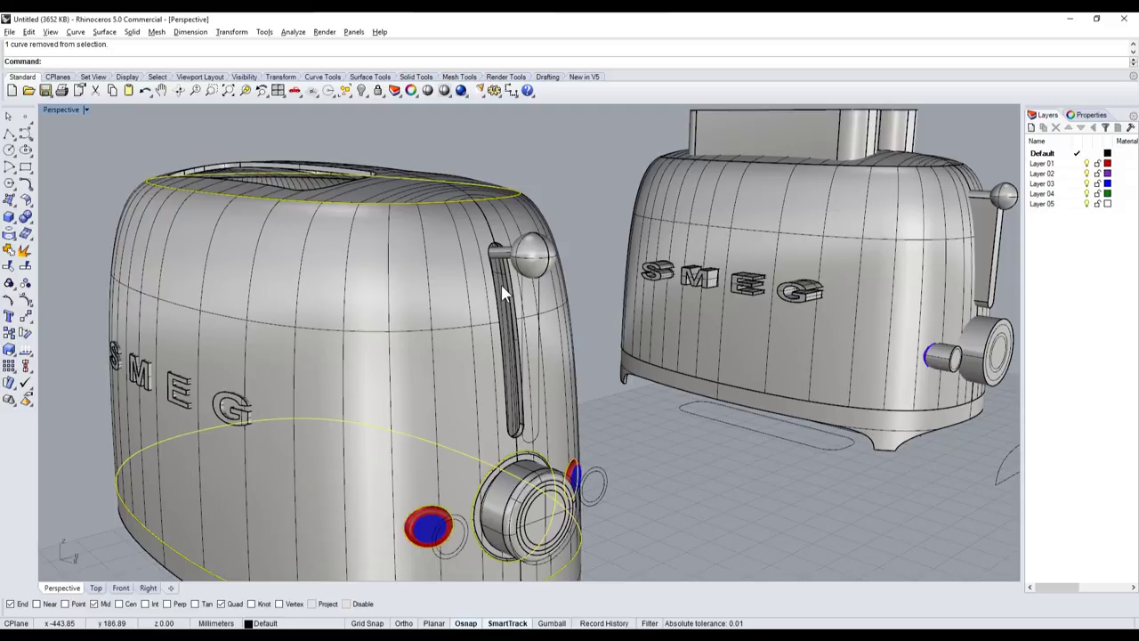
{"action": "key", "text": "Delete"}
{"action": "left_click", "coordinate": [498, 297]}
{"action": "scroll", "coordinate": [490, 267], "scroll_direction": "up", "scroll_amount": 3}
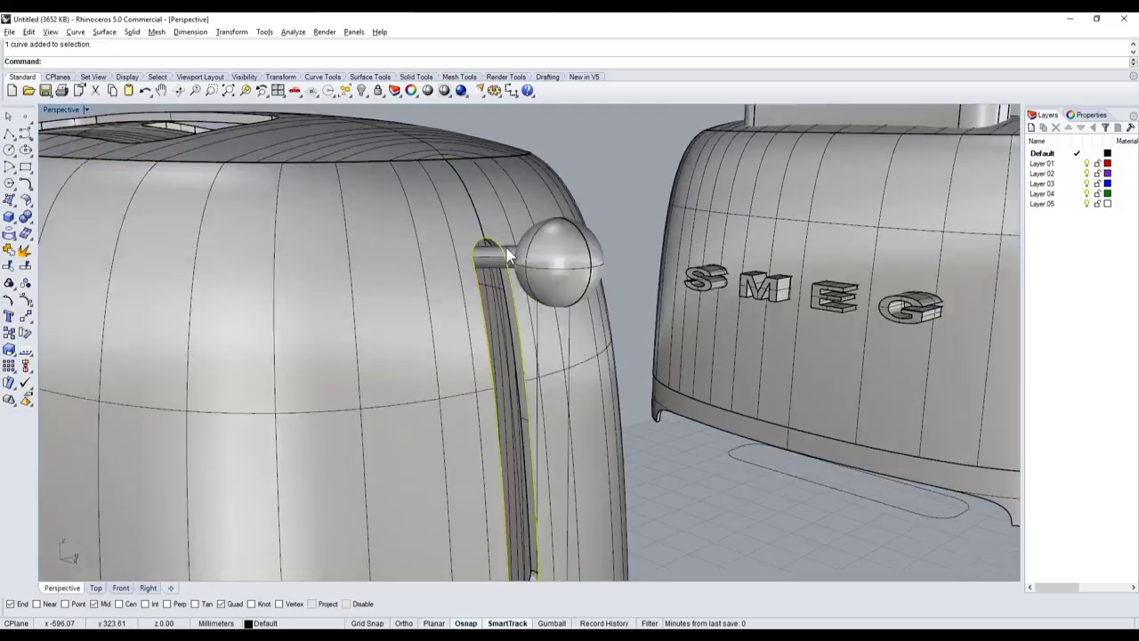
{"action": "scroll", "coordinate": [468, 228], "scroll_direction": "up", "scroll_amount": 3}
{"action": "scroll", "coordinate": [466, 232], "scroll_direction": "down", "scroll_amount": 2}
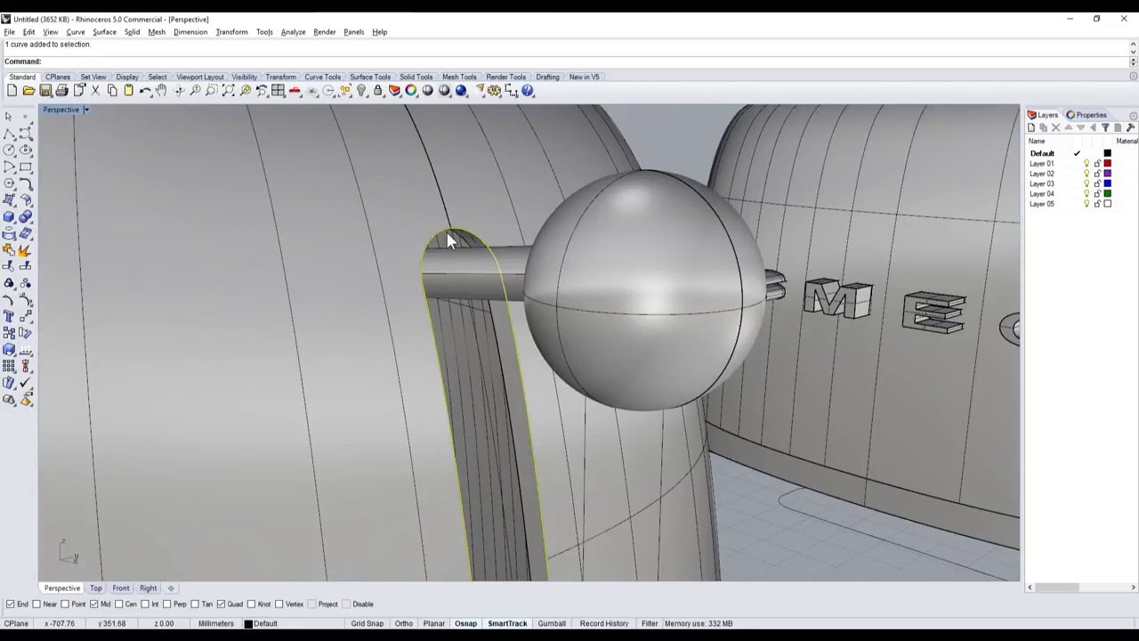
- Select the lever-slot outline curve from the overlapping objects at the lever
{"action": "left_click", "coordinate": [10, 149]}
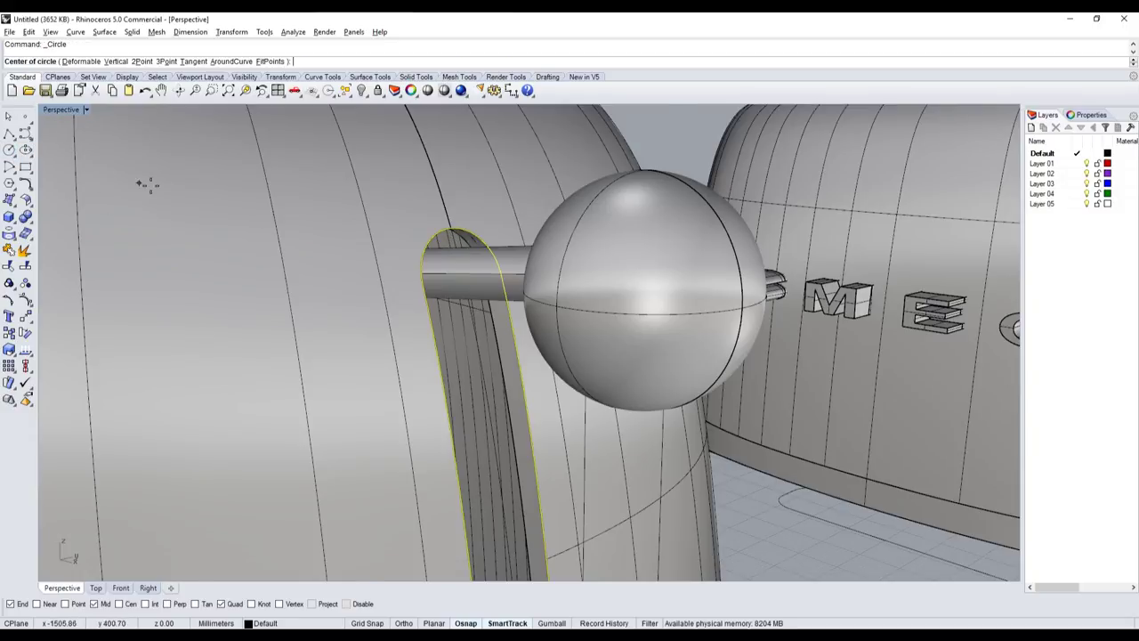
{"action": "scroll", "coordinate": [173, 193], "scroll_direction": "down", "scroll_amount": 5}
{"action": "scroll", "coordinate": [235, 234], "scroll_direction": "up", "scroll_amount": 3}
{"action": "scroll", "coordinate": [317, 231], "scroll_direction": "down", "scroll_amount": 1}
{"action": "scroll", "coordinate": [324, 267], "scroll_direction": "down", "scroll_amount": 2}
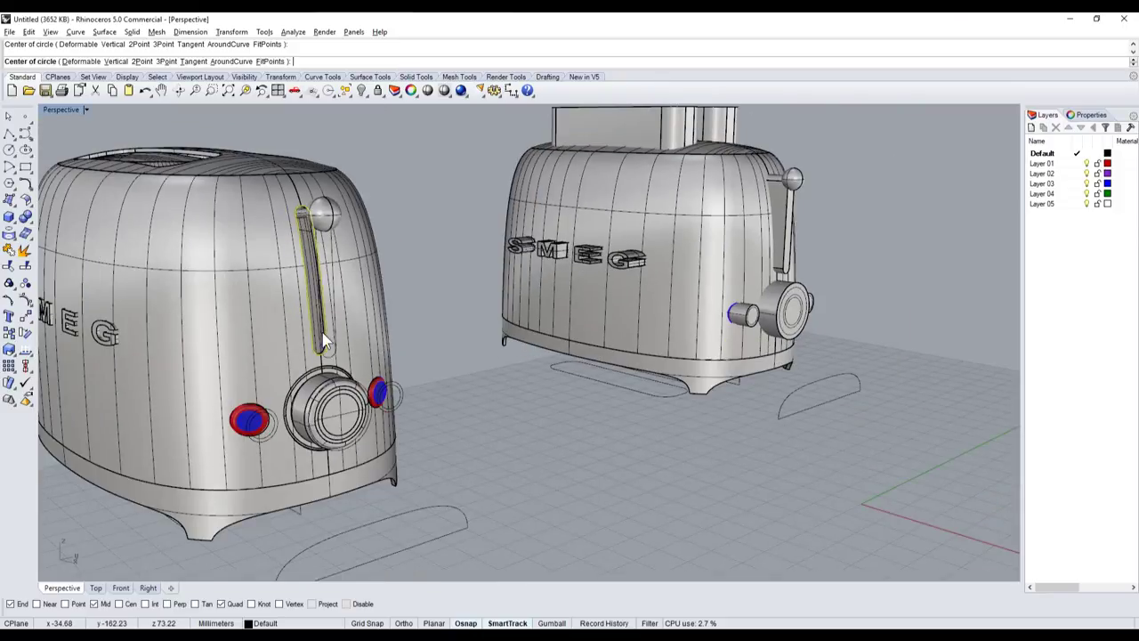
{"action": "scroll", "coordinate": [325, 342], "scroll_direction": "up", "scroll_amount": 3}
{"action": "key", "text": "Escape"}
{"action": "left_click", "coordinate": [343, 382]}
{"action": "left_click", "coordinate": [383, 409]}
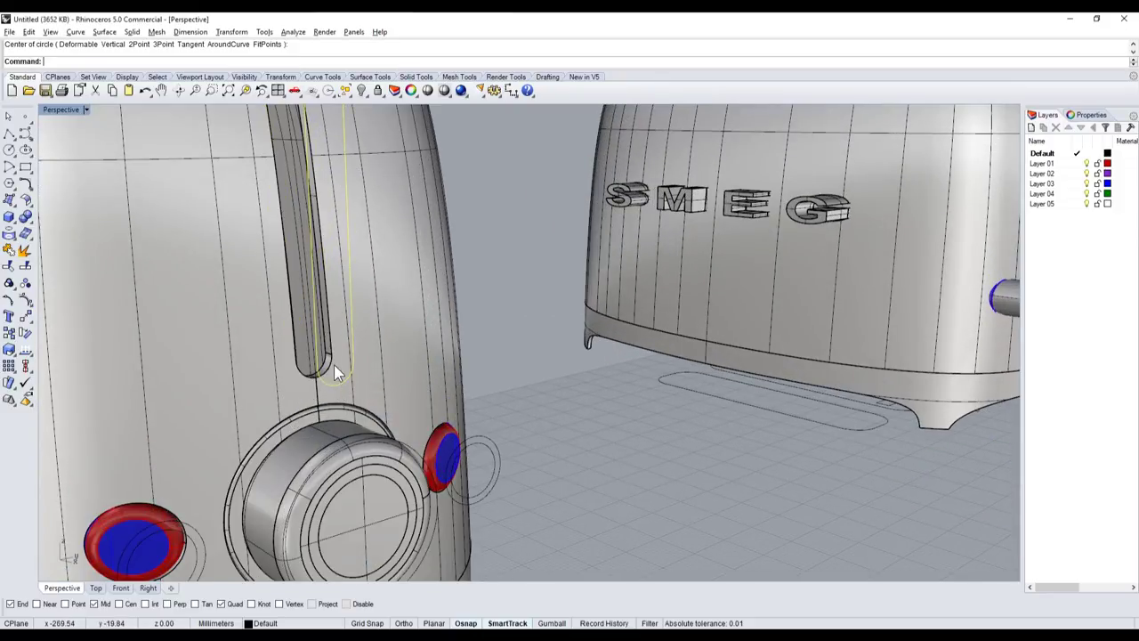
{"action": "scroll", "coordinate": [340, 382], "scroll_direction": "down", "scroll_amount": 5}
{"action": "scroll", "coordinate": [316, 356], "scroll_direction": "up", "scroll_amount": 8}
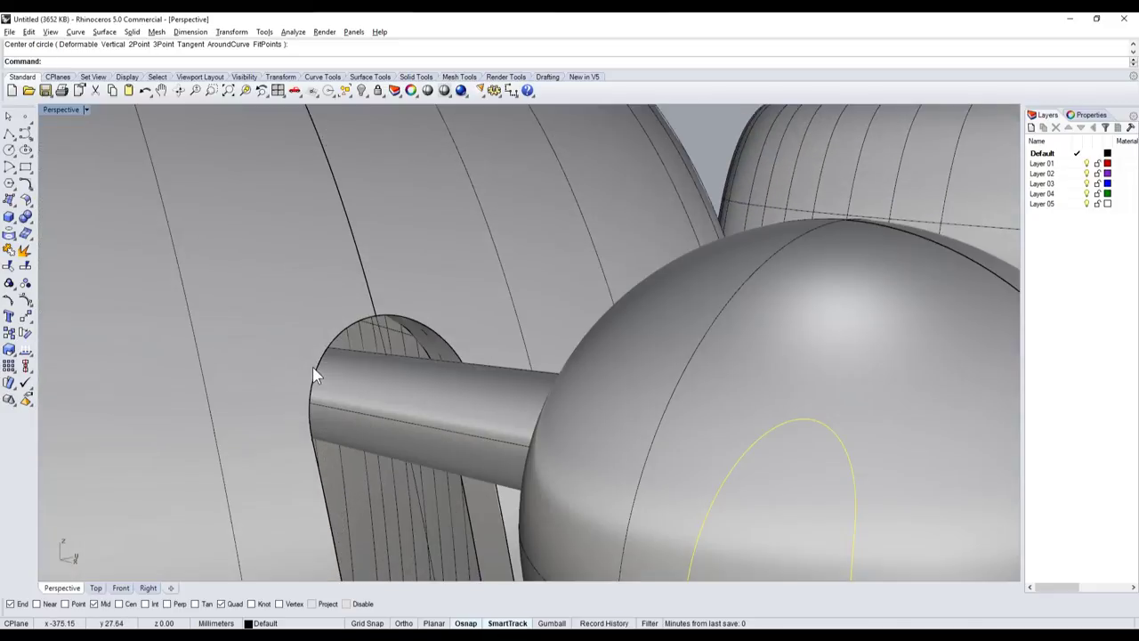
{"action": "left_click", "coordinate": [391, 325]}
{"action": "left_click", "coordinate": [418, 347]}
{"action": "scroll", "coordinate": [416, 290], "scroll_direction": "down", "scroll_amount": 5}
{"action": "scroll", "coordinate": [424, 310], "scroll_direction": "up", "scroll_amount": 3}
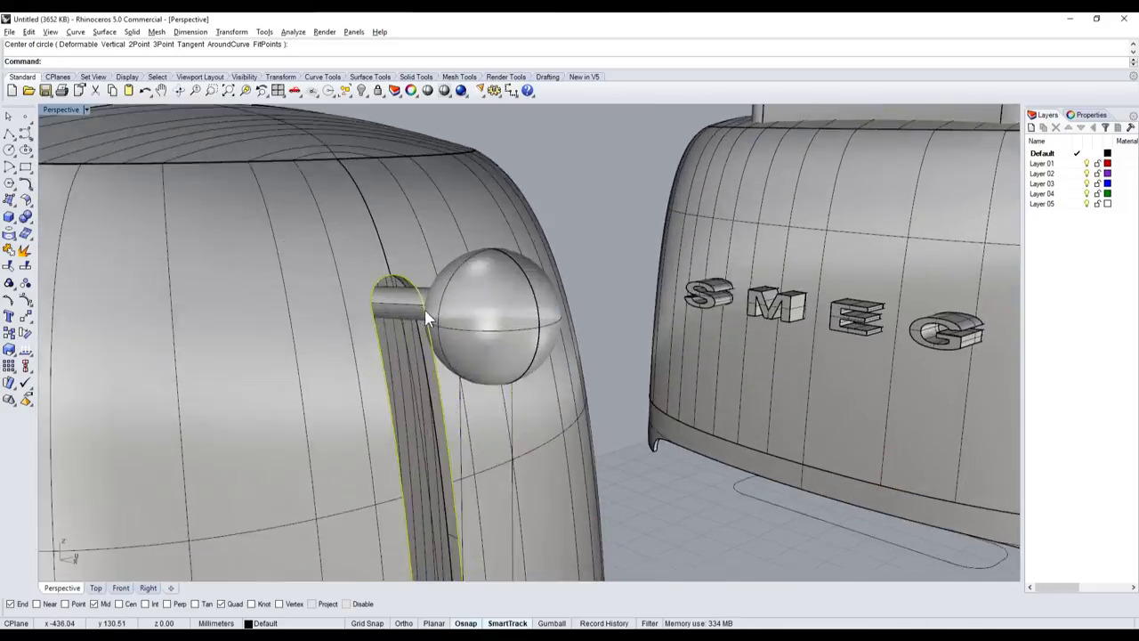
- Start the Circle command and restore the four-viewport layout
{"action": "scroll", "coordinate": [424, 310], "scroll_direction": "down", "scroll_amount": 2}
{"action": "scroll", "coordinate": [424, 310], "scroll_direction": "down", "scroll_amount": 3}
{"action": "scroll", "coordinate": [409, 319], "scroll_direction": "up", "scroll_amount": 3}
{"action": "scroll", "coordinate": [405, 320], "scroll_direction": "up", "scroll_amount": 2}
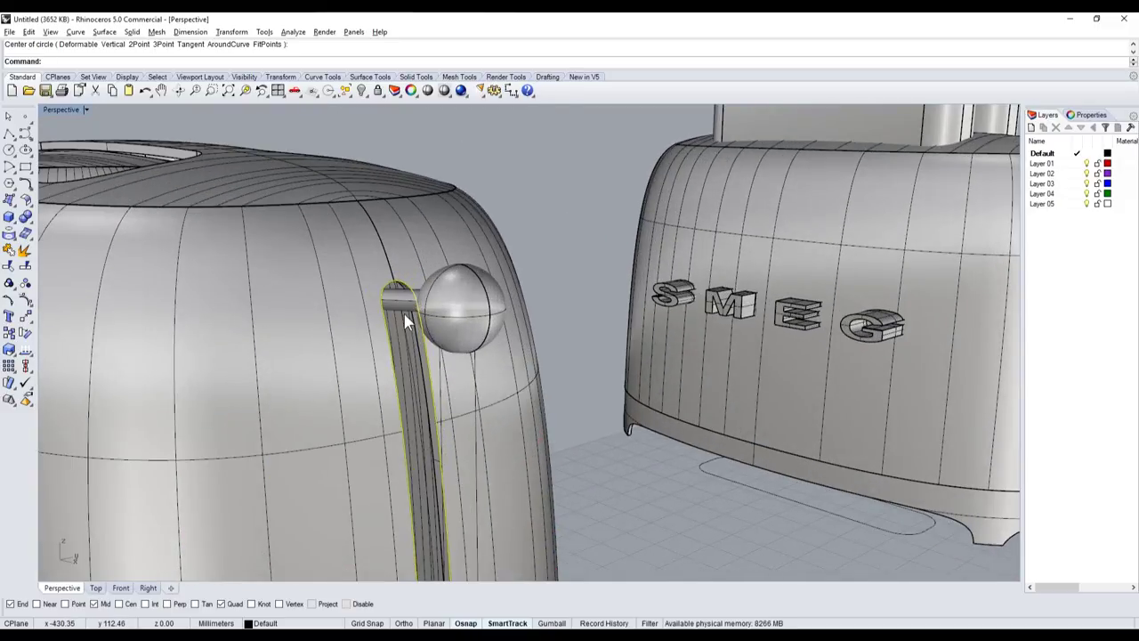
{"action": "left_click", "coordinate": [9, 149]}
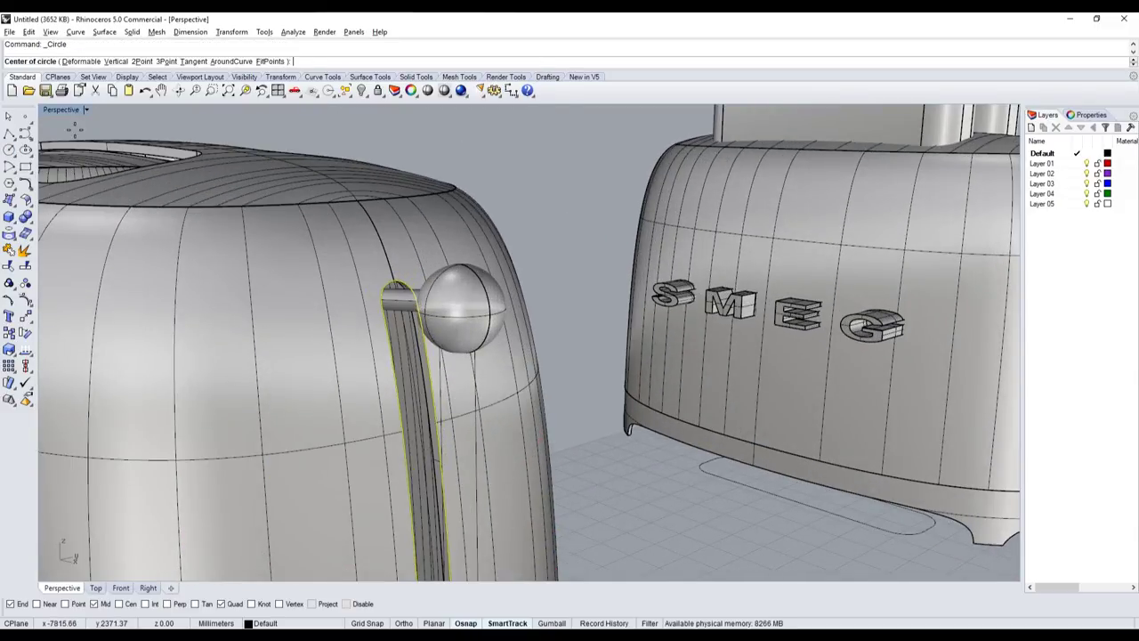
{"action": "double_click", "coordinate": [60, 109]}
{"action": "scroll", "coordinate": [252, 389], "scroll_direction": "down", "scroll_amount": 3}
- Draw a small circle in the Front view
{"action": "scroll", "coordinate": [252, 389], "scroll_direction": "up", "scroll_amount": 3}
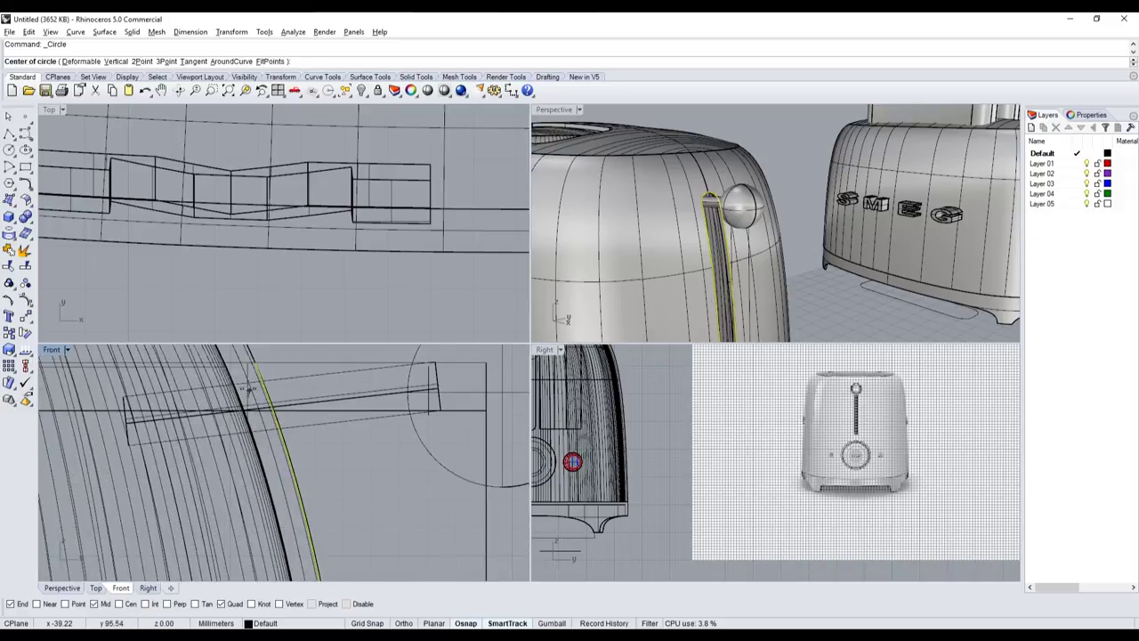
{"action": "scroll", "coordinate": [252, 389], "scroll_direction": "up", "scroll_amount": 3}
{"action": "scroll", "coordinate": [300, 445], "scroll_direction": "up", "scroll_amount": 2}
{"action": "left_click", "coordinate": [305, 417]}
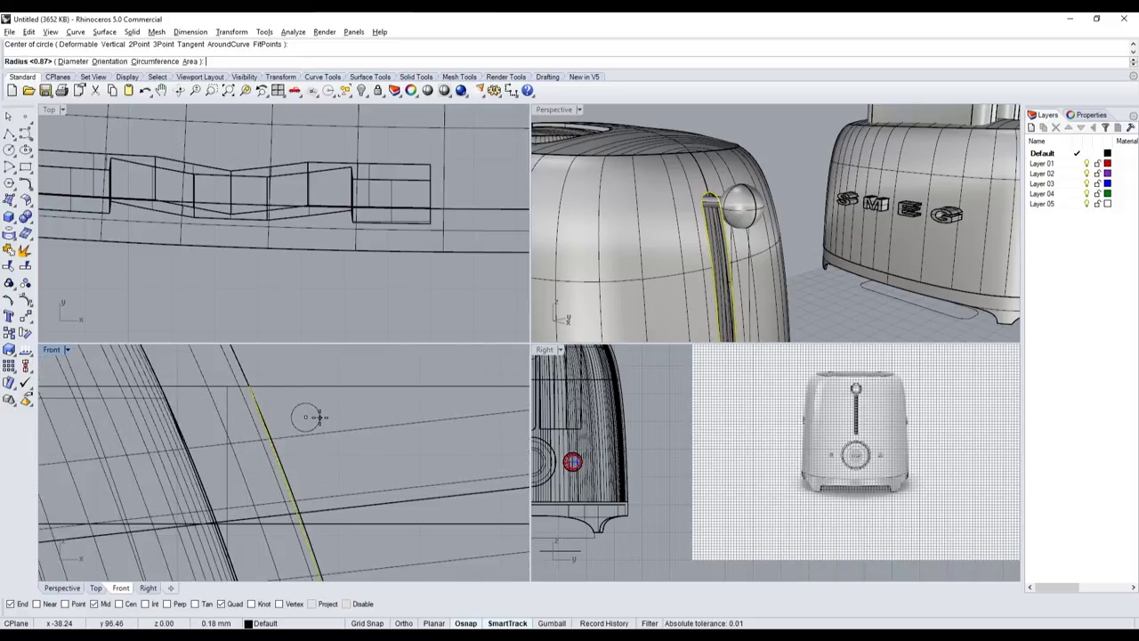
{"action": "left_click", "coordinate": [318, 416]}
- Move the new circle onto the top of the lever-slot outline
{"action": "left_click", "coordinate": [319, 418]}
{"action": "left_click", "coordinate": [27, 317]}
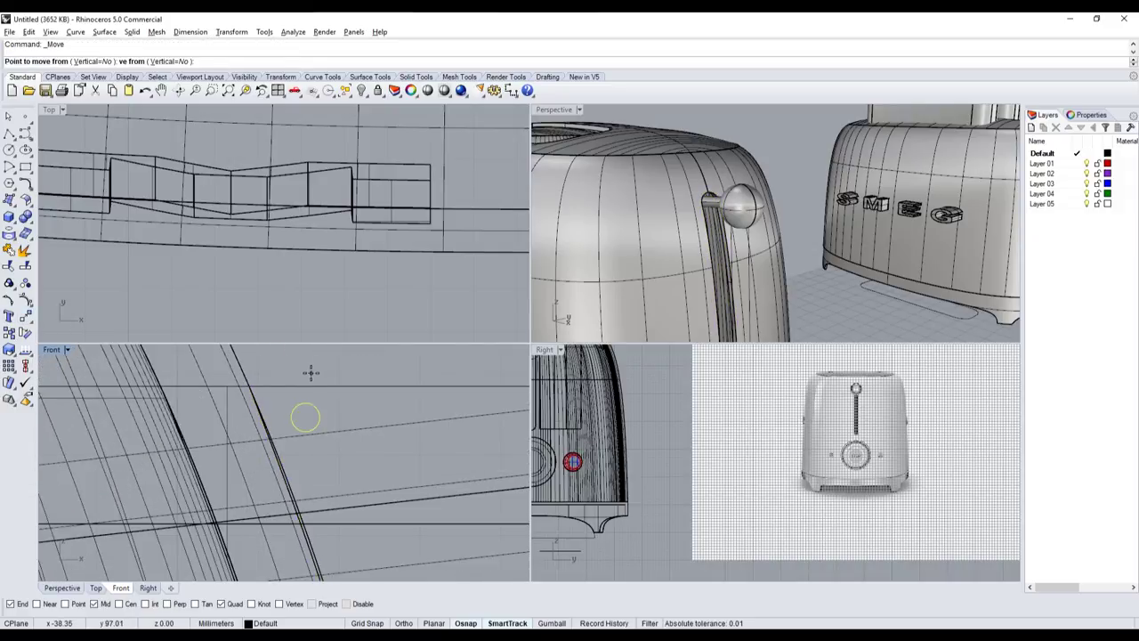
{"action": "left_click", "coordinate": [303, 419]}
{"action": "scroll", "coordinate": [656, 185], "scroll_direction": "up", "scroll_amount": 3}
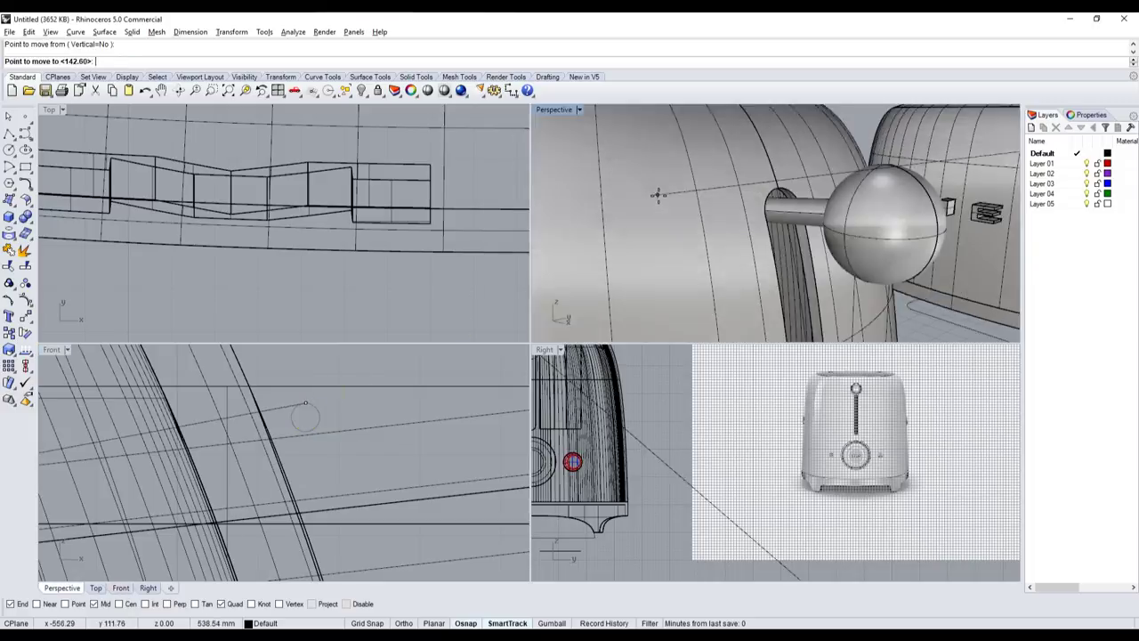
{"action": "scroll", "coordinate": [791, 214], "scroll_direction": "up", "scroll_amount": 2}
{"action": "scroll", "coordinate": [791, 214], "scroll_direction": "down", "scroll_amount": 2}
{"action": "scroll", "coordinate": [836, 214], "scroll_direction": "up", "scroll_amount": 1}
{"action": "left_click", "coordinate": [838, 214]}
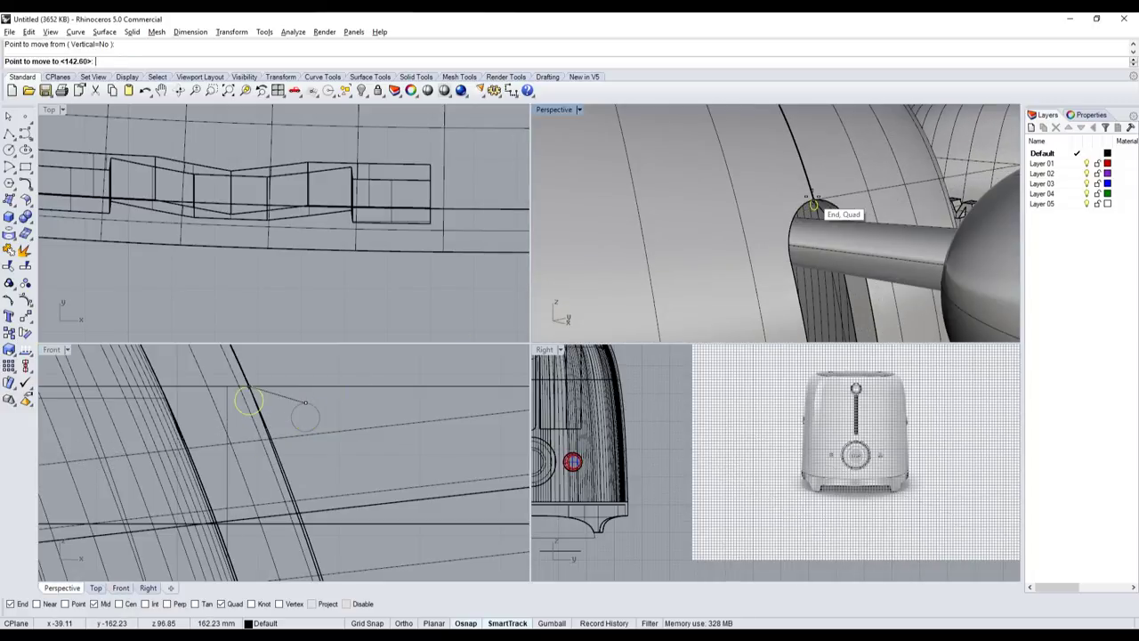
{"action": "scroll", "coordinate": [254, 400], "scroll_direction": "up", "scroll_amount": 2}
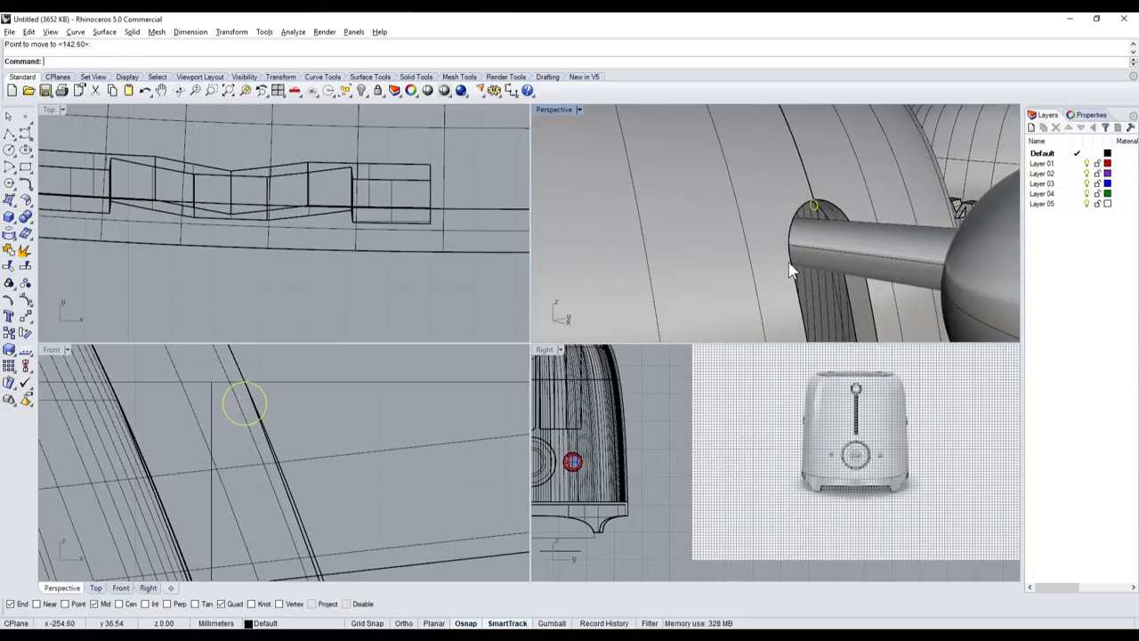
{"action": "scroll", "coordinate": [816, 216], "scroll_direction": "up", "scroll_amount": 3}
{"action": "scroll", "coordinate": [809, 215], "scroll_direction": "down", "scroll_amount": 2}
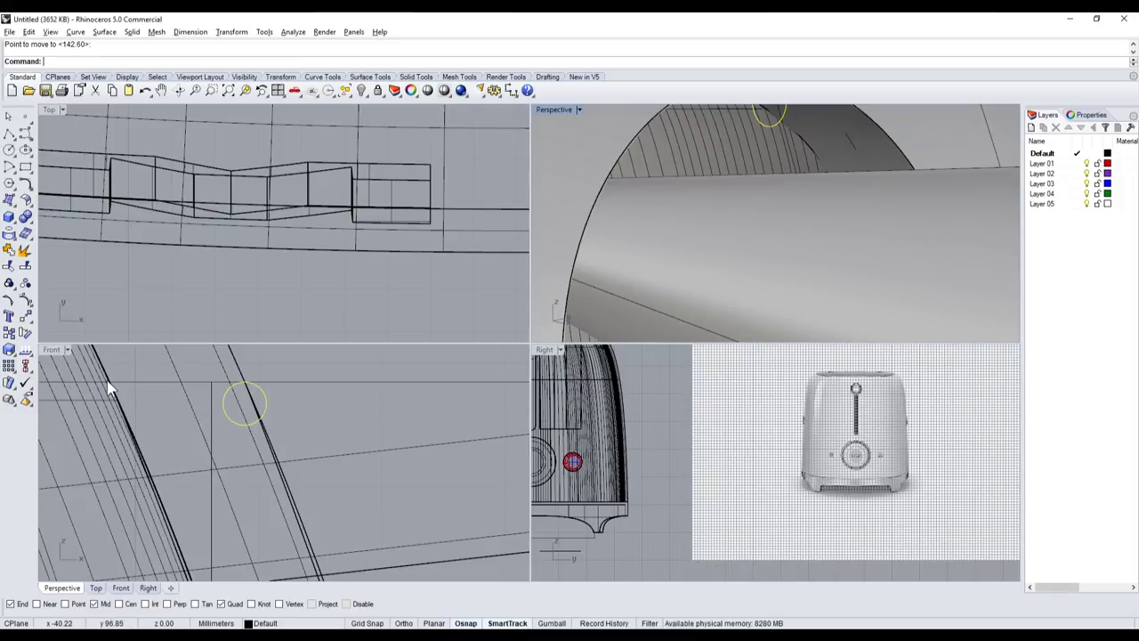
- Scale the circle down about the slot arch's top using two reference points
{"action": "left_click", "coordinate": [23, 333]}
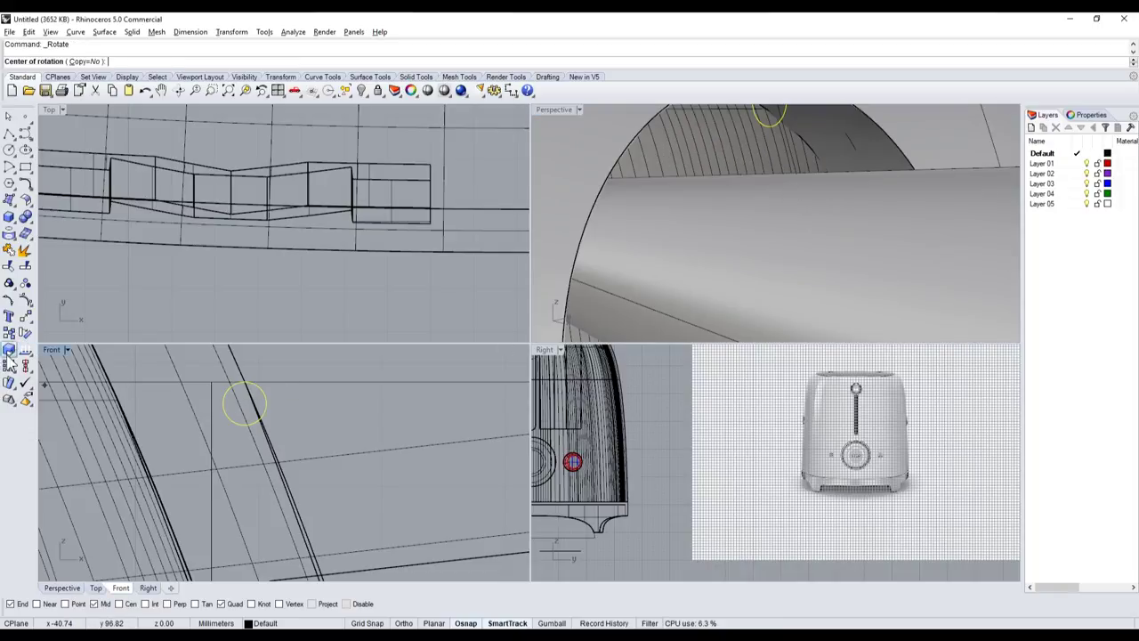
{"action": "scroll", "coordinate": [828, 240], "scroll_direction": "down", "scroll_amount": 3}
{"action": "scroll", "coordinate": [827, 241], "scroll_direction": "up", "scroll_amount": 1}
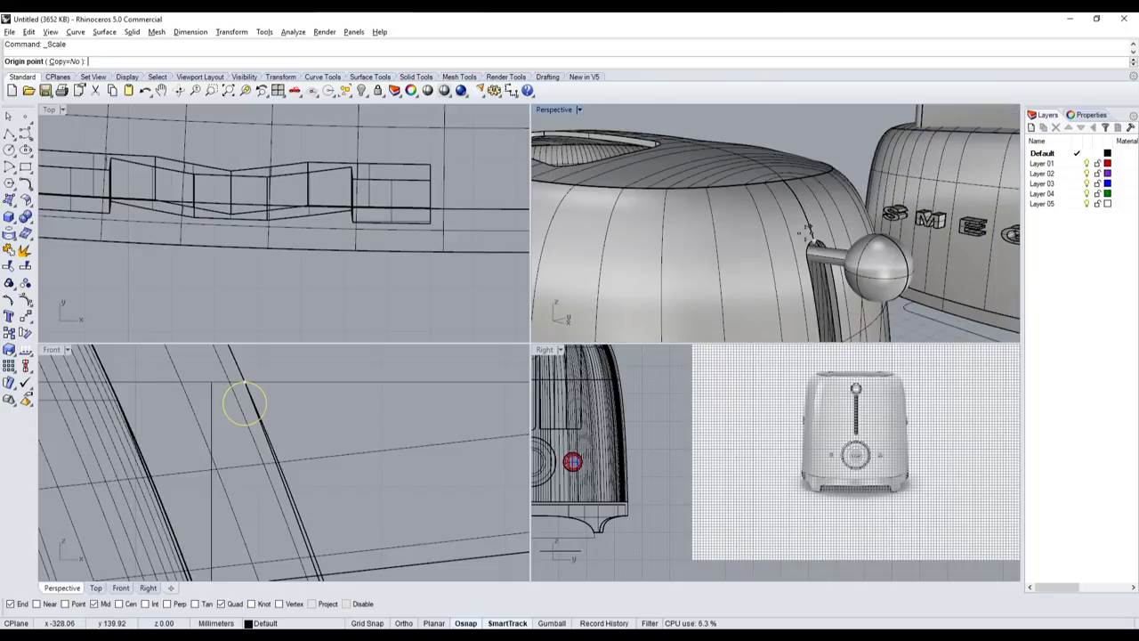
{"action": "scroll", "coordinate": [826, 245], "scroll_direction": "up", "scroll_amount": 3}
{"action": "scroll", "coordinate": [824, 246], "scroll_direction": "up", "scroll_amount": 3}
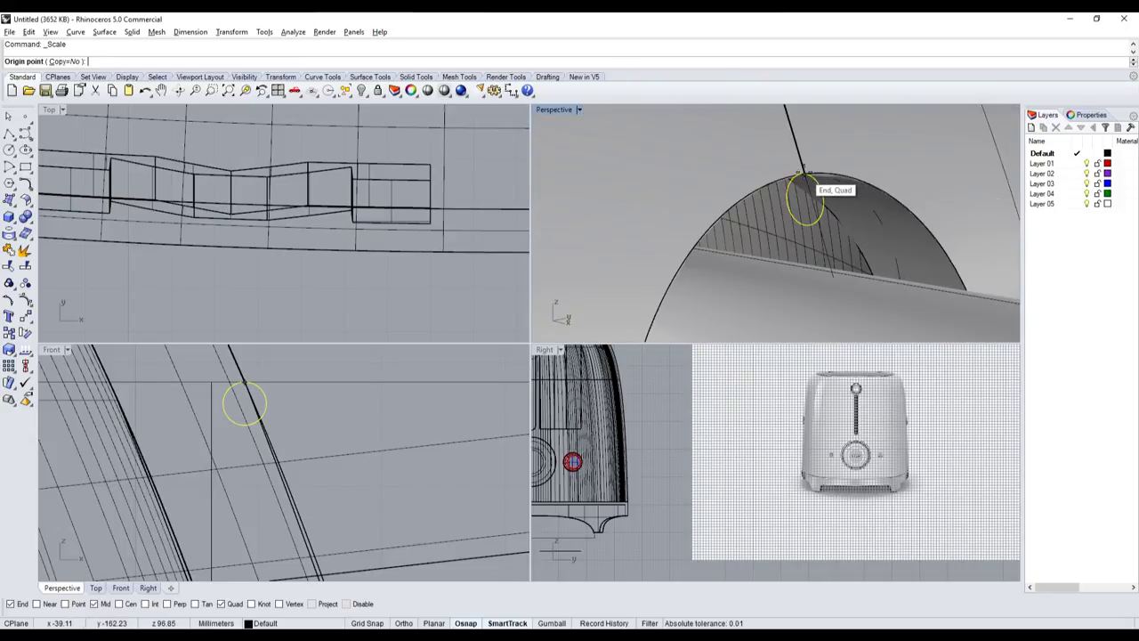
{"action": "left_click", "coordinate": [805, 175]}
{"action": "scroll", "coordinate": [307, 372], "scroll_direction": "down", "scroll_amount": 2}
{"action": "left_click", "coordinate": [279, 507]}
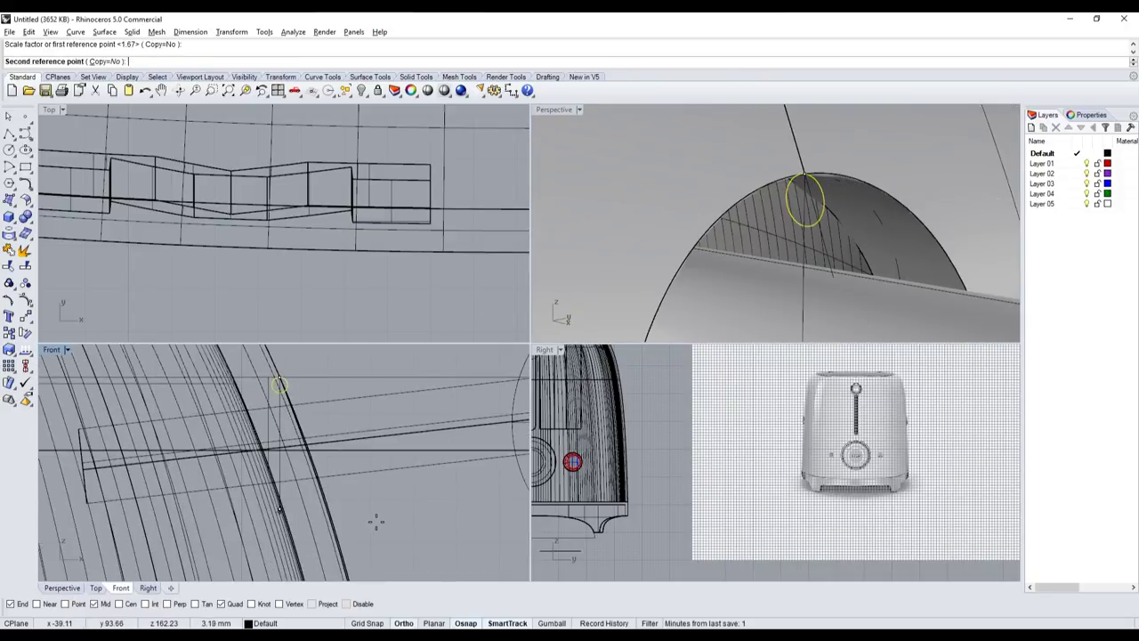
{"action": "scroll", "coordinate": [383, 547], "scroll_direction": "down", "scroll_amount": 3}
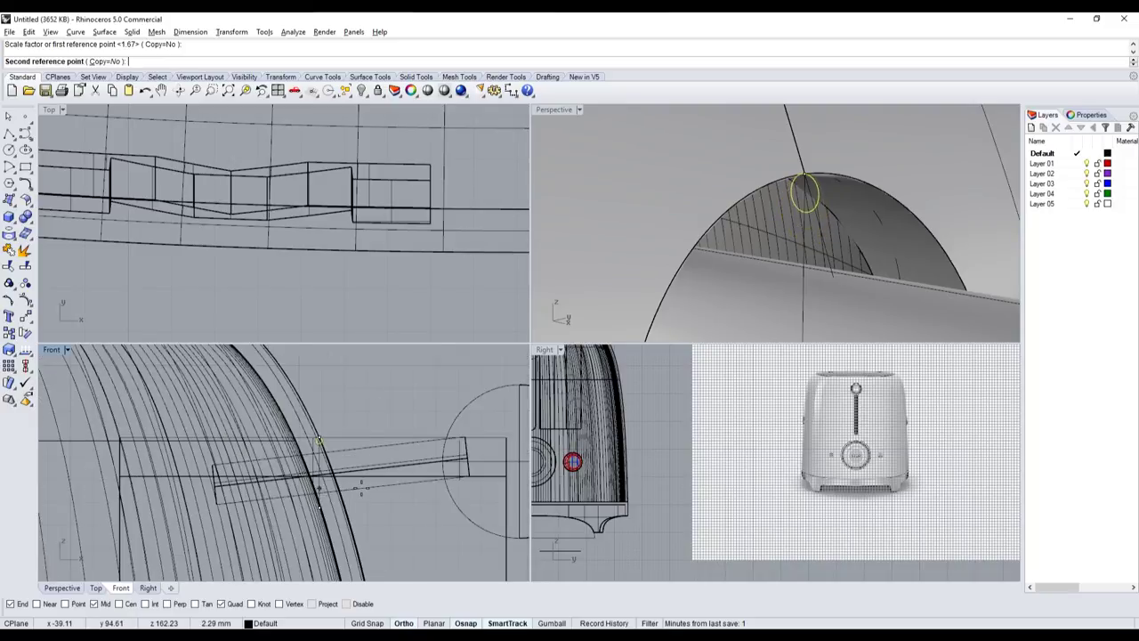
{"action": "scroll", "coordinate": [382, 533], "scroll_direction": "down", "scroll_amount": 2}
{"action": "left_click", "coordinate": [341, 469]}
{"action": "scroll", "coordinate": [685, 212], "scroll_direction": "down", "scroll_amount": 3}
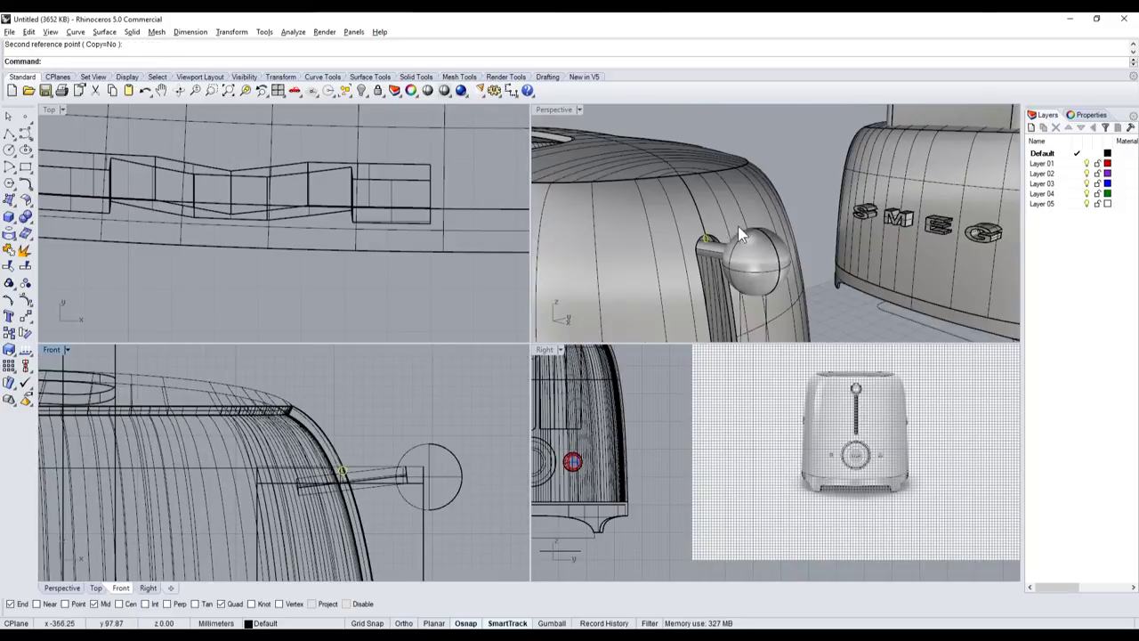
{"action": "double_click", "coordinate": [552, 108]}
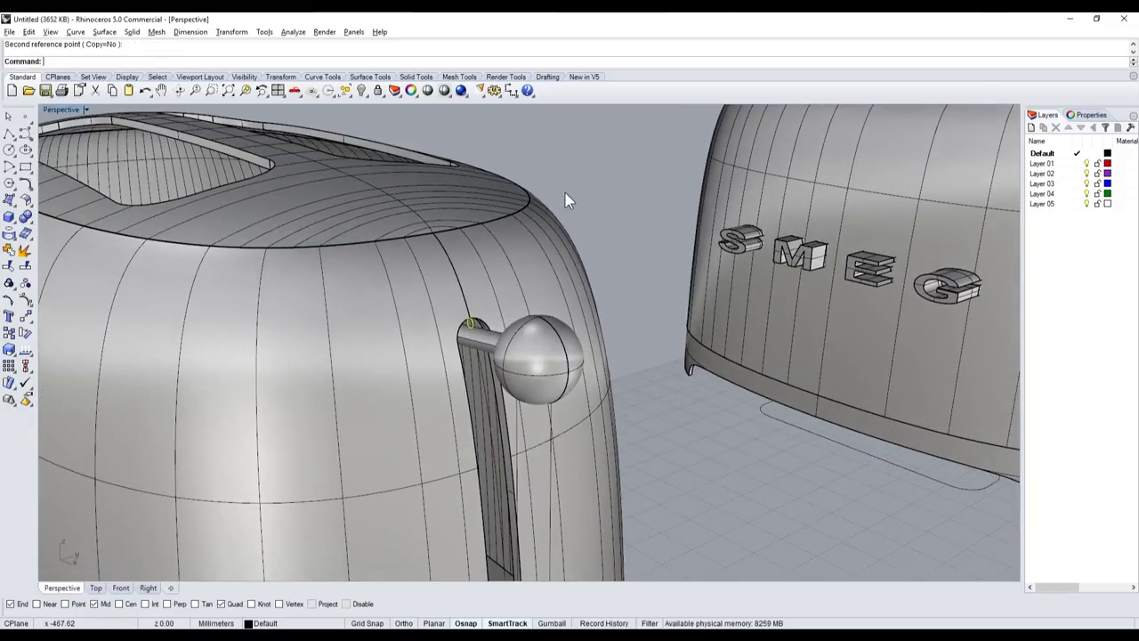
- Sweep the small circle along the lever-slot outline with Sweep1 to form a tube
{"action": "scroll", "coordinate": [472, 328], "scroll_direction": "up", "scroll_amount": 3}
{"action": "left_click", "coordinate": [484, 345]}
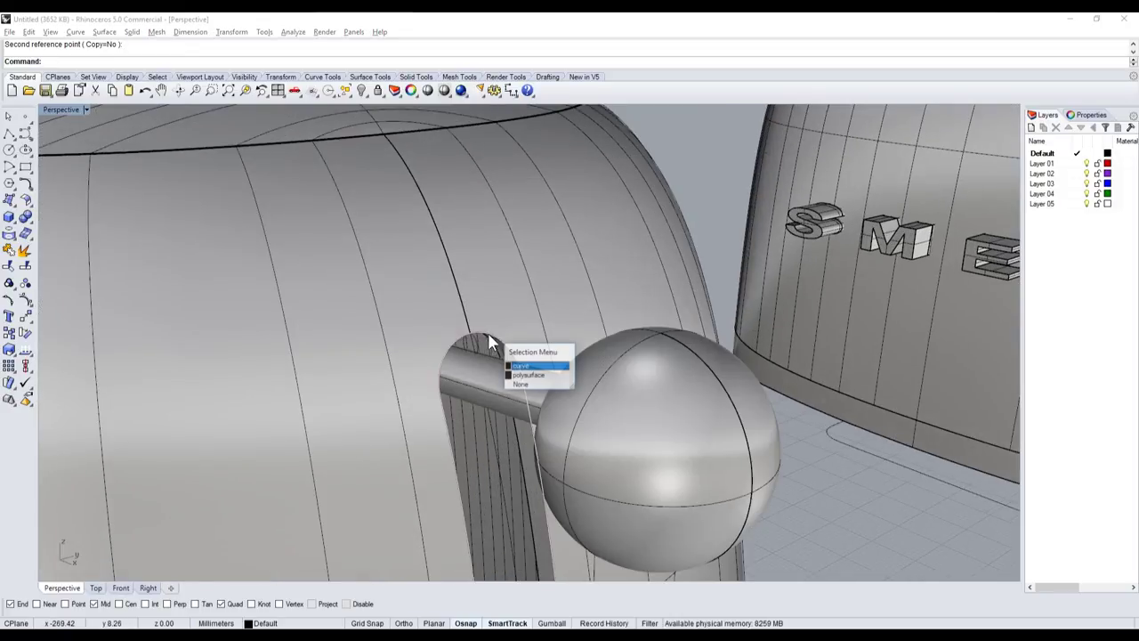
{"action": "left_click", "coordinate": [521, 372]}
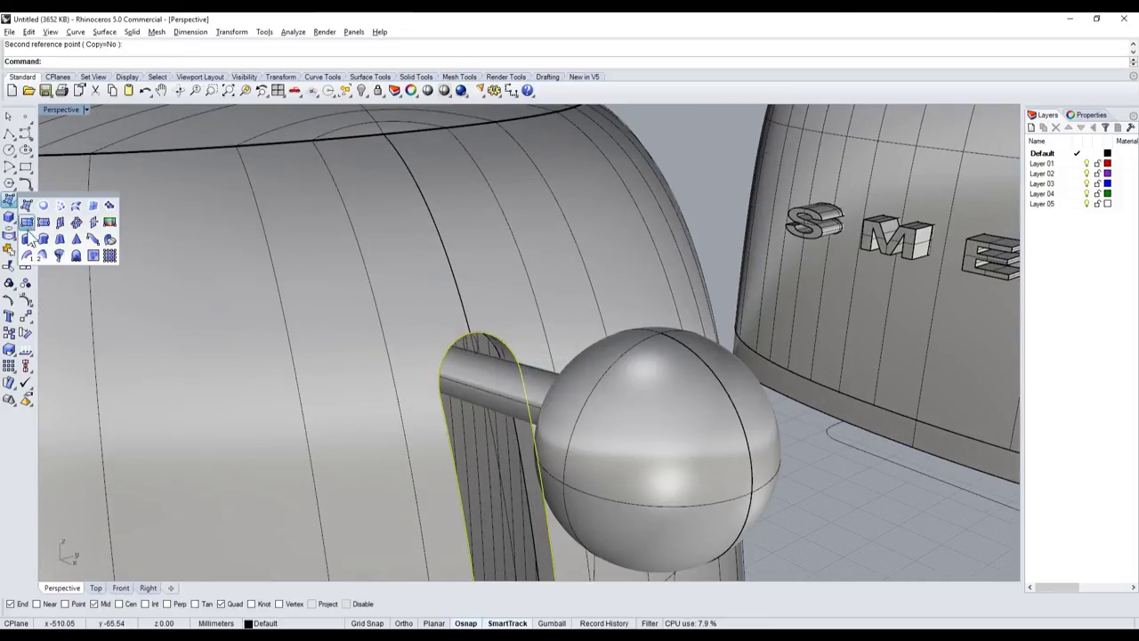
{"action": "left_click", "coordinate": [13, 214]}
{"action": "left_click", "coordinate": [478, 348]}
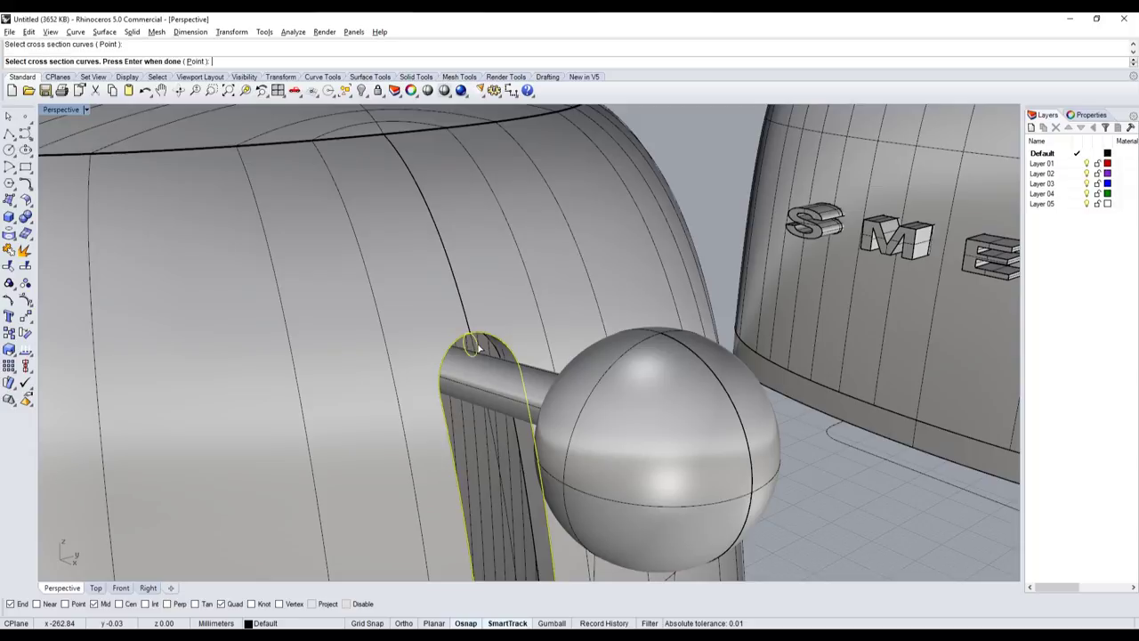
{"action": "key", "text": "Return"}
{"action": "key", "text": "Return"}
{"action": "left_click", "coordinate": [501, 394]}
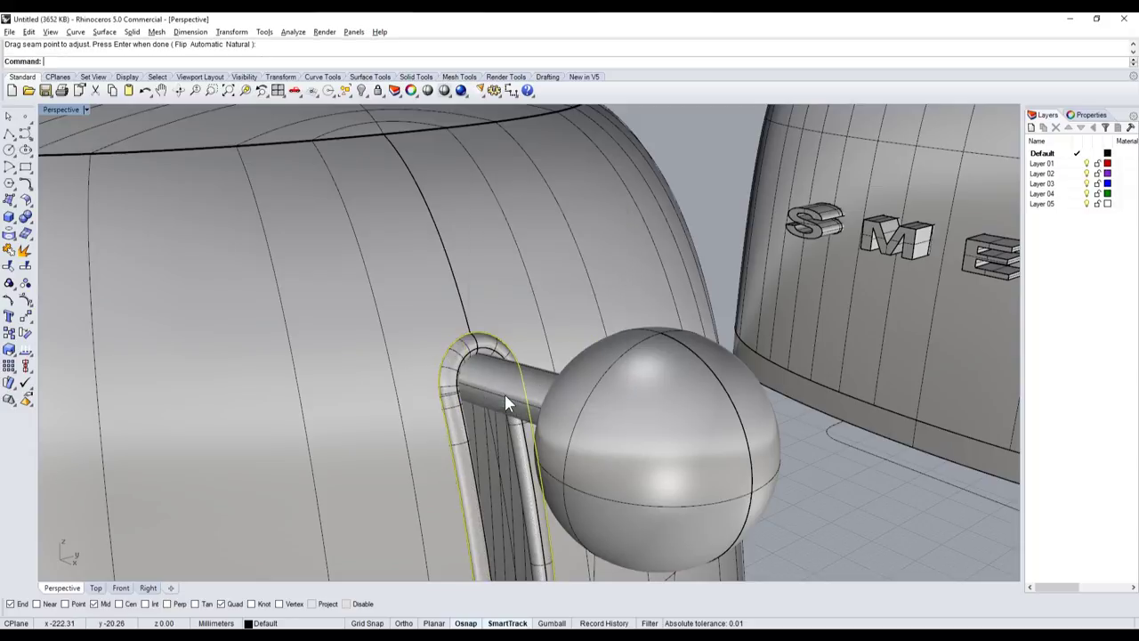
- Orbit toward the toaster front and preview the new slot rim fully shaded
{"action": "scroll", "coordinate": [505, 395], "scroll_direction": "down", "scroll_amount": 5}
{"action": "right_click_drag", "start_coordinate": [550, 299], "coordinate": [540, 411]}
{"action": "scroll", "coordinate": [540, 411], "scroll_direction": "up", "scroll_amount": 5}
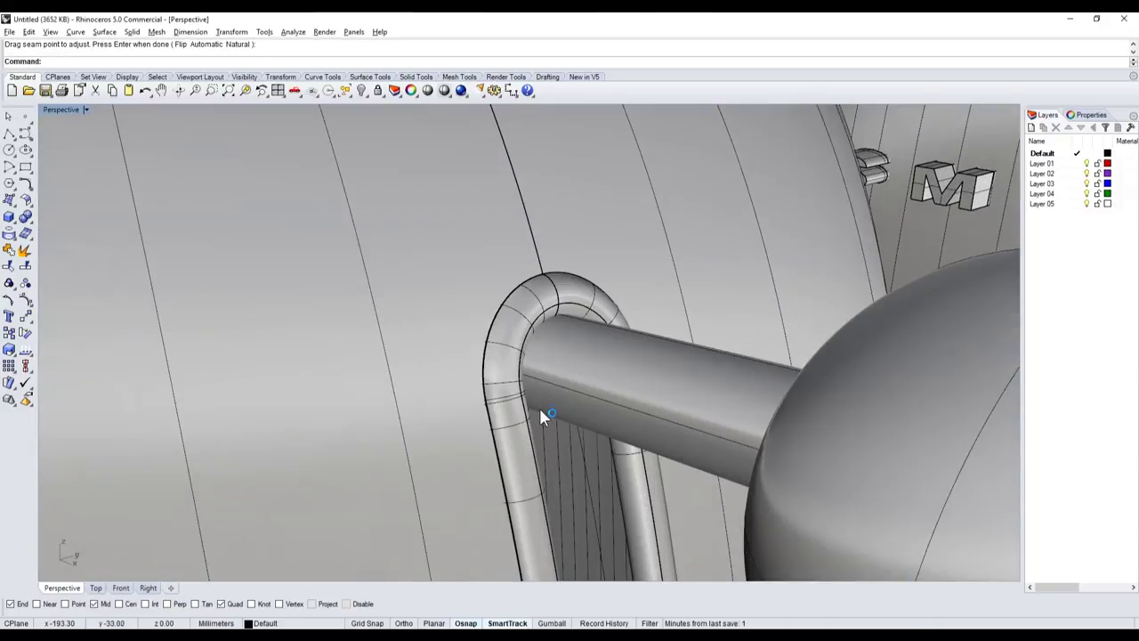
{"action": "left_click", "coordinate": [428, 89]}
{"action": "right_click_drag", "start_coordinate": [498, 311], "coordinate": [427, 374]}
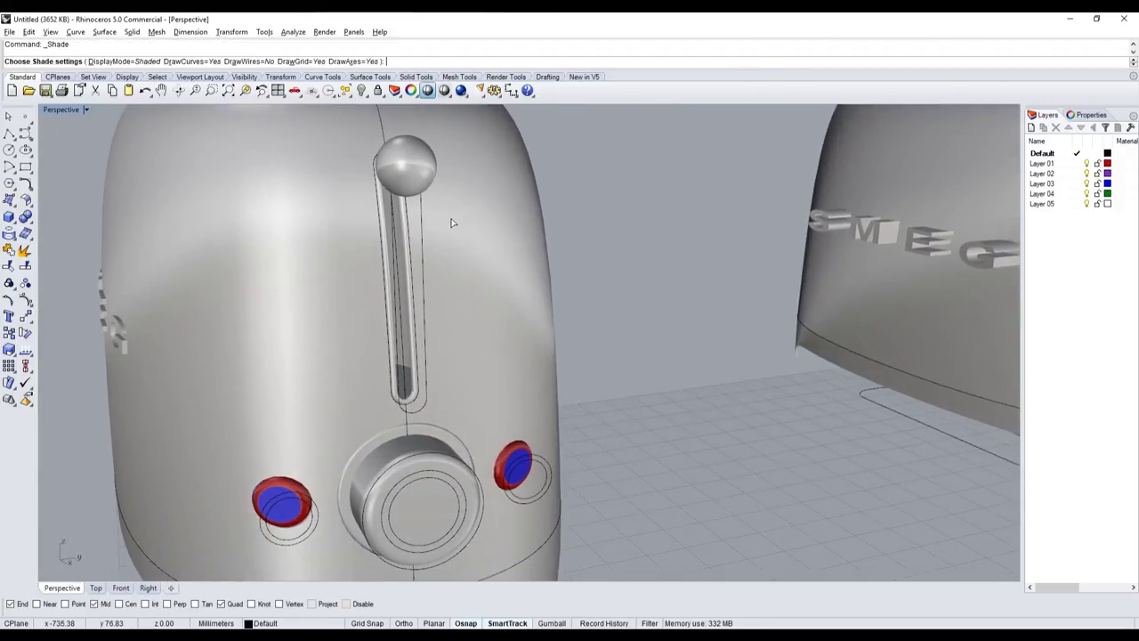
- Shift the slot rail slightly left in the Front view
{"action": "scroll", "coordinate": [414, 406], "scroll_direction": "up", "scroll_amount": 4}
{"action": "scroll", "coordinate": [414, 406], "scroll_direction": "up", "scroll_amount": 2}
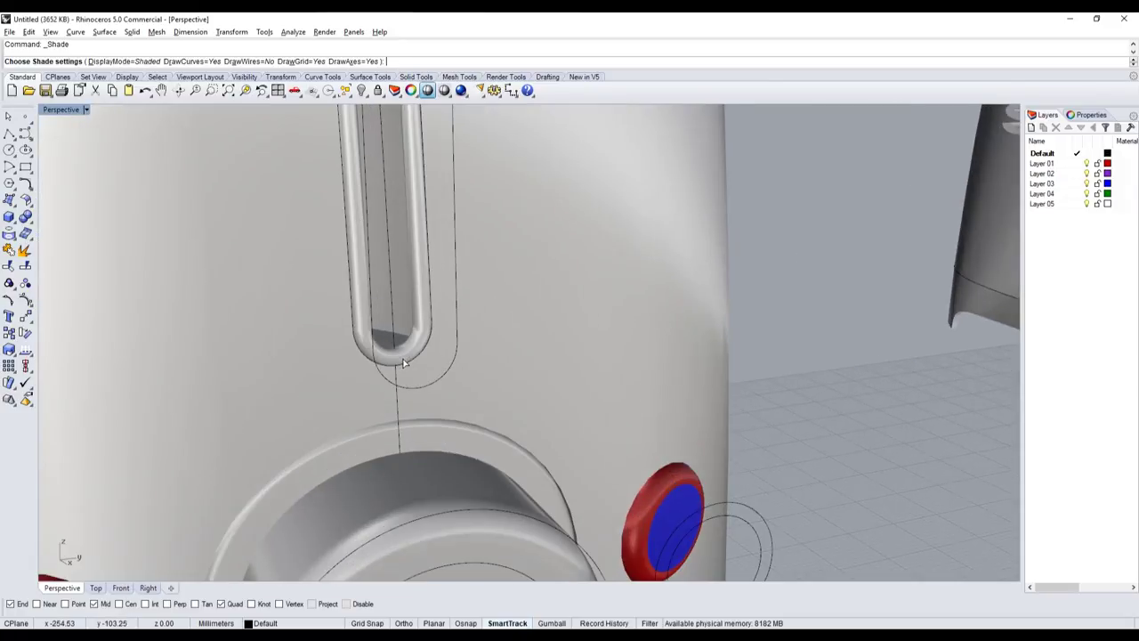
{"action": "left_click", "coordinate": [406, 355]}
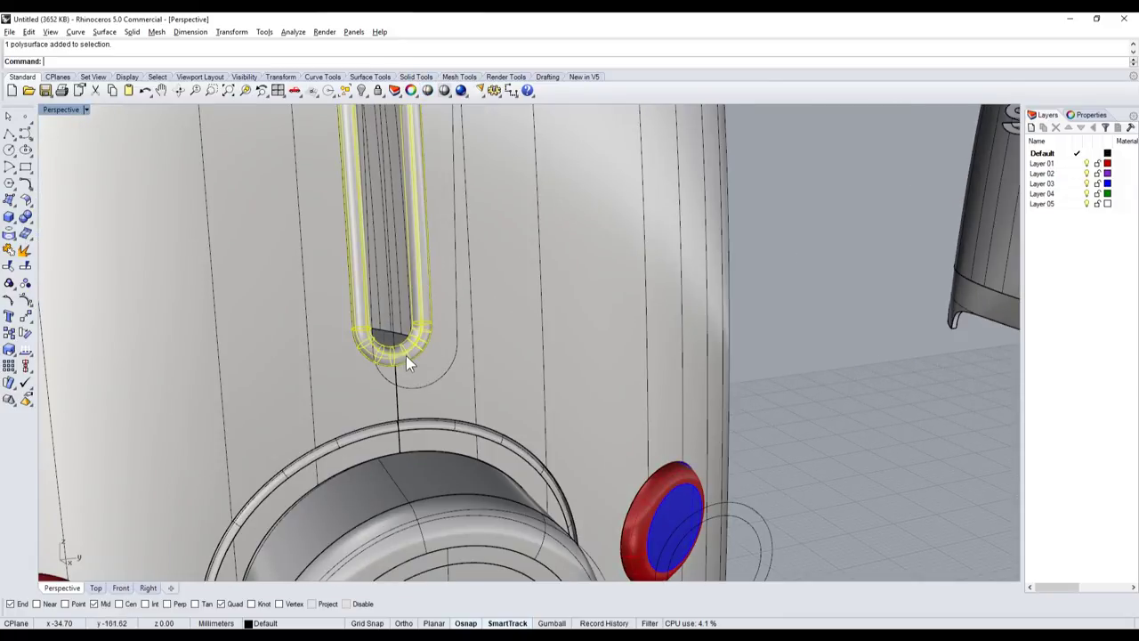
{"action": "double_click", "coordinate": [55, 110]}
{"action": "scroll", "coordinate": [332, 508], "scroll_direction": "up", "scroll_amount": 2}
{"action": "scroll", "coordinate": [371, 484], "scroll_direction": "up", "scroll_amount": 2}
{"action": "scroll", "coordinate": [372, 452], "scroll_direction": "up", "scroll_amount": 2}
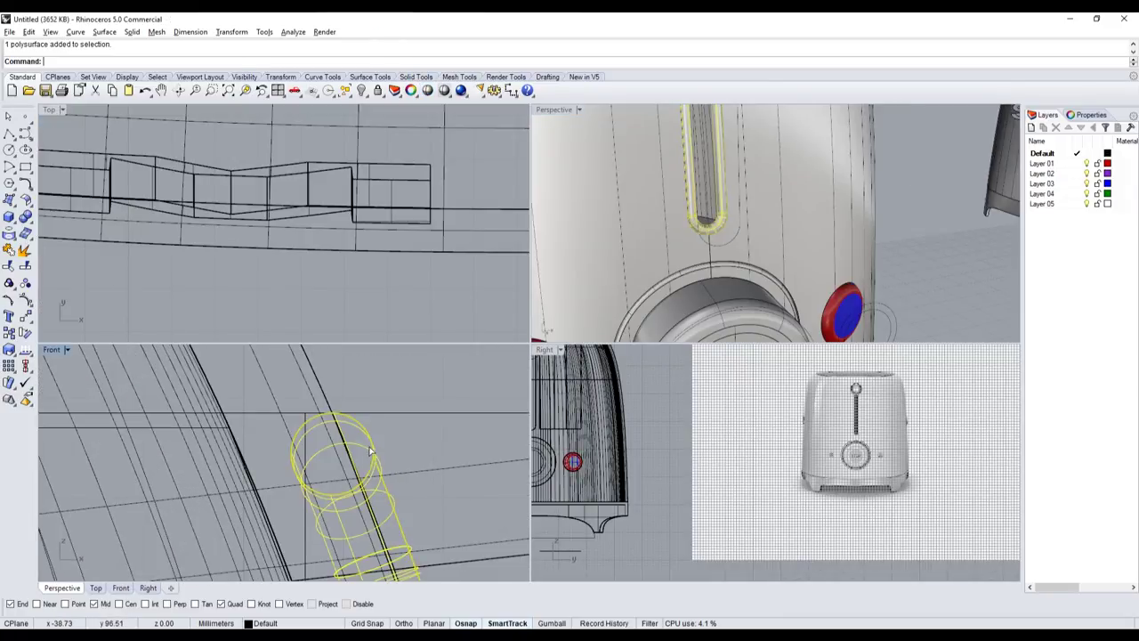
{"action": "left_click_drag", "start_coordinate": [371, 452], "coordinate": [344, 452]}
{"action": "left_click", "coordinate": [902, 224]}
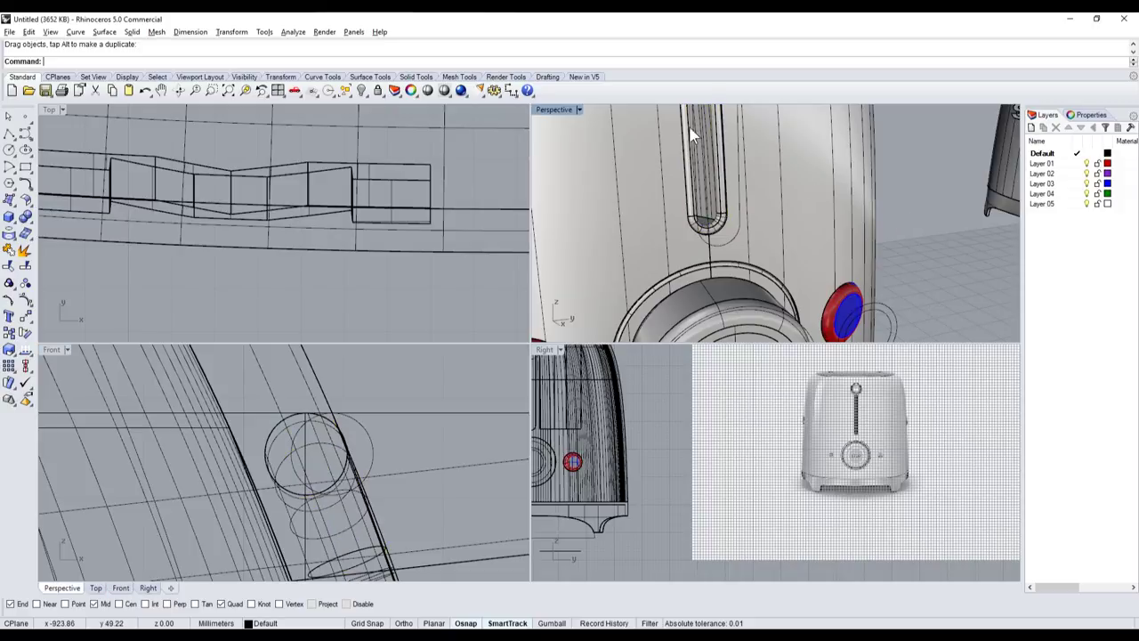
- Maximise Perspective and inspect the lever and its knob in a shaded preview
{"action": "double_click", "coordinate": [573, 110]}
{"action": "left_click", "coordinate": [427, 90]}
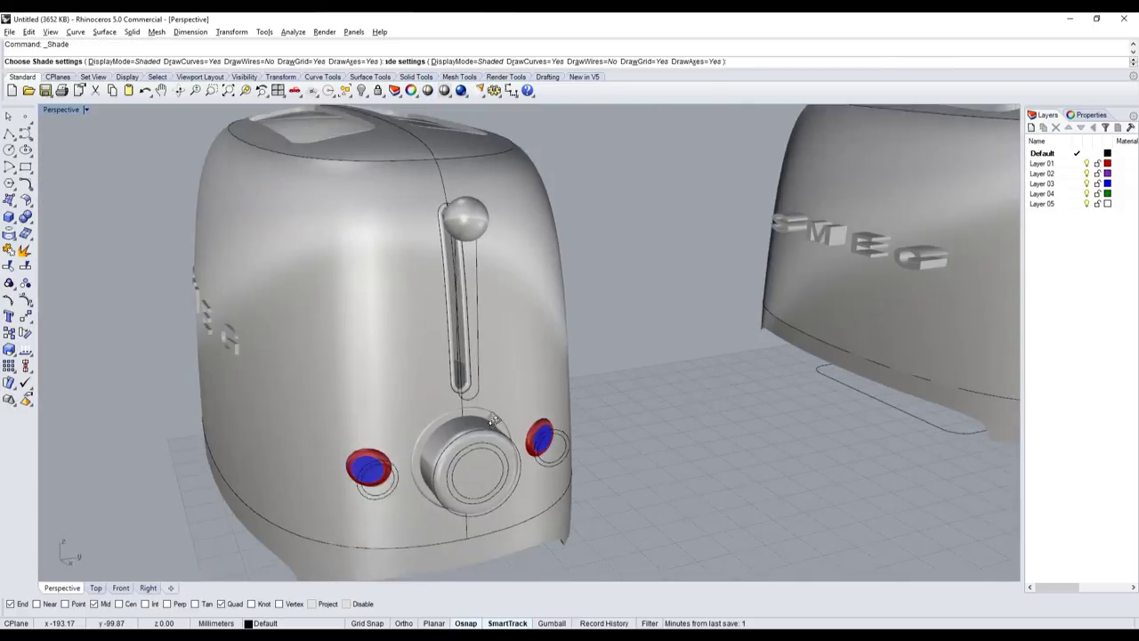
{"action": "scroll", "coordinate": [699, 178], "scroll_direction": "up", "scroll_amount": 5}
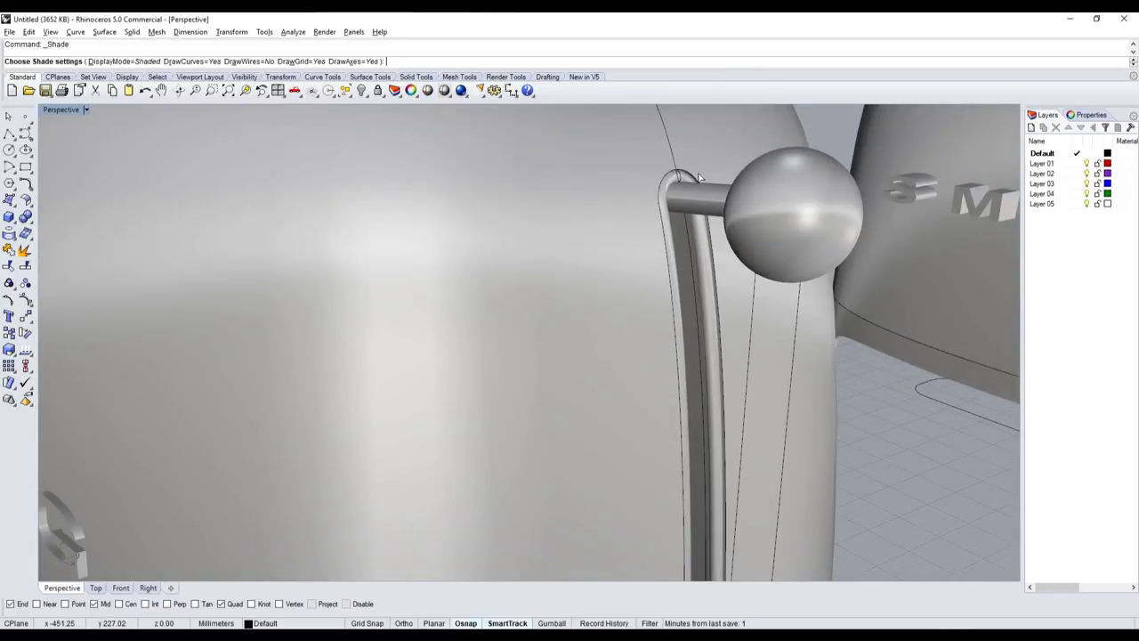
{"action": "right_click_drag", "start_coordinate": [699, 178], "coordinate": [703, 187]}
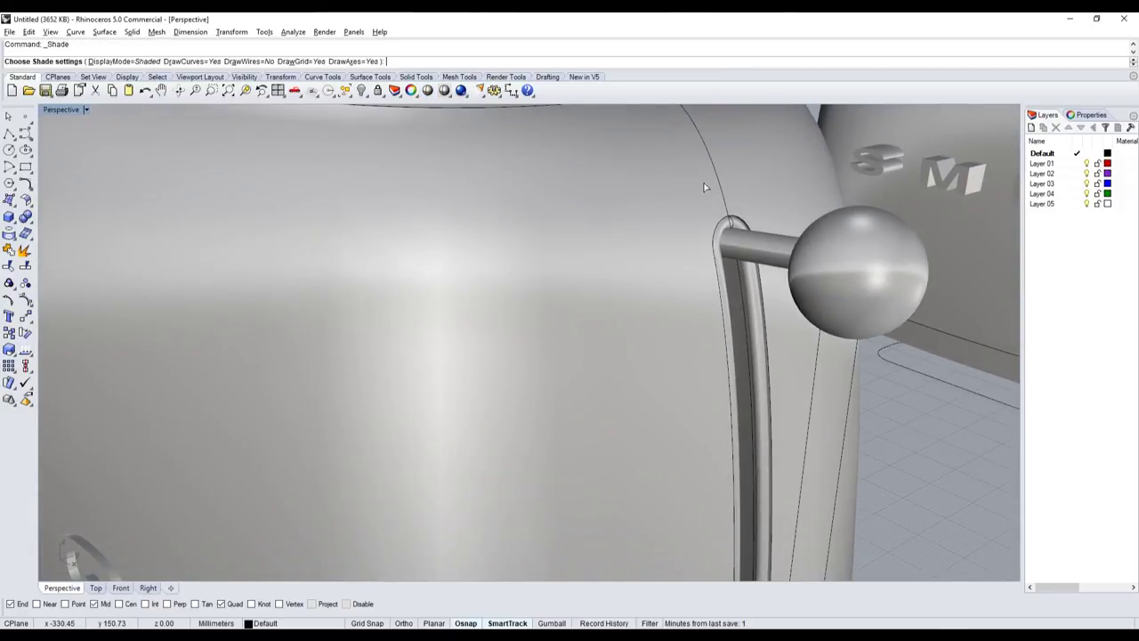
{"action": "mouse_move", "coordinate": [740, 280]}
{"action": "right_mouse_down"}
{"action": "mouse_move", "coordinate": [678, 282]}
{"action": "mouse_move", "coordinate": [739, 261]}
{"action": "mouse_move", "coordinate": [697, 271]}
{"action": "mouse_move", "coordinate": [676, 226]}
{"action": "mouse_move", "coordinate": [706, 268]}
{"action": "right_mouse_up"}
{"action": "scroll", "coordinate": [707, 268], "scroll_direction": "up", "scroll_amount": 5}
{"action": "scroll", "coordinate": [561, 246], "scroll_direction": "down", "scroll_amount": 1}
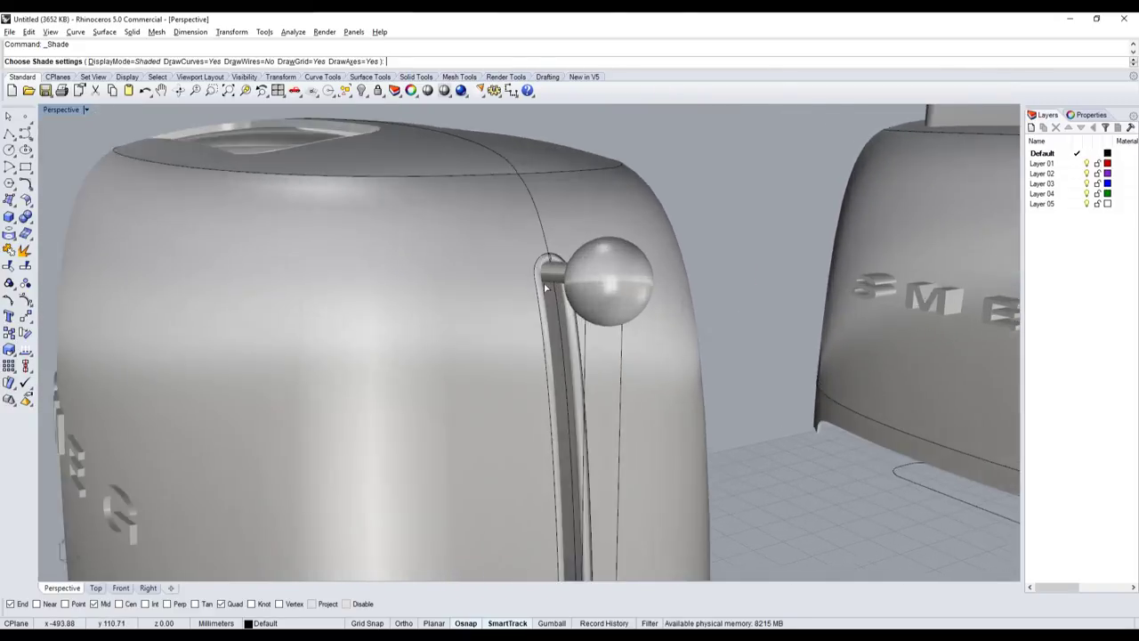
{"action": "scroll", "coordinate": [560, 247], "scroll_direction": "up", "scroll_amount": 5}
{"action": "scroll", "coordinate": [561, 246], "scroll_direction": "down", "scroll_amount": 3}
{"action": "scroll", "coordinate": [526, 264], "scroll_direction": "down", "scroll_amount": 2}
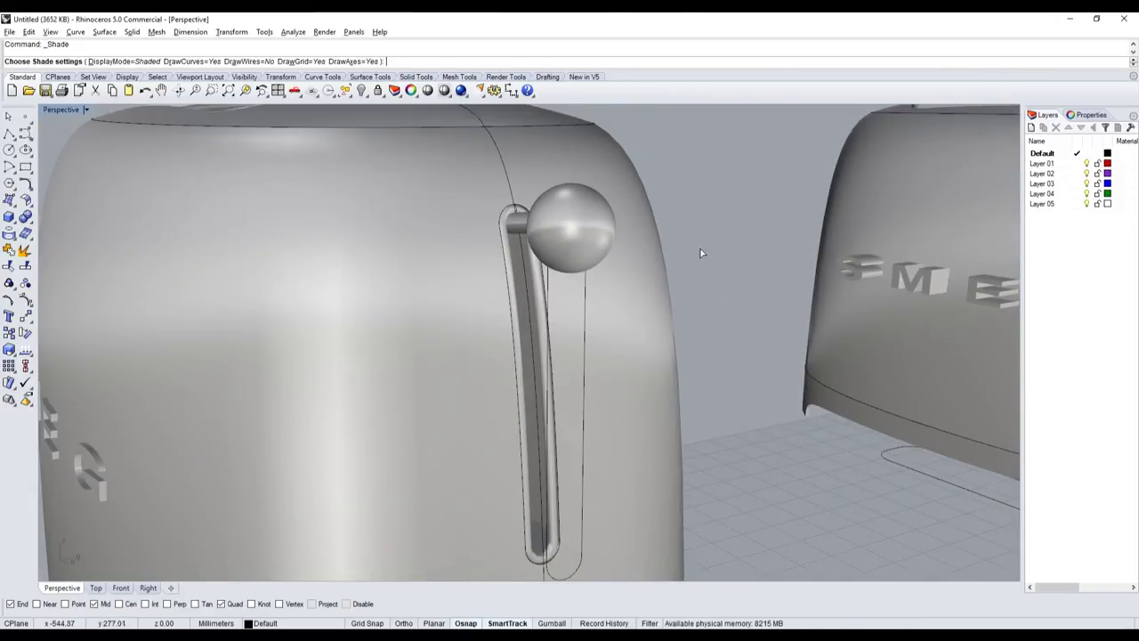
{"action": "key", "text": "Return"}
{"action": "scroll", "coordinate": [570, 258], "scroll_direction": "down", "scroll_amount": 4}
{"action": "scroll", "coordinate": [532, 253], "scroll_direction": "up", "scroll_amount": 3}
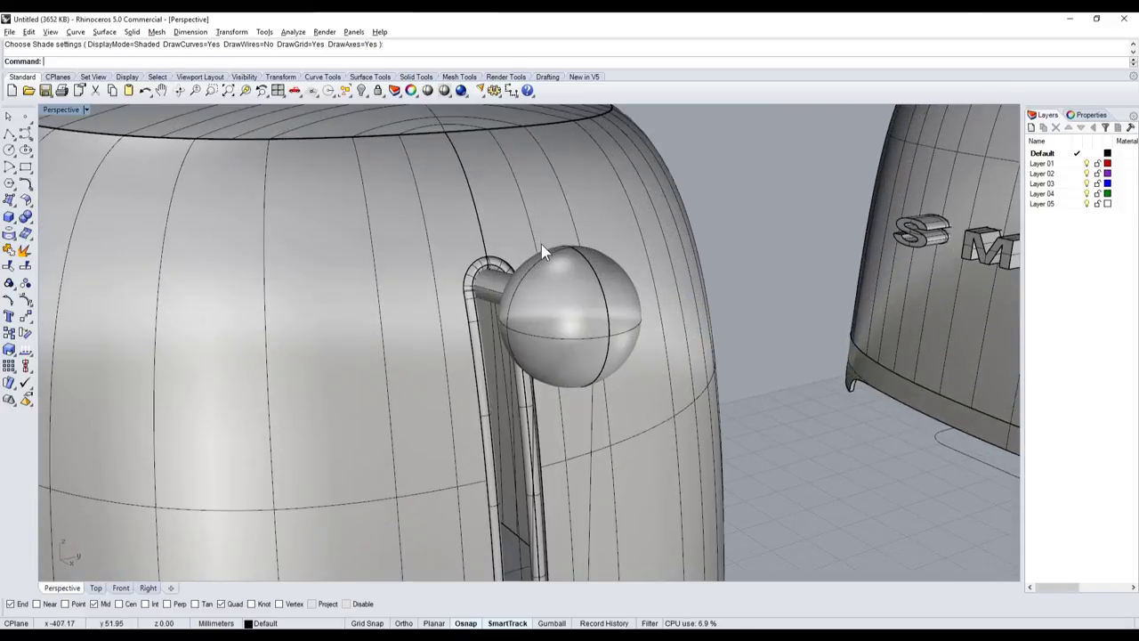
{"action": "scroll", "coordinate": [458, 258], "scroll_direction": "down", "scroll_amount": 4}
{"action": "scroll", "coordinate": [490, 262], "scroll_direction": "up", "scroll_amount": 2}
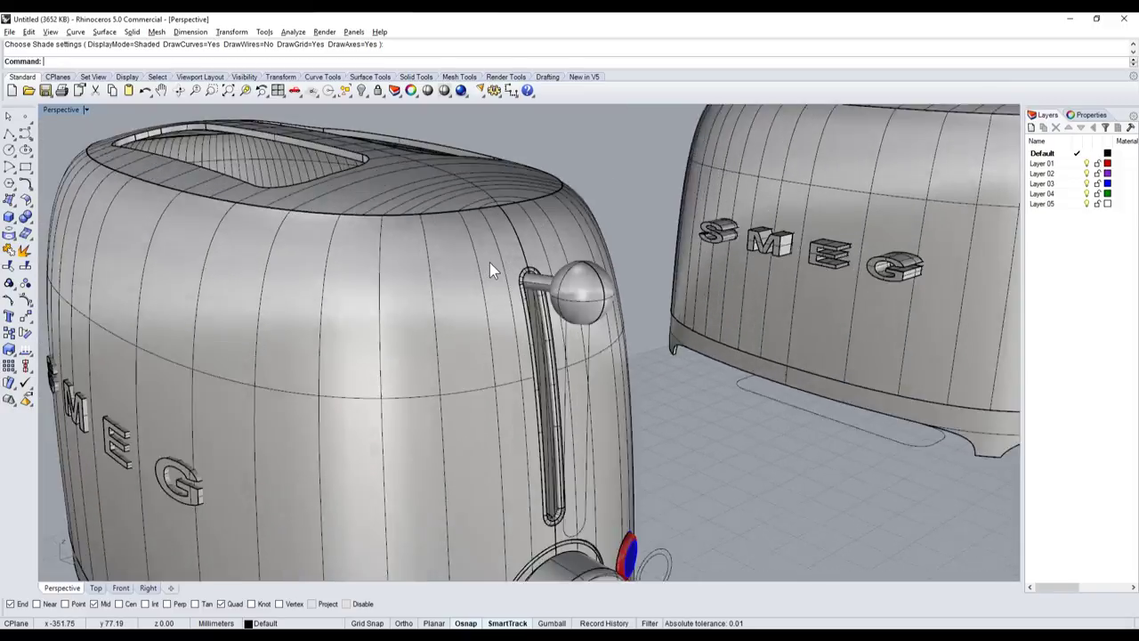
{"action": "scroll", "coordinate": [685, 327], "scroll_direction": "up", "scroll_amount": 3}
{"action": "scroll", "coordinate": [669, 321], "scroll_direction": "up", "scroll_amount": 2}
{"action": "scroll", "coordinate": [458, 281], "scroll_direction": "down", "scroll_amount": 3}
{"action": "scroll", "coordinate": [459, 281], "scroll_direction": "down", "scroll_amount": 2}
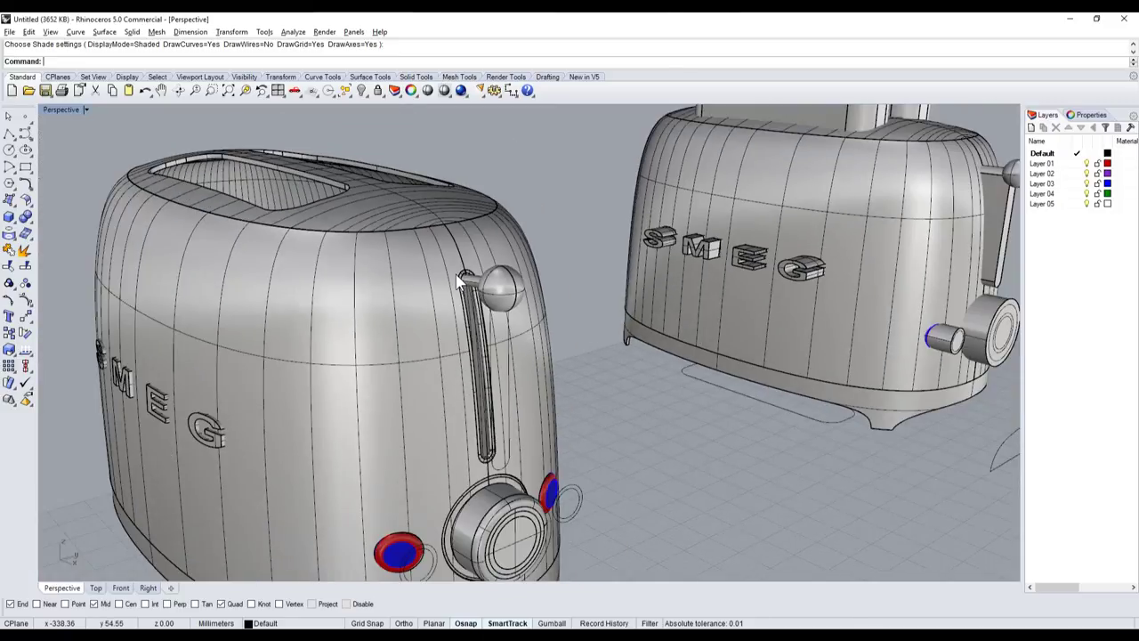
{"action": "scroll", "coordinate": [523, 280], "scroll_direction": "down", "scroll_amount": 3}
- Orbit and zoom to view both toasters from the front
{"action": "right_click_drag", "start_coordinate": [503, 242], "coordinate": [474, 260]}
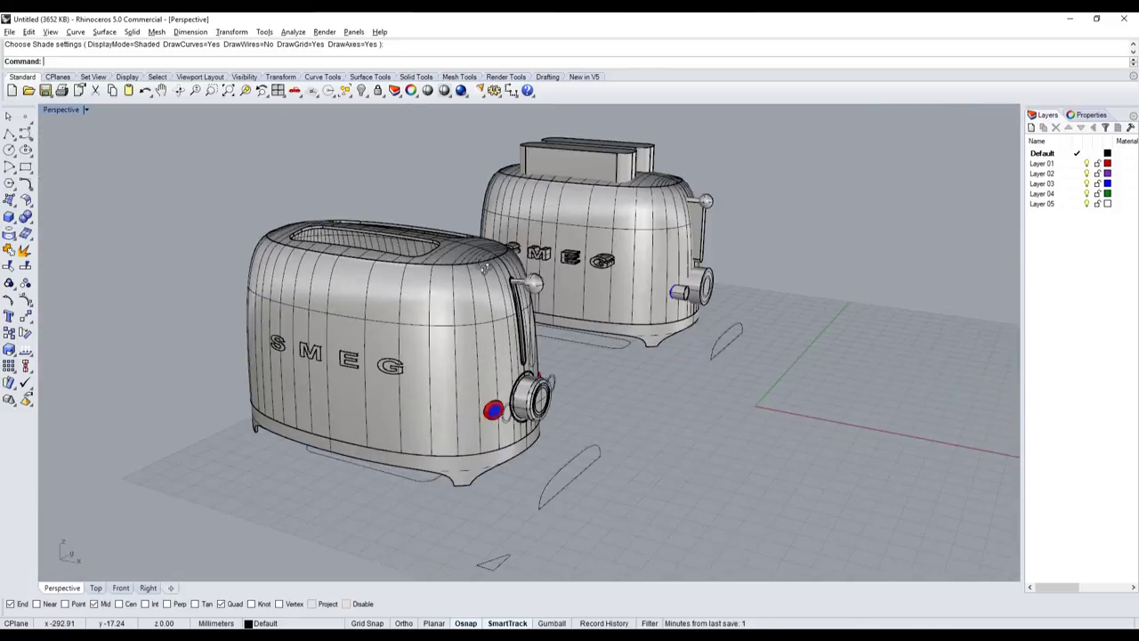
{"action": "scroll", "coordinate": [270, 277], "scroll_direction": "up", "scroll_amount": 1}
{"action": "scroll", "coordinate": [222, 339], "scroll_direction": "up", "scroll_amount": 2}
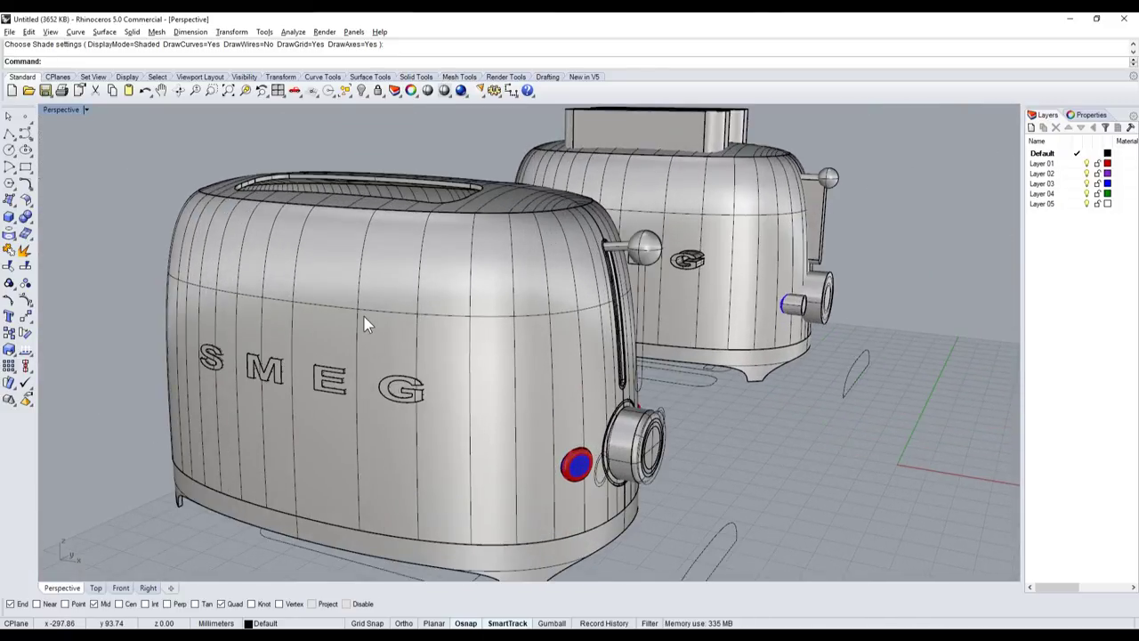
{"action": "scroll", "coordinate": [611, 338], "scroll_direction": "up", "scroll_amount": 2}
{"action": "scroll", "coordinate": [599, 375], "scroll_direction": "up", "scroll_amount": 2}
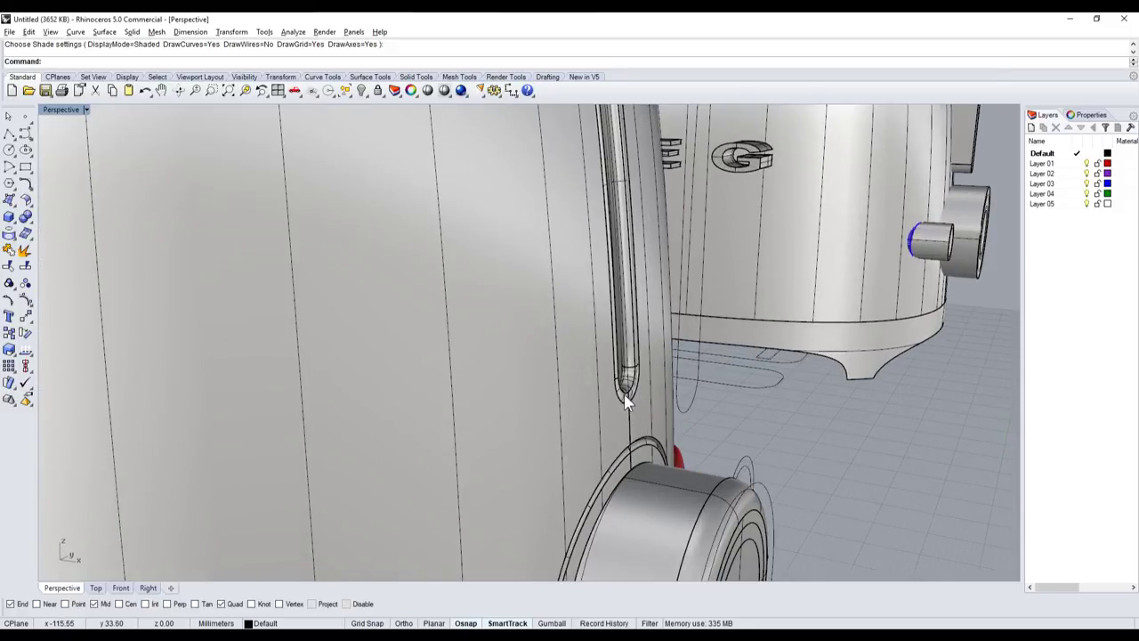
{"action": "scroll", "coordinate": [652, 374], "scroll_direction": "down", "scroll_amount": 3}
{"action": "scroll", "coordinate": [644, 378], "scroll_direction": "up", "scroll_amount": 1}
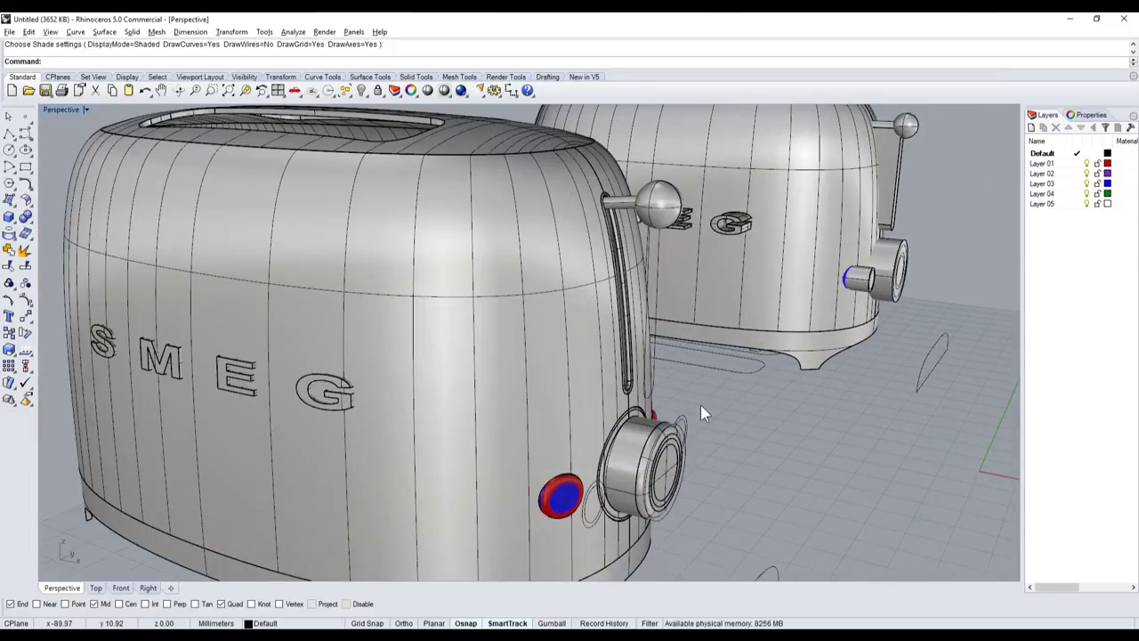
{"action": "scroll", "coordinate": [676, 374], "scroll_direction": "down", "scroll_amount": 2}
{"action": "scroll", "coordinate": [623, 427], "scroll_direction": "up", "scroll_amount": 1}
{"action": "scroll", "coordinate": [600, 407], "scroll_direction": "down", "scroll_amount": 2}
{"action": "scroll", "coordinate": [603, 427], "scroll_direction": "up", "scroll_amount": 2}
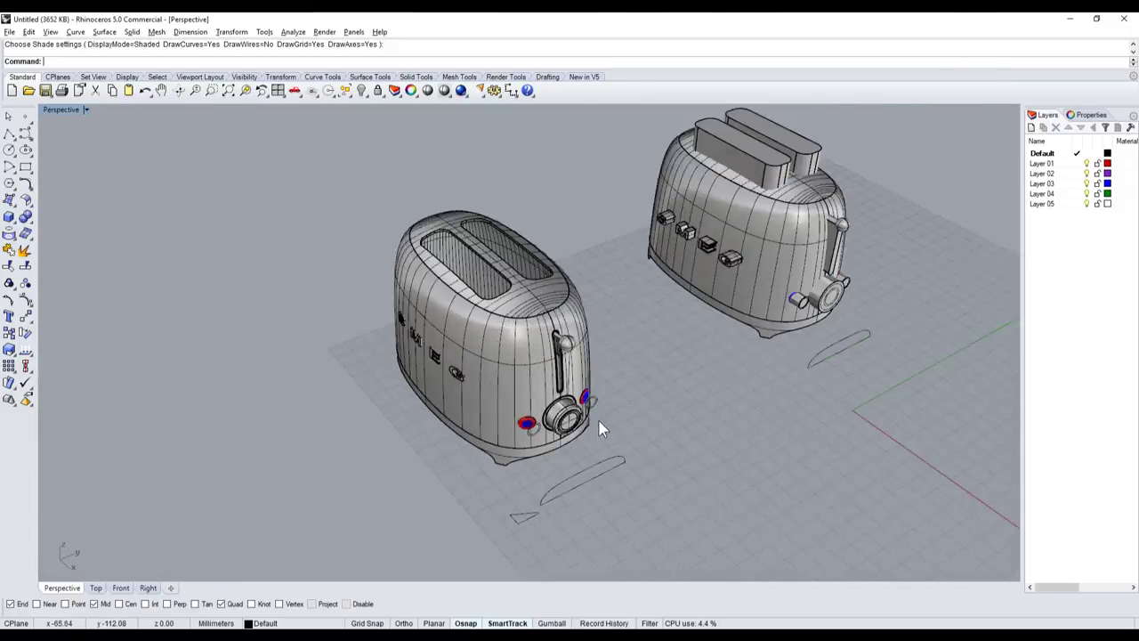
{"action": "scroll", "coordinate": [534, 436], "scroll_direction": "up", "scroll_amount": 4}
{"action": "scroll", "coordinate": [514, 374], "scroll_direction": "up", "scroll_amount": 2}
- Select the front dial knob and inspect the toaster from below and overhead
{"action": "left_click", "coordinate": [524, 332]}
{"action": "scroll", "coordinate": [534, 331], "scroll_direction": "down", "scroll_amount": 3}
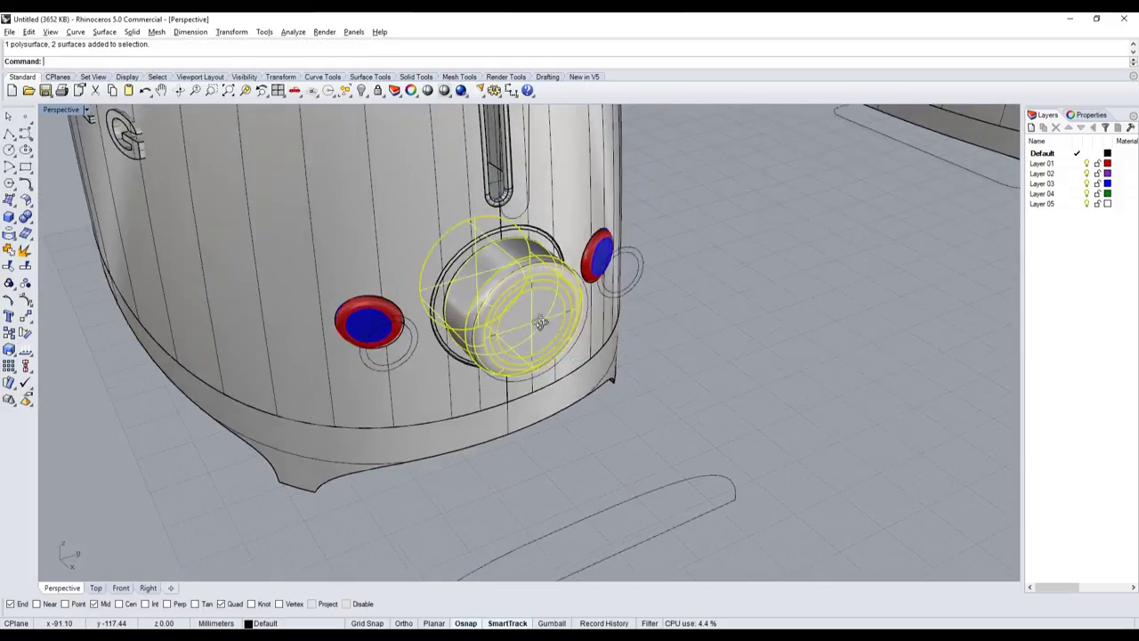
{"action": "scroll", "coordinate": [559, 325], "scroll_direction": "up", "scroll_amount": 1}
{"action": "scroll", "coordinate": [559, 325], "scroll_direction": "down", "scroll_amount": 4}
{"action": "right_click_drag", "start_coordinate": [559, 325], "coordinate": [564, 263]}
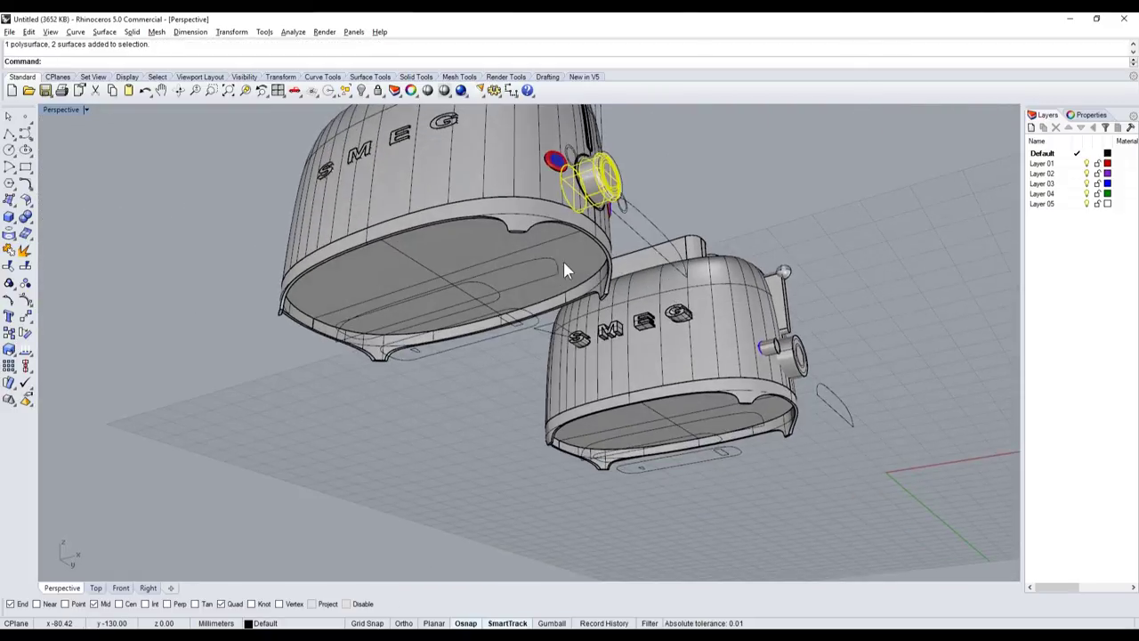
{"action": "mouse_move", "coordinate": [473, 287]}
{"action": "right_mouse_down"}
{"action": "mouse_move", "coordinate": [481, 234]}
{"action": "mouse_move", "coordinate": [497, 276]}
{"action": "right_mouse_up"}
{"action": "scroll", "coordinate": [481, 234], "scroll_direction": "up", "scroll_amount": 2}
{"action": "scroll", "coordinate": [480, 234], "scroll_direction": "up", "scroll_amount": 2}
{"action": "scroll", "coordinate": [485, 238], "scroll_direction": "down", "scroll_amount": 2}
{"action": "scroll", "coordinate": [505, 264], "scroll_direction": "up", "scroll_amount": 2}
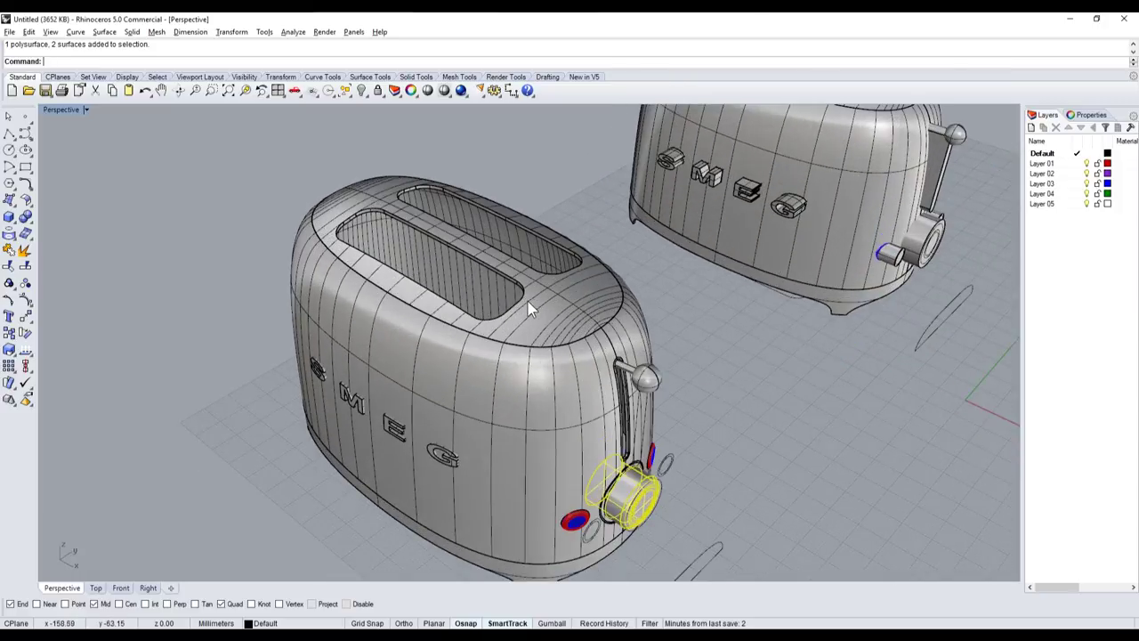
{"action": "left_click", "coordinate": [751, 472]}
{"action": "scroll", "coordinate": [751, 473], "scroll_direction": "down", "scroll_amount": 4}
{"action": "scroll", "coordinate": [322, 194], "scroll_direction": "down", "scroll_amount": 1}
- Move all parts of both toasters onto the Default layer
{"action": "left_click_drag", "start_coordinate": [322, 194], "coordinate": [803, 456]}
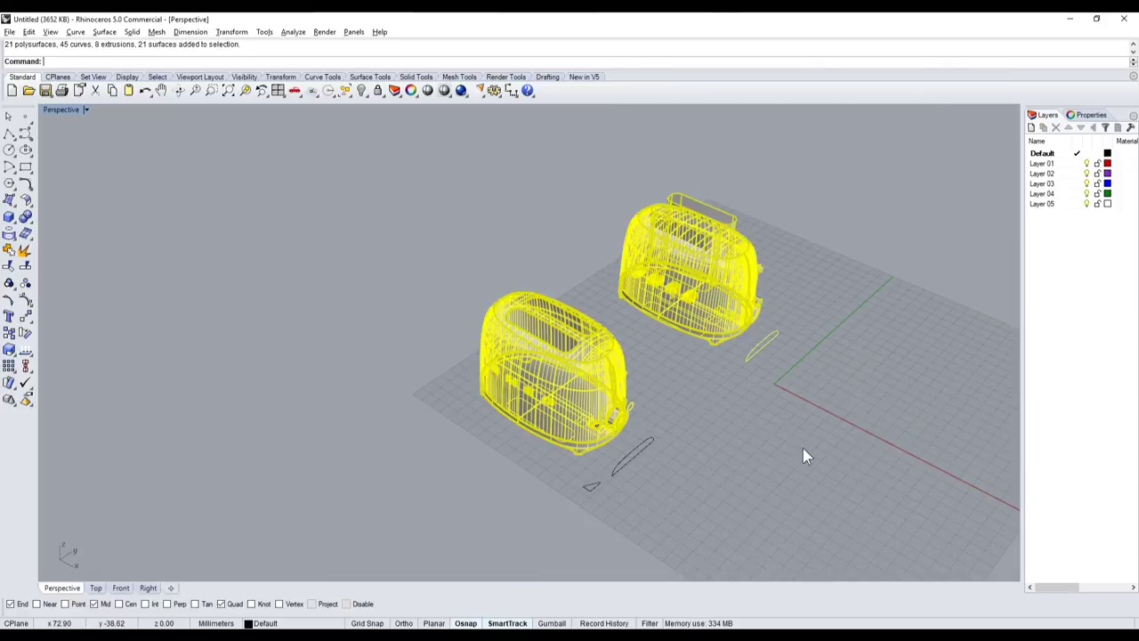
{"action": "left_click", "coordinate": [400, 93]}
{"action": "left_click", "coordinate": [394, 113]}
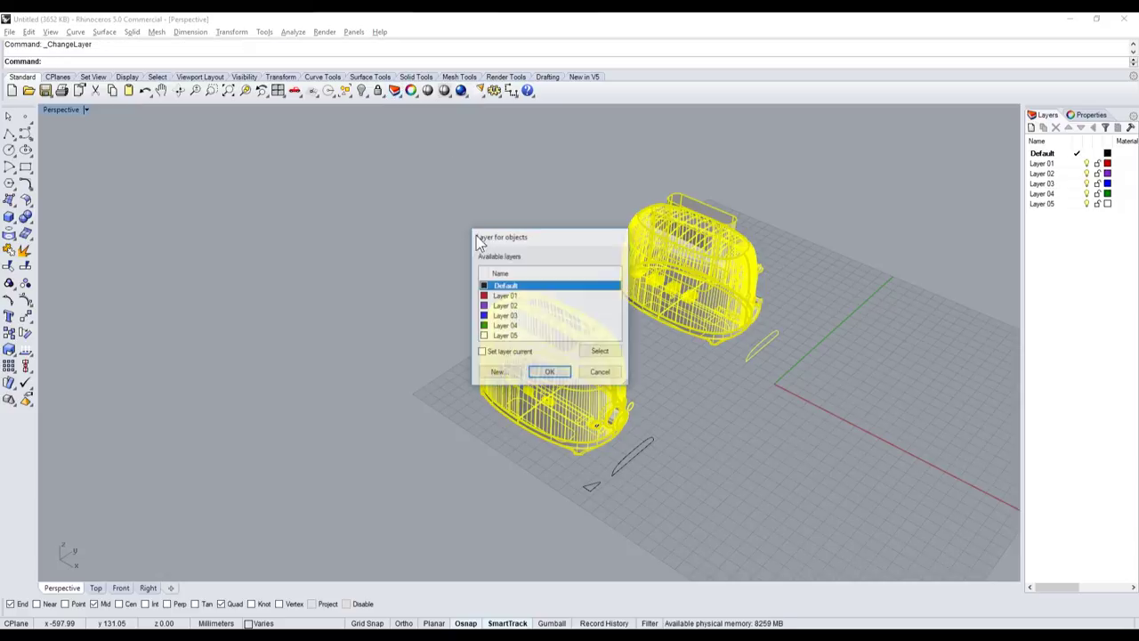
{"action": "double_click", "coordinate": [523, 285]}
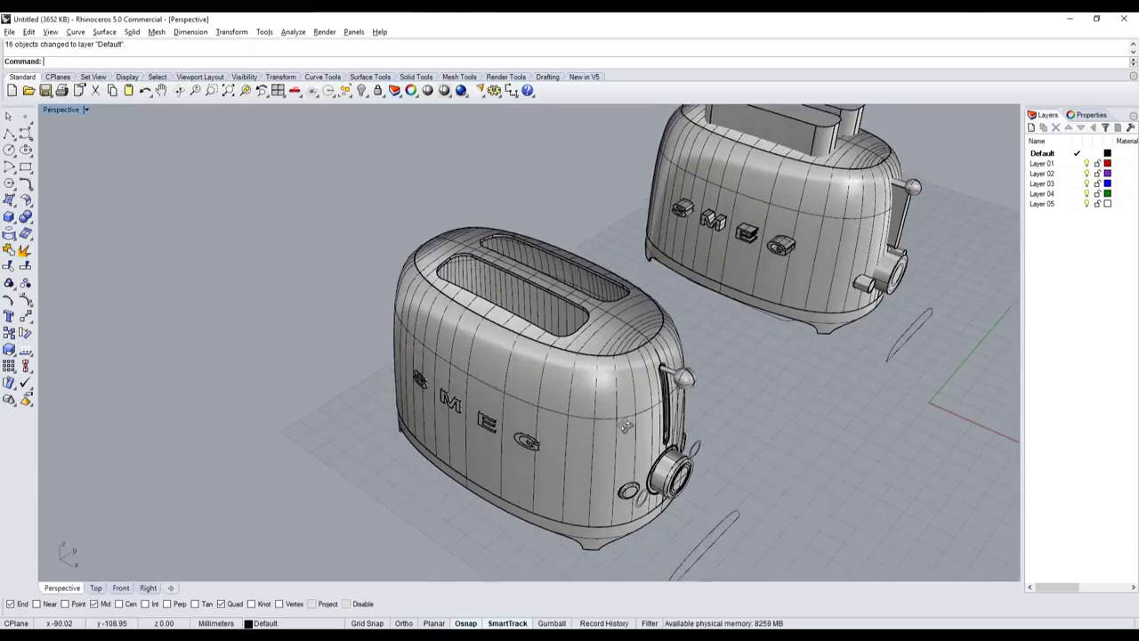
- Restore the four-view layout of Top, Perspective, Front and Right, viewing both toasters from above
{"action": "right_click_drag", "start_coordinate": [620, 298], "coordinate": [401, 235]}
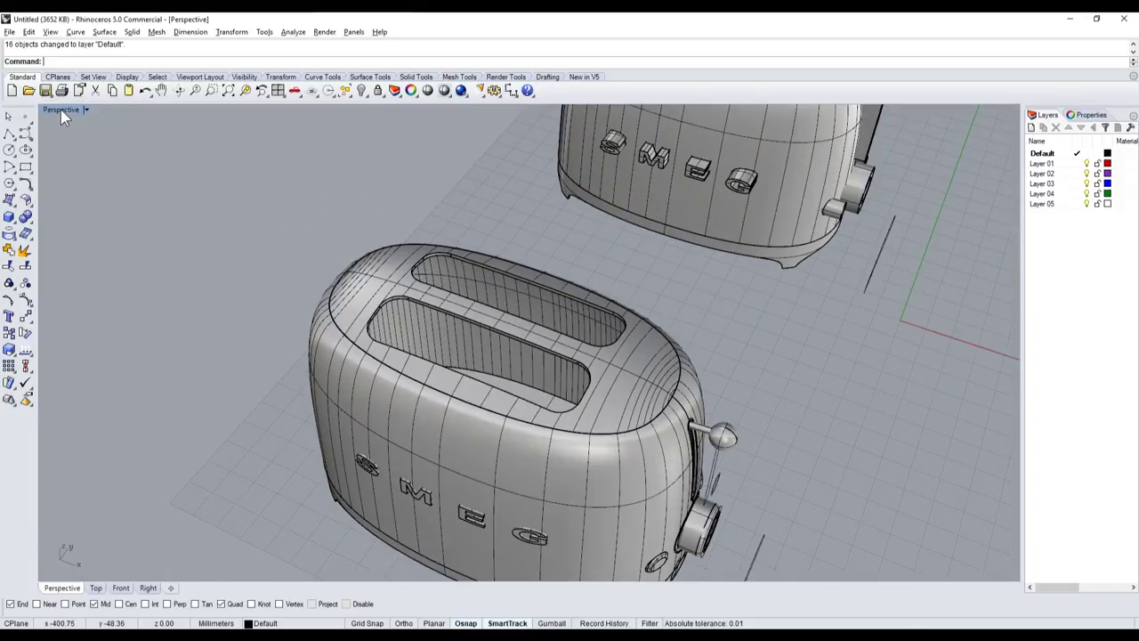
{"action": "double_click", "coordinate": [60, 110]}
{"action": "scroll", "coordinate": [199, 170], "scroll_direction": "down", "scroll_amount": 3}
{"action": "scroll", "coordinate": [178, 157], "scroll_direction": "up", "scroll_amount": 2}
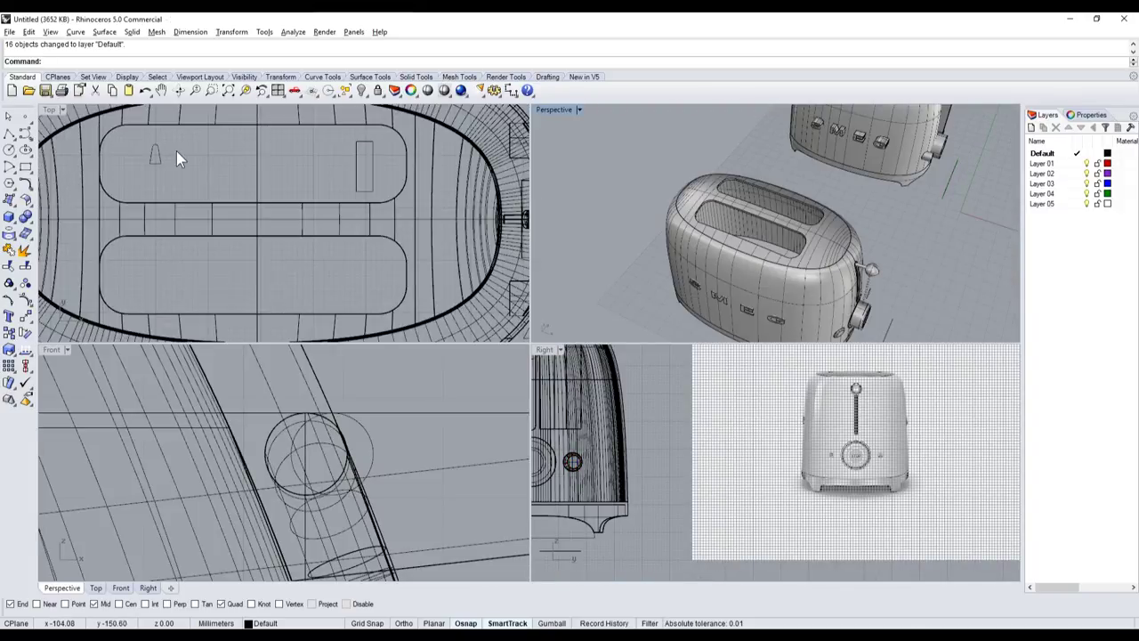
{"action": "scroll", "coordinate": [169, 165], "scroll_direction": "up", "scroll_amount": 2}
{"action": "scroll", "coordinate": [175, 183], "scroll_direction": "down", "scroll_amount": 2}
{"action": "scroll", "coordinate": [173, 183], "scroll_direction": "up", "scroll_amount": 2}
{"action": "scroll", "coordinate": [169, 187], "scroll_direction": "down", "scroll_amount": 2}
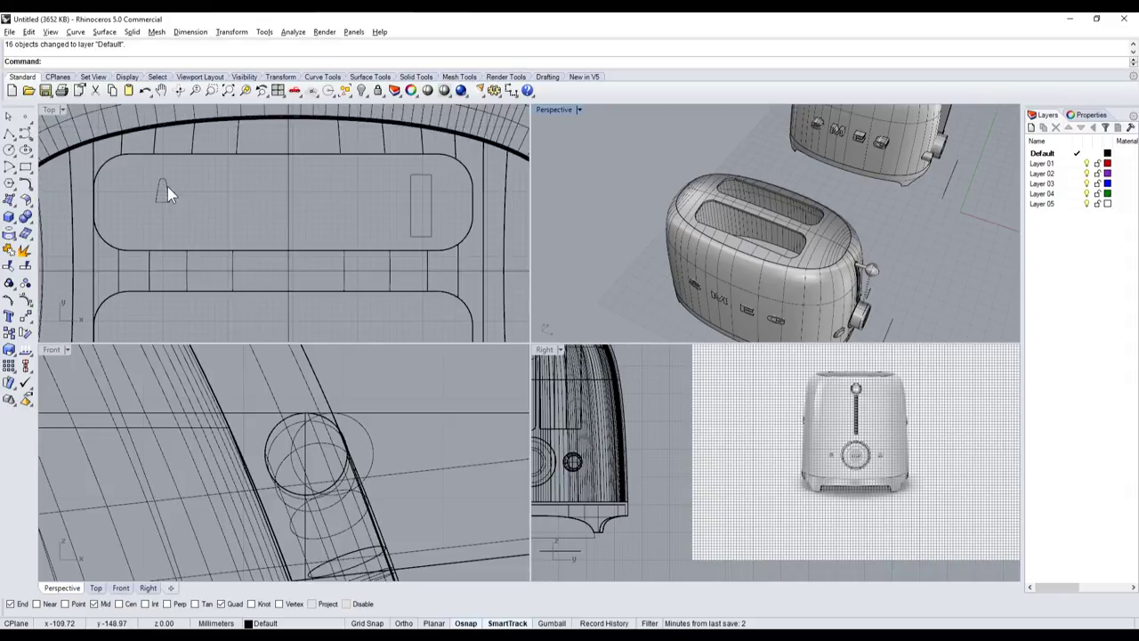
{"action": "scroll", "coordinate": [211, 198], "scroll_direction": "down", "scroll_amount": 1}
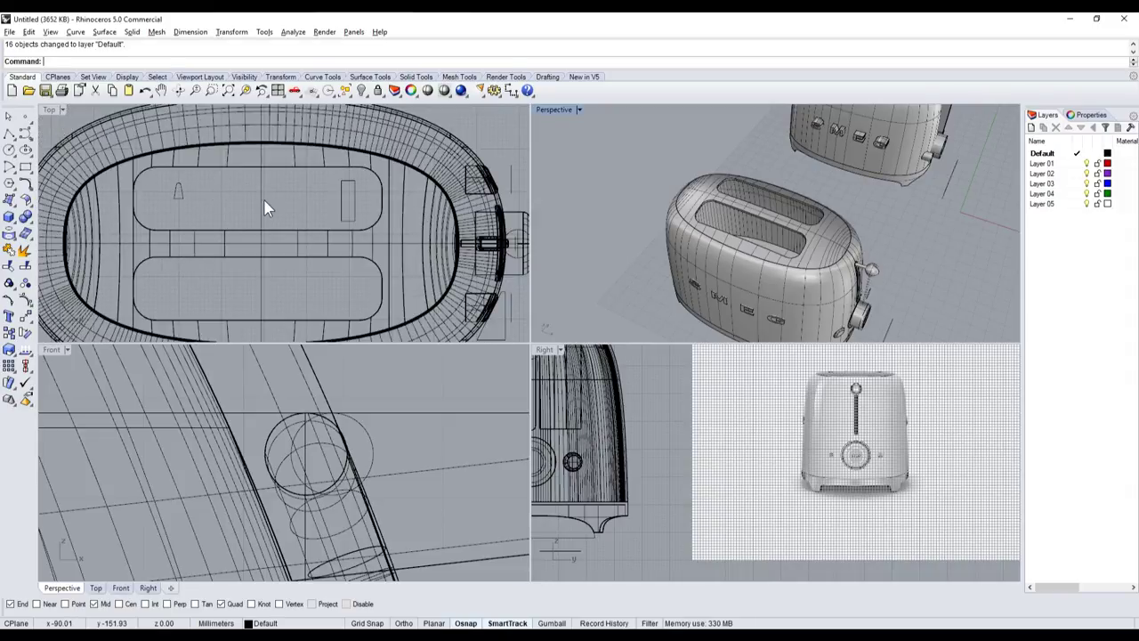
- Check the Smeg toaster reference photo in Chrome, then return to Rhino
{"action": "key", "text": "alt+Tab"}
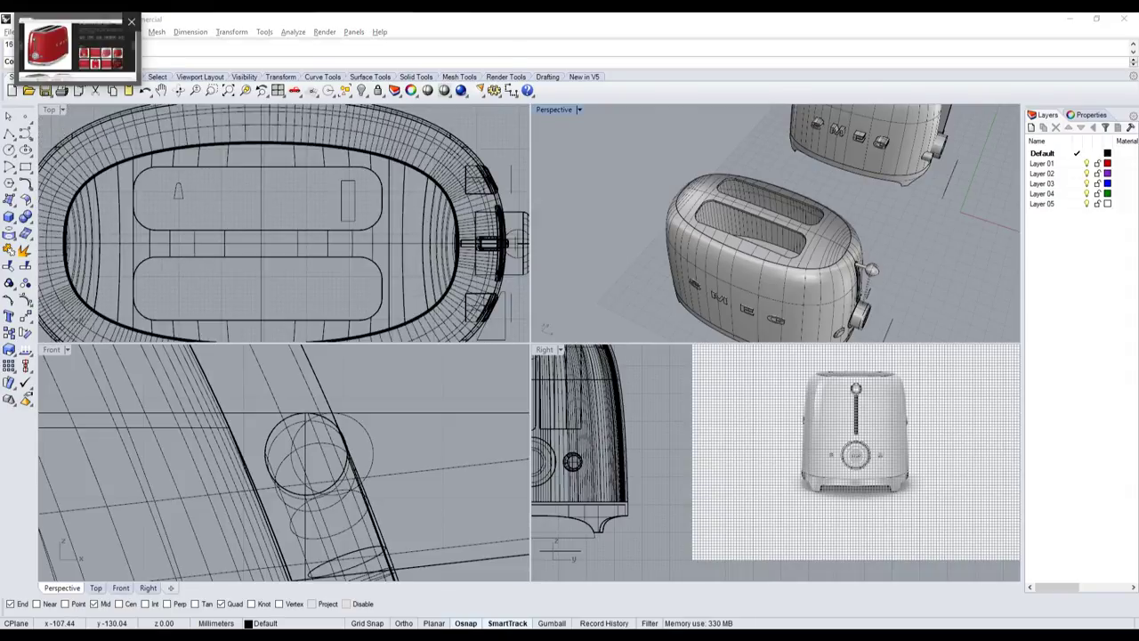
{"action": "scroll", "coordinate": [365, 293], "scroll_direction": "up", "scroll_amount": 1}
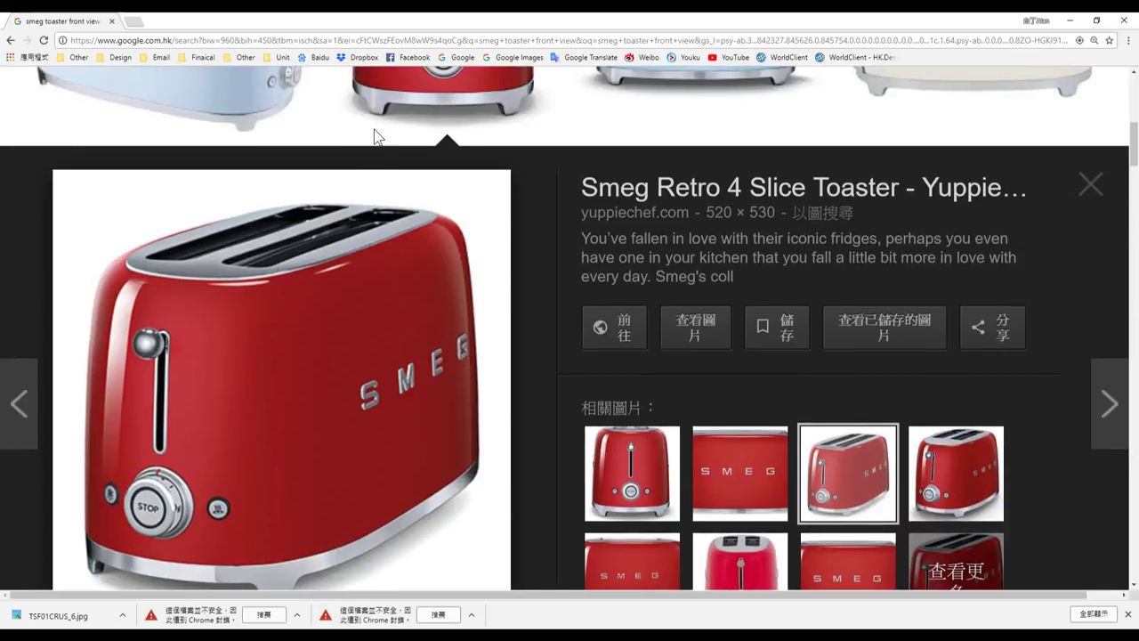
{"action": "key", "text": "alt+Tab"}
{"action": "scroll", "coordinate": [448, 151], "scroll_direction": "down", "scroll_amount": 2}
- Draw a rectangle over the toaster's front reference image in the Front view
{"action": "scroll", "coordinate": [448, 151], "scroll_direction": "down", "scroll_amount": 2}
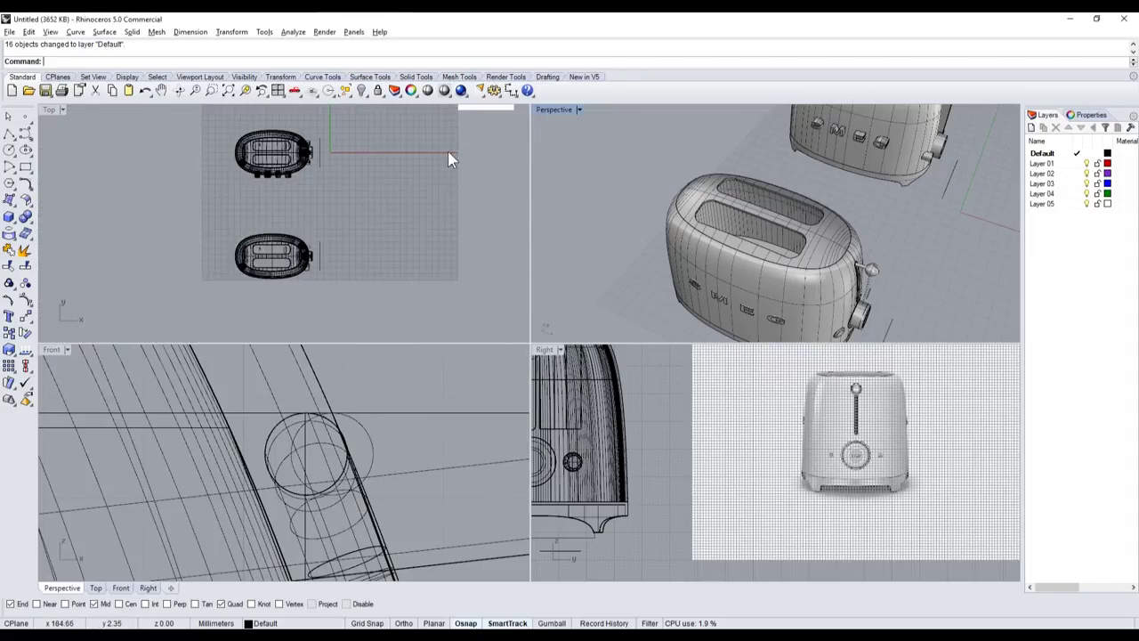
{"action": "scroll", "coordinate": [447, 152], "scroll_direction": "down", "scroll_amount": 1}
{"action": "scroll", "coordinate": [428, 147], "scroll_direction": "up", "scroll_amount": 3}
{"action": "scroll", "coordinate": [311, 151], "scroll_direction": "up", "scroll_amount": 2}
{"action": "scroll", "coordinate": [233, 150], "scroll_direction": "up", "scroll_amount": 1}
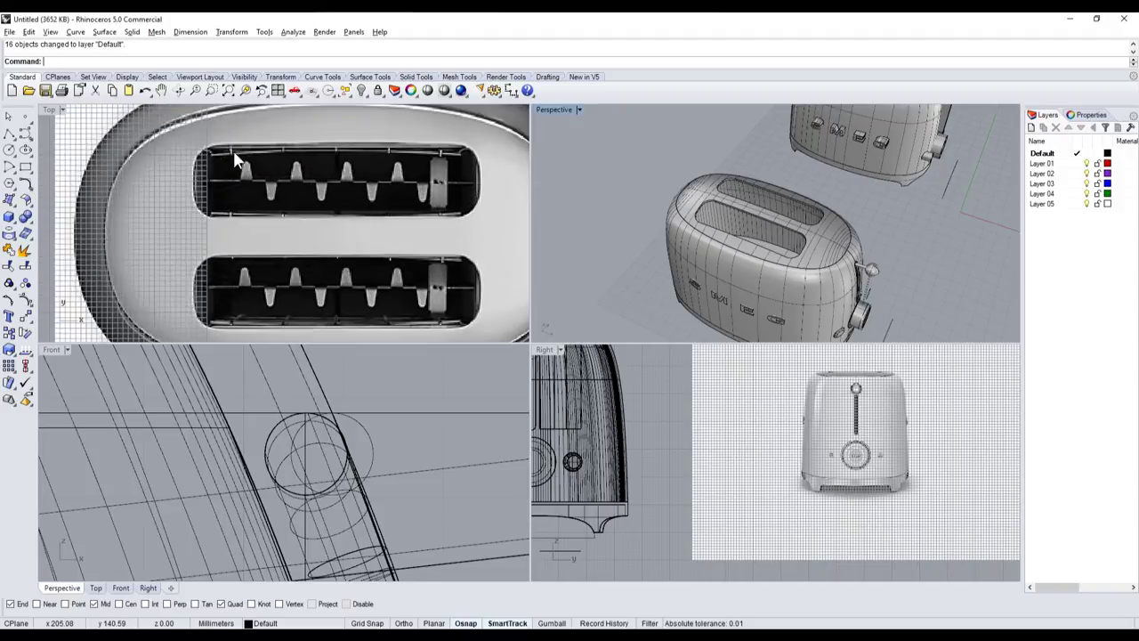
{"action": "scroll", "coordinate": [214, 155], "scroll_direction": "up", "scroll_amount": 1}
{"action": "scroll", "coordinate": [238, 158], "scroll_direction": "down", "scroll_amount": 1}
{"action": "scroll", "coordinate": [468, 158], "scroll_direction": "up", "scroll_amount": 3}
{"action": "scroll", "coordinate": [462, 142], "scroll_direction": "up", "scroll_amount": 1}
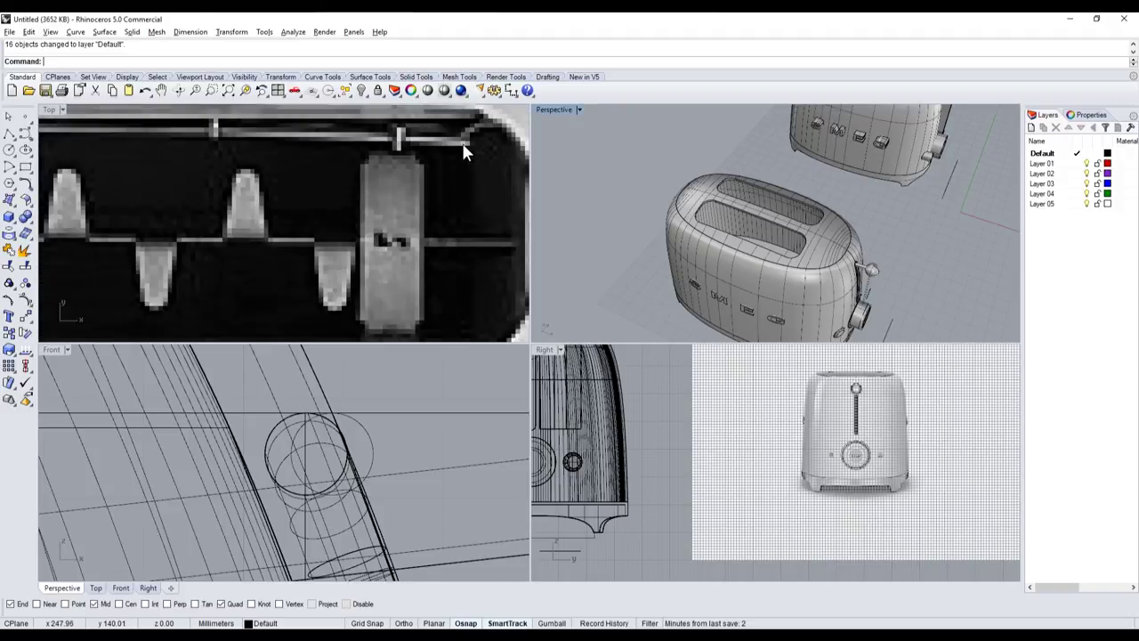
{"action": "scroll", "coordinate": [462, 142], "scroll_direction": "up", "scroll_amount": 1}
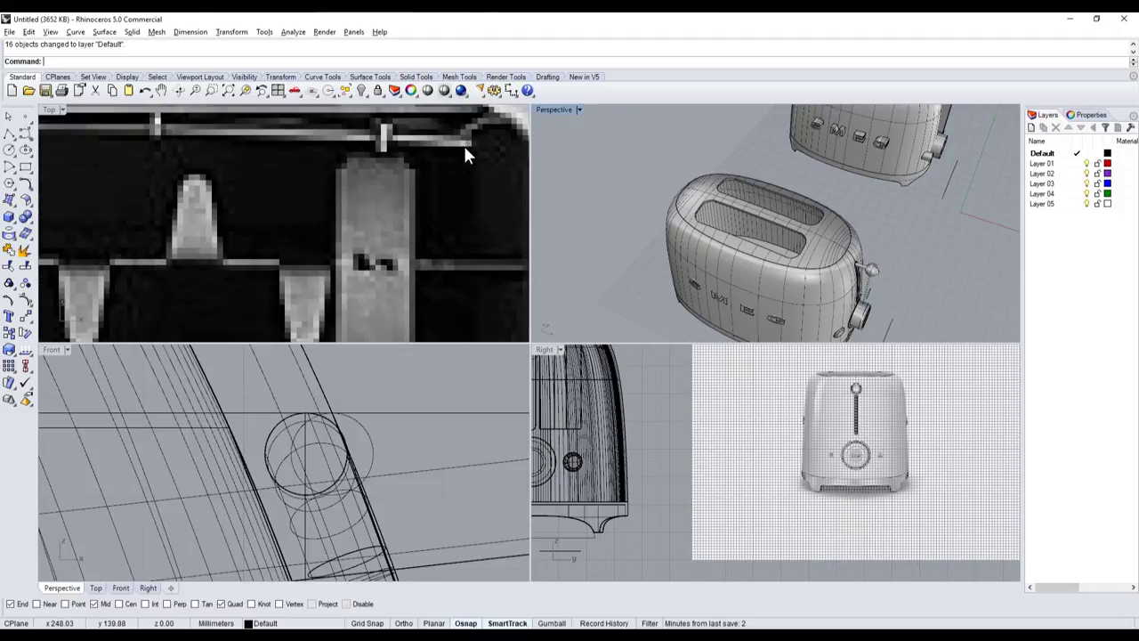
{"action": "left_click", "coordinate": [25, 167]}
{"action": "scroll", "coordinate": [388, 458], "scroll_direction": "down", "scroll_amount": 2}
{"action": "scroll", "coordinate": [389, 457], "scroll_direction": "down", "scroll_amount": 3}
{"action": "scroll", "coordinate": [389, 457], "scroll_direction": "down", "scroll_amount": 3}
{"action": "scroll", "coordinate": [374, 414], "scroll_direction": "down", "scroll_amount": 2}
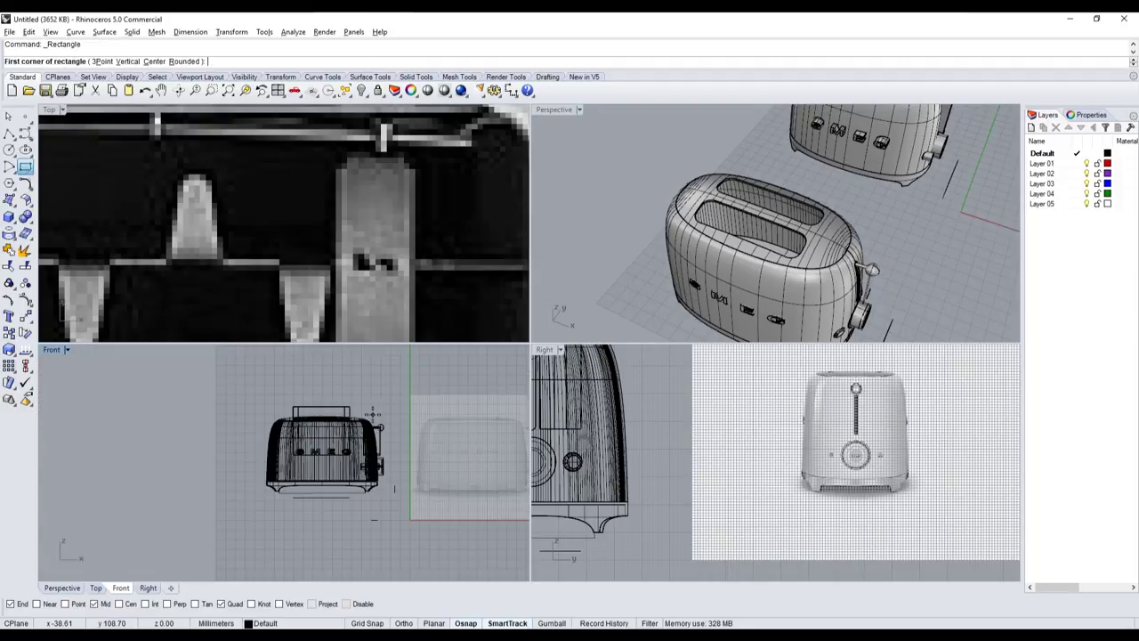
{"action": "scroll", "coordinate": [397, 457], "scroll_direction": "up", "scroll_amount": 5}
{"action": "left_click", "coordinate": [363, 424]}
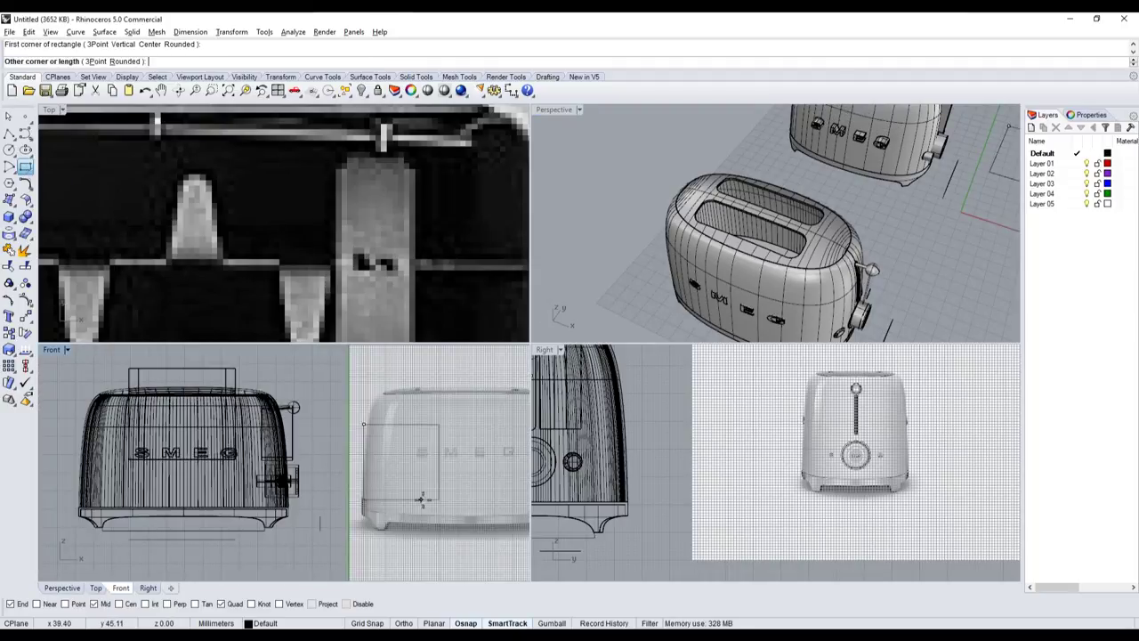
{"action": "left_click", "coordinate": [474, 532]}
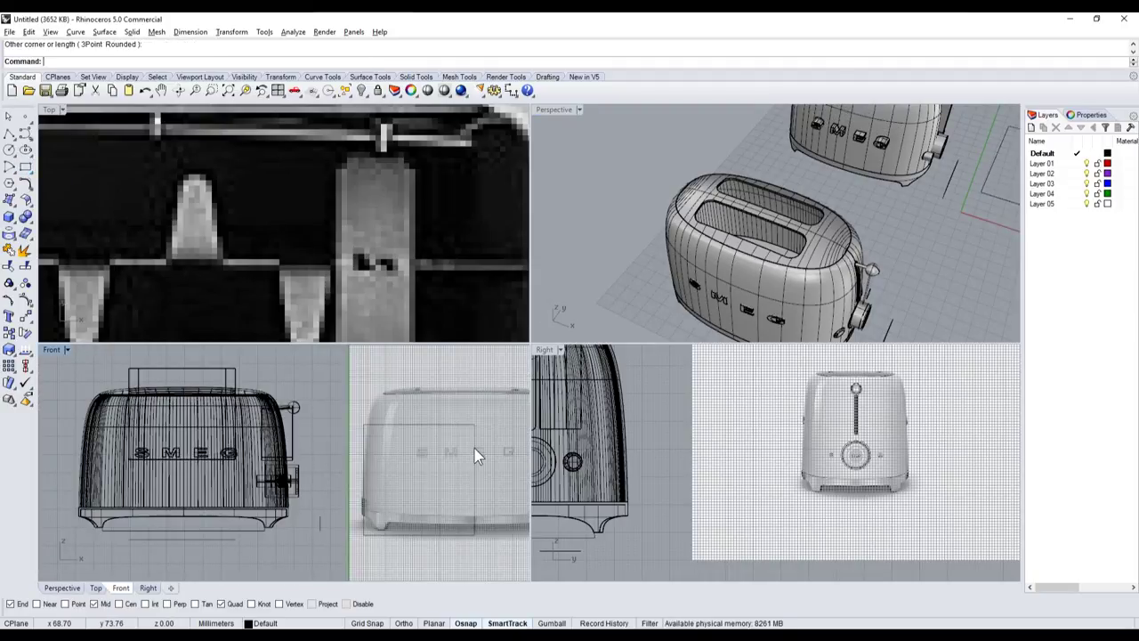
- Scale the rectangle into a thin flat strip and drag it left across the SMEG lettering
{"action": "left_click", "coordinate": [13, 352]}
{"action": "left_click", "coordinate": [363, 423]}
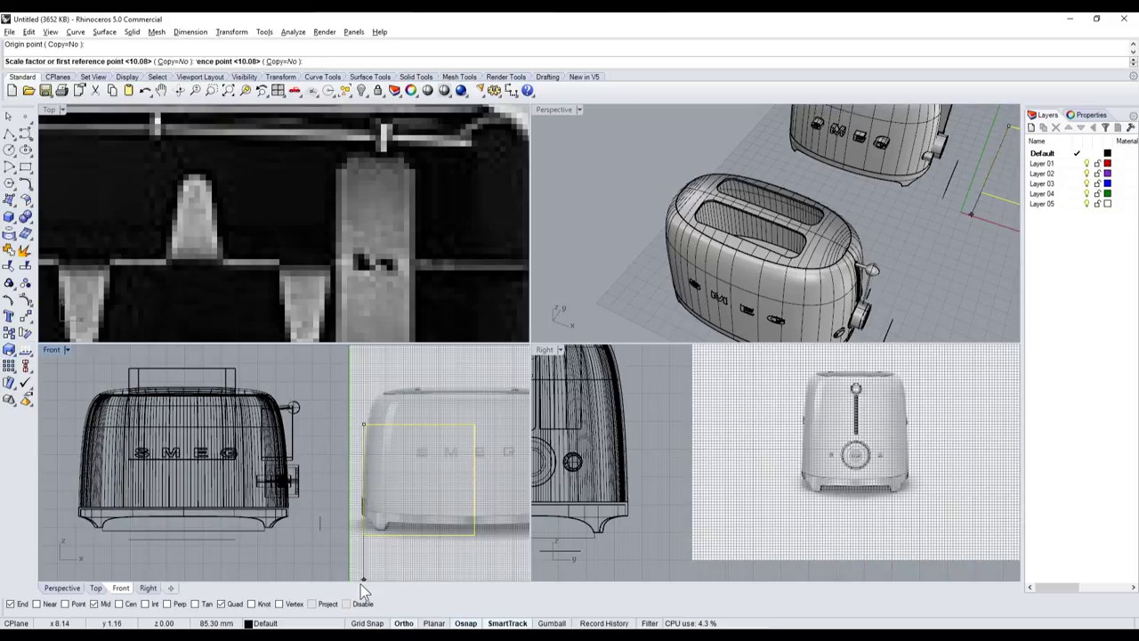
{"action": "left_click", "coordinate": [363, 532]}
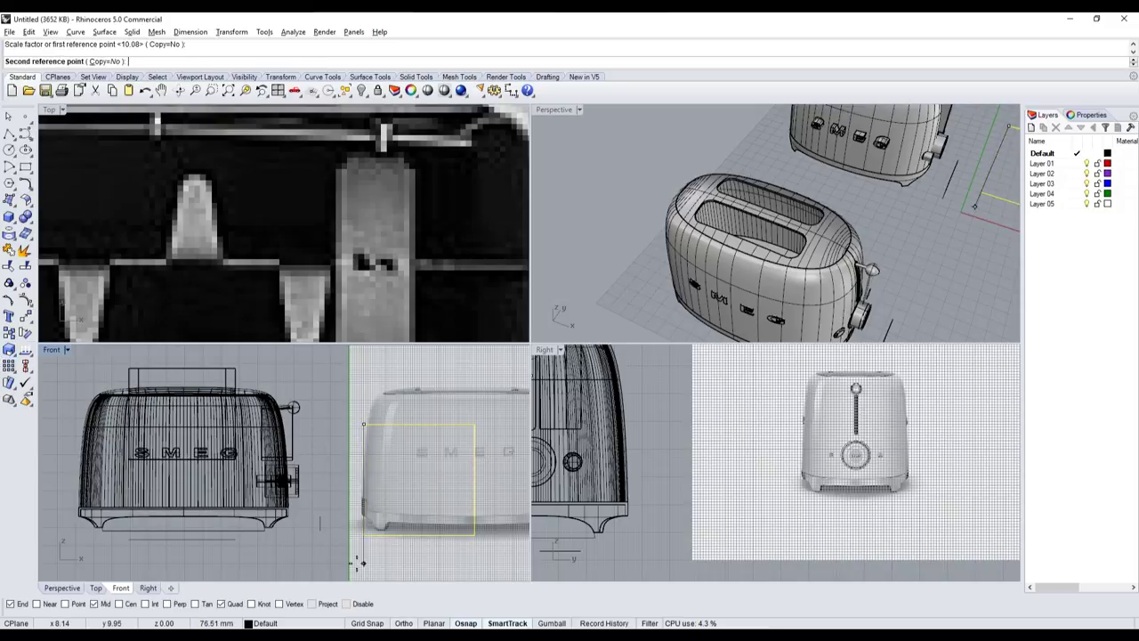
{"action": "left_click", "coordinate": [363, 438]}
{"action": "left_click_drag", "start_coordinate": [363, 438], "coordinate": [335, 433]}
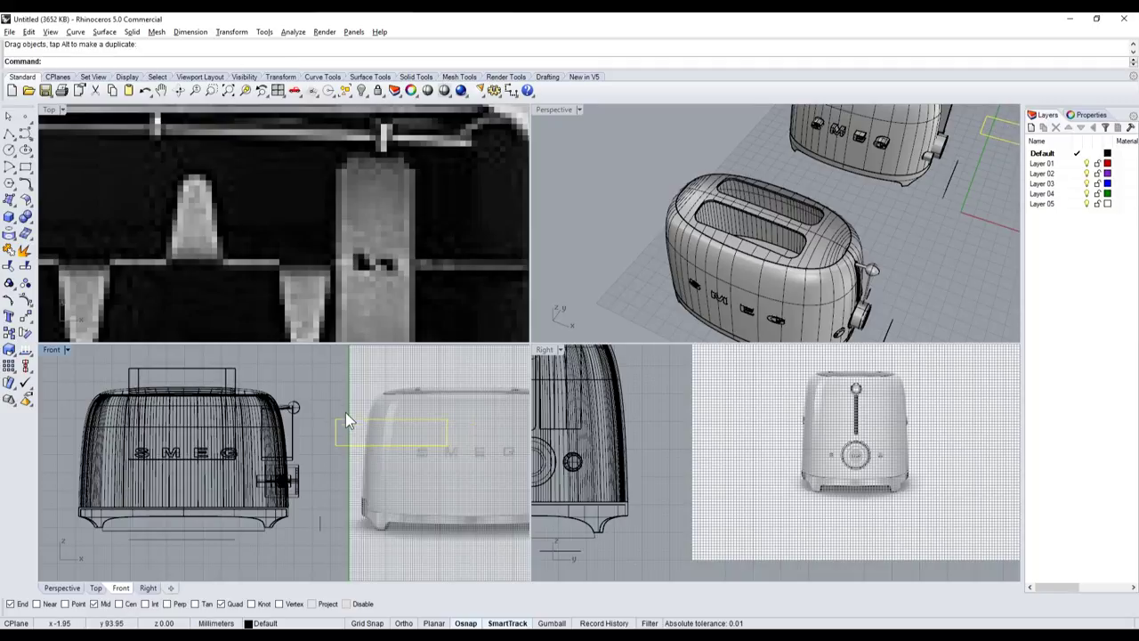
- Drag the thin rectangle onto the toaster's bread slot in the Top view
{"action": "scroll", "coordinate": [349, 428], "scroll_direction": "down", "scroll_amount": 5}
{"action": "scroll", "coordinate": [351, 218], "scroll_direction": "down", "scroll_amount": 3}
{"action": "scroll", "coordinate": [365, 227], "scroll_direction": "down", "scroll_amount": 3}
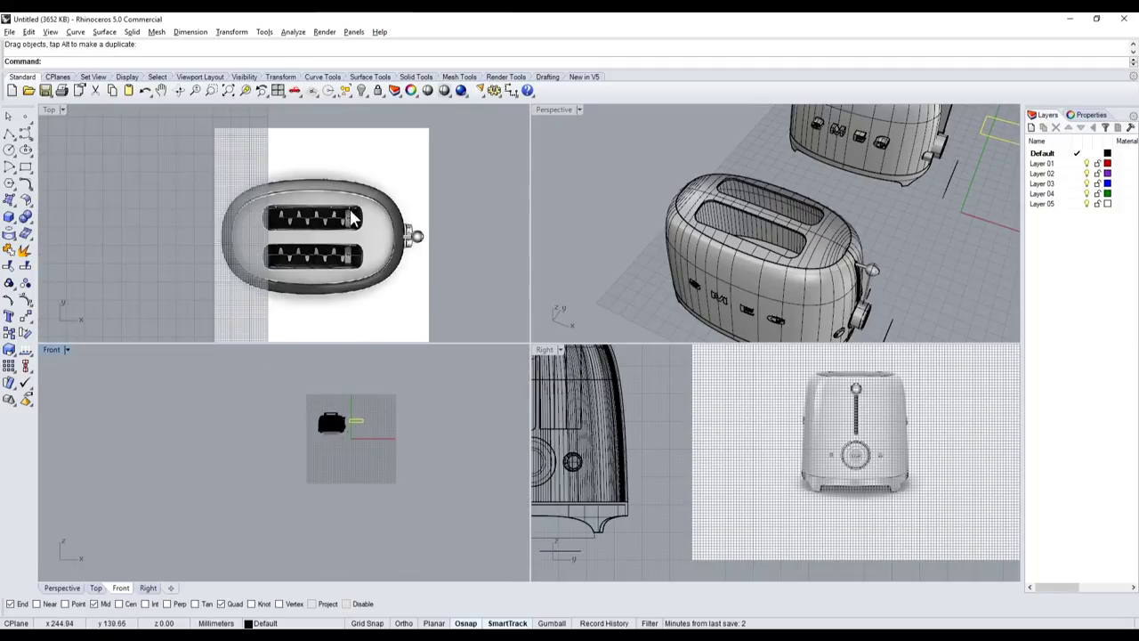
{"action": "scroll", "coordinate": [383, 230], "scroll_direction": "down", "scroll_amount": 3}
{"action": "scroll", "coordinate": [382, 230], "scroll_direction": "up", "scroll_amount": 2}
{"action": "left_click_drag", "start_coordinate": [368, 228], "coordinate": [281, 293]}
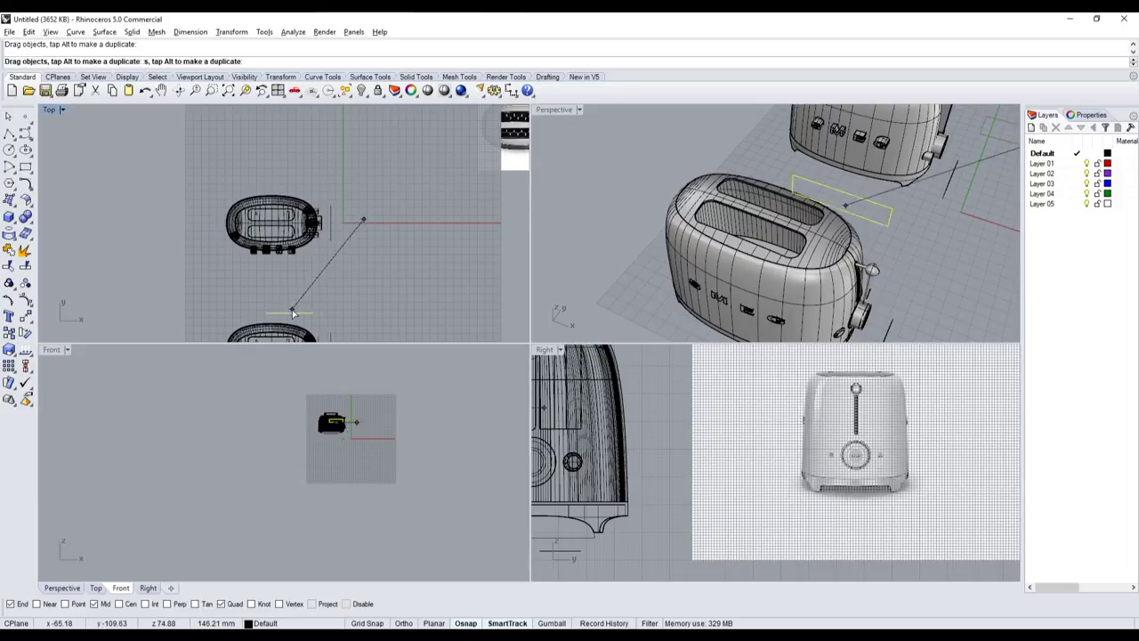
{"action": "scroll", "coordinate": [280, 298], "scroll_direction": "down", "scroll_amount": 2}
{"action": "scroll", "coordinate": [283, 253], "scroll_direction": "up", "scroll_amount": 5}
{"action": "scroll", "coordinate": [285, 221], "scroll_direction": "down", "scroll_amount": 1}
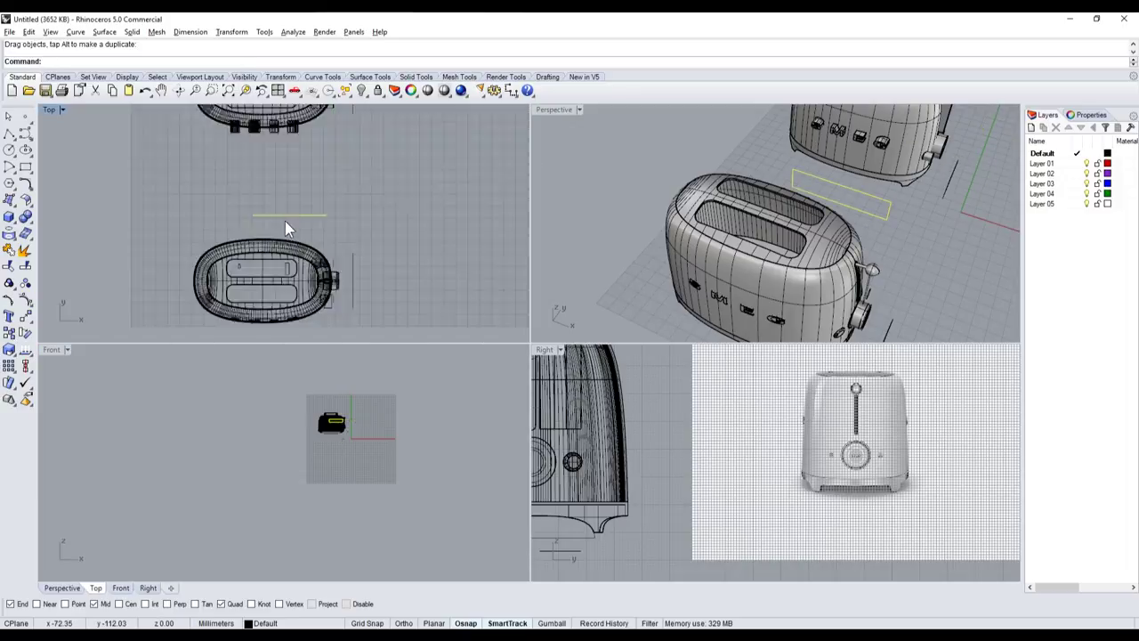
{"action": "mouse_move", "coordinate": [281, 218]}
{"action": "left_mouse_down"}
{"action": "mouse_move", "coordinate": [250, 267]}
{"action": "mouse_move", "coordinate": [219, 256]}
{"action": "left_mouse_up"}
{"action": "scroll", "coordinate": [216, 276], "scroll_direction": "up", "scroll_amount": 2}
{"action": "scroll", "coordinate": [240, 267], "scroll_direction": "up", "scroll_amount": 3}
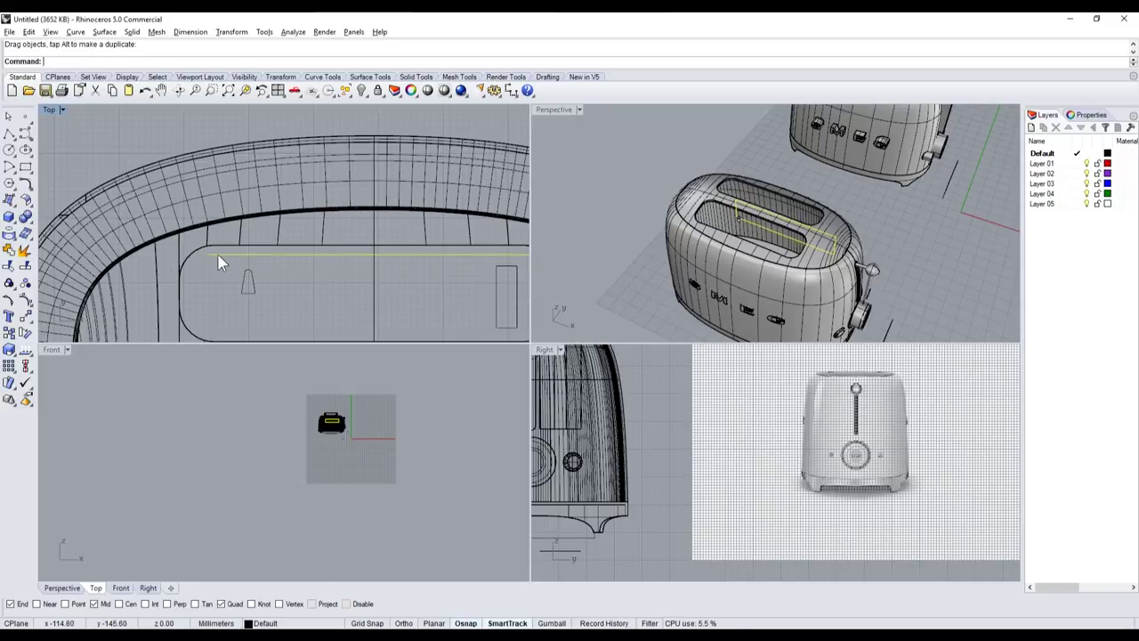
- Scale the rectangle from its end so it spans the bread slot's full length
{"action": "left_click", "coordinate": [9, 350]}
{"action": "left_click", "coordinate": [216, 255]}
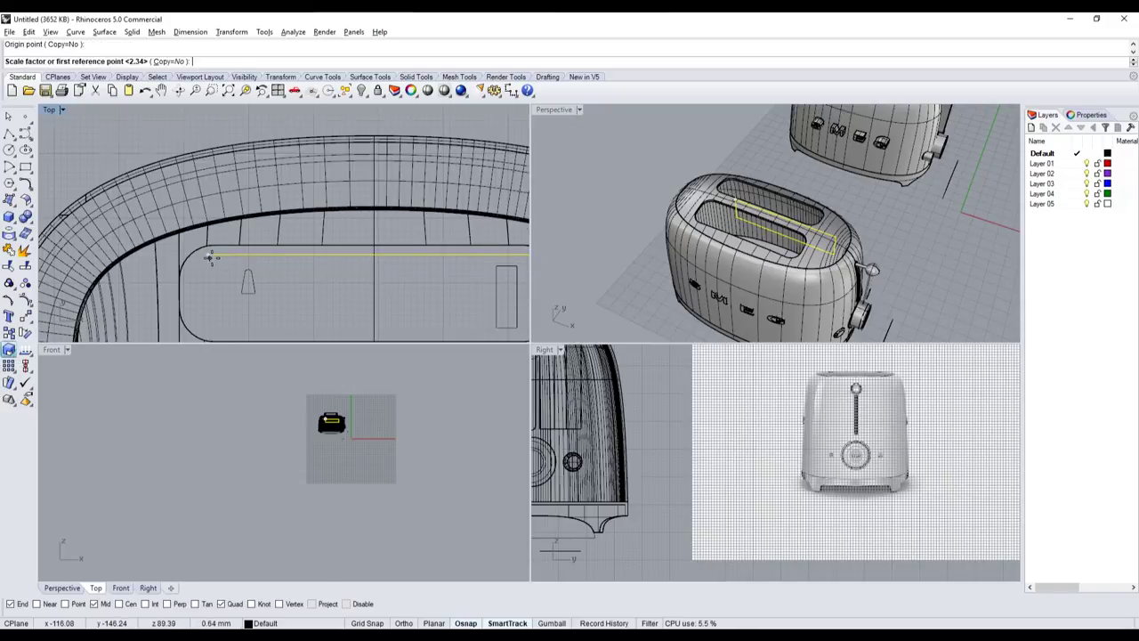
{"action": "right_click_drag", "start_coordinate": [462, 258], "coordinate": [214, 258]}
{"action": "left_click", "coordinate": [395, 243]}
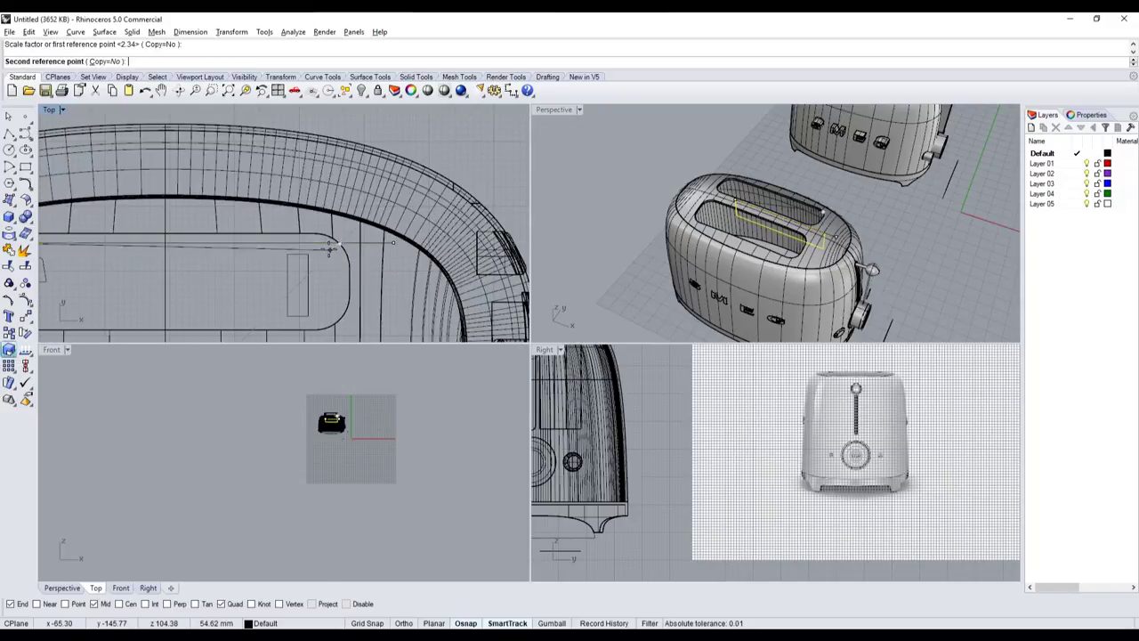
{"action": "left_click", "coordinate": [321, 244]}
{"action": "scroll", "coordinate": [283, 252], "scroll_direction": "down", "scroll_amount": 3}
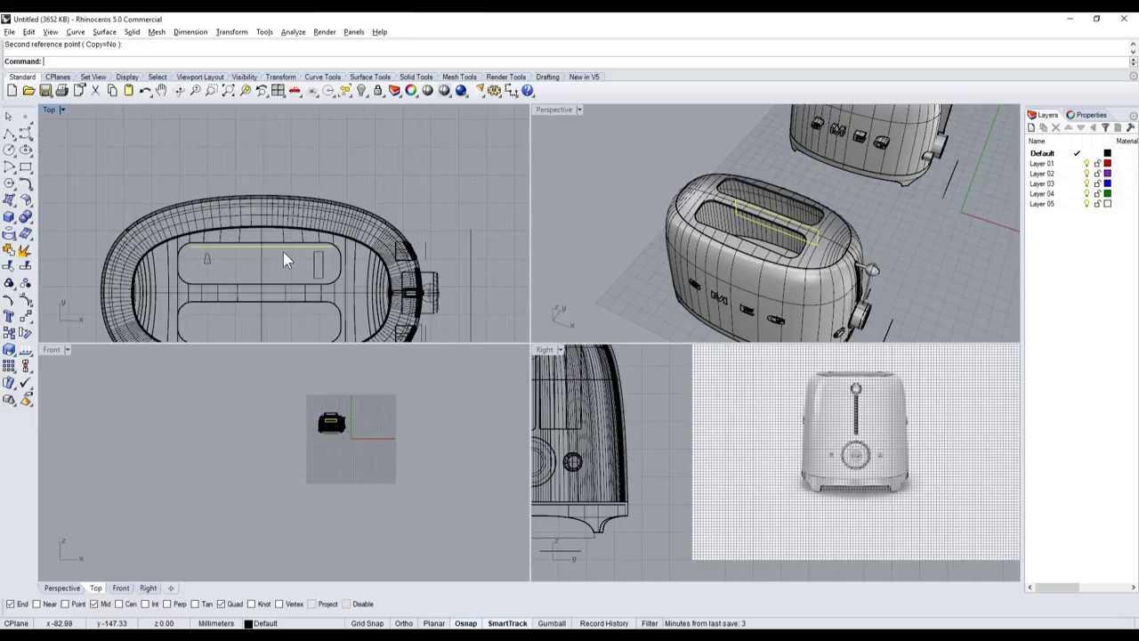
{"action": "scroll", "coordinate": [836, 261], "scroll_direction": "down", "scroll_amount": 2}
{"action": "scroll", "coordinate": [846, 263], "scroll_direction": "up", "scroll_amount": 4}
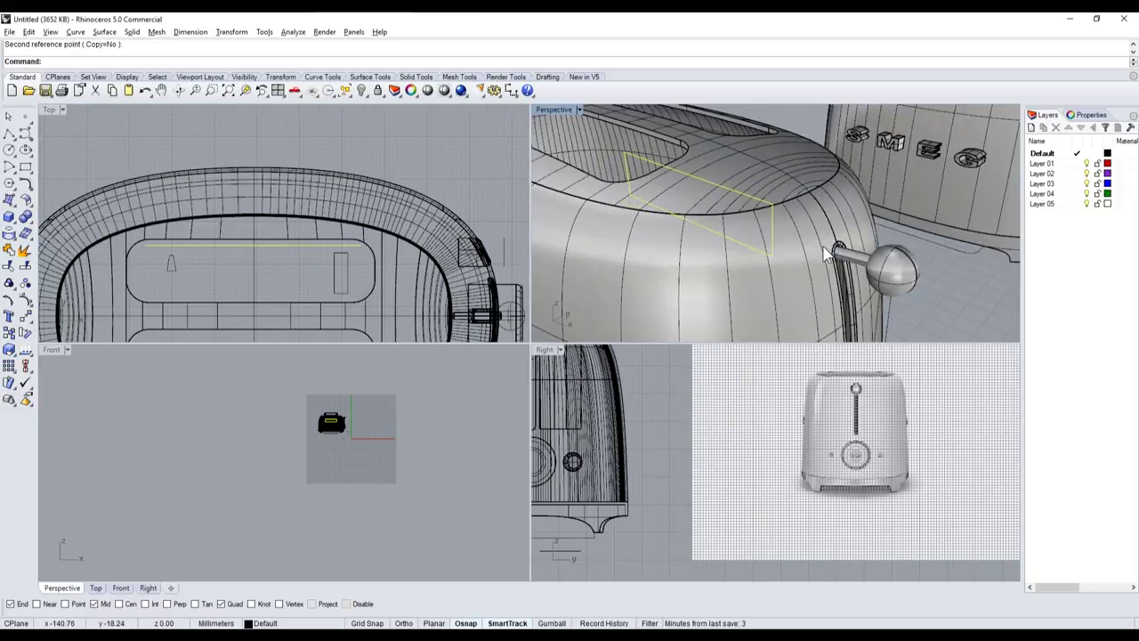
{"action": "scroll", "coordinate": [846, 262], "scroll_direction": "up", "scroll_amount": 3}
{"action": "scroll", "coordinate": [595, 224], "scroll_direction": "down", "scroll_amount": 1}
- Fillet the first corner of the slot outline with radius 1
{"action": "scroll", "coordinate": [703, 216], "scroll_direction": "down", "scroll_amount": 4}
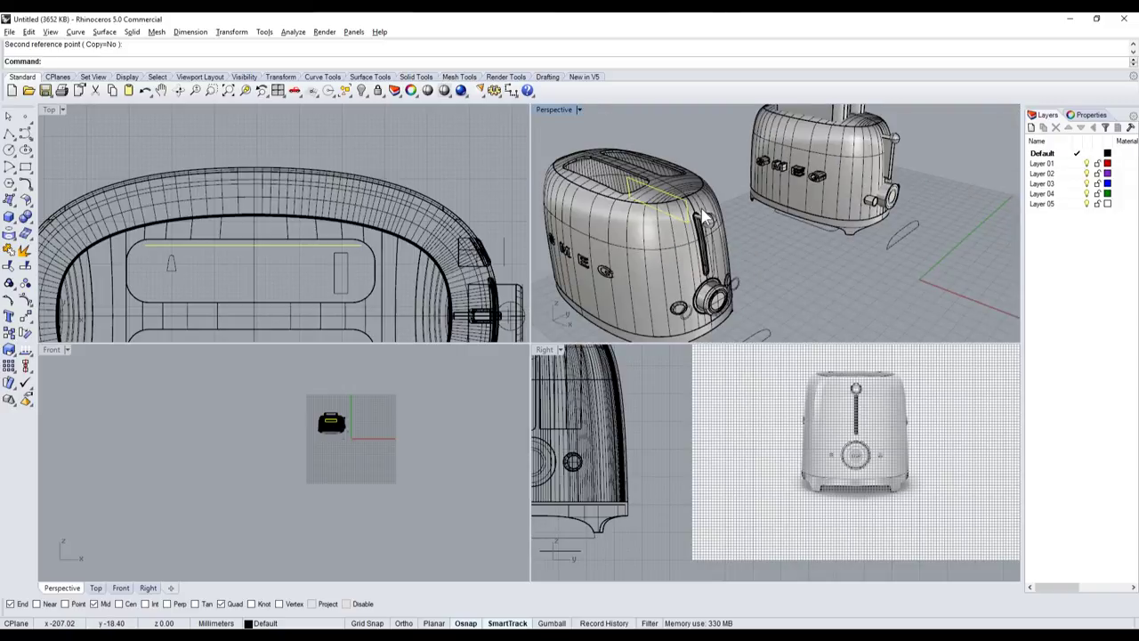
{"action": "scroll", "coordinate": [295, 253], "scroll_direction": "up", "scroll_amount": 1}
{"action": "scroll", "coordinate": [293, 250], "scroll_direction": "up", "scroll_amount": 1}
{"action": "scroll", "coordinate": [233, 256], "scroll_direction": "up", "scroll_amount": 1}
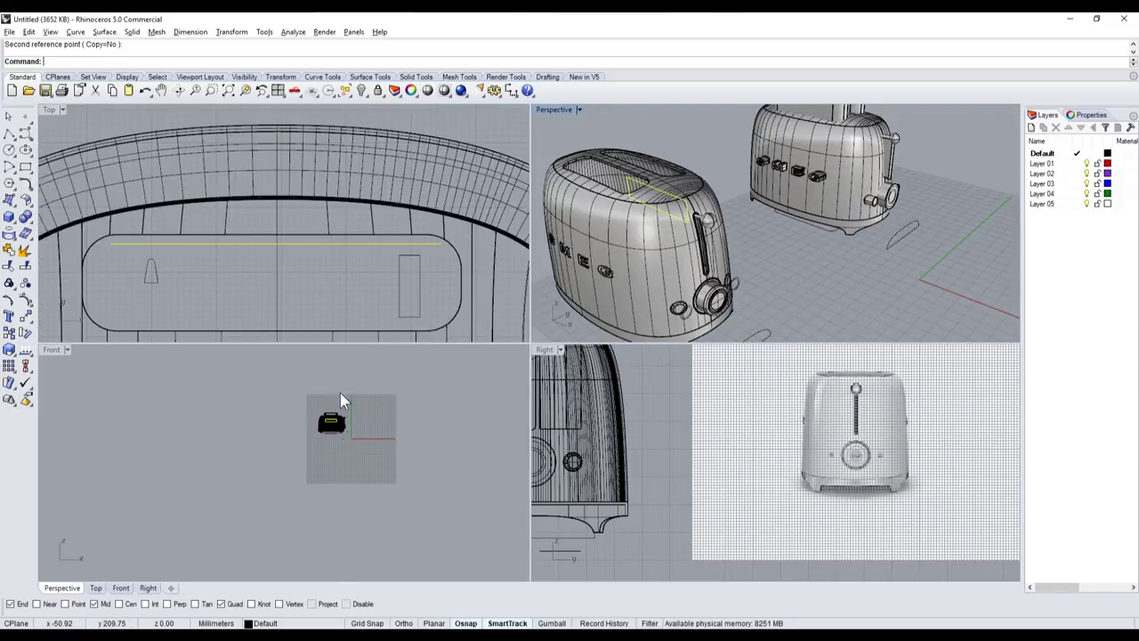
{"action": "scroll", "coordinate": [336, 405], "scroll_direction": "up", "scroll_amount": 3}
{"action": "scroll", "coordinate": [329, 430], "scroll_direction": "up", "scroll_amount": 5}
{"action": "scroll", "coordinate": [233, 441], "scroll_direction": "up", "scroll_amount": 2}
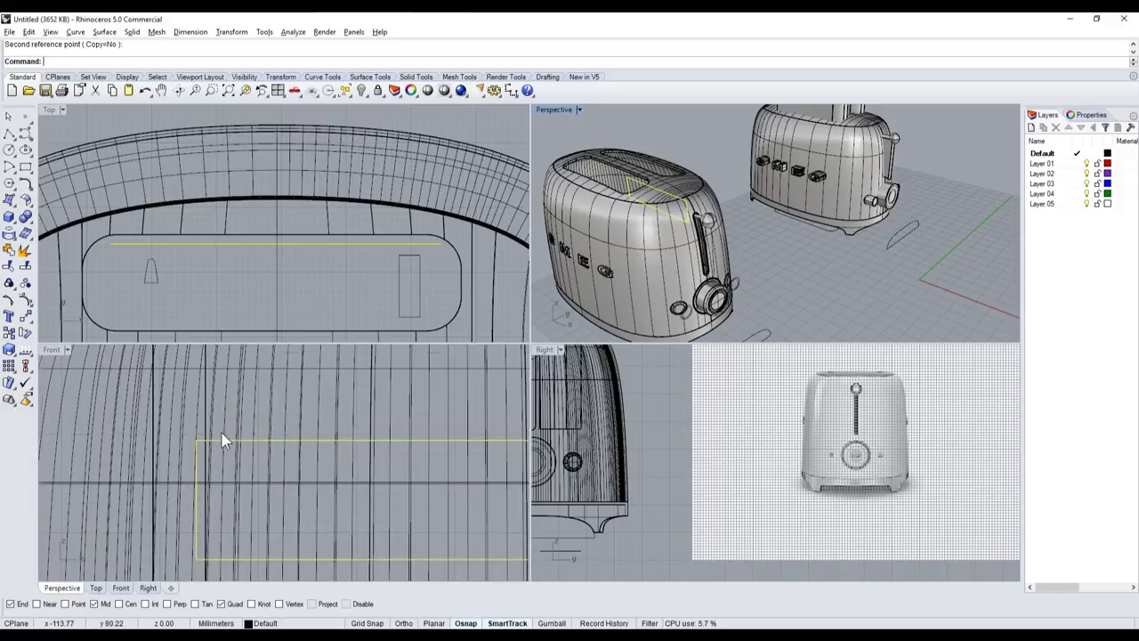
{"action": "scroll", "coordinate": [221, 445], "scroll_direction": "up", "scroll_amount": 2}
{"action": "left_click", "coordinate": [219, 441]}
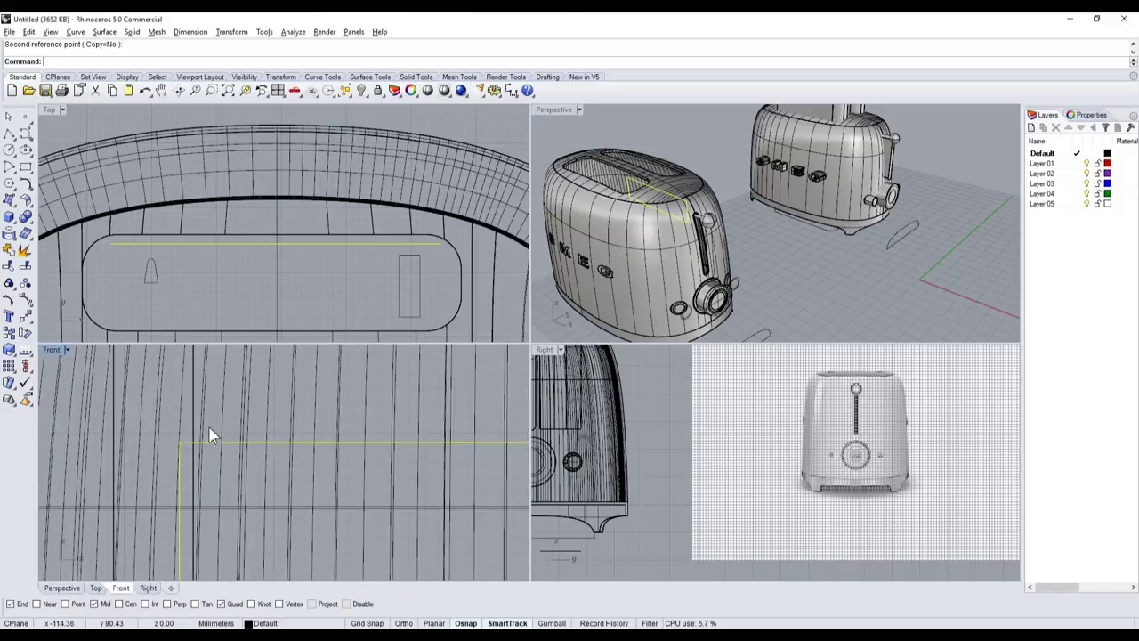
{"action": "left_click", "coordinate": [31, 183]}
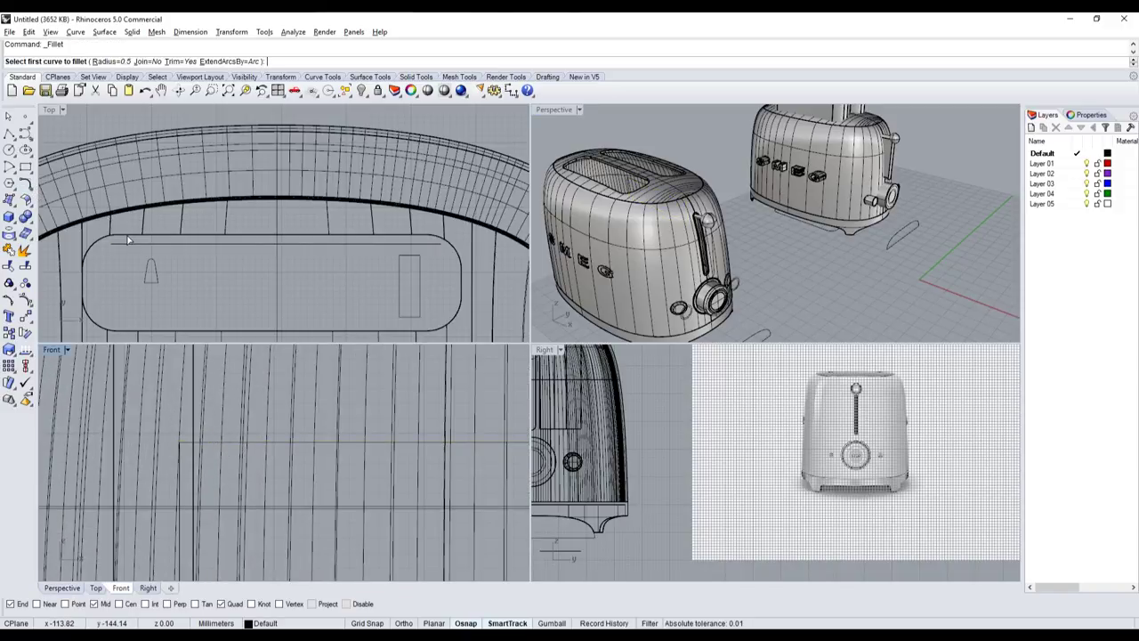
{"action": "type", "text": "1"}
{"action": "key", "text": "Return"}
{"action": "scroll", "coordinate": [205, 449], "scroll_direction": "up", "scroll_amount": 1}
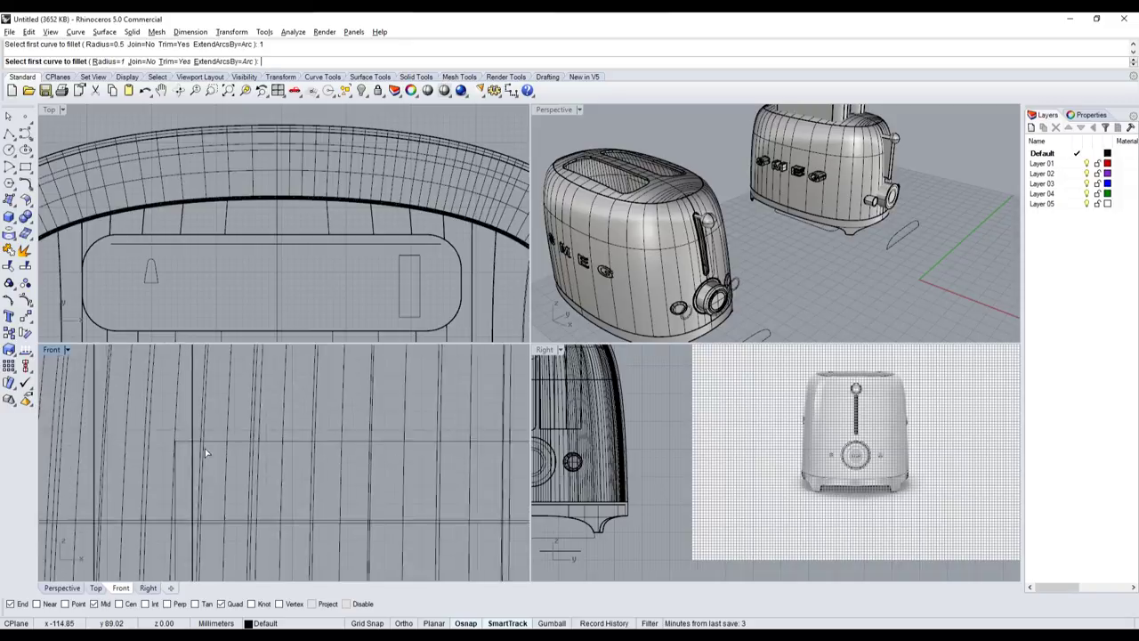
{"action": "scroll", "coordinate": [211, 443], "scroll_direction": "up", "scroll_amount": 1}
{"action": "left_click", "coordinate": [209, 440]}
{"action": "left_click", "coordinate": [169, 471]}
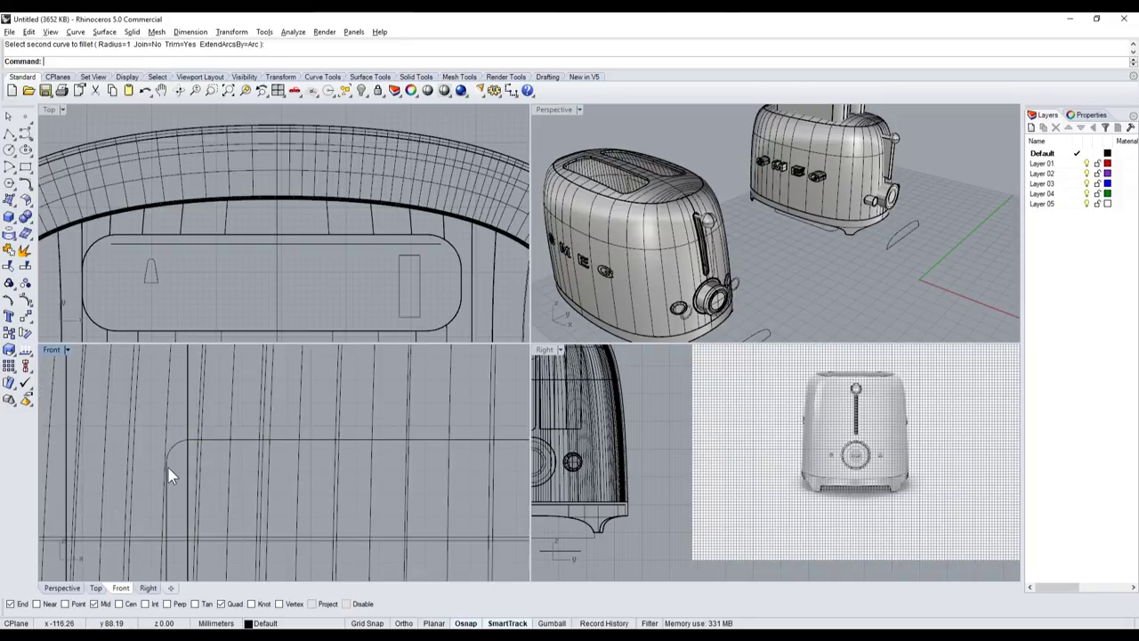
- Repeat the fillet on the slot outline's next corner
{"action": "key", "text": "Return"}
{"action": "type", "text": "5"}
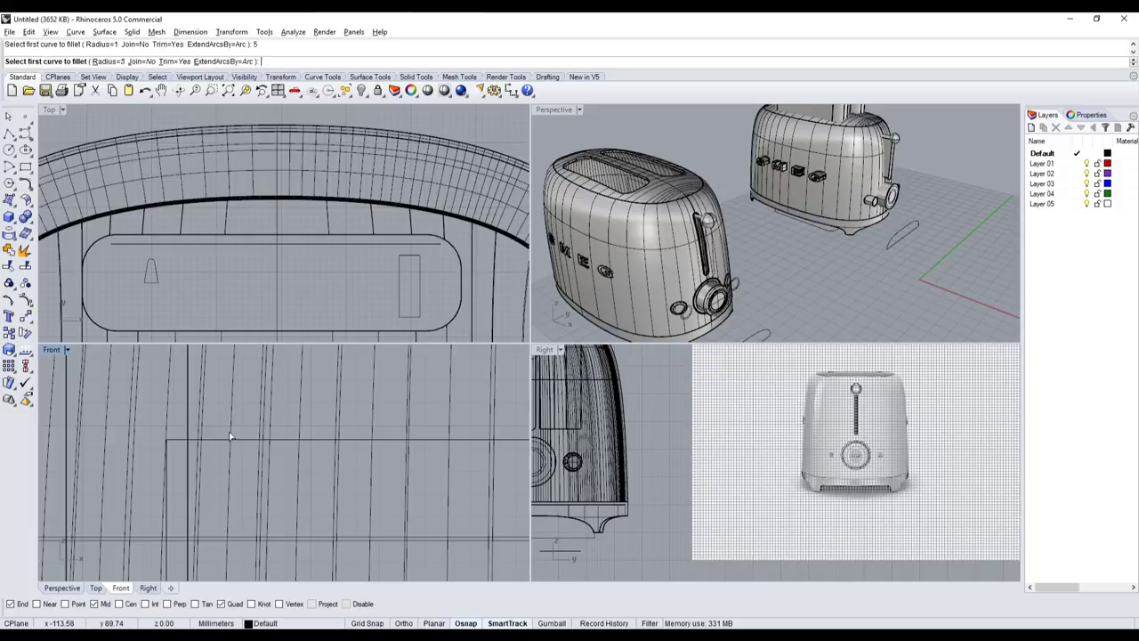
{"action": "left_click", "coordinate": [222, 440]}
{"action": "left_click", "coordinate": [169, 467]}
{"action": "scroll", "coordinate": [178, 458], "scroll_direction": "down", "scroll_amount": 2}
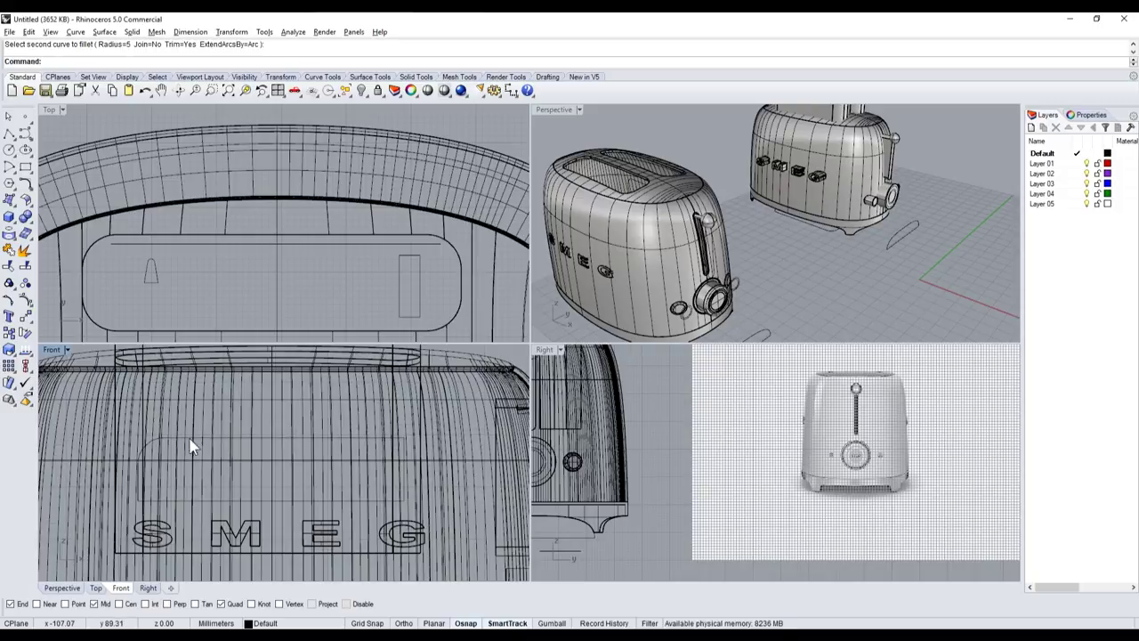
{"action": "scroll", "coordinate": [383, 445], "scroll_direction": "up", "scroll_amount": 1}
{"action": "key", "text": "Return"}
{"action": "left_click", "coordinate": [383, 438]}
{"action": "key", "text": "Escape"}
- Select the rounded outline curve and raise it to the toaster's top rim in the Front view
{"action": "scroll", "coordinate": [401, 456], "scroll_direction": "down", "scroll_amount": 3}
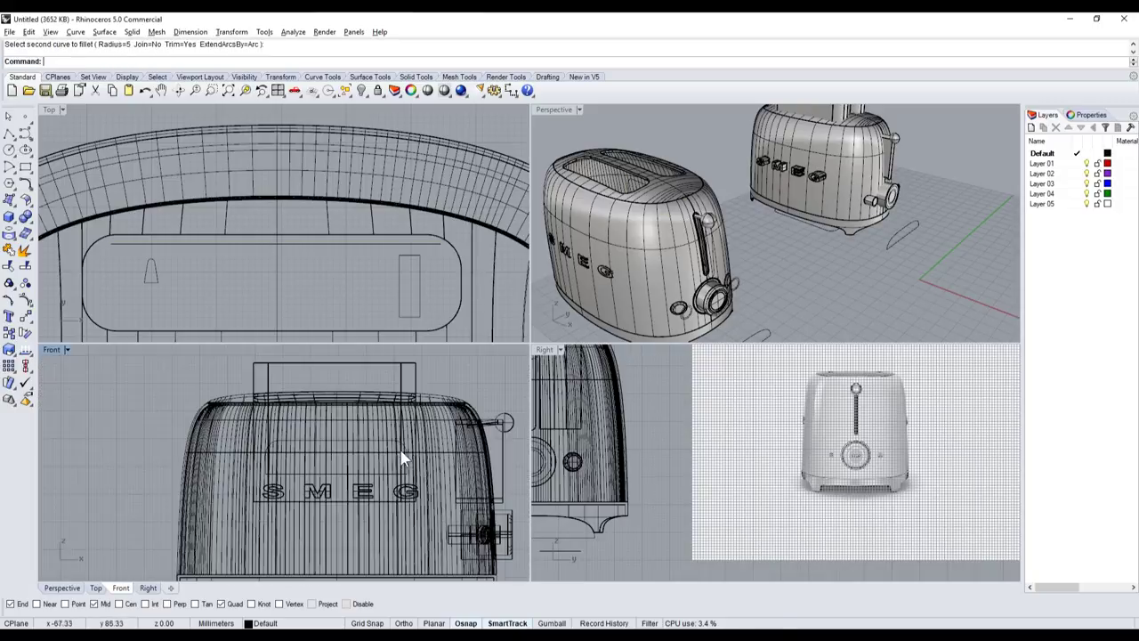
{"action": "left_click", "coordinate": [368, 439]}
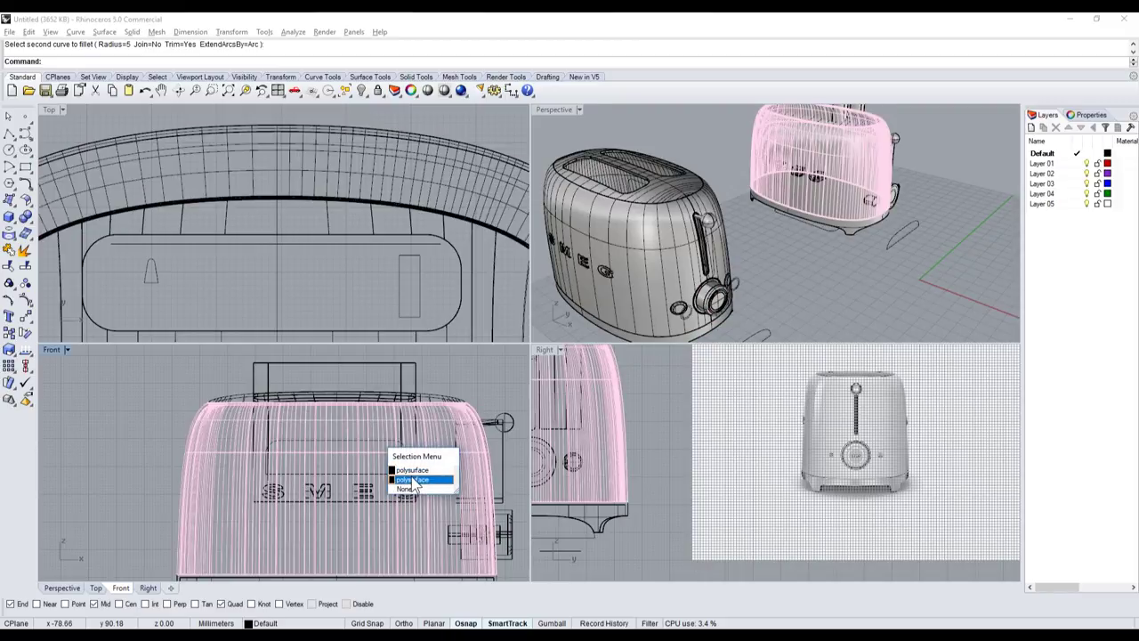
{"action": "left_click", "coordinate": [405, 489]}
{"action": "scroll", "coordinate": [356, 436], "scroll_direction": "up", "scroll_amount": 3}
{"action": "left_click", "coordinate": [362, 412]}
{"action": "scroll", "coordinate": [378, 465], "scroll_direction": "down", "scroll_amount": 3}
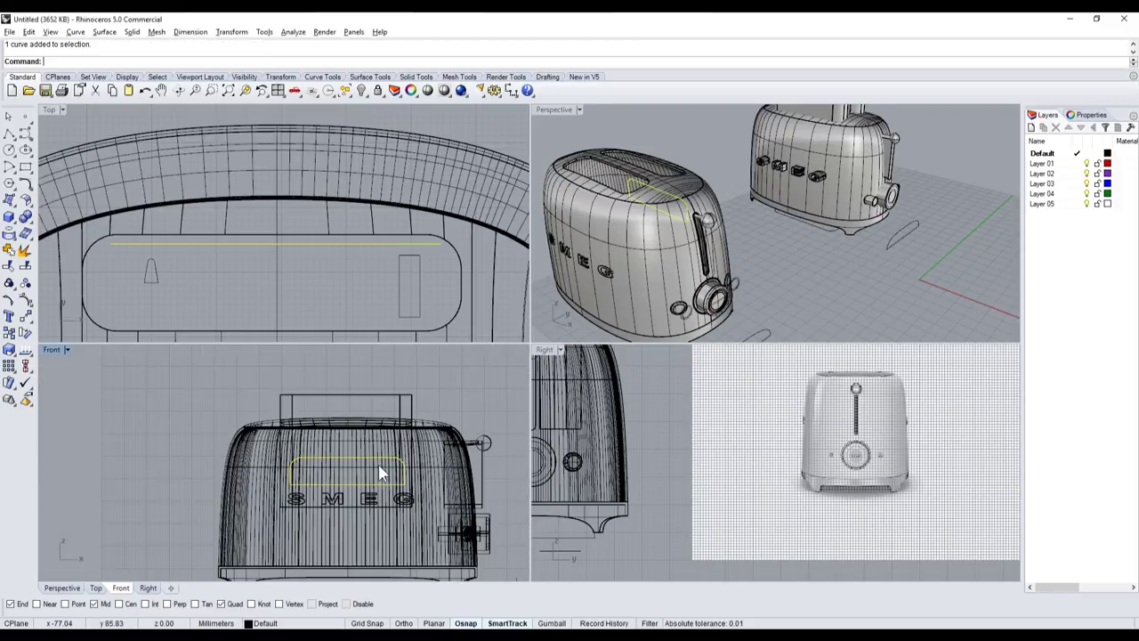
{"action": "left_click_drag", "start_coordinate": [401, 459], "coordinate": [400, 406]}
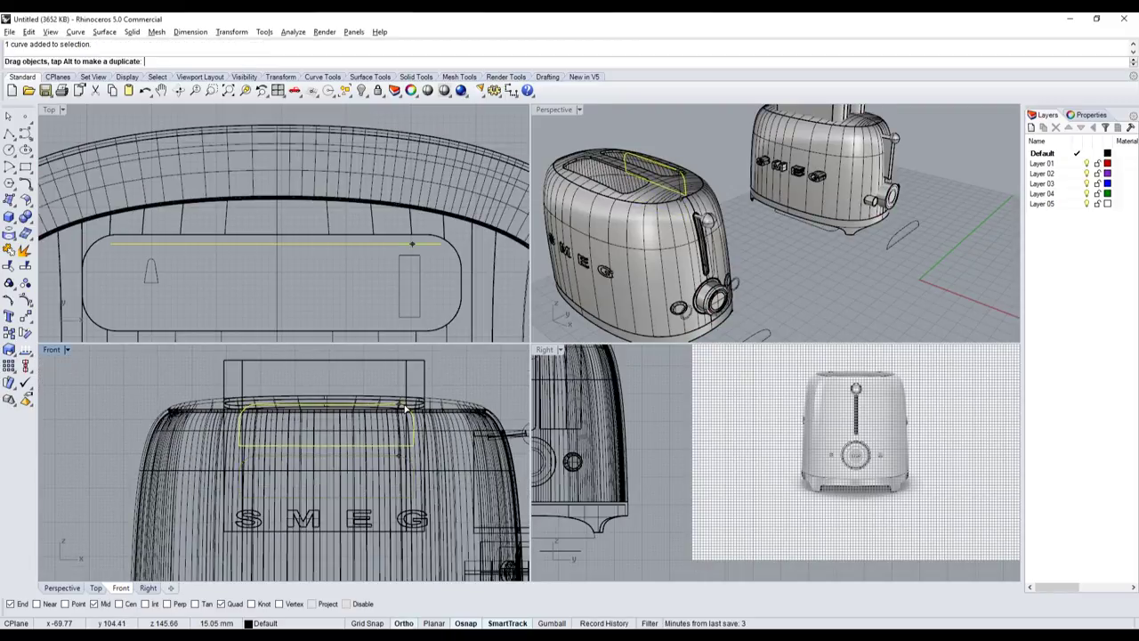
{"action": "scroll", "coordinate": [377, 225], "scroll_direction": "down", "scroll_amount": 3}
{"action": "scroll", "coordinate": [386, 300], "scroll_direction": "up", "scroll_amount": 3}
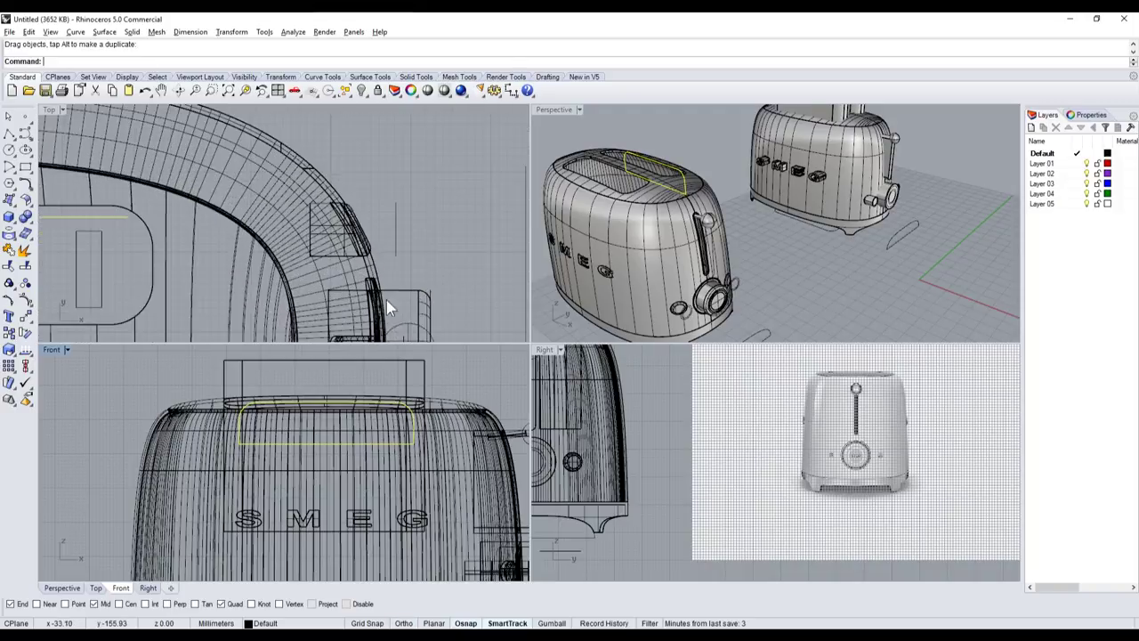
{"action": "scroll", "coordinate": [383, 289], "scroll_direction": "down", "scroll_amount": 3}
{"action": "scroll", "coordinate": [175, 246], "scroll_direction": "up", "scroll_amount": 3}
- Draw a small circle centred at the slot line's midpoint in the Top view
{"action": "left_click", "coordinate": [9, 149]}
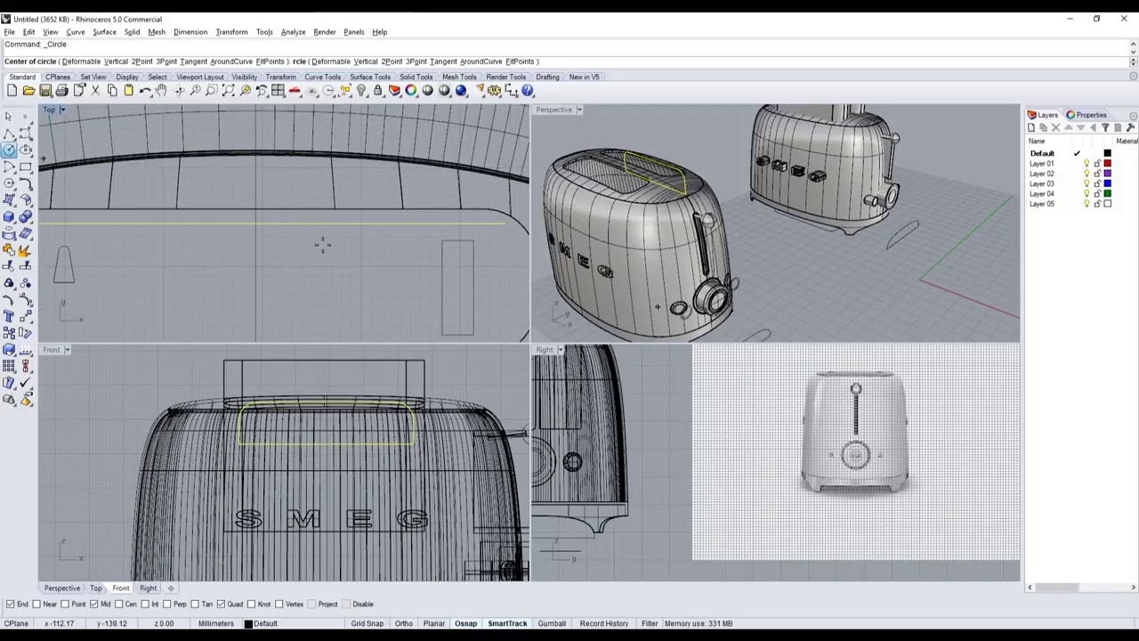
{"action": "scroll", "coordinate": [320, 242], "scroll_direction": "up", "scroll_amount": 2}
{"action": "scroll", "coordinate": [303, 225], "scroll_direction": "up", "scroll_amount": 2}
{"action": "left_click", "coordinate": [219, 218]}
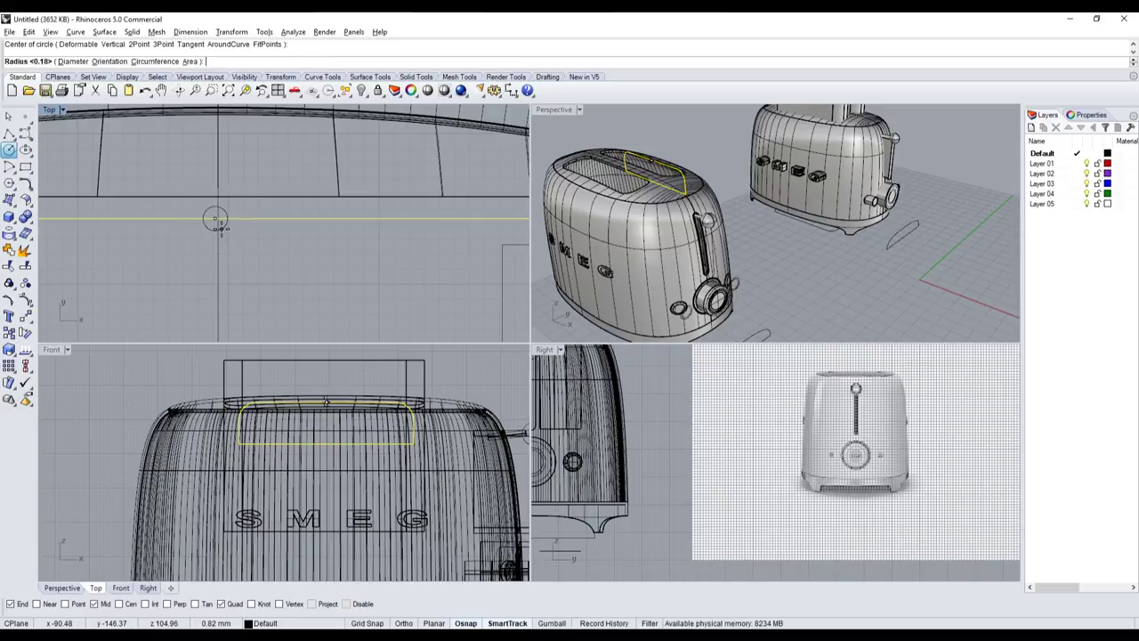
{"action": "left_click", "coordinate": [220, 228]}
{"action": "scroll", "coordinate": [222, 229], "scroll_direction": "up", "scroll_amount": 2}
{"action": "scroll", "coordinate": [325, 376], "scroll_direction": "up", "scroll_amount": 3}
{"action": "scroll", "coordinate": [341, 396], "scroll_direction": "up", "scroll_amount": 3}
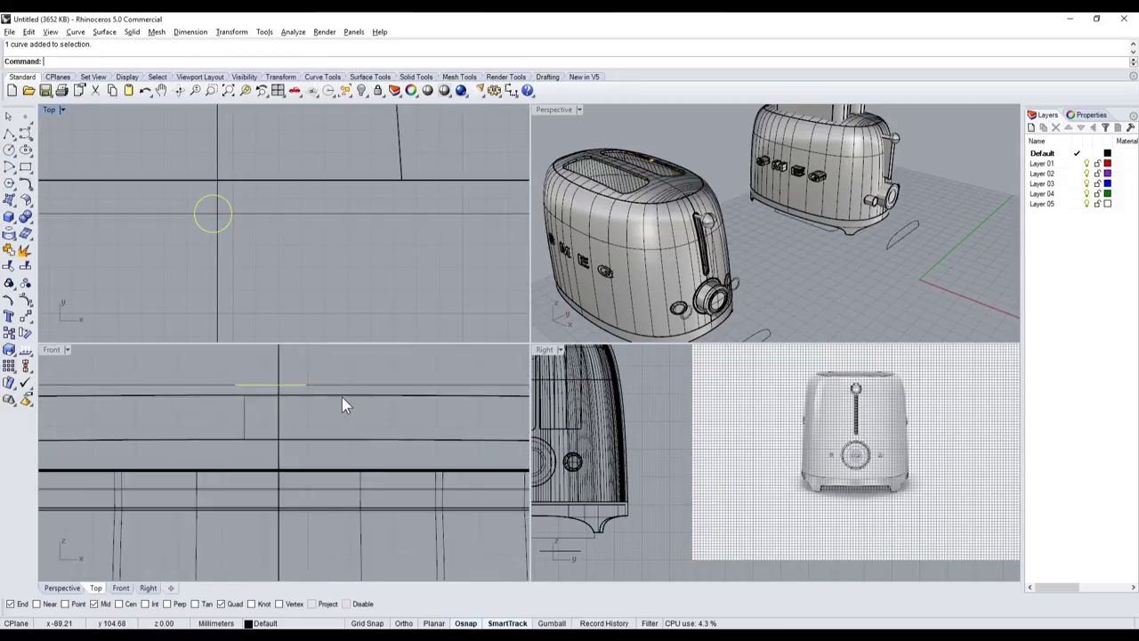
{"action": "scroll", "coordinate": [342, 397], "scroll_direction": "up", "scroll_amount": 1}
- Rotate the circle in two passes so it stands upright at 90°
{"action": "left_click", "coordinate": [26, 332]}
{"action": "left_click", "coordinate": [253, 382]}
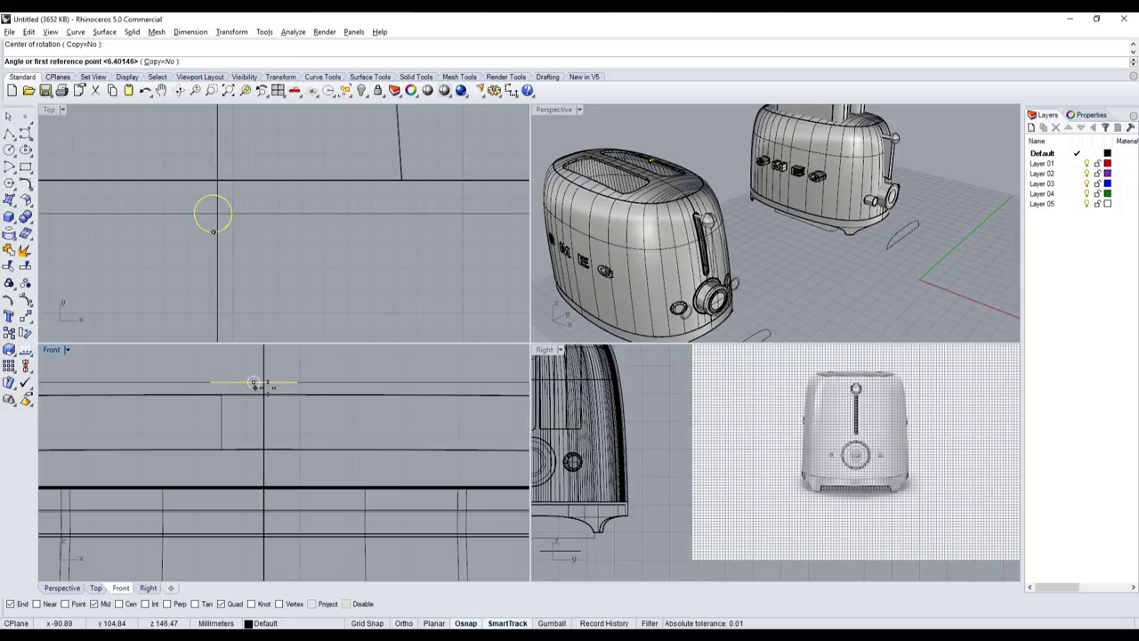
{"action": "left_click", "coordinate": [345, 381]}
{"action": "left_click", "coordinate": [265, 476]}
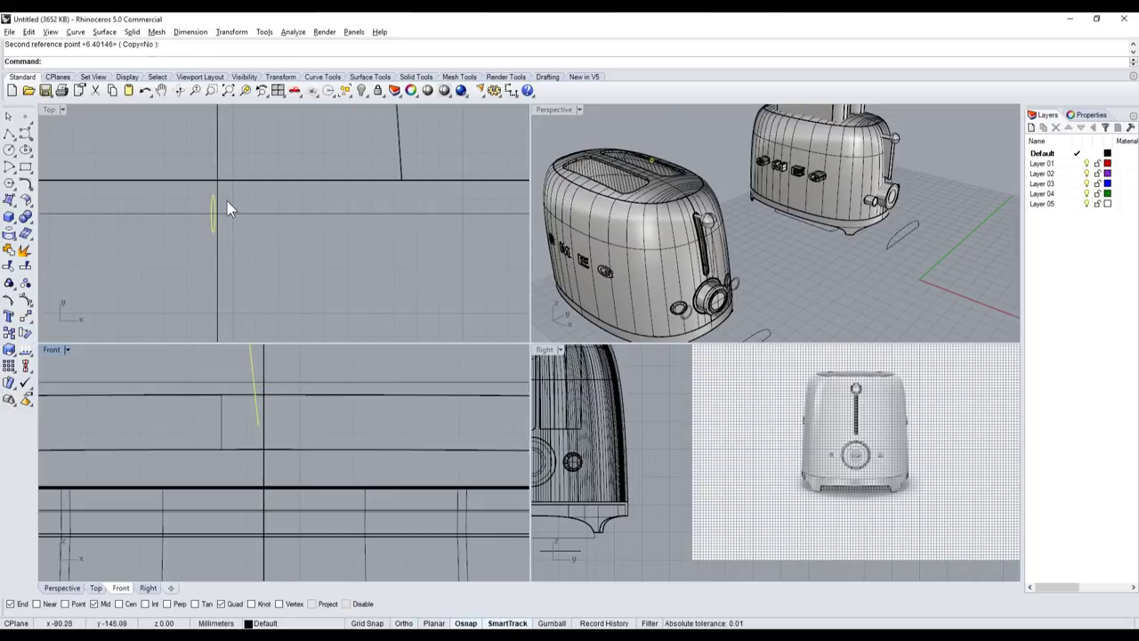
{"action": "left_click", "coordinate": [227, 201]}
{"action": "key", "text": "Return"}
{"action": "left_click", "coordinate": [253, 382]}
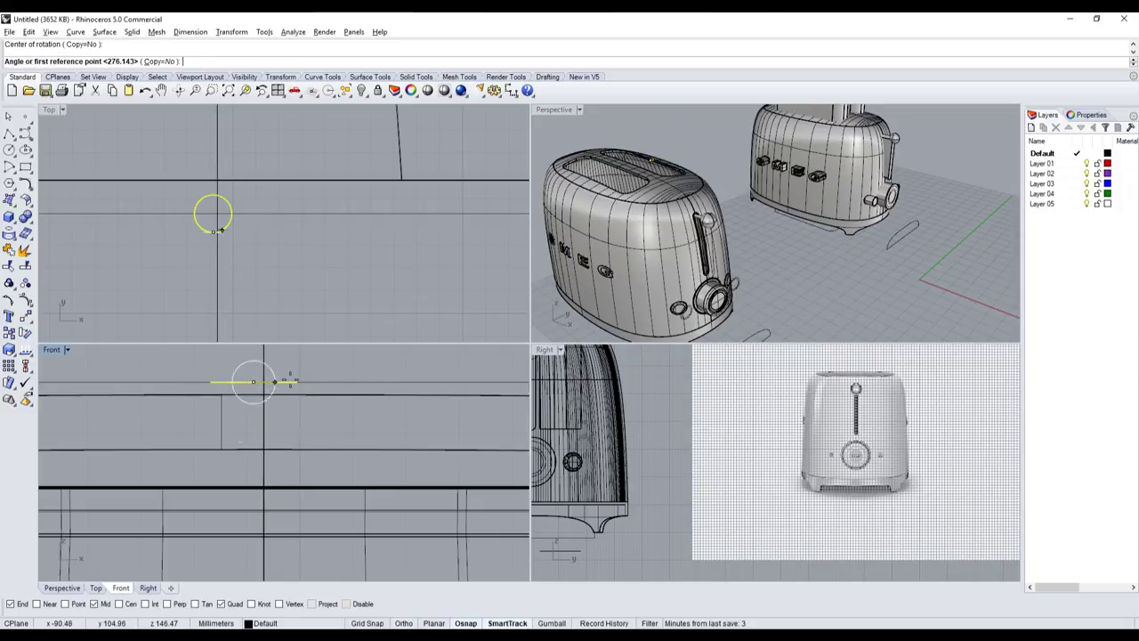
{"action": "left_click", "coordinate": [360, 381]}
{"action": "left_click", "coordinate": [222, 555]}
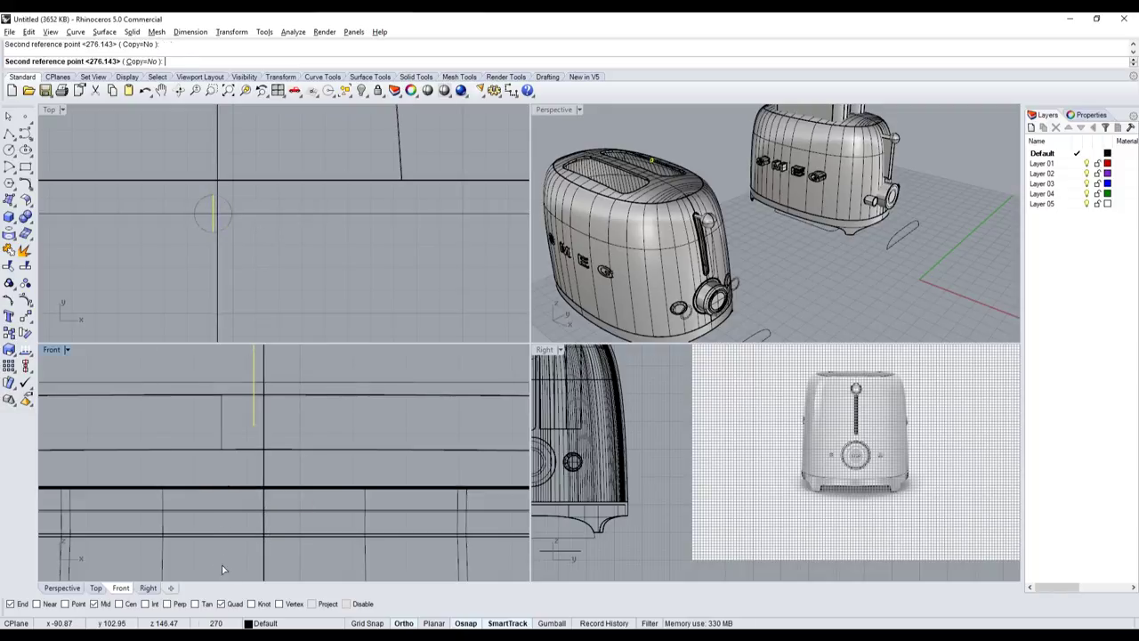
- Maximize the Perspective view and select the slot's edge curve
{"action": "double_click", "coordinate": [565, 108]}
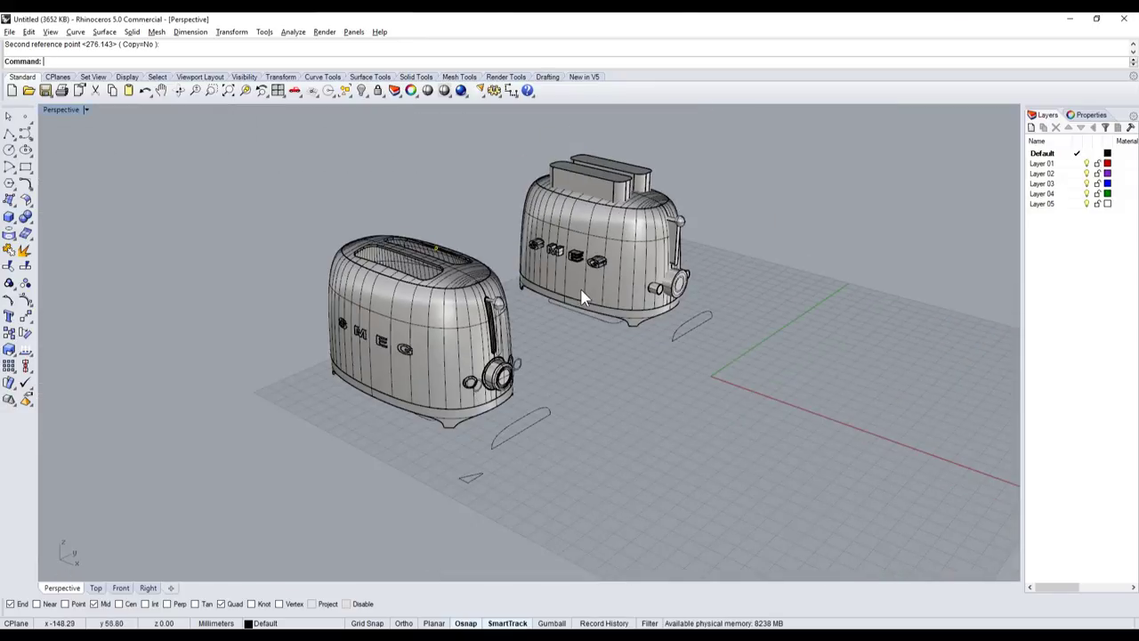
{"action": "scroll", "coordinate": [534, 298], "scroll_direction": "up", "scroll_amount": 5}
{"action": "right_click_drag", "start_coordinate": [473, 329], "coordinate": [427, 309]}
{"action": "scroll", "coordinate": [425, 321], "scroll_direction": "up", "scroll_amount": 3}
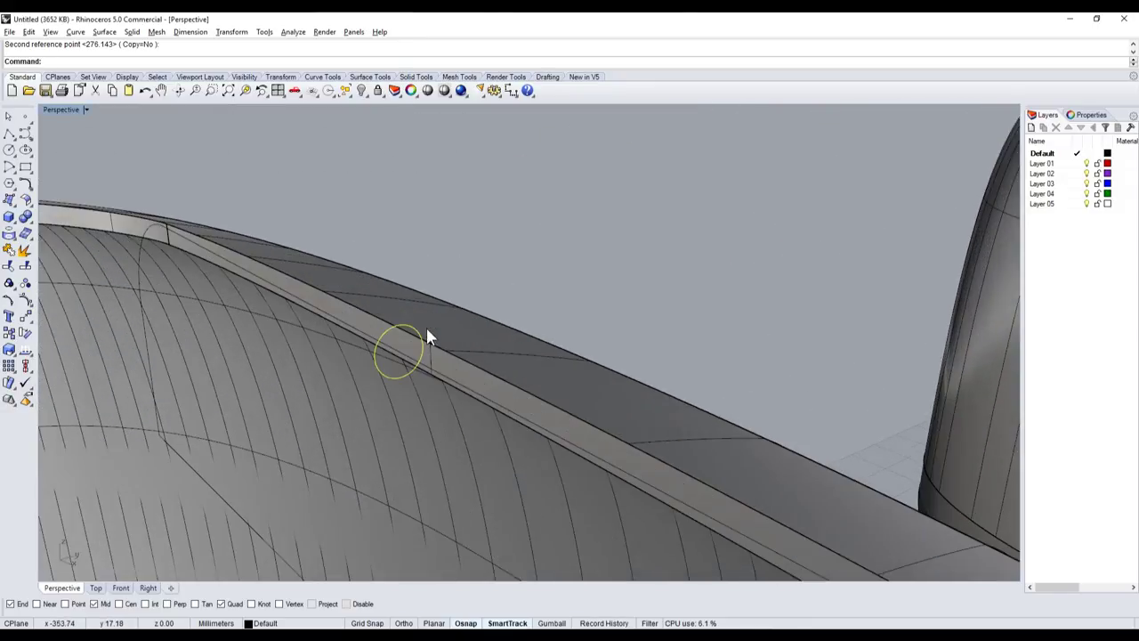
{"action": "scroll", "coordinate": [427, 333], "scroll_direction": "down", "scroll_amount": 3}
{"action": "scroll", "coordinate": [440, 305], "scroll_direction": "down", "scroll_amount": 2}
{"action": "left_click", "coordinate": [364, 298]}
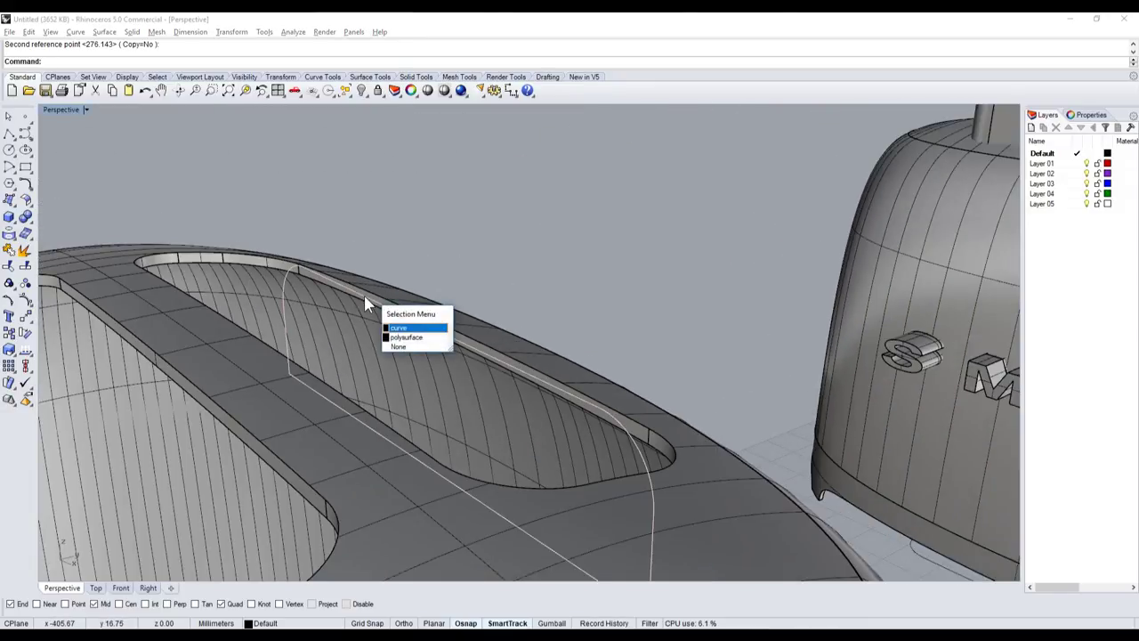
{"action": "left_click", "coordinate": [406, 332]}
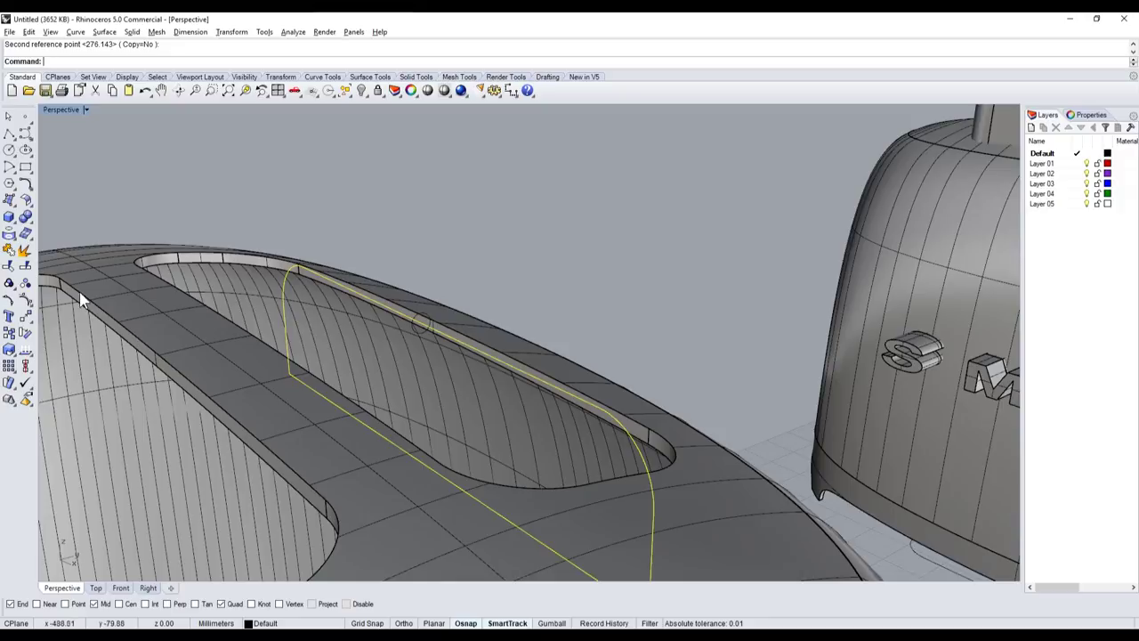
- Sweep the small circle along the slot curve with Sweep 1 Rail to form the tube
{"action": "left_click", "coordinate": [15, 205]}
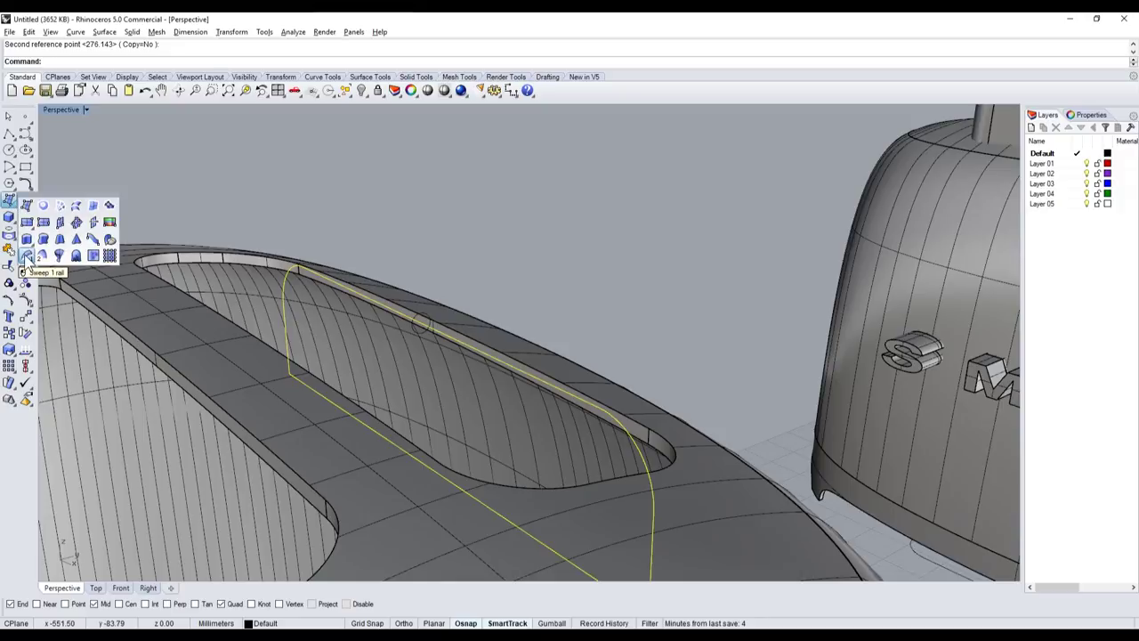
{"action": "left_click", "coordinate": [26, 239]}
{"action": "scroll", "coordinate": [417, 309], "scroll_direction": "up", "scroll_amount": 2}
{"action": "left_click", "coordinate": [412, 339]}
{"action": "key", "text": "Return"}
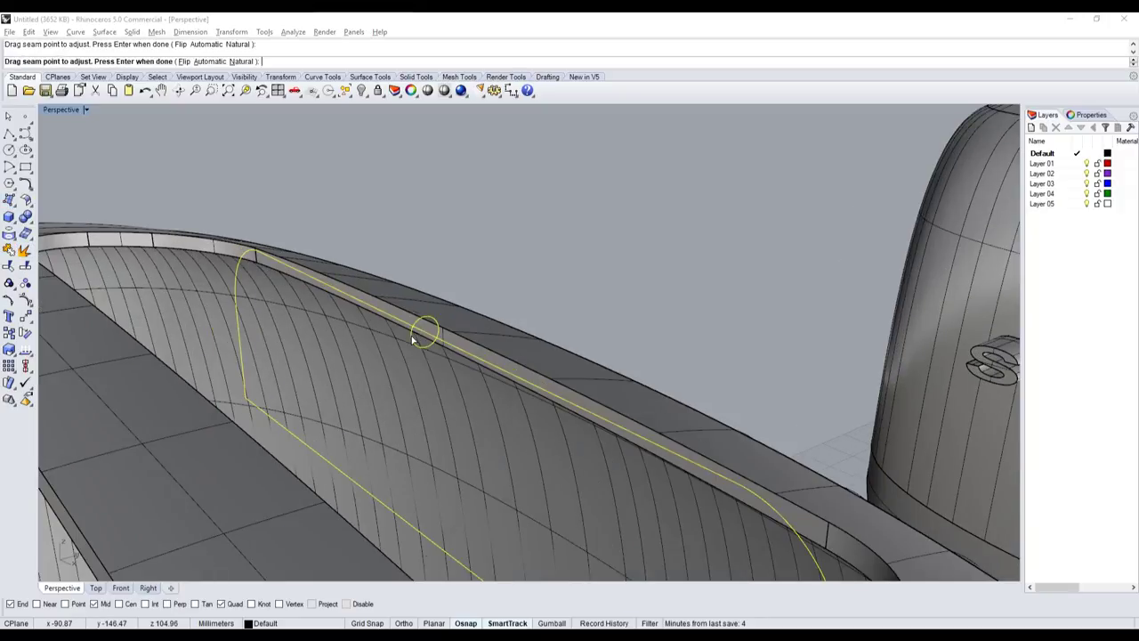
{"action": "key", "text": "Return"}
{"action": "left_click", "coordinate": [497, 396]}
- Inspect and select the new pipe, then return to the four-view layout
{"action": "mouse_move", "coordinate": [445, 381]}
{"action": "right_mouse_down"}
{"action": "mouse_move", "coordinate": [238, 453]}
{"action": "mouse_move", "coordinate": [170, 445]}
{"action": "right_mouse_up"}
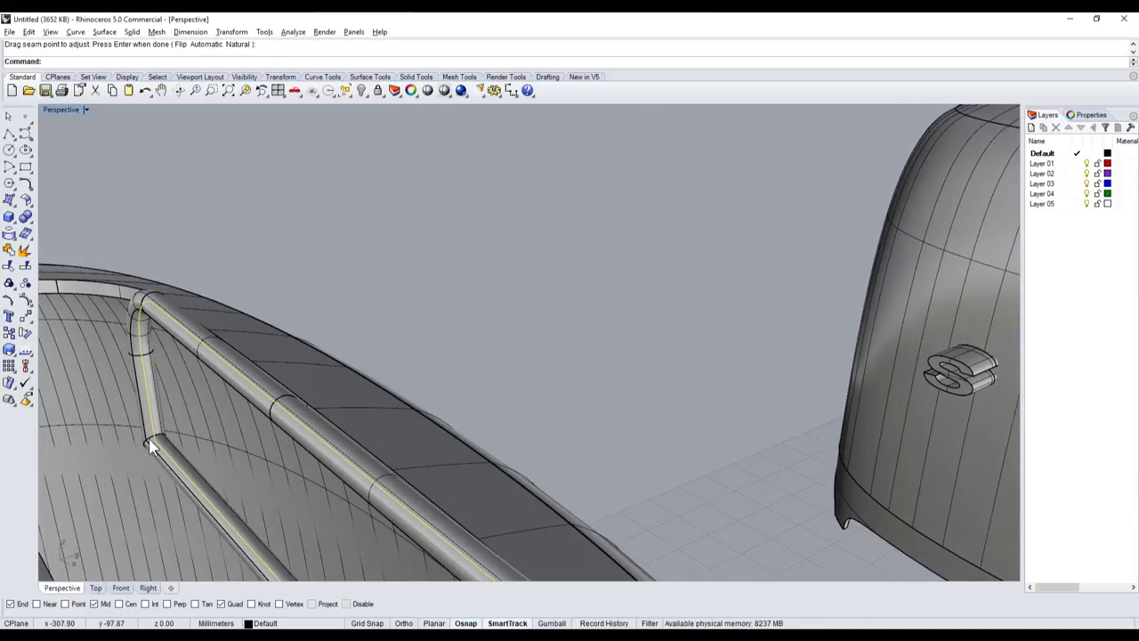
{"action": "scroll", "coordinate": [151, 447], "scroll_direction": "up", "scroll_amount": 5}
{"action": "scroll", "coordinate": [206, 419], "scroll_direction": "down", "scroll_amount": 6}
{"action": "scroll", "coordinate": [248, 398], "scroll_direction": "up", "scroll_amount": 3}
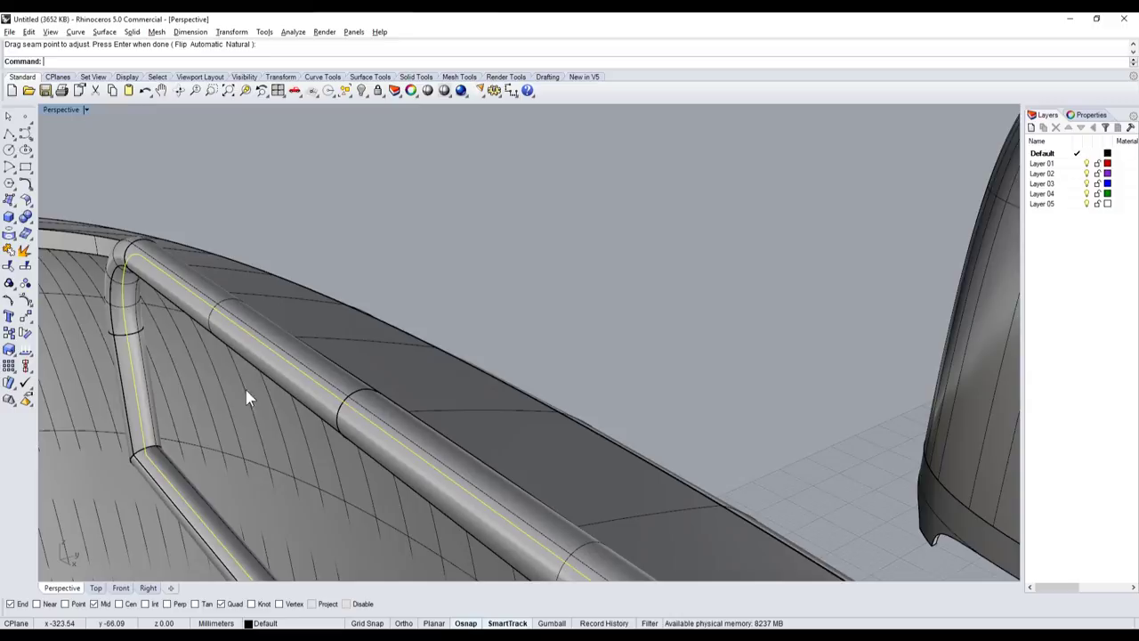
{"action": "left_click", "coordinate": [338, 401]}
{"action": "left_click", "coordinate": [365, 438]}
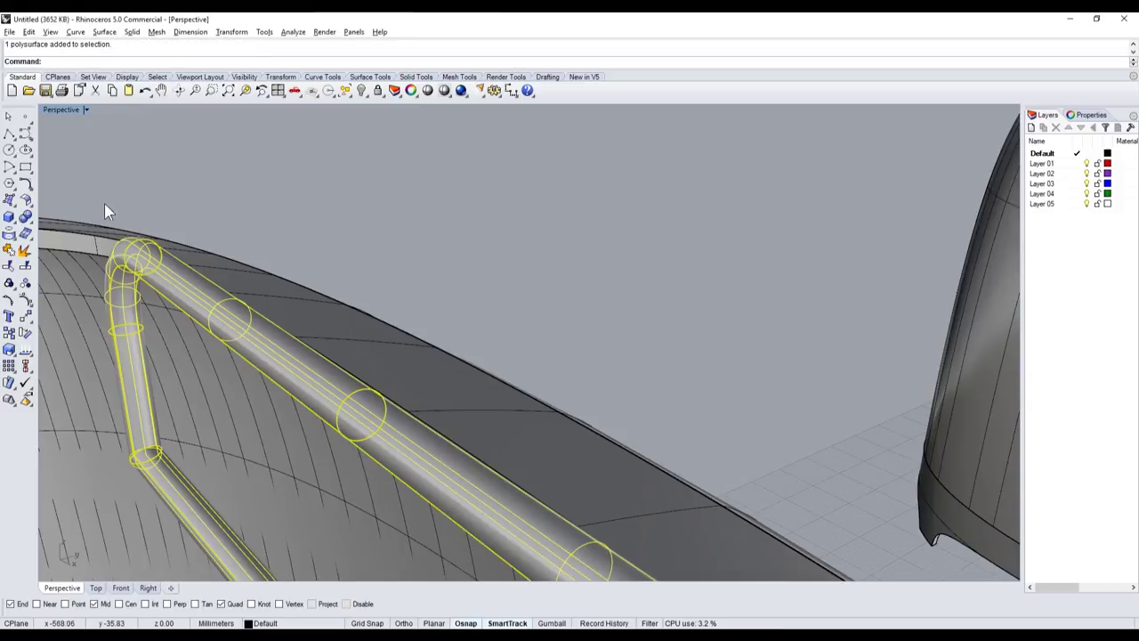
{"action": "double_click", "coordinate": [61, 109]}
{"action": "scroll", "coordinate": [178, 213], "scroll_direction": "down", "scroll_amount": 2}
{"action": "scroll", "coordinate": [257, 481], "scroll_direction": "down", "scroll_amount": 2}
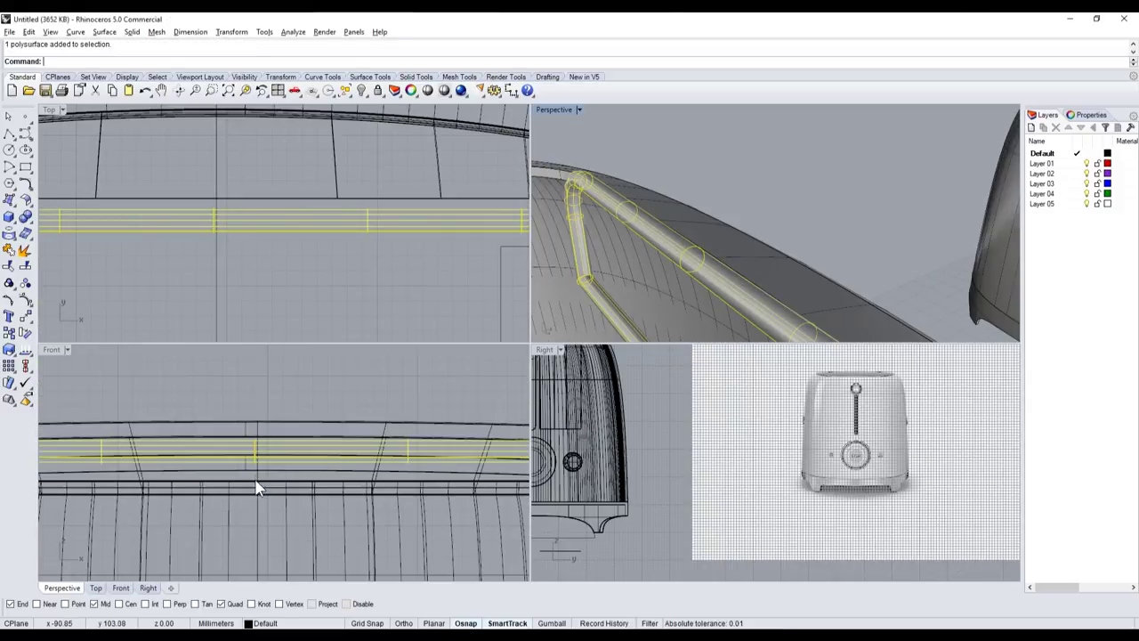
{"action": "scroll", "coordinate": [277, 465], "scroll_direction": "down", "scroll_amount": 1}
{"action": "left_click_drag", "start_coordinate": [277, 463], "coordinate": [276, 486]}
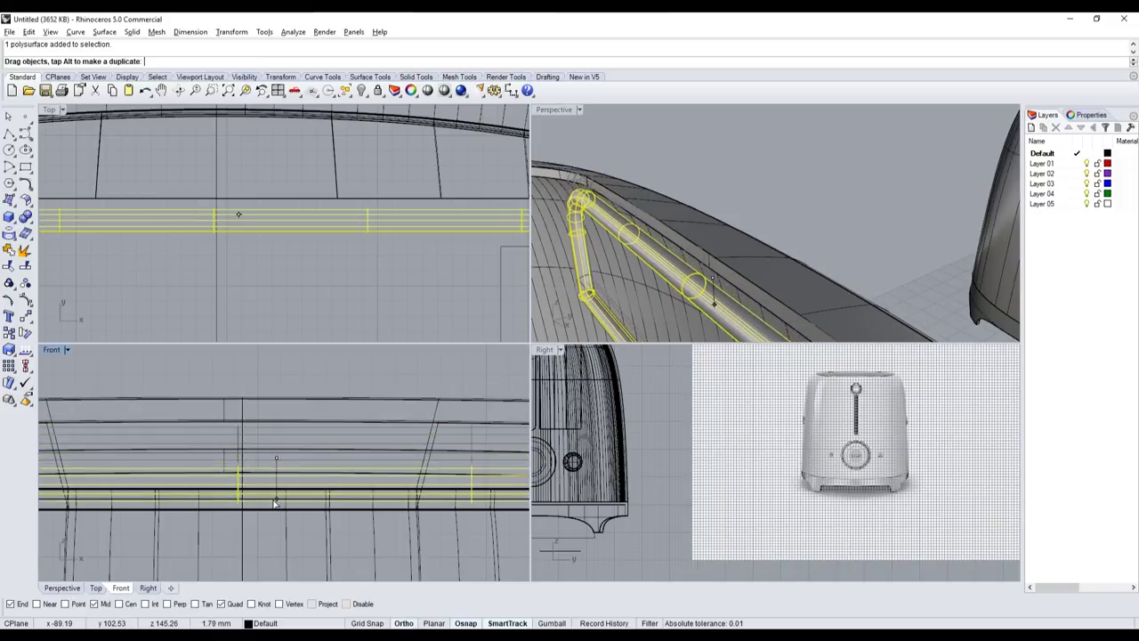
{"action": "key", "text": "Escape"}
{"action": "scroll", "coordinate": [765, 163], "scroll_direction": "down", "scroll_amount": 3}
{"action": "scroll", "coordinate": [766, 163], "scroll_direction": "up", "scroll_amount": 1}
{"action": "scroll", "coordinate": [815, 237], "scroll_direction": "up", "scroll_amount": 3}
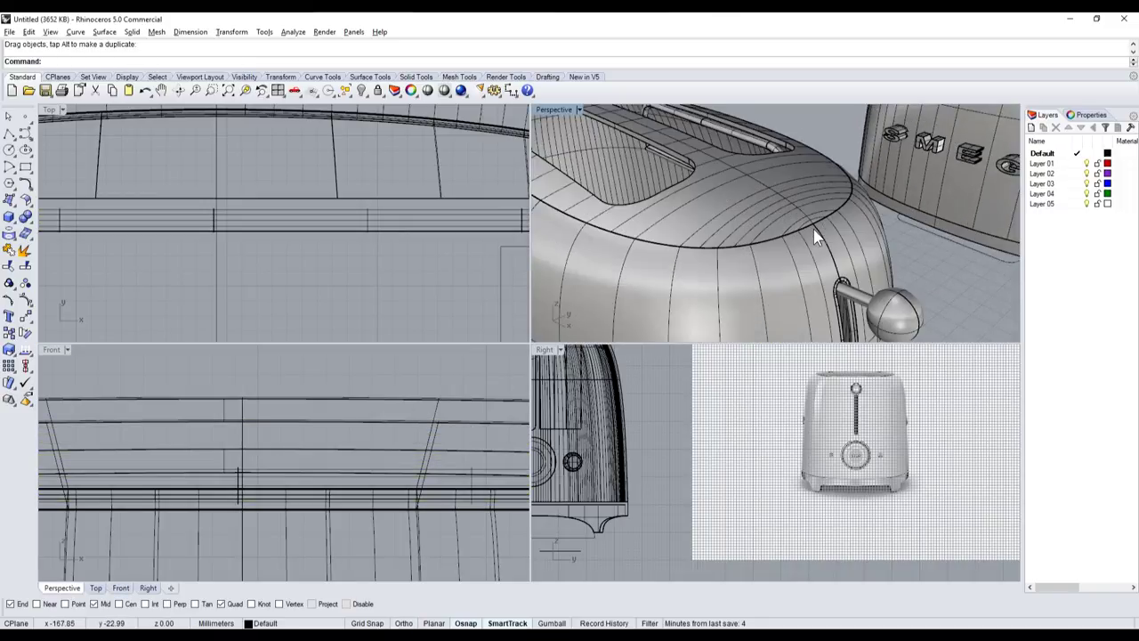
{"action": "scroll", "coordinate": [809, 227], "scroll_direction": "up", "scroll_amount": 3}
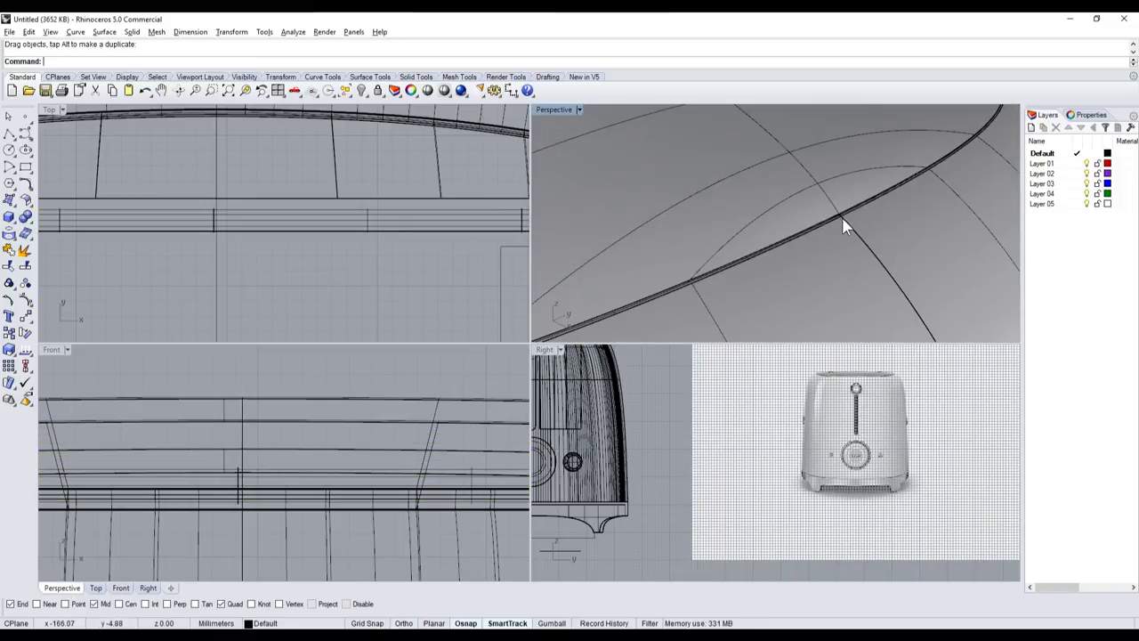
{"action": "scroll", "coordinate": [840, 217], "scroll_direction": "down", "scroll_amount": 4}
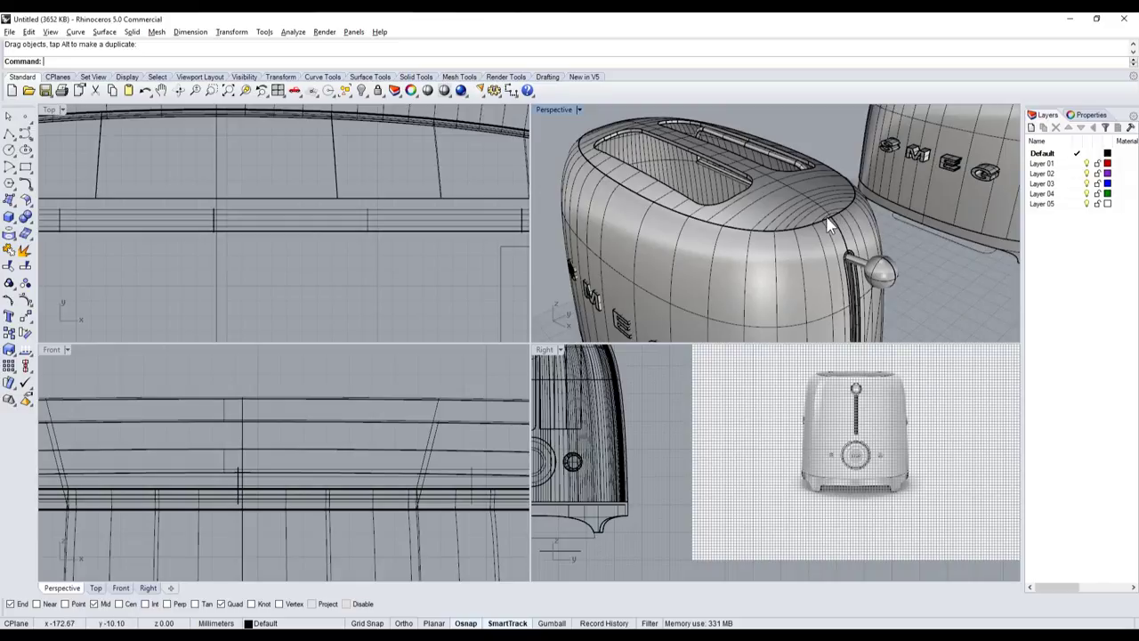
{"action": "right_click_drag", "start_coordinate": [827, 224], "coordinate": [635, 183]}
{"action": "double_click", "coordinate": [565, 108]}
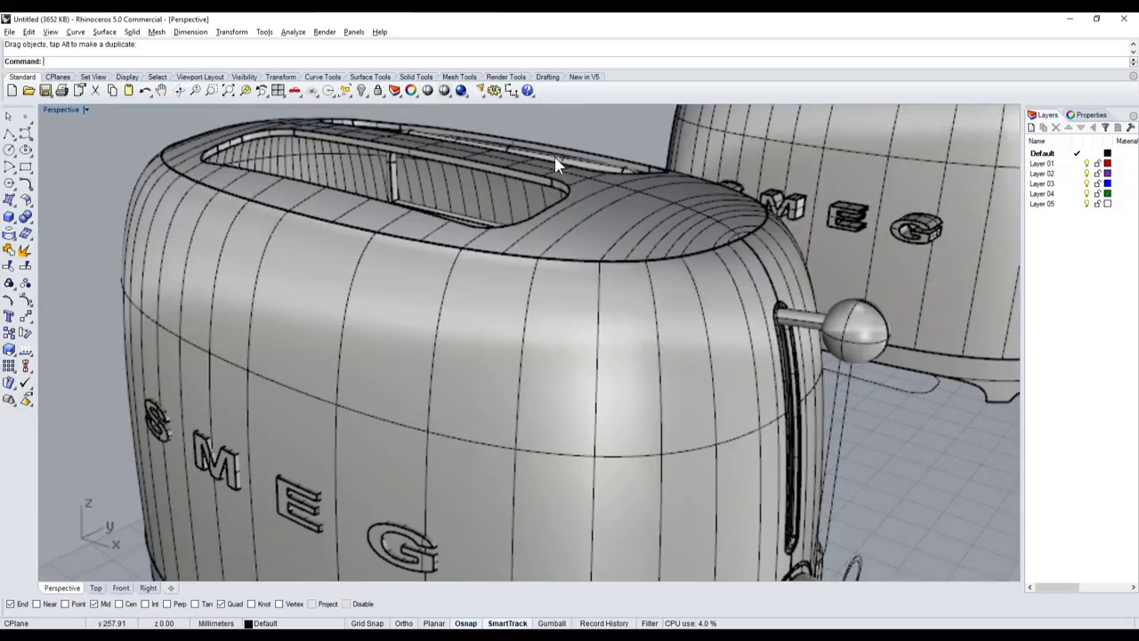
{"action": "scroll", "coordinate": [543, 174], "scroll_direction": "down", "scroll_amount": 3}
{"action": "right_click_drag", "start_coordinate": [598, 297], "coordinate": [374, 180]}
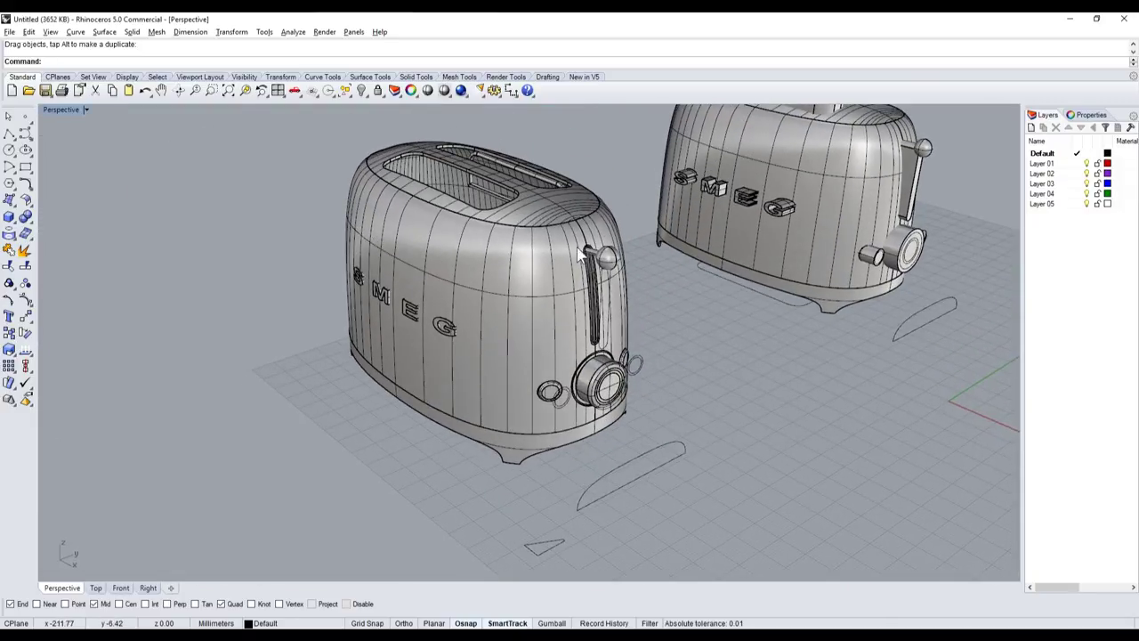
{"action": "scroll", "coordinate": [588, 253], "scroll_direction": "up", "scroll_amount": 2}
{"action": "right_click_drag", "start_coordinate": [584, 265], "coordinate": [609, 277]}
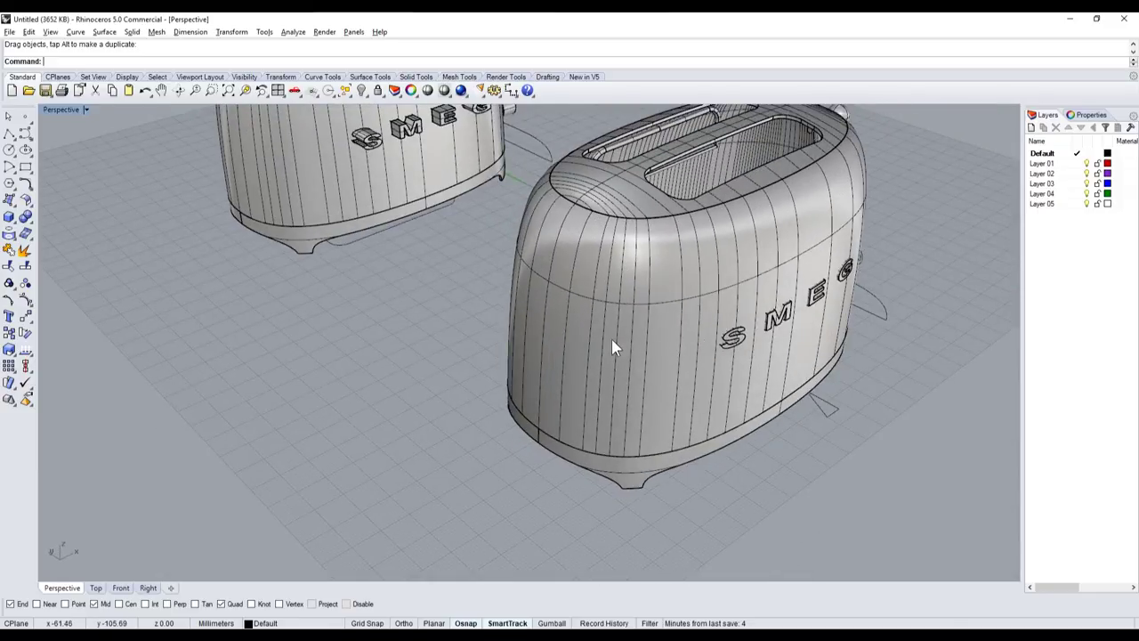
{"action": "mouse_move", "coordinate": [612, 339]}
{"action": "right_mouse_down"}
{"action": "mouse_move", "coordinate": [495, 235]}
{"action": "mouse_move", "coordinate": [457, 321]}
{"action": "right_mouse_up"}
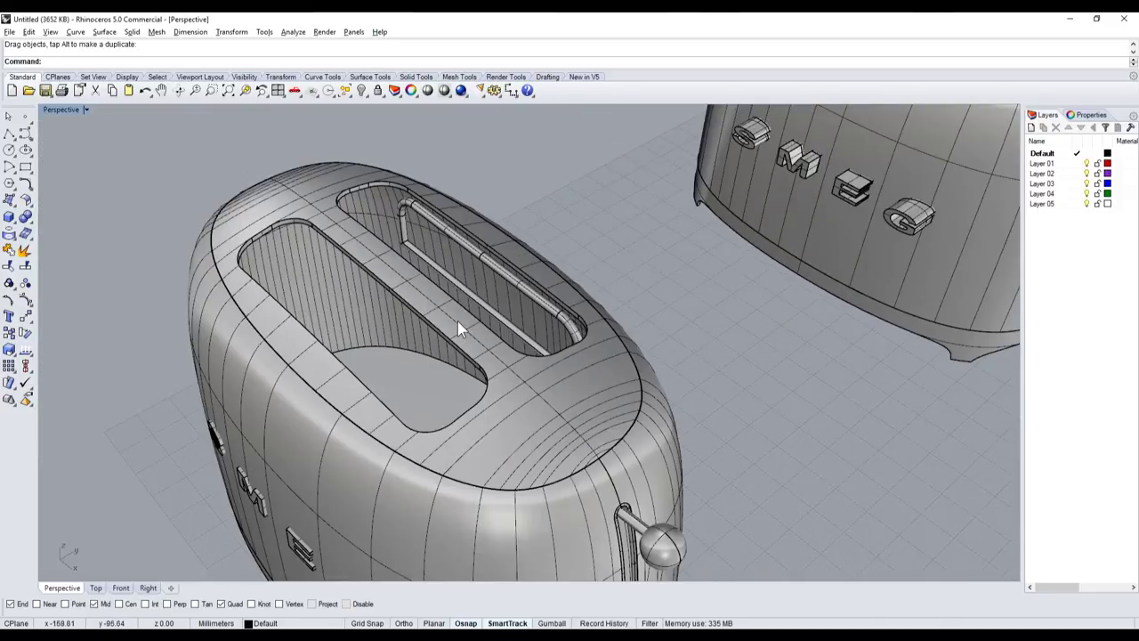
{"action": "scroll", "coordinate": [458, 321], "scroll_direction": "up", "scroll_amount": 3}
{"action": "scroll", "coordinate": [428, 212], "scroll_direction": "down", "scroll_amount": 3}
{"action": "right_click_drag", "start_coordinate": [572, 346], "coordinate": [587, 325]}
{"action": "scroll", "coordinate": [587, 326], "scroll_direction": "down", "scroll_amount": 2}
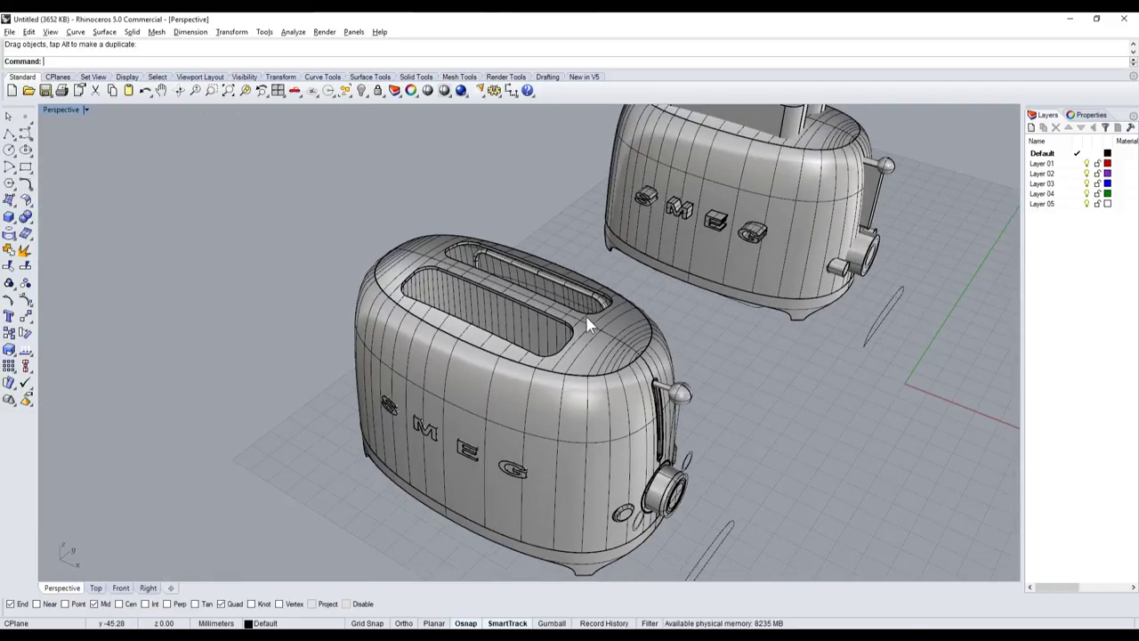
{"action": "scroll", "coordinate": [587, 325], "scroll_direction": "up", "scroll_amount": 2}
{"action": "scroll", "coordinate": [575, 315], "scroll_direction": "up", "scroll_amount": 2}
{"action": "scroll", "coordinate": [544, 288], "scroll_direction": "down", "scroll_amount": 4}
{"action": "scroll", "coordinate": [437, 278], "scroll_direction": "up", "scroll_amount": 4}
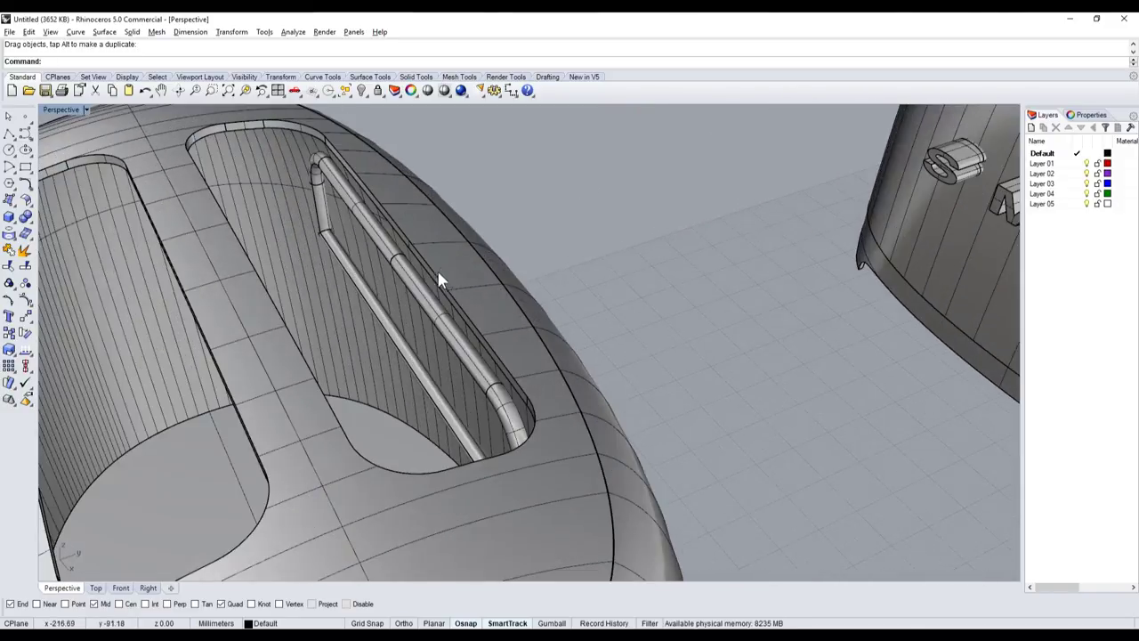
- Select the small tapered tab outline beside the bread slot
{"action": "scroll", "coordinate": [241, 205], "scroll_direction": "down", "scroll_amount": 5}
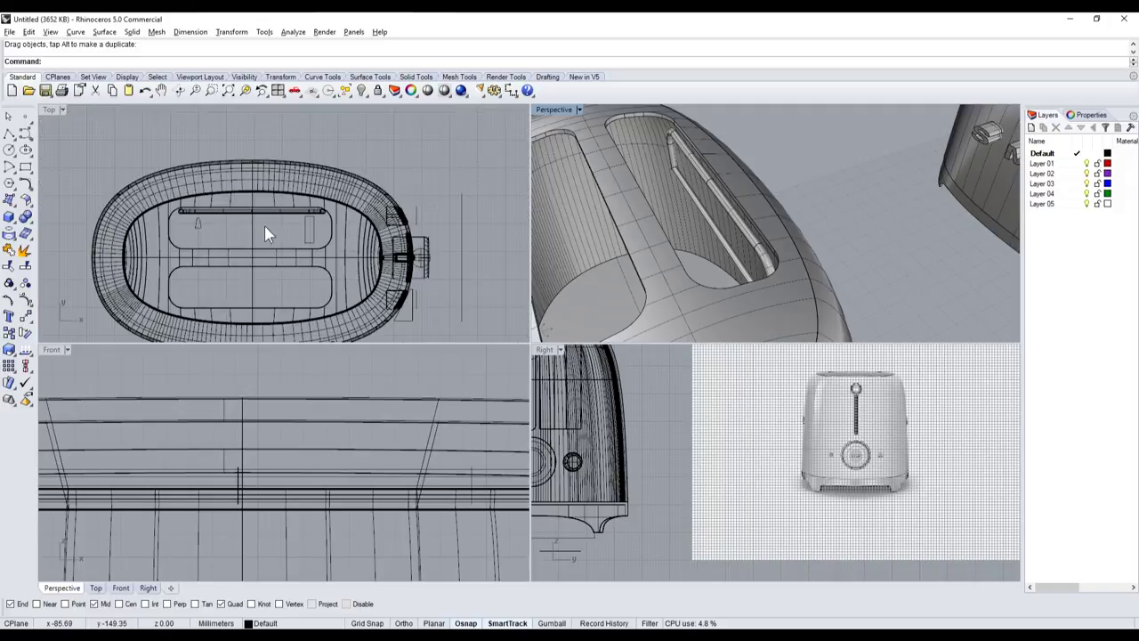
{"action": "scroll", "coordinate": [223, 227], "scroll_direction": "up", "scroll_amount": 3}
{"action": "left_click", "coordinate": [189, 228]}
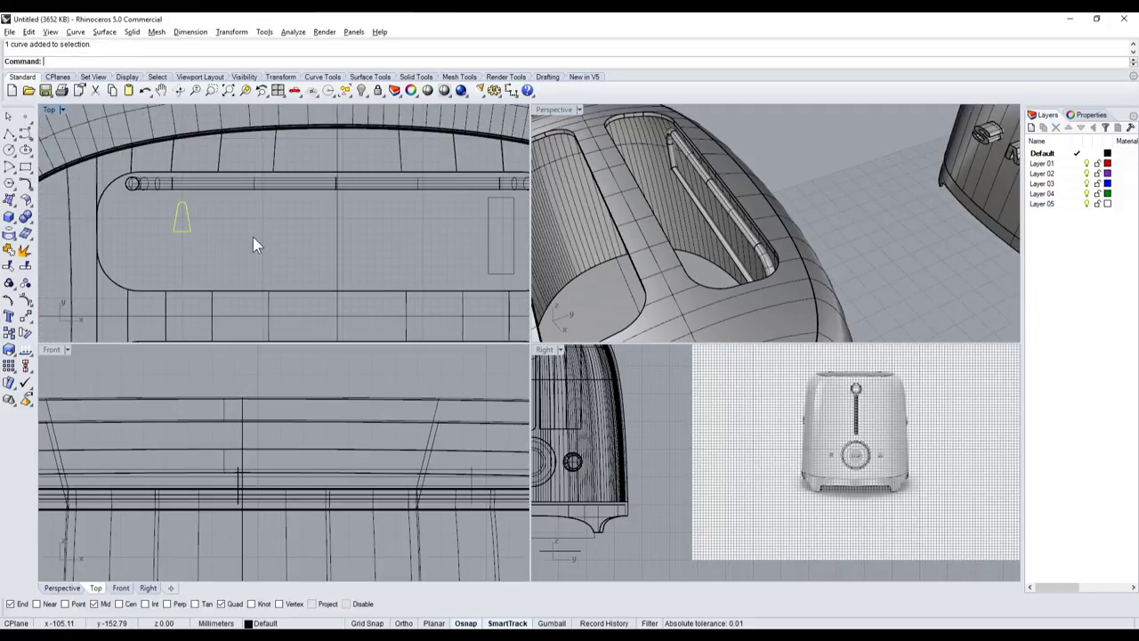
{"action": "scroll", "coordinate": [292, 227], "scroll_direction": "down", "scroll_amount": 2}
{"action": "scroll", "coordinate": [227, 213], "scroll_direction": "up", "scroll_amount": 2}
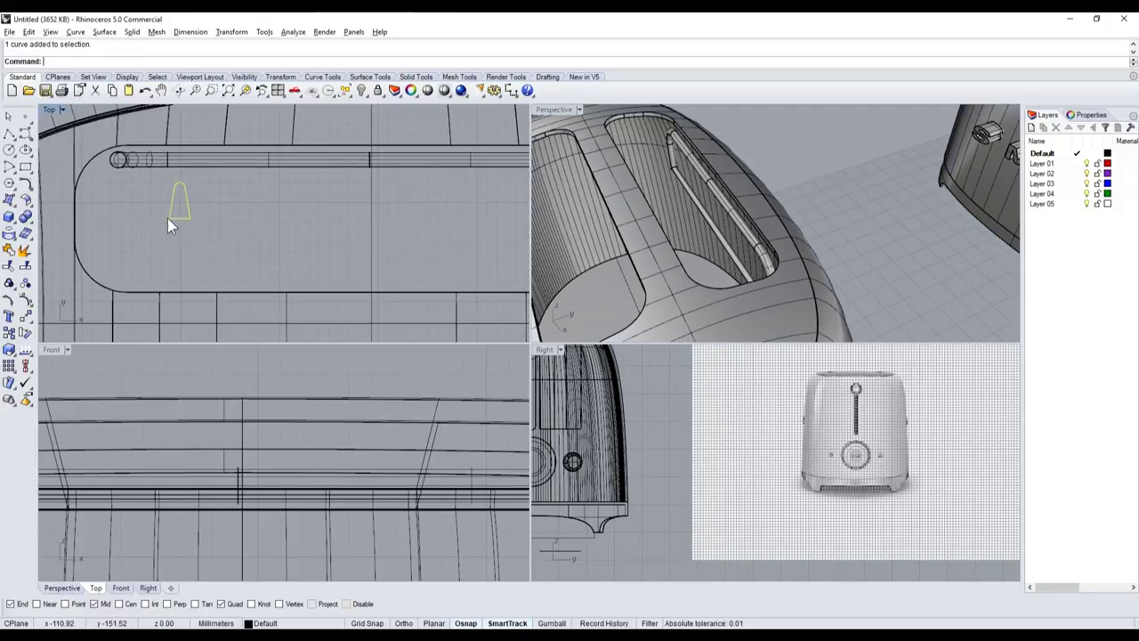
{"action": "scroll", "coordinate": [168, 218], "scroll_direction": "down", "scroll_amount": 1}
{"action": "scroll", "coordinate": [176, 216], "scroll_direction": "up", "scroll_amount": 2}
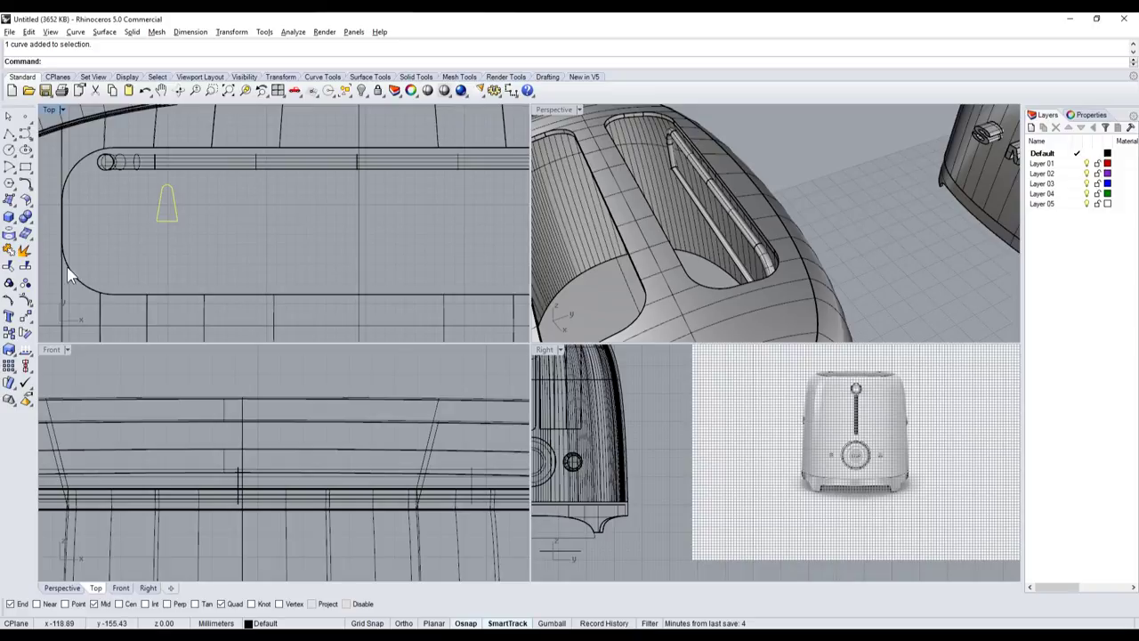
- Array the tab outline 4 in X and 1 in Y and Z, spaced about 9.88 mm
{"action": "left_click", "coordinate": [10, 366]}
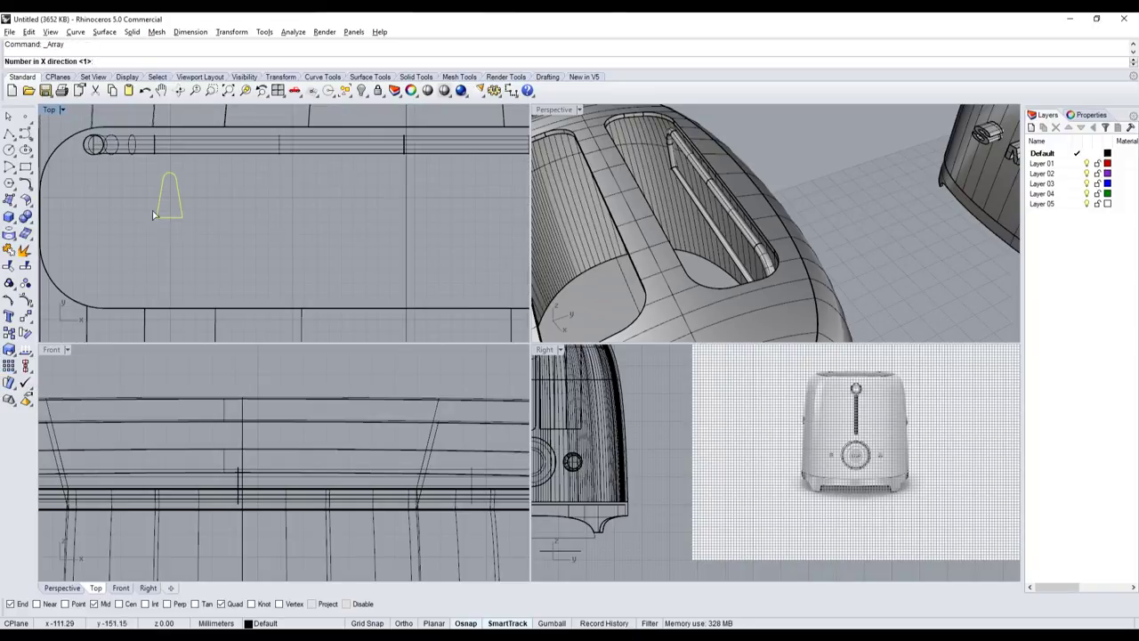
{"action": "scroll", "coordinate": [151, 228], "scroll_direction": "down", "scroll_amount": 2}
{"action": "scroll", "coordinate": [143, 219], "scroll_direction": "up", "scroll_amount": 2}
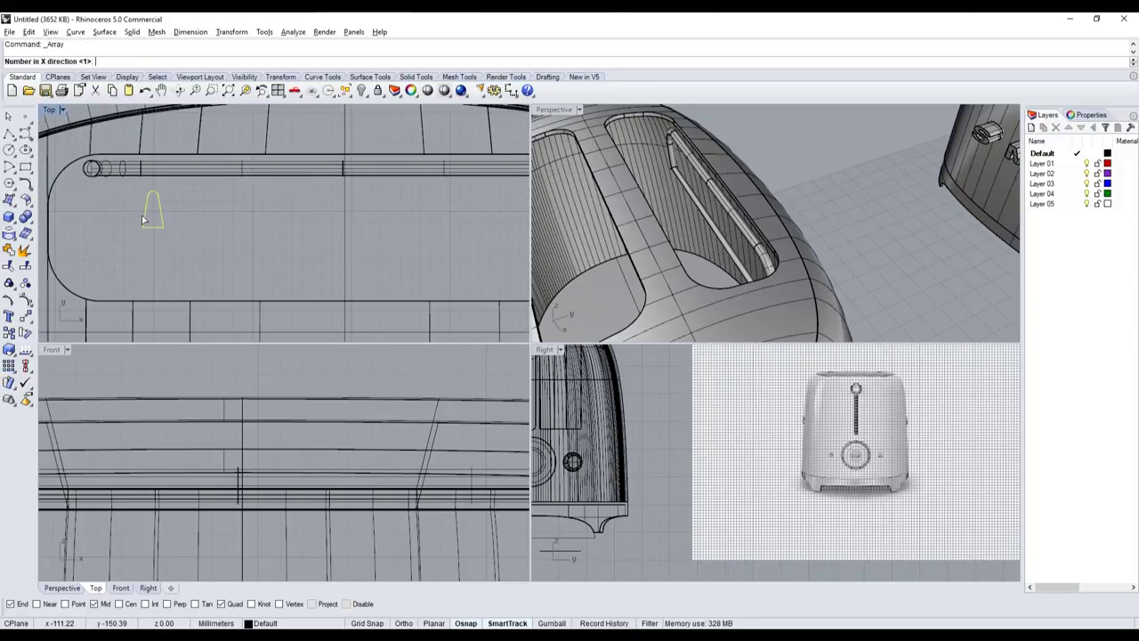
{"action": "type", "text": "4"}
{"action": "key", "text": "Return"}
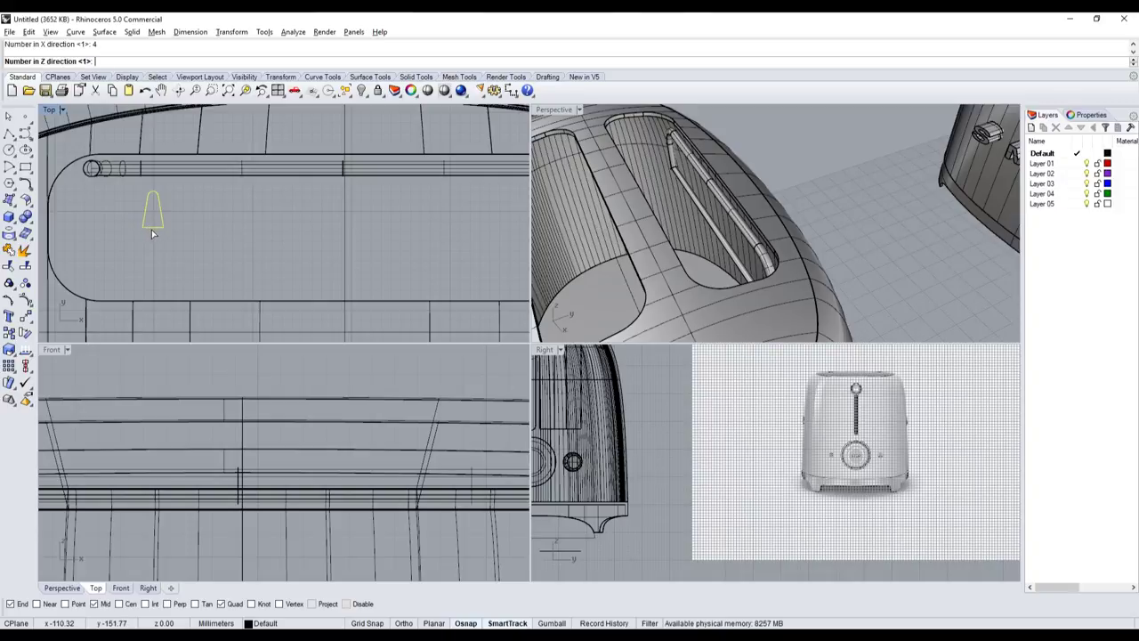
{"action": "key", "text": "Return"}
{"action": "left_click", "coordinate": [144, 228]}
{"action": "scroll", "coordinate": [211, 230], "scroll_direction": "down", "scroll_amount": 2}
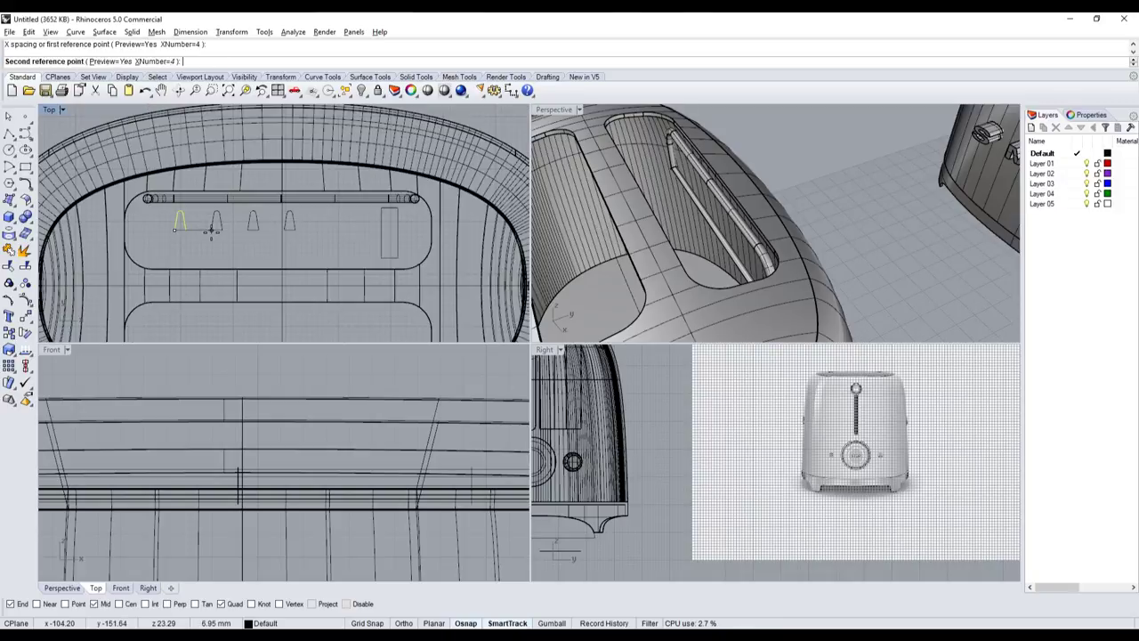
{"action": "left_click", "coordinate": [226, 230]}
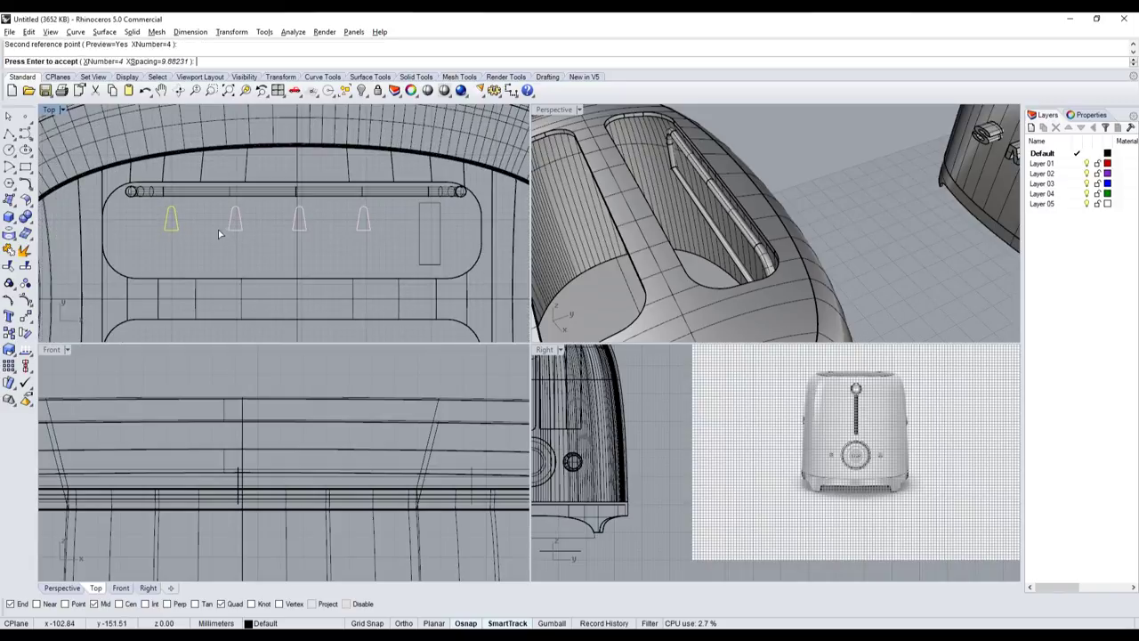
{"action": "scroll", "coordinate": [267, 240], "scroll_direction": "down", "scroll_amount": 1}
{"action": "key", "text": "Return"}
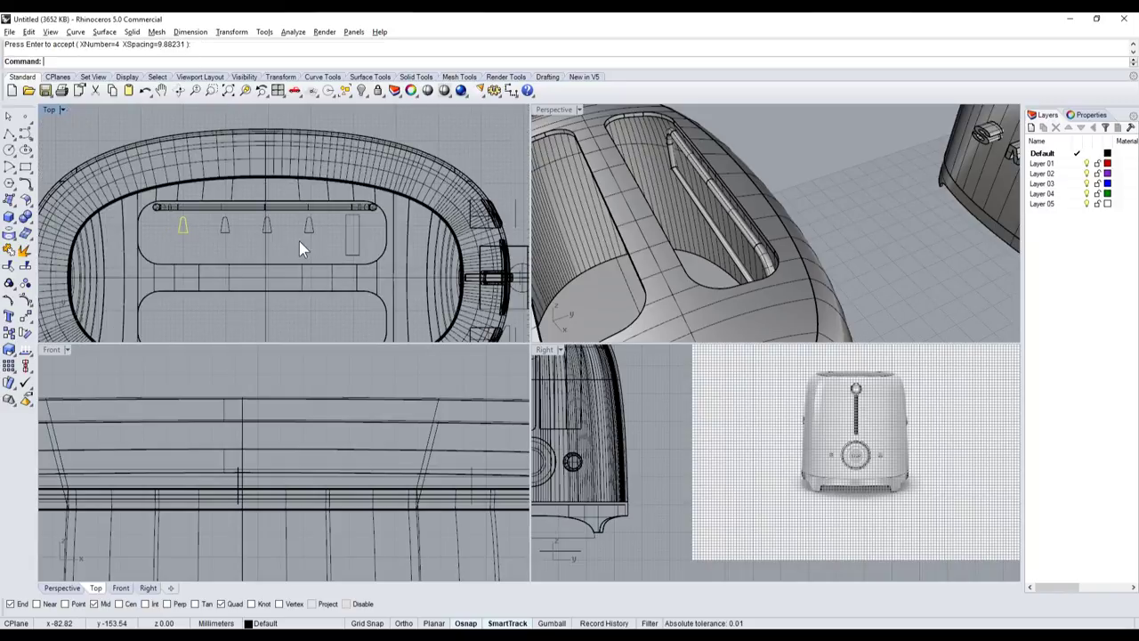
{"action": "scroll", "coordinate": [299, 245], "scroll_direction": "up", "scroll_amount": 2}
{"action": "key", "text": "Return"}
- Mirror the four tab outlines across the slot centre to form an opposite row
{"action": "left_click", "coordinate": [196, 247], "text": "ctrl"}
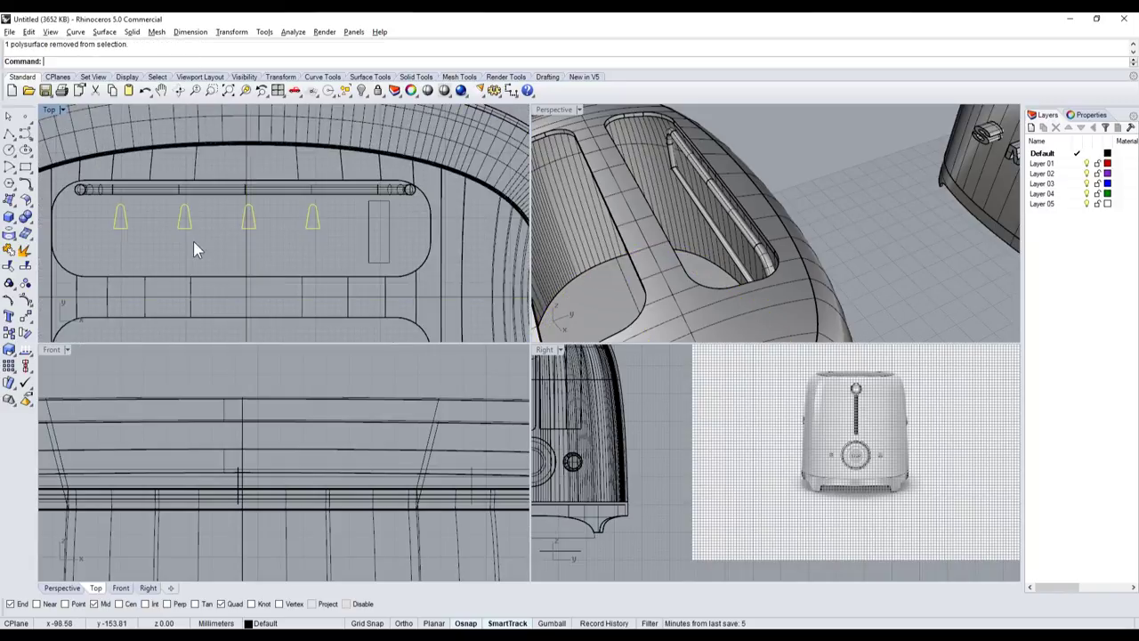
{"action": "scroll", "coordinate": [193, 241], "scroll_direction": "down", "scroll_amount": 2}
{"action": "left_click", "coordinate": [26, 319]}
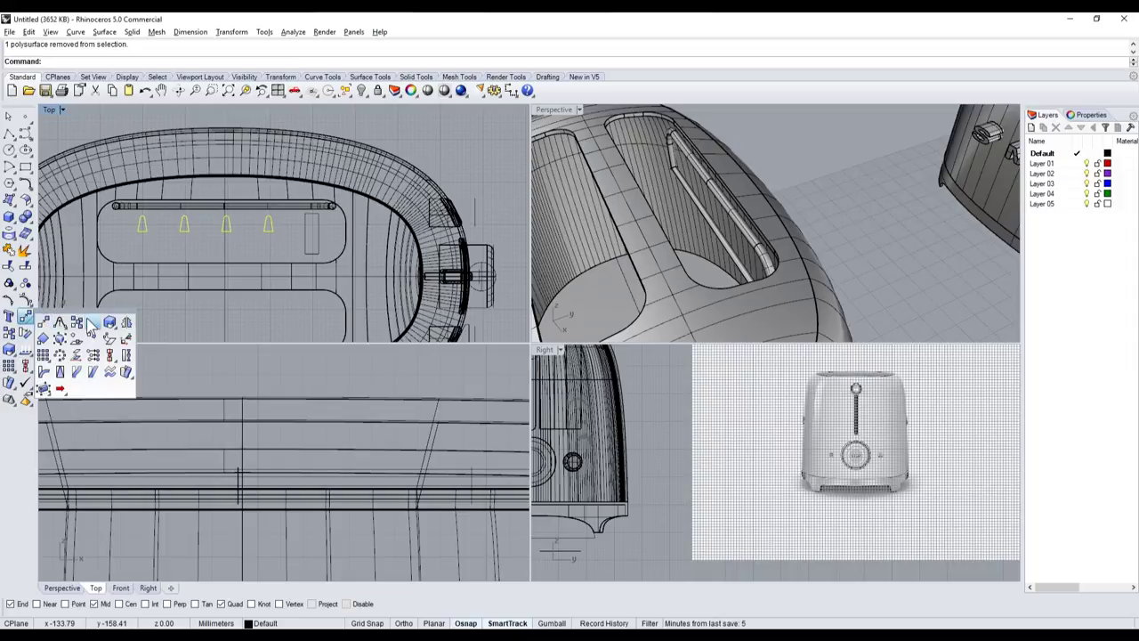
{"action": "left_click", "coordinate": [93, 326]}
{"action": "scroll", "coordinate": [150, 235], "scroll_direction": "up", "scroll_amount": 2}
{"action": "left_click", "coordinate": [147, 236]}
{"action": "left_click", "coordinate": [192, 247]}
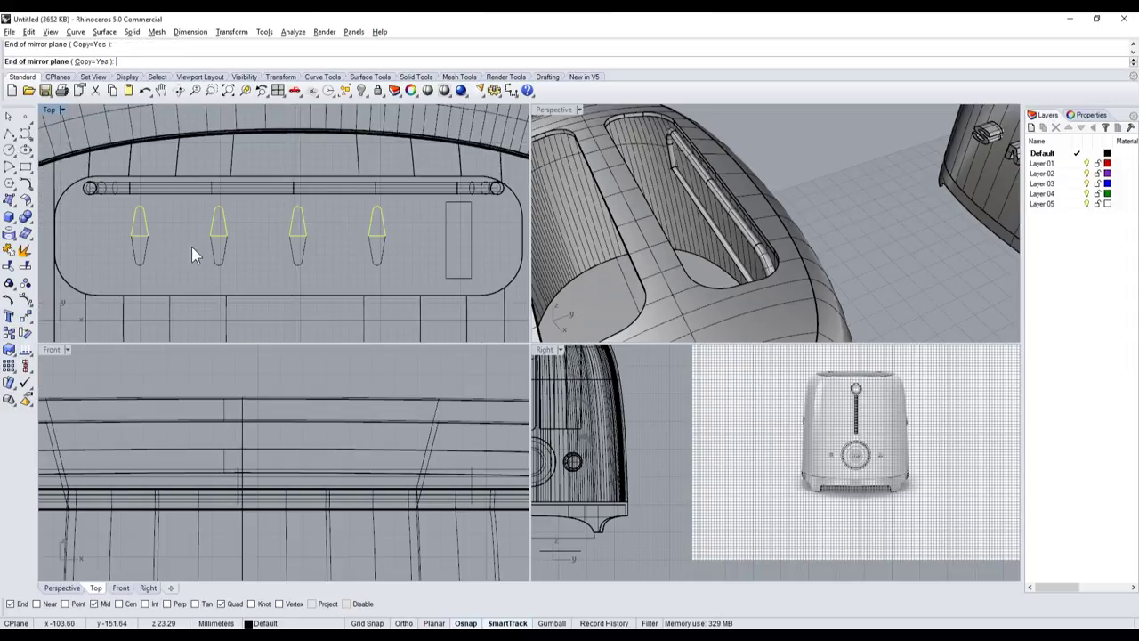
- Shift the mirrored tabs sideways so they stagger between the first row
{"action": "left_click_drag", "start_coordinate": [392, 281], "coordinate": [302, 252]}
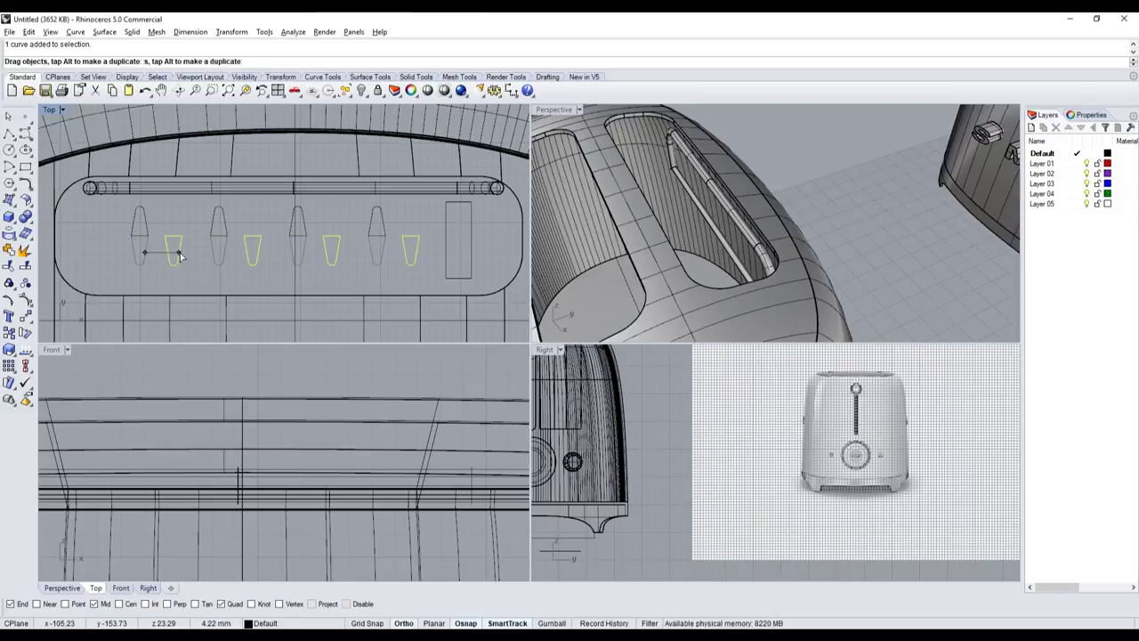
{"action": "left_click_drag", "start_coordinate": [139, 259], "coordinate": [183, 246]}
{"action": "scroll", "coordinate": [222, 250], "scroll_direction": "down", "scroll_amount": 5}
{"action": "scroll", "coordinate": [344, 150], "scroll_direction": "down", "scroll_amount": 3}
{"action": "scroll", "coordinate": [346, 153], "scroll_direction": "down", "scroll_amount": 1}
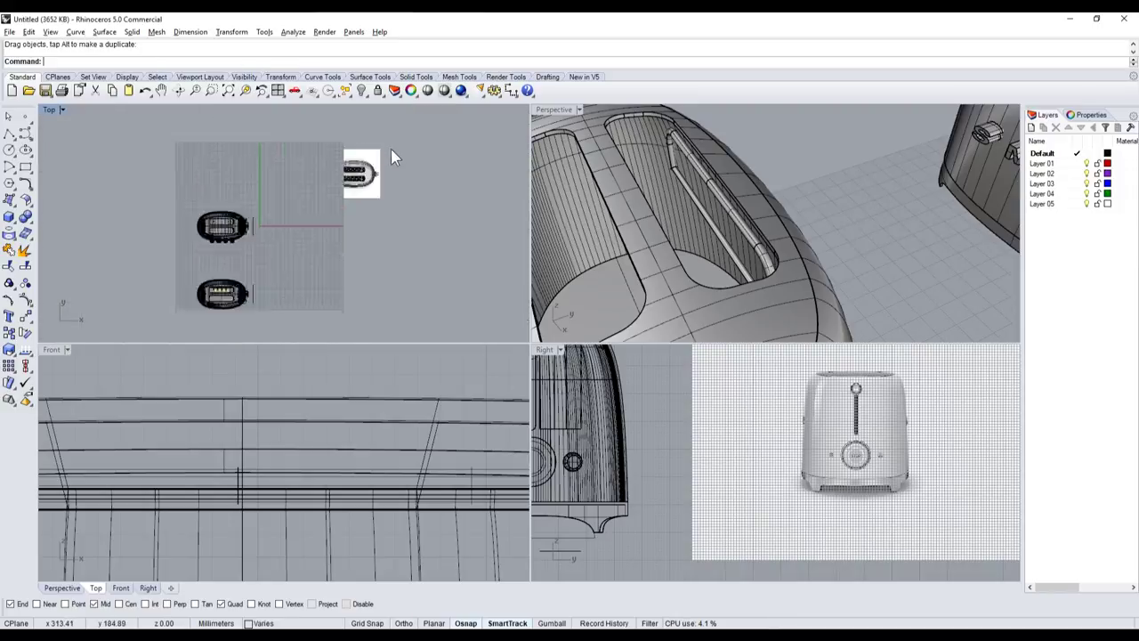
{"action": "scroll", "coordinate": [391, 149], "scroll_direction": "up", "scroll_amount": 3}
{"action": "scroll", "coordinate": [386, 200], "scroll_direction": "up", "scroll_amount": 2}
{"action": "scroll", "coordinate": [386, 200], "scroll_direction": "down", "scroll_amount": 5}
{"action": "scroll", "coordinate": [363, 208], "scroll_direction": "up", "scroll_amount": 5}
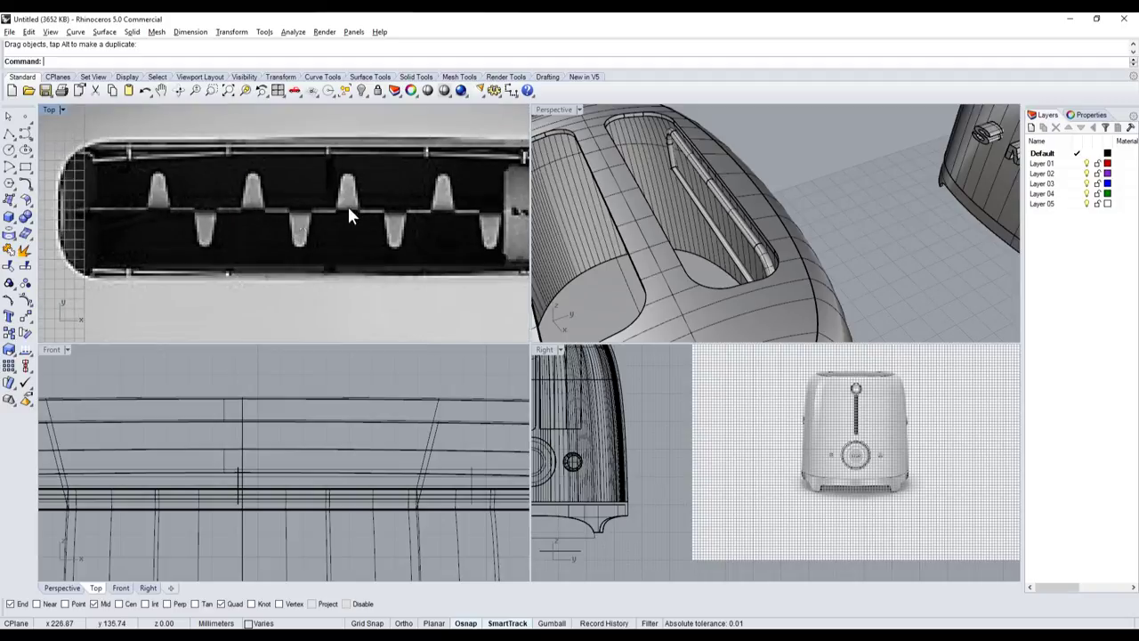
{"action": "scroll", "coordinate": [150, 213], "scroll_direction": "down", "scroll_amount": 2}
{"action": "scroll", "coordinate": [133, 212], "scroll_direction": "down", "scroll_amount": 2}
{"action": "scroll", "coordinate": [394, 213], "scroll_direction": "up", "scroll_amount": 4}
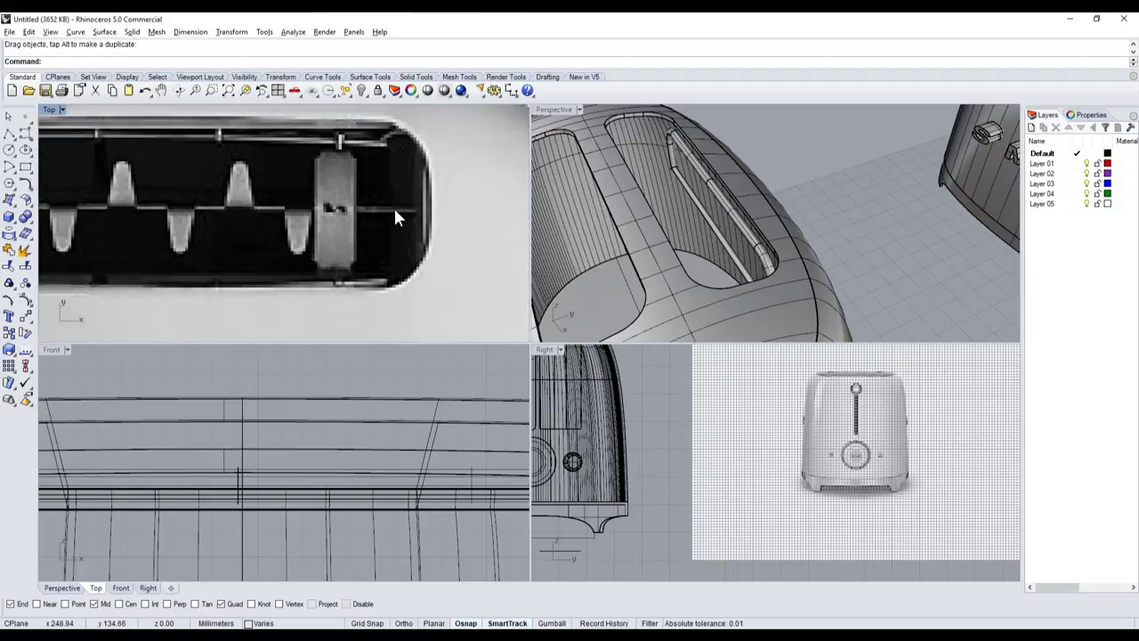
{"action": "scroll", "coordinate": [396, 221], "scroll_direction": "up", "scroll_amount": 3}
{"action": "scroll", "coordinate": [396, 222], "scroll_direction": "down", "scroll_amount": 3}
{"action": "scroll", "coordinate": [373, 232], "scroll_direction": "down", "scroll_amount": 3}
{"action": "scroll", "coordinate": [294, 267], "scroll_direction": "down", "scroll_amount": 2}
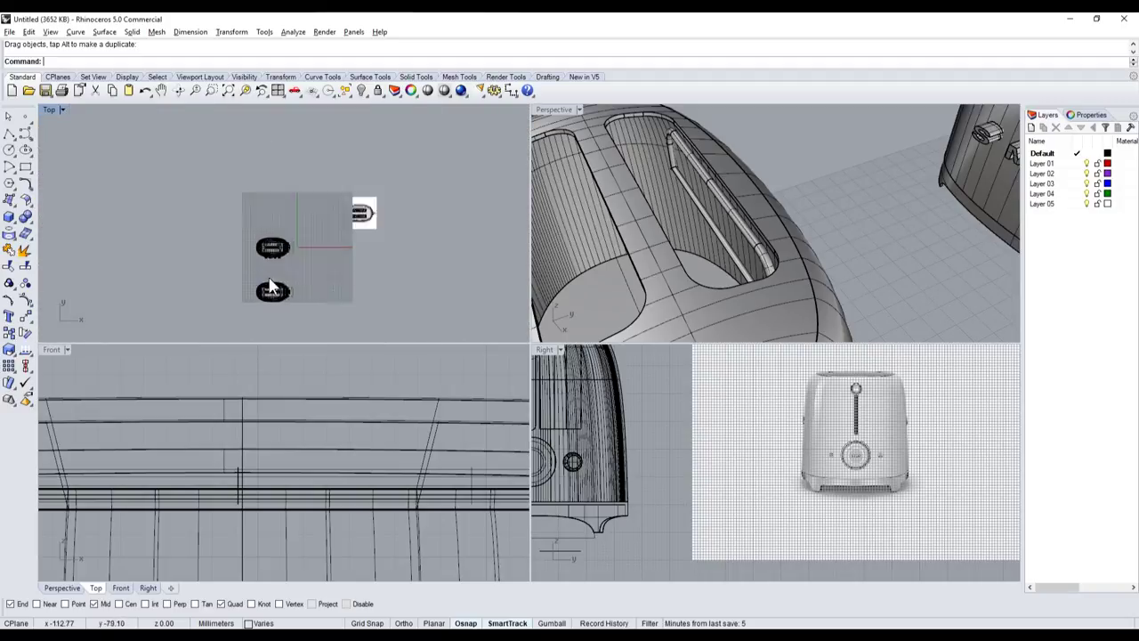
{"action": "scroll", "coordinate": [269, 312], "scroll_direction": "up", "scroll_amount": 3}
{"action": "scroll", "coordinate": [331, 247], "scroll_direction": "up", "scroll_amount": 3}
{"action": "scroll", "coordinate": [325, 232], "scroll_direction": "up", "scroll_amount": 1}
{"action": "scroll", "coordinate": [368, 211], "scroll_direction": "down", "scroll_amount": 1}
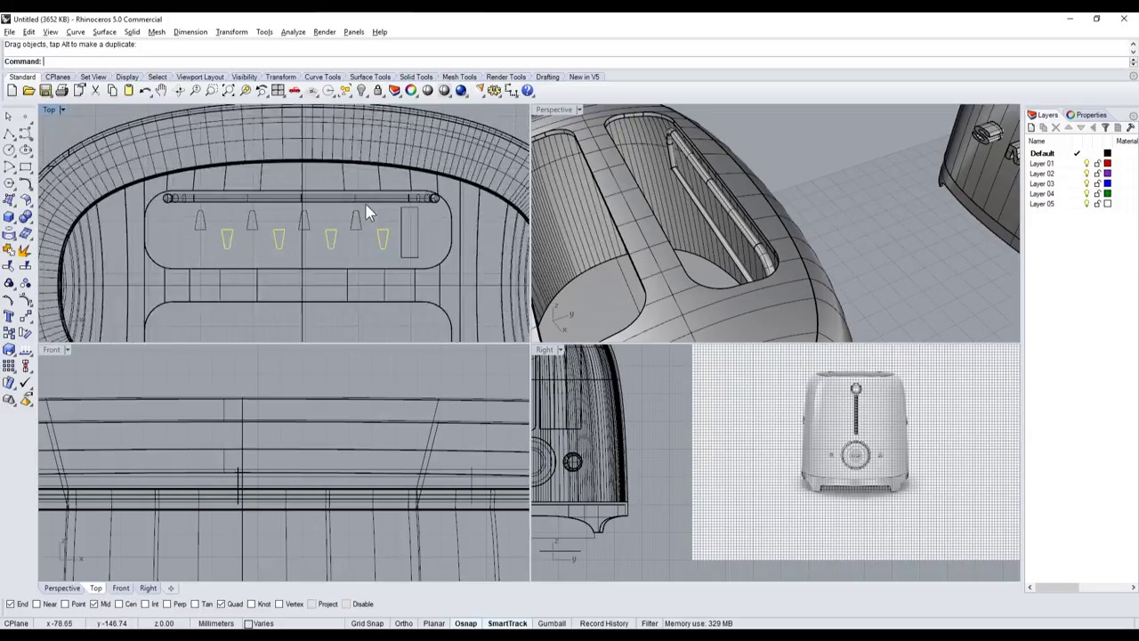
{"action": "scroll", "coordinate": [391, 215], "scroll_direction": "up", "scroll_amount": 1}
- Mirror the slot rail onto the slot's opposite side
{"action": "left_click", "coordinate": [391, 216]}
{"action": "left_click", "coordinate": [369, 196]}
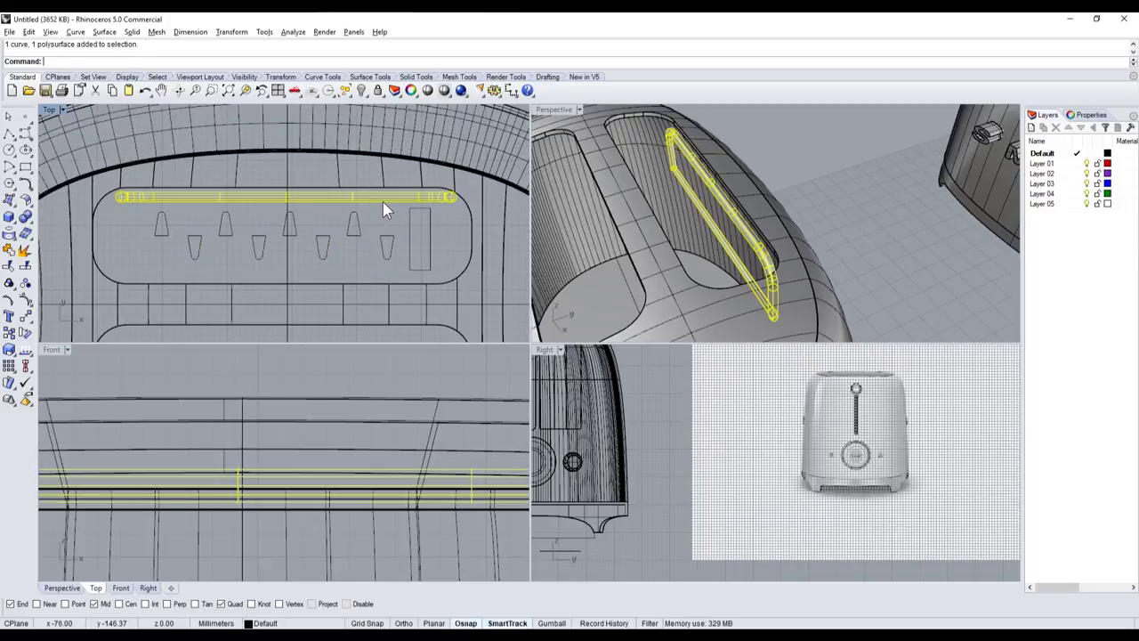
{"action": "left_click", "coordinate": [170, 208]}
{"action": "left_click", "coordinate": [179, 203]}
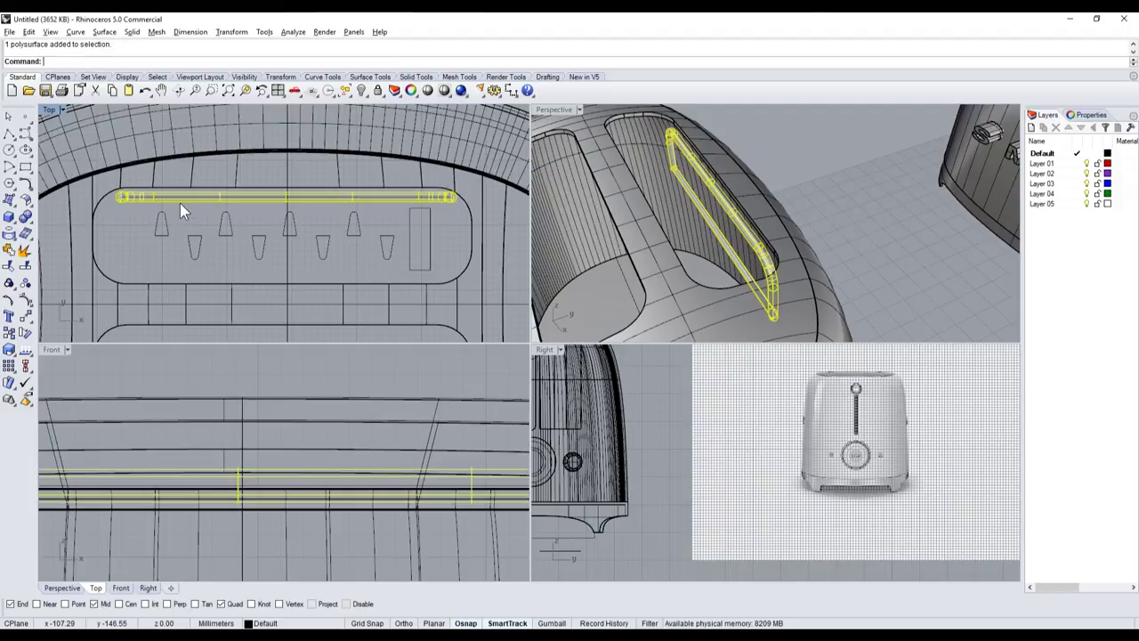
{"action": "left_click", "coordinate": [27, 320]}
{"action": "left_click", "coordinate": [110, 325]}
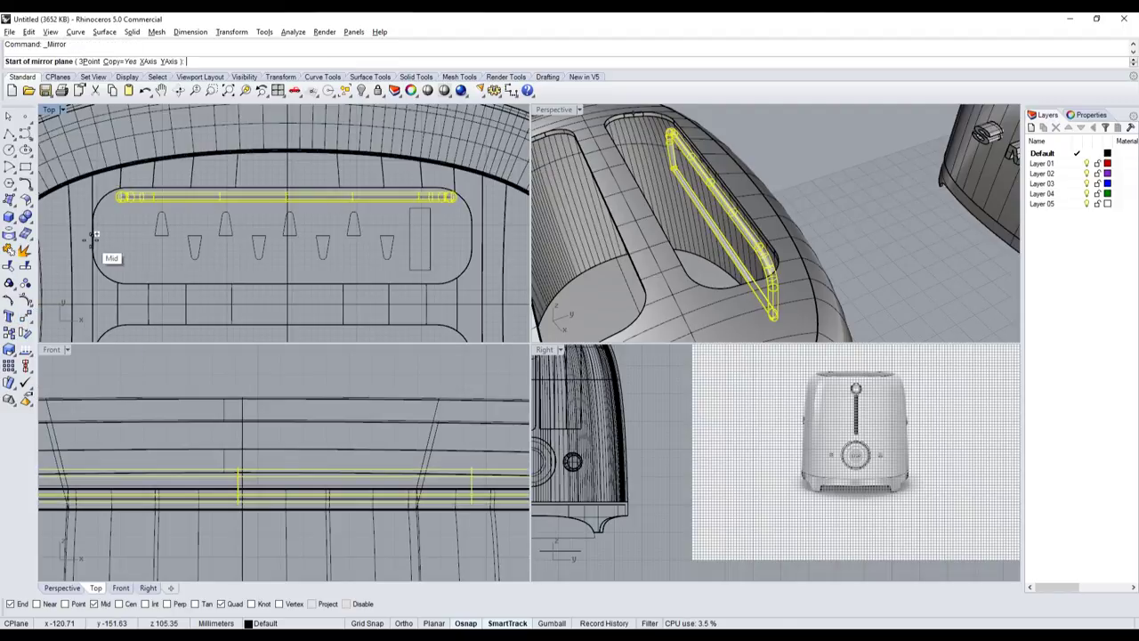
{"action": "left_click", "coordinate": [100, 234]}
{"action": "left_click", "coordinate": [40, 234]}
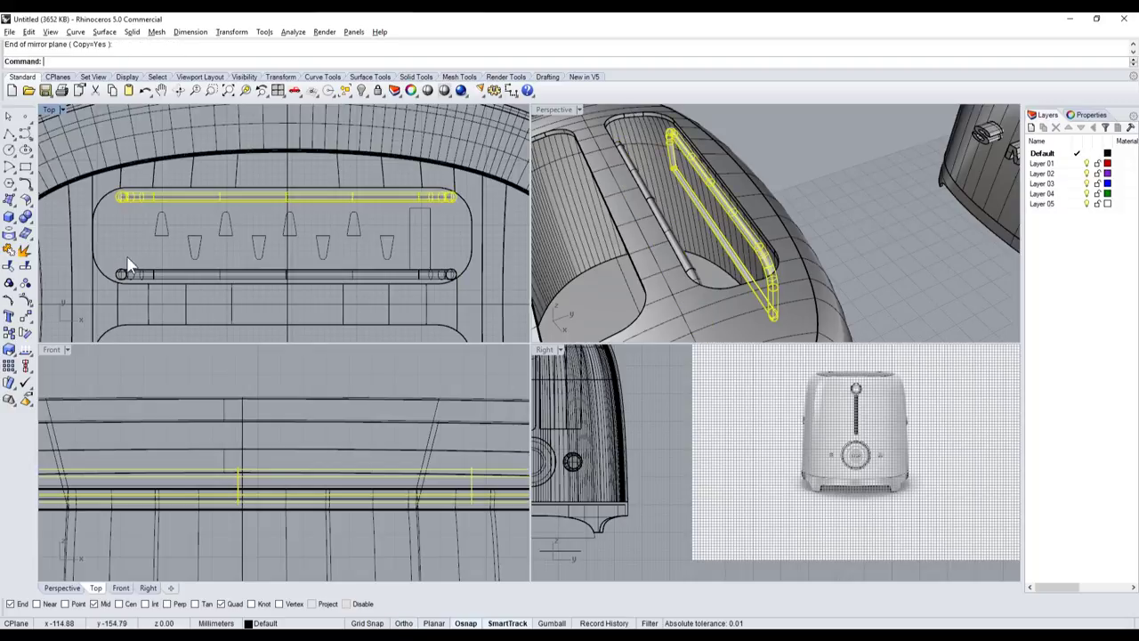
- Copy the lower rail from its end onto the slot's centre line
{"action": "left_click", "coordinate": [128, 274]}
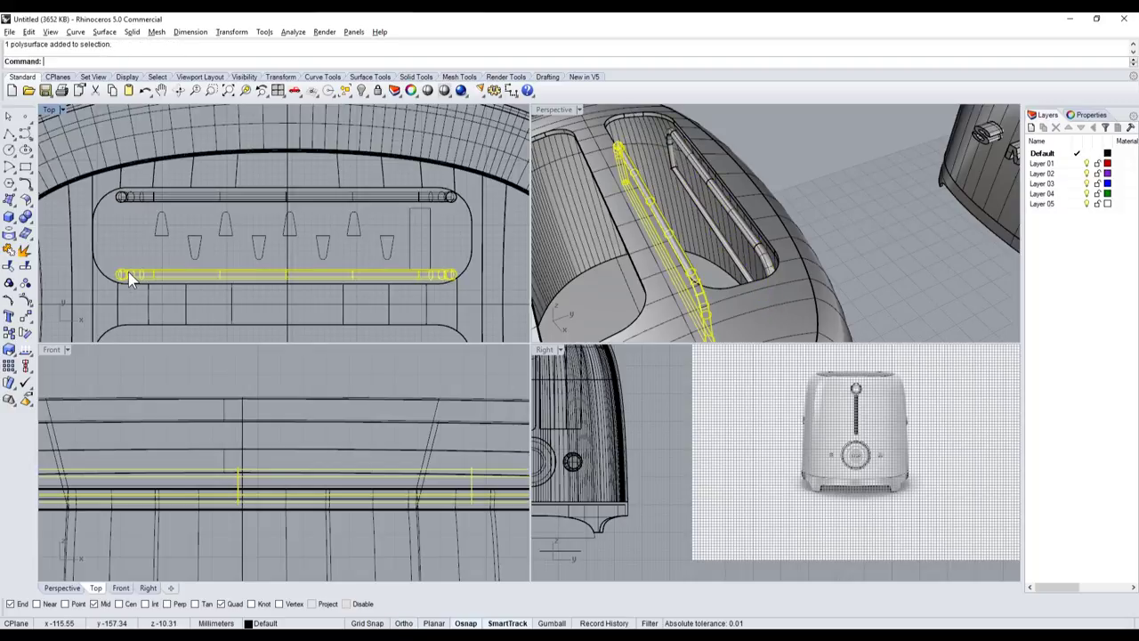
{"action": "left_click", "coordinate": [25, 331]}
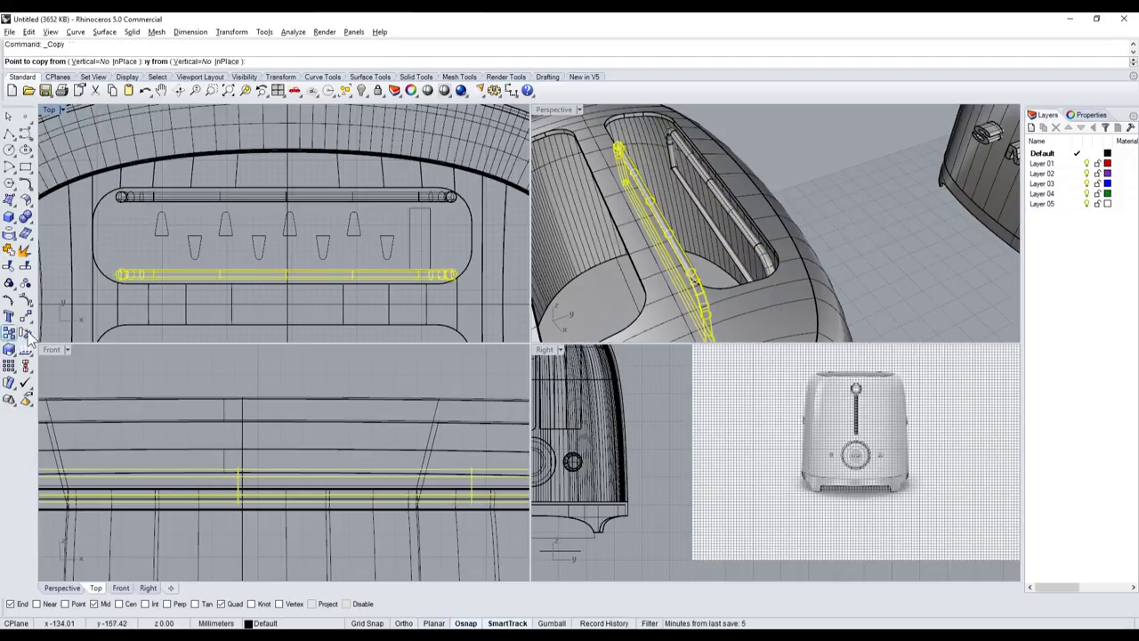
{"action": "scroll", "coordinate": [100, 294], "scroll_direction": "up", "scroll_amount": 3}
{"action": "left_click", "coordinate": [98, 307]}
{"action": "scroll", "coordinate": [89, 303], "scroll_direction": "down", "scroll_amount": 3}
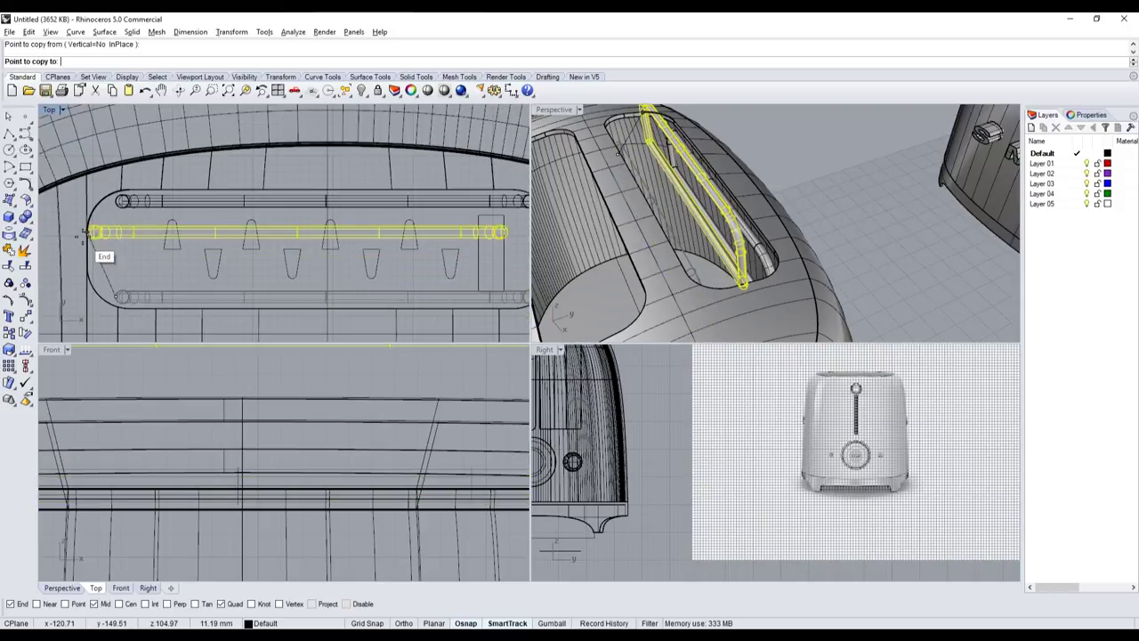
{"action": "left_click", "coordinate": [114, 249]}
{"action": "key", "text": "Return"}
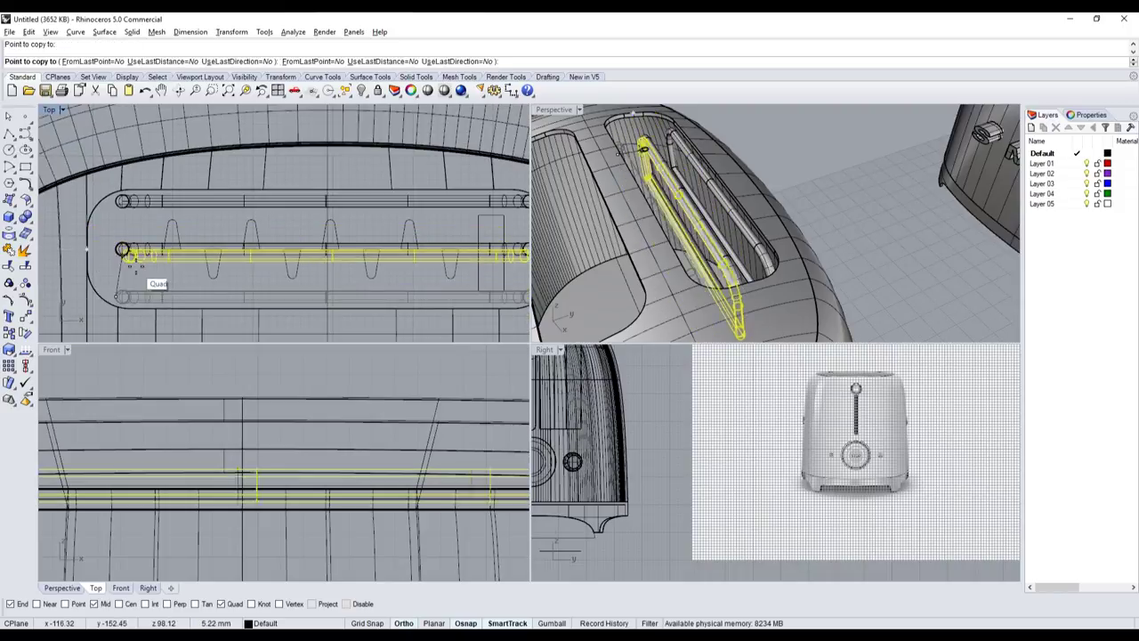
{"action": "scroll", "coordinate": [142, 263], "scroll_direction": "up", "scroll_amount": 2}
- Select all eight trapezoid tab outlines and the end rectangle
{"action": "left_click", "coordinate": [152, 233]}
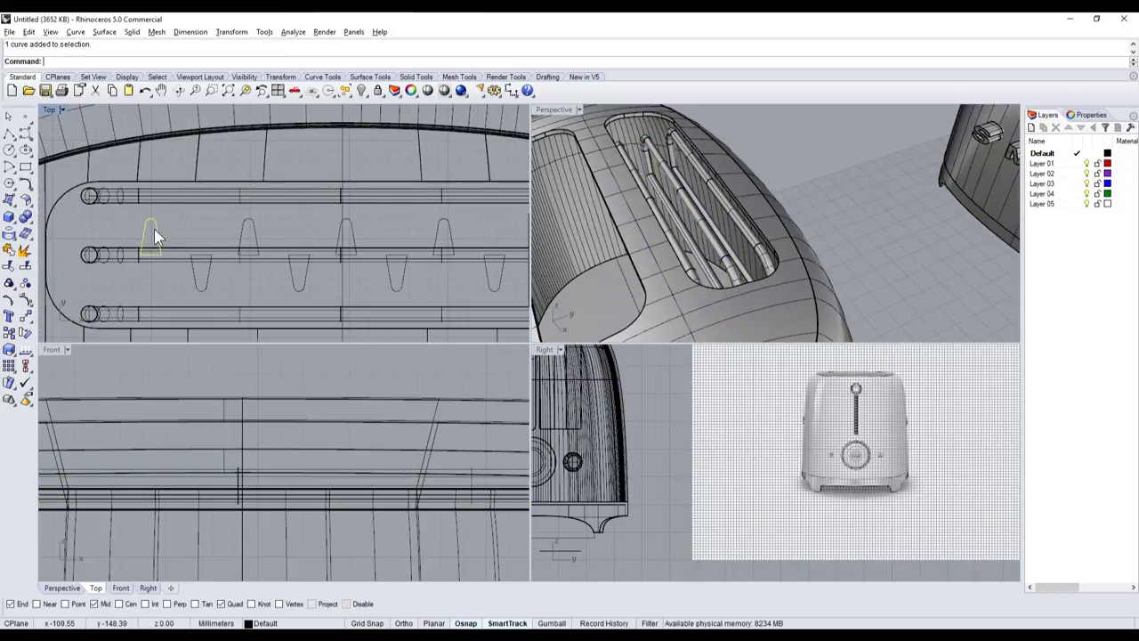
{"action": "left_click", "coordinate": [198, 283], "text": "shift"}
{"action": "left_click", "coordinate": [244, 233], "text": "shift"}
{"action": "left_click", "coordinate": [289, 272], "text": "shift"}
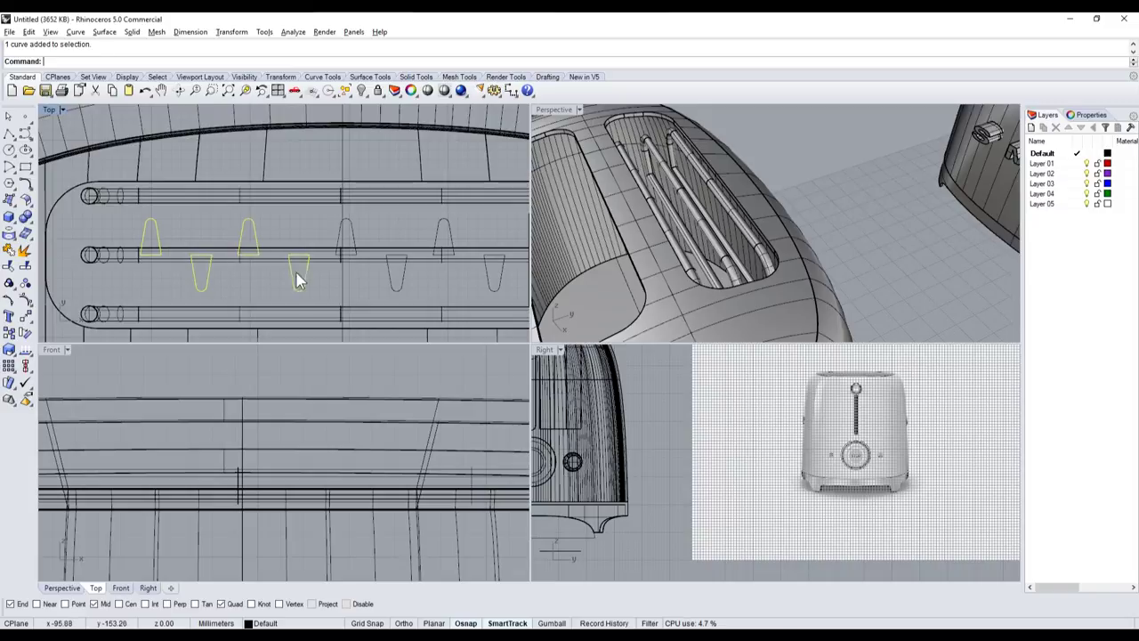
{"action": "scroll", "coordinate": [357, 228], "scroll_direction": "down", "scroll_amount": 1}
{"action": "scroll", "coordinate": [357, 228], "scroll_direction": "up", "scroll_amount": 1}
{"action": "left_click", "coordinate": [303, 210], "text": "shift"}
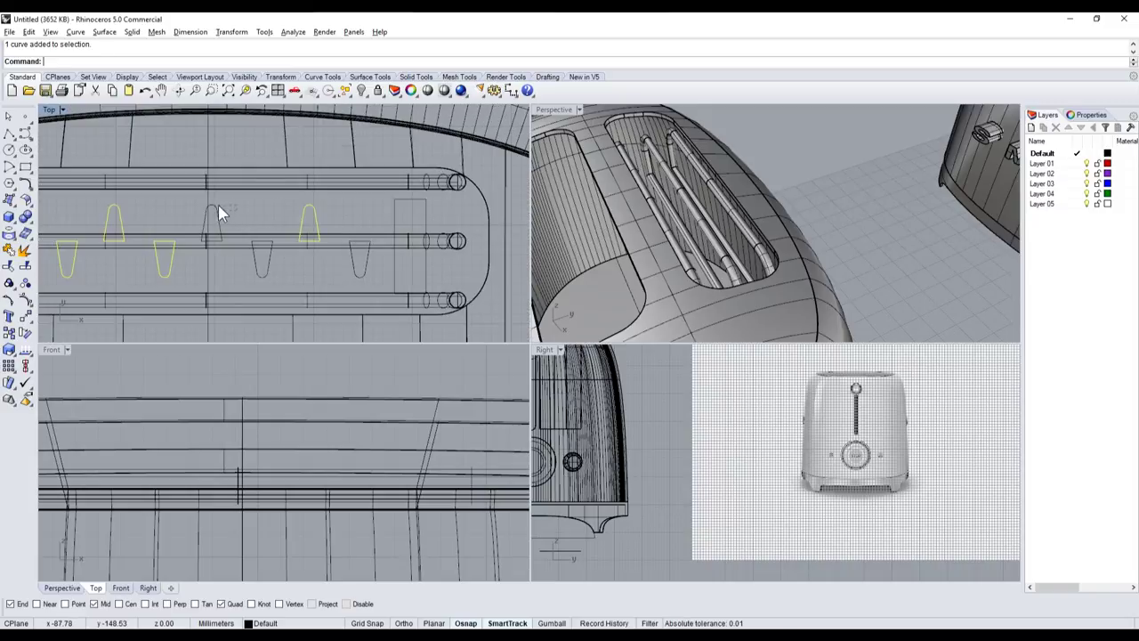
{"action": "left_click_drag", "start_coordinate": [378, 287], "coordinate": [264, 275], "text": "shift"}
{"action": "scroll", "coordinate": [378, 260], "scroll_direction": "down", "scroll_amount": 1}
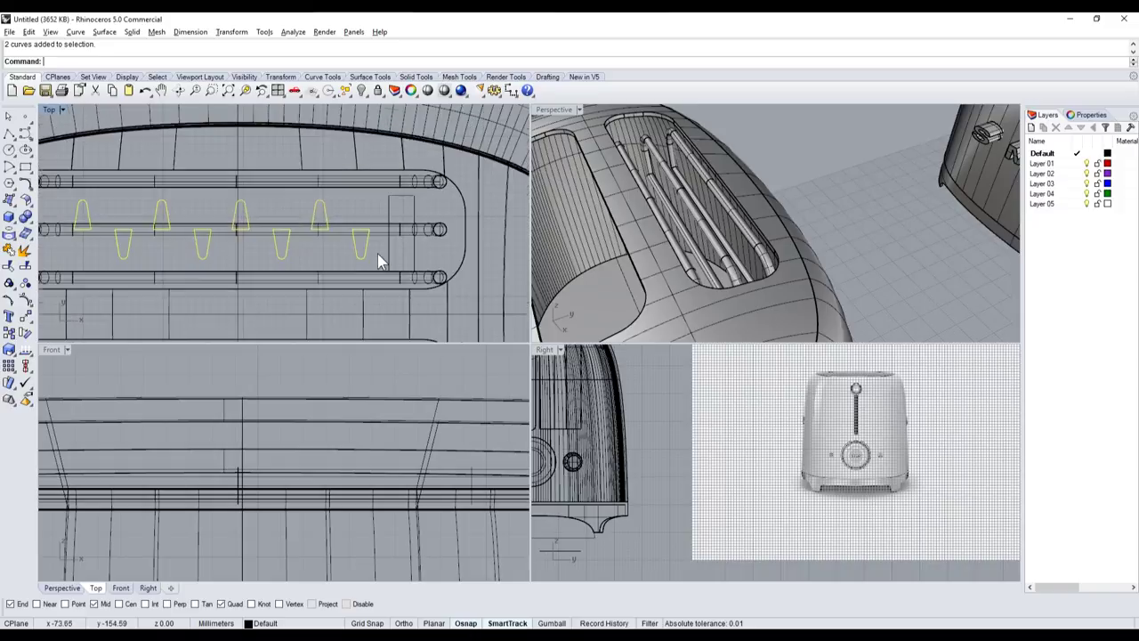
{"action": "left_click", "coordinate": [389, 259], "text": "shift"}
- Move the selected outlines into the bread slot with Ortho and group them
{"action": "scroll", "coordinate": [247, 421], "scroll_direction": "down", "scroll_amount": 1}
{"action": "scroll", "coordinate": [249, 445], "scroll_direction": "down", "scroll_amount": 2}
{"action": "scroll", "coordinate": [248, 462], "scroll_direction": "up", "scroll_amount": 2}
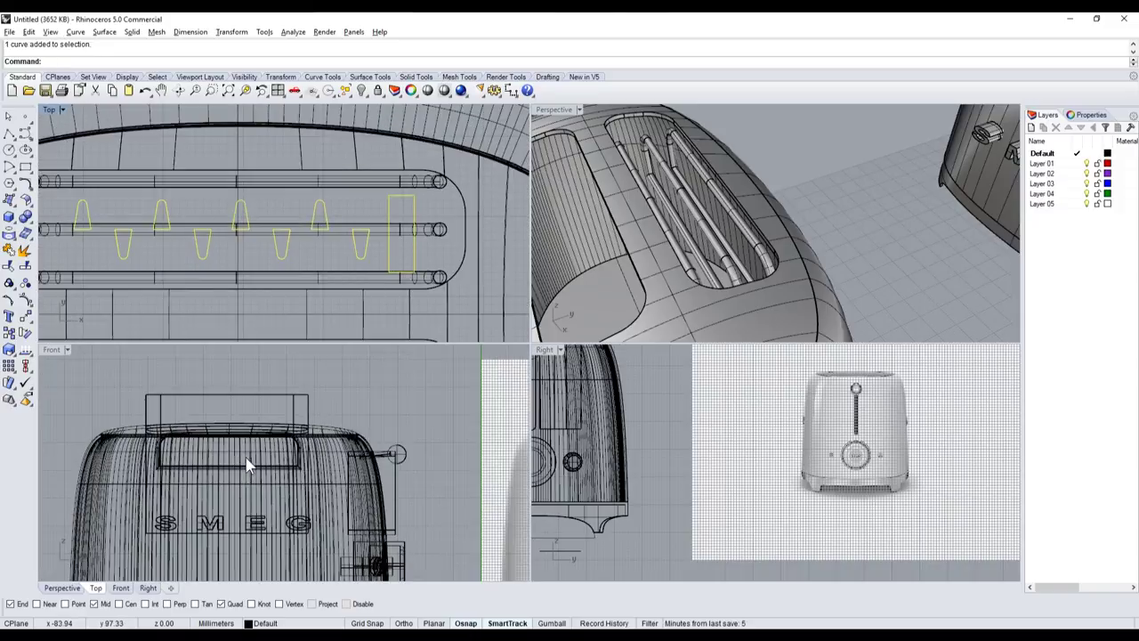
{"action": "scroll", "coordinate": [254, 499], "scroll_direction": "down", "scroll_amount": 3}
{"action": "scroll", "coordinate": [261, 529], "scroll_direction": "up", "scroll_amount": 3}
{"action": "scroll", "coordinate": [265, 534], "scroll_direction": "down", "scroll_amount": 2}
{"action": "mouse_move", "coordinate": [265, 532]}
{"action": "left_mouse_down"}
{"action": "mouse_move", "coordinate": [273, 422]}
{"action": "mouse_move", "coordinate": [205, 421]}
{"action": "mouse_move", "coordinate": [205, 502]}
{"action": "left_mouse_up"}
{"action": "scroll", "coordinate": [229, 419], "scroll_direction": "up", "scroll_amount": 3}
{"action": "scroll", "coordinate": [222, 409], "scroll_direction": "up", "scroll_amount": 2}
{"action": "left_click", "coordinate": [8, 284]}
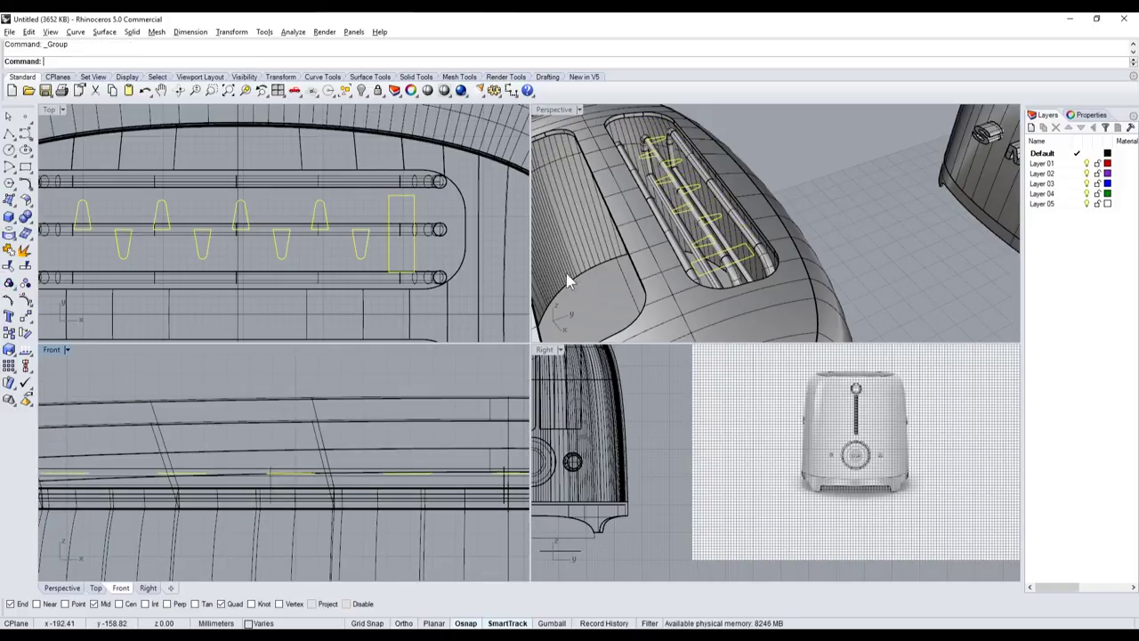
{"action": "scroll", "coordinate": [391, 228], "scroll_direction": "down", "scroll_amount": 2}
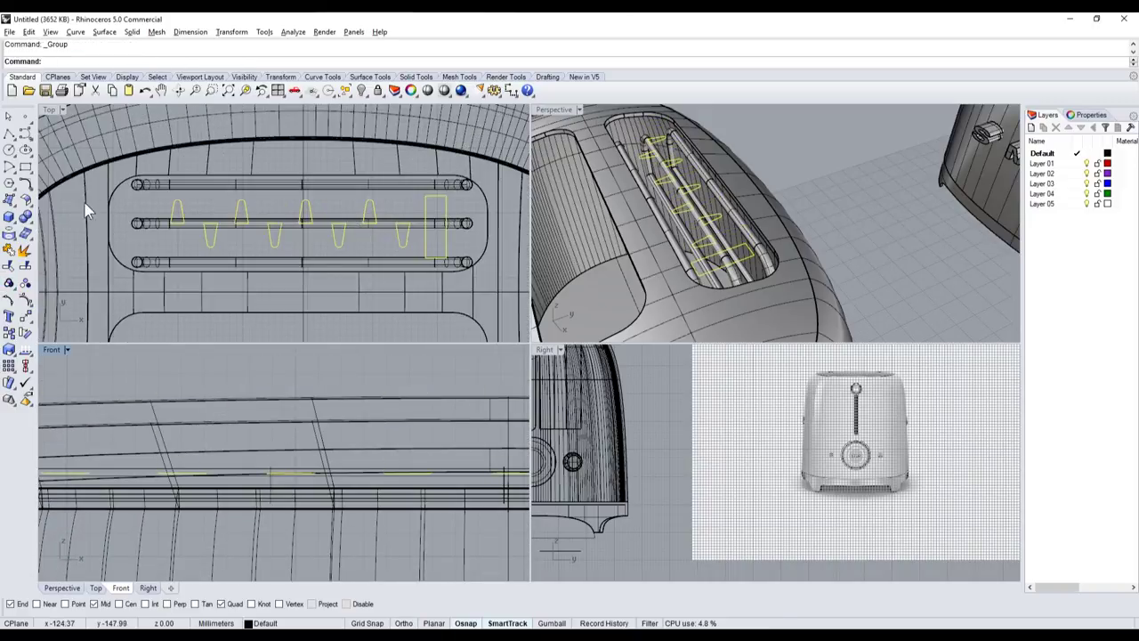
- Extrude the grouped outlines straight into solid tabs and hide the curves
{"action": "left_click", "coordinate": [18, 230]}
{"action": "left_click", "coordinate": [70, 259]}
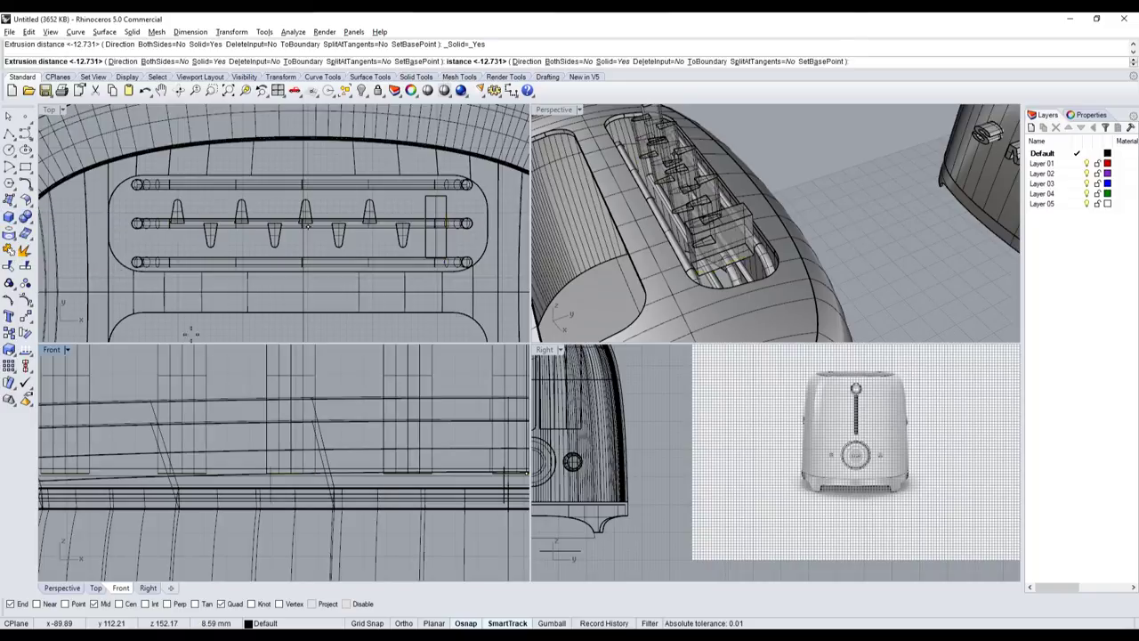
{"action": "left_click", "coordinate": [249, 409]}
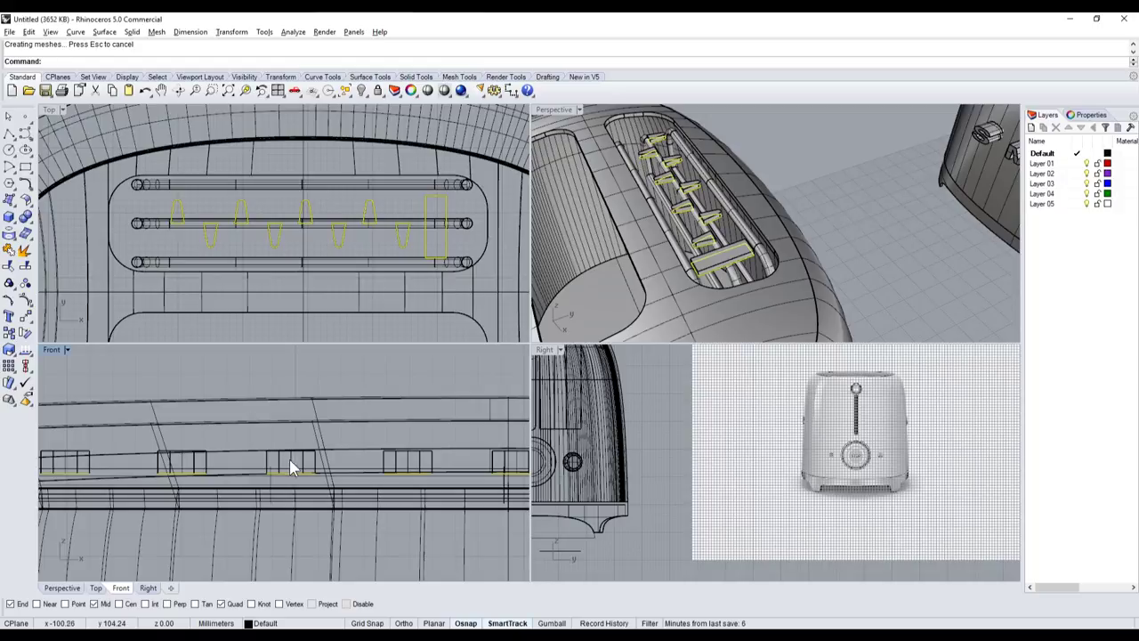
{"action": "scroll", "coordinate": [267, 436], "scroll_direction": "down", "scroll_amount": 3}
{"action": "scroll", "coordinate": [214, 403], "scroll_direction": "down", "scroll_amount": 3}
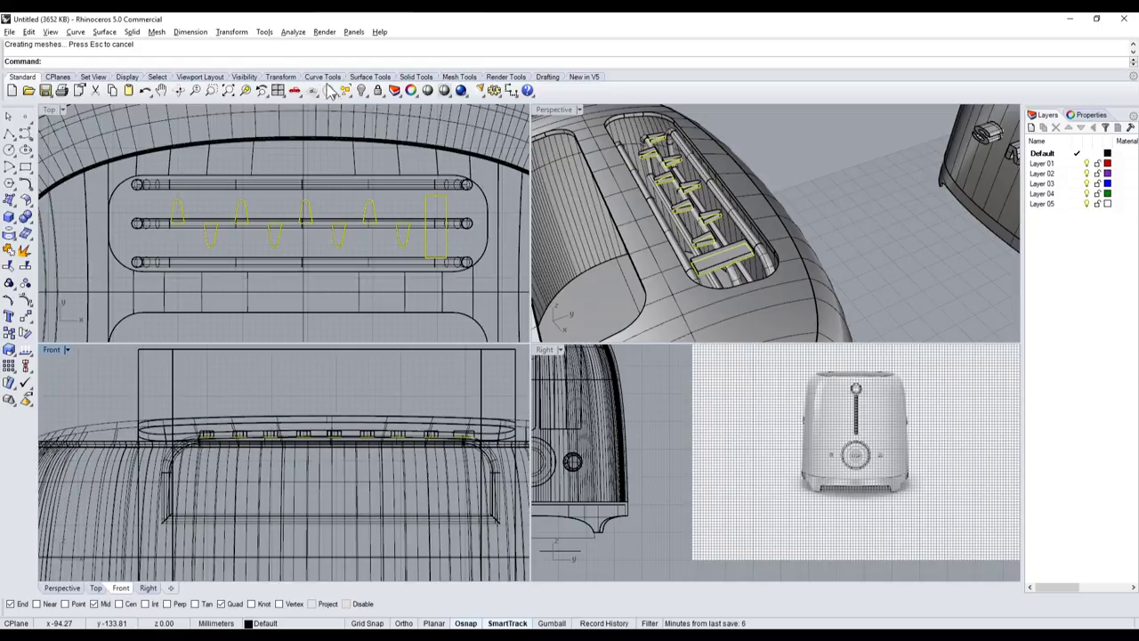
{"action": "left_click", "coordinate": [361, 92]}
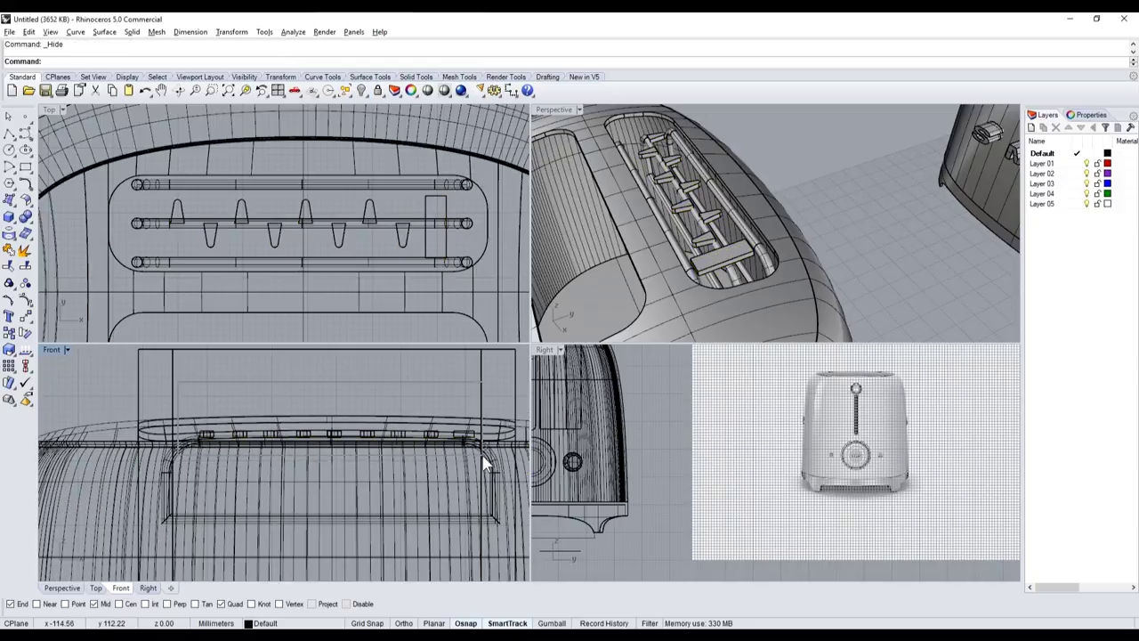
- Reselect the nine extruded tabs without the stray curve and group them
{"action": "key", "text": "ctrl+z"}
{"action": "scroll", "coordinate": [690, 207], "scroll_direction": "up", "scroll_amount": 2}
{"action": "scroll", "coordinate": [724, 191], "scroll_direction": "down", "scroll_amount": 1}
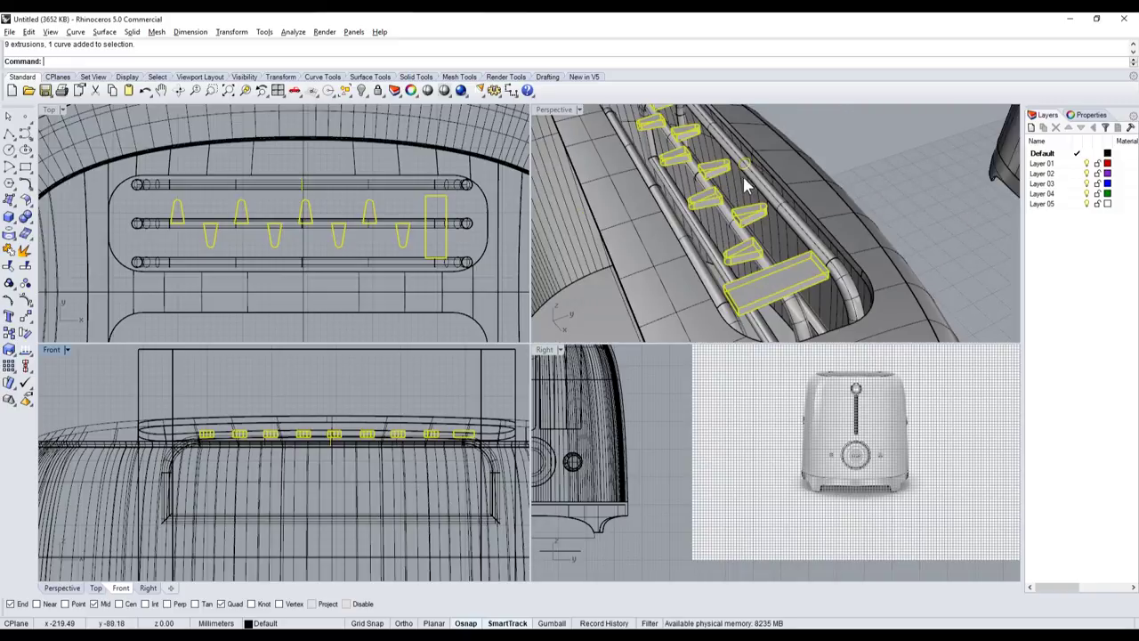
{"action": "left_click", "coordinate": [727, 193], "text": "ctrl"}
{"action": "scroll", "coordinate": [741, 222], "scroll_direction": "down", "scroll_amount": 2}
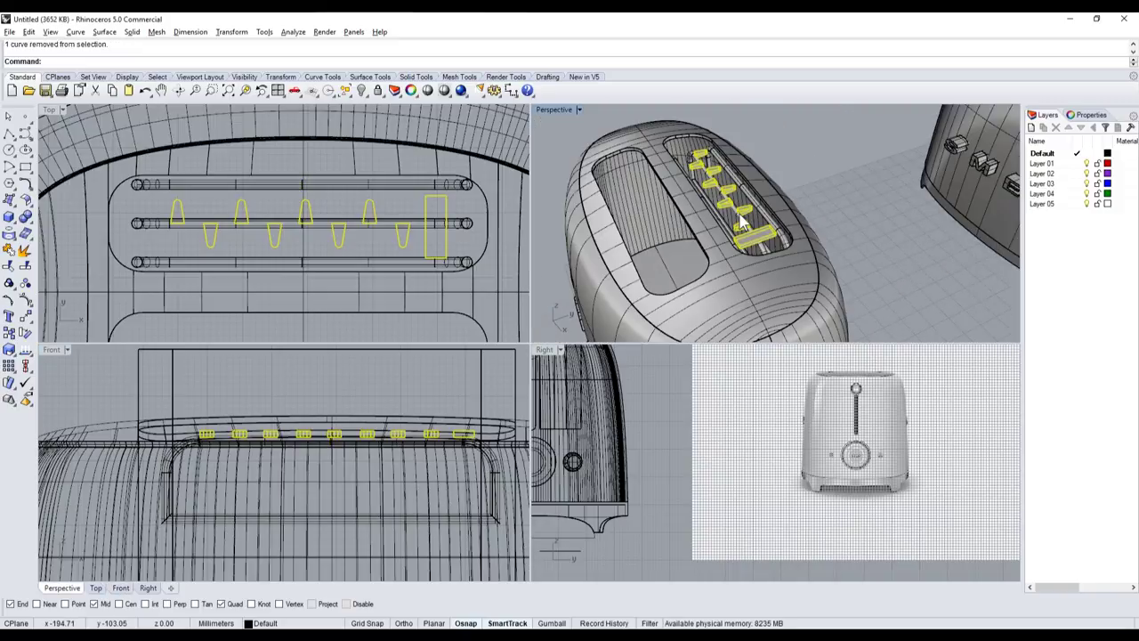
{"action": "left_click", "coordinate": [25, 267]}
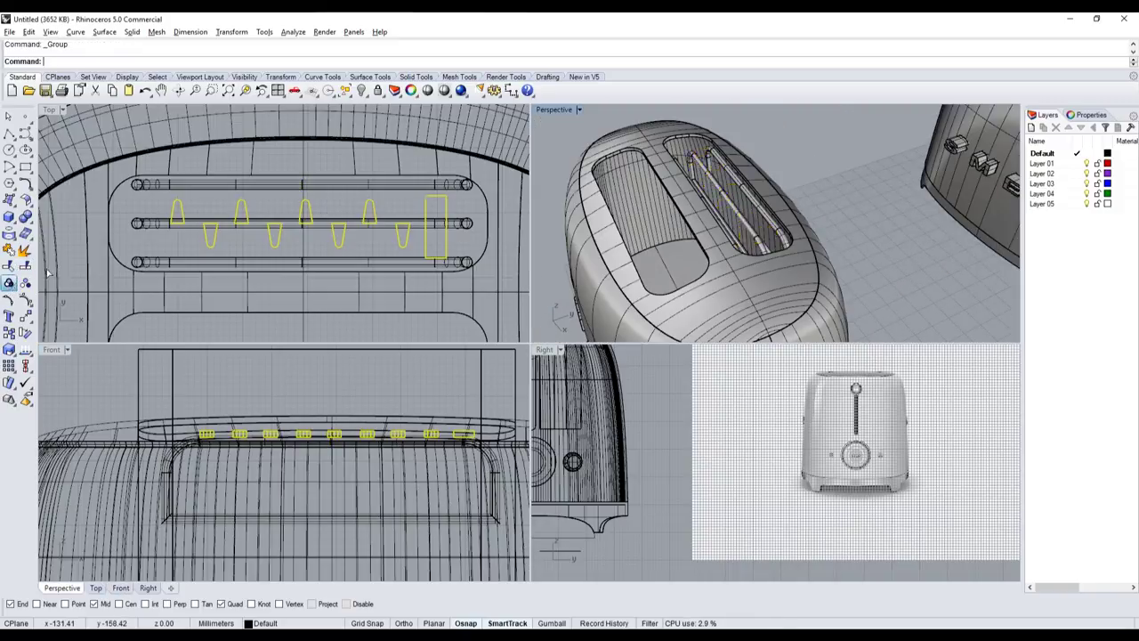
{"action": "scroll", "coordinate": [310, 404], "scroll_direction": "up", "scroll_amount": 5}
{"action": "scroll", "coordinate": [310, 404], "scroll_direction": "up", "scroll_amount": 5}
- Show the curves, drag the nine tab outlines down in Front view, then select the solid tabs
{"action": "left_click", "coordinate": [363, 92]}
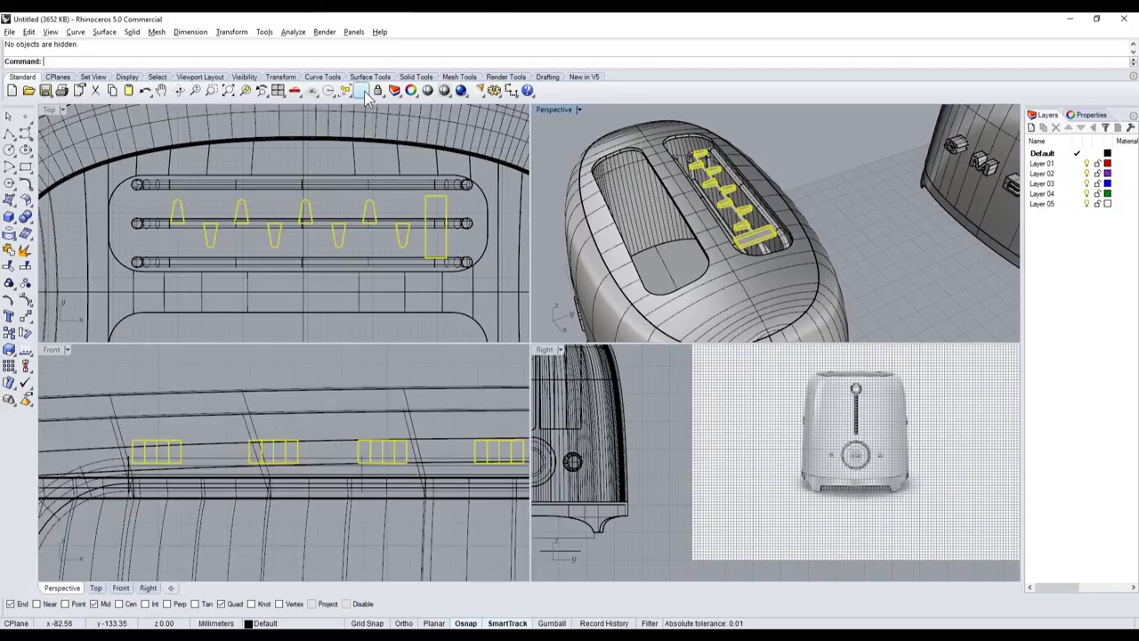
{"action": "scroll", "coordinate": [167, 468], "scroll_direction": "up", "scroll_amount": 2}
{"action": "left_click", "coordinate": [174, 465]}
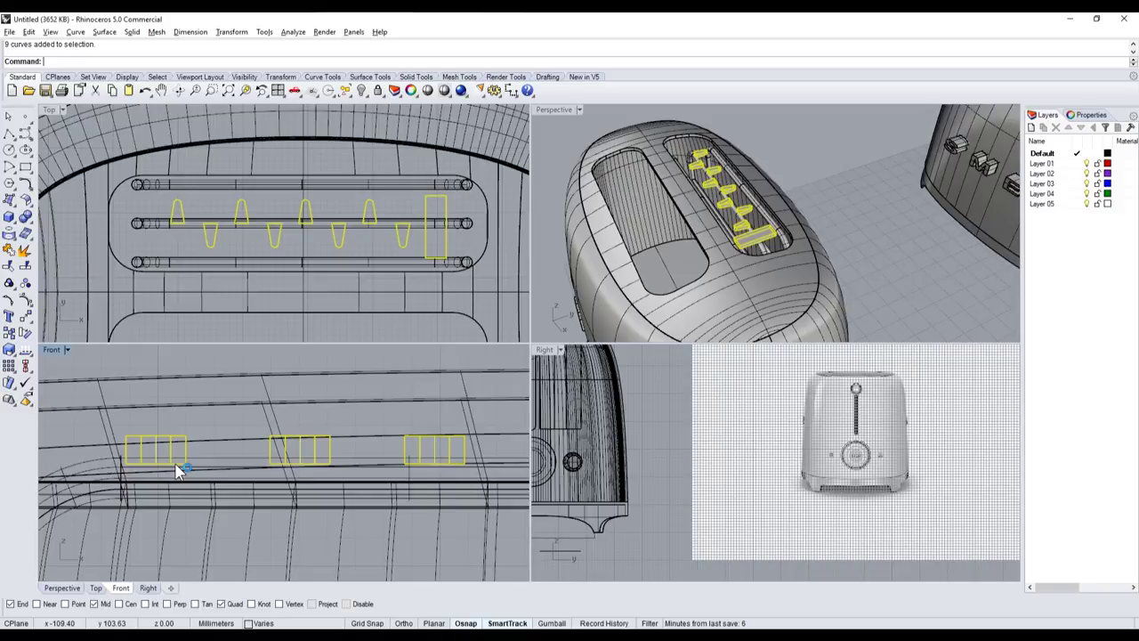
{"action": "scroll", "coordinate": [175, 441], "scroll_direction": "down", "scroll_amount": 1}
{"action": "scroll", "coordinate": [175, 438], "scroll_direction": "down", "scroll_amount": 1}
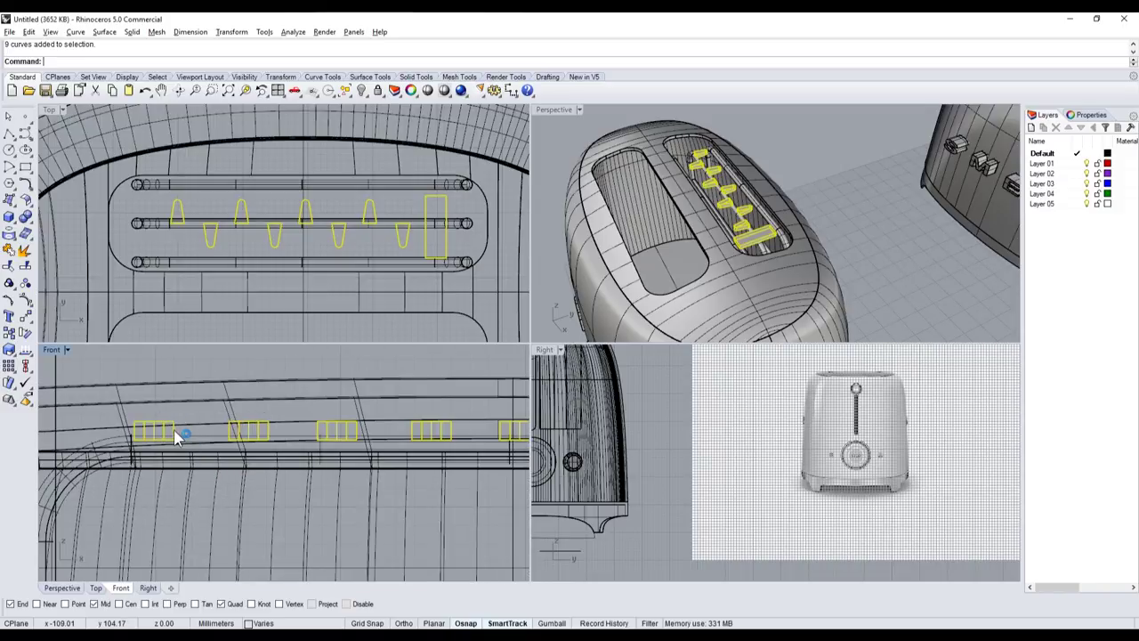
{"action": "left_click_drag", "start_coordinate": [176, 436], "coordinate": [176, 436]}
{"action": "left_click", "coordinate": [848, 232]}
{"action": "scroll", "coordinate": [801, 214], "scroll_direction": "up", "scroll_amount": 3}
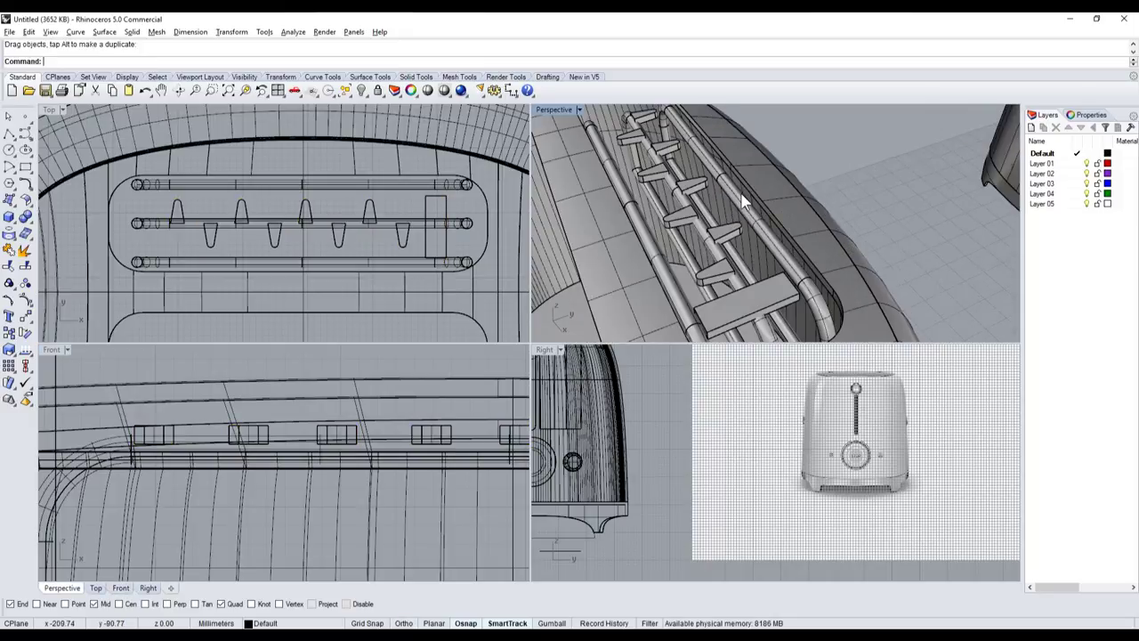
{"action": "scroll", "coordinate": [756, 204], "scroll_direction": "up", "scroll_amount": 2}
{"action": "scroll", "coordinate": [721, 200], "scroll_direction": "up", "scroll_amount": 2}
{"action": "left_click", "coordinate": [721, 201]}
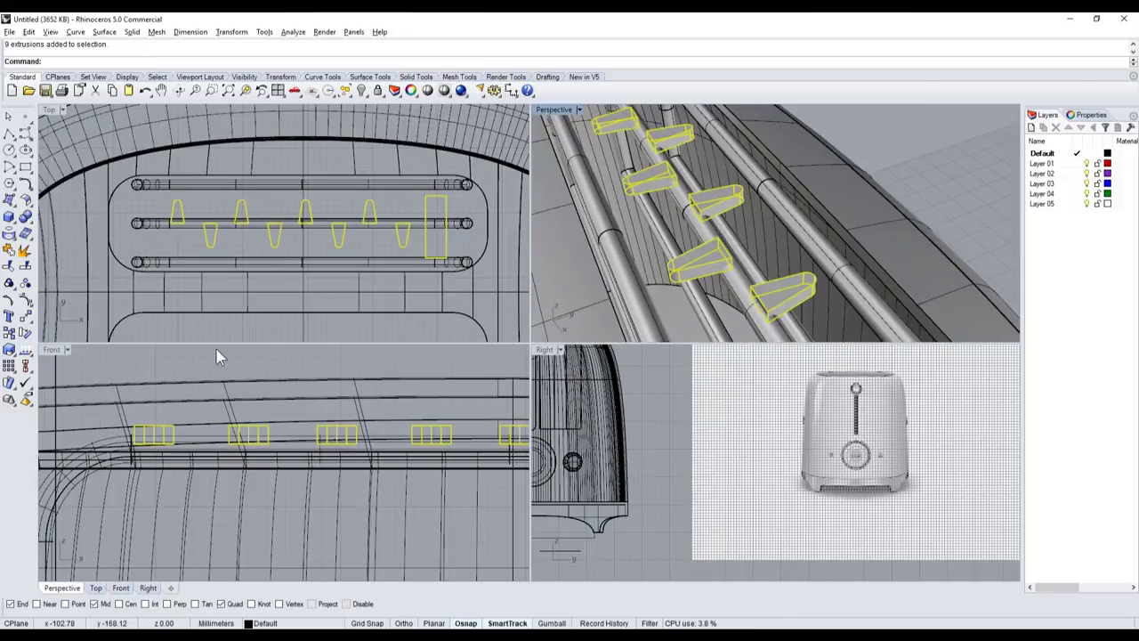
- Begin scaling the selected tabs from a base point, then cancel the scale
{"action": "left_click", "coordinate": [14, 352]}
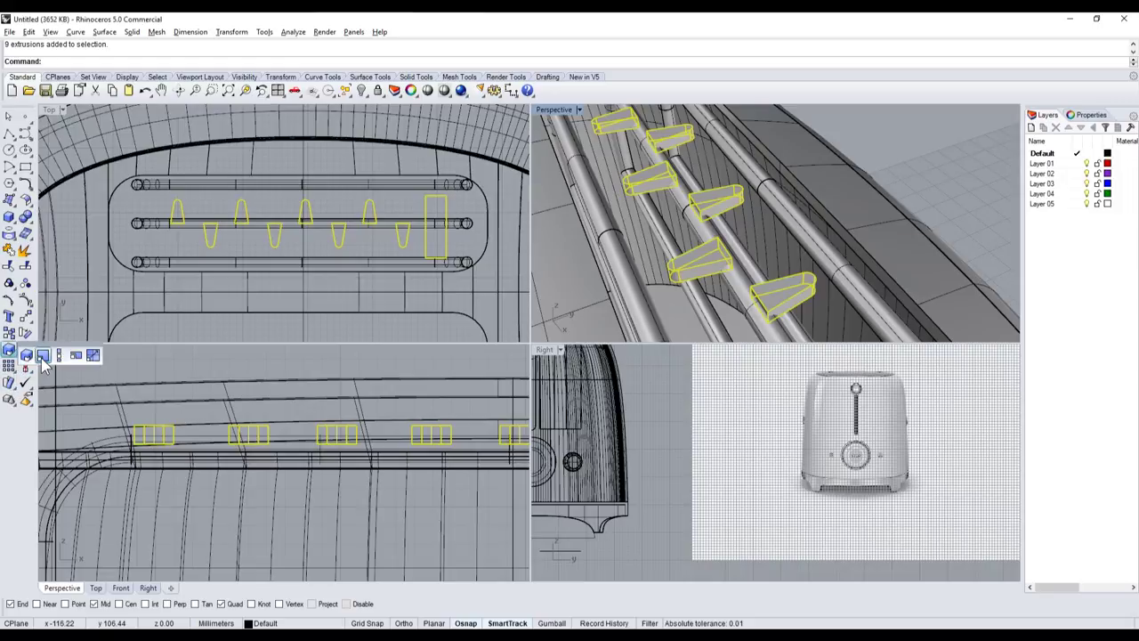
{"action": "left_click", "coordinate": [42, 355]}
{"action": "left_click", "coordinate": [174, 426]}
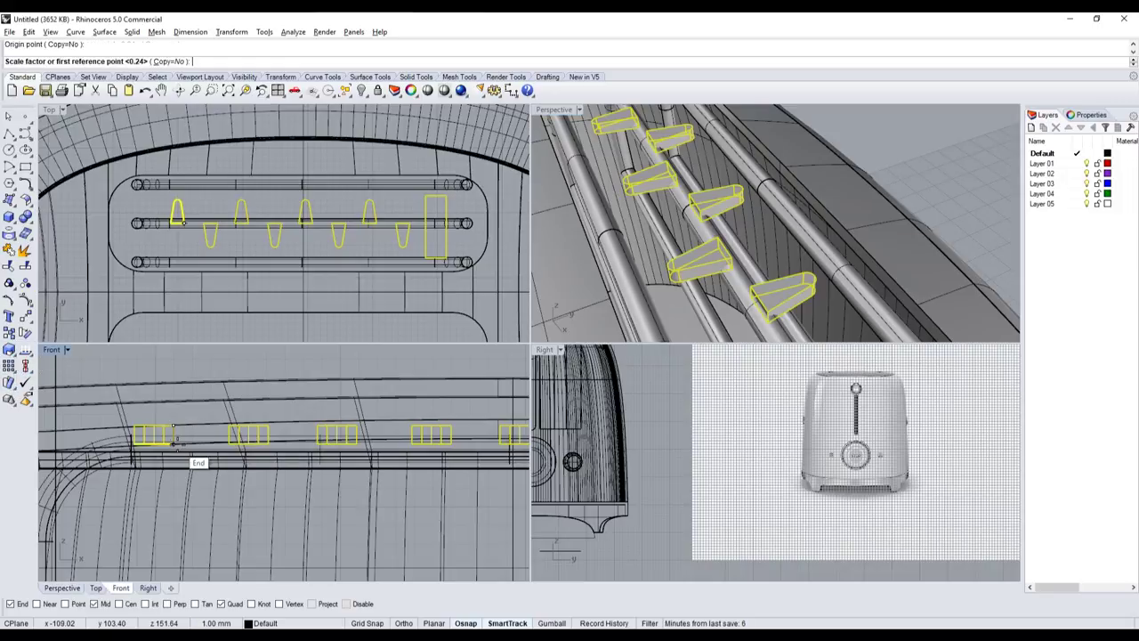
{"action": "left_click", "coordinate": [175, 436]}
{"action": "key", "text": "Escape"}
{"action": "key", "text": "Escape"}
- Maximize the Perspective viewport, zoom out, and preview the toaster shaded
{"action": "scroll", "coordinate": [912, 181], "scroll_direction": "down", "scroll_amount": 3}
{"action": "scroll", "coordinate": [807, 164], "scroll_direction": "down", "scroll_amount": 2}
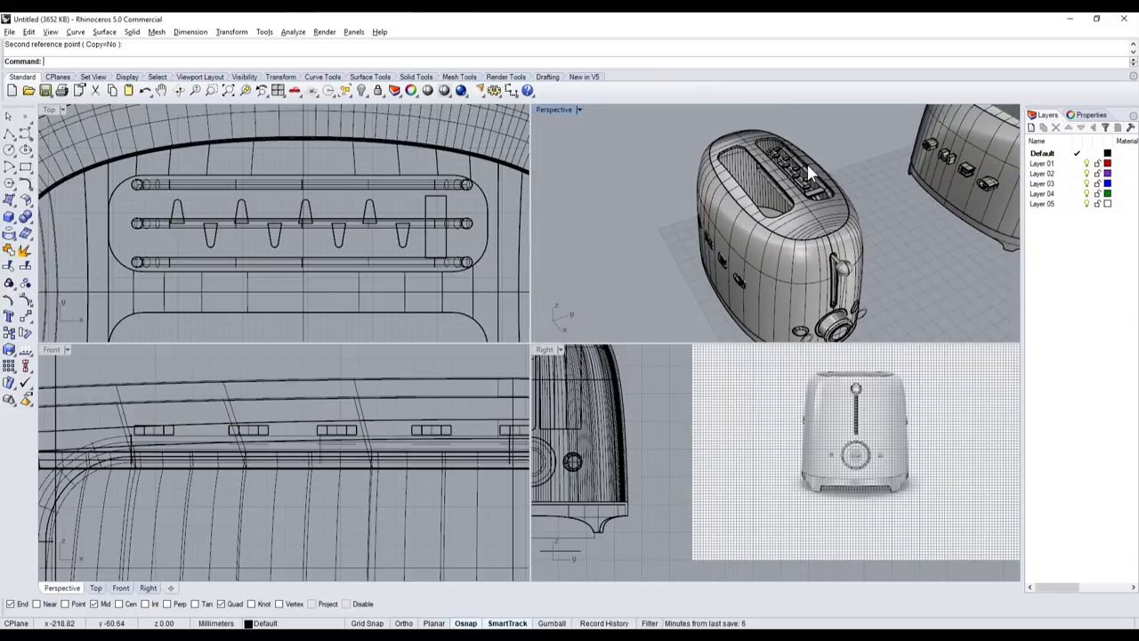
{"action": "double_click", "coordinate": [552, 109]}
{"action": "scroll", "coordinate": [569, 280], "scroll_direction": "up", "scroll_amount": 4}
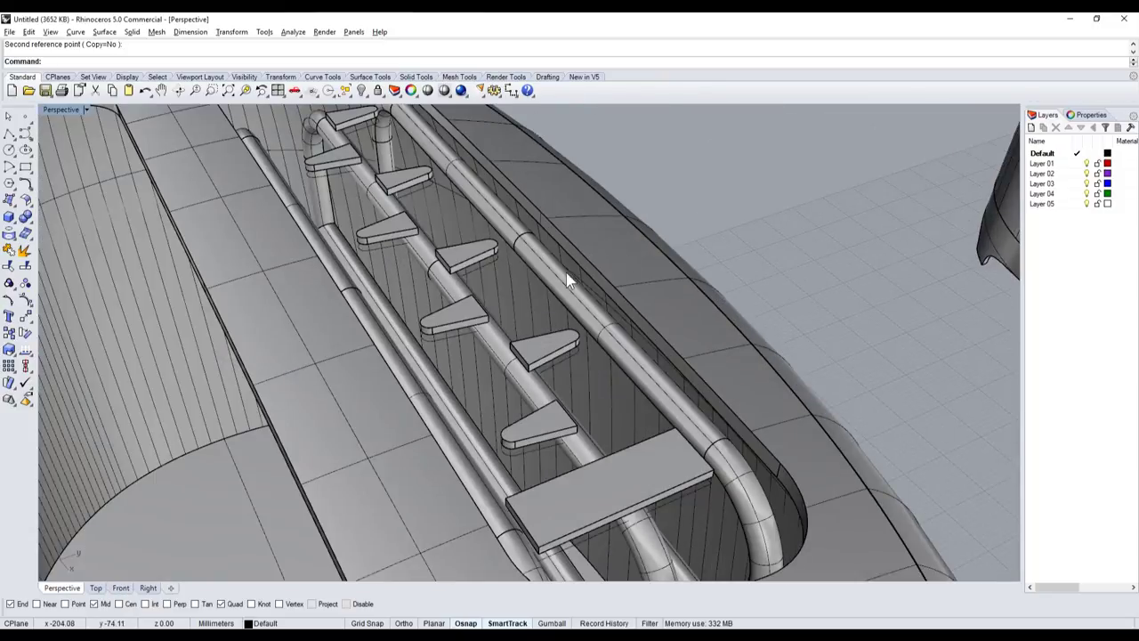
{"action": "scroll", "coordinate": [454, 285], "scroll_direction": "down", "scroll_amount": 4}
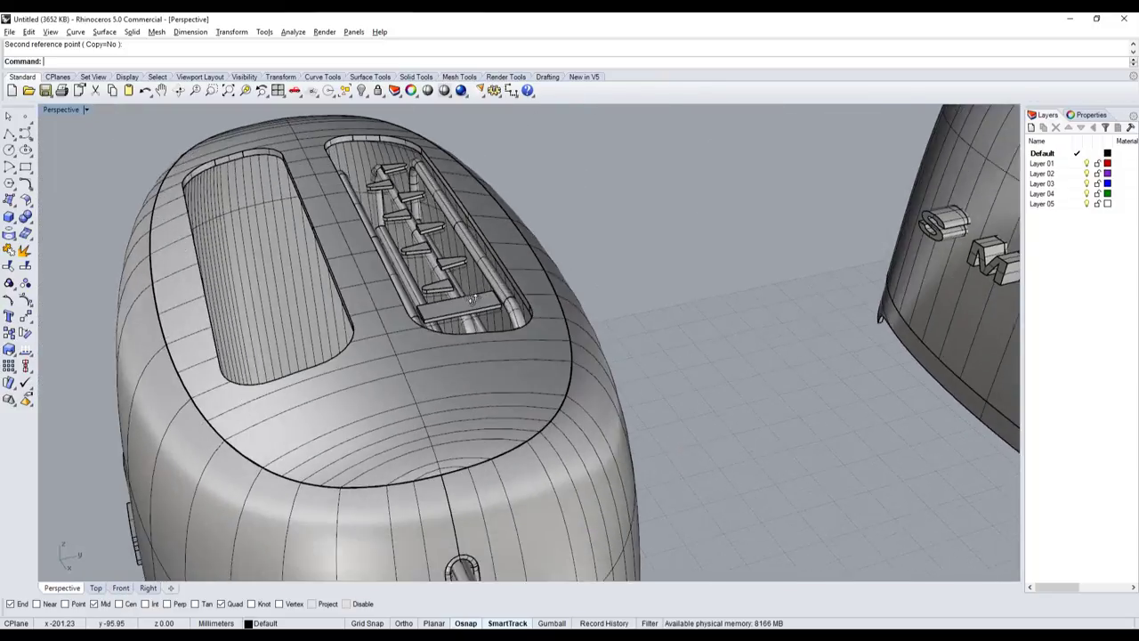
{"action": "scroll", "coordinate": [429, 252], "scroll_direction": "up", "scroll_amount": 3}
{"action": "scroll", "coordinate": [425, 254], "scroll_direction": "down", "scroll_amount": 1}
{"action": "scroll", "coordinate": [425, 240], "scroll_direction": "down", "scroll_amount": 3}
{"action": "scroll", "coordinate": [435, 200], "scroll_direction": "down", "scroll_amount": 1}
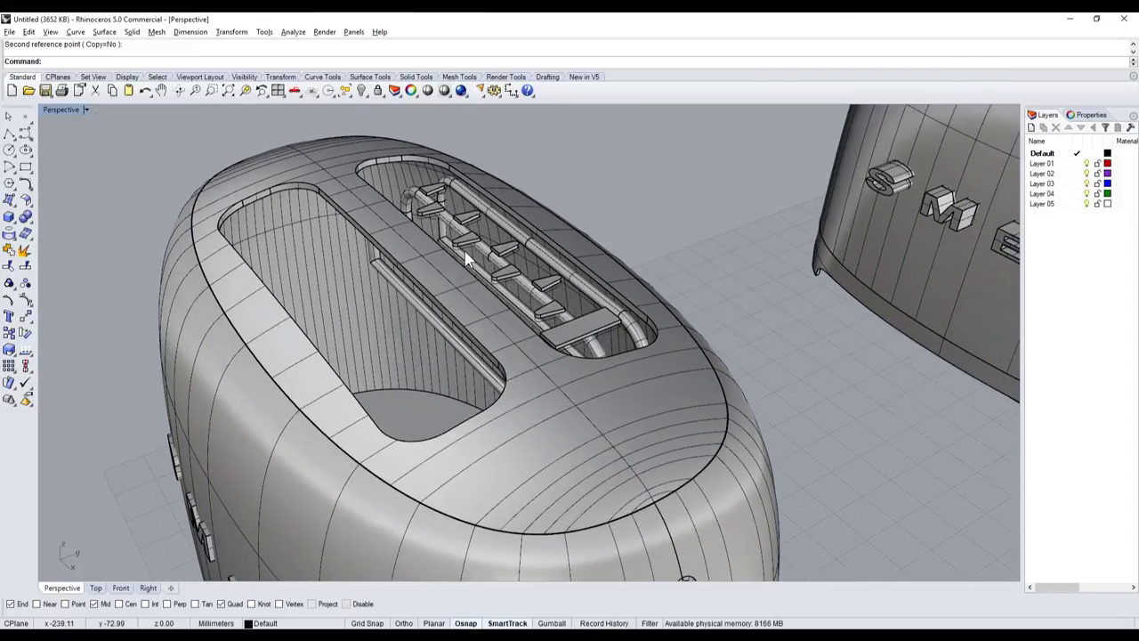
{"action": "left_click", "coordinate": [411, 90]}
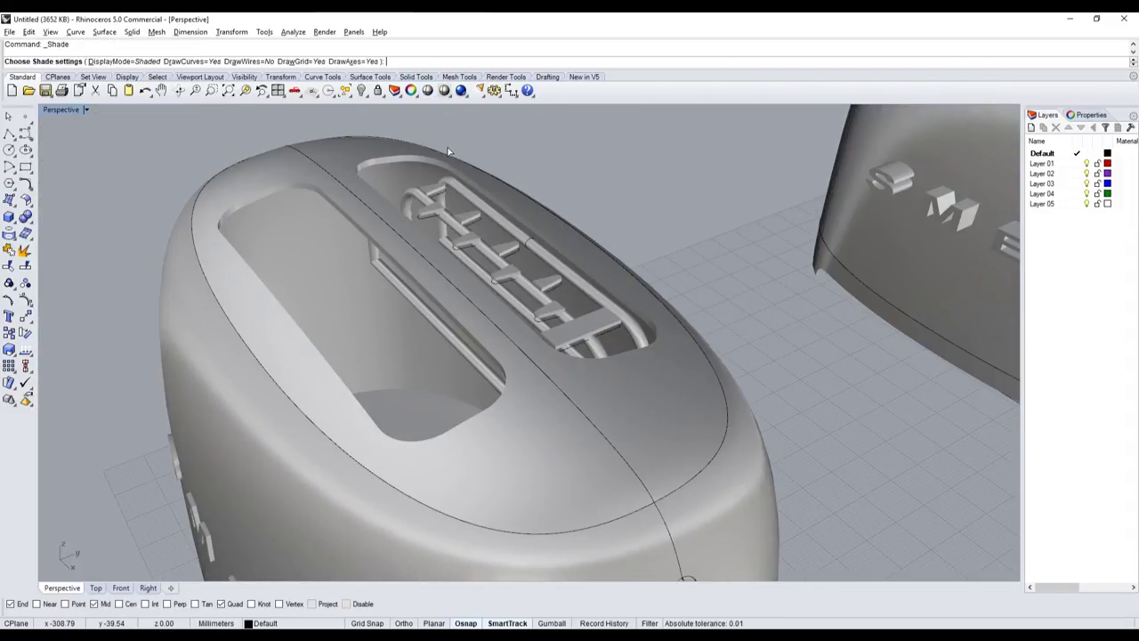
- End the shaded preview, restore four viewports, and select the slot rails and tabs
{"action": "scroll", "coordinate": [426, 183], "scroll_direction": "down", "scroll_amount": 3}
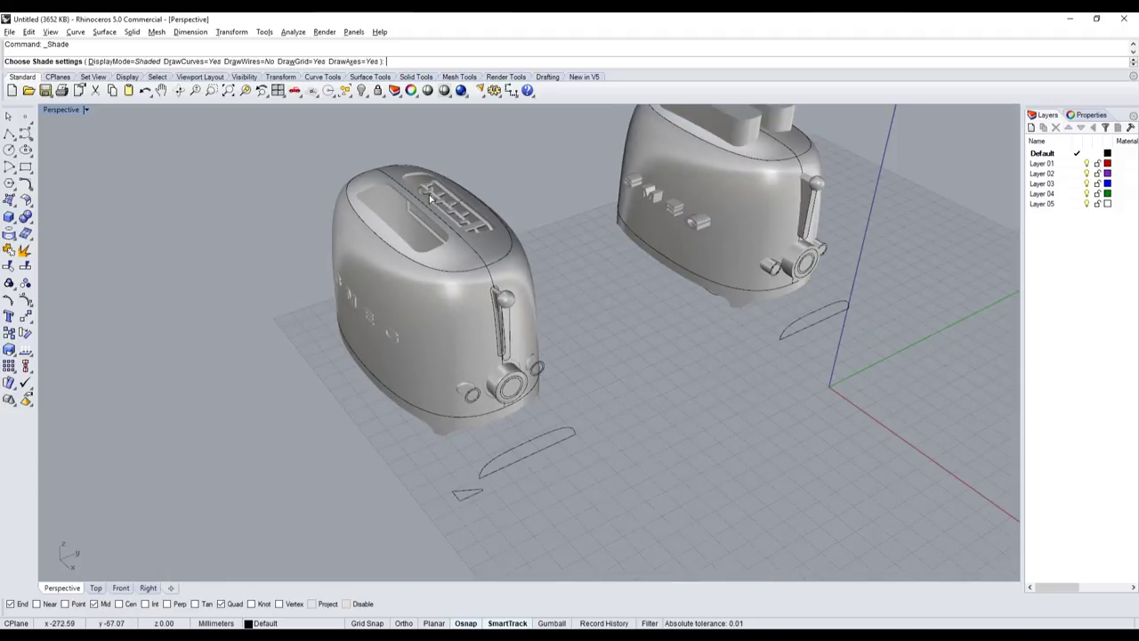
{"action": "right_click_drag", "start_coordinate": [436, 191], "coordinate": [475, 212]}
{"action": "key", "text": "Return"}
{"action": "double_click", "coordinate": [62, 109]}
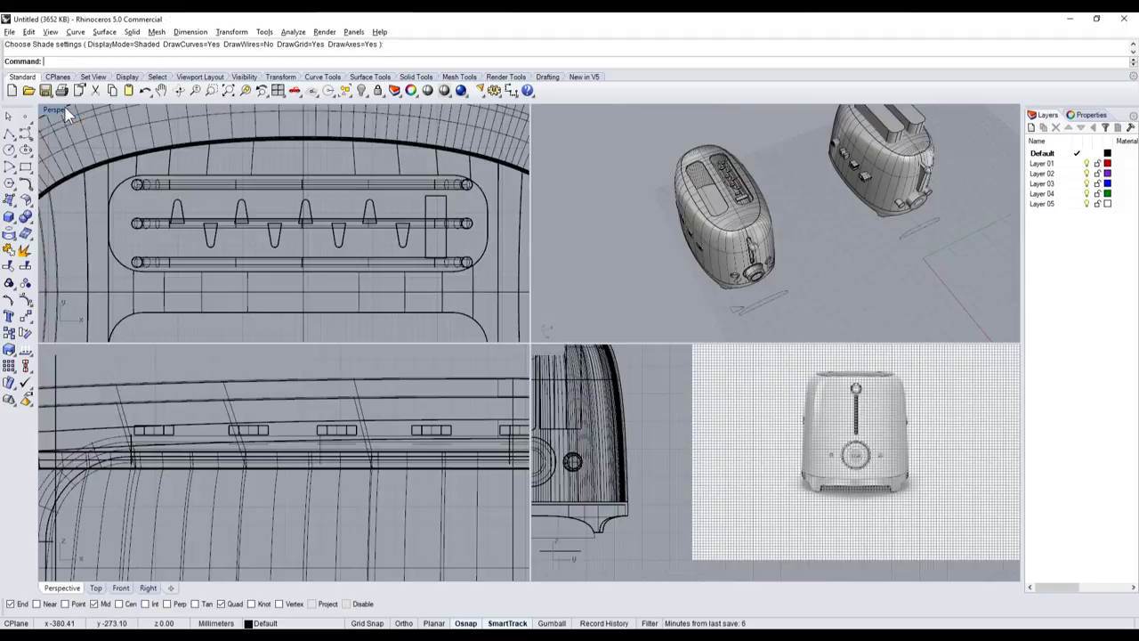
{"action": "scroll", "coordinate": [204, 234], "scroll_direction": "down", "scroll_amount": 2}
{"action": "scroll", "coordinate": [157, 178], "scroll_direction": "down", "scroll_amount": 2}
{"action": "left_click", "coordinate": [296, 249]}
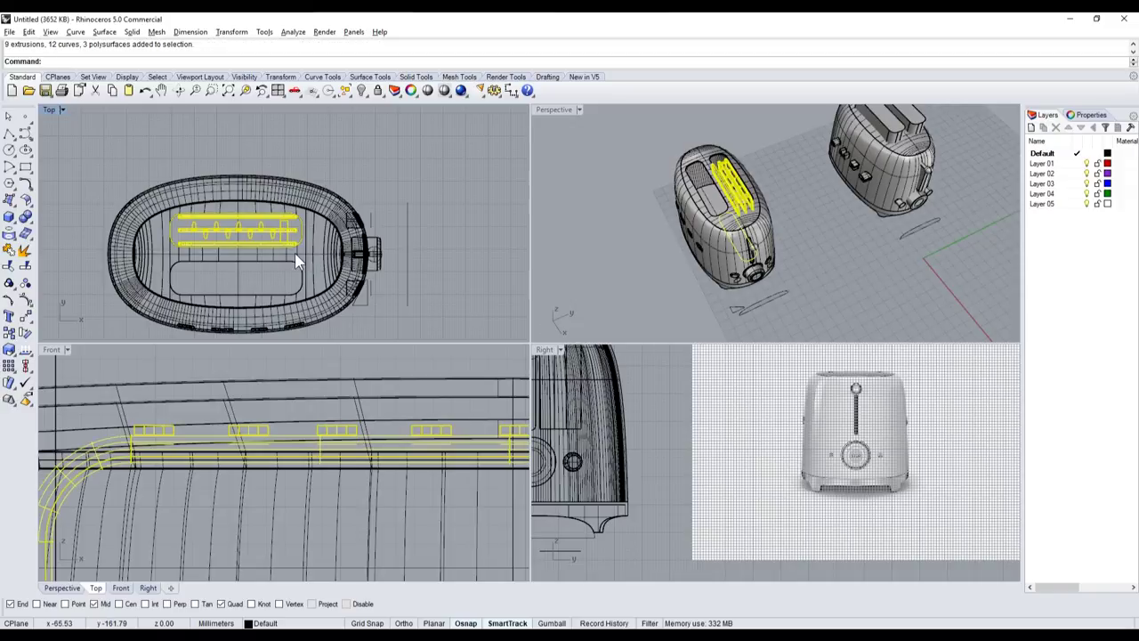
- Mirror the slot rails and tabs across the toaster's midpoint into the second slot
{"action": "scroll", "coordinate": [179, 235], "scroll_direction": "up", "scroll_amount": 3}
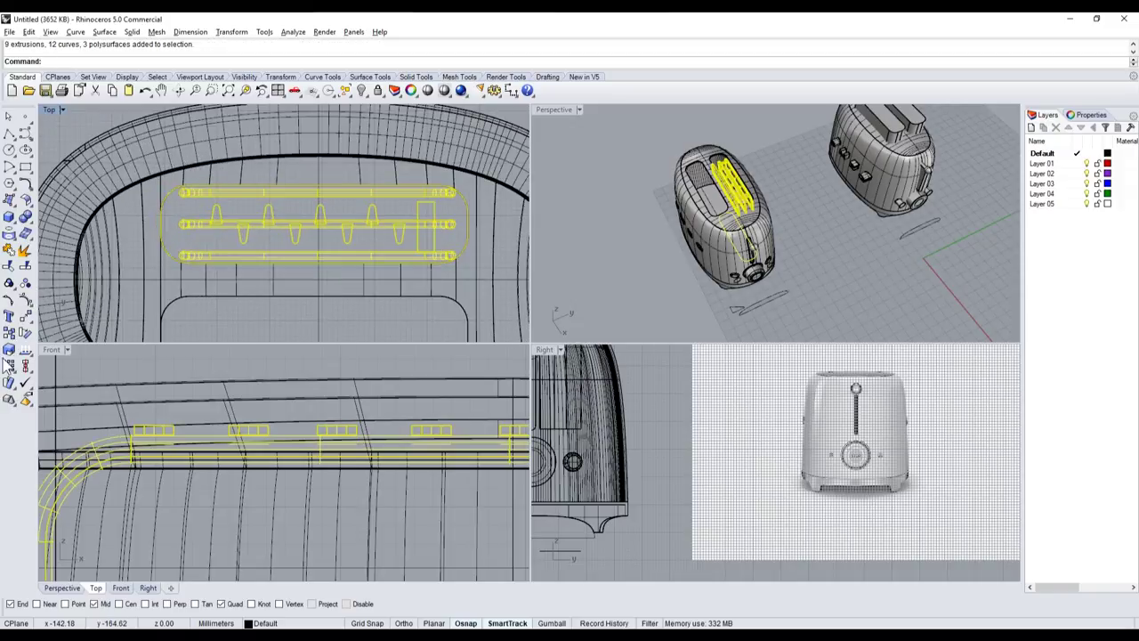
{"action": "left_click", "coordinate": [24, 317]}
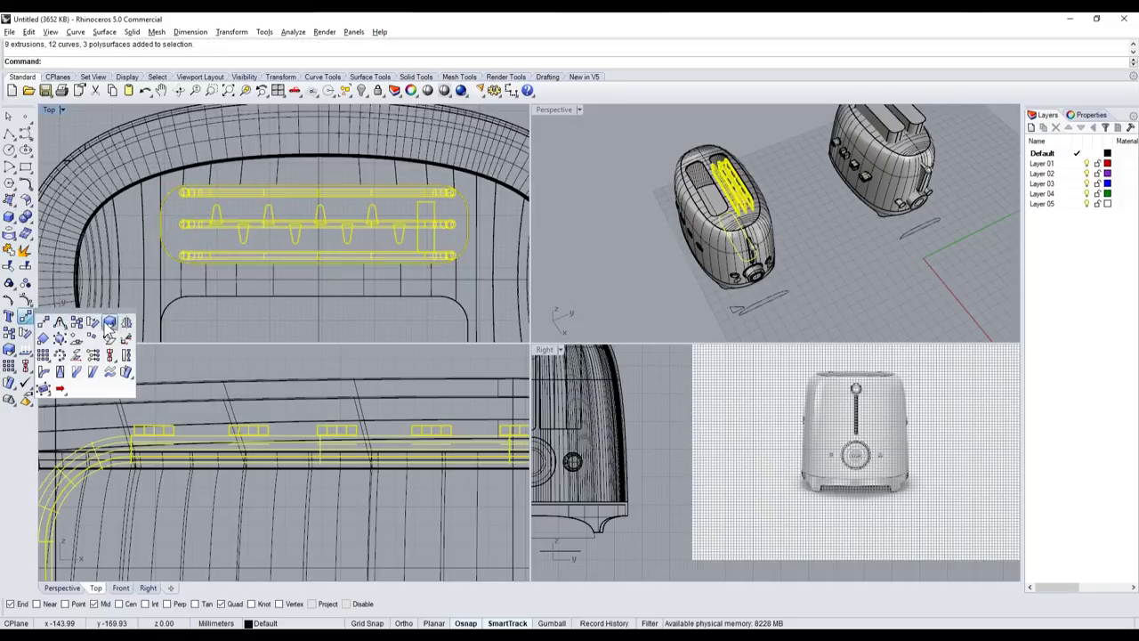
{"action": "left_click", "coordinate": [107, 325]}
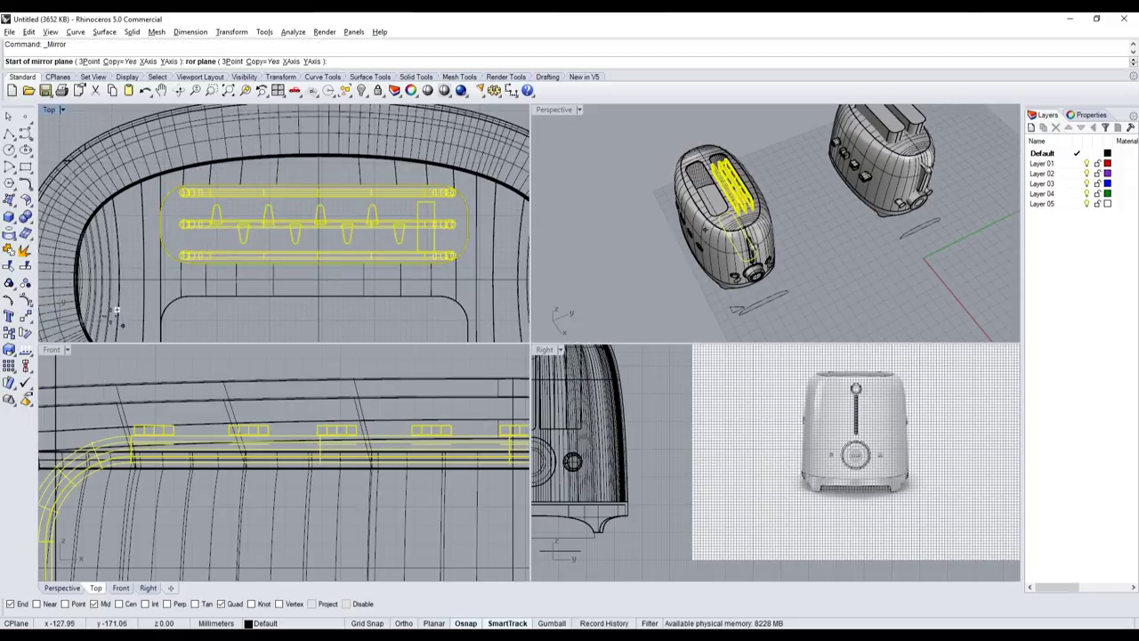
{"action": "left_click", "coordinate": [83, 276]}
{"action": "left_click", "coordinate": [204, 276]}
{"action": "key", "text": "Escape"}
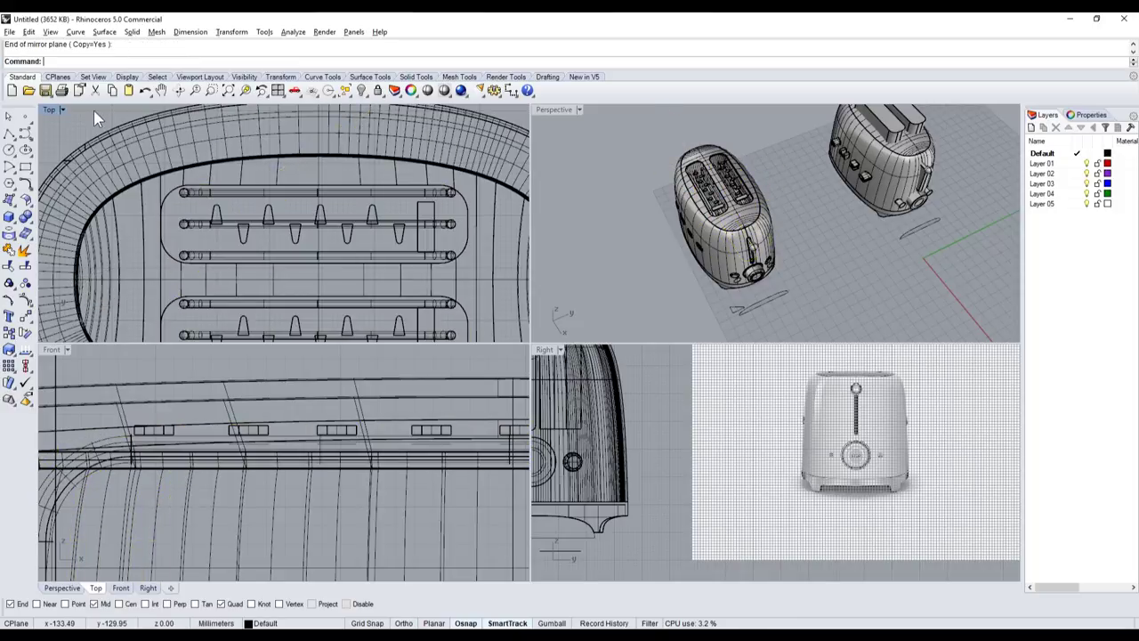
{"action": "double_click", "coordinate": [552, 110]}
- Preview the toasters shaded from a lower, side-on angle, then end the shaded preview
{"action": "left_click", "coordinate": [427, 90]}
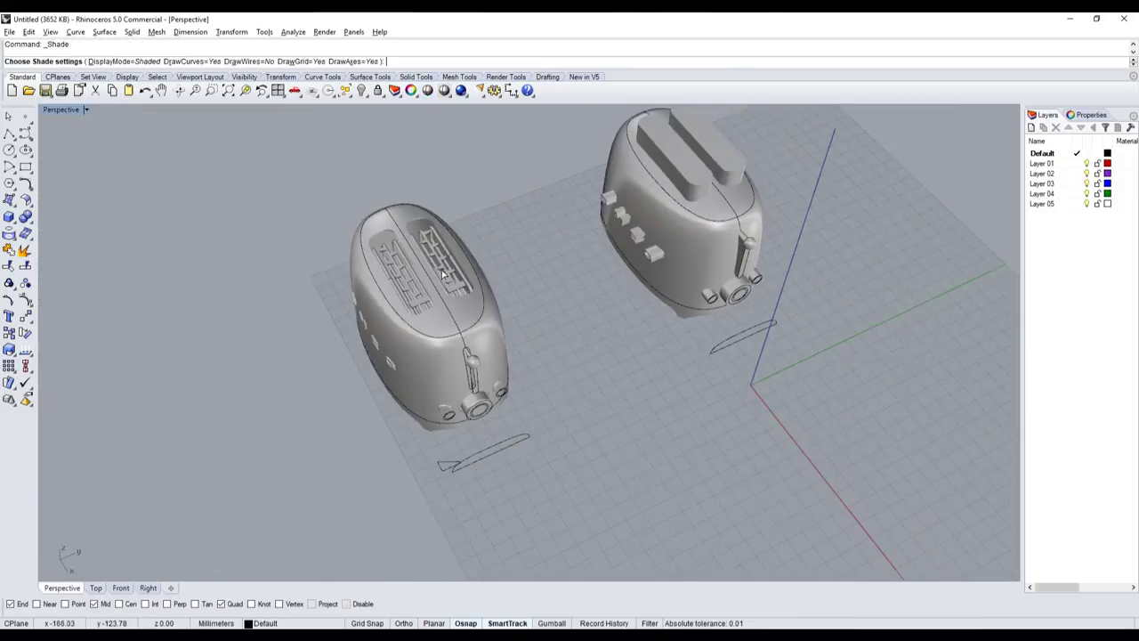
{"action": "right_click_drag", "start_coordinate": [442, 275], "coordinate": [197, 365]}
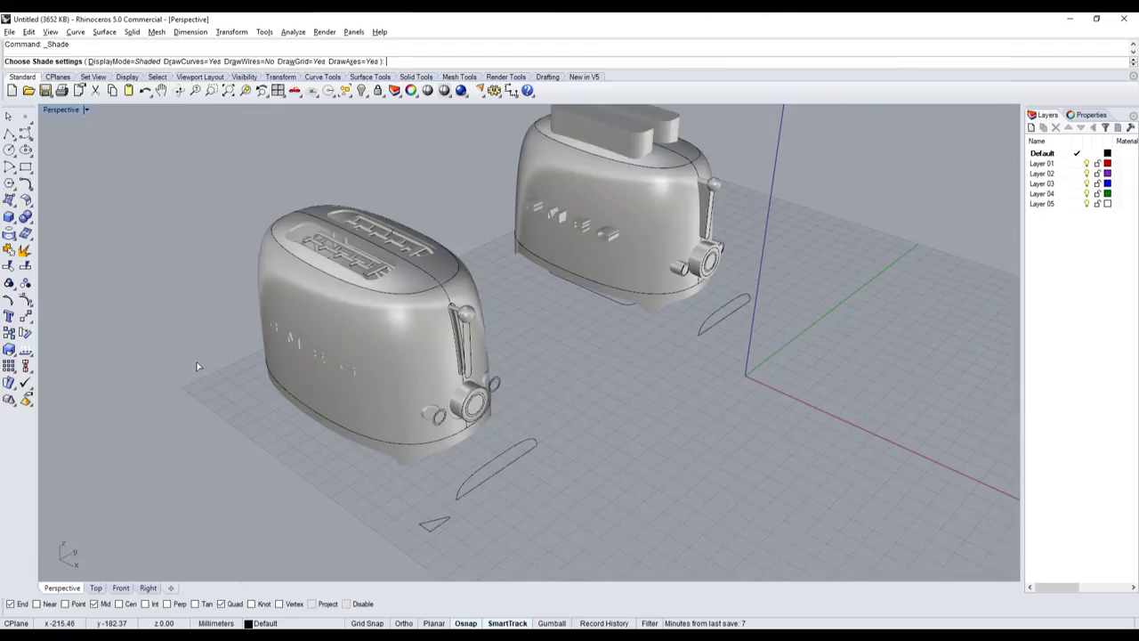
{"action": "scroll", "coordinate": [235, 336], "scroll_direction": "up", "scroll_amount": 2}
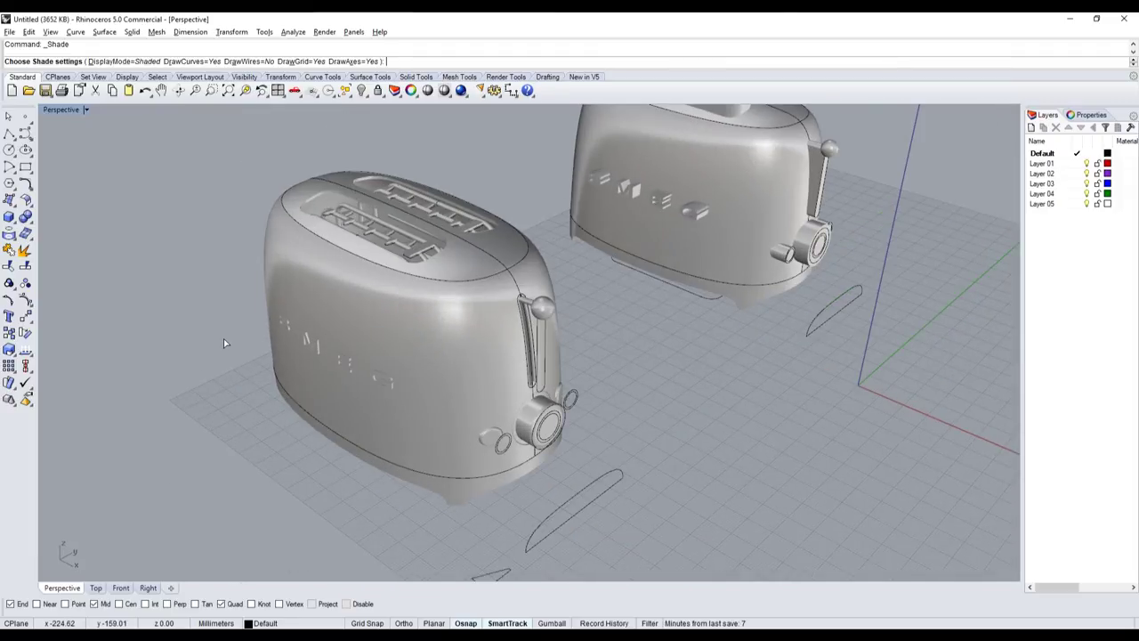
{"action": "left_click", "coordinate": [224, 338]}
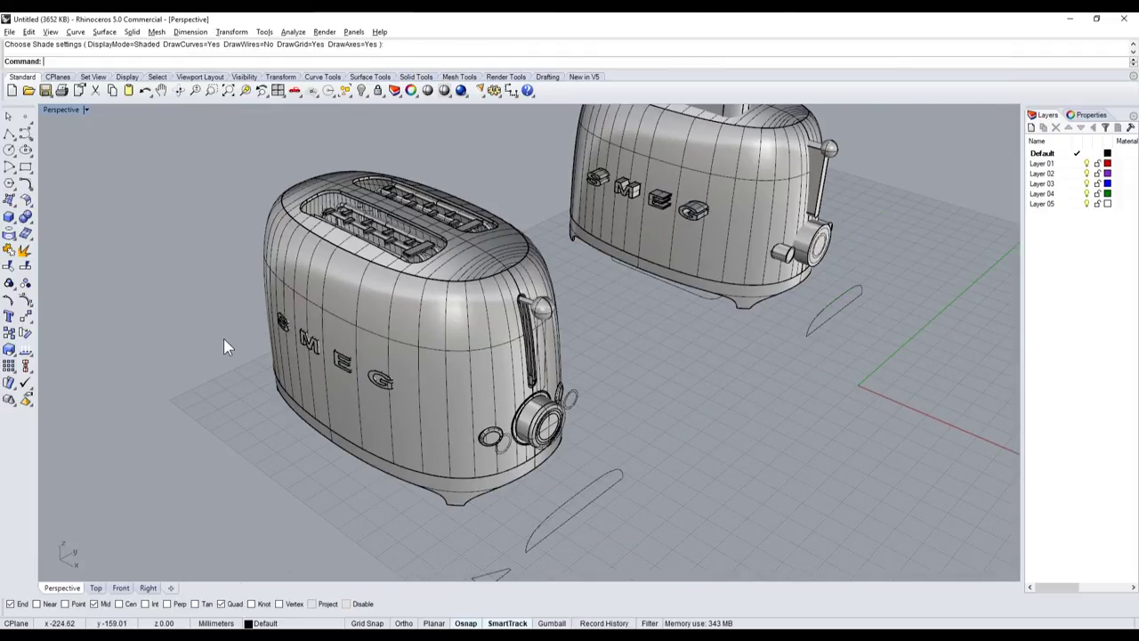
- Open and dismiss the selection options, then select the front toaster body and clear it
{"action": "left_click", "coordinate": [354, 96]}
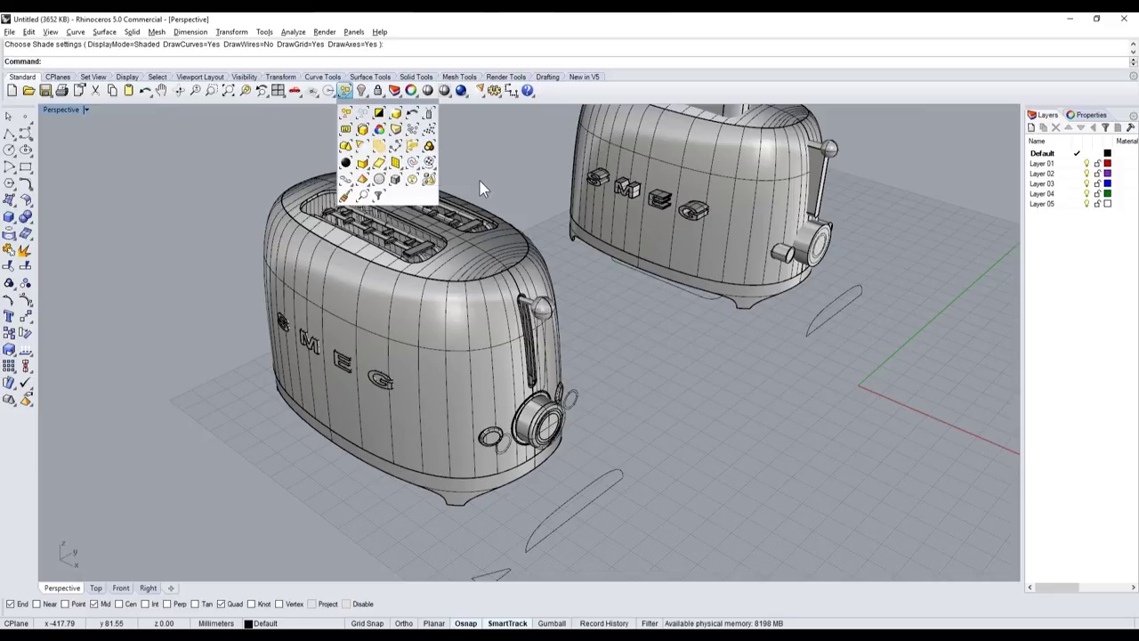
{"action": "left_click", "coordinate": [505, 161]}
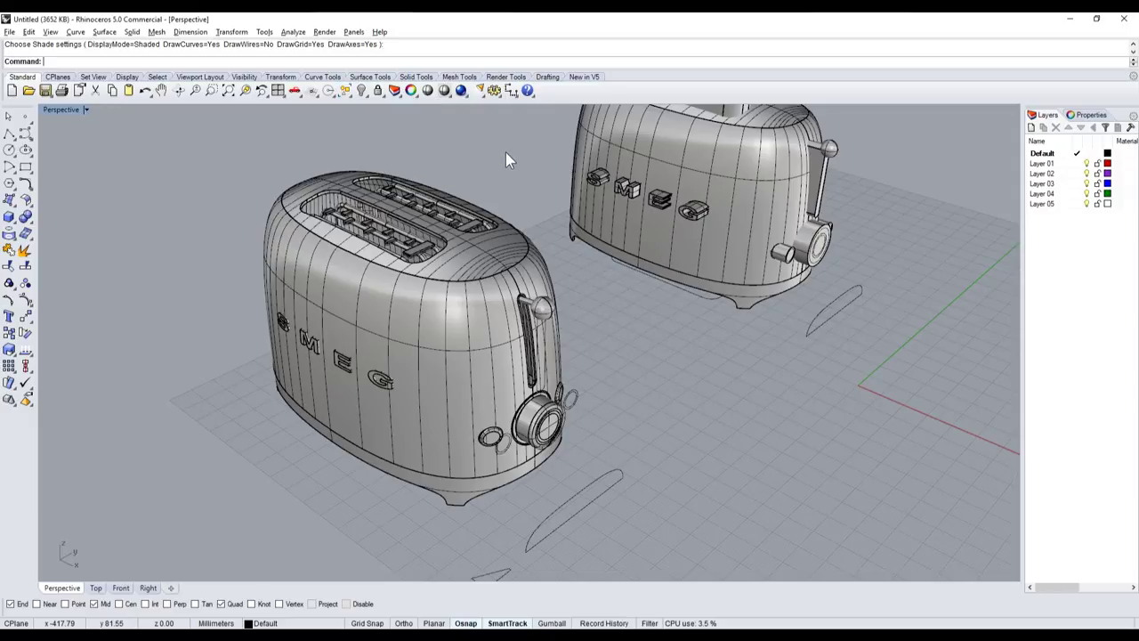
{"action": "scroll", "coordinate": [495, 208], "scroll_direction": "down", "scroll_amount": 5}
{"action": "scroll", "coordinate": [455, 294], "scroll_direction": "up", "scroll_amount": 8}
{"action": "scroll", "coordinate": [459, 294], "scroll_direction": "down", "scroll_amount": 3}
{"action": "left_click", "coordinate": [477, 288]}
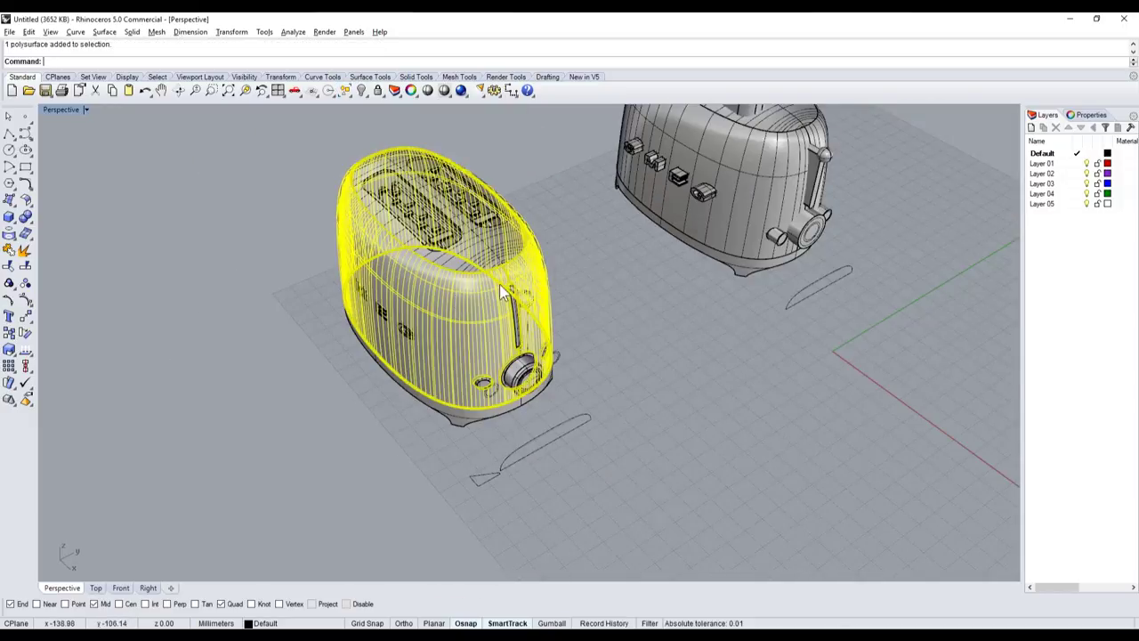
{"action": "key", "text": "Escape"}
{"action": "scroll", "coordinate": [534, 267], "scroll_direction": "down", "scroll_amount": 3}
{"action": "scroll", "coordinate": [562, 229], "scroll_direction": "up", "scroll_amount": 5}
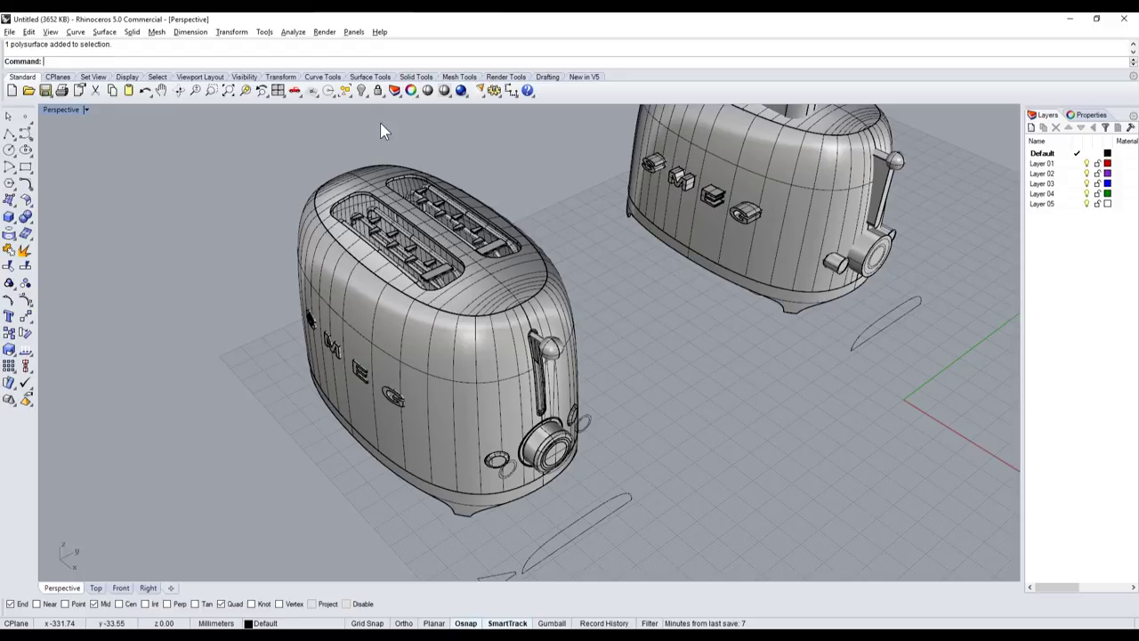
- Select all 68 curves in the model with Select Curves
{"action": "left_click", "coordinate": [352, 97]}
{"action": "left_click", "coordinate": [350, 94]}
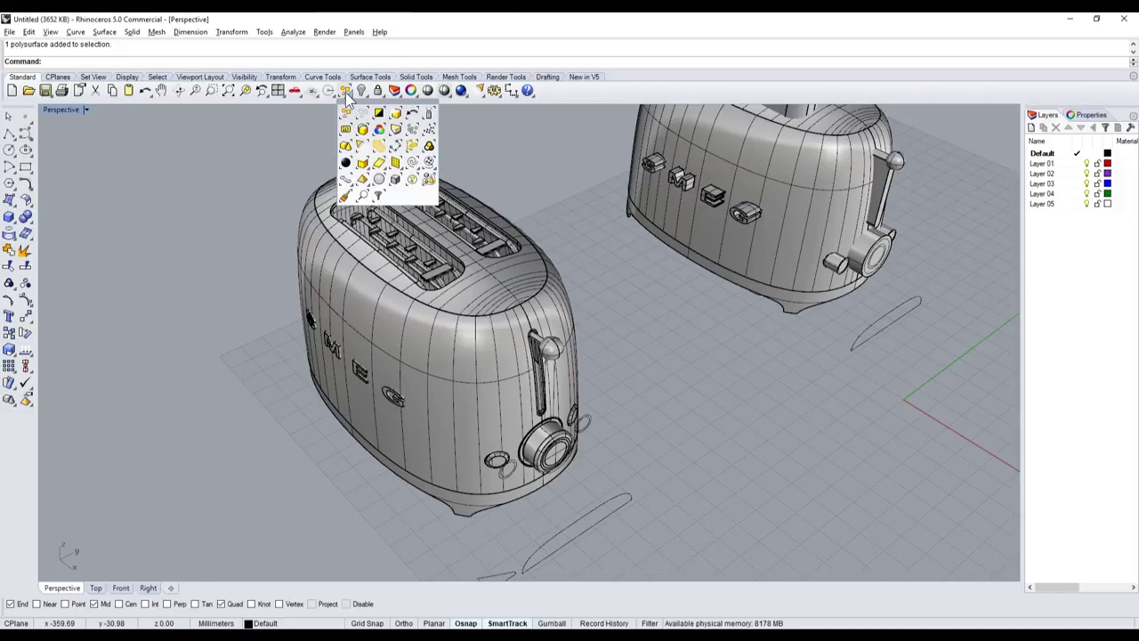
{"action": "left_click", "coordinate": [412, 164]}
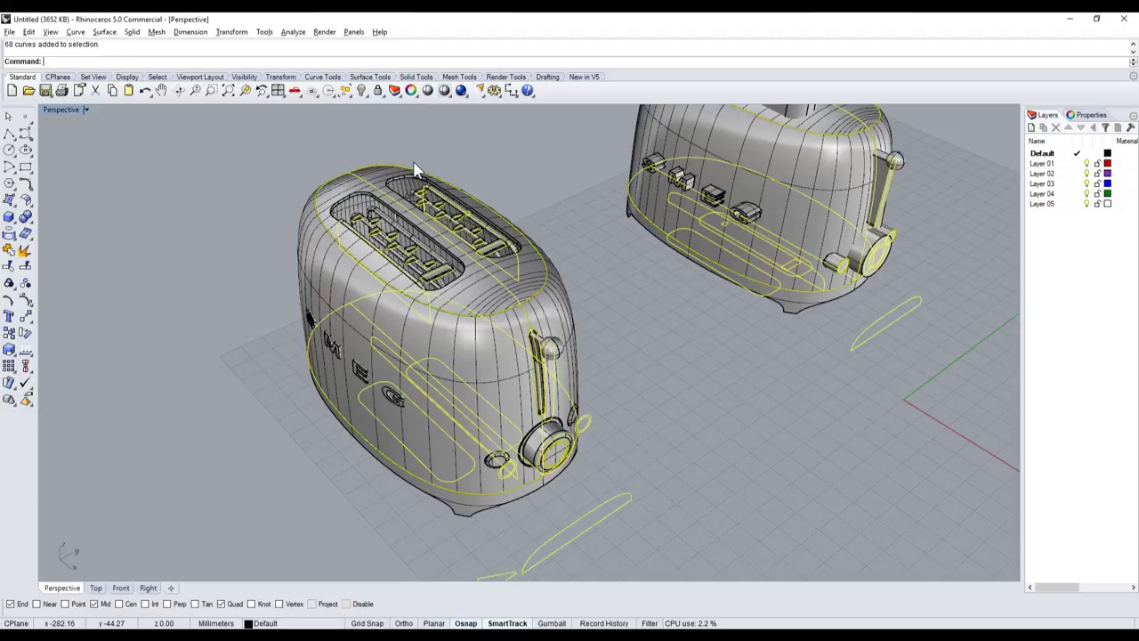
{"action": "scroll", "coordinate": [538, 270], "scroll_direction": "down", "scroll_amount": 5}
{"action": "scroll", "coordinate": [378, 125], "scroll_direction": "up", "scroll_amount": 4}
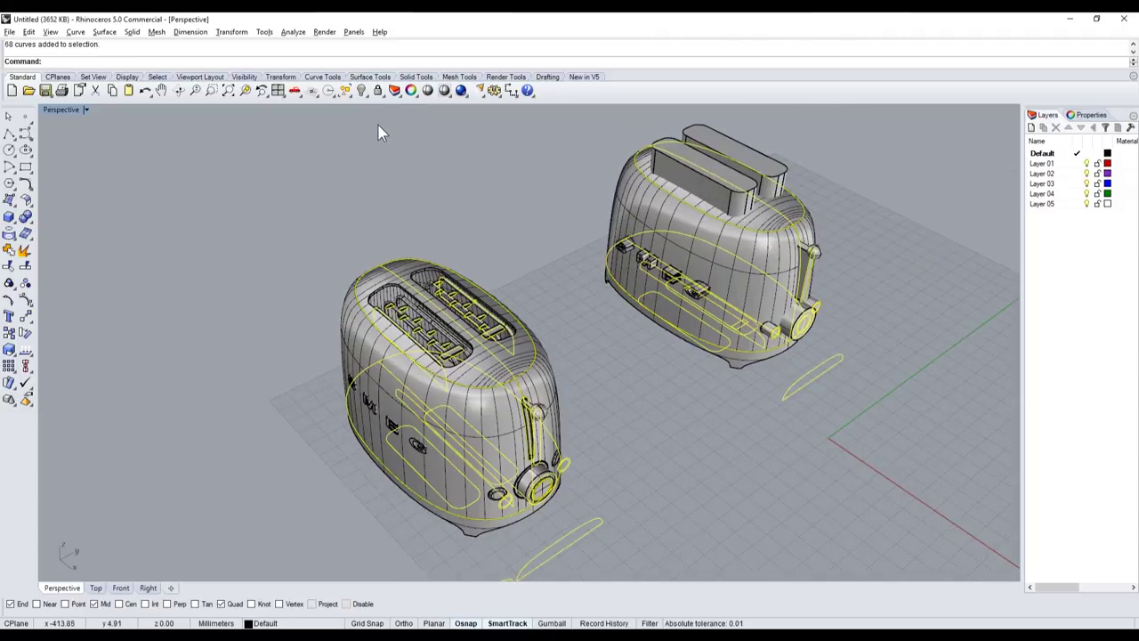
- Hide the selected curves and preview the remaining toaster solids shaded
{"action": "left_click", "coordinate": [364, 92]}
{"action": "scroll", "coordinate": [386, 179], "scroll_direction": "down", "scroll_amount": 2}
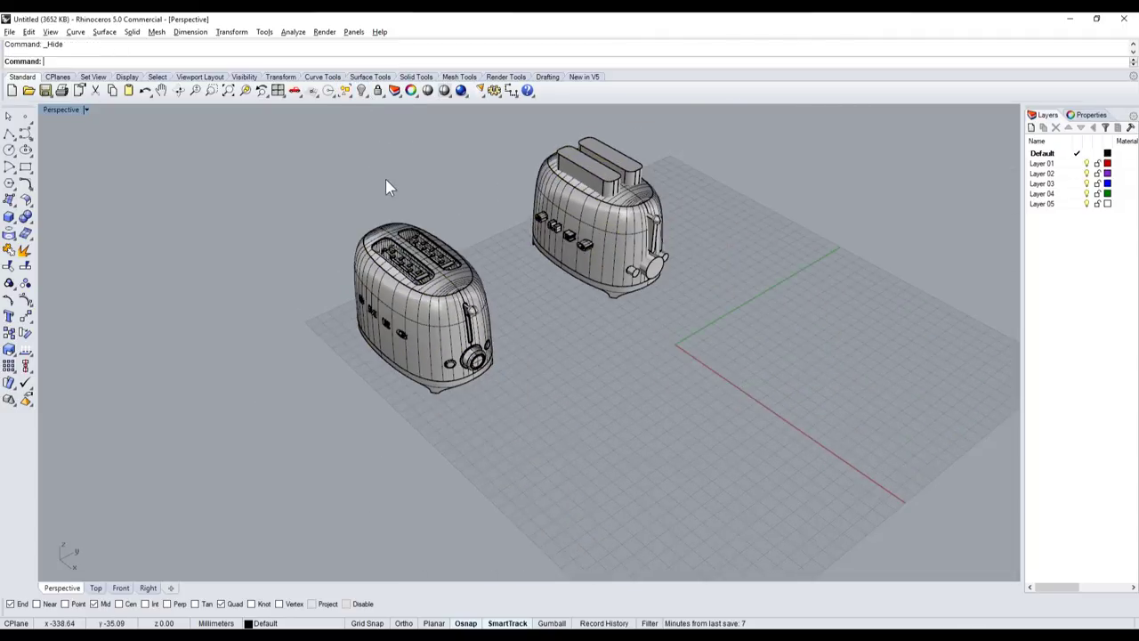
{"action": "scroll", "coordinate": [409, 242], "scroll_direction": "up", "scroll_amount": 4}
{"action": "scroll", "coordinate": [414, 264], "scroll_direction": "down", "scroll_amount": 1}
{"action": "scroll", "coordinate": [414, 264], "scroll_direction": "up", "scroll_amount": 2}
{"action": "scroll", "coordinate": [423, 284], "scroll_direction": "up", "scroll_amount": 2}
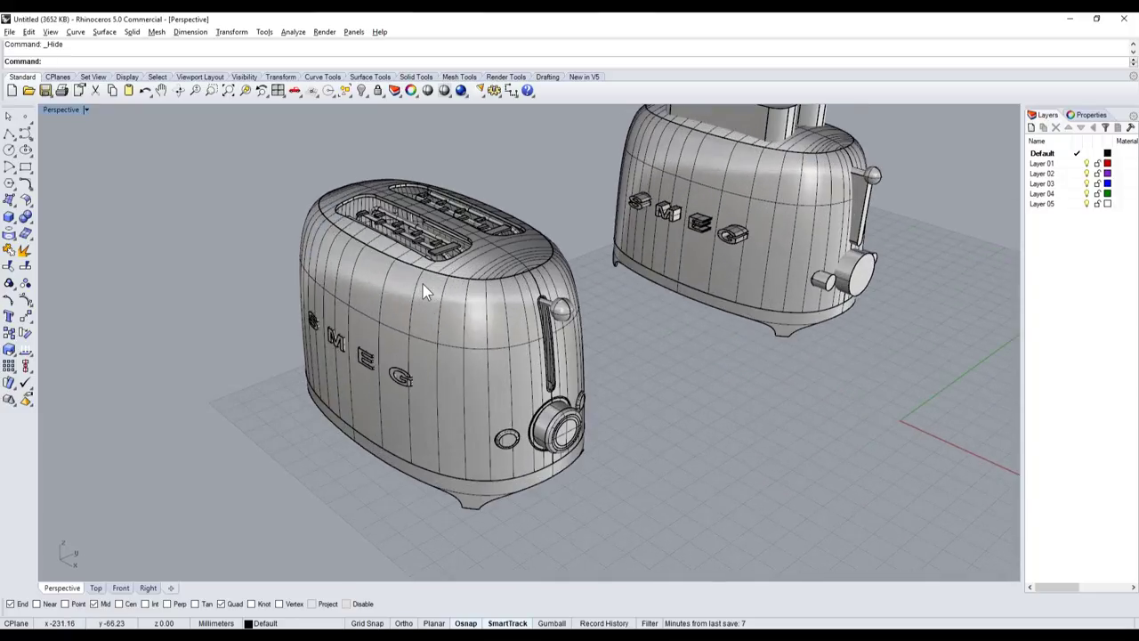
{"action": "scroll", "coordinate": [423, 283], "scroll_direction": "up", "scroll_amount": 2}
{"action": "left_click", "coordinate": [427, 90]}
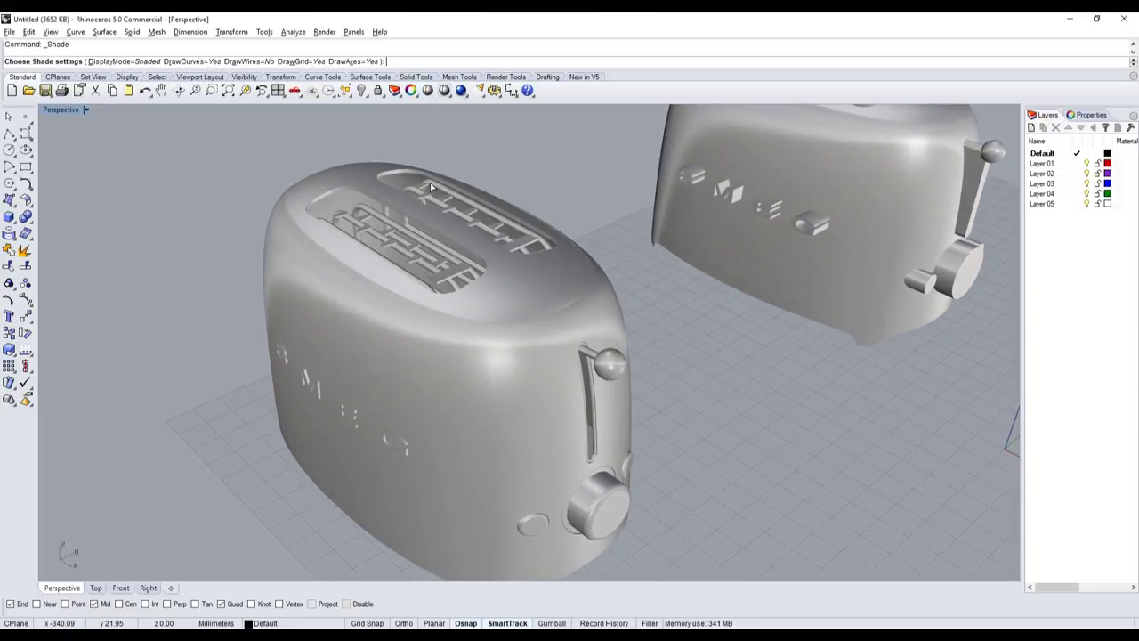
- Orbit higher to look down on the shaded toasters, then end the preview and zoom around
{"action": "scroll", "coordinate": [430, 184], "scroll_direction": "down", "scroll_amount": 4}
{"action": "scroll", "coordinate": [437, 194], "scroll_direction": "up", "scroll_amount": 3}
{"action": "right_click_drag", "start_coordinate": [437, 194], "coordinate": [406, 151]}
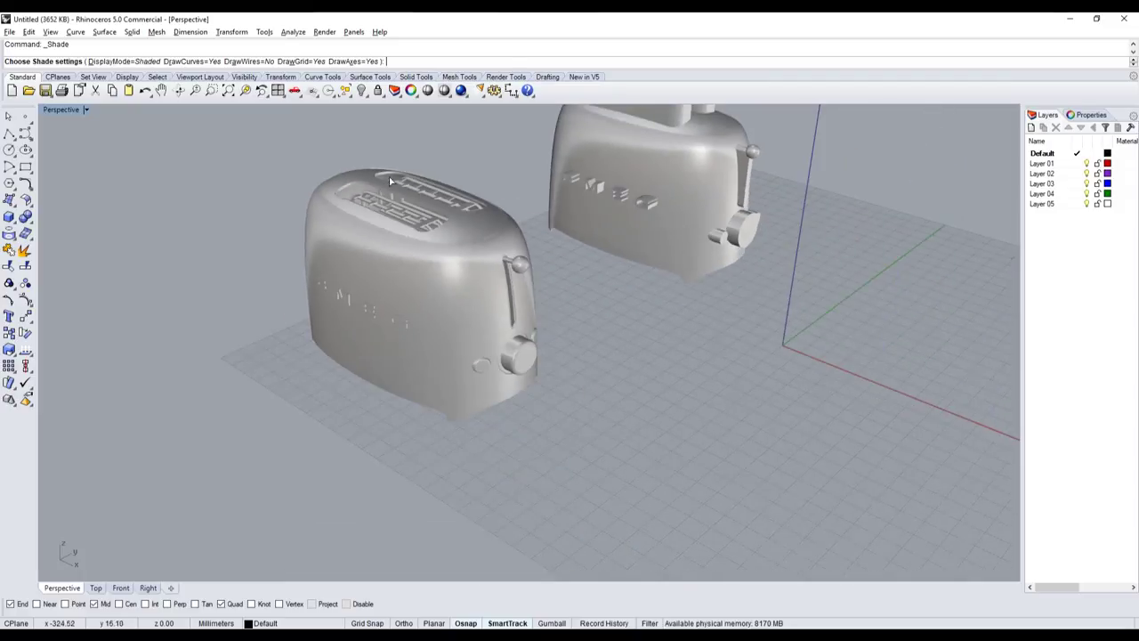
{"action": "key", "text": "Escape"}
{"action": "scroll", "coordinate": [429, 139], "scroll_direction": "up", "scroll_amount": 2}
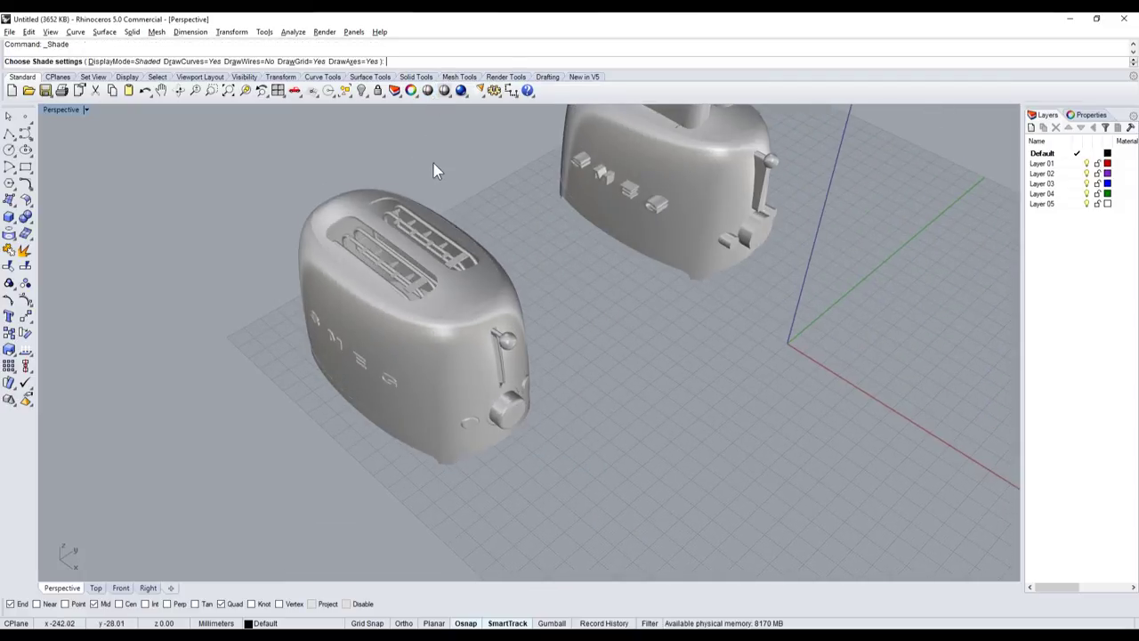
{"action": "scroll", "coordinate": [437, 170], "scroll_direction": "down", "scroll_amount": 4}
{"action": "scroll", "coordinate": [437, 183], "scroll_direction": "up", "scroll_amount": 5}
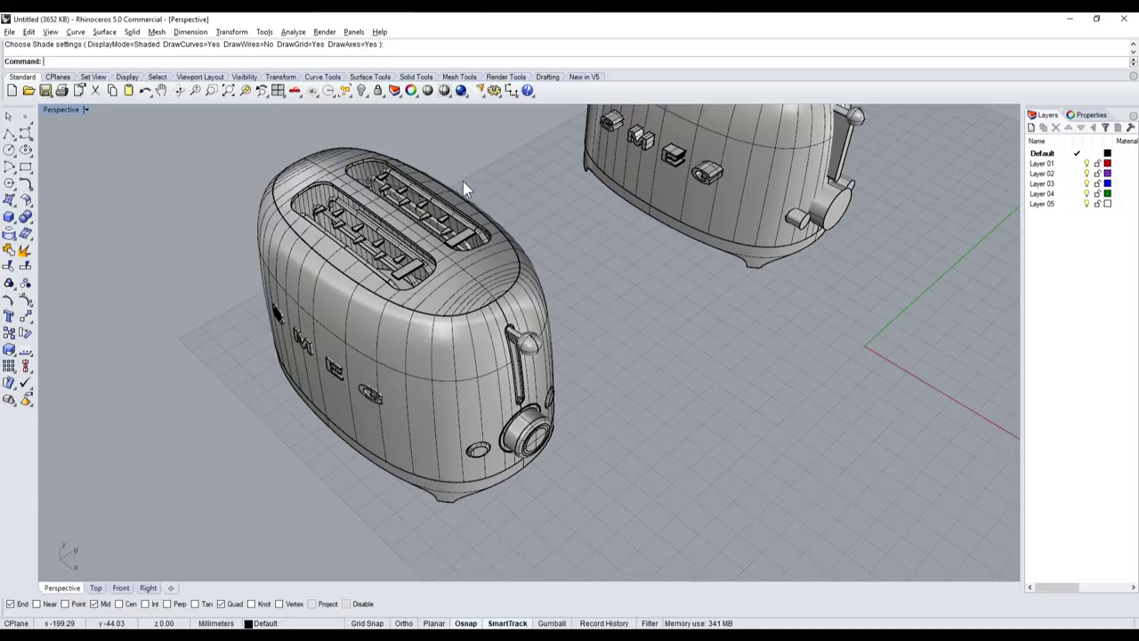
{"action": "scroll", "coordinate": [463, 180], "scroll_direction": "up", "scroll_amount": 1}
{"action": "scroll", "coordinate": [454, 174], "scroll_direction": "up", "scroll_amount": 1}
{"action": "scroll", "coordinate": [427, 147], "scroll_direction": "up", "scroll_amount": 2}
{"action": "scroll", "coordinate": [398, 153], "scroll_direction": "down", "scroll_amount": 2}
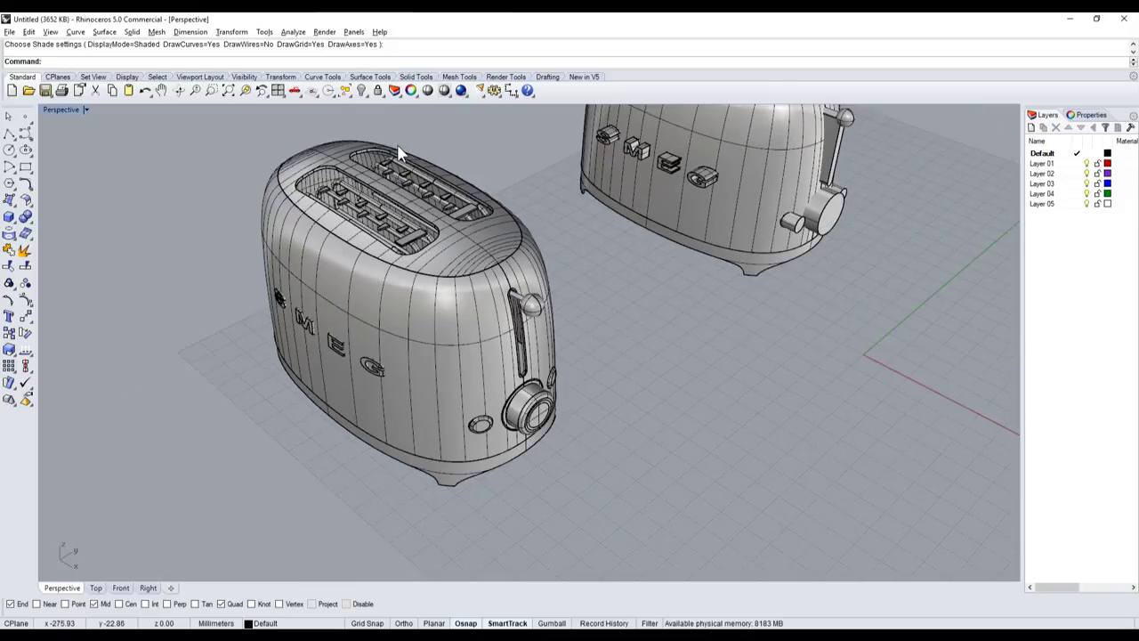